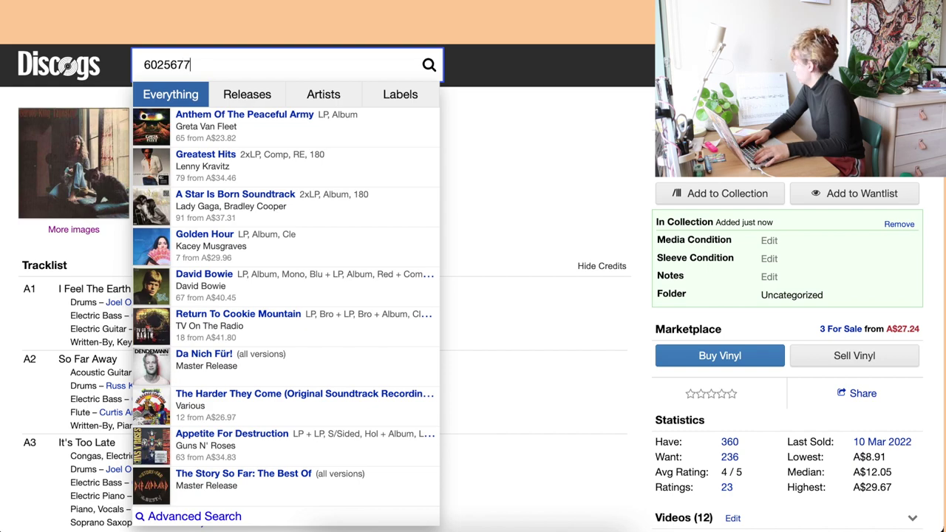
text(0542)
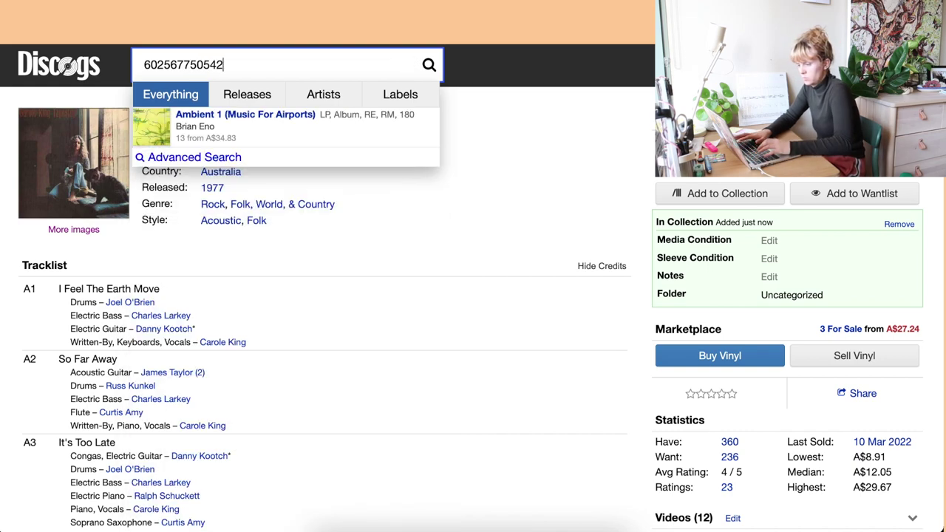
key(BackSpace)
text(3)
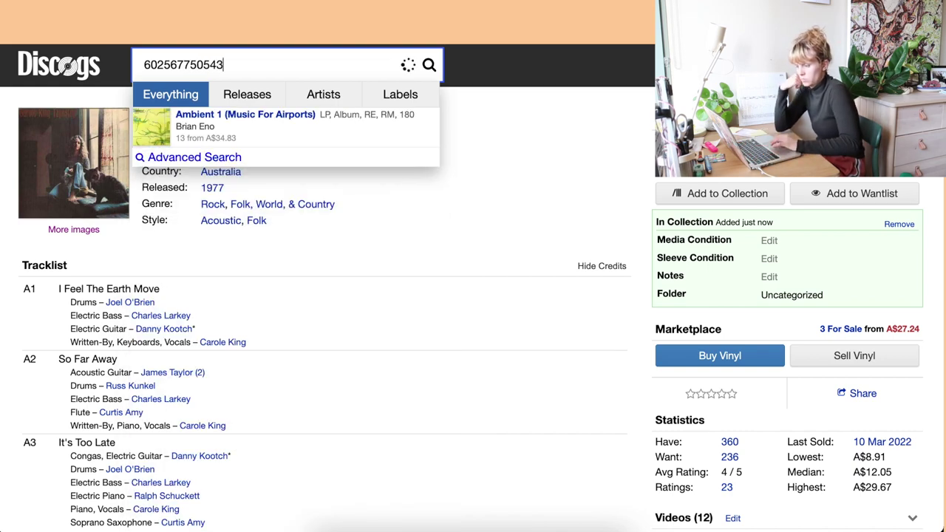
click(319, 127)
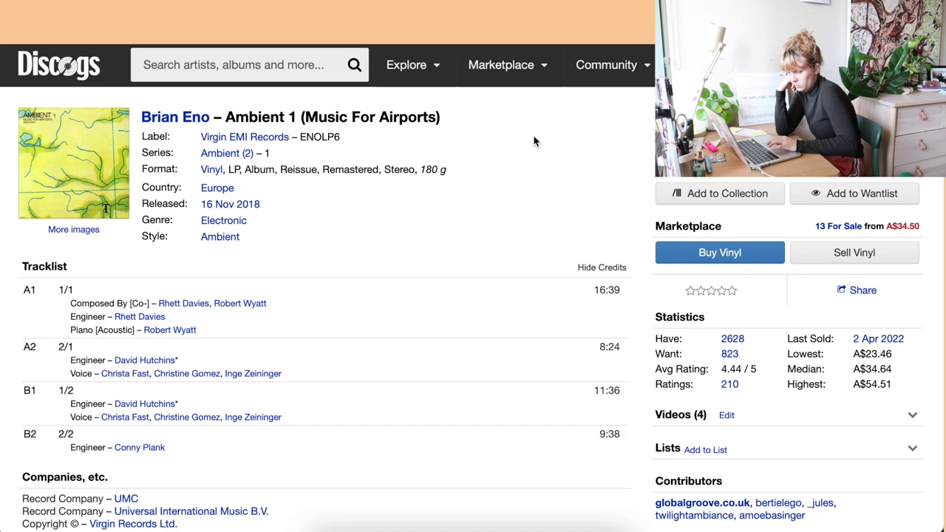
click(698, 194)
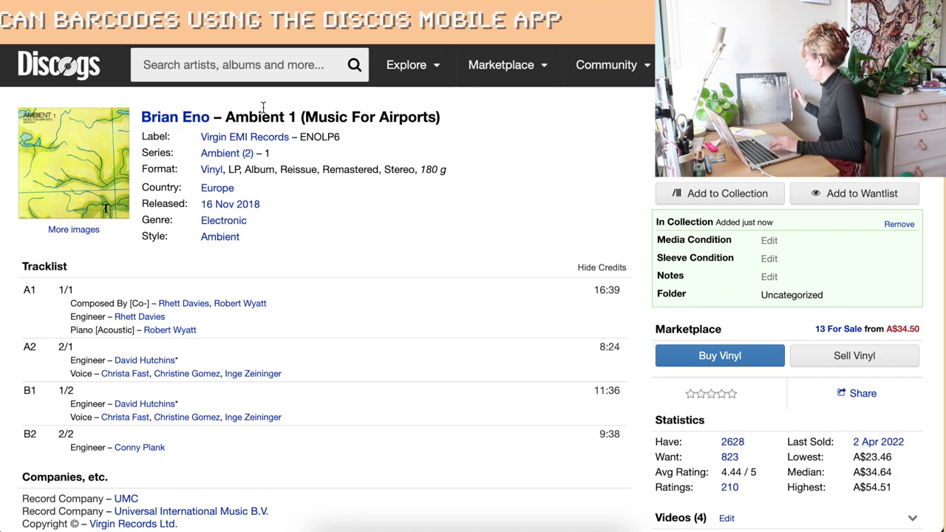
click(278, 55)
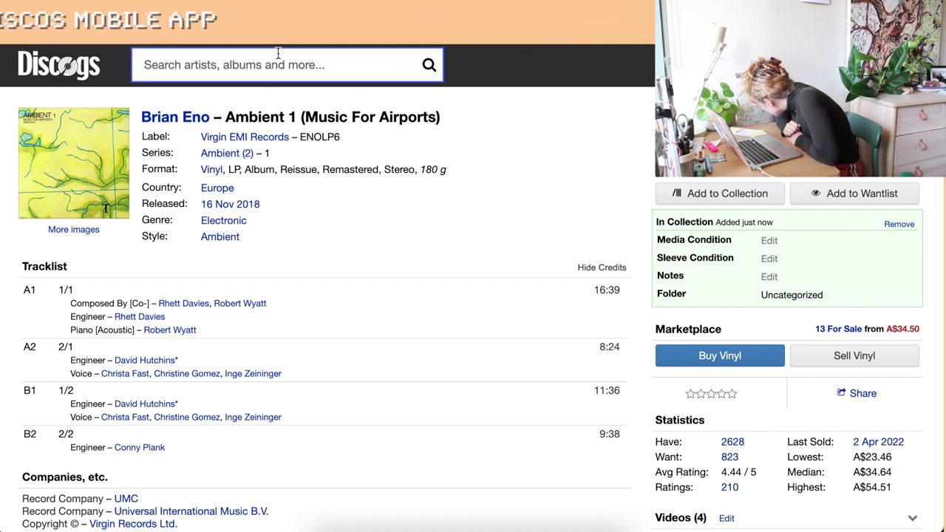
text(6)
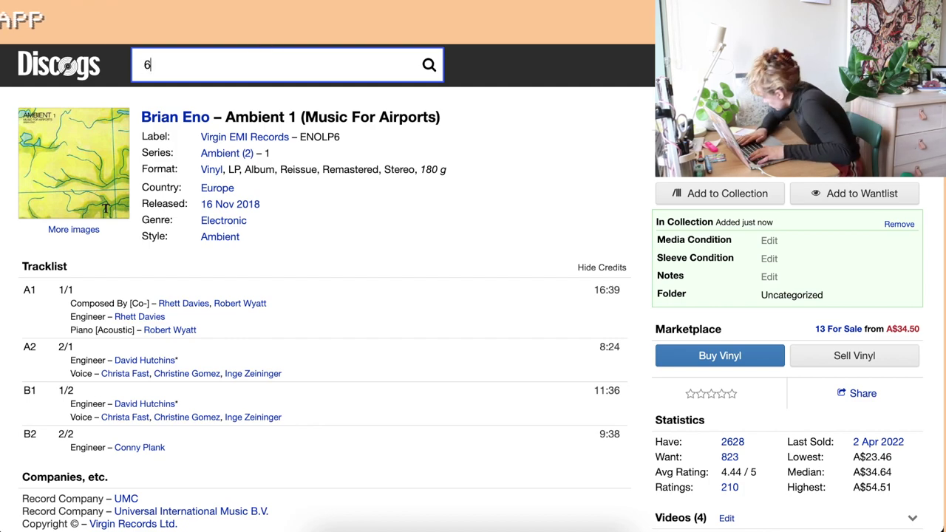
text(566)
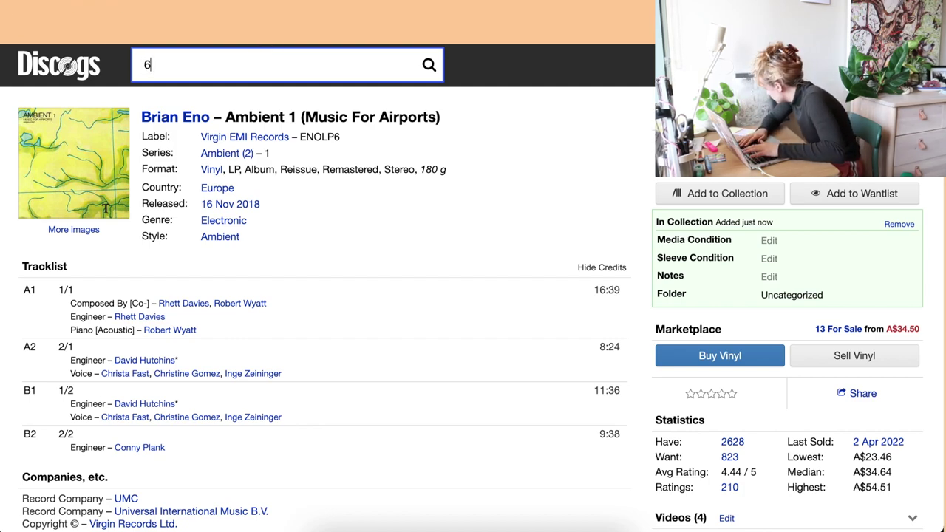
text(05)
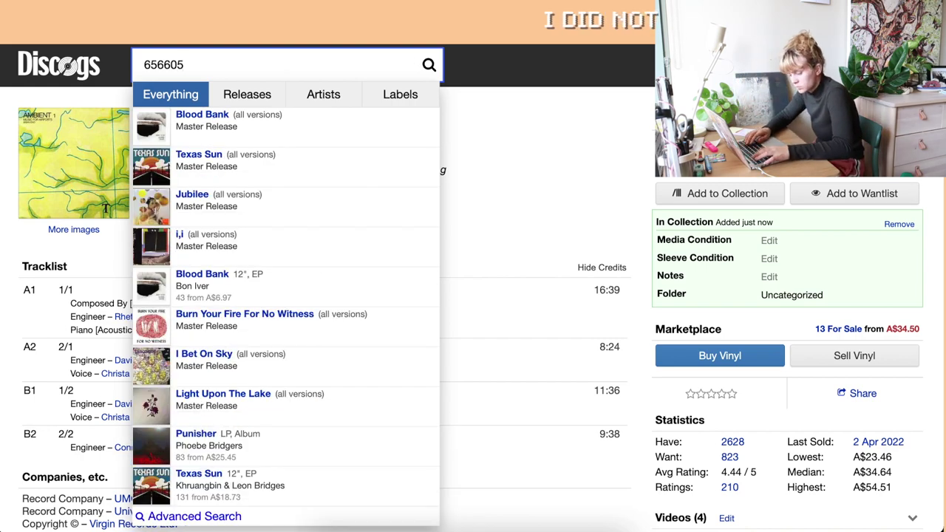
text(211512)
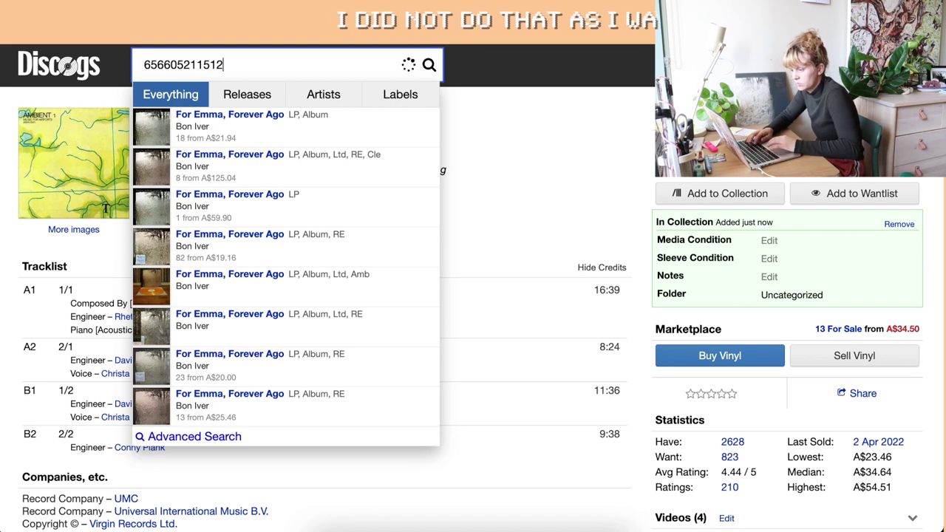
key(BackSpace)
text(0)
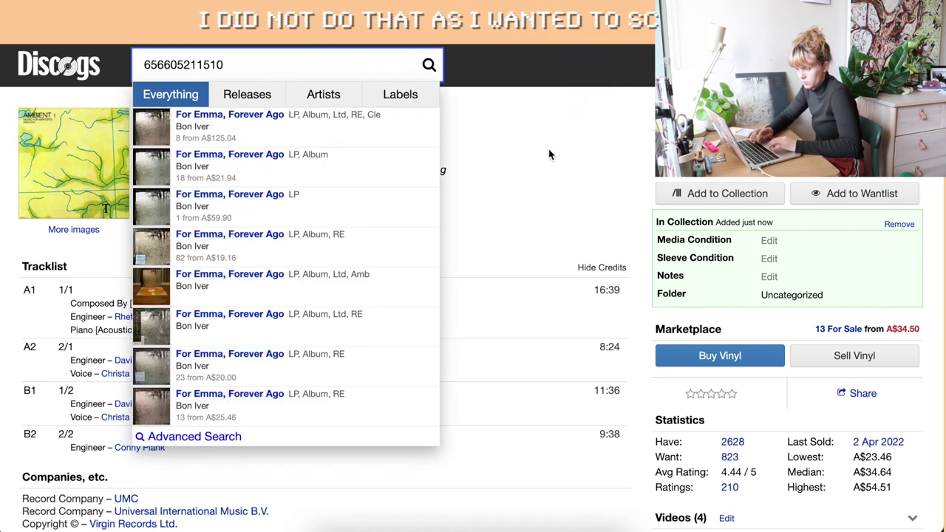
click(309, 133)
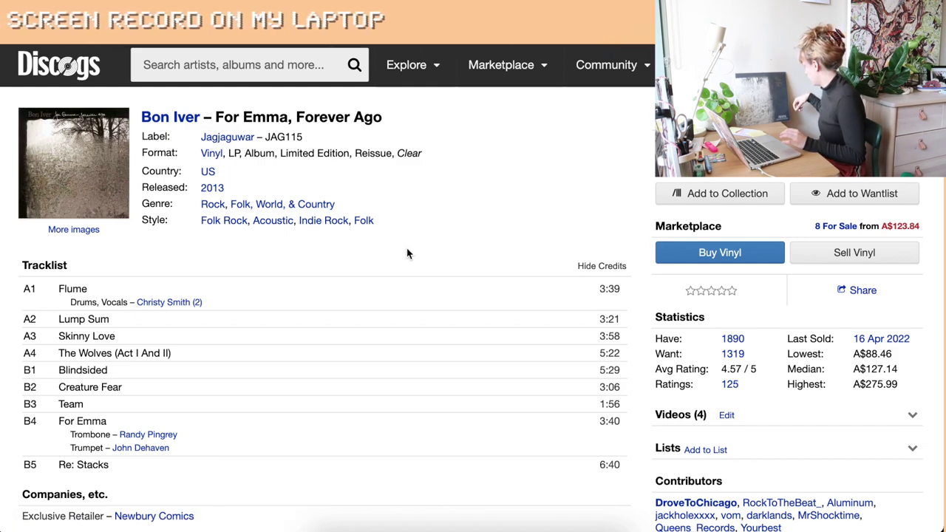
Step: Find the versions of For Emma, Forever Ago that match the runout number 22692-1(3)
scroll(407, 254, down, 10)
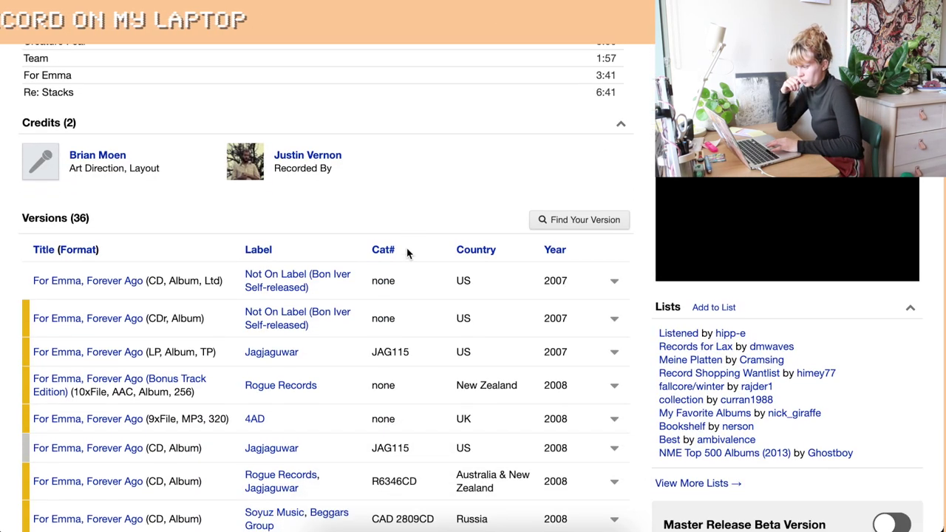
click(597, 108)
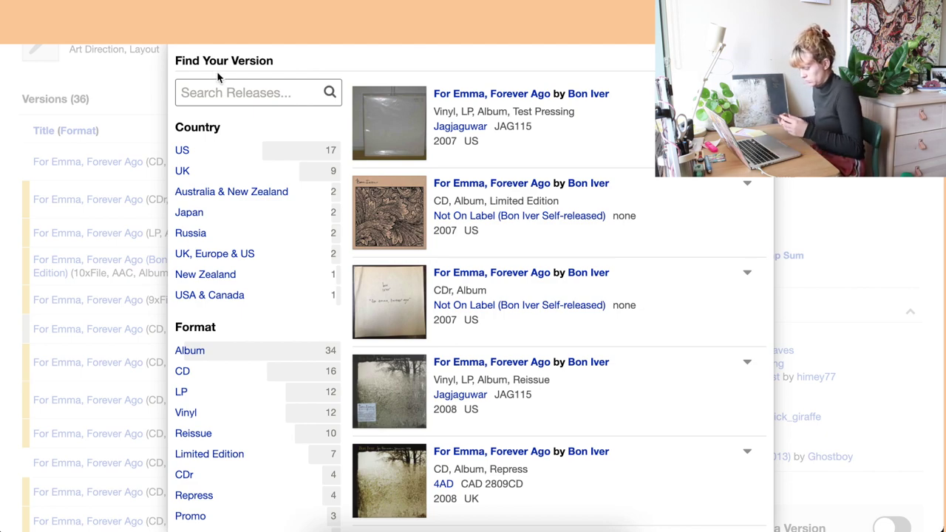
click(241, 90)
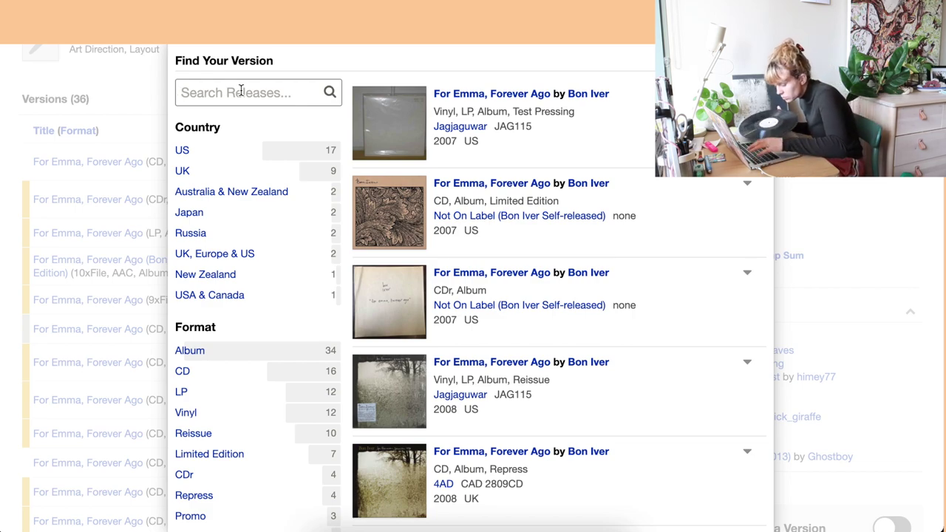
text(22)
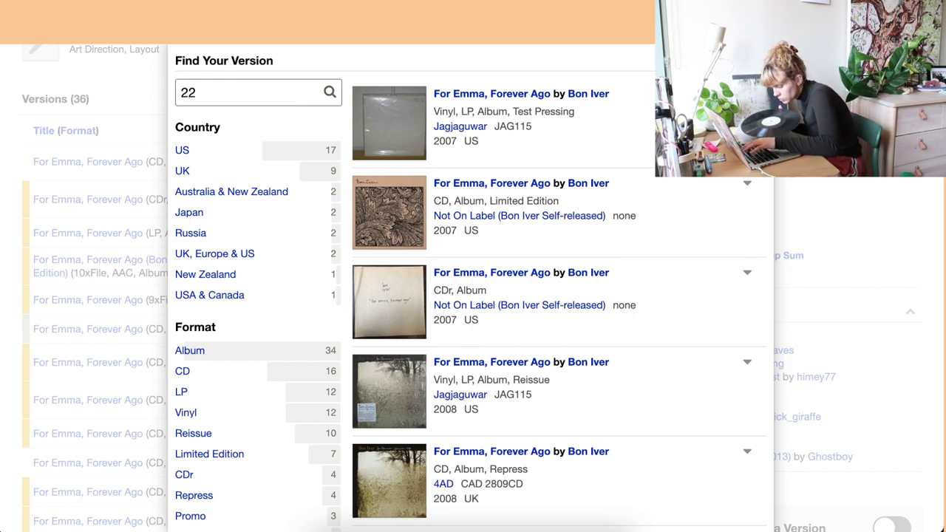
text(69)
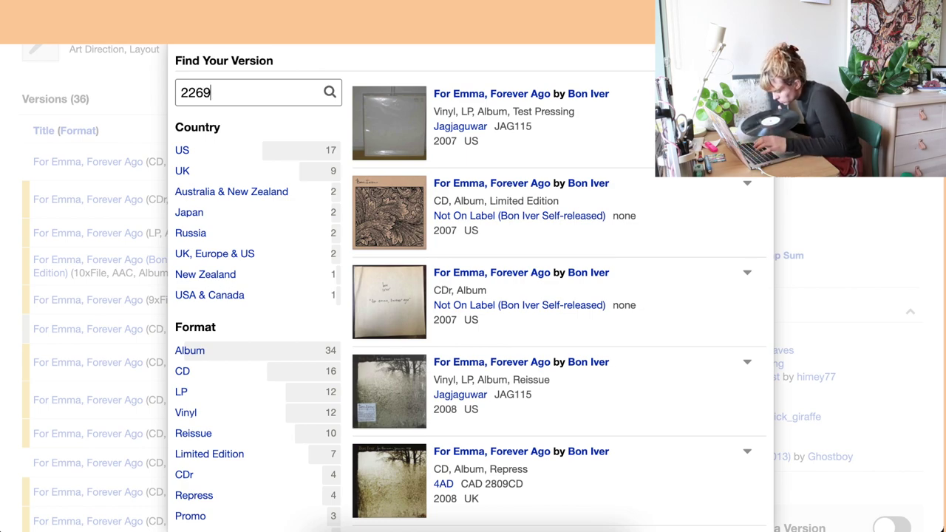
text(2)
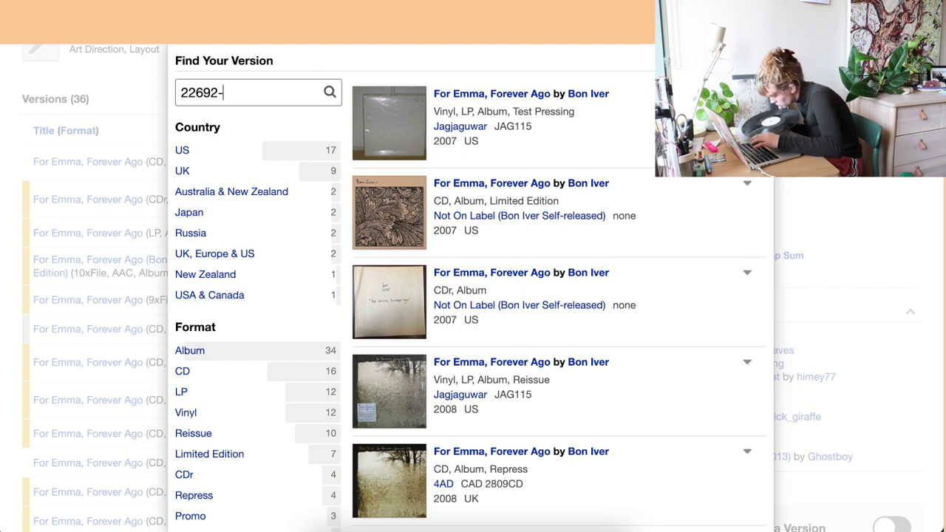
text(-1)
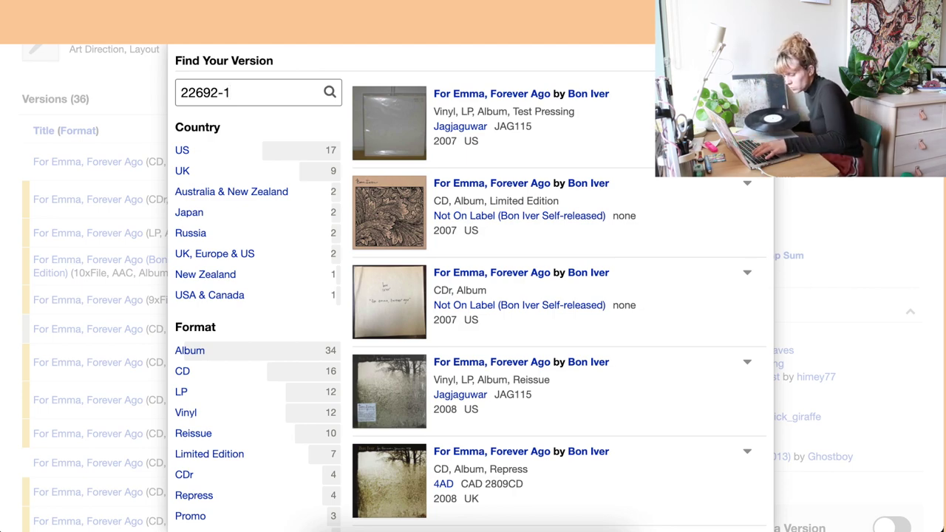
text((3))
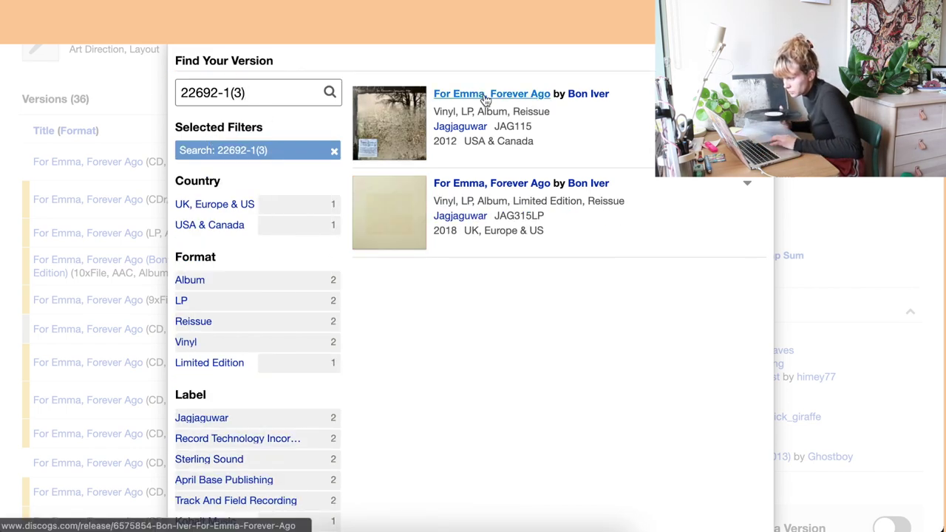
Step: Open the 2012 USA & Canada vinyl reissue, check its matrix and barcode identifiers, and add it to the collection
right_click(486, 96)
click(498, 99)
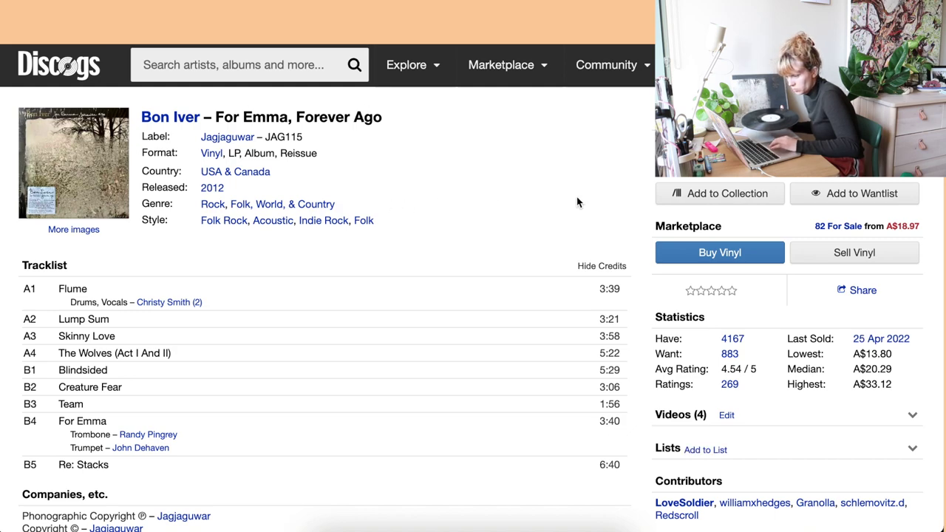
scroll(684, 208, down, 3)
scroll(683, 208, down, 10)
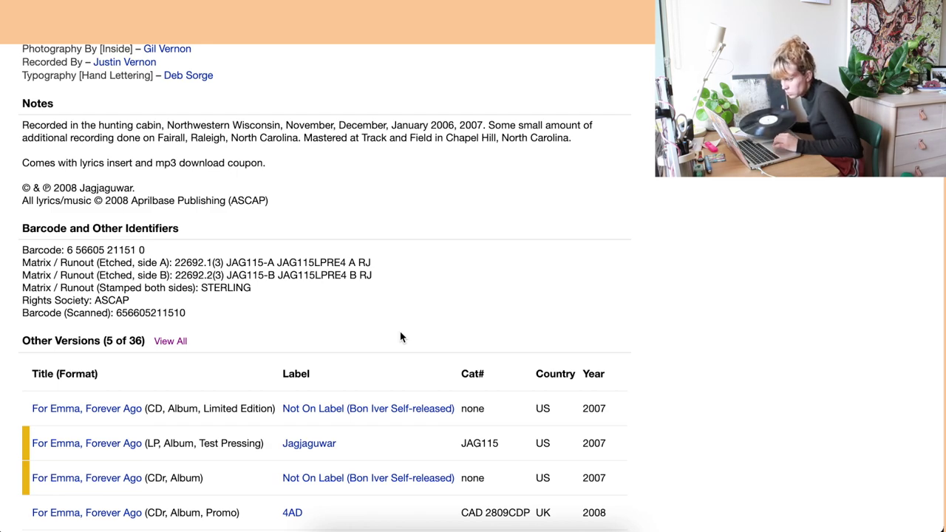
scroll(400, 338, up, 15)
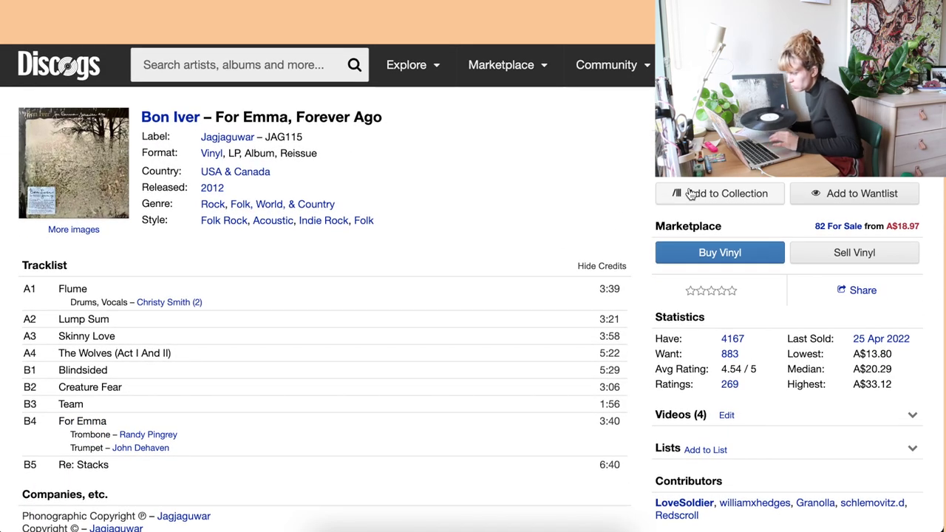
click(690, 193)
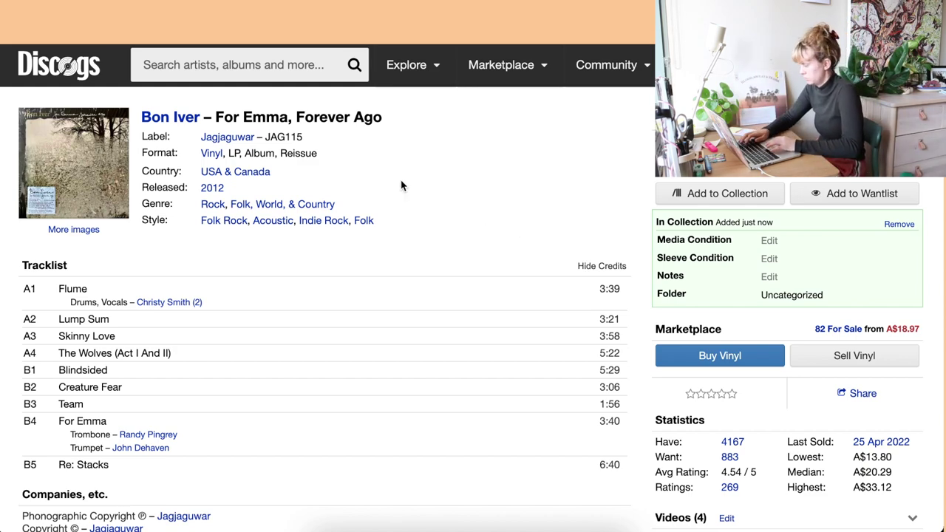
Step: Search for catalogue number cs 9720 and open the version finder of the Blood, Sweat And Tears master release
click(284, 64)
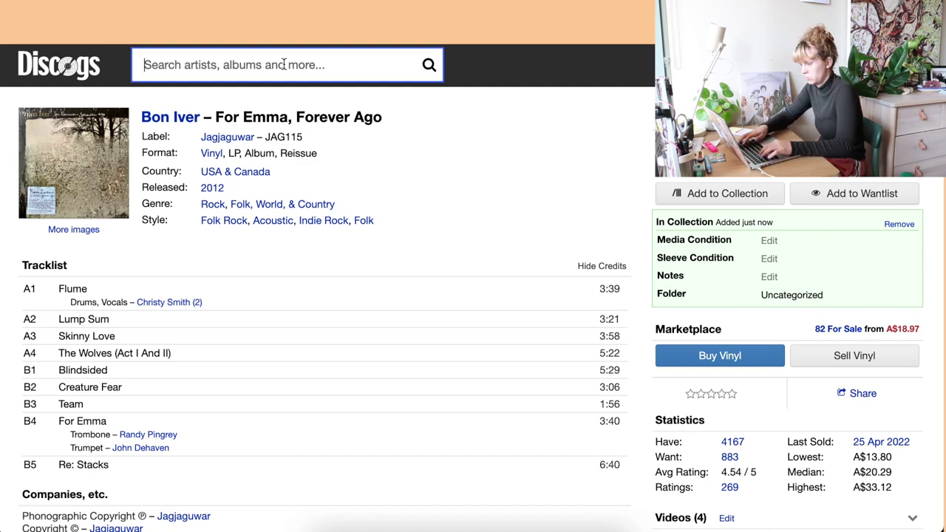
text(cs )
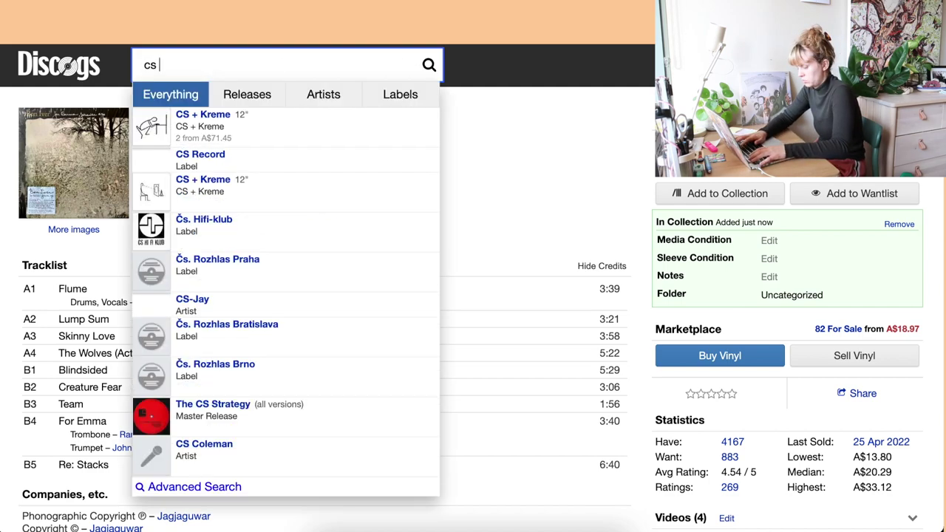
text(9720)
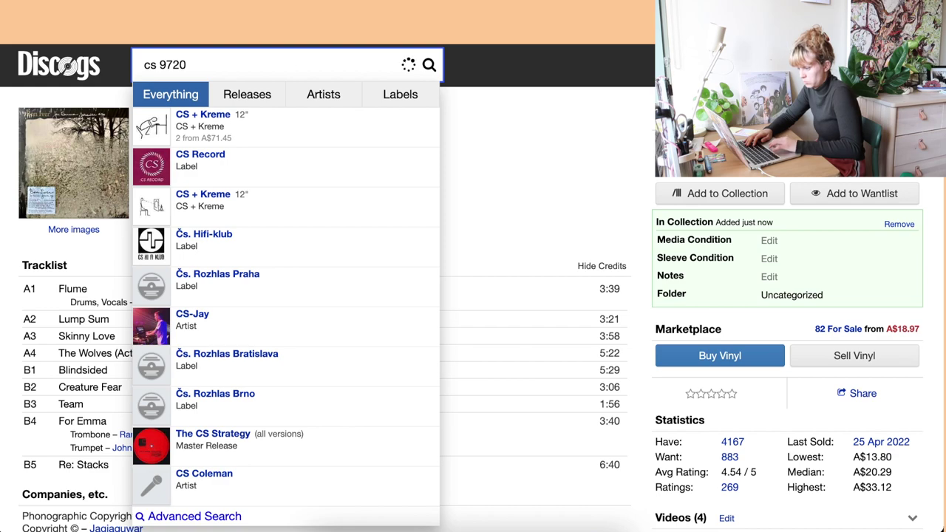
click(371, 133)
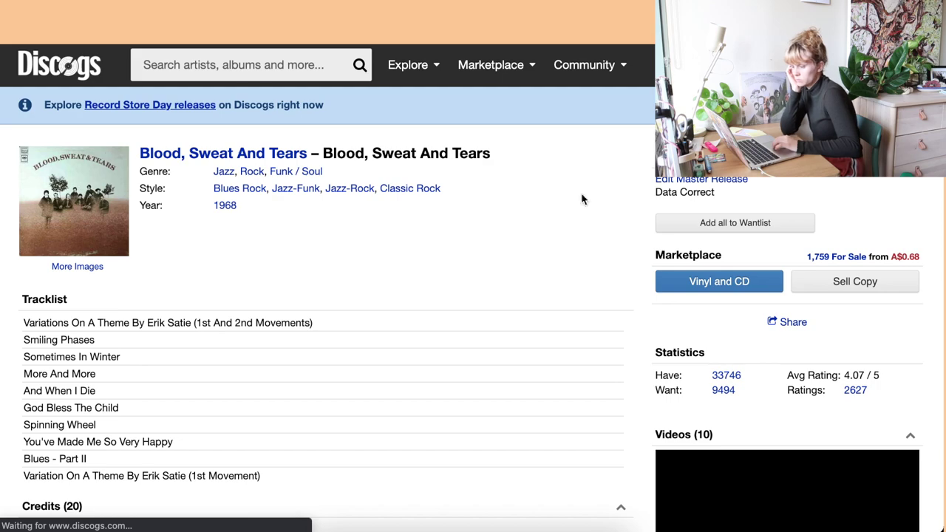
scroll(555, 251, down, 10)
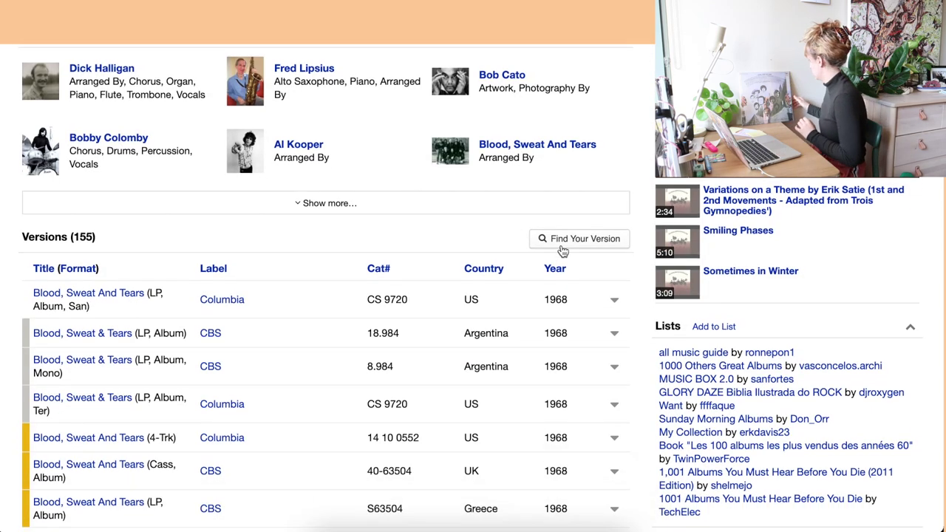
click(562, 245)
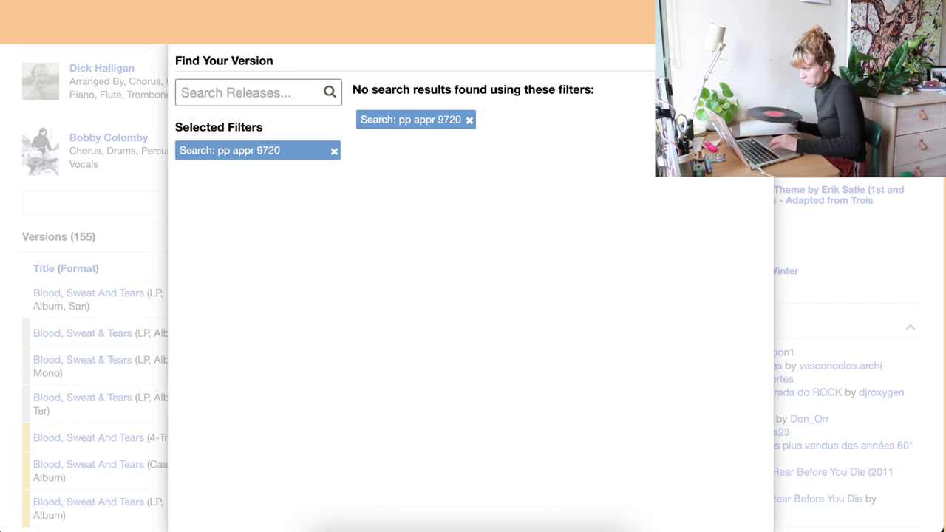
text(c)
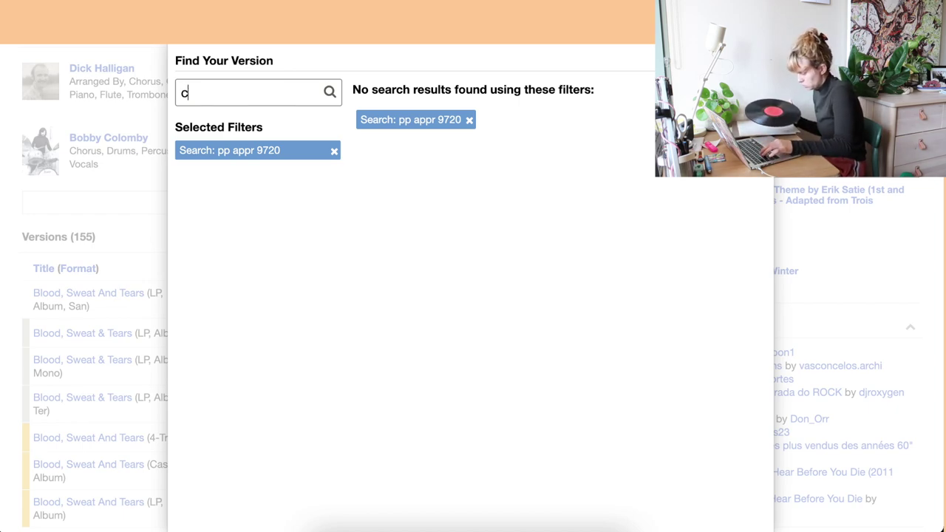
text(s 972)
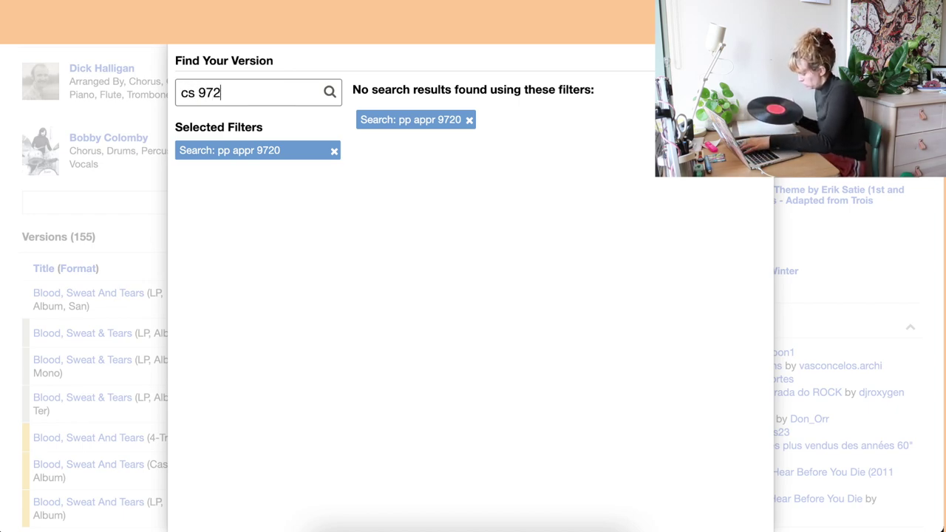
key(BackSpace)
key(BackSpace)
key(BackSpace)
key(BackSpace)
key(BackSpace)
key(BackSpace)
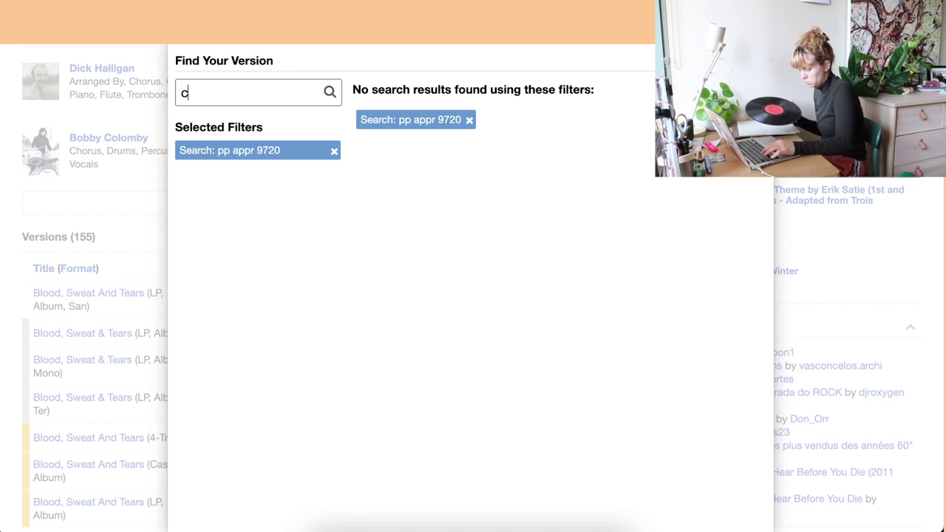
Step: Filter the Blood, Sweat And Tears versions by the runout code xsm 137878
text(xsm)
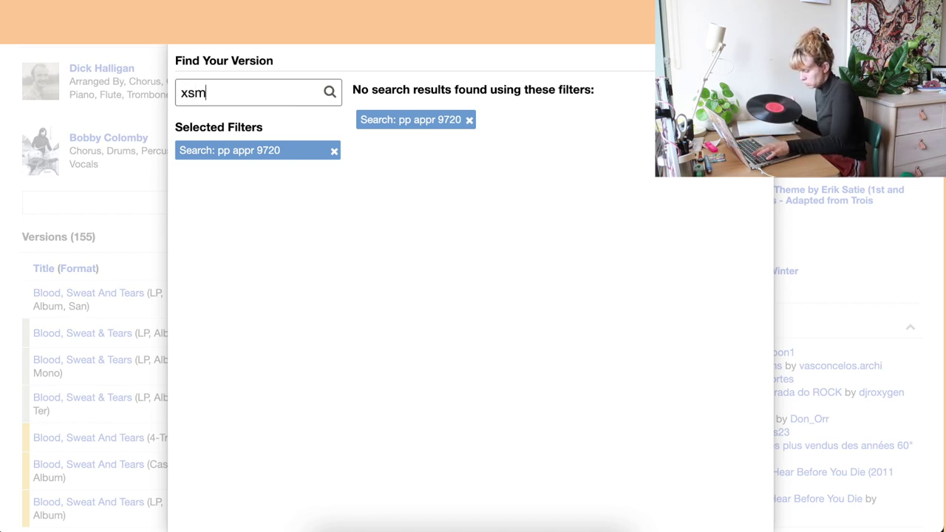
text( 137)
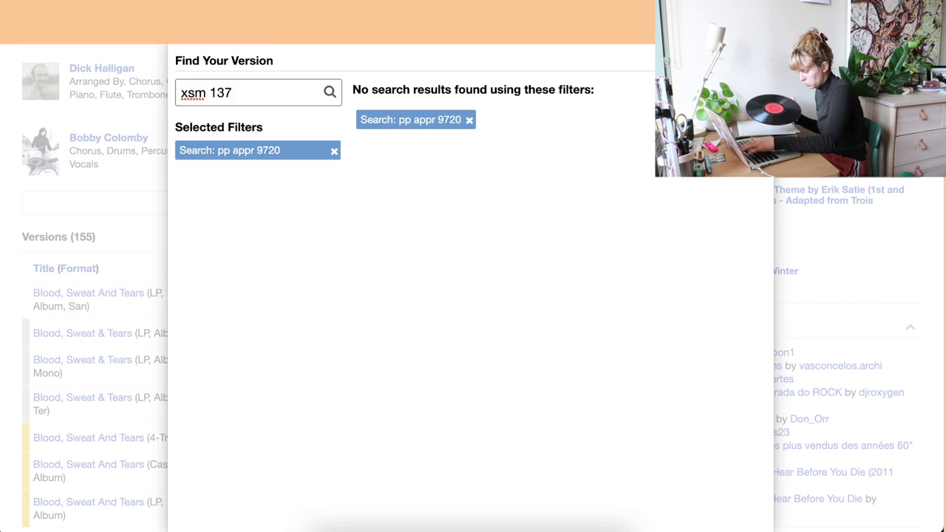
text(878)
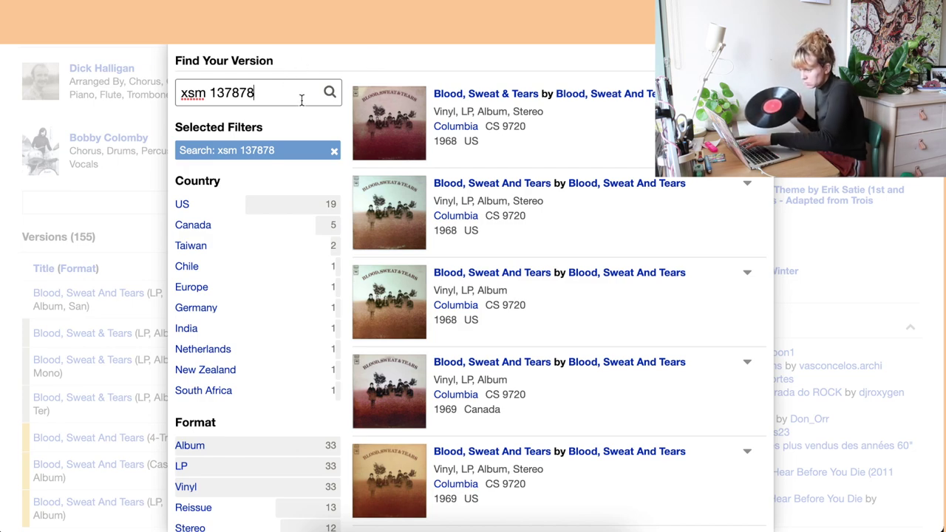
Step: Find the Blood, Sweat And Tears version matching runout ppan-cs 9720-a1 and add the 2008 Europe reissue to the collection
key(ctrl+a)
text(ppa)
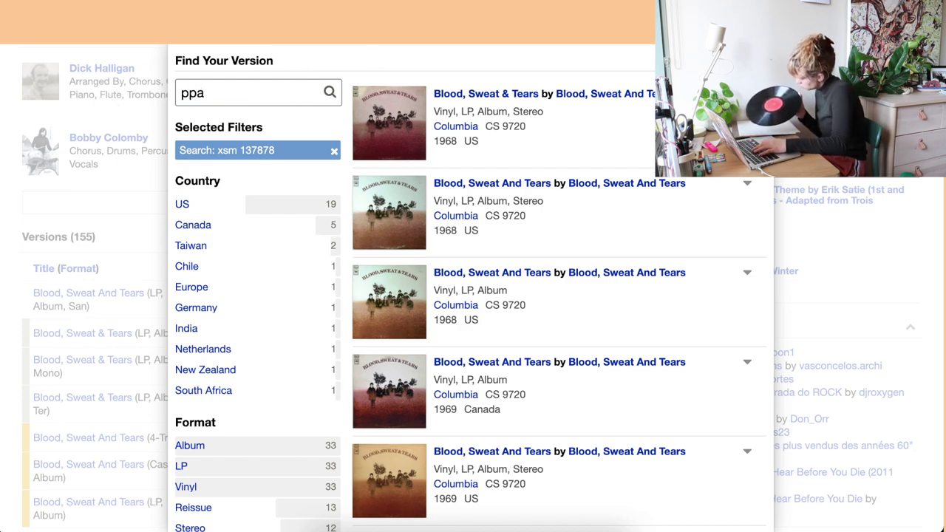
text(n-c)
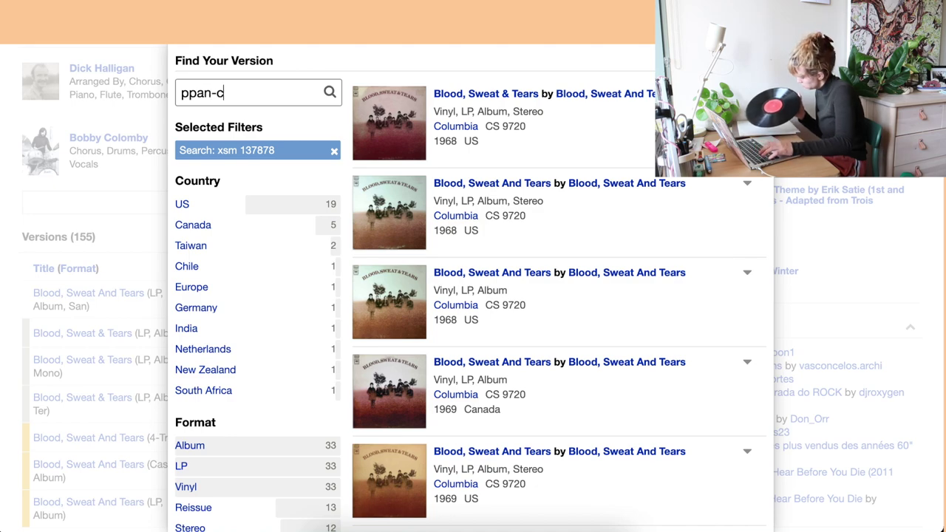
text(s 9)
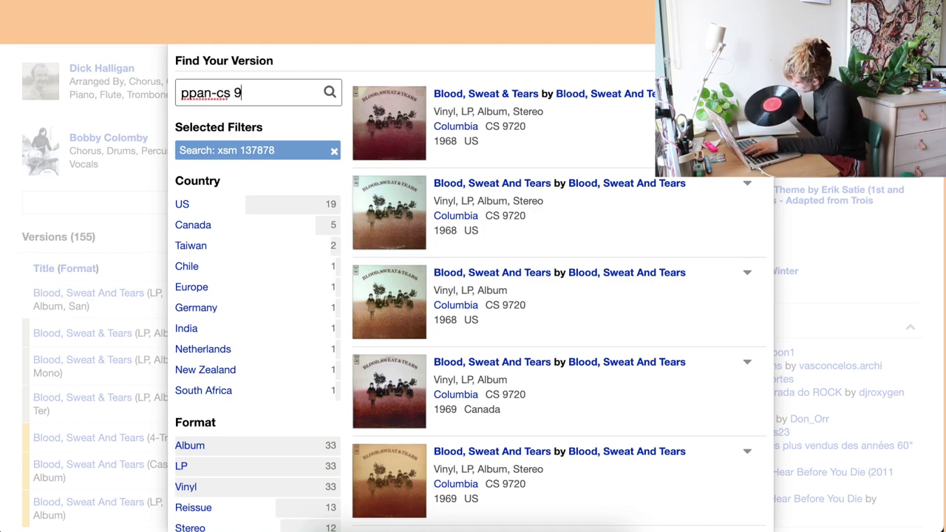
text(720)
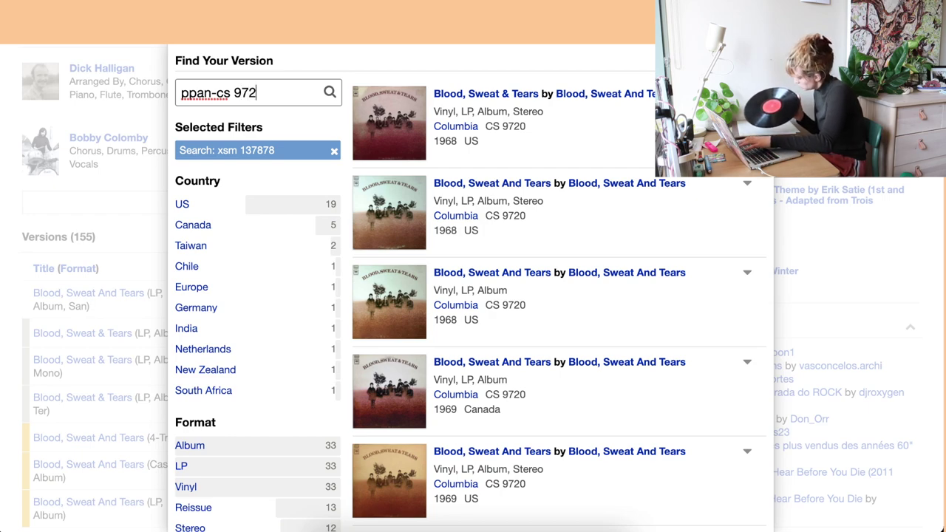
text(a1)
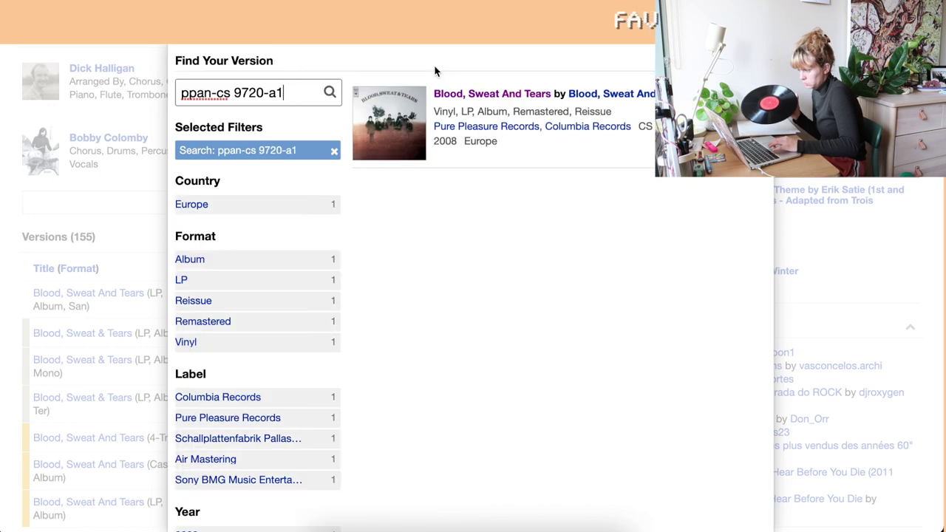
click(482, 96)
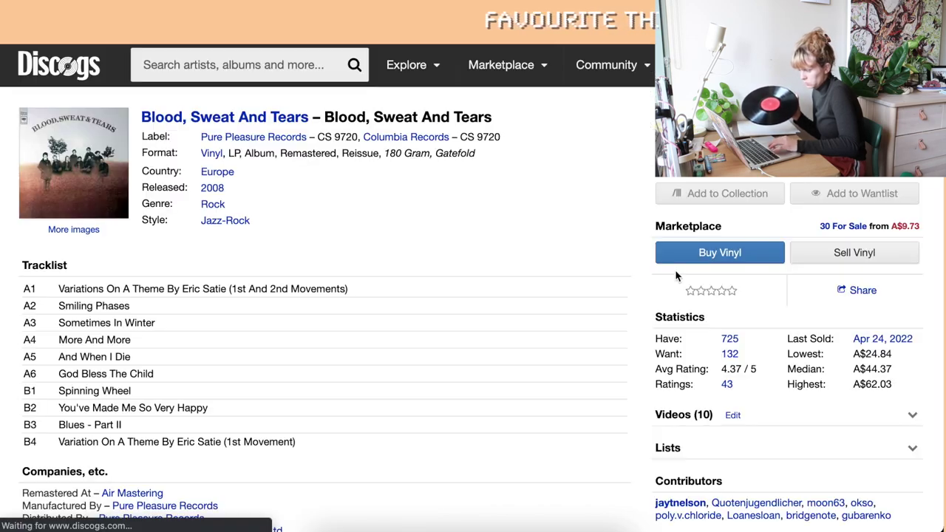
click(697, 193)
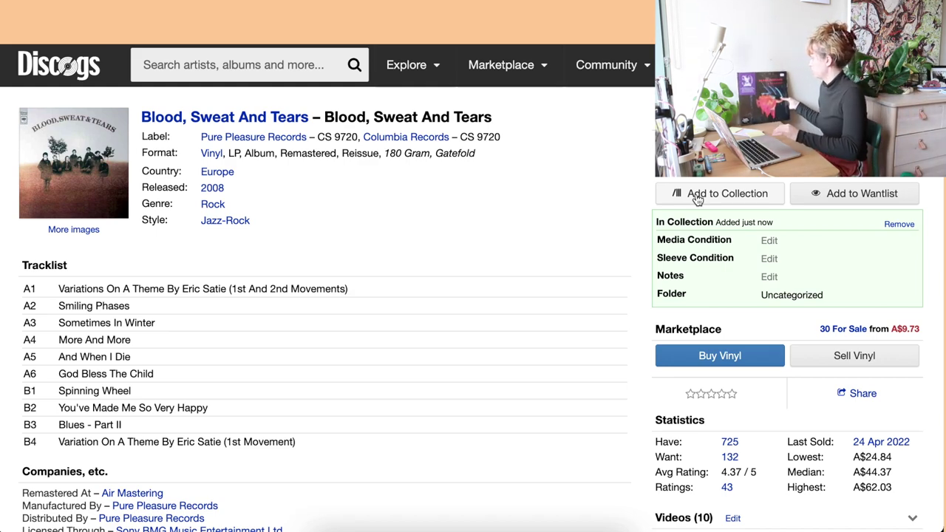
click(276, 64)
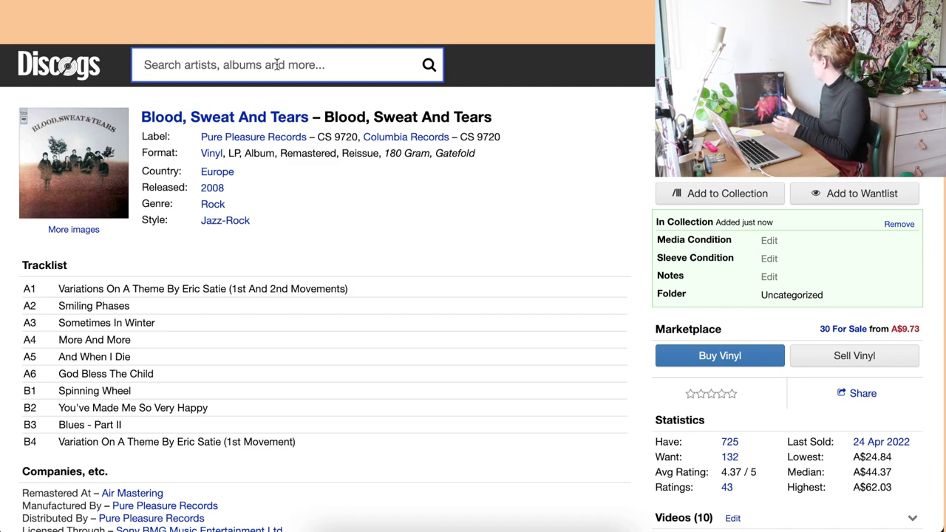
text(5)
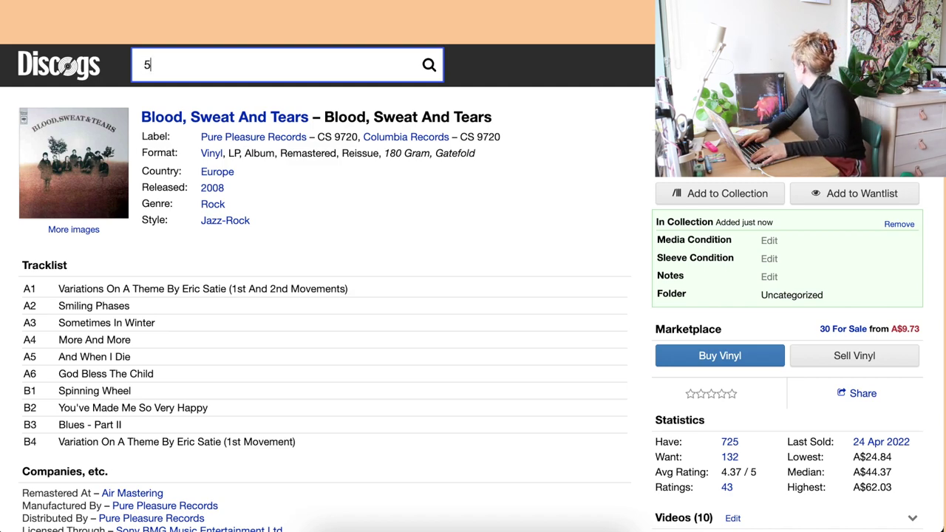
text(41)
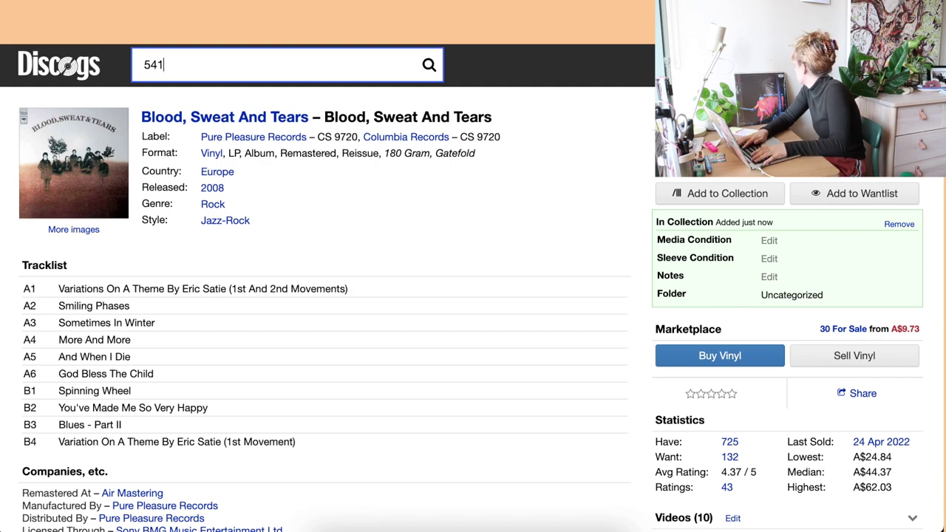
text(493)
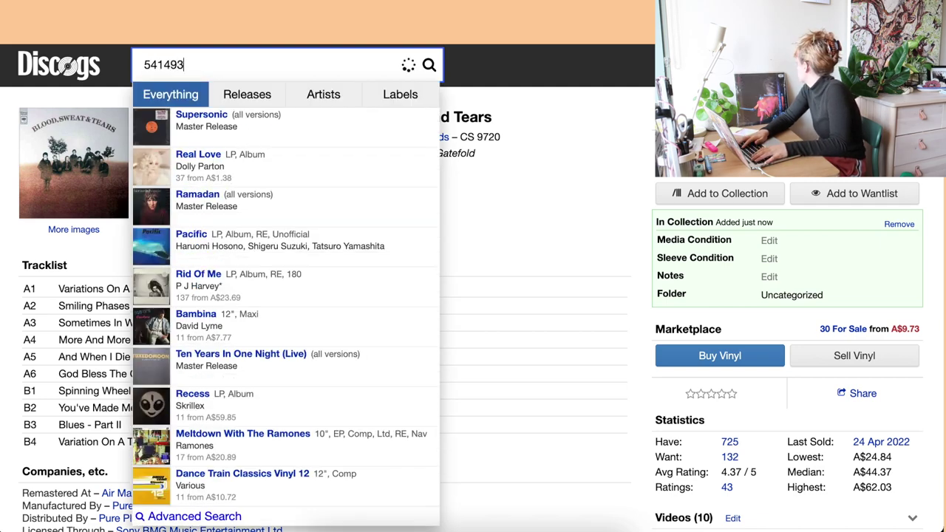
text(99207)
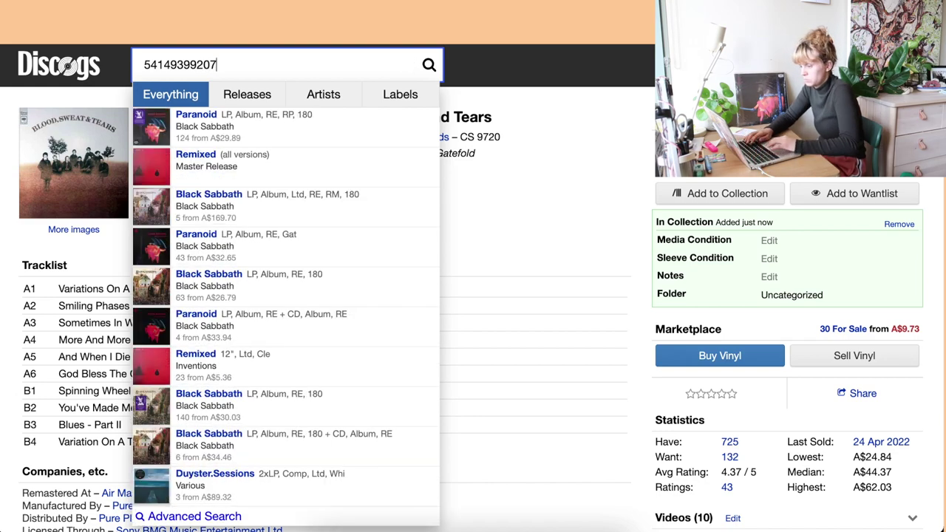
text(90)
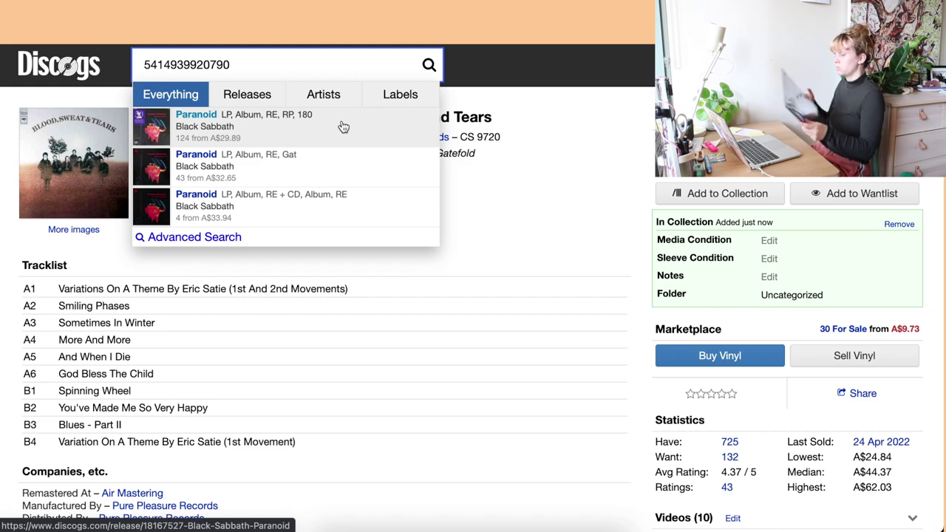
Step: Open all three Black Sabbath Paranoid search results in separate new tabs
right_click(342, 122)
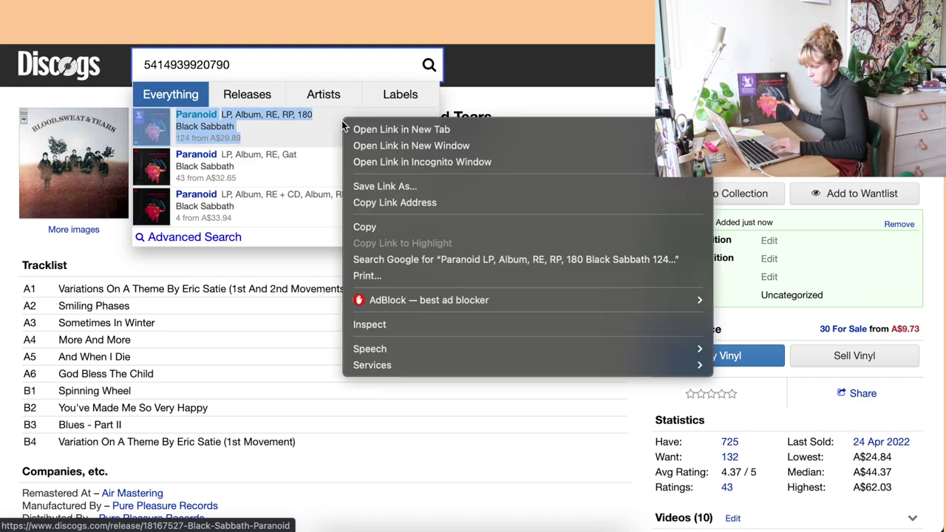
click(388, 129)
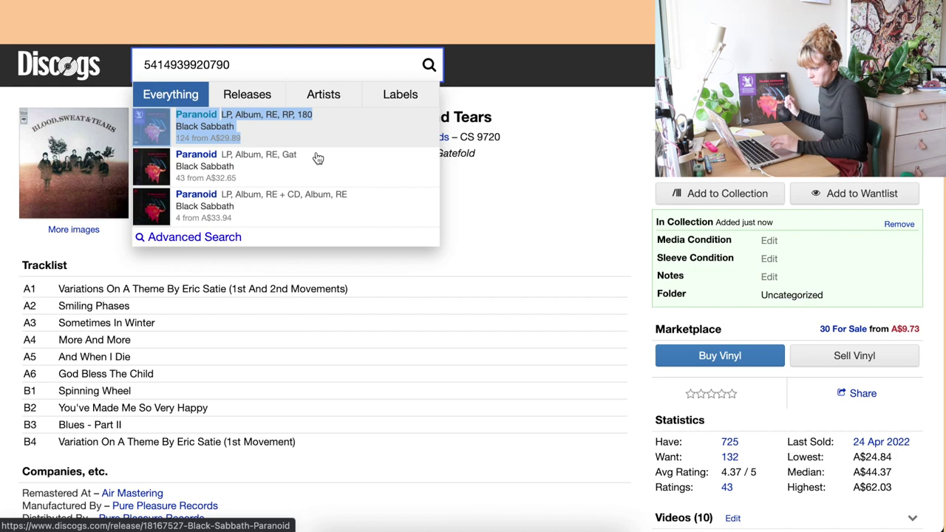
right_click(315, 154)
click(342, 160)
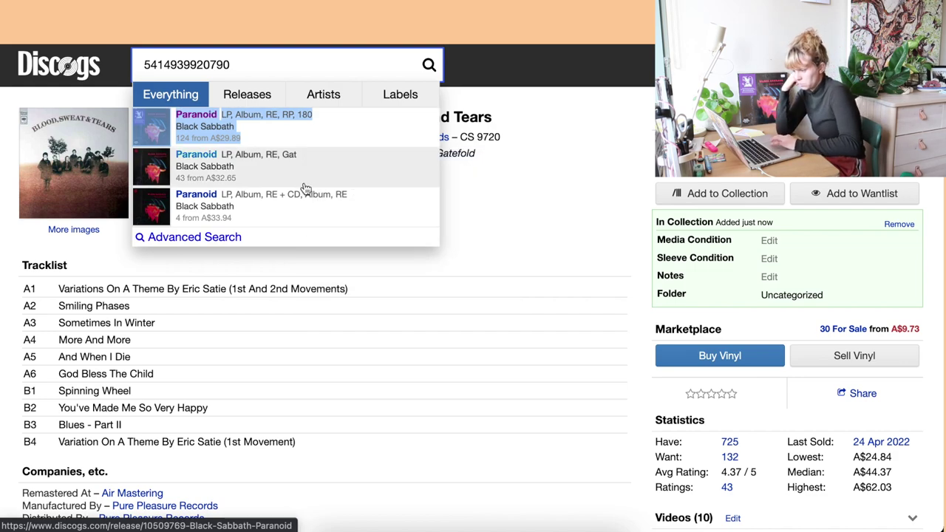
right_click(288, 210)
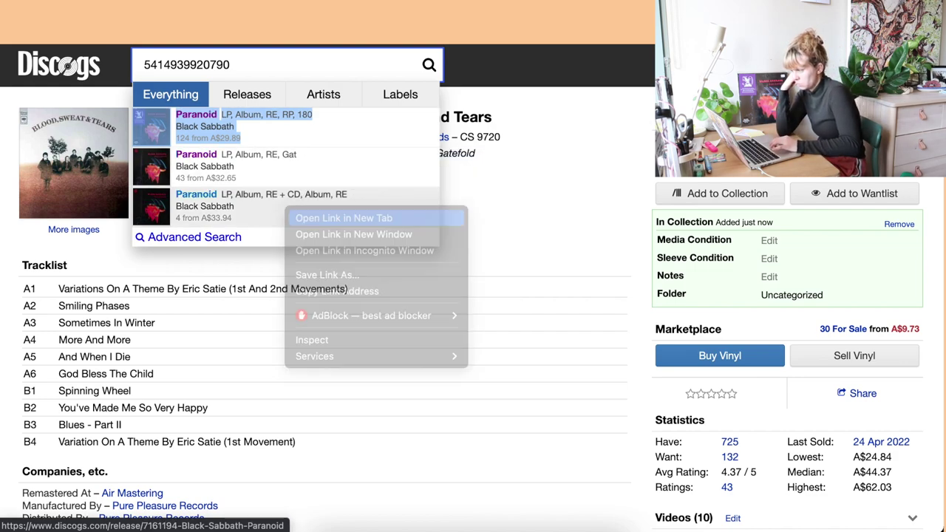
click(326, 218)
Step: Review the opened Paranoid releases and add the 2019 Europe 180g gatefold repress to the collection
key(ctrl+Tab)
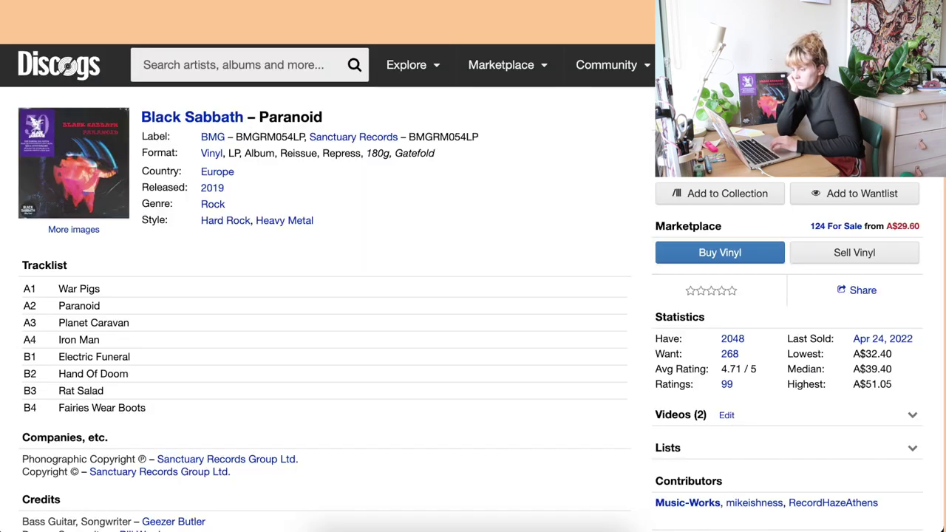
key(ctrl+Tab)
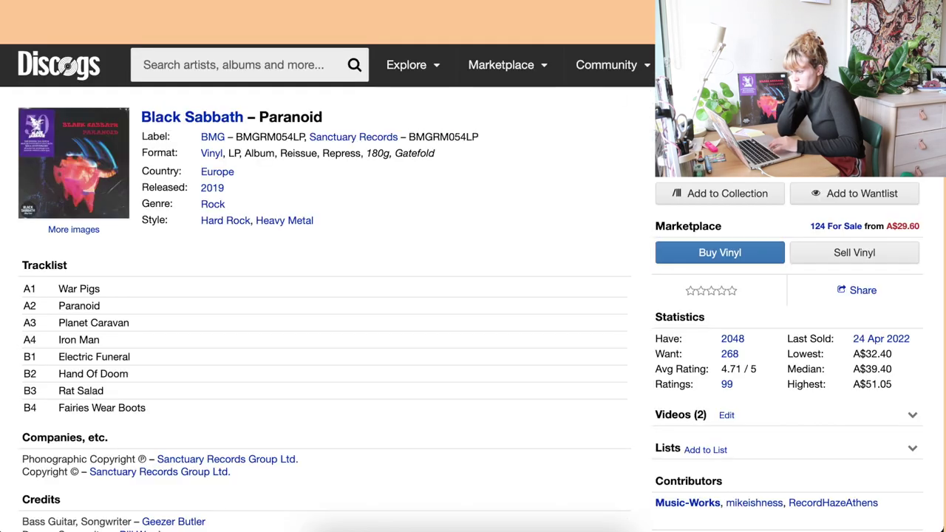
click(721, 191)
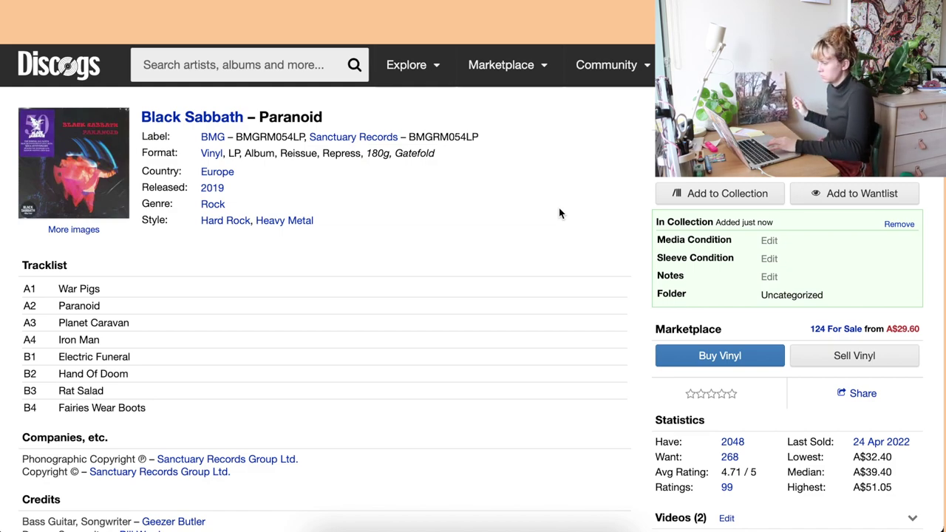
click(232, 66)
text(5)
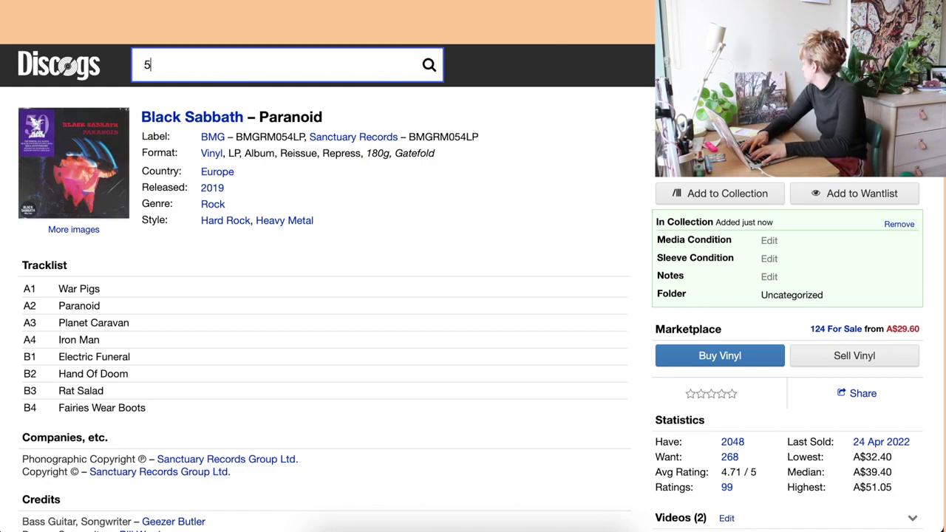
text(4149)
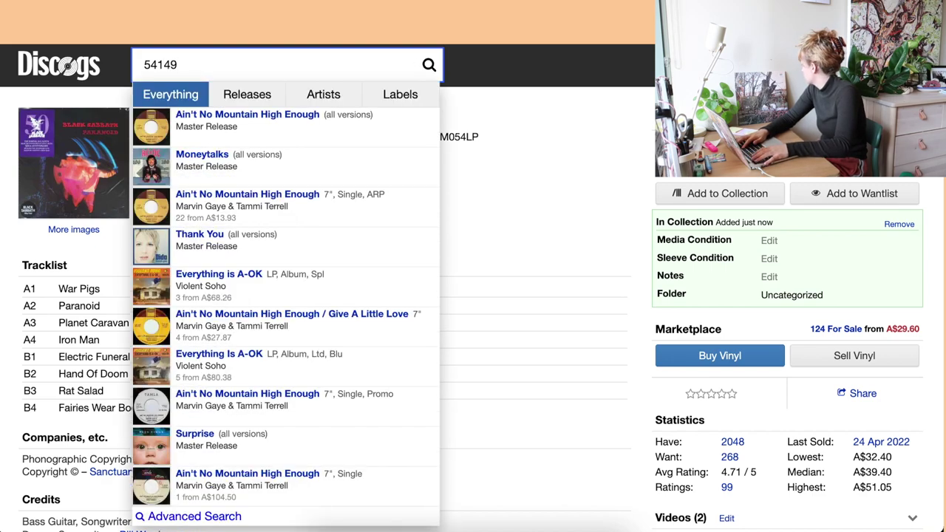
text(399207)
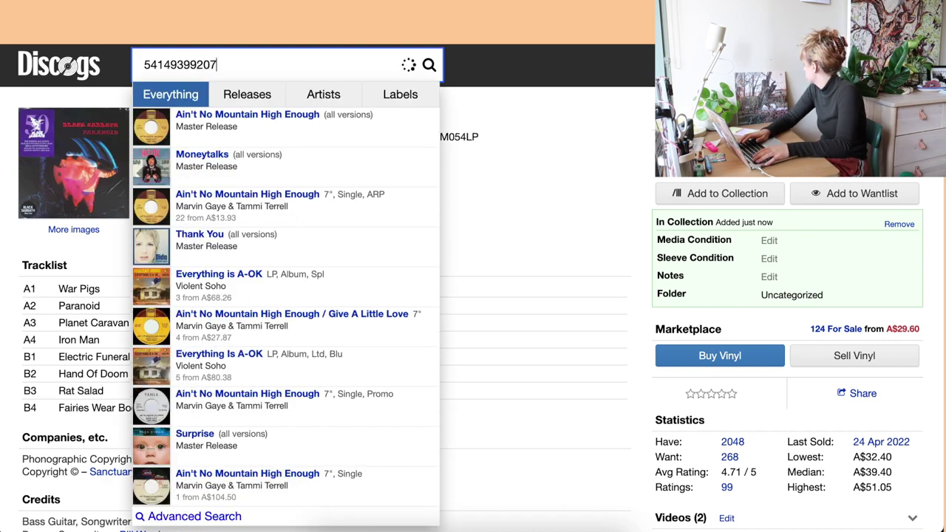
text(83)
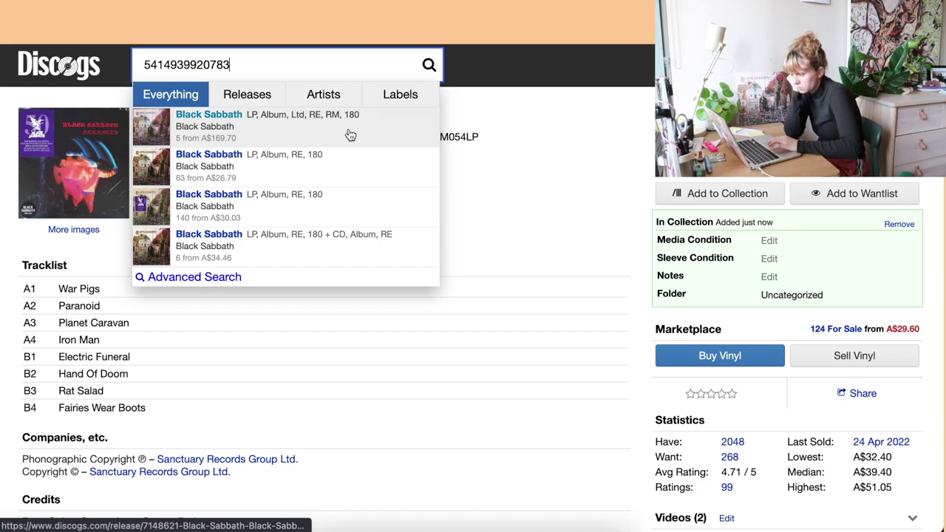
Step: Open the first three Black Sabbath LP results for this barcode in separate new tabs
right_click(350, 135)
click(314, 153)
right_click(354, 170)
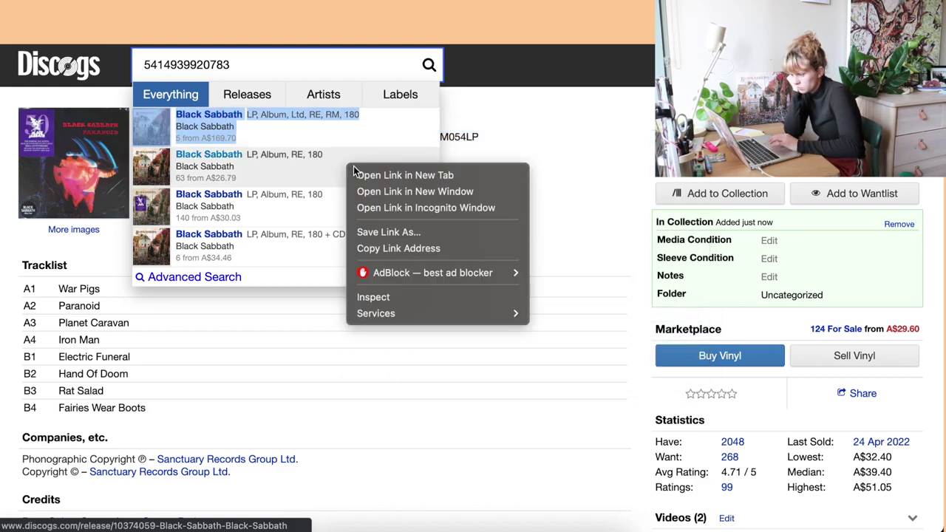
click(356, 175)
right_click(359, 197)
click(370, 207)
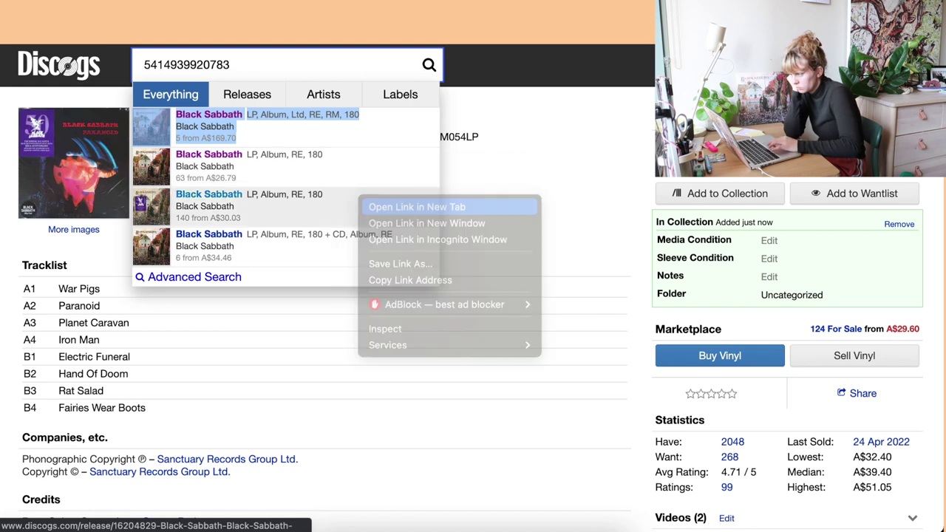
Step: Look through the 2020 UK reissue of Black Sabbath and search its page for "gate"
key(ctrl+Tab)
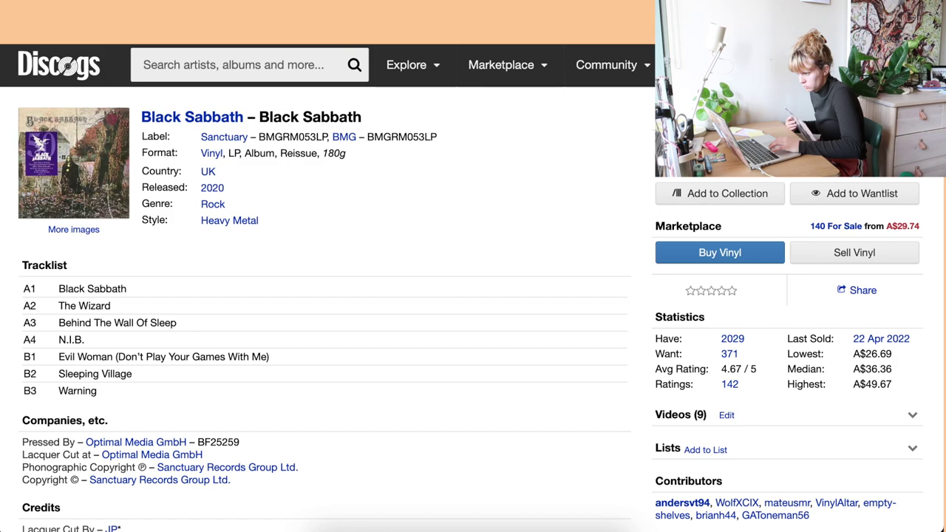
scroll(544, 205, down, 10)
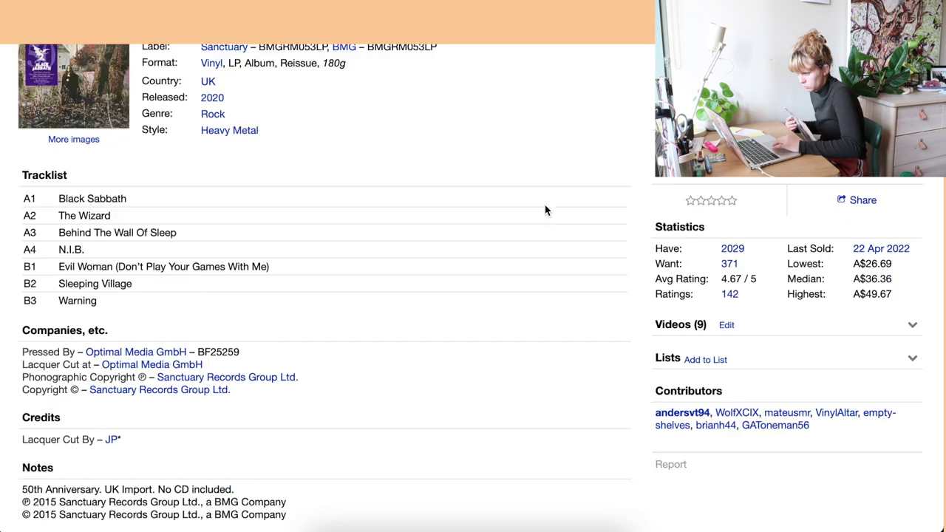
key(super+f)
text(gate)
key(shift+Return)
key(Return)
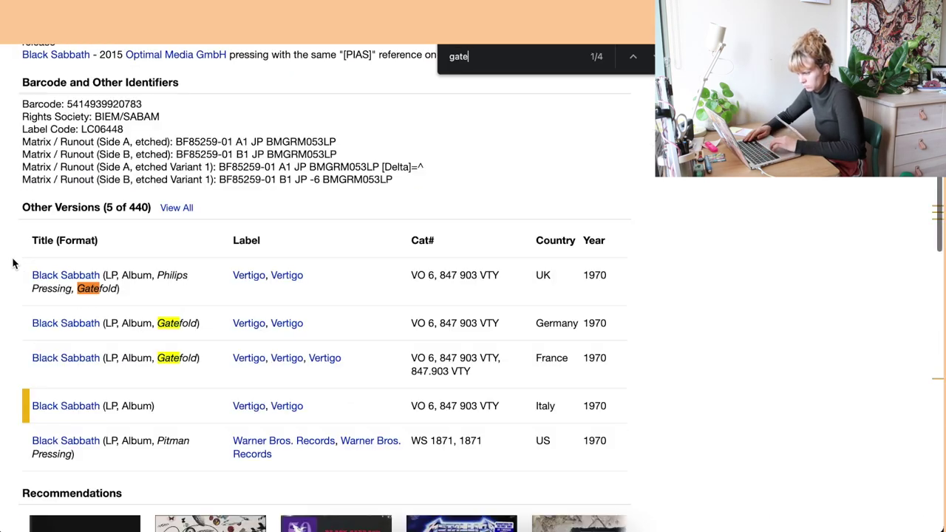
scroll(563, 218, up, 15)
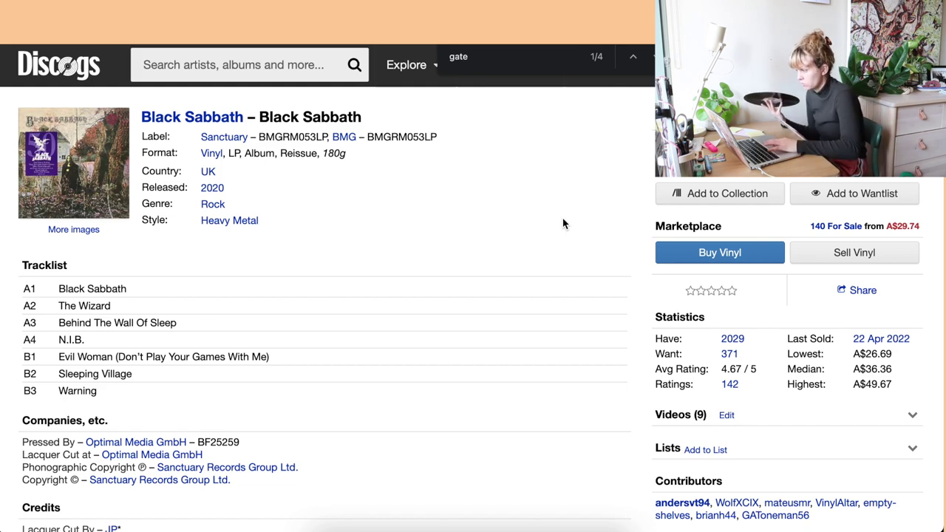
Step: Compare the runout identifiers of the 2020 and 2015 Black Sabbath reissues, and add the 2015 UK & Europe gatefold reissue to the collection
key(Escape)
key(super+bracketleft)
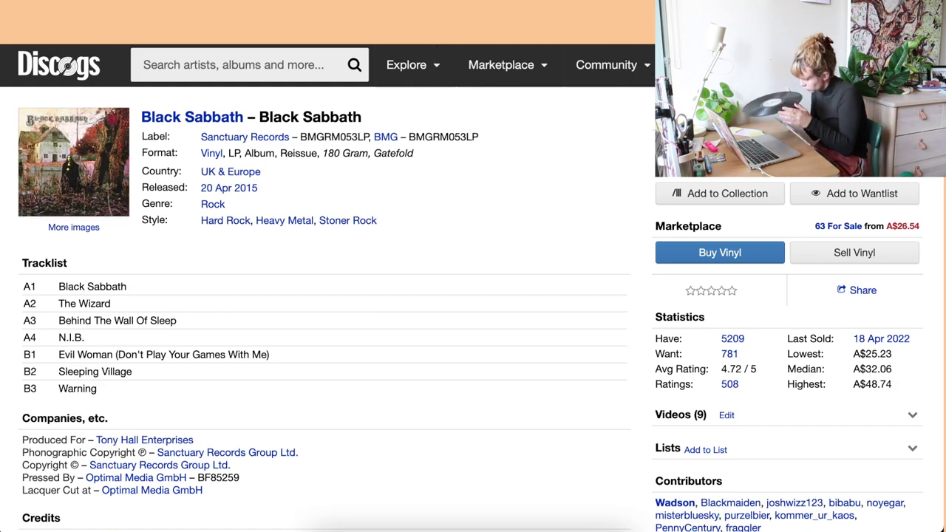
scroll(527, 258, down, 6)
scroll(528, 258, up, 6)
scroll(528, 258, down, 9)
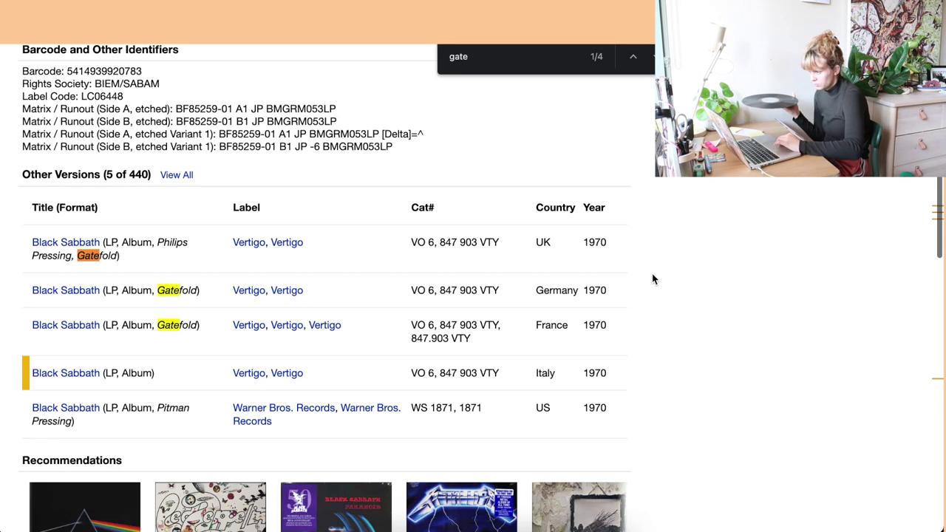
scroll(586, 321, up, 10)
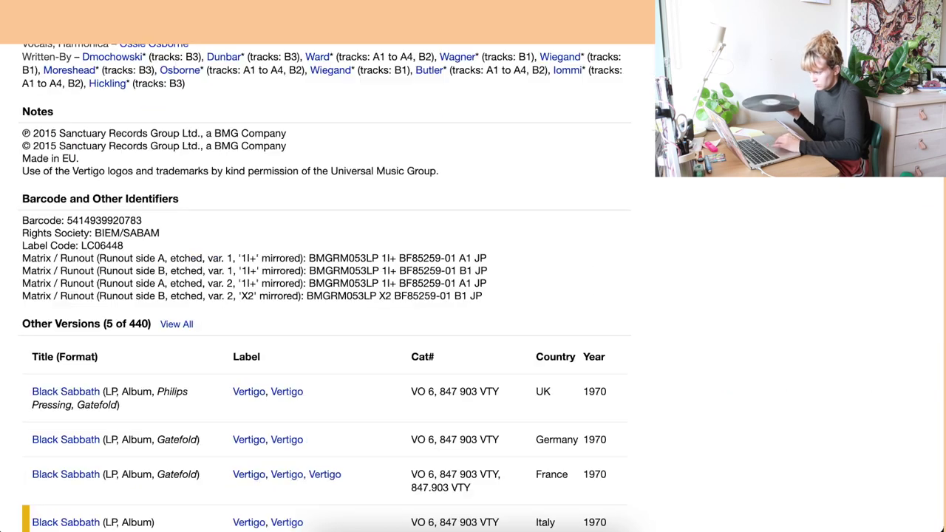
scroll(461, 200, up, 10)
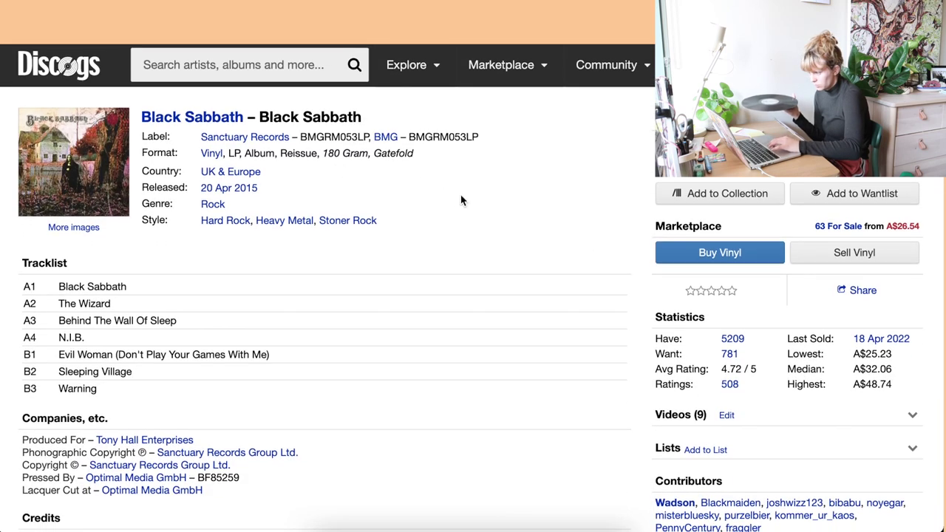
click(708, 195)
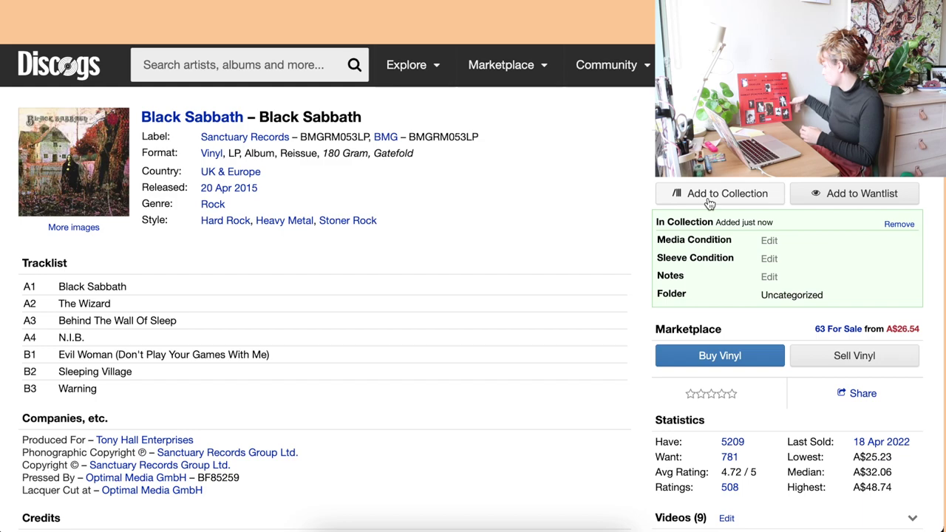
click(312, 57)
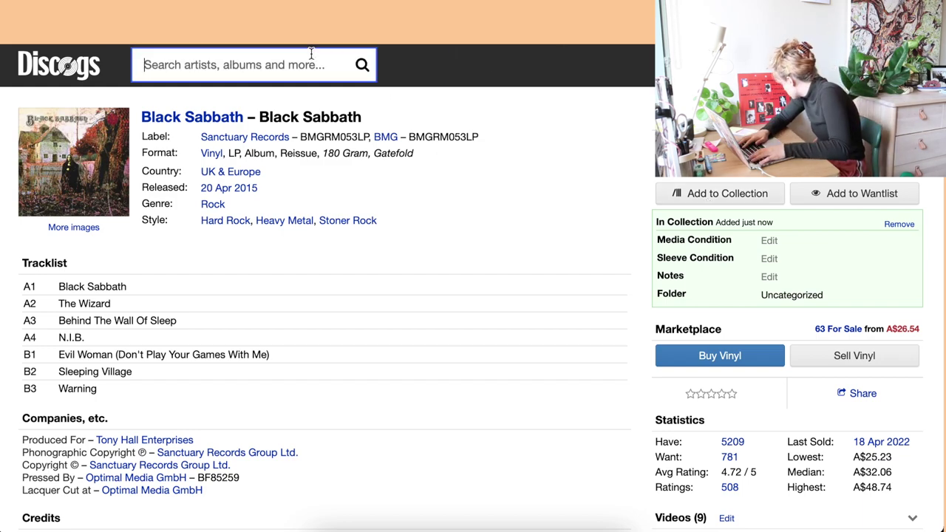
text(93)
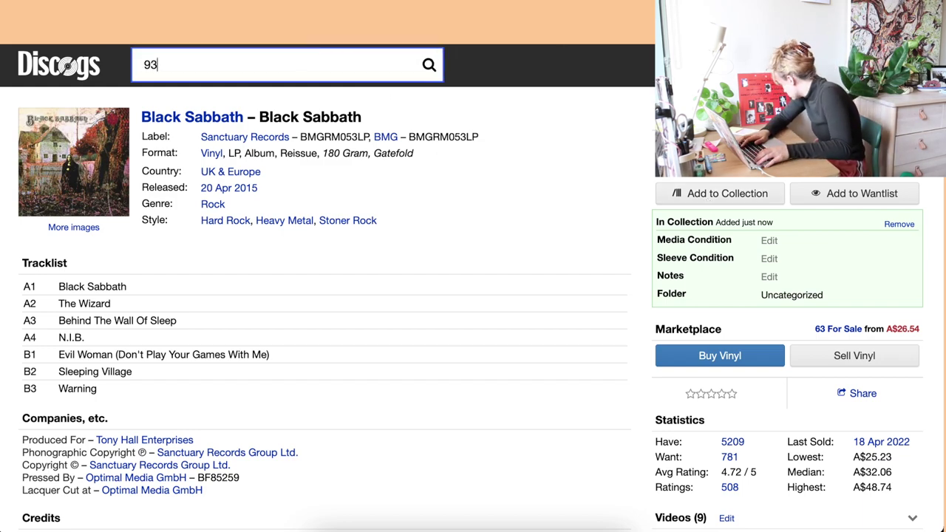
text(410040)
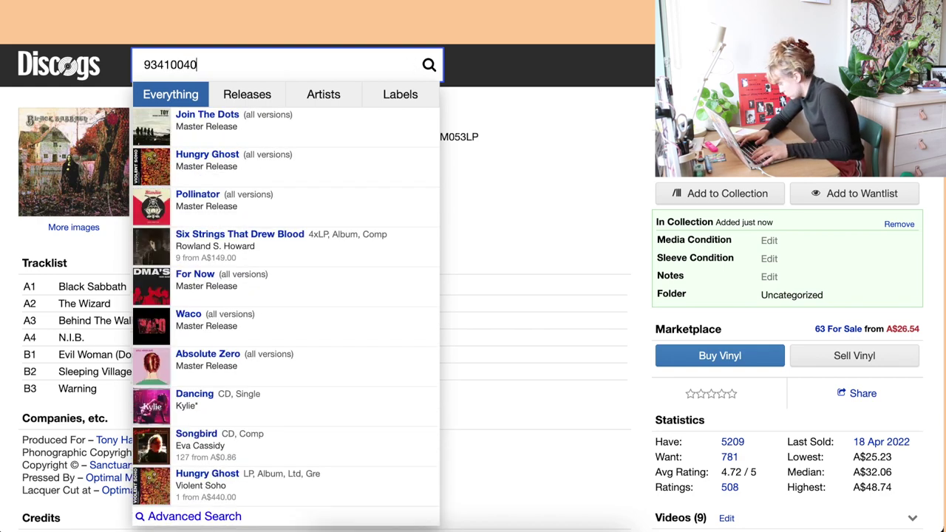
text(42353)
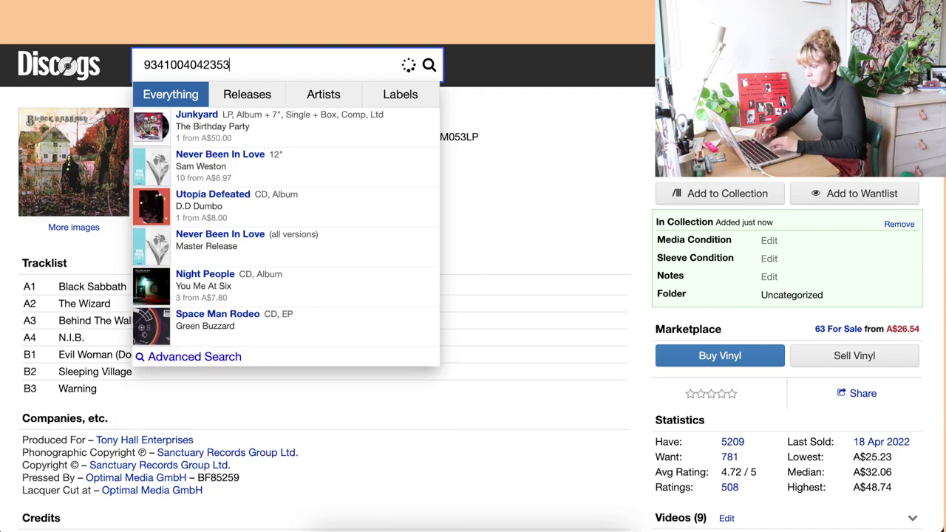
click(323, 130)
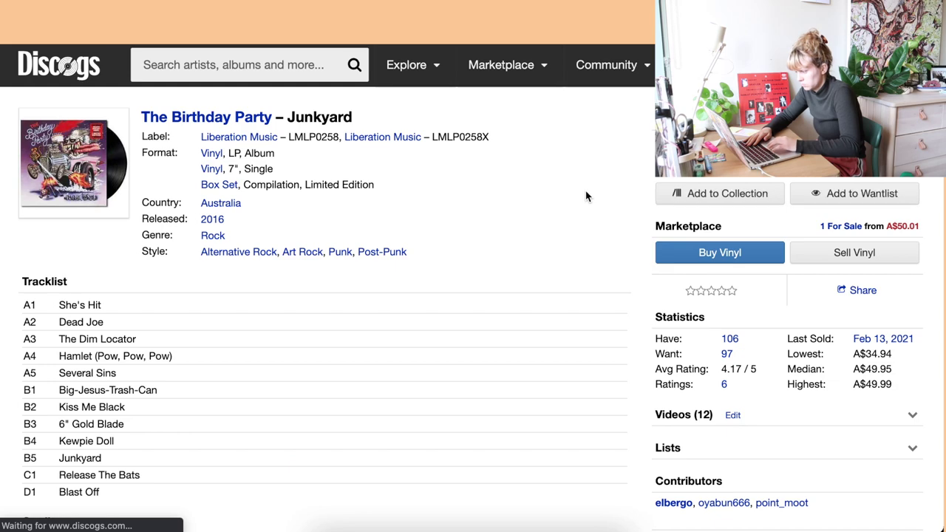
click(699, 193)
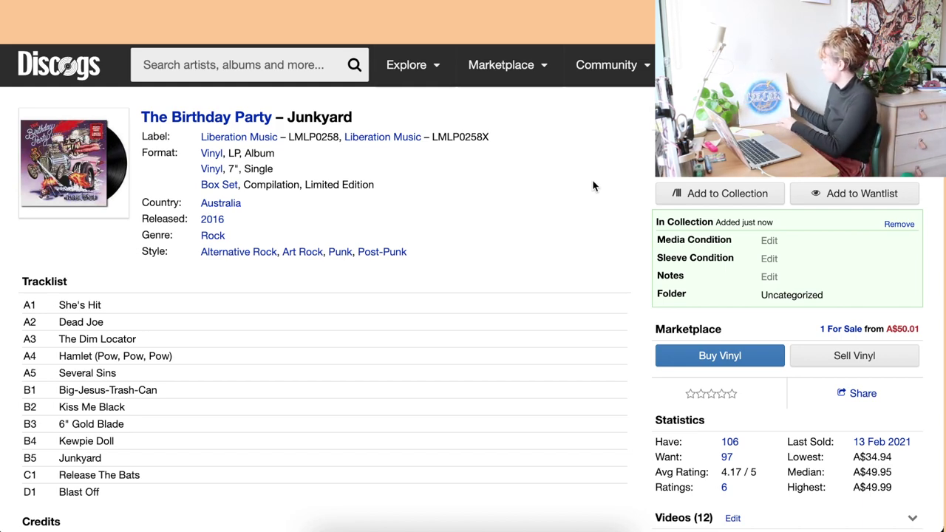
Step: Search for catalogue number rs-2-4200, open the Bee Gees' Greatest master release and bring up its version finder
click(239, 57)
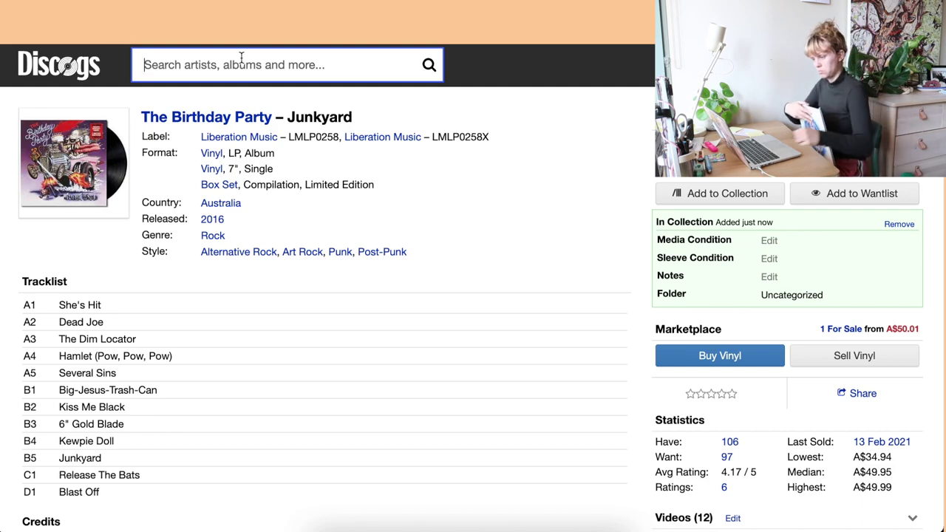
text(rs)
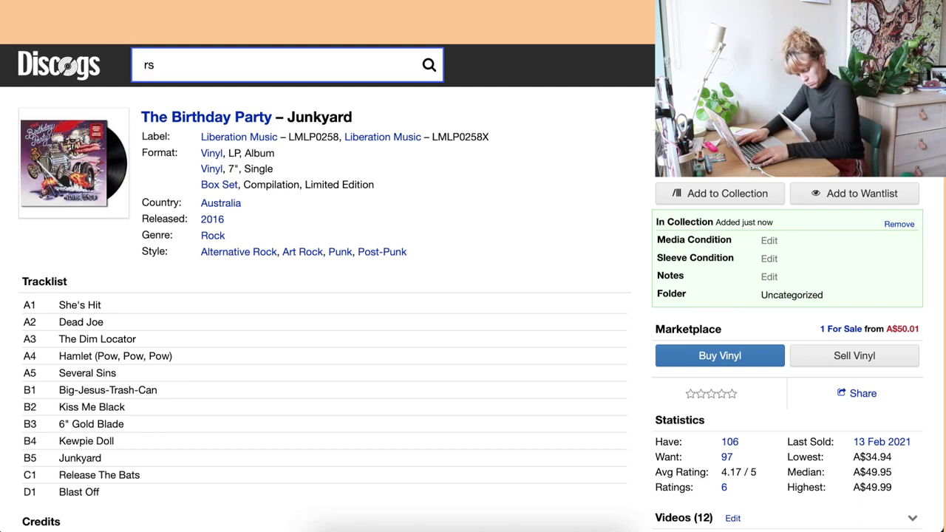
text(-2-4200)
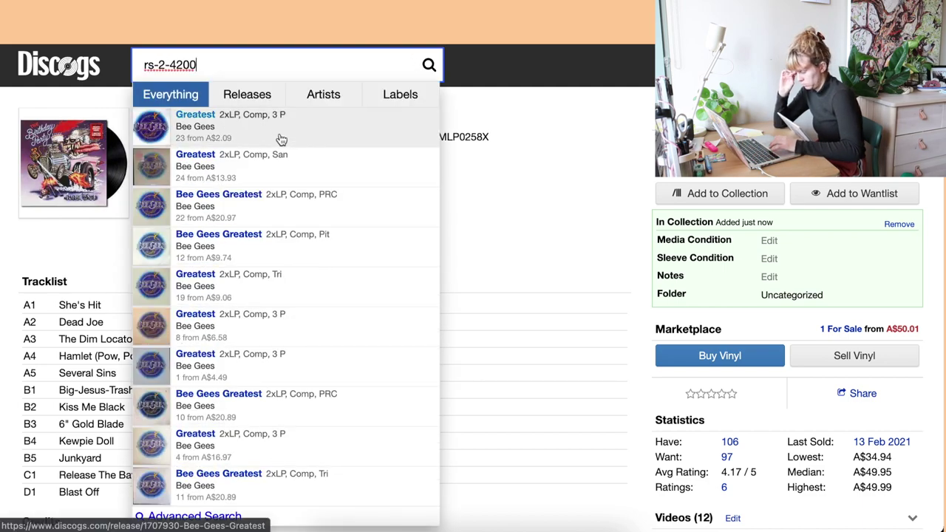
click(319, 138)
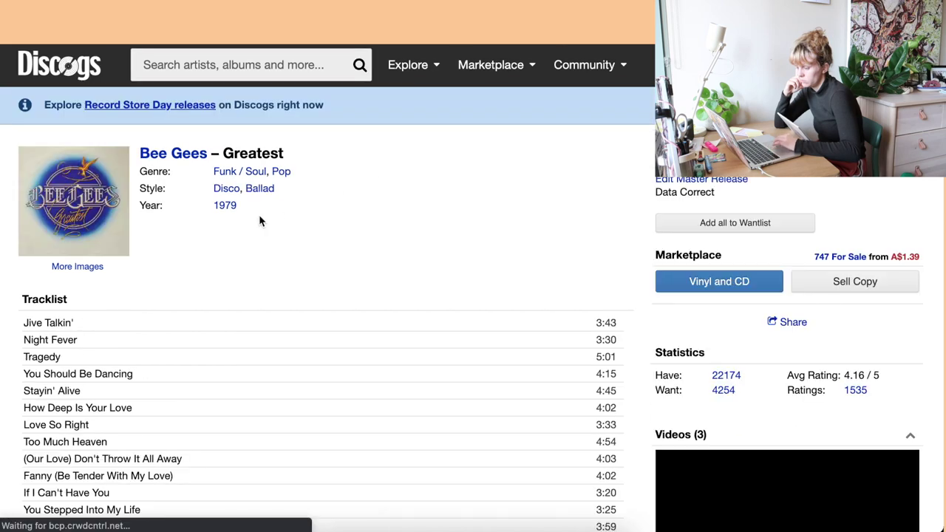
scroll(411, 255, down, 10)
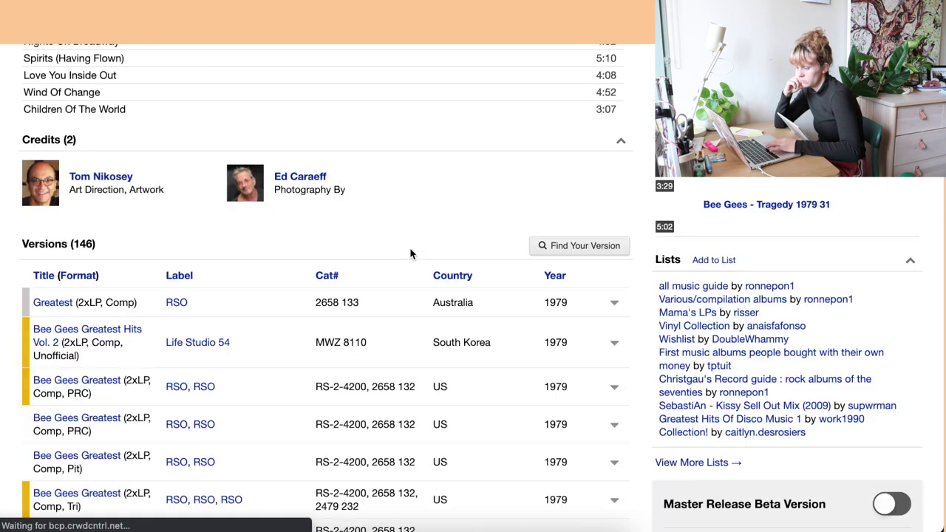
click(555, 246)
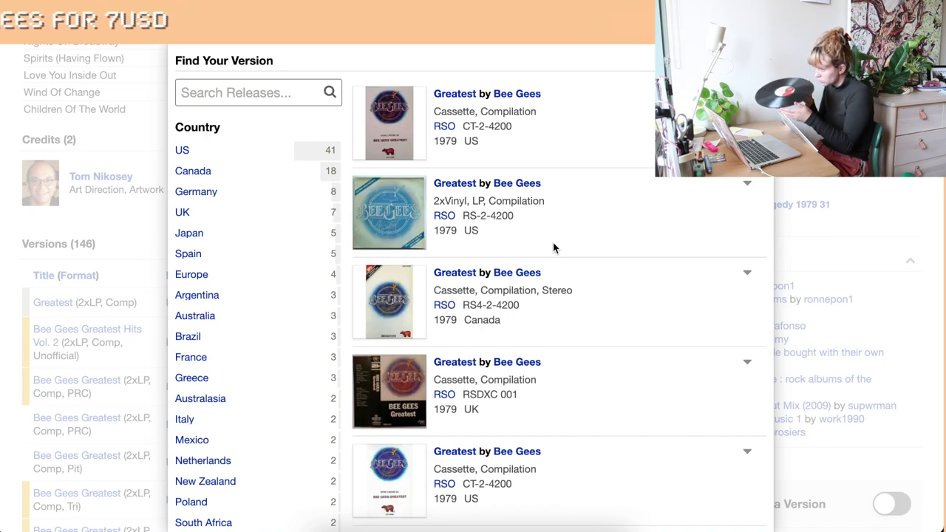
Step: Filter the Bee Gees versions by runout rs-24200-as-cmp-1-1-1 and add the matching 1979 US pressing to the collection
click(214, 89)
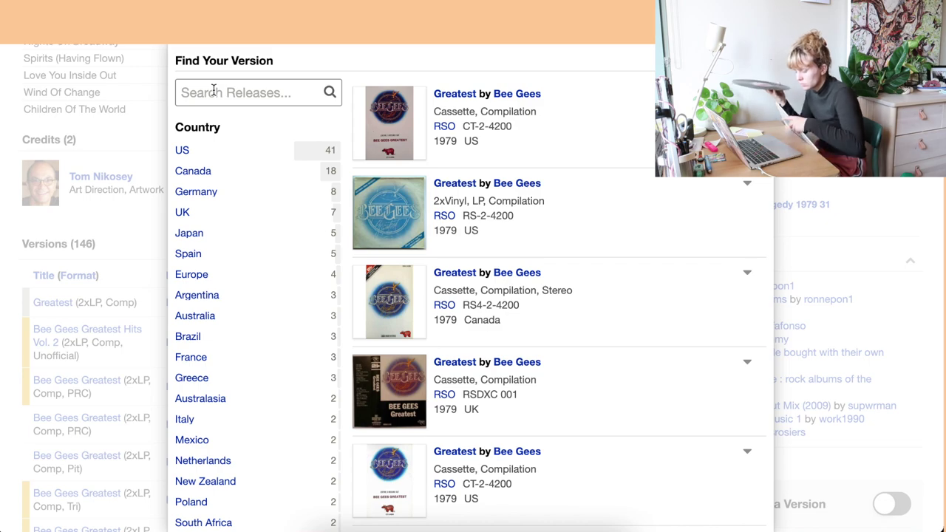
text(rs)
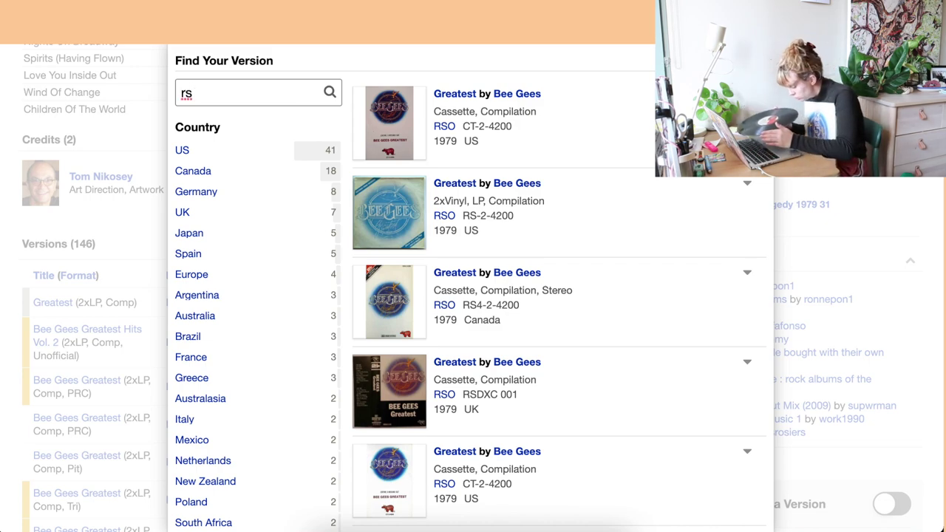
text(-2)
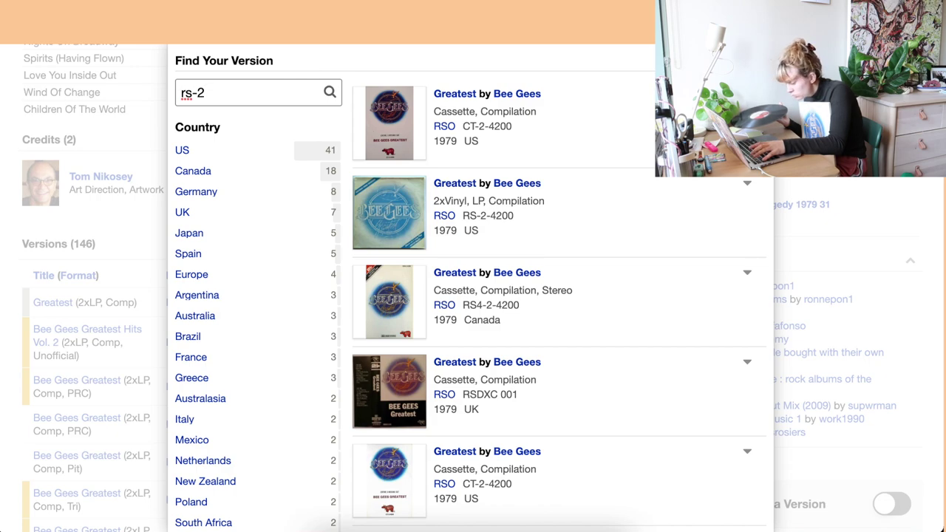
text(4200)
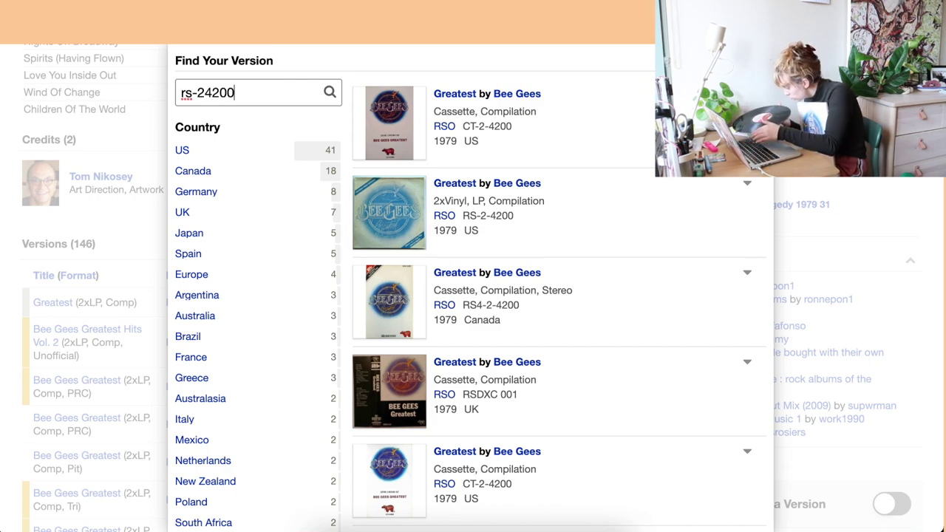
text(-as)
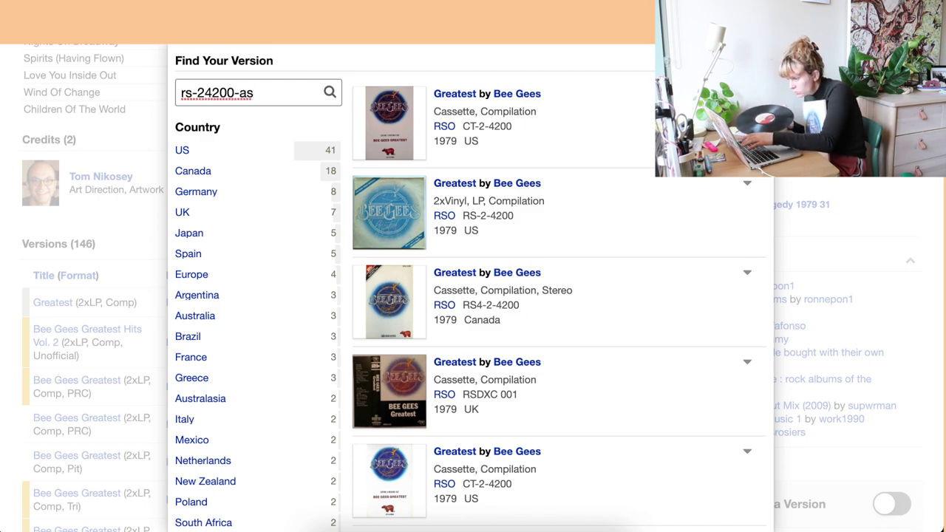
text(-cmp)
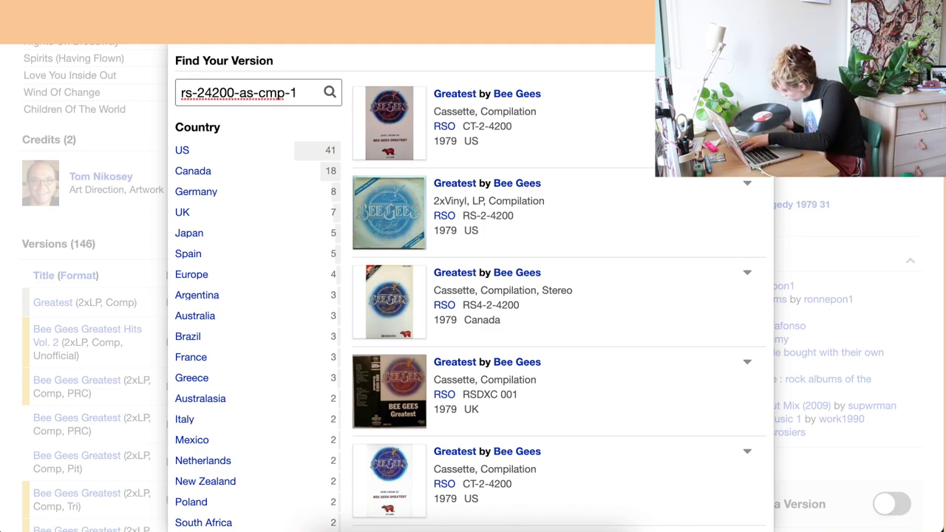
text(-1-1-1)
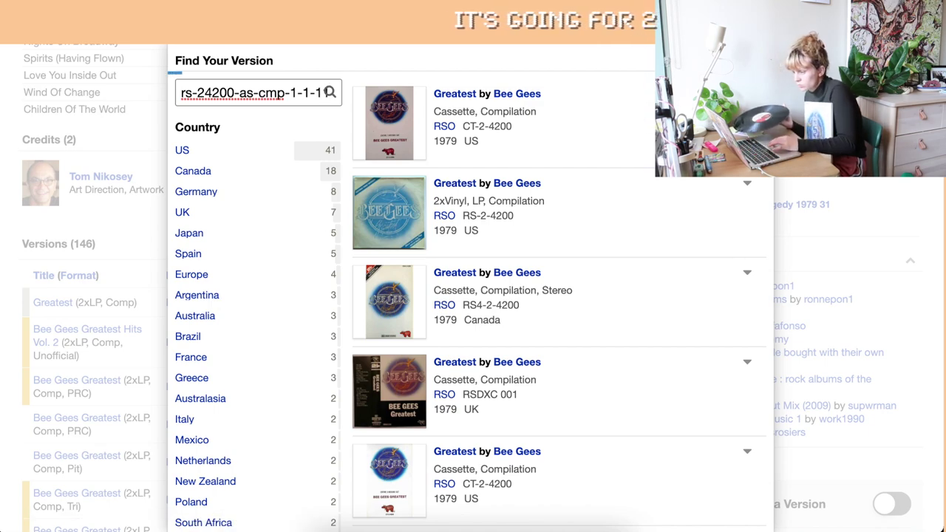
key(Return)
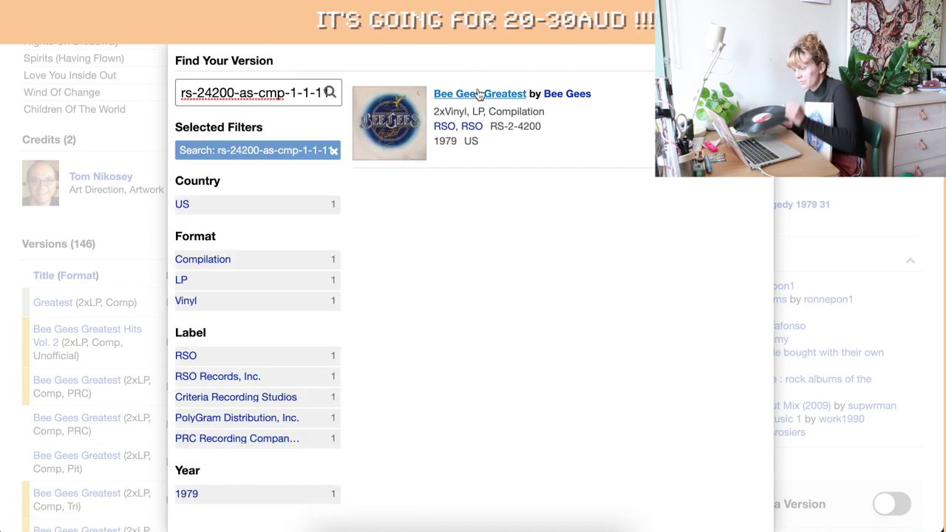
click(445, 94)
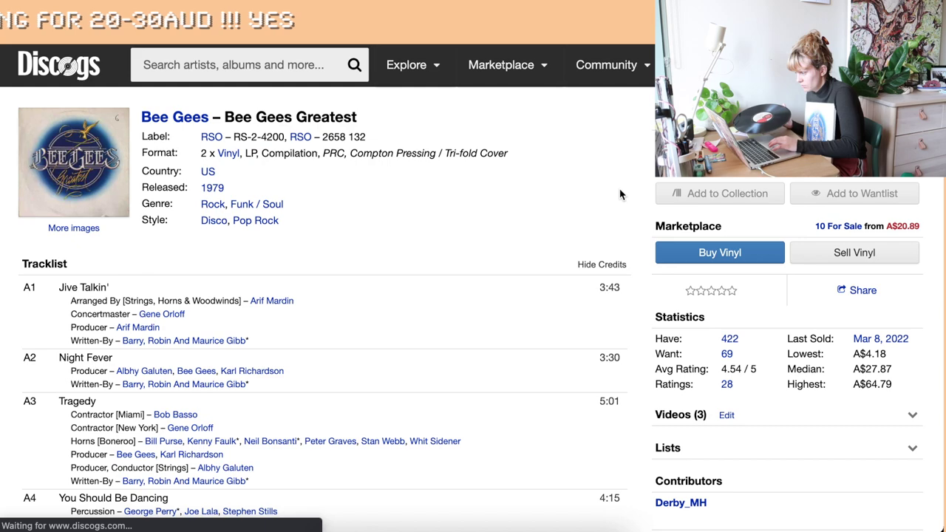
click(676, 194)
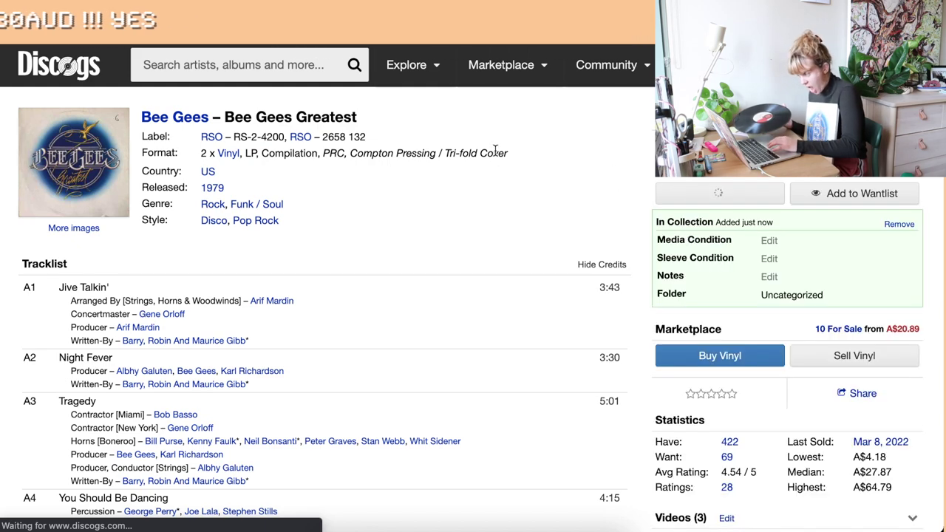
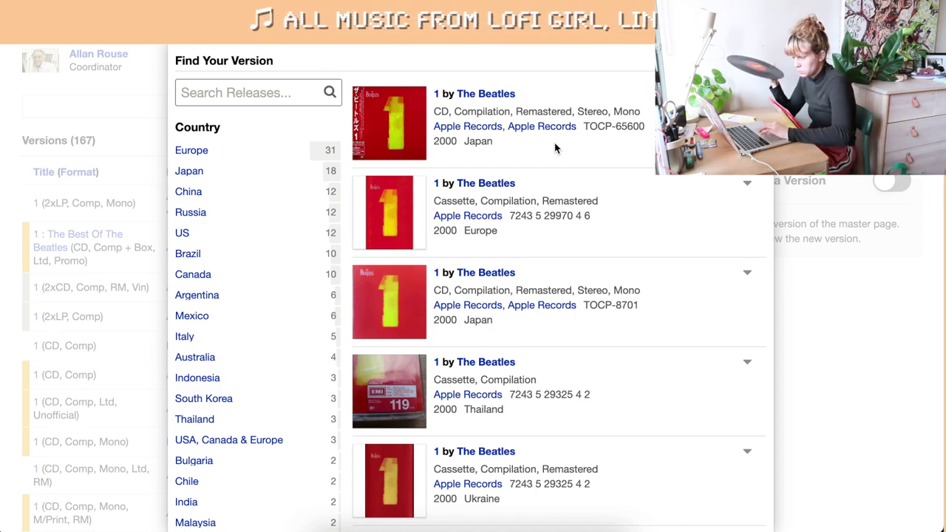
Step: Add the 2015 reissue of The Beatles' 1 matching runout bf06330- to the collection and review its listed runout identifiers
click(228, 90)
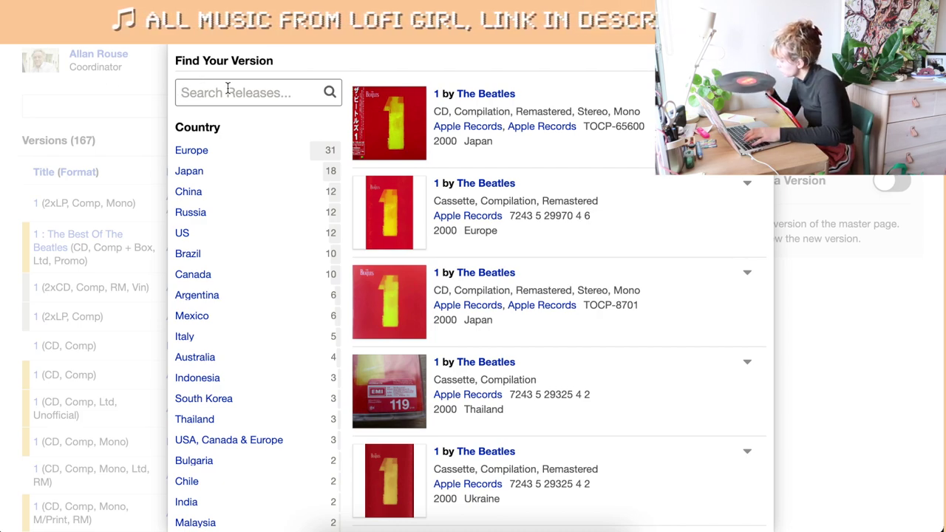
text(bf)
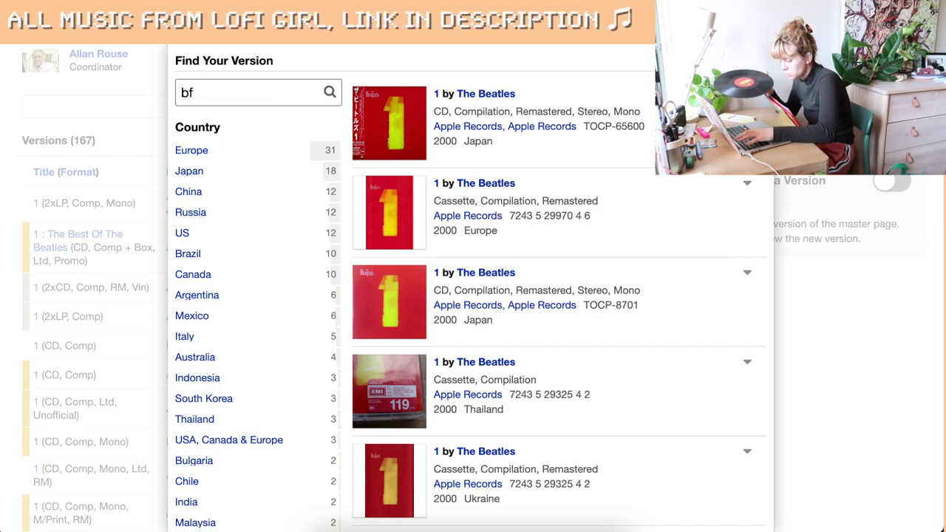
text(063)
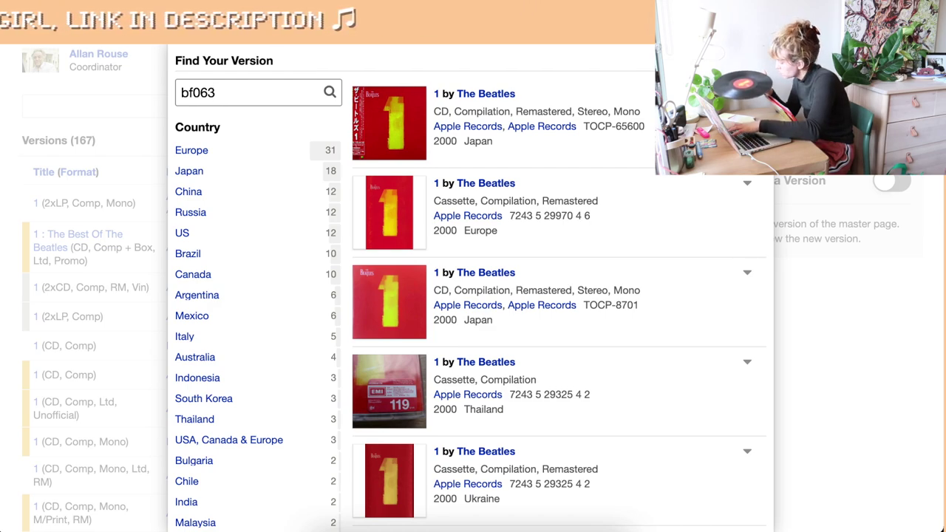
text(30-)
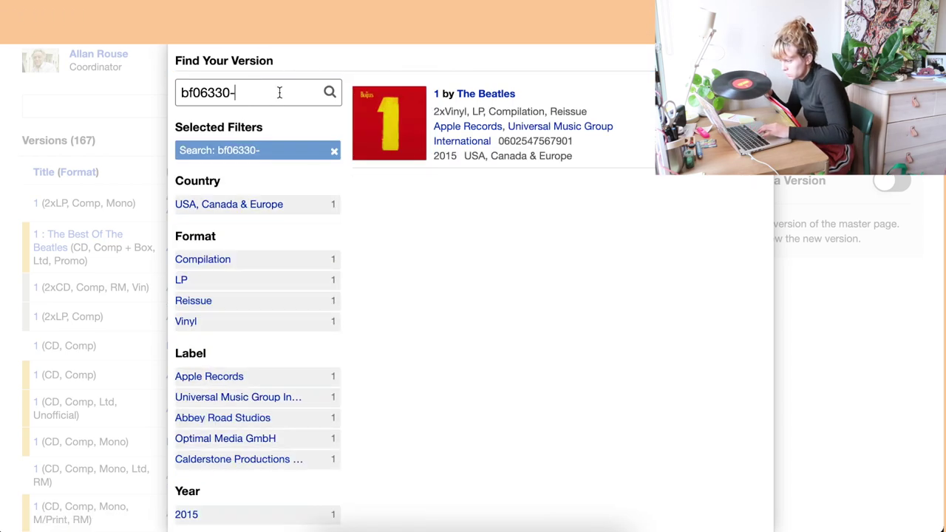
click(438, 94)
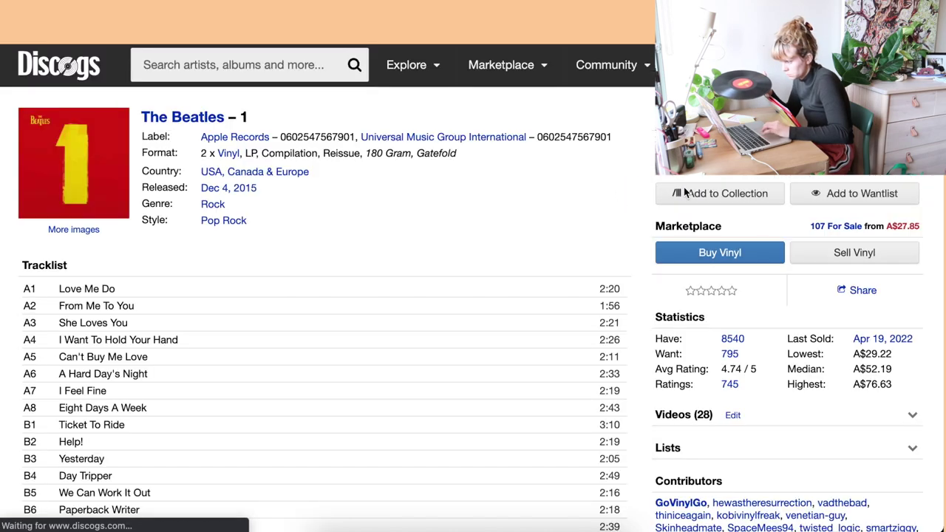
click(702, 192)
scroll(488, 294, down, 10)
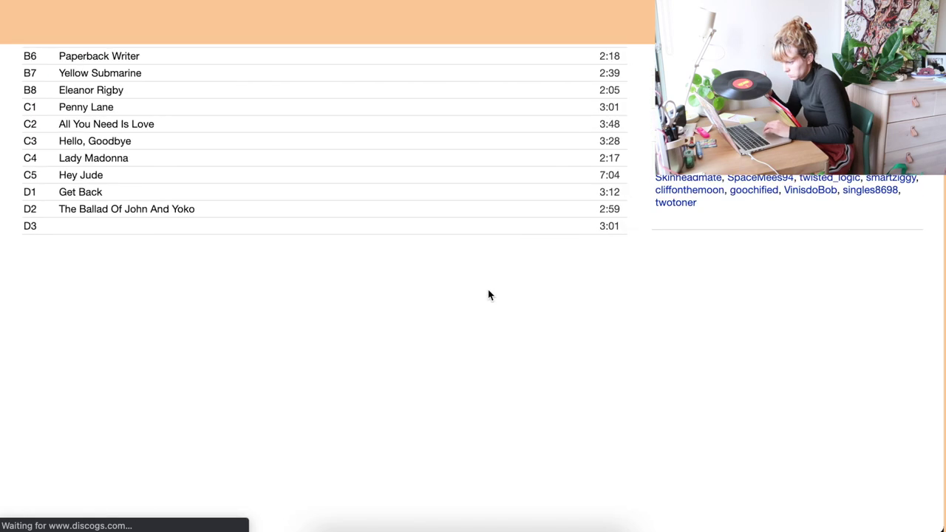
scroll(488, 294, down, 8)
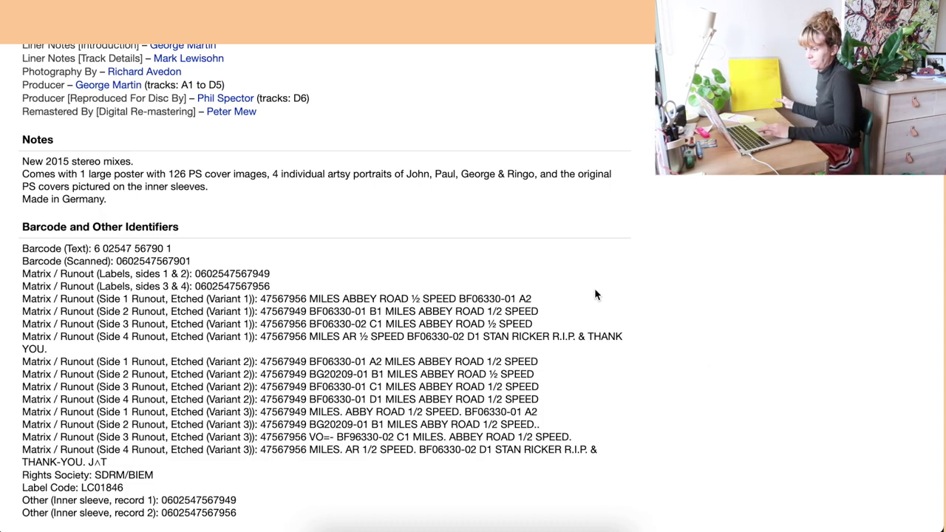
Step: Search for catalogue number bsk 3355 and open The B-52's master release at its list of versions
scroll(341, 178, up, 15)
click(227, 71)
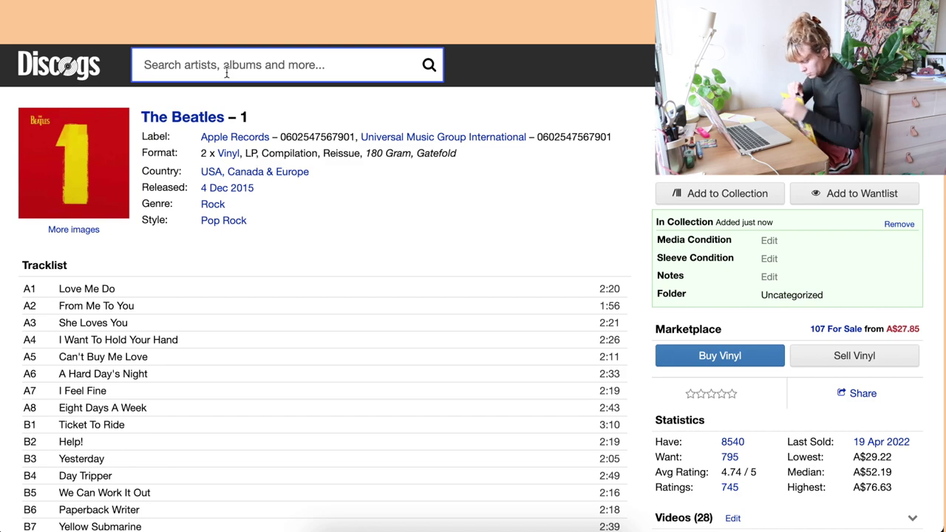
text(bsk 33)
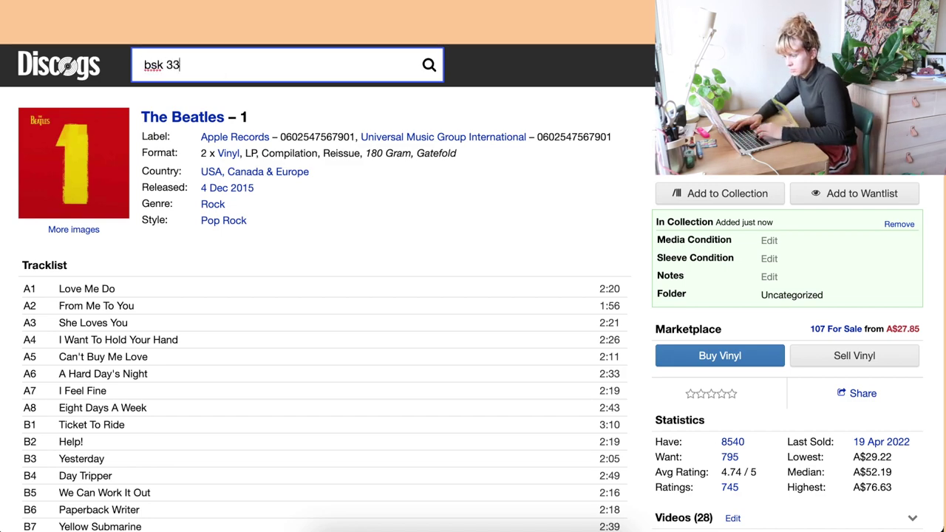
text(55)
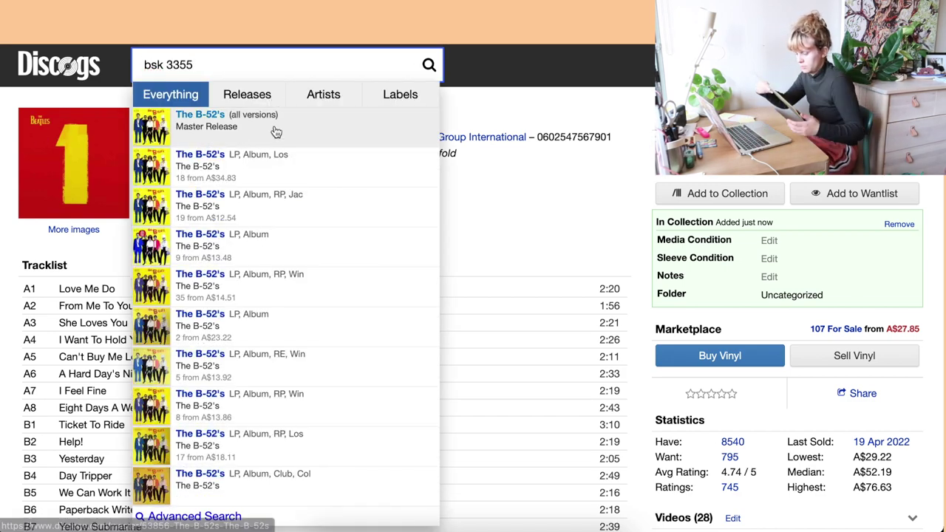
click(275, 132)
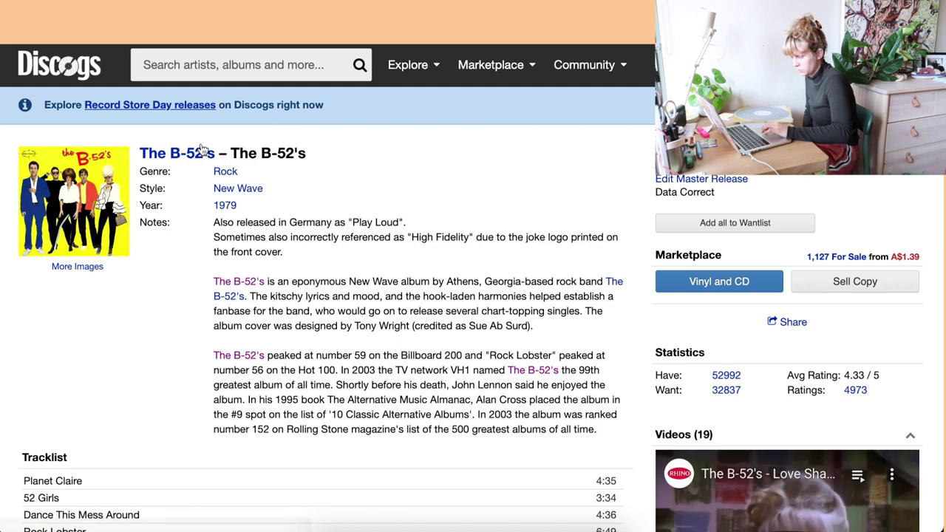
scroll(643, 259, down, 9)
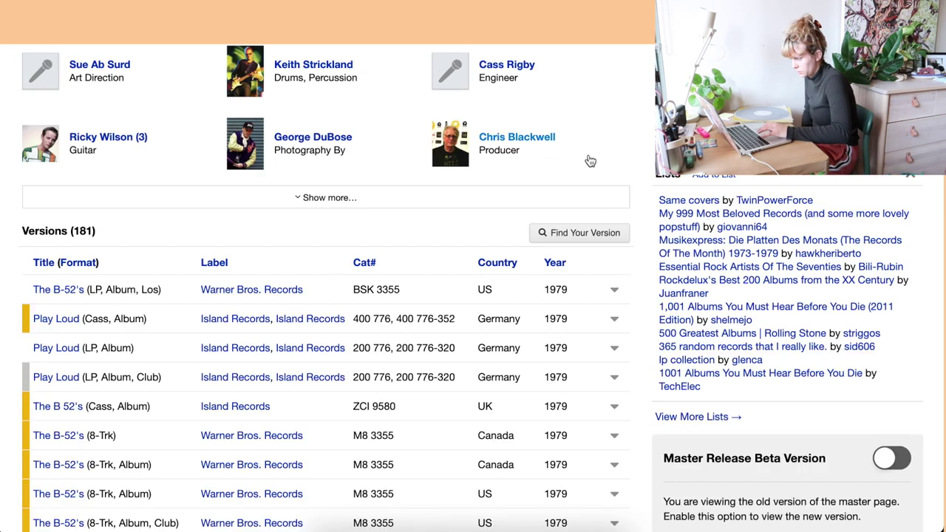
Step: Filter The B-52's versions by runout mx190225 and add the 1979 Australian LP pressing to the collection
click(585, 234)
click(222, 90)
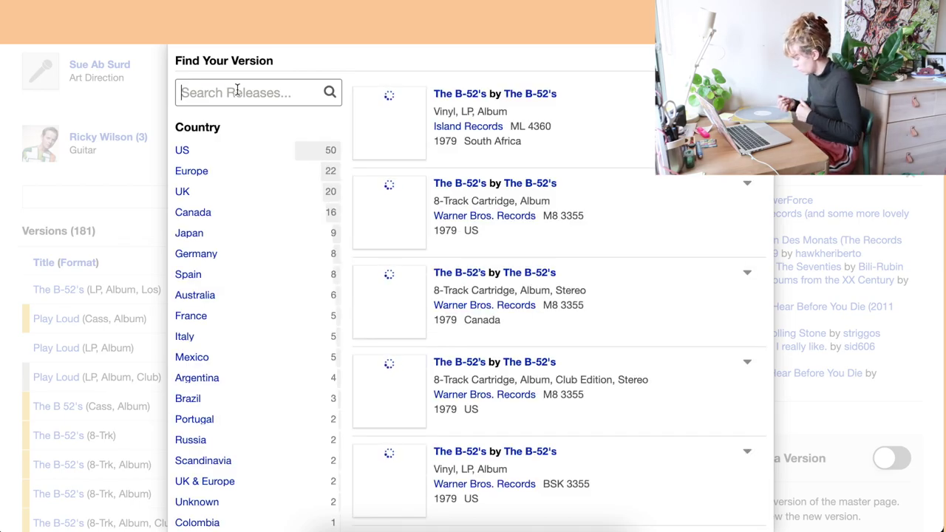
text(mx)
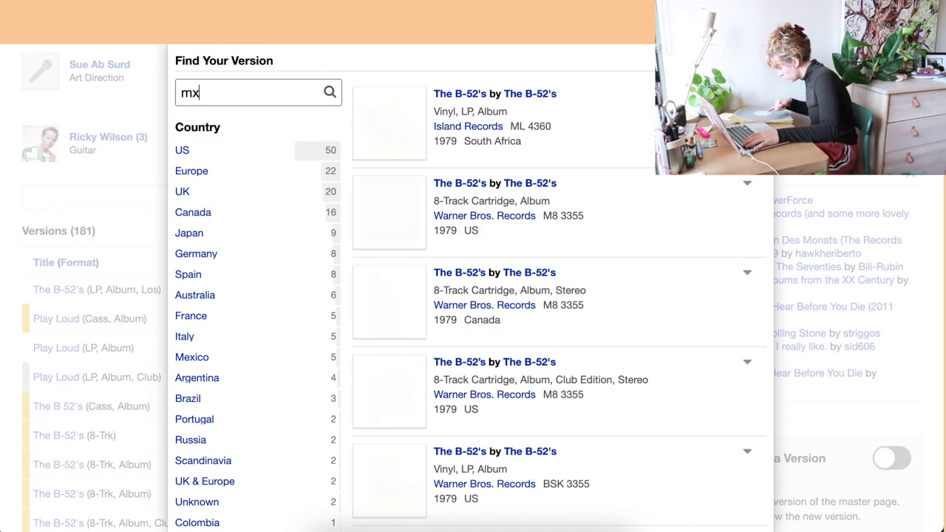
text(190)
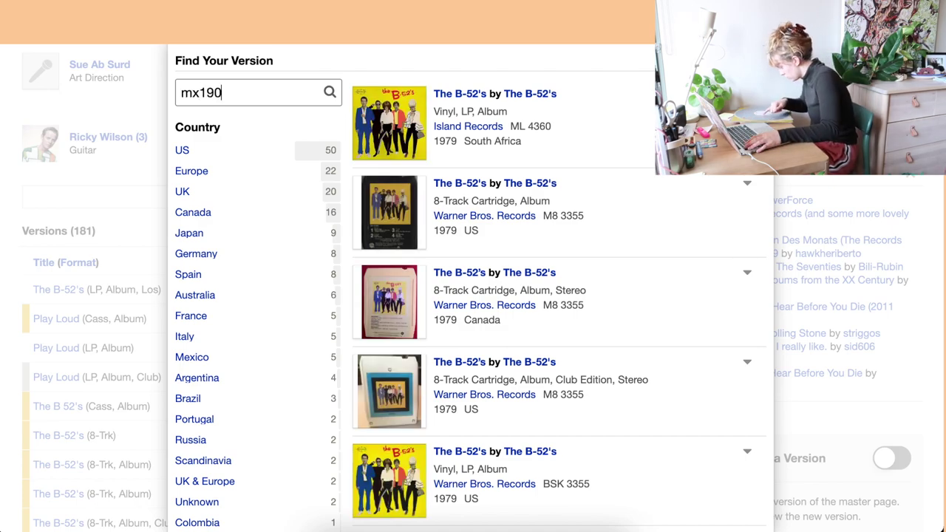
text(225)
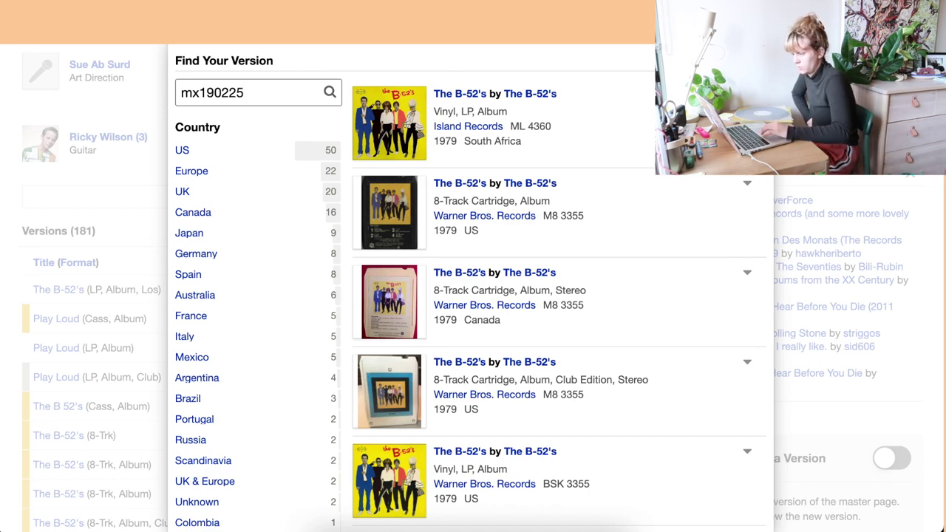
key(Return)
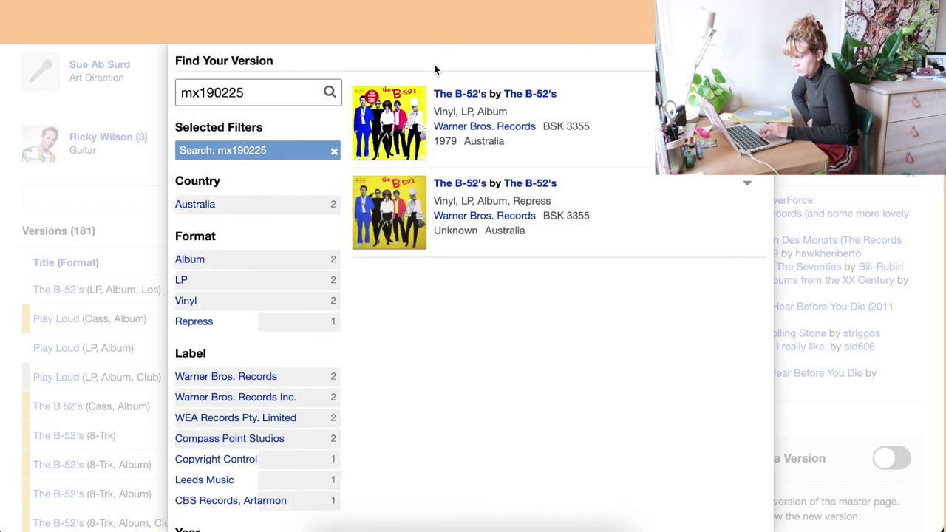
click(460, 97)
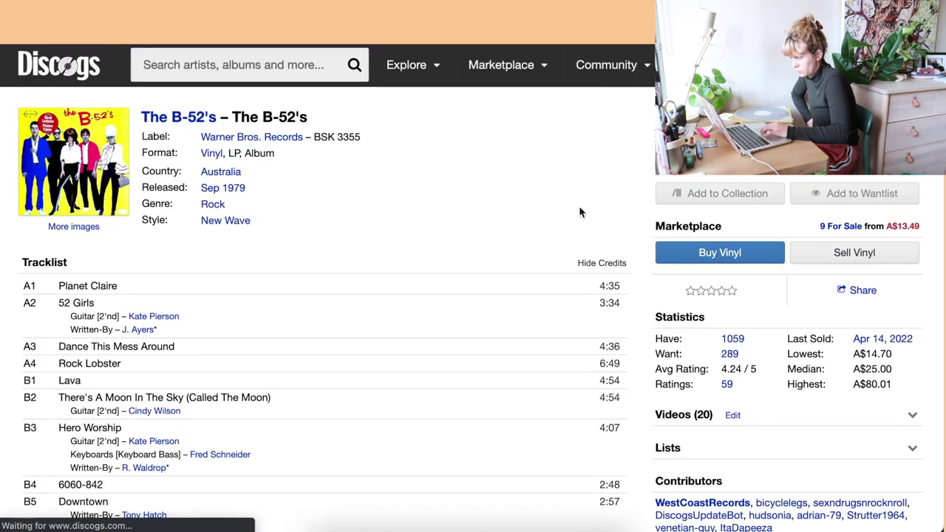
click(727, 194)
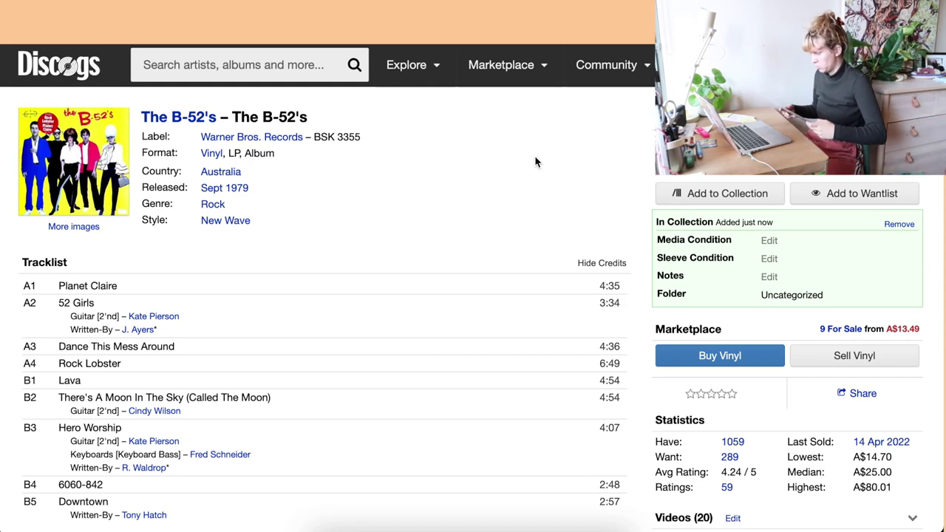
click(306, 62)
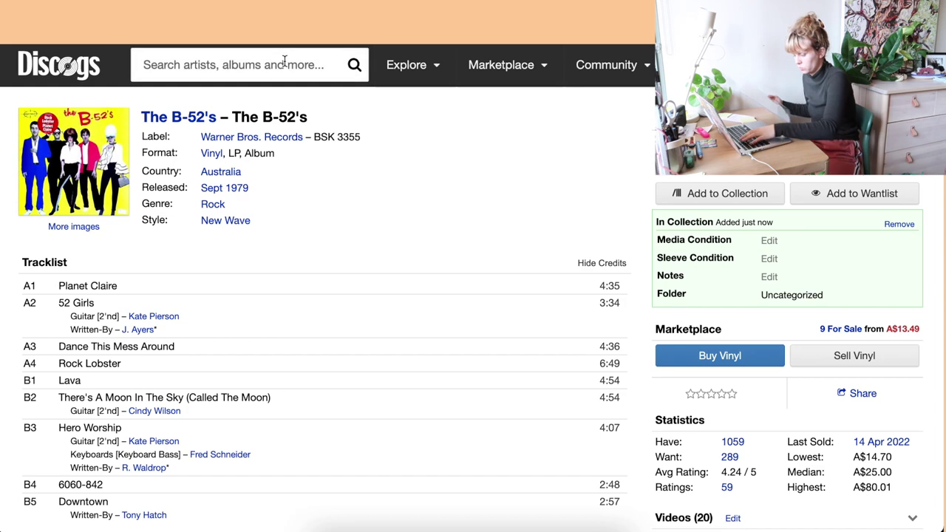
text(6)
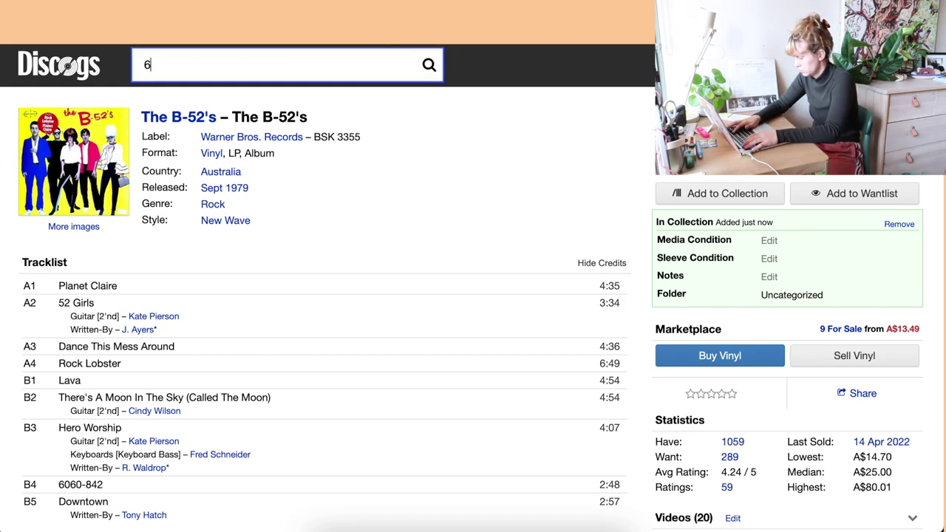
text(02547)
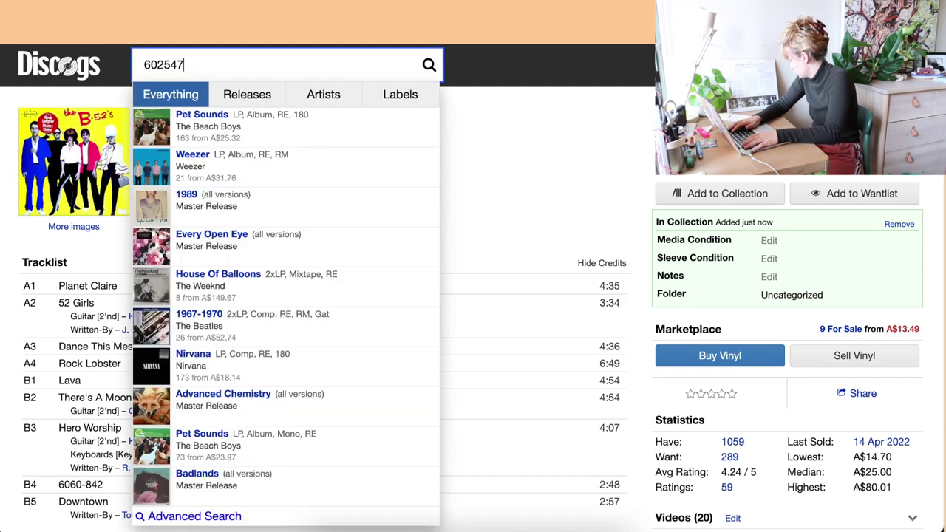
text(17)
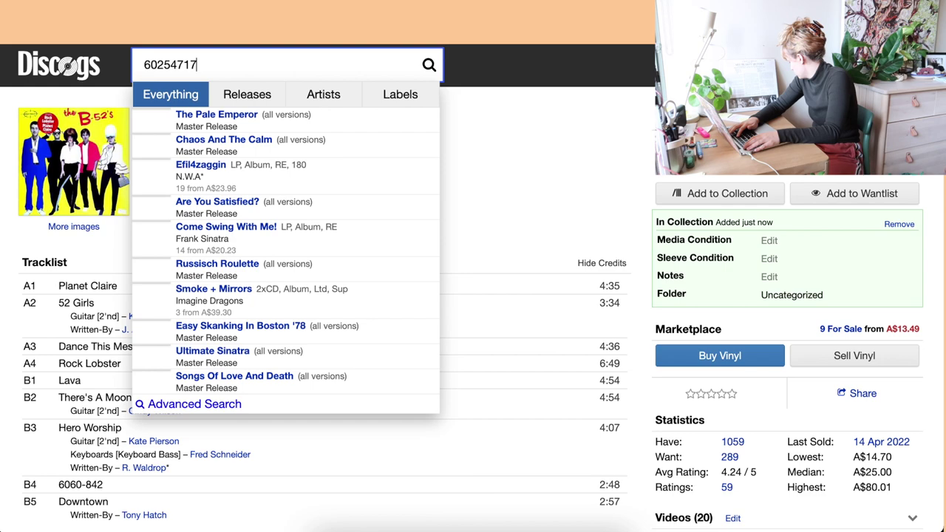
text(3218)
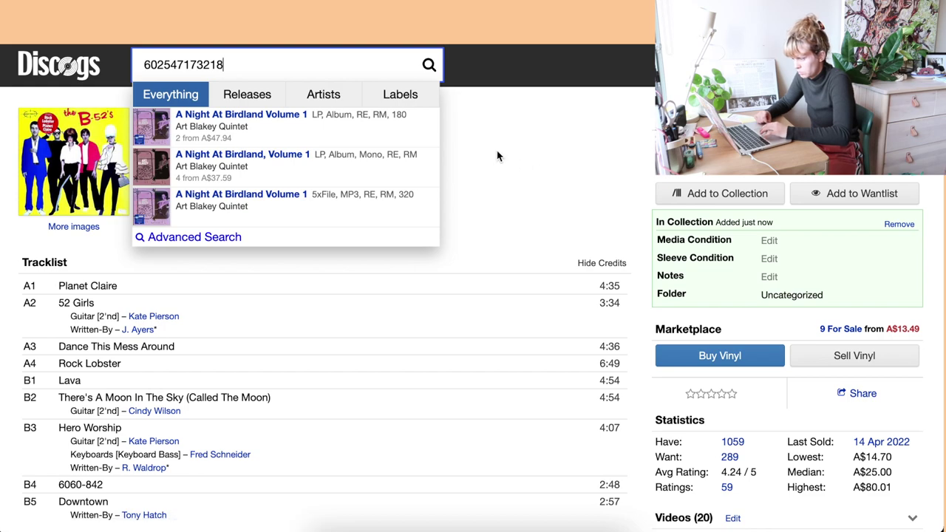
click(321, 138)
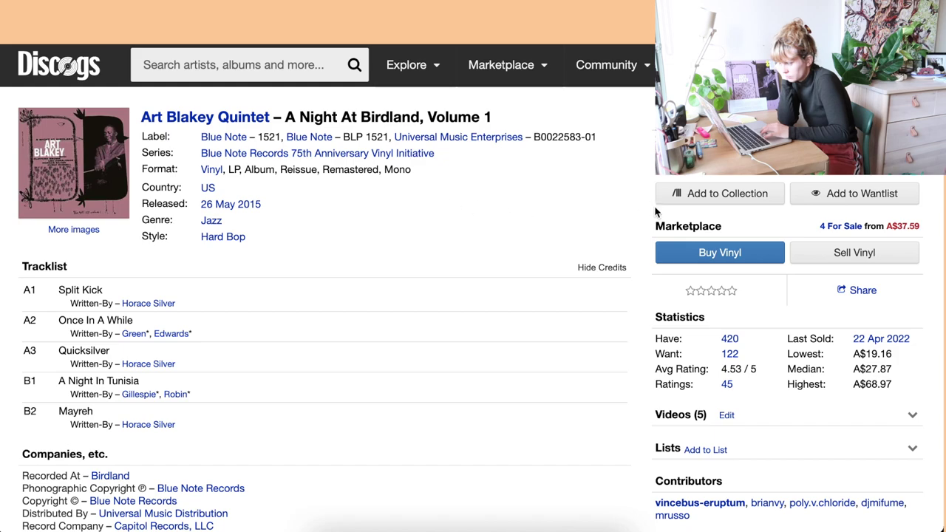
click(688, 194)
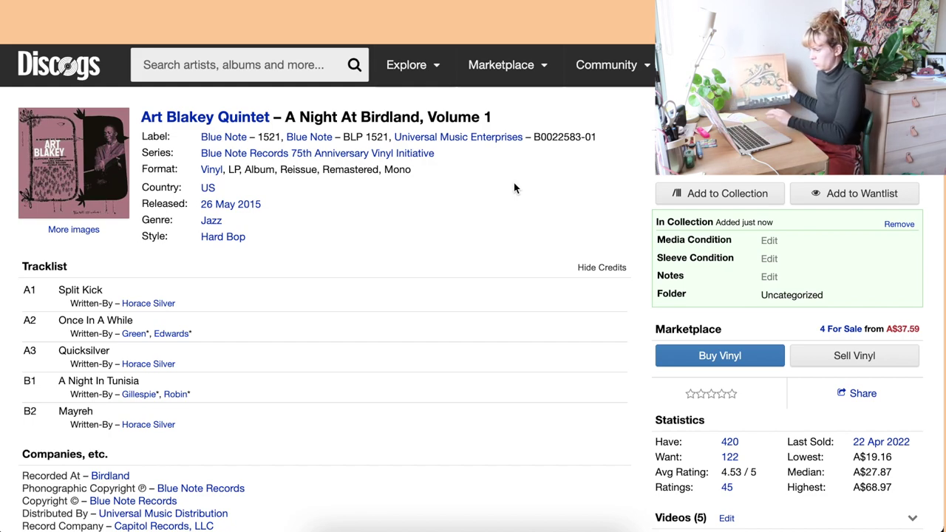
click(291, 68)
text(6)
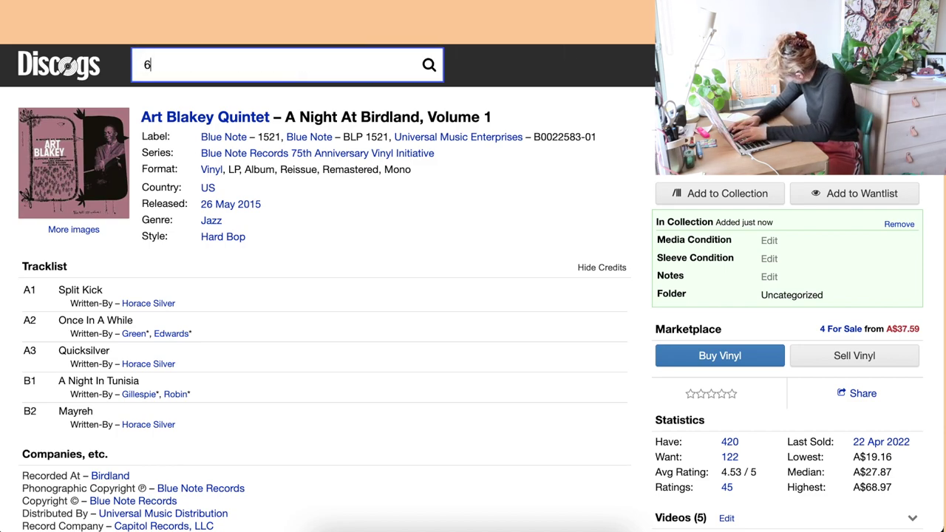
text(738)
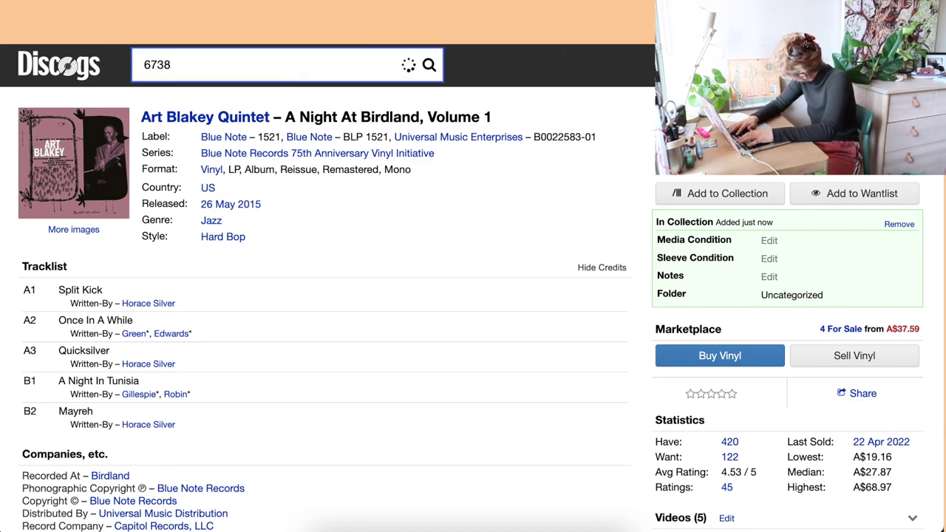
text(55025)
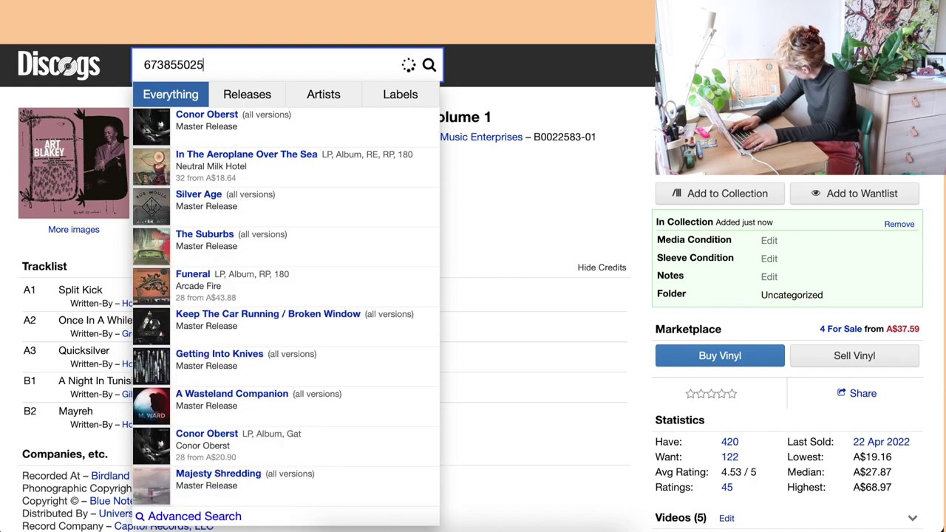
text(513)
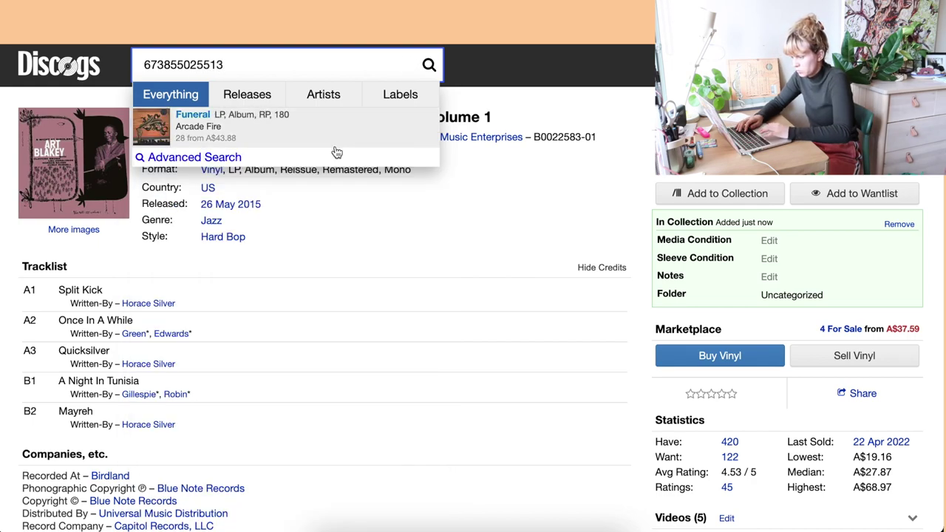
click(280, 142)
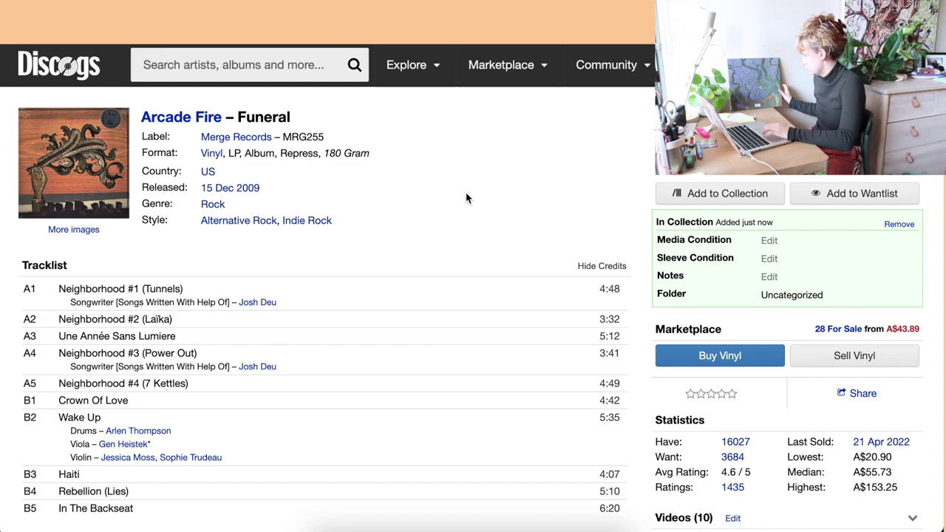
click(298, 77)
text(0)
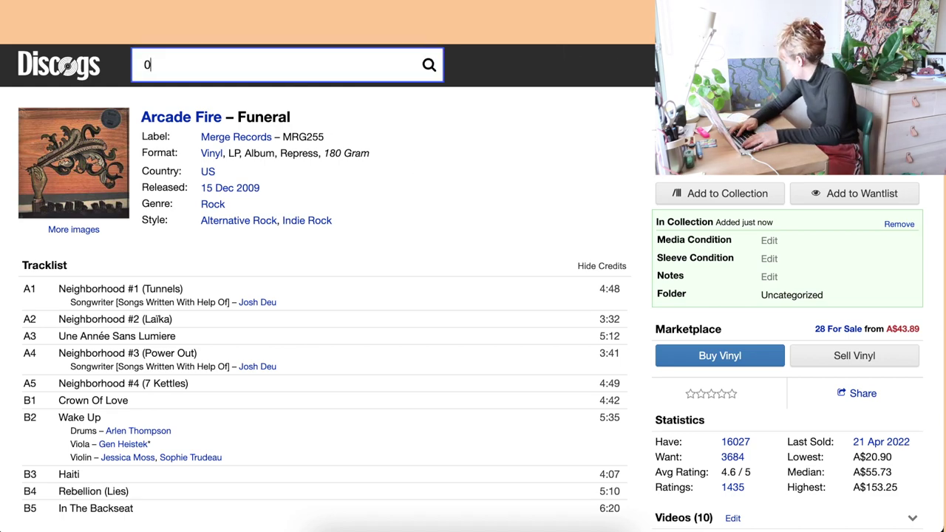
text(75)
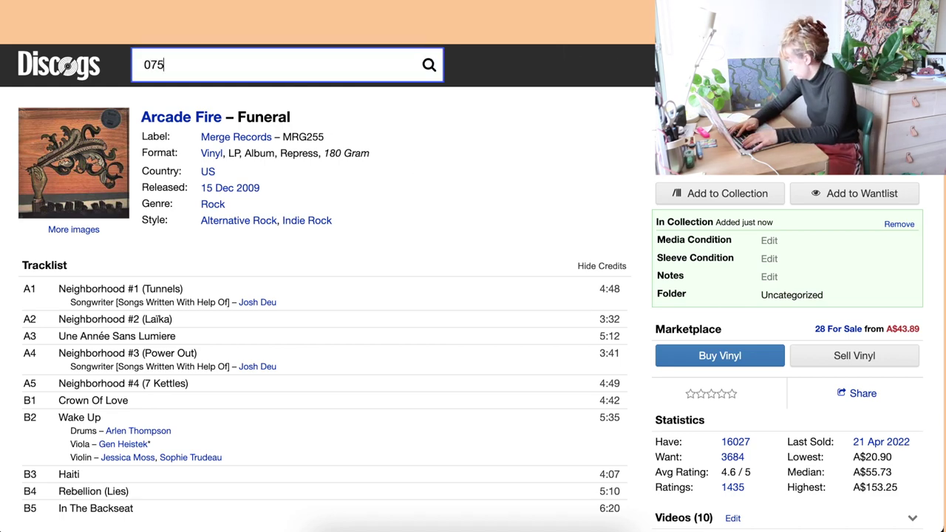
text(678)
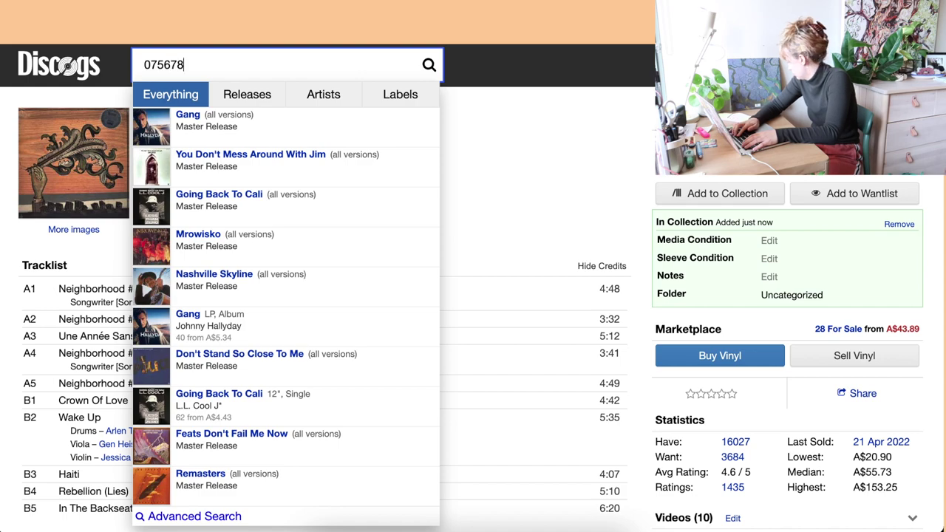
text(76)
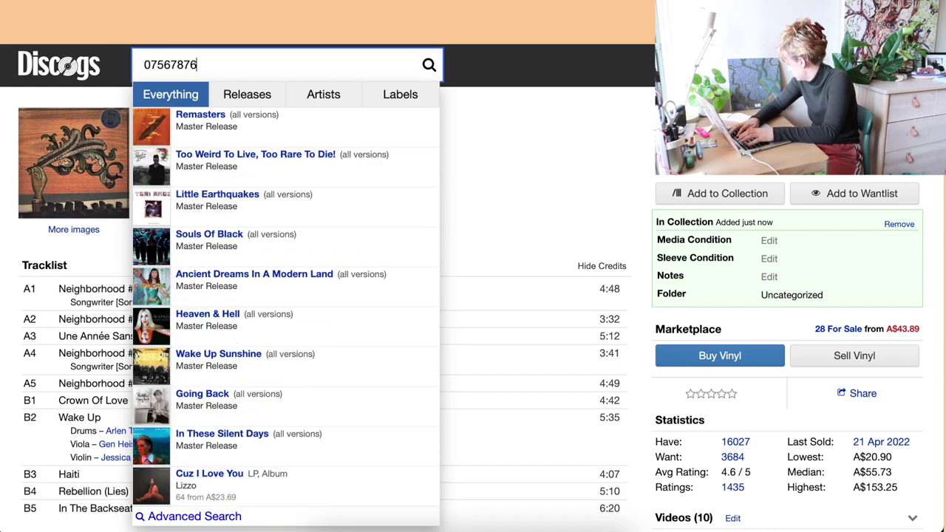
text(281)
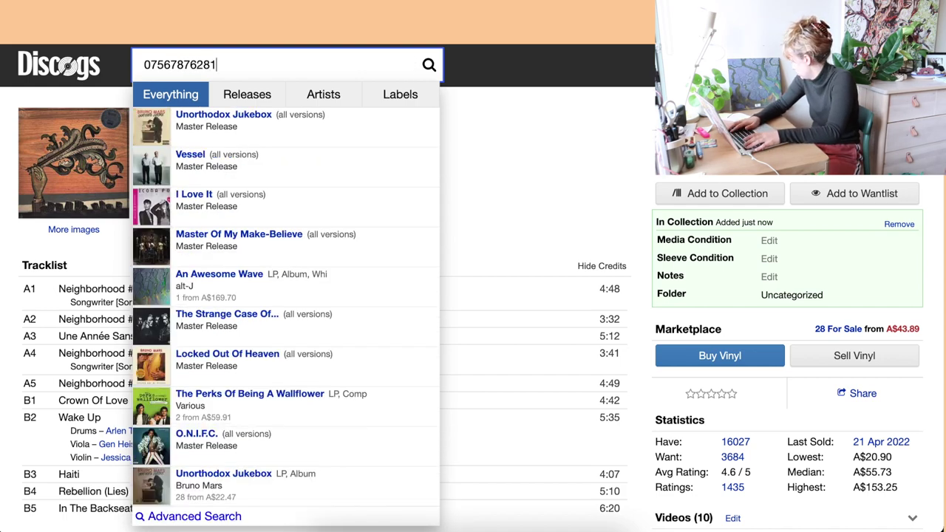
text(9)
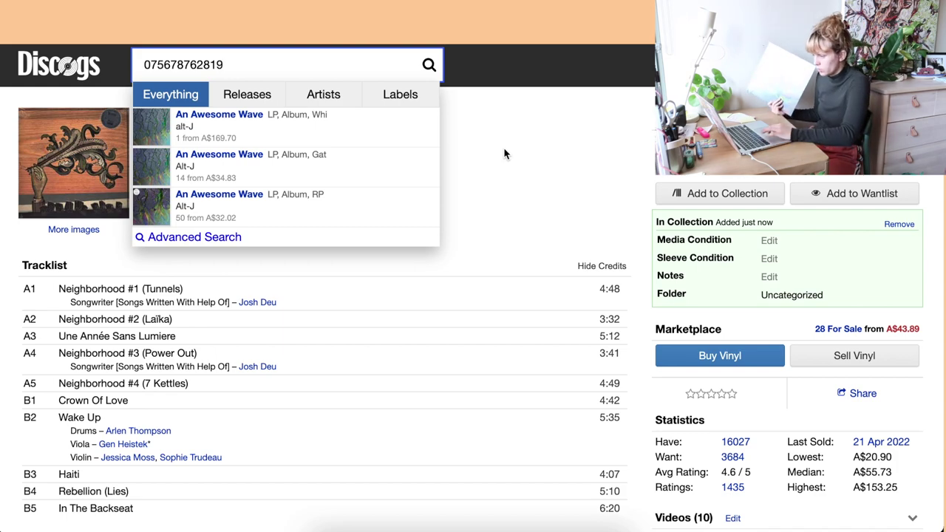
click(370, 165)
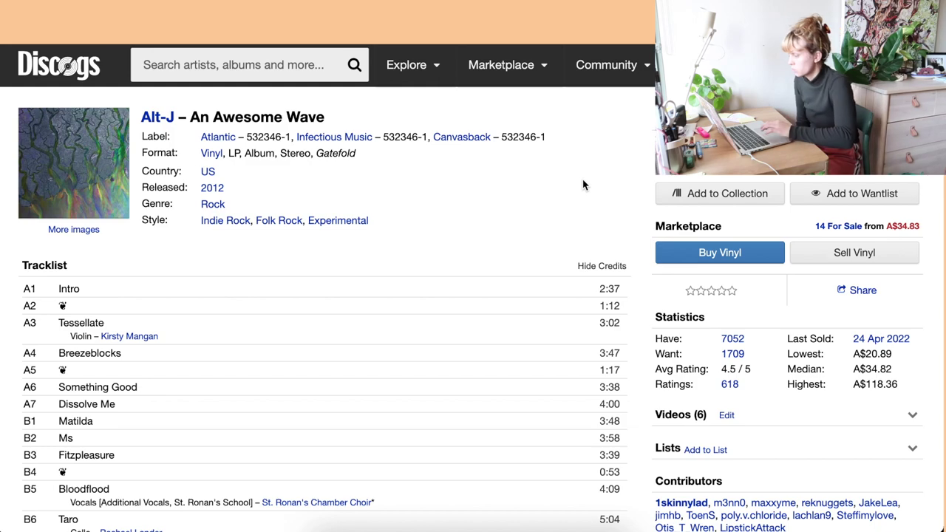
click(705, 197)
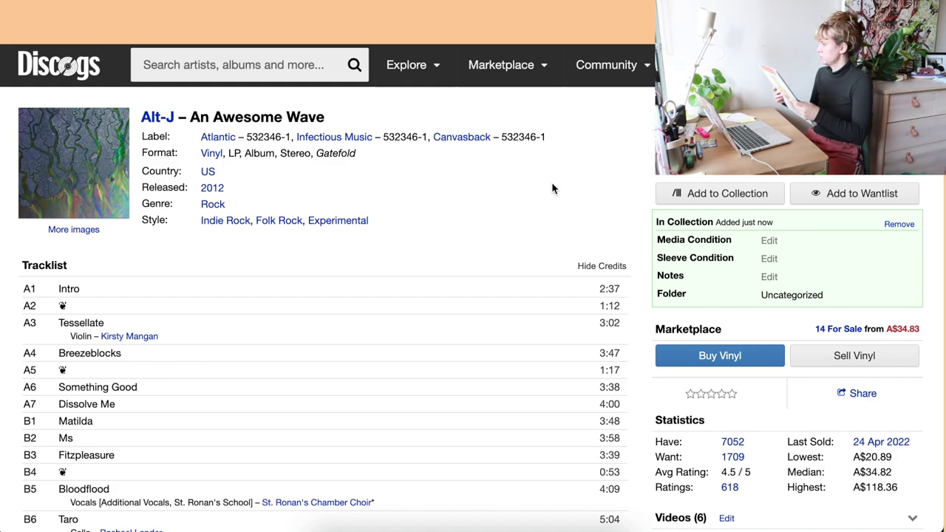
Step: Search for l 28020 there's, open the Play School LP There's A Bear In There, and review its identifiers and other versions
click(311, 62)
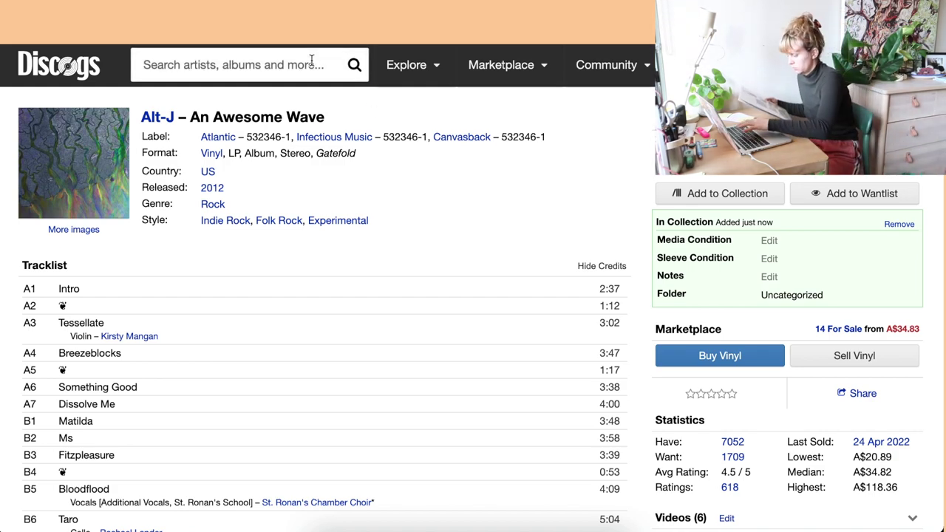
text(l 28020)
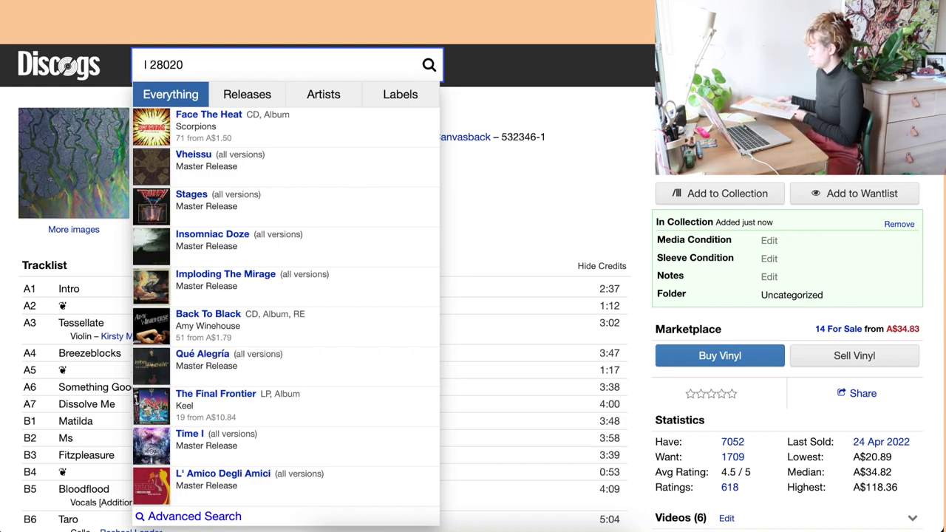
text(there's)
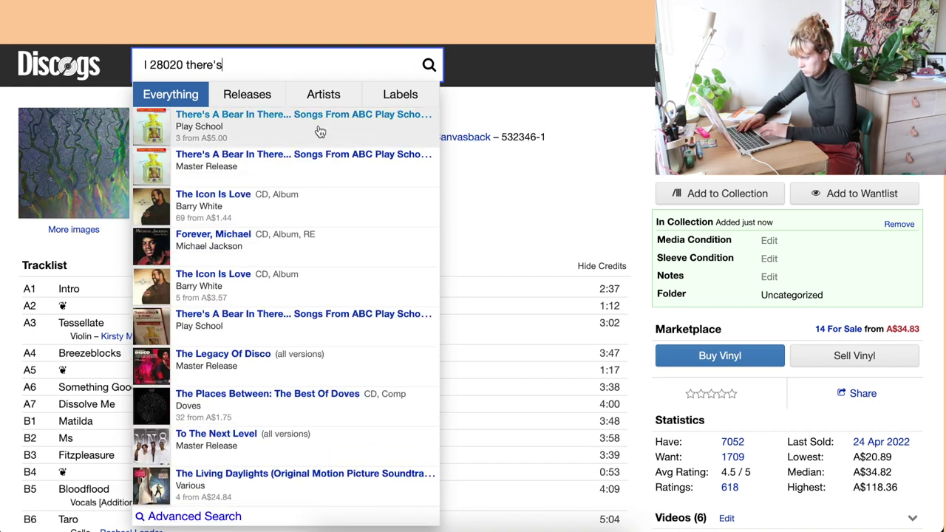
click(320, 132)
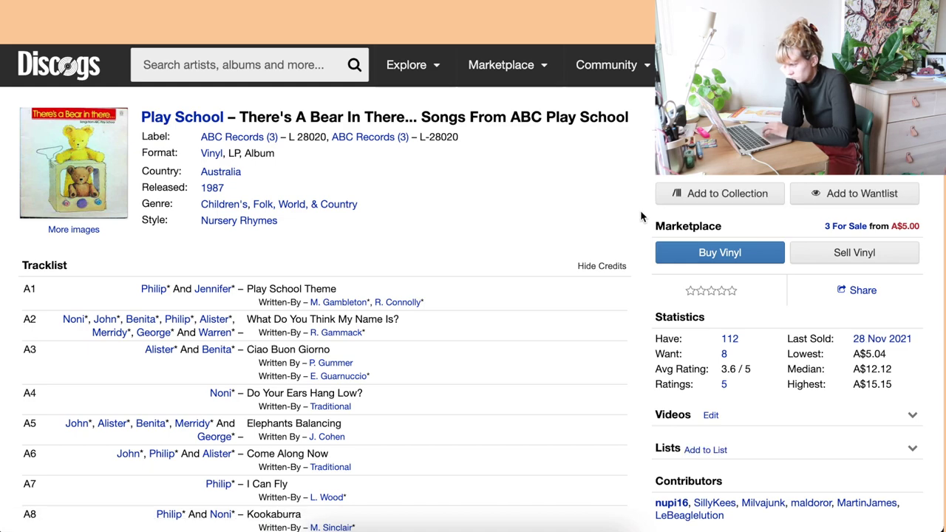
scroll(640, 216, down, 15)
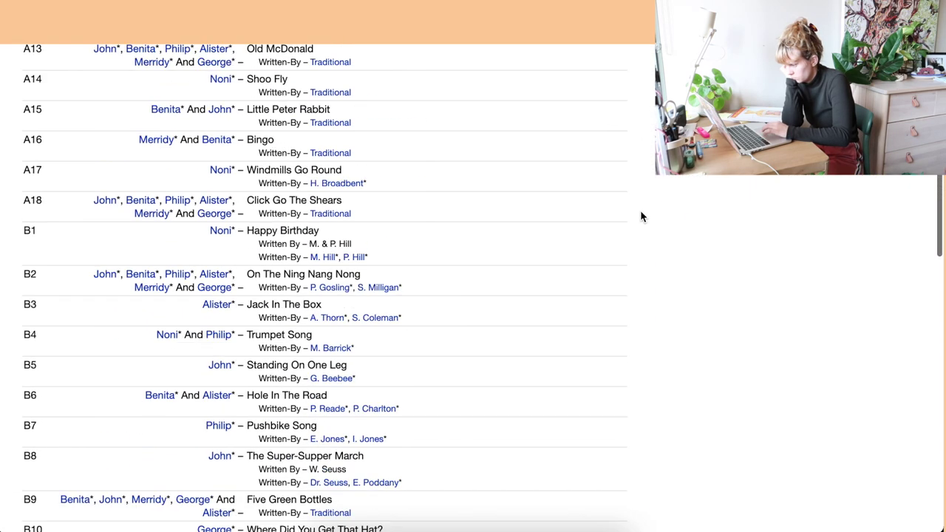
scroll(641, 211, up, 3)
scroll(640, 210, down, 15)
scroll(640, 211, up, 2)
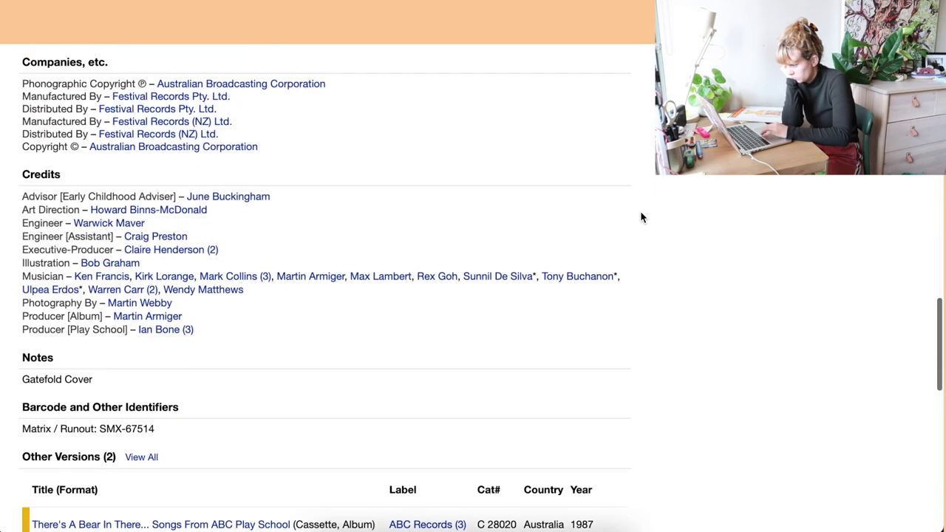
scroll(640, 210, down, 1)
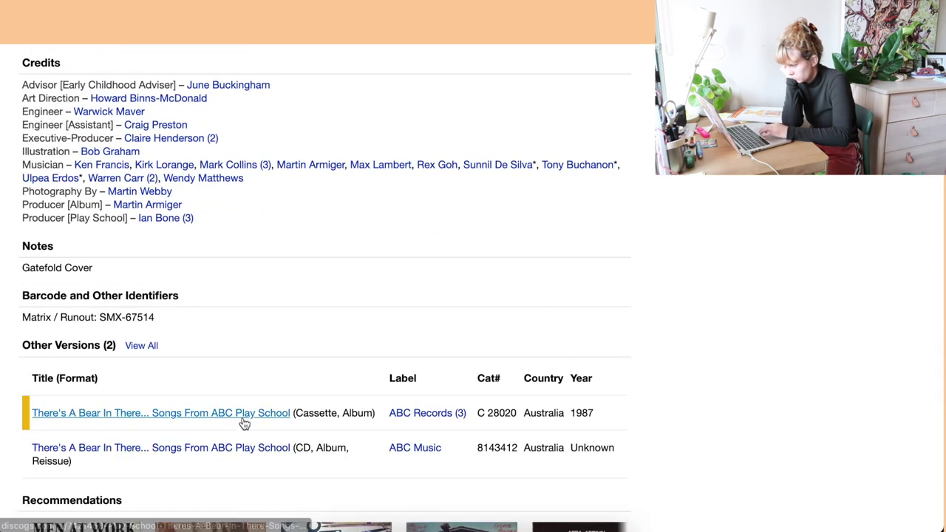
click(69, 433)
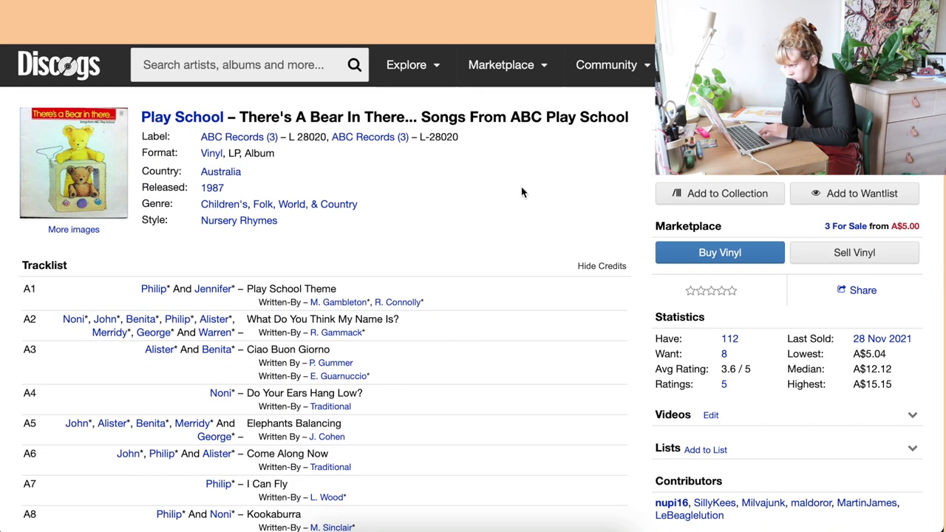
Step: Add the Play School LP There's A Bear In There to the collection and search the database for vpl1-4020
click(720, 198)
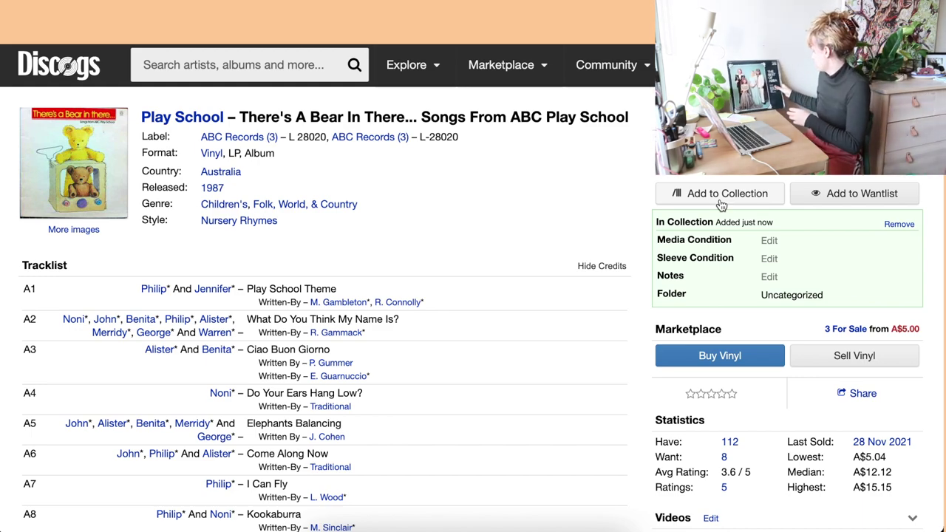
click(275, 62)
text(vpl1)
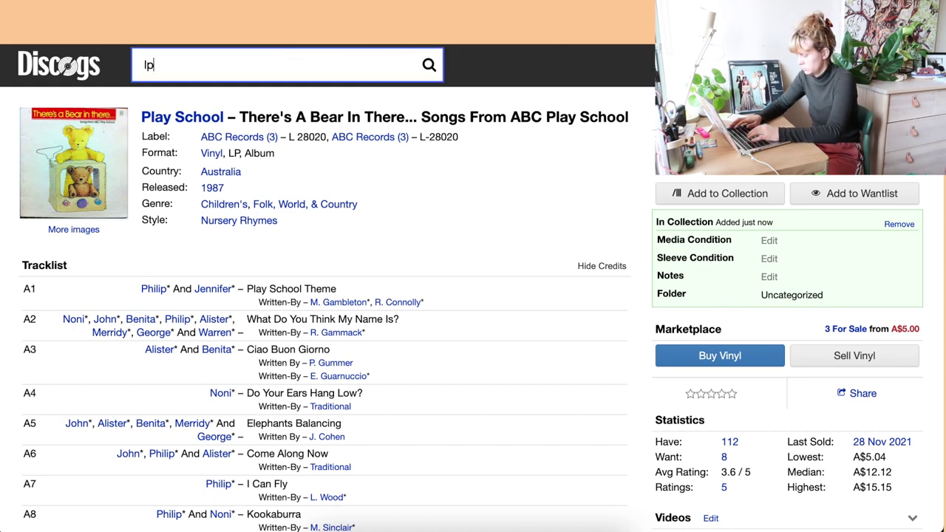
text(-4020)
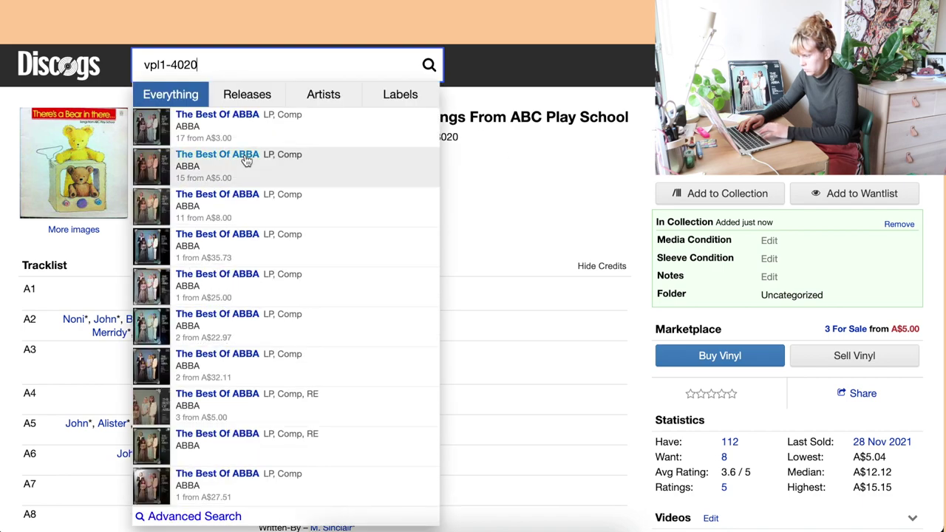
Step: Find vpl1-4020 among the versions of ABBA's The Best Of ABBA from its master release page
click(509, 212)
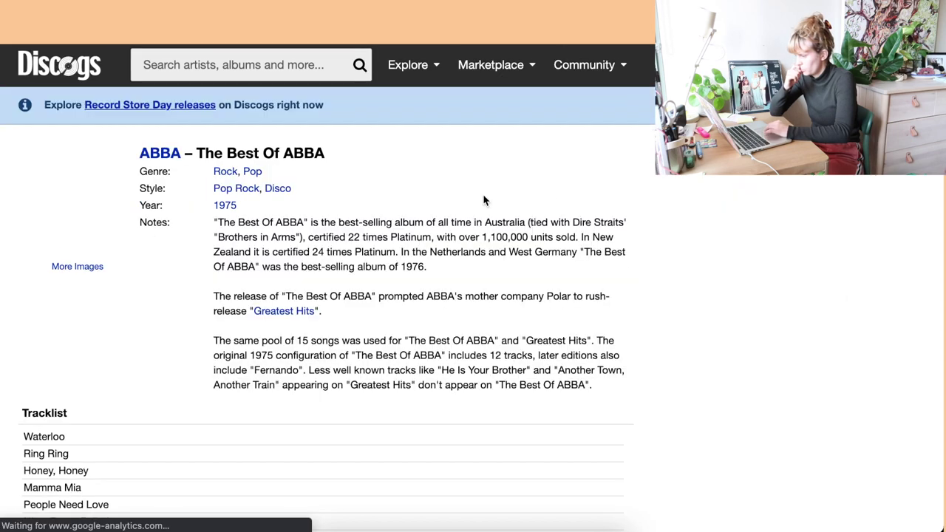
scroll(482, 200, down, 6)
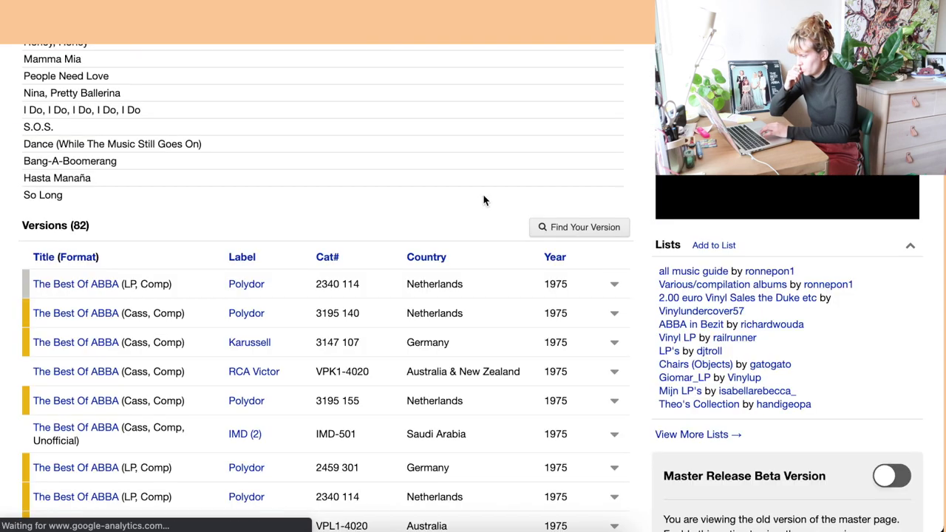
click(566, 228)
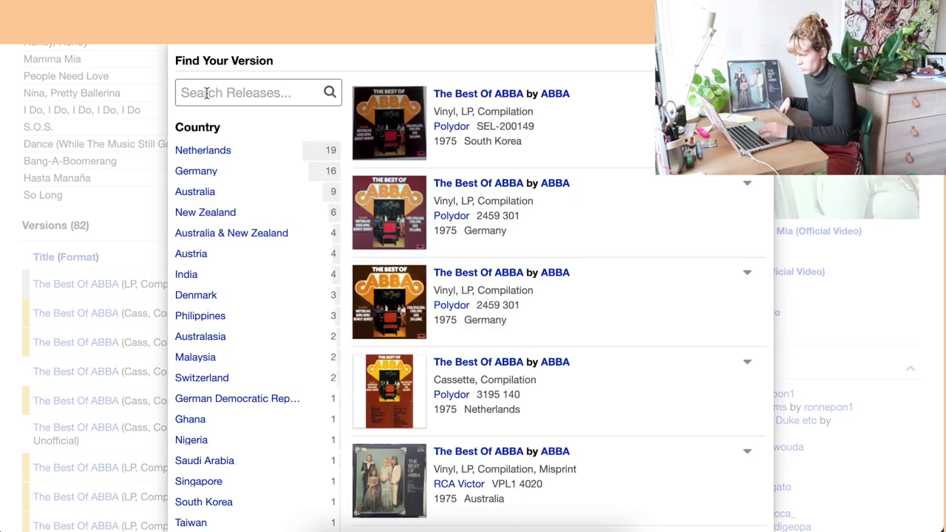
text(V)
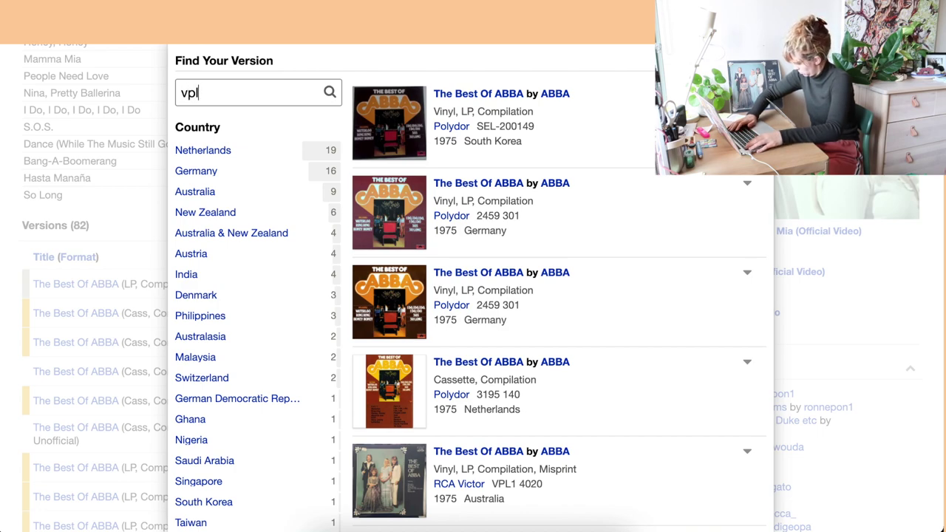
text(pl1-4020)
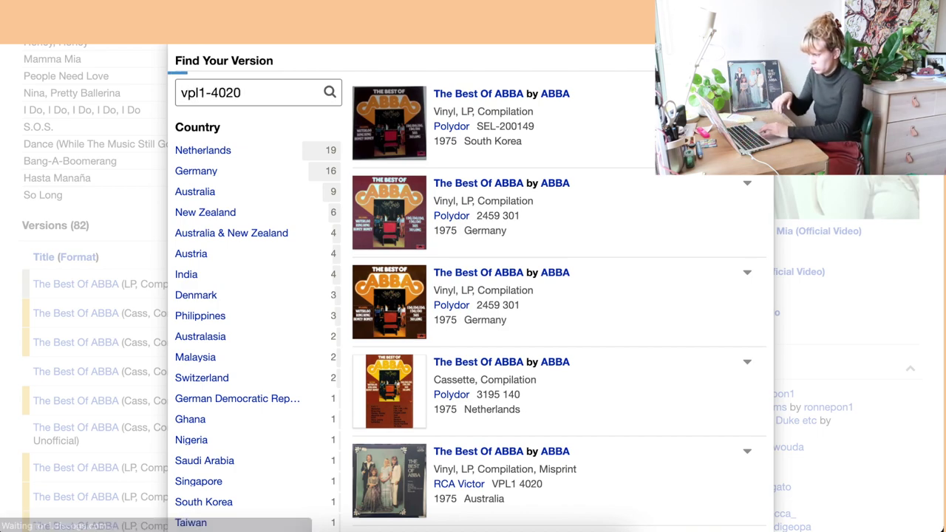
scroll(443, 274, down, 2)
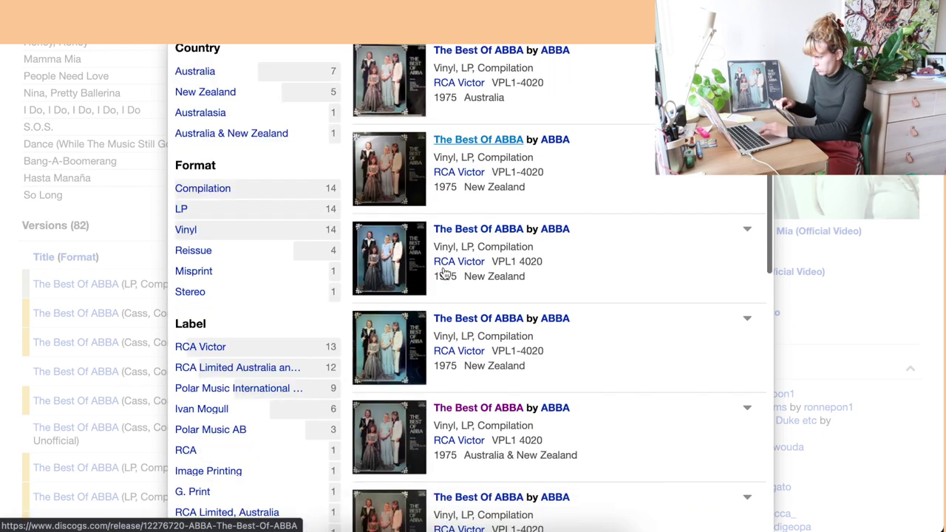
Step: Narrow The Best Of ABBA version search by the side A runout, vpl1-4020a c1 a 1
scroll(444, 274, up, 2)
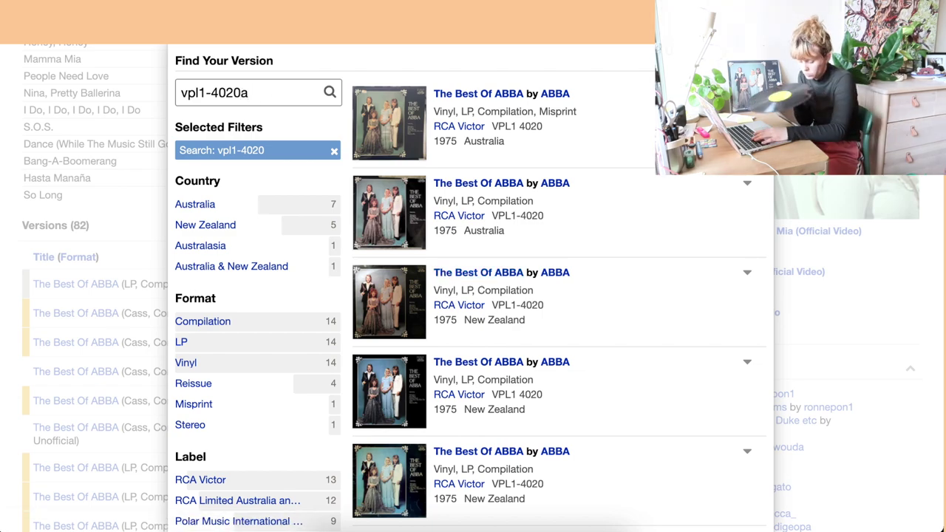
text(c1 )
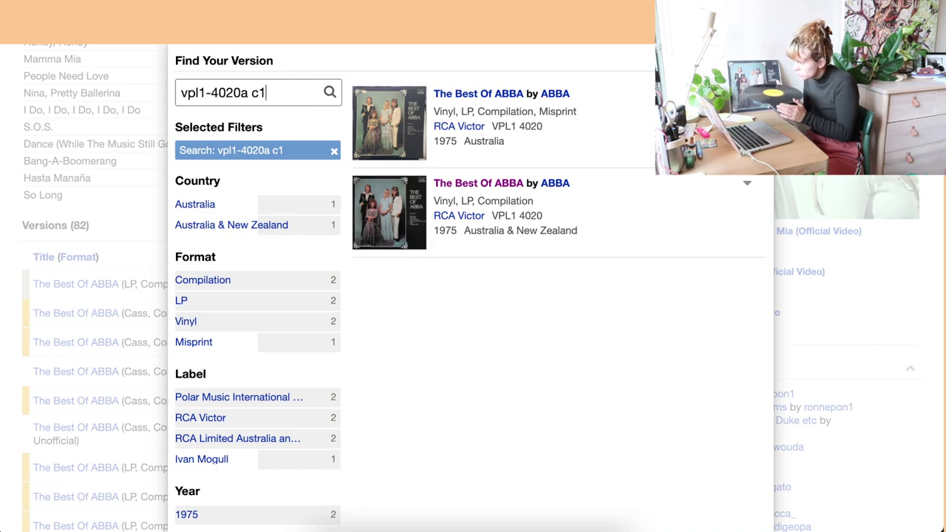
text(a)
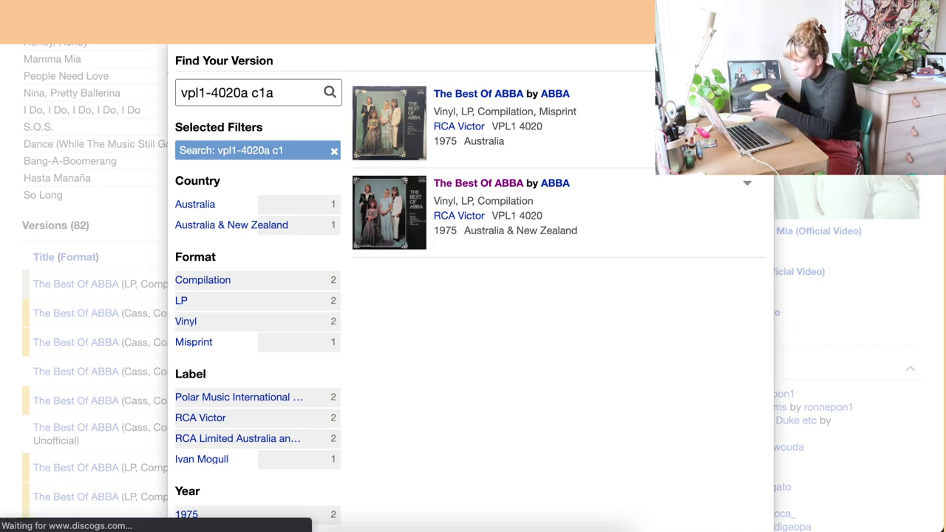
key(BackSpace)
text(a)
text( 10)
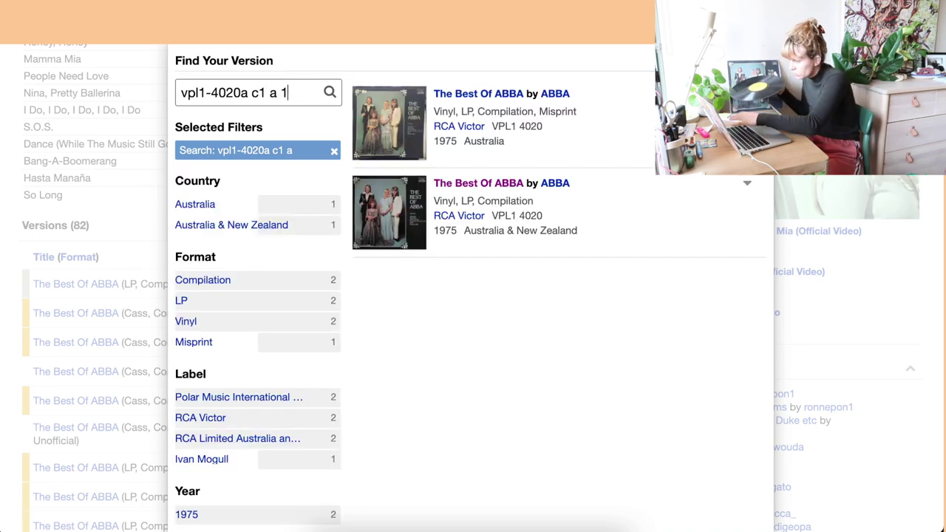
Step: Compare runouts and label photos of the matching ABBA pressings, and add the Australia & New Zealand LP VPL1 4020 to the collection
click(484, 96)
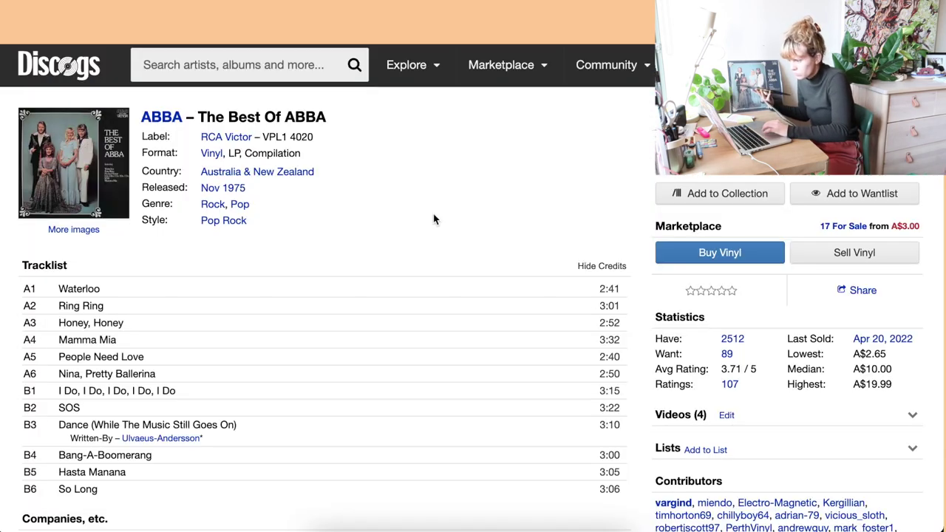
scroll(48, 265, down, 6)
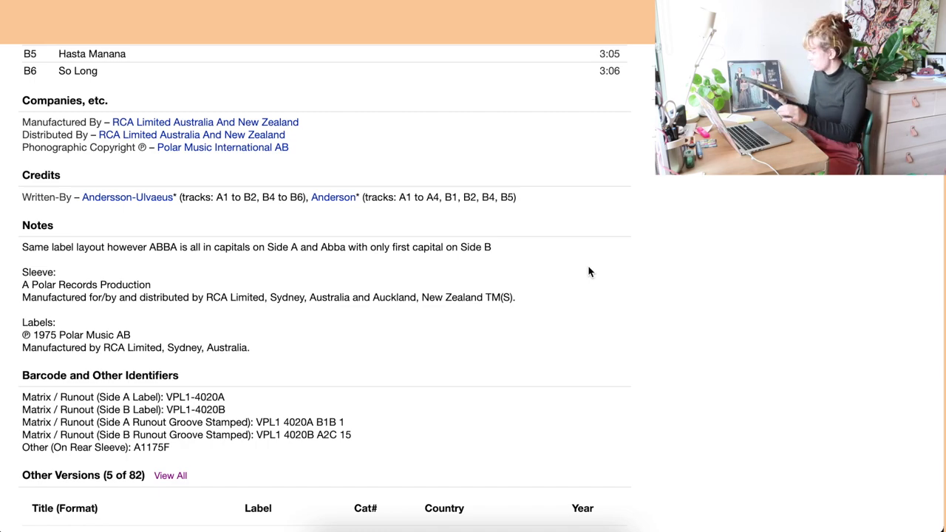
scroll(555, 156, up, 6)
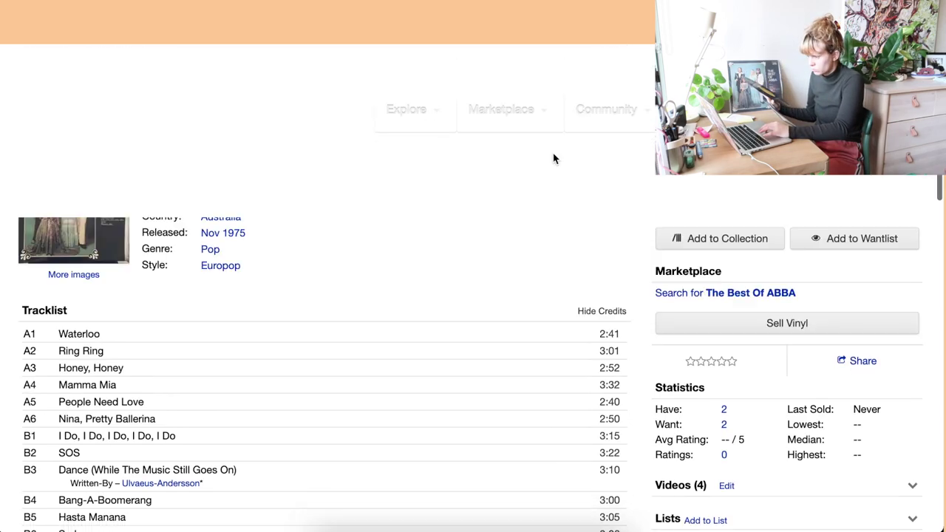
click(27, 130)
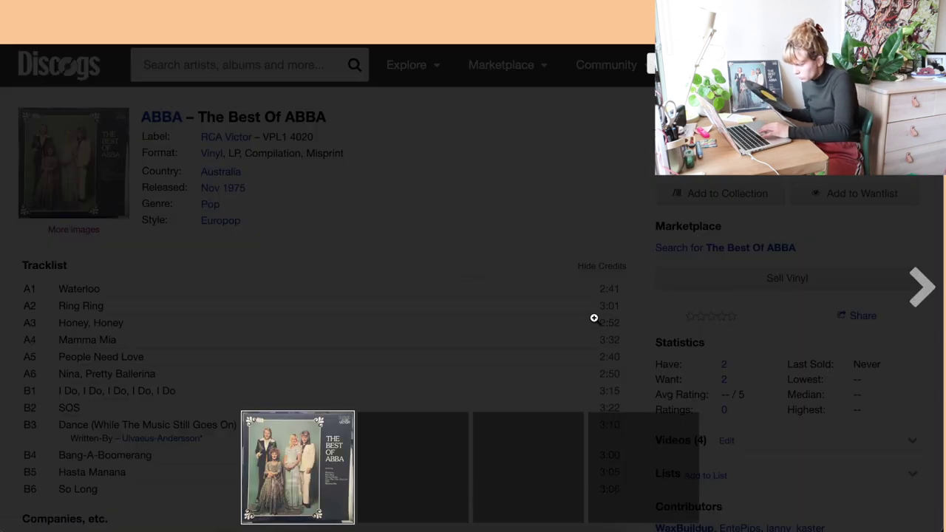
click(546, 448)
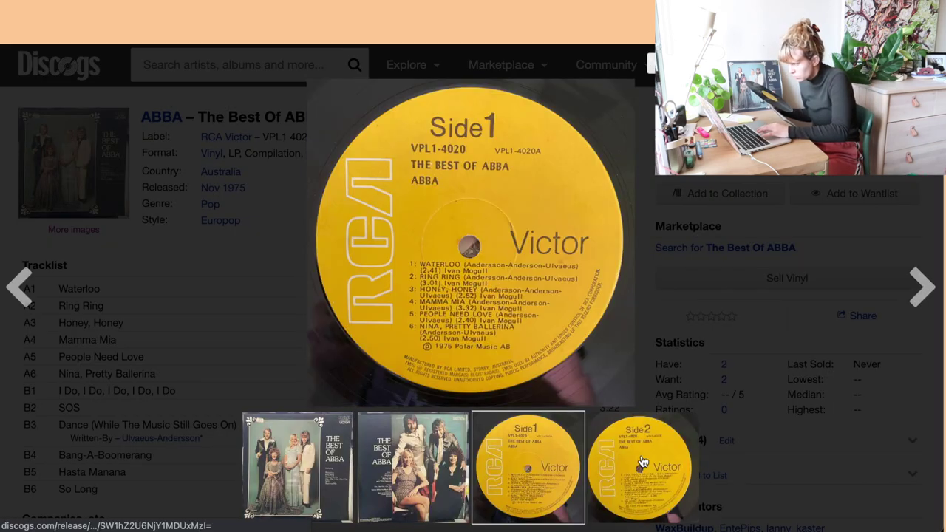
click(643, 462)
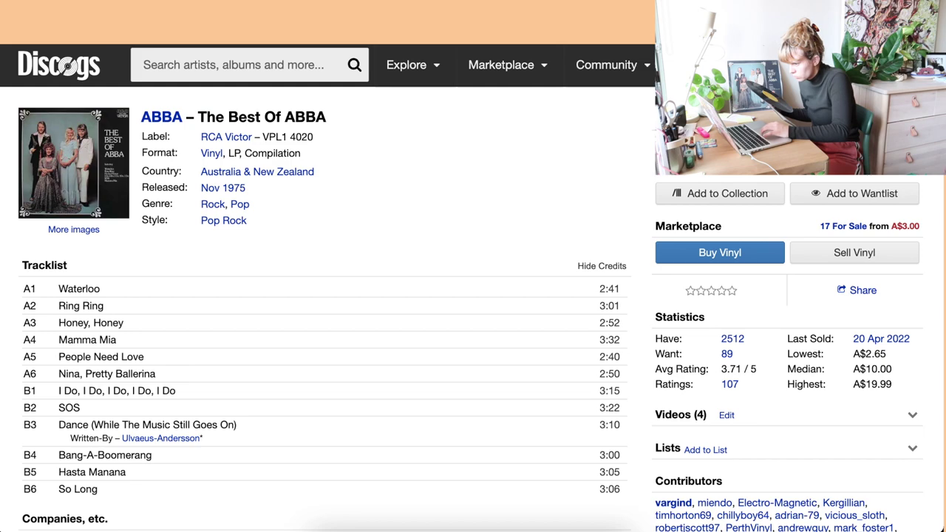
click(689, 197)
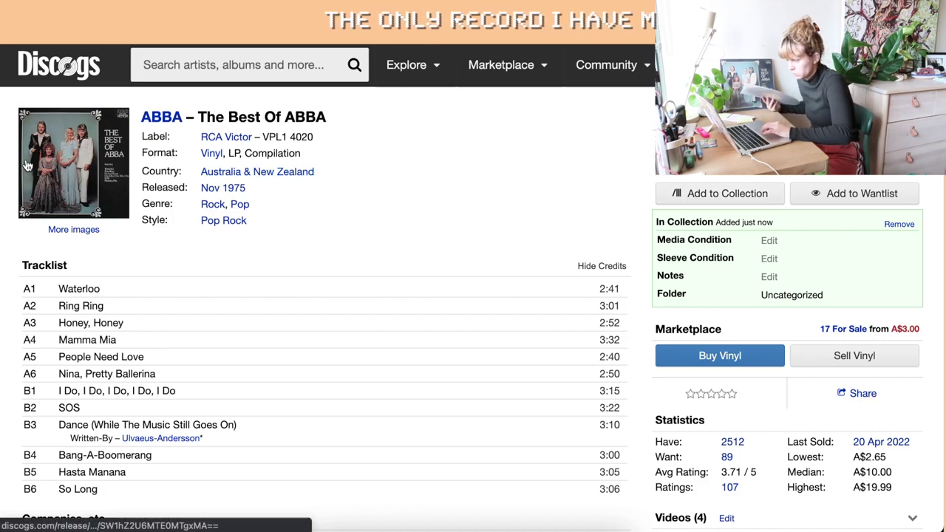
Step: Check the ABBA release's images and runout identifiers against the second copy, and add another copy of it to the collection
click(665, 363)
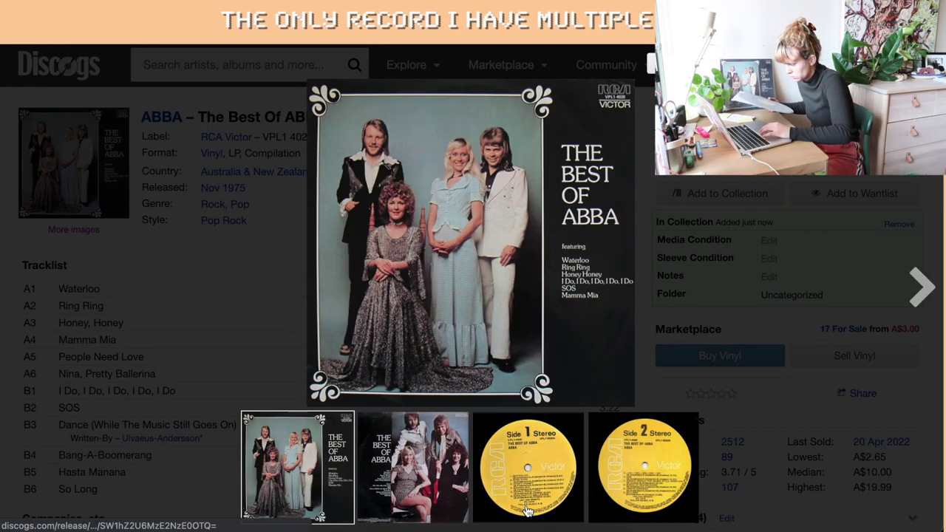
key(Escape)
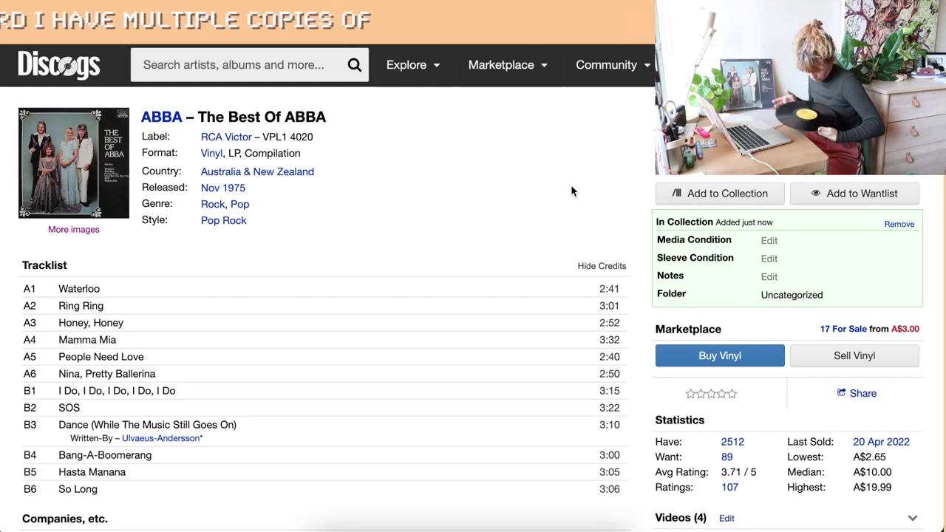
scroll(592, 283, down, 10)
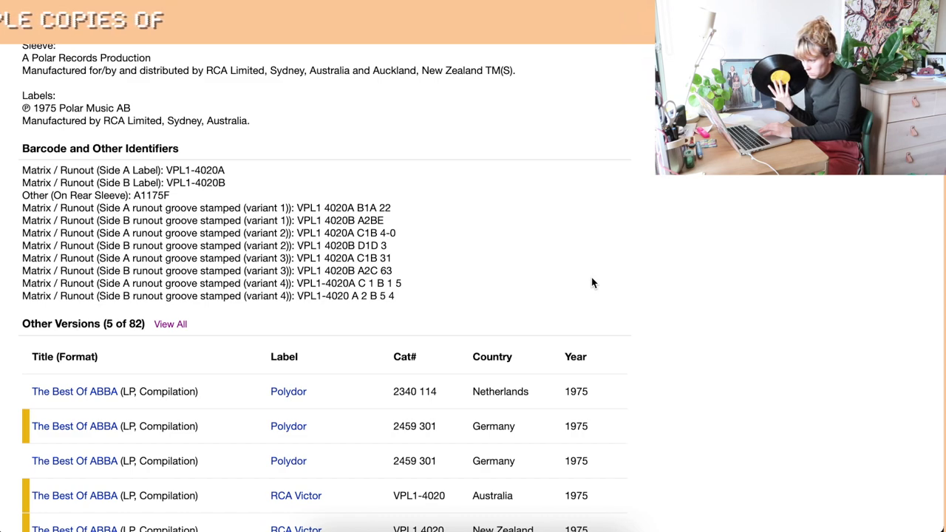
scroll(591, 283, up, 10)
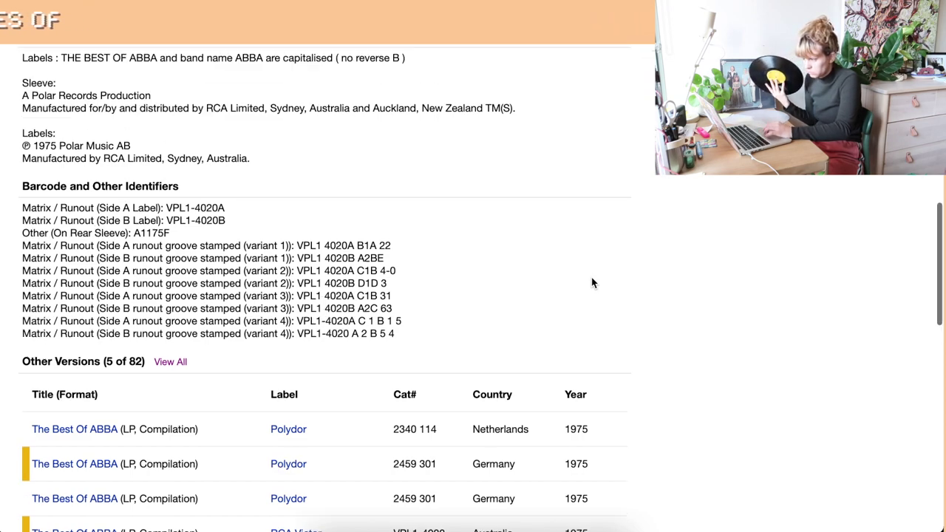
click(715, 193)
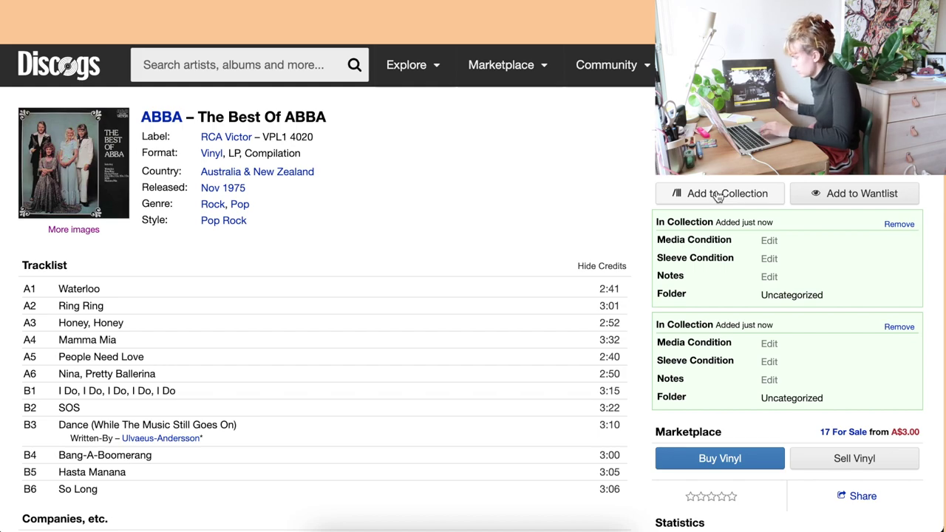
click(289, 68)
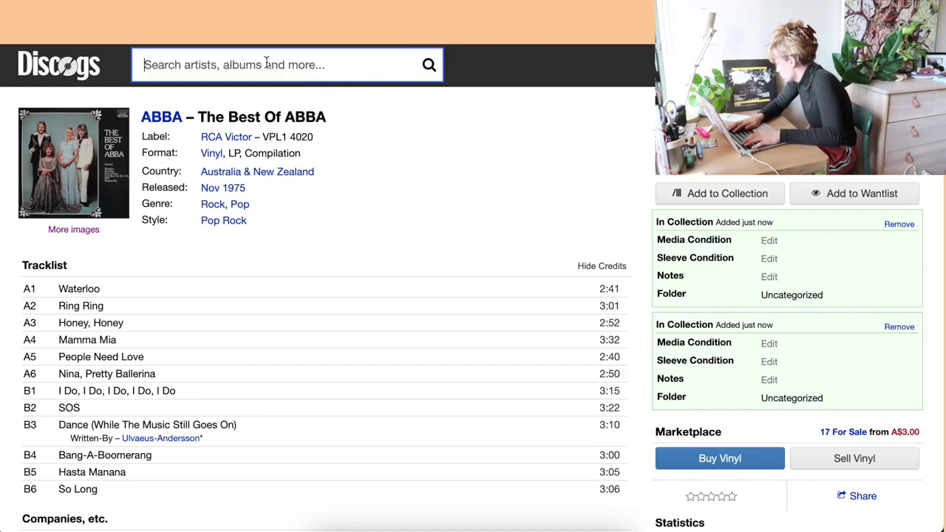
text(6076)
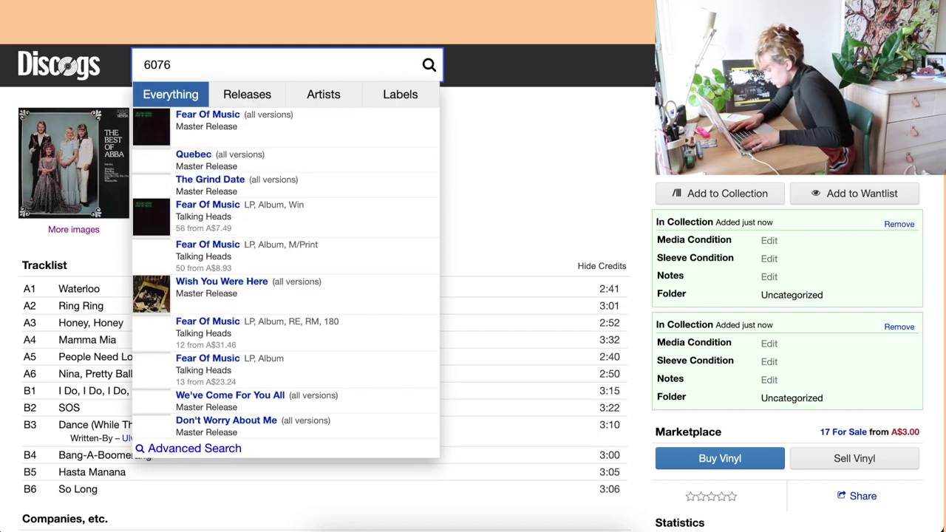
text(1)
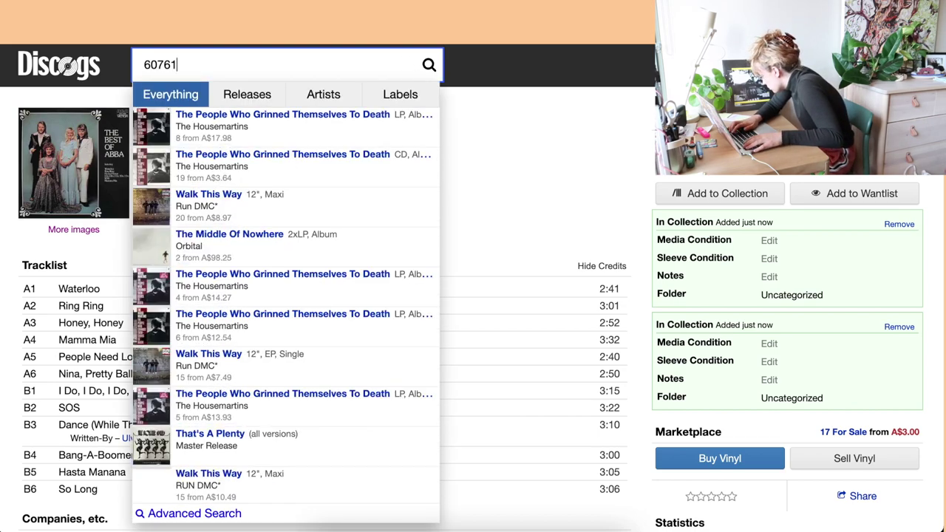
text(802601)
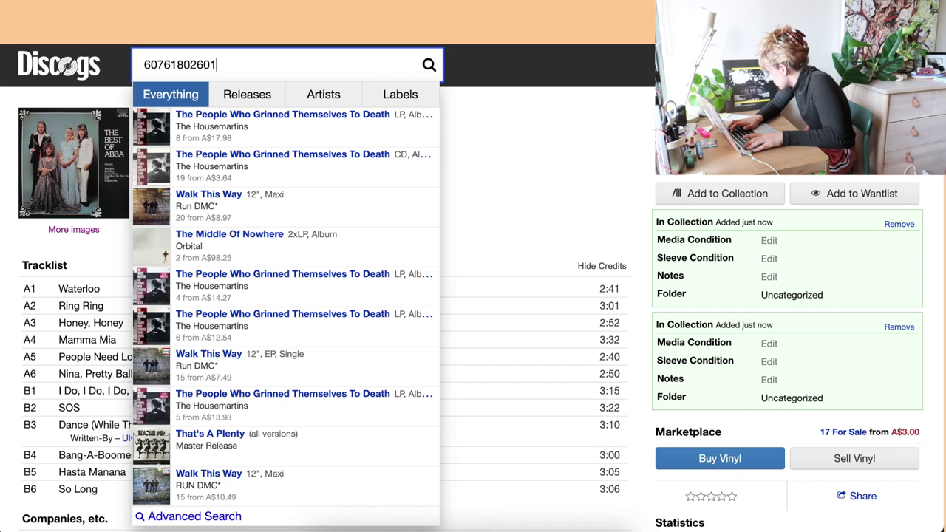
text(1)
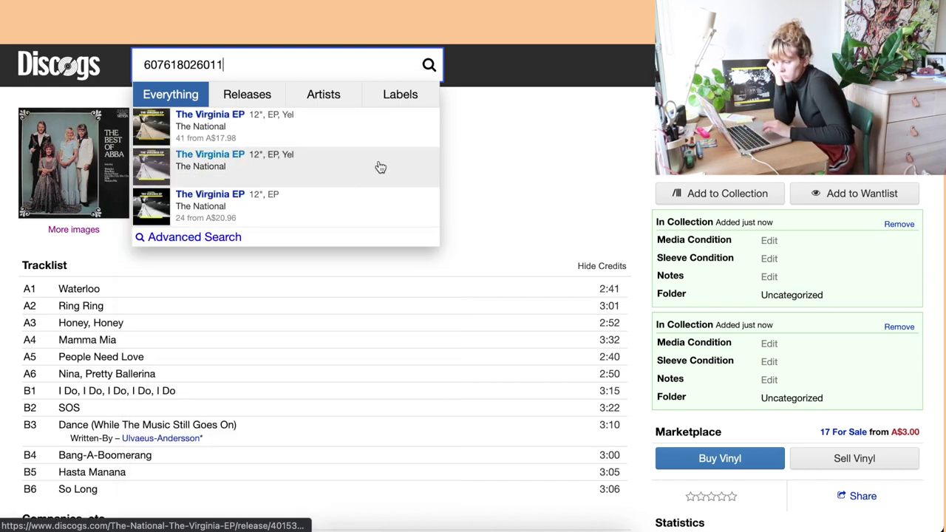
Step: Open all three matching versions of The National's The Virginia EP in separate tabs
right_click(328, 125)
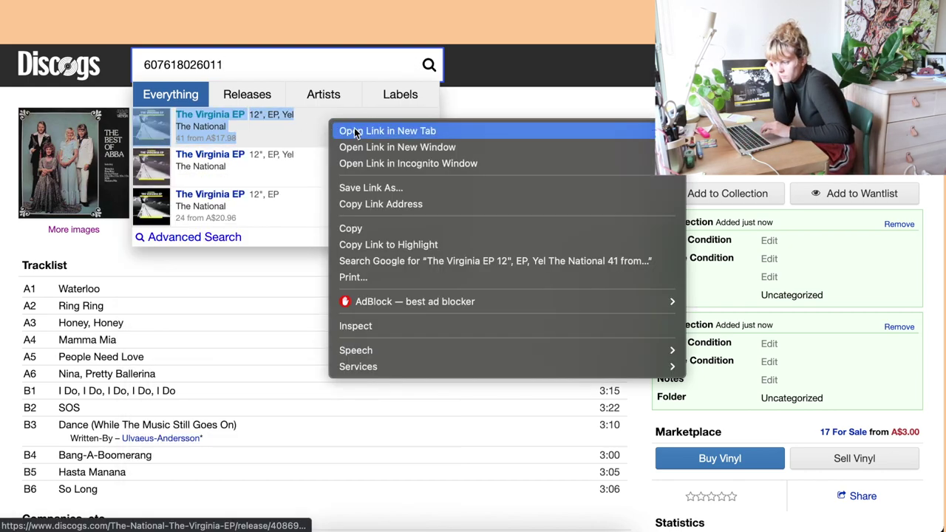
click(348, 129)
right_click(330, 163)
click(348, 161)
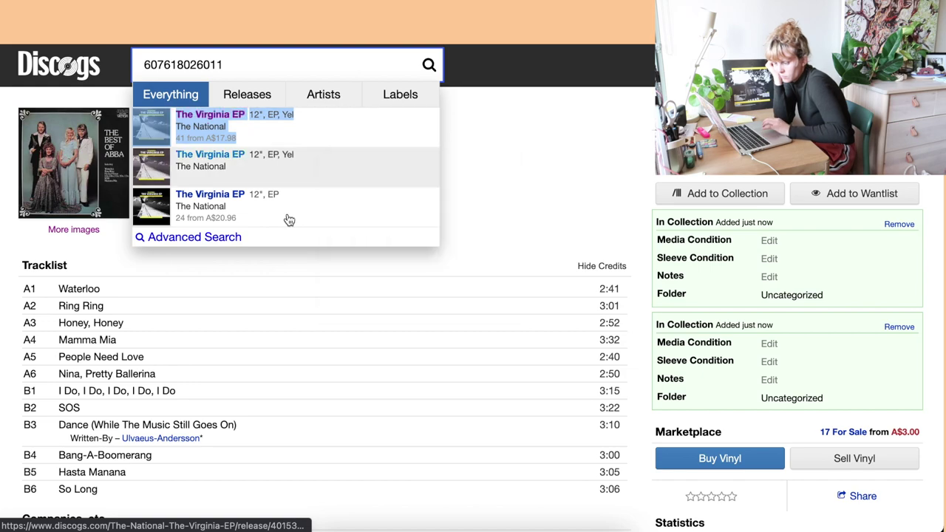
right_click(289, 216)
click(326, 222)
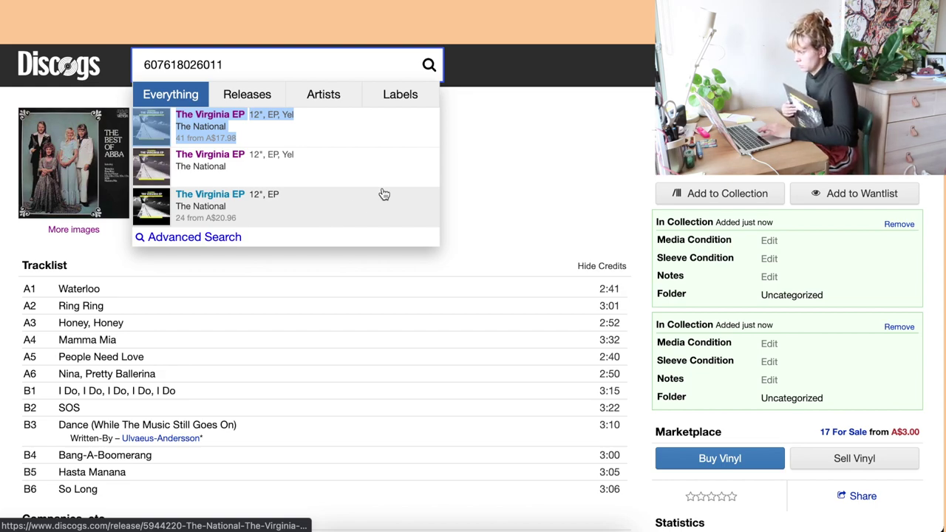
Step: Compare the barcode and runout identifiers of The Virginia EP versions, and add the UK Dec 2012 Yellow with Black Splatter pressing to the collection
key(Return)
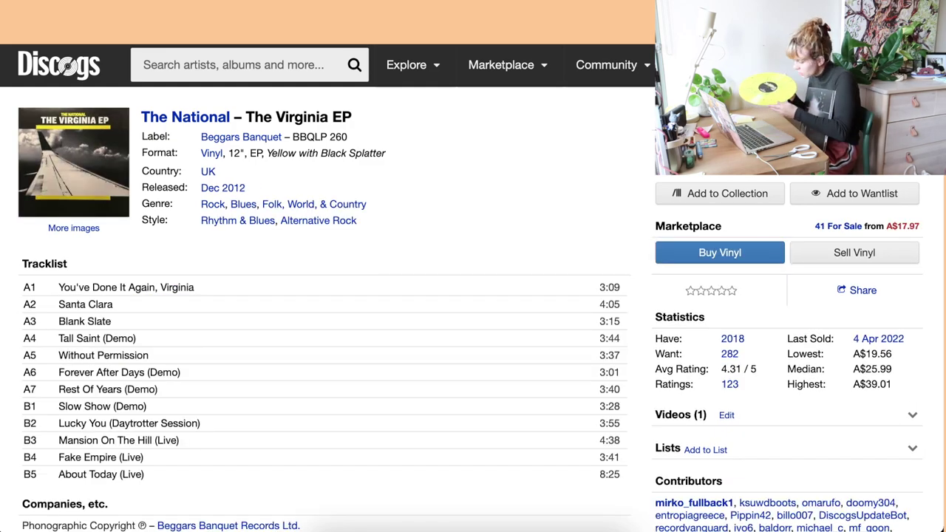
scroll(625, 352, down, 10)
scroll(351, 317, down, 10)
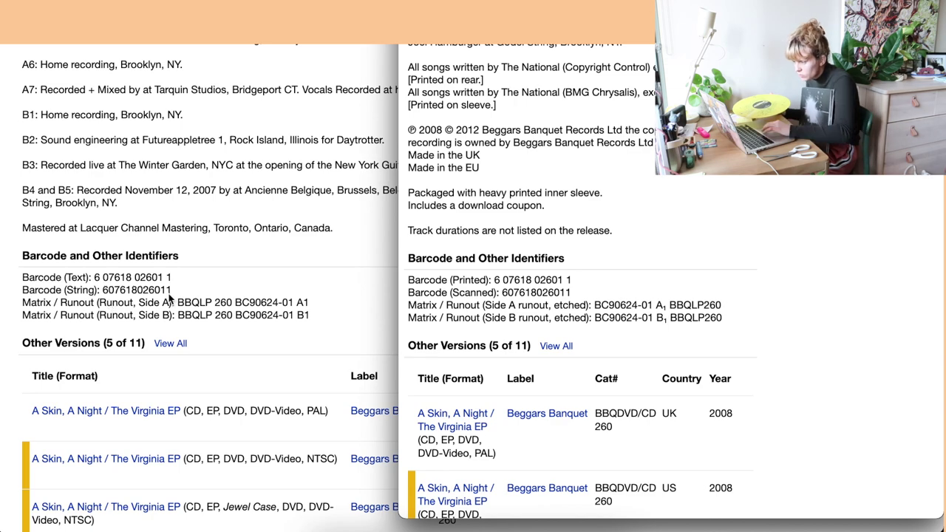
scroll(109, 309, up, 5)
scroll(726, 397, down, 3)
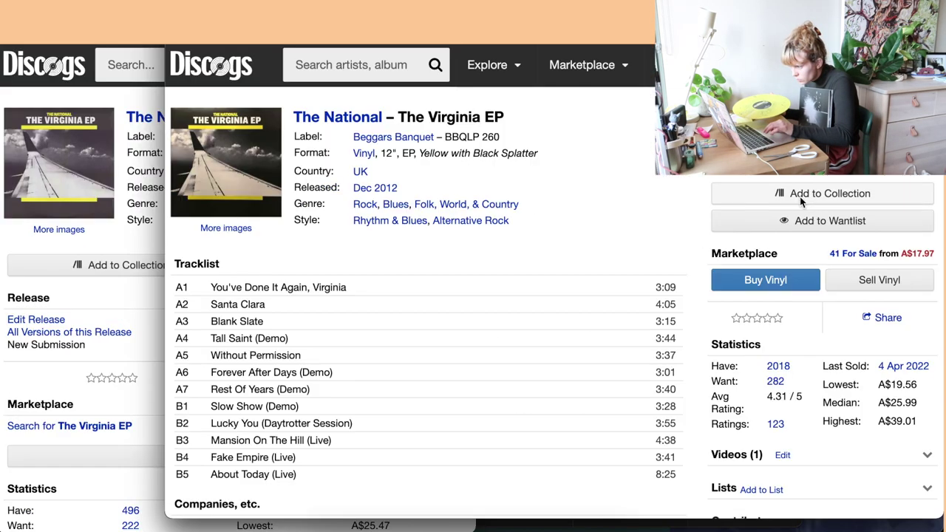
click(800, 197)
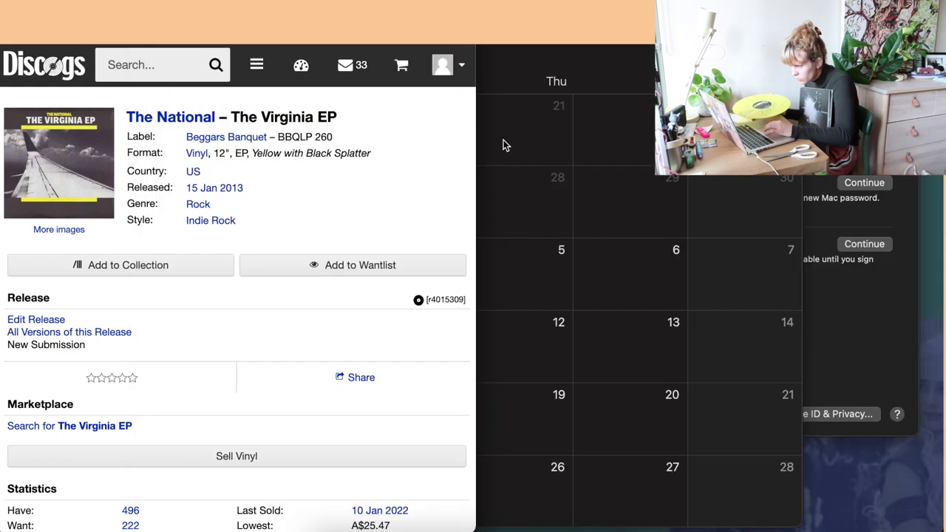
drag(476, 140, 942, 211)
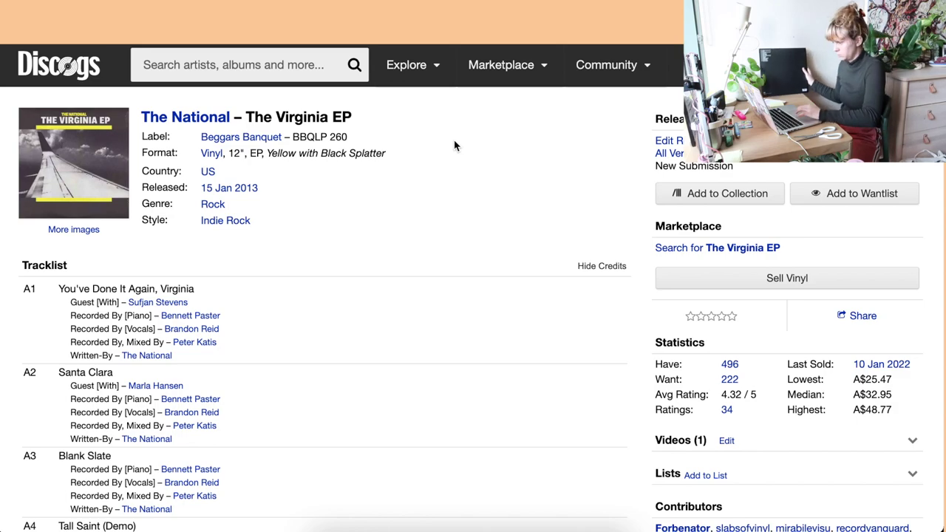
key(slash)
text(652)
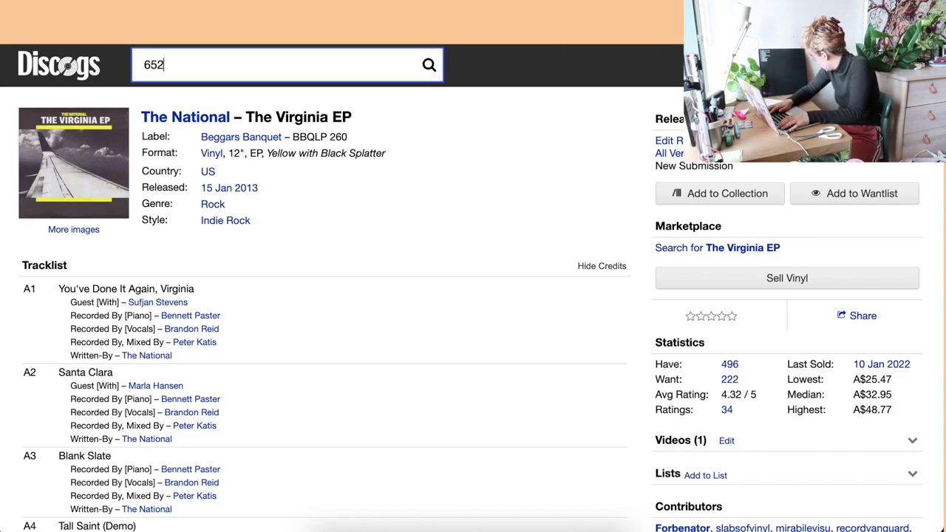
text(637)
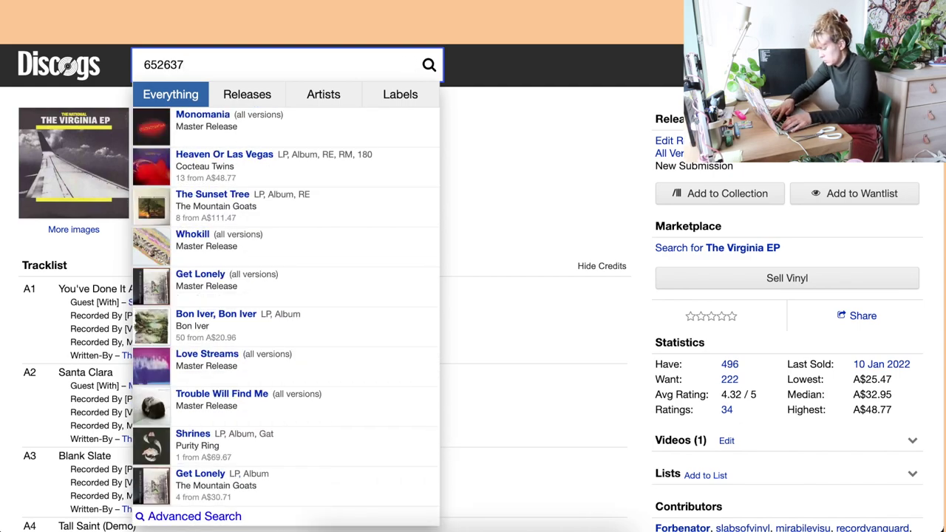
text(3315)
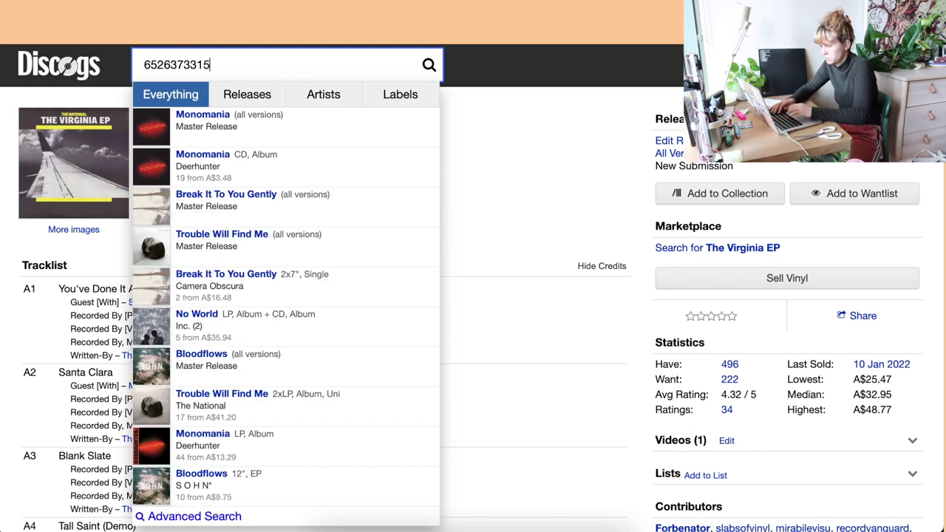
text(16)
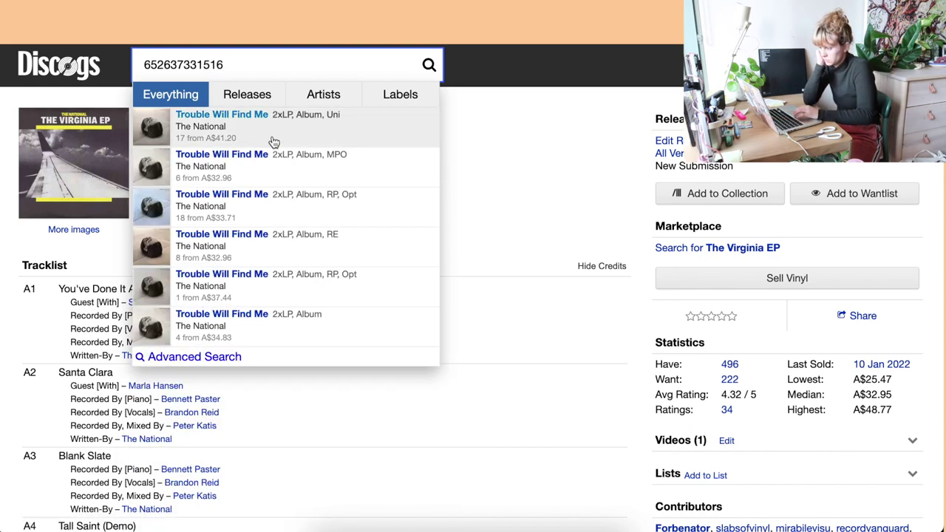
click(322, 136)
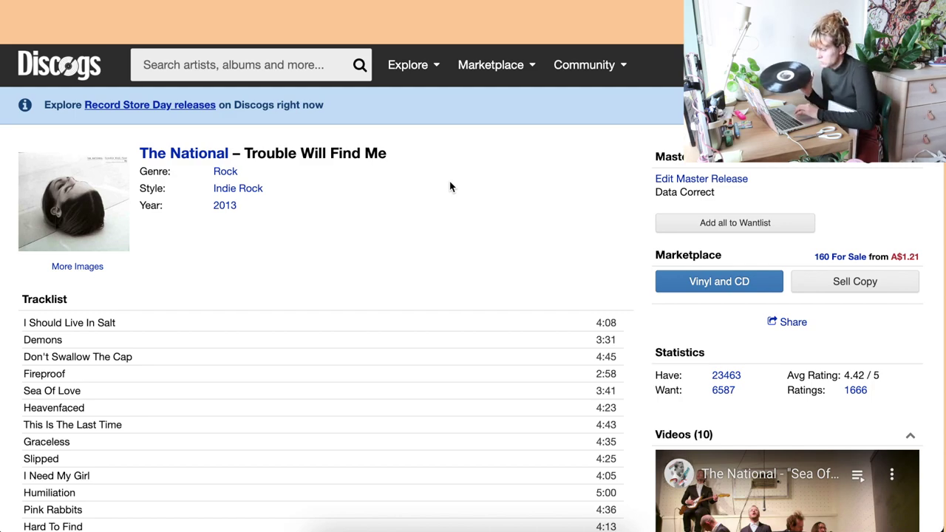
Step: Open the version finder for the Trouble Will Find Me master release
scroll(456, 321, down, 3)
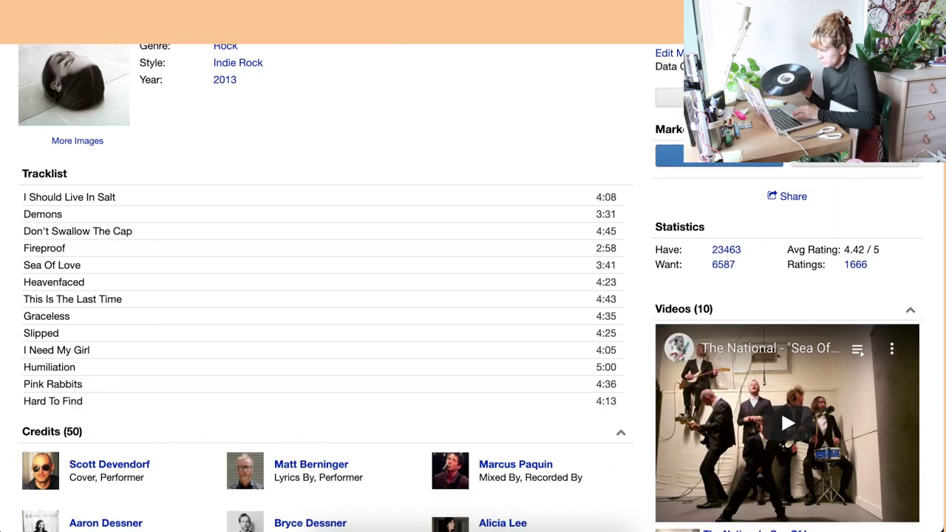
scroll(584, 140, up, 5)
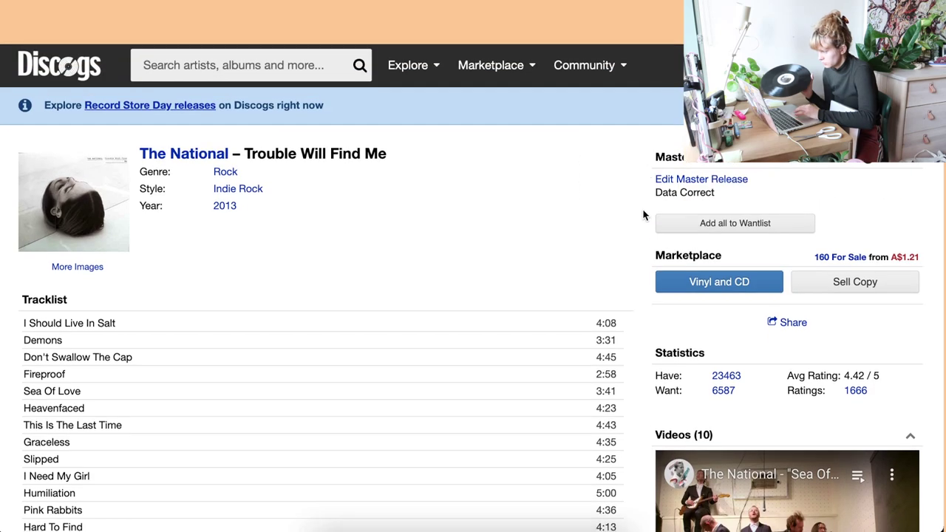
scroll(644, 213, down, 7)
scroll(643, 208, down, 5)
scroll(614, 222, up, 2)
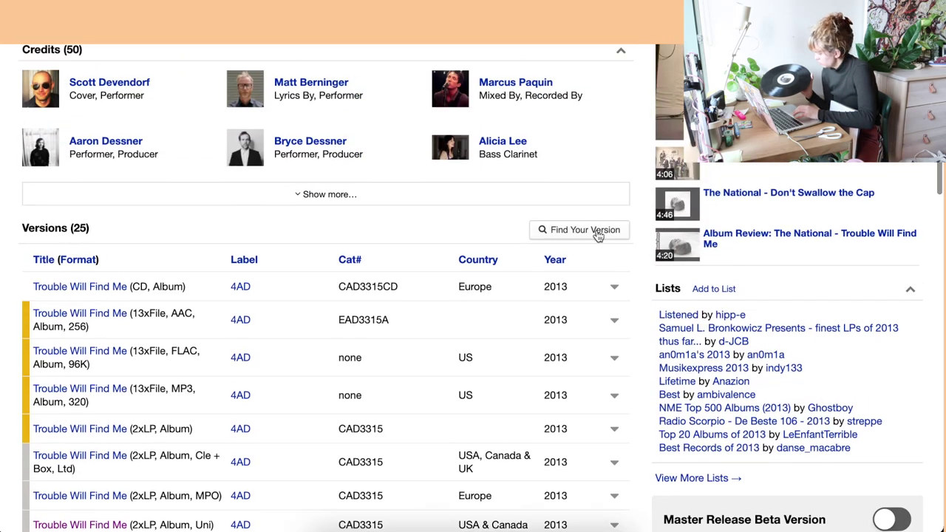
click(599, 235)
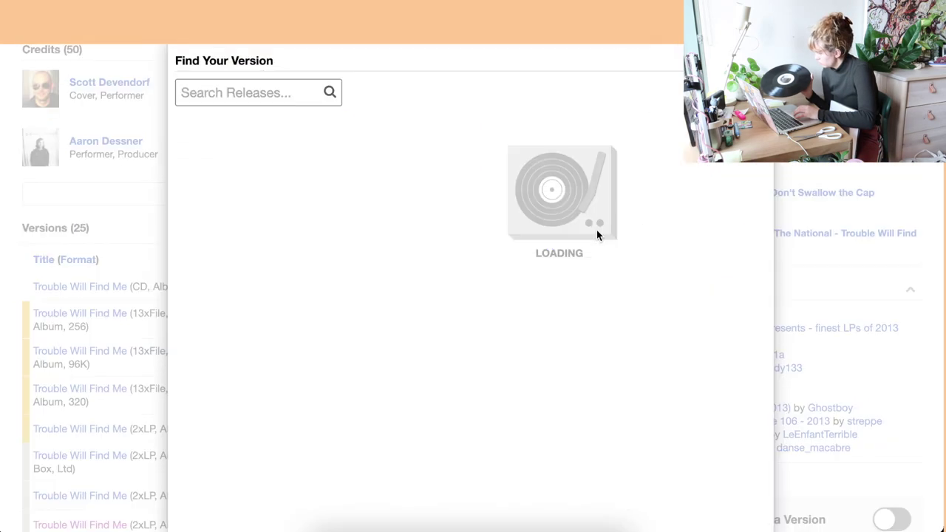
Step: Search the album's versions for runout "cad3315 -b- -lvc-" and filter the matches to LP
click(245, 92)
text(ci)
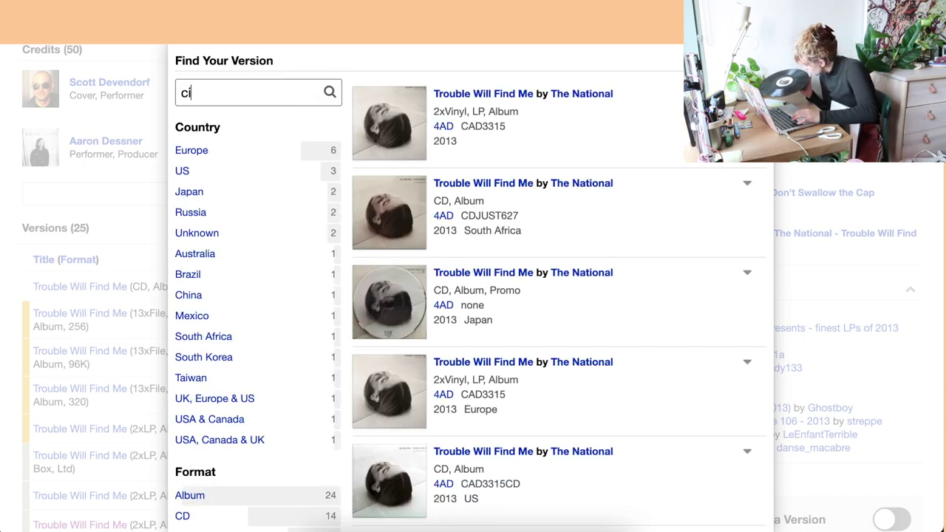
key(BackSpace)
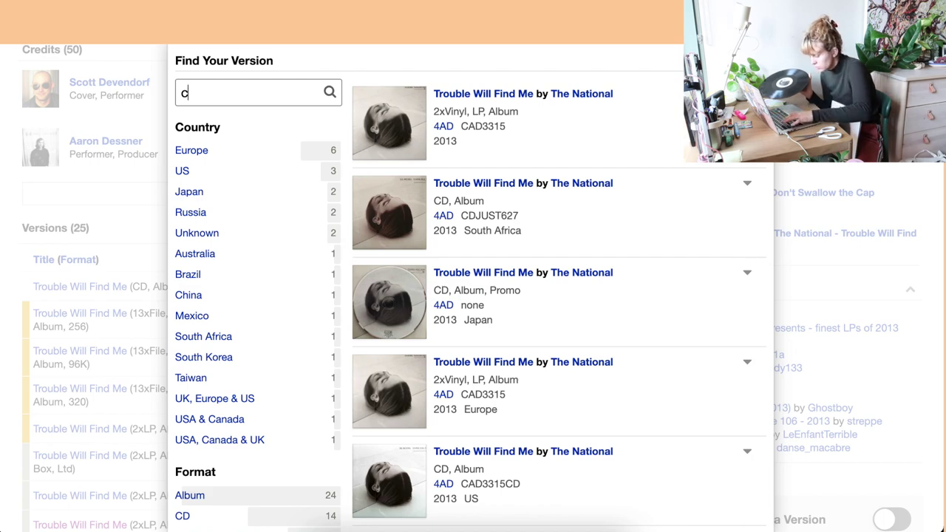
text(ad)
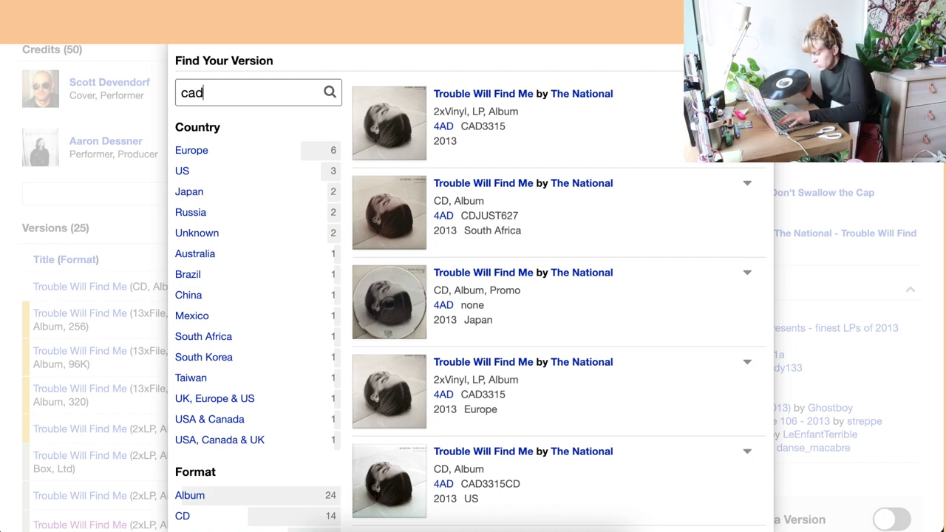
text(3315)
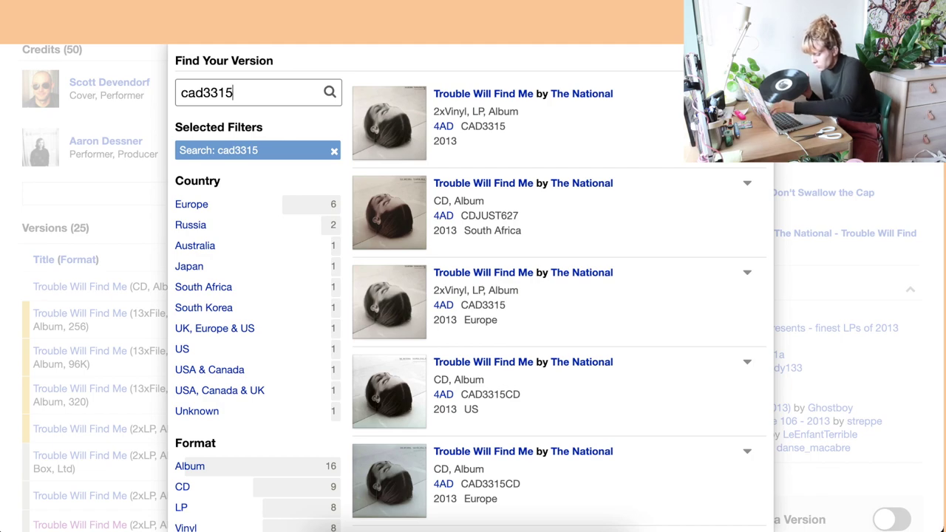
text(-b- -)
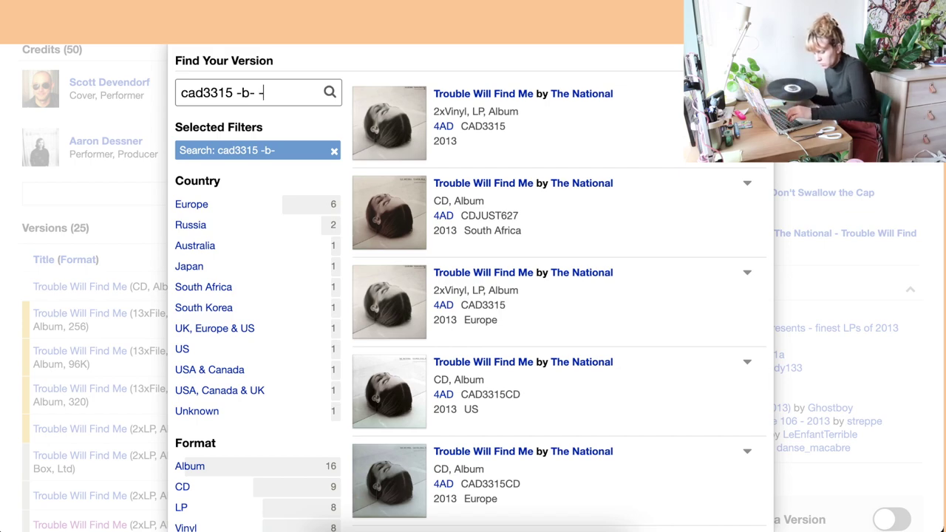
text(lvc0)
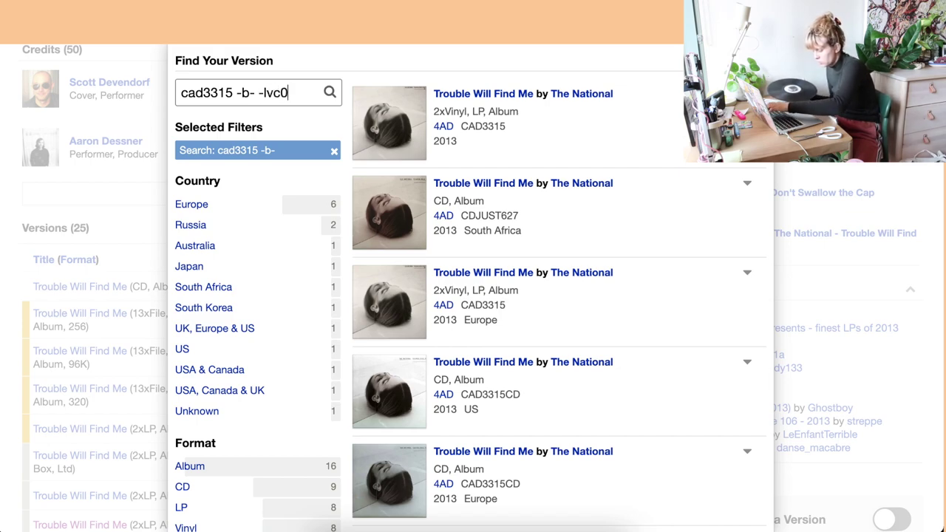
key(BackSpace)
text(-)
key(Return)
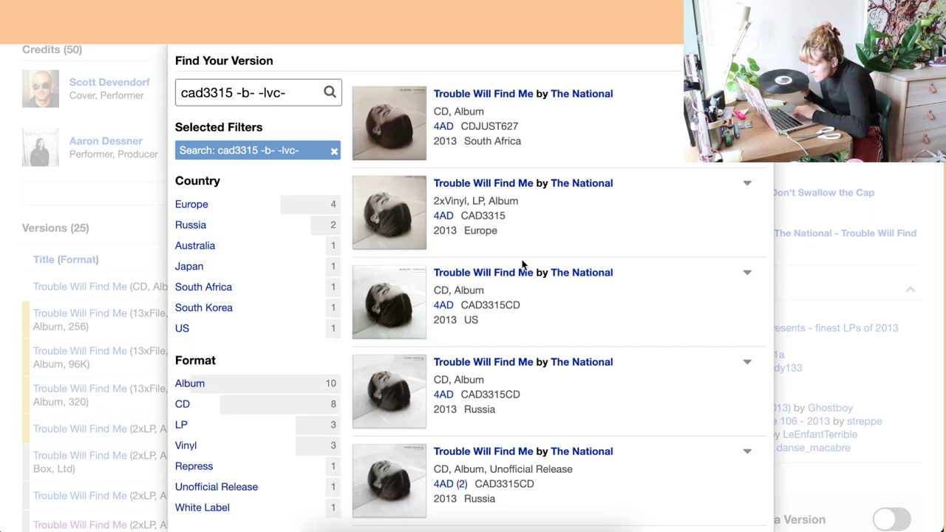
scroll(524, 268, down, 2)
scroll(524, 268, up, 2)
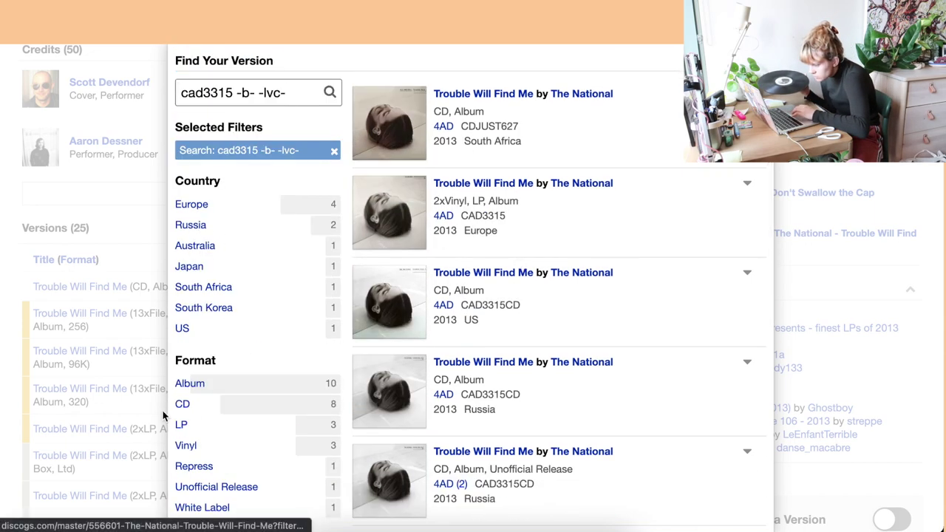
click(185, 426)
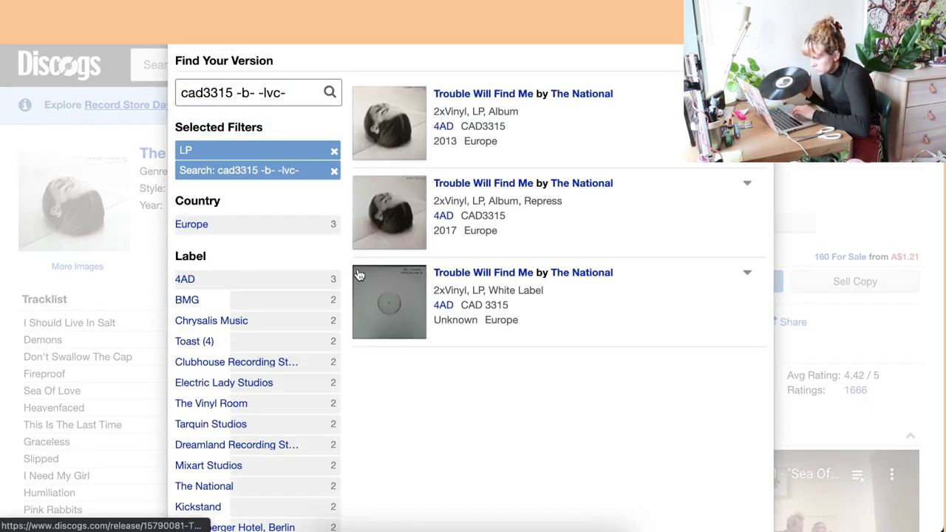
Step: Open the 2013 and 2017 European LP versions in new tabs, and add the 2013 MPO pressing CAD3315 to the collection
right_click(456, 102)
click(471, 105)
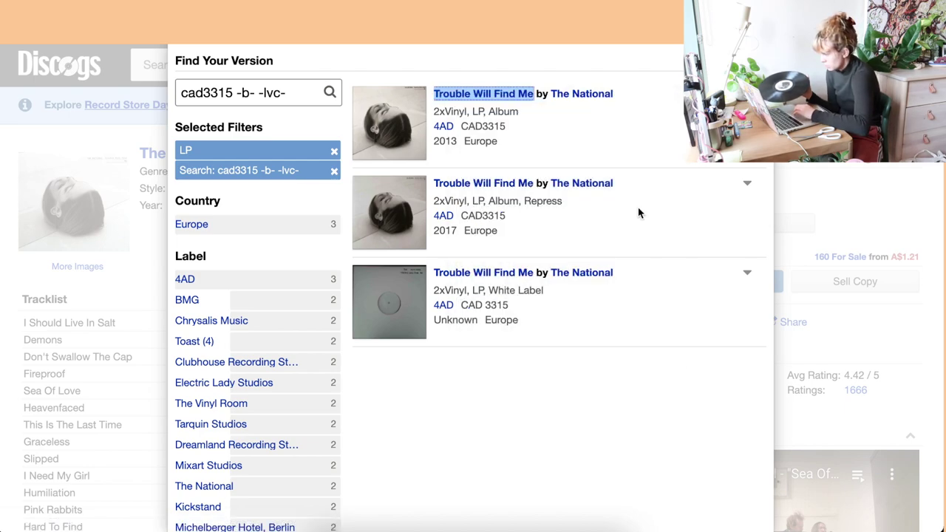
right_click(501, 189)
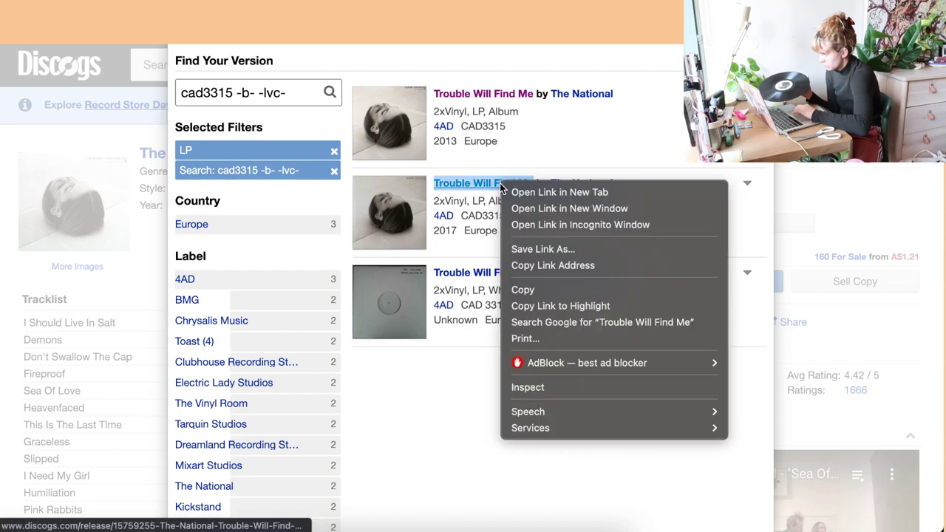
click(545, 190)
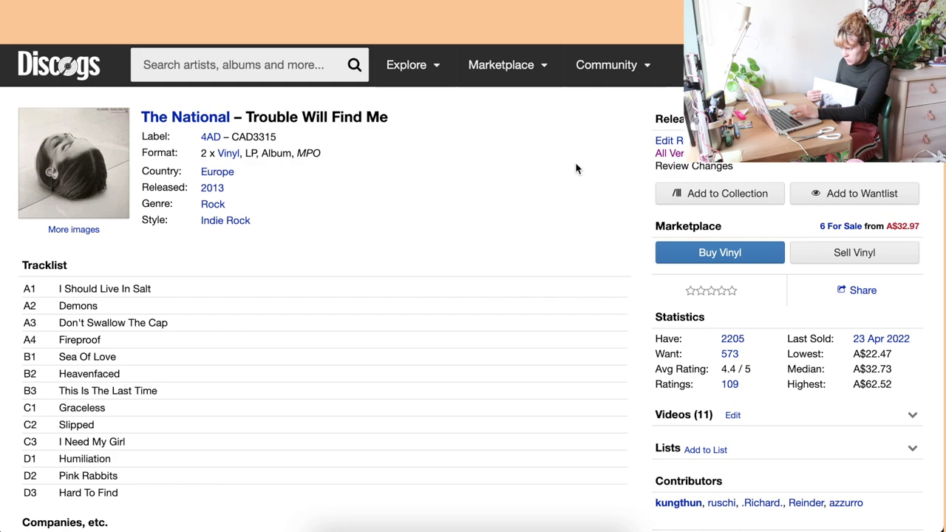
click(737, 195)
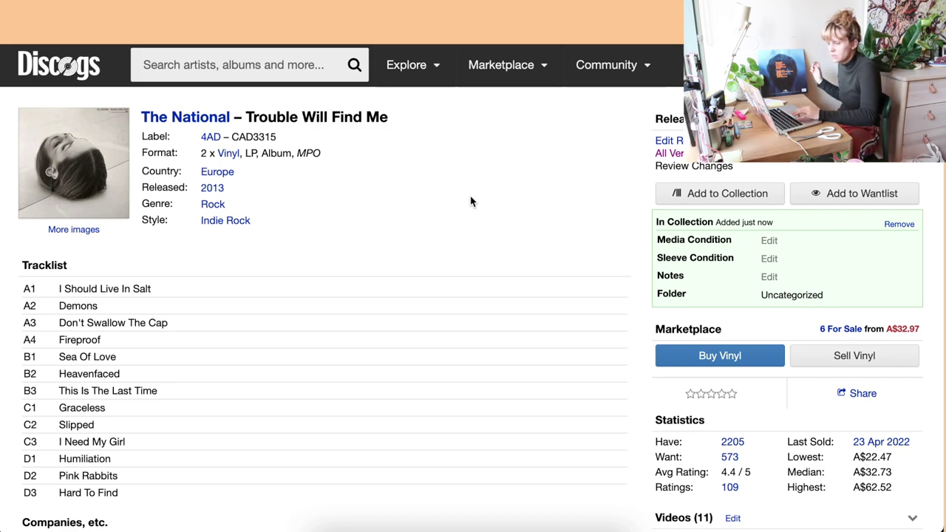
click(299, 65)
text(4)
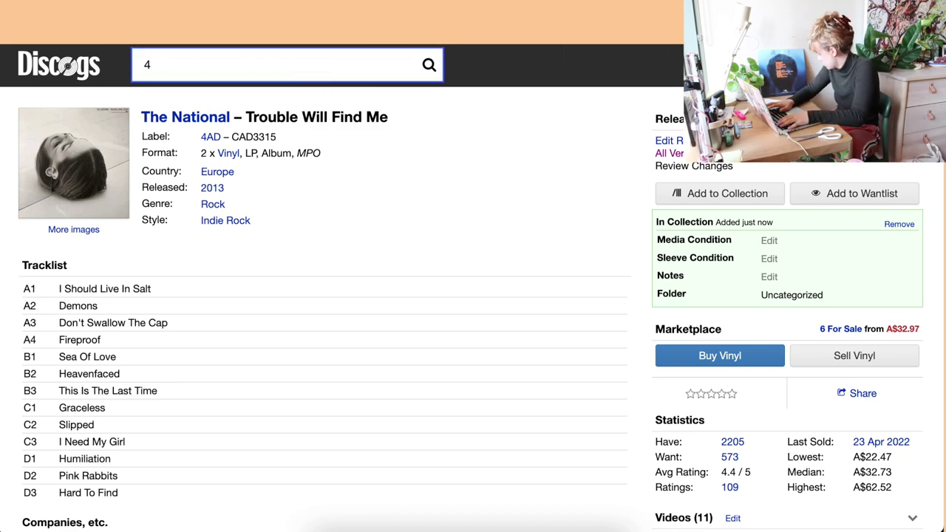
key(BackSpace)
text(8)
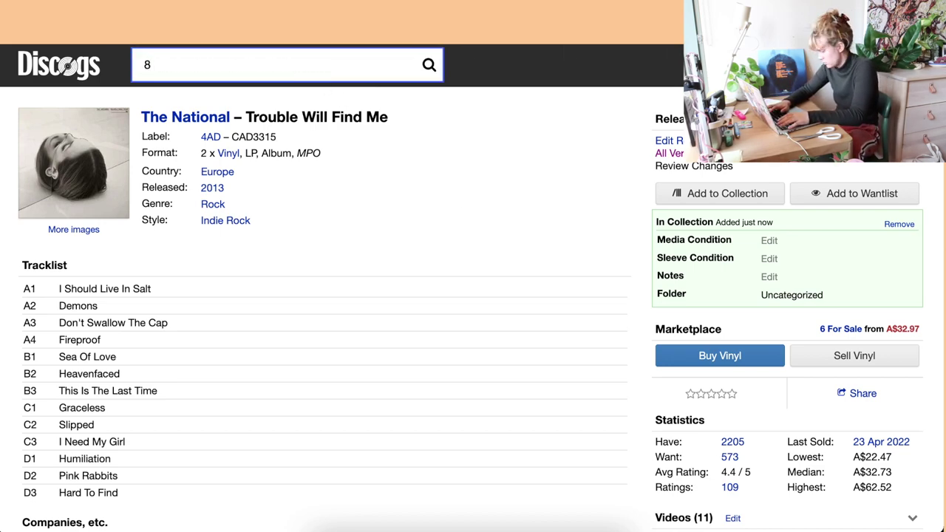
text(88430)
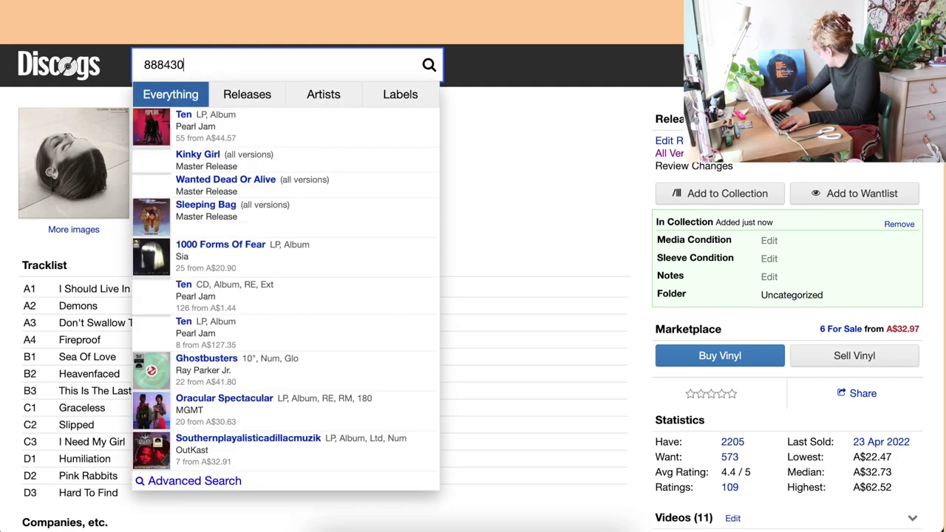
text(4)
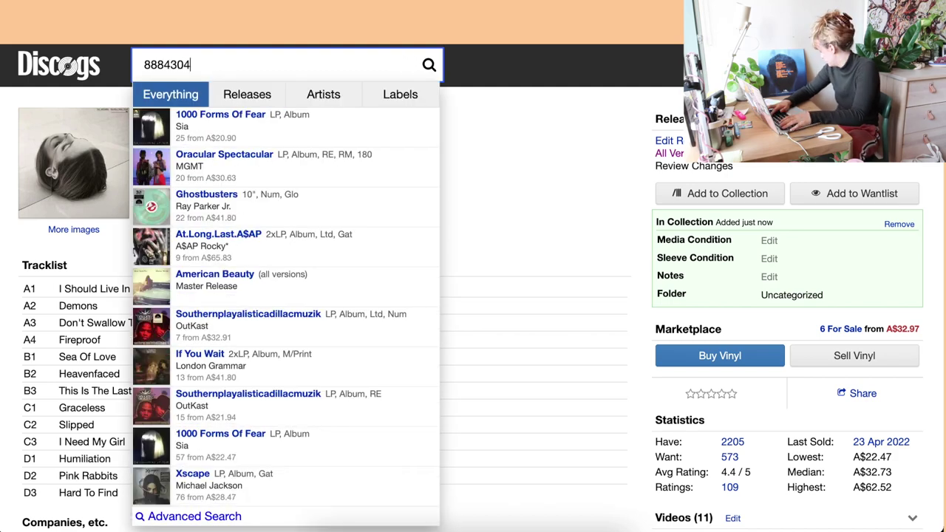
text(69013)
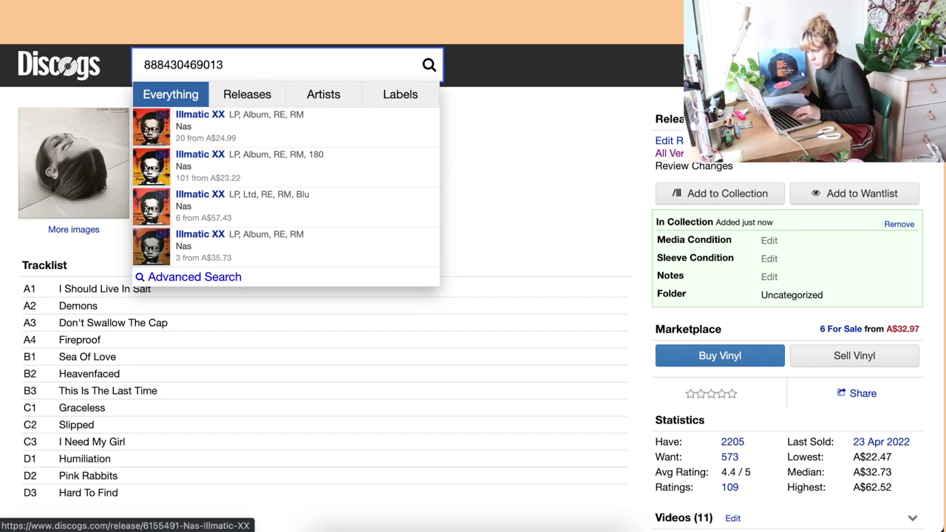
Step: Open the standard, 180-gram and last-listed Illmatic XX LP results in new tabs
double_click(306, 61)
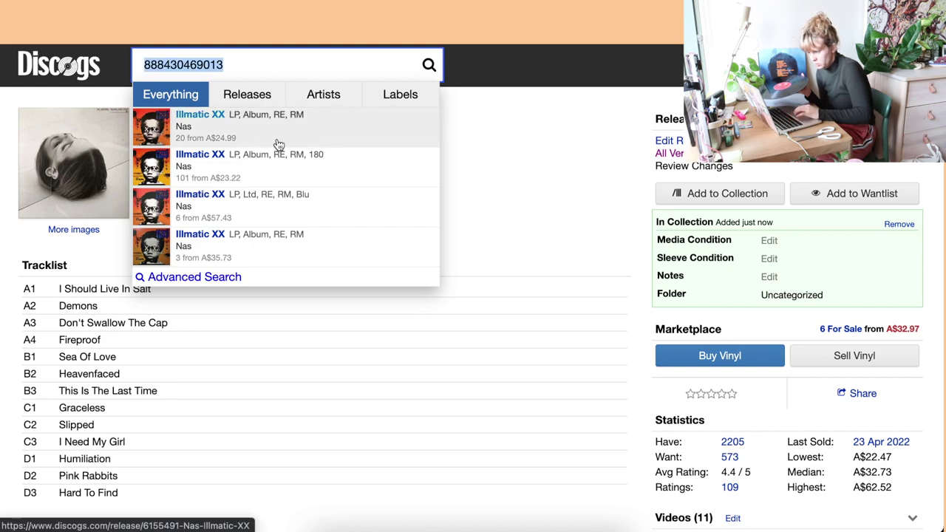
right_click(329, 122)
click(355, 128)
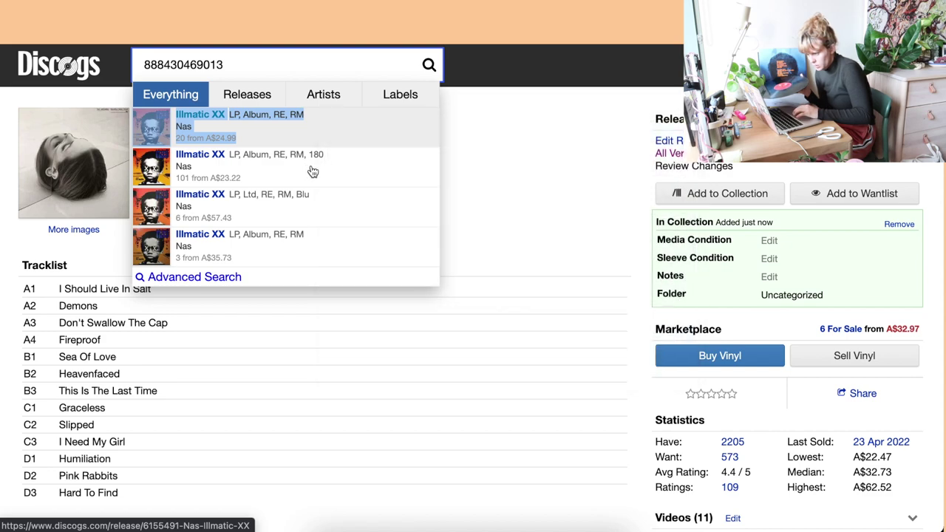
right_click(341, 167)
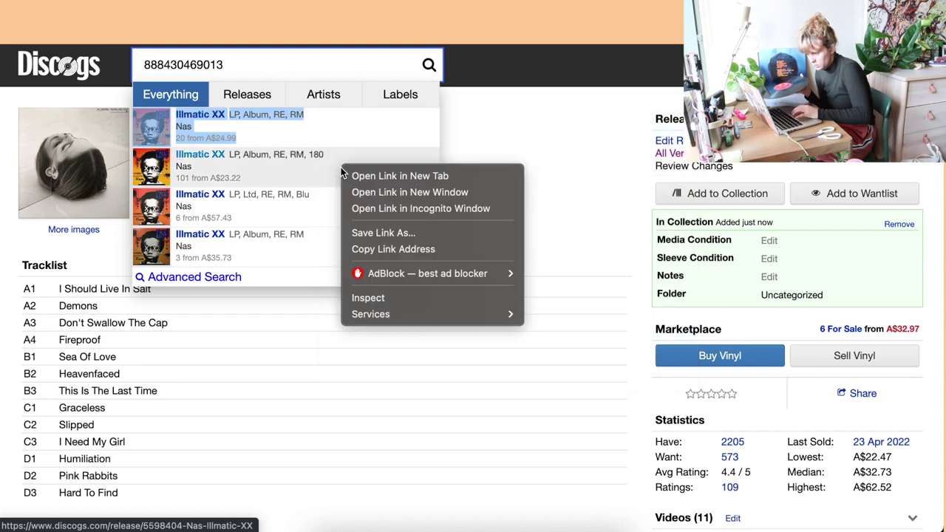
click(392, 177)
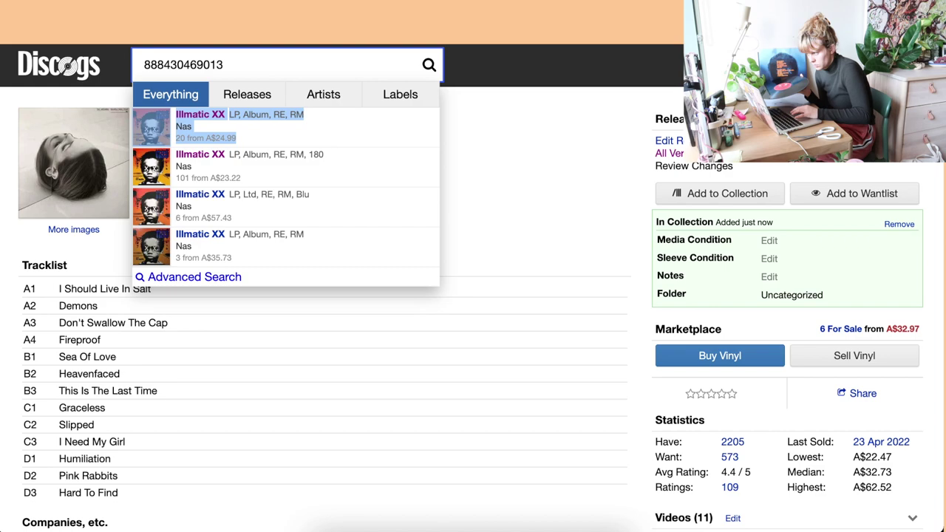
key(ctrl+Tab)
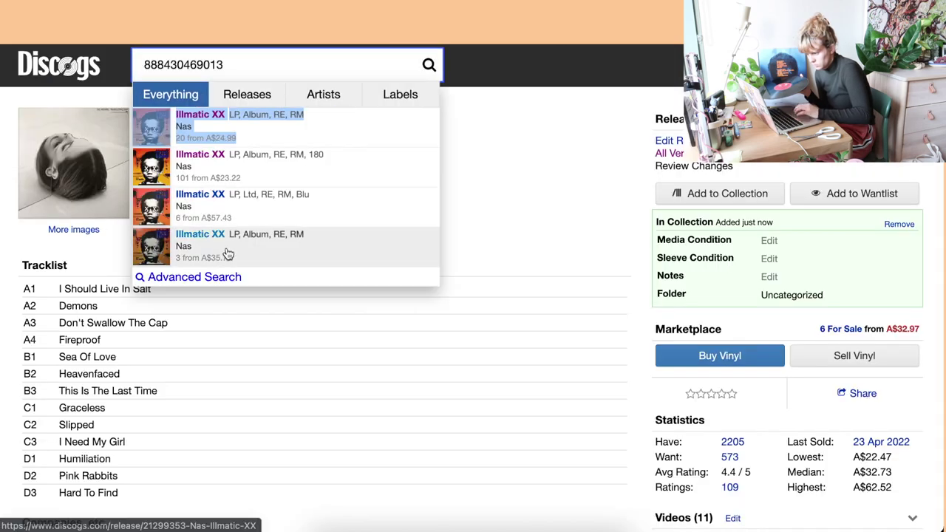
right_click(227, 250)
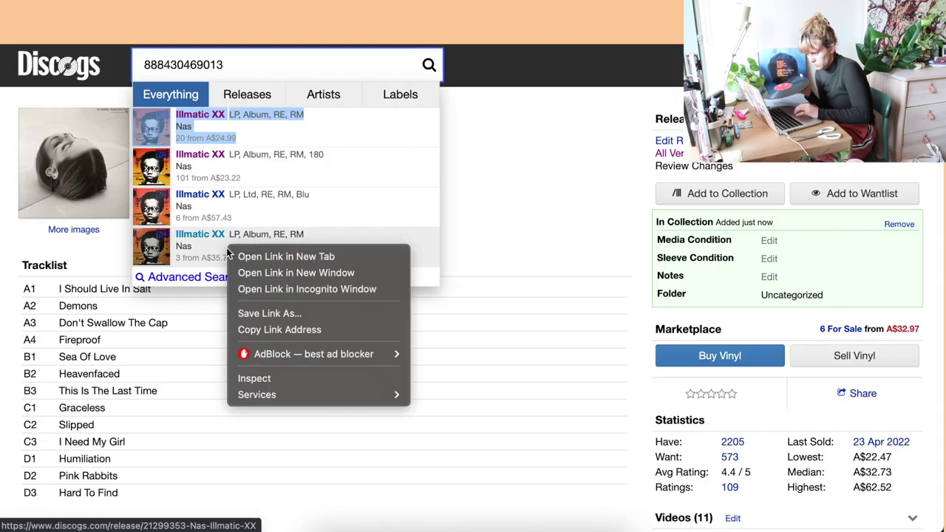
click(250, 256)
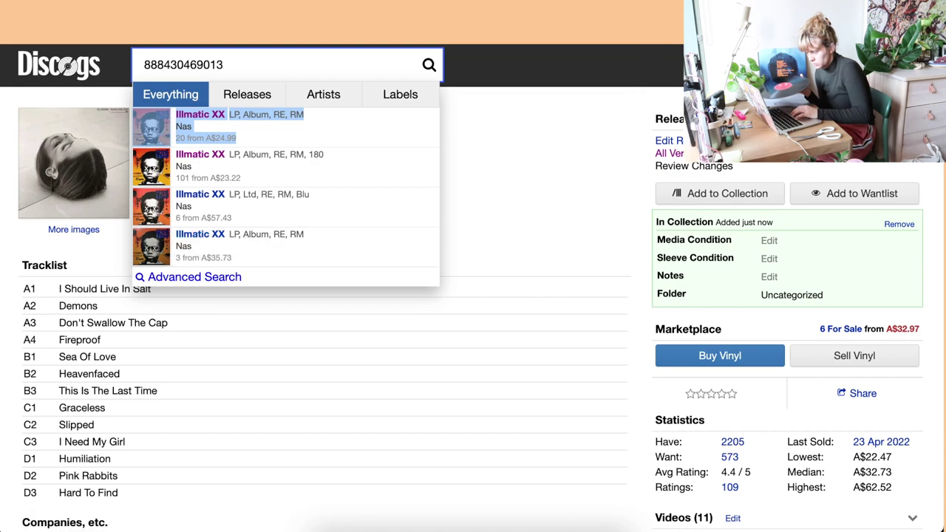
key(ctrl+Tab)
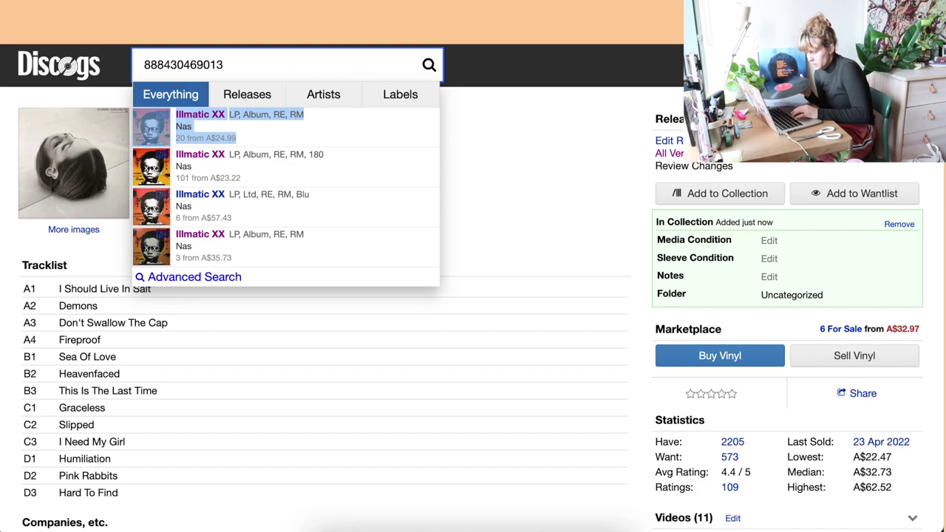
Step: Examine the European 180-gram Illmatic XX release's notes, matrix/runout identifiers, and back cover and label images
key(Return)
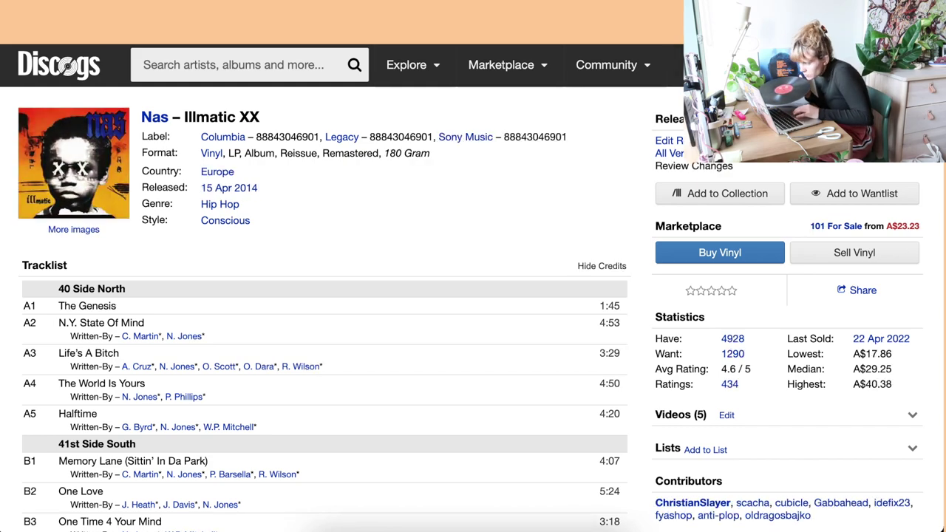
scroll(256, 395, down, 15)
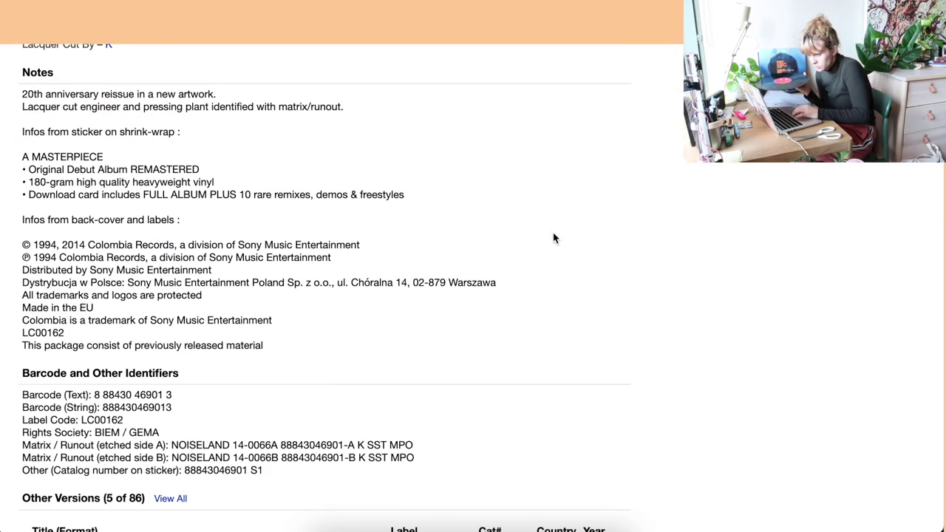
scroll(555, 238, down, 3)
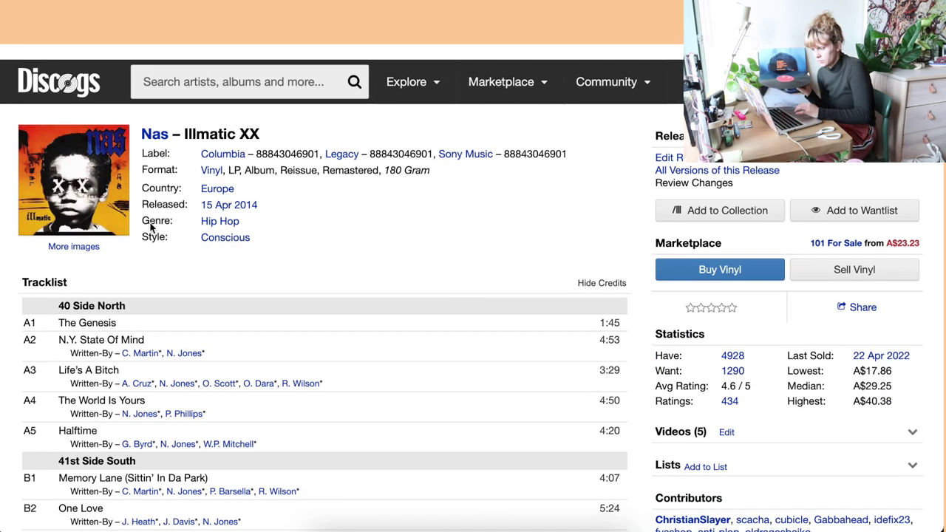
click(73, 163)
click(412, 466)
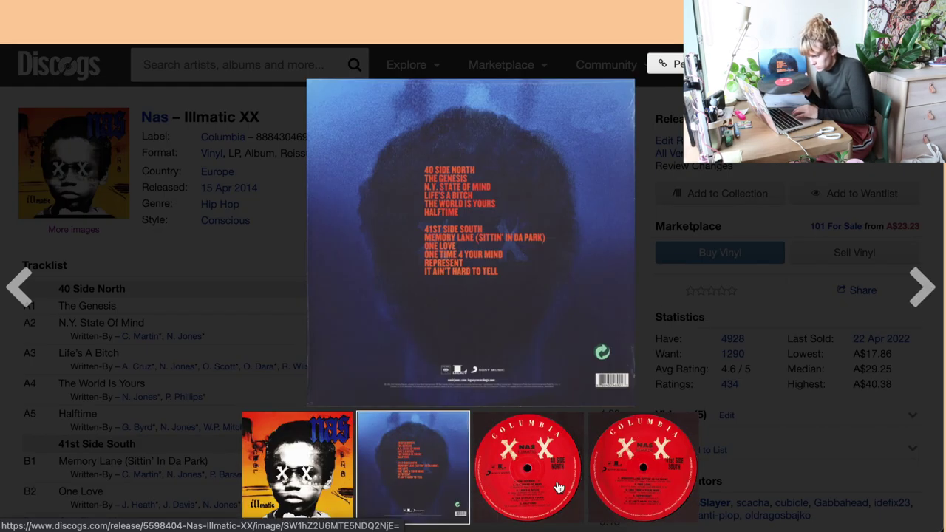
click(528, 467)
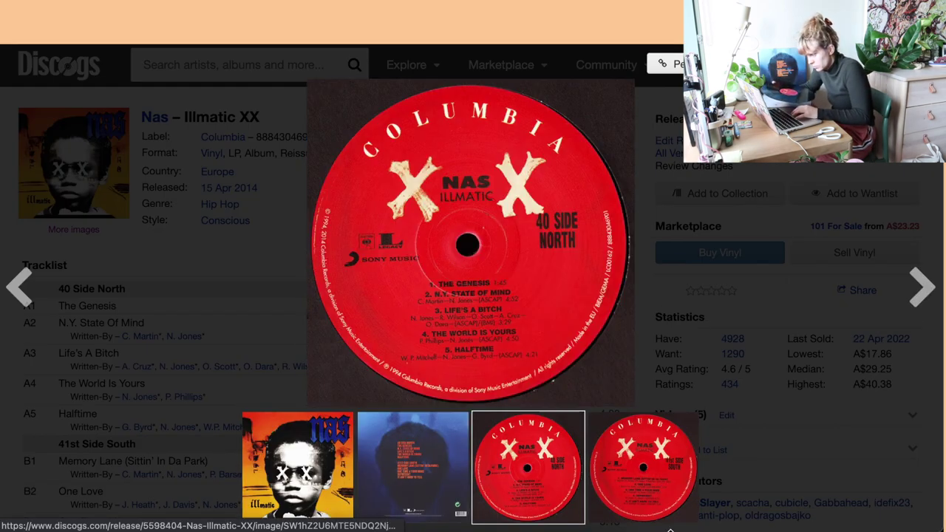
click(637, 155)
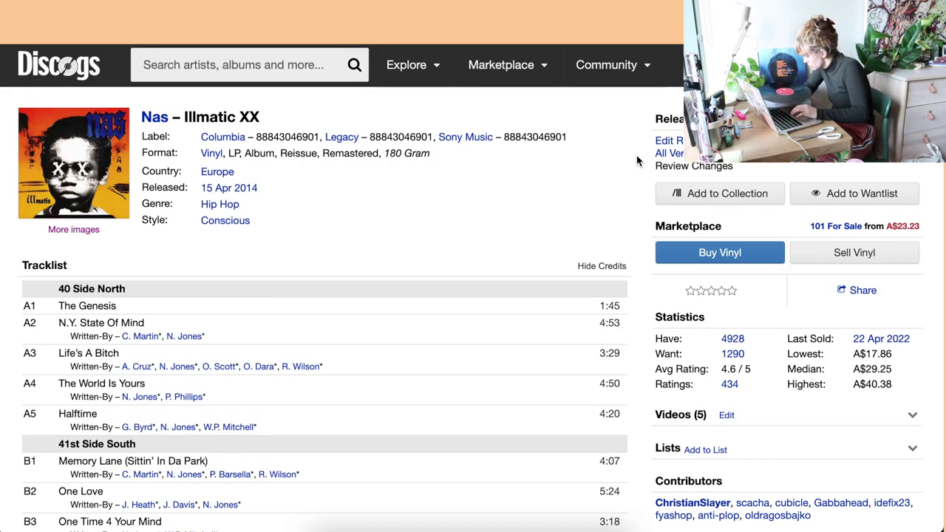
scroll(545, 178, down, 15)
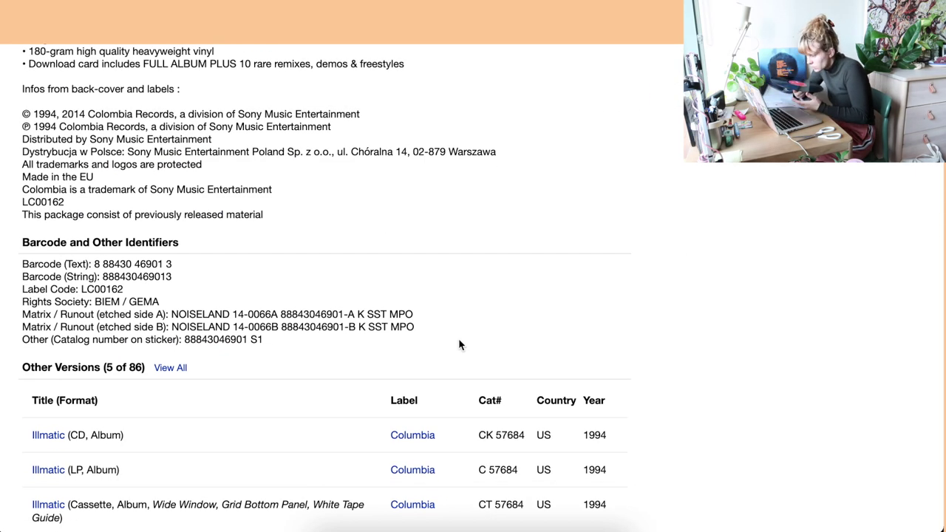
double_click(425, 314)
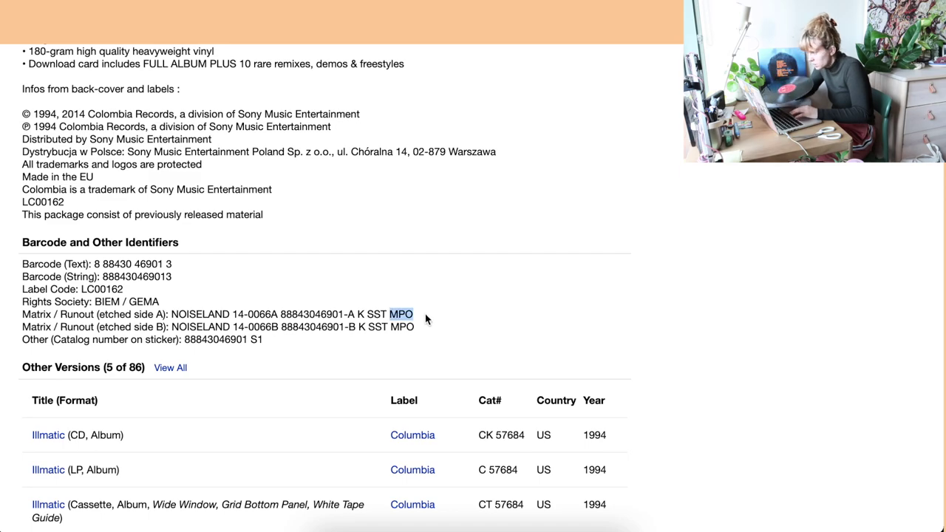
Step: Place the European Illmatic XX release beside the US one and compare their notes, companies and matrix/runout identifiers
key(alt+Left)
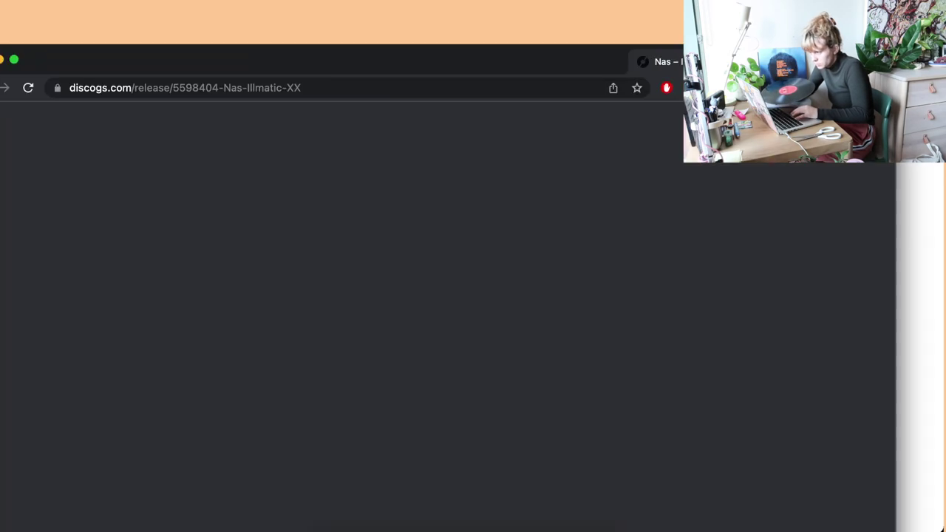
scroll(569, 261, down, 2)
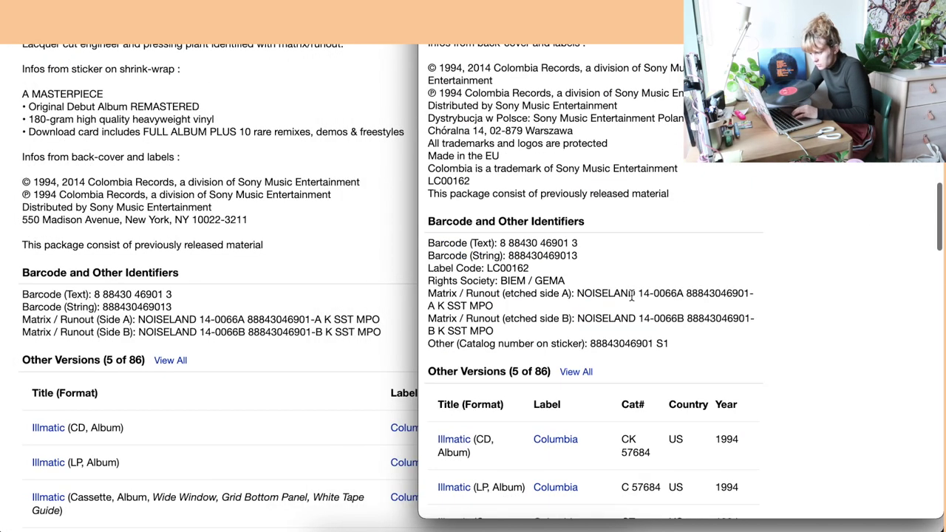
drag(531, 272, 428, 269)
click(493, 297)
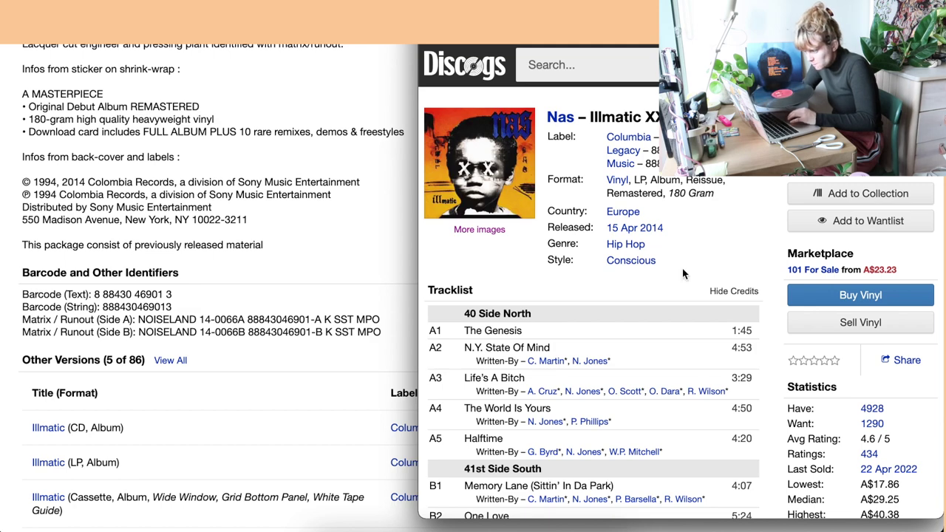
scroll(746, 228, down, 5)
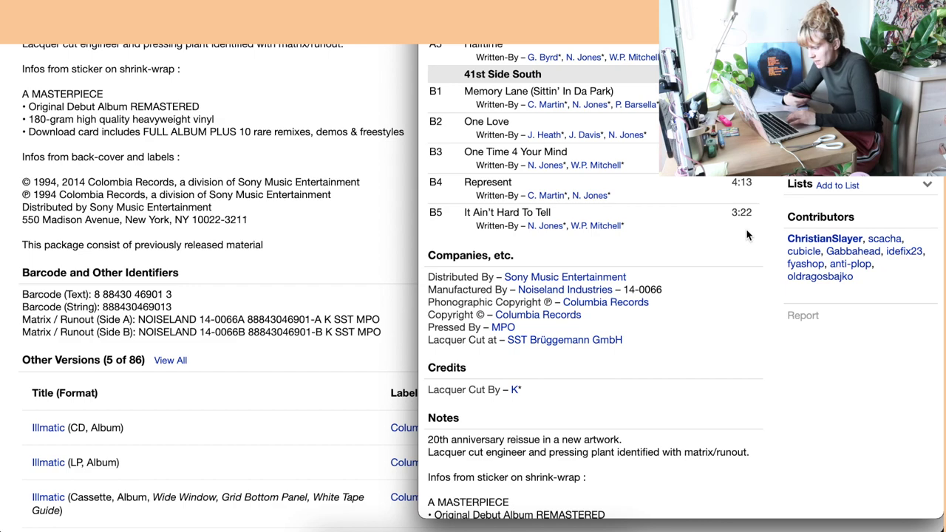
scroll(746, 228, down, 4)
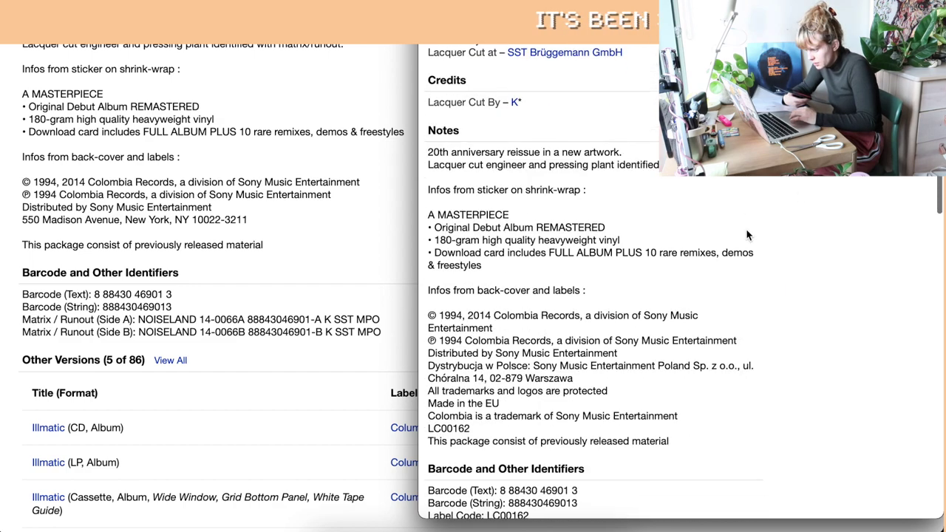
scroll(747, 233, down, 3)
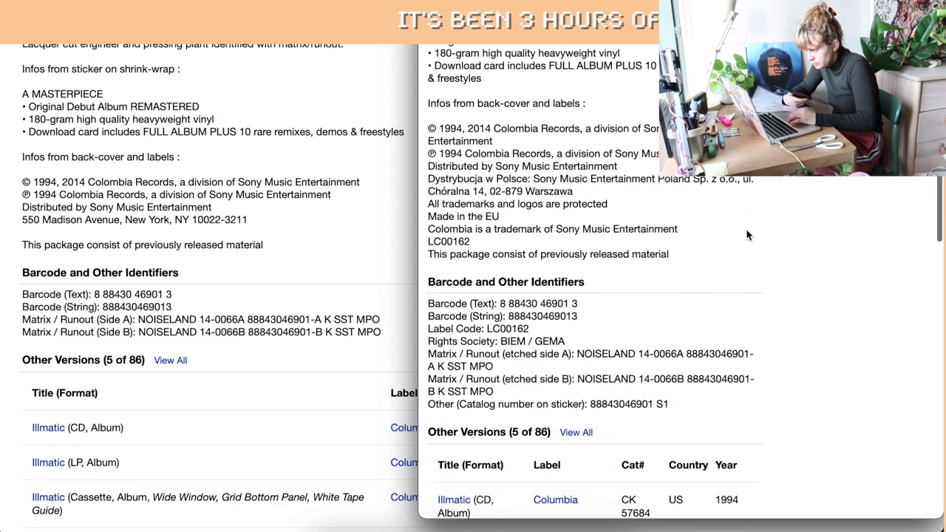
scroll(159, 271, up, 2)
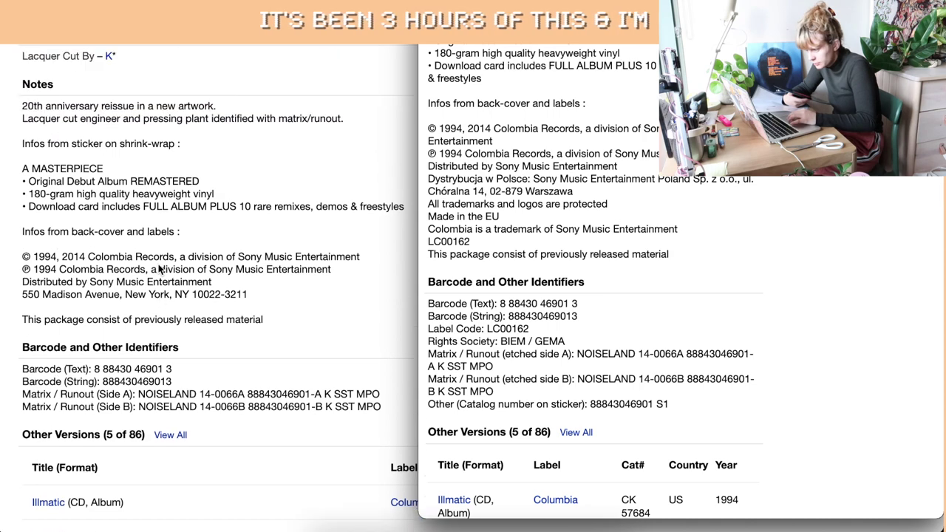
scroll(158, 270, up, 1)
scroll(624, 274, up, 2)
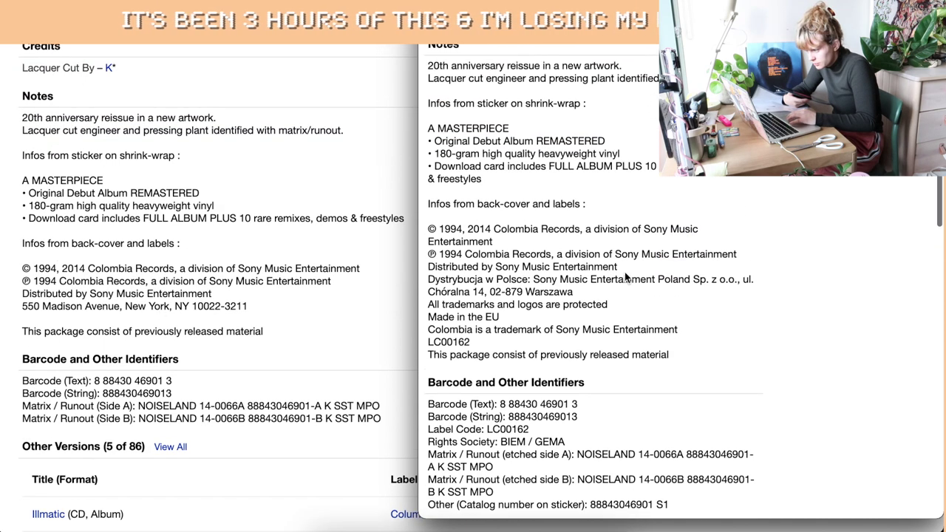
scroll(625, 272, up, 2)
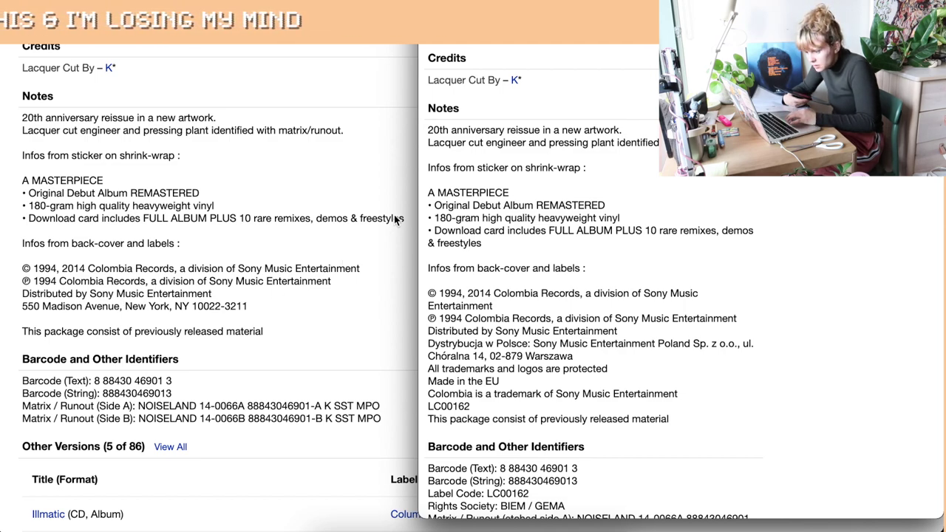
Step: Close the European release and add the April 2014 US pressing of Illmatic XX to the collection
scroll(391, 301, up, 15)
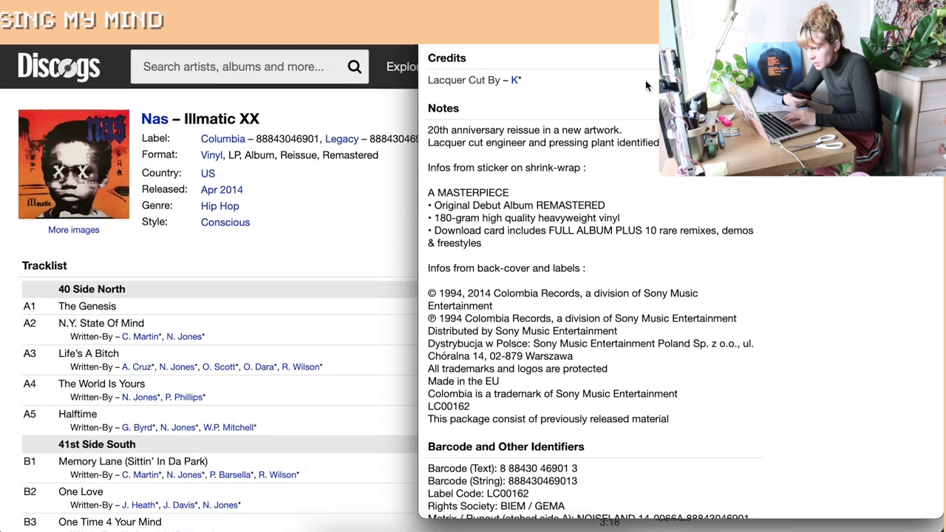
key(super+w)
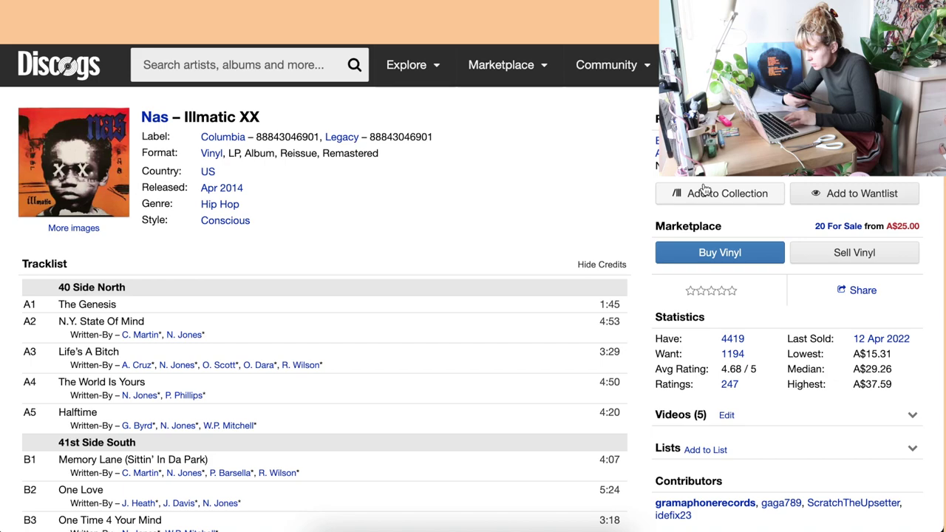
click(729, 208)
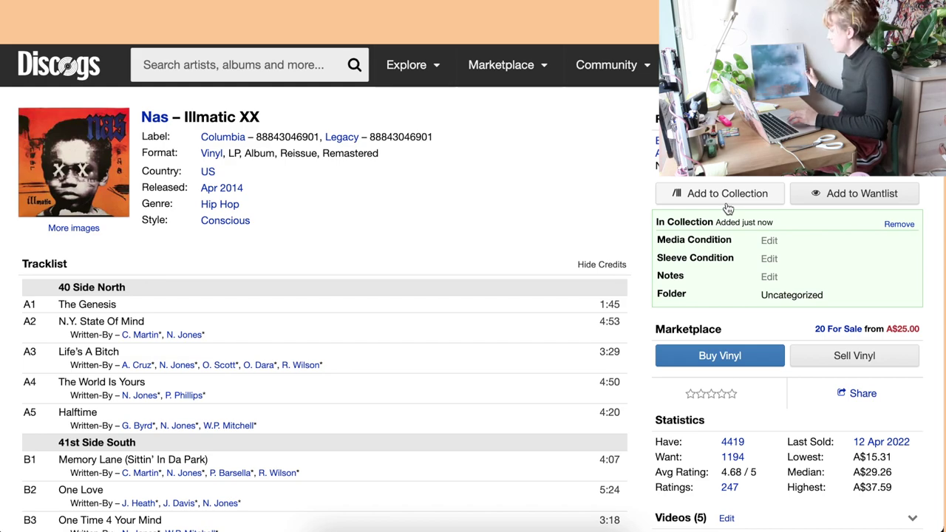
Step: Search the database for catalogue number emc.790180 and open Morrissey's Education In Reverse LP
click(267, 63)
text(emc.)
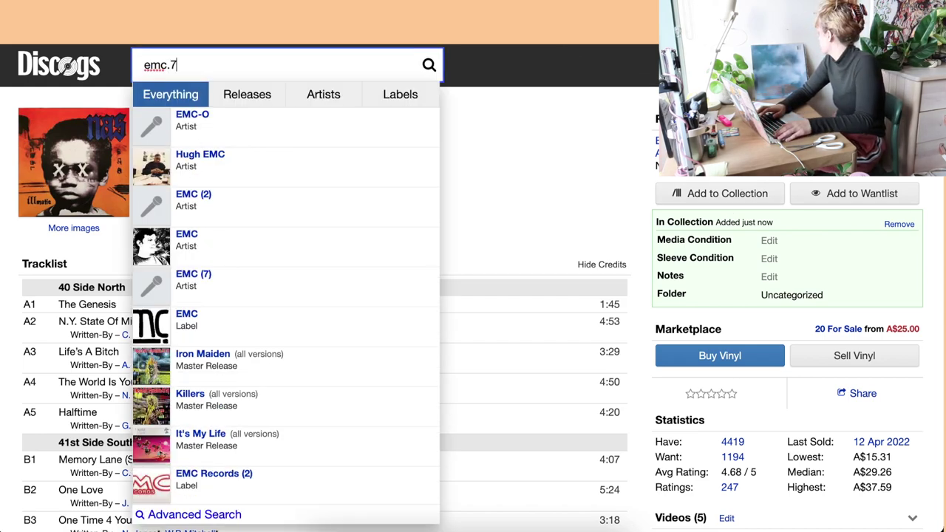
text(790180)
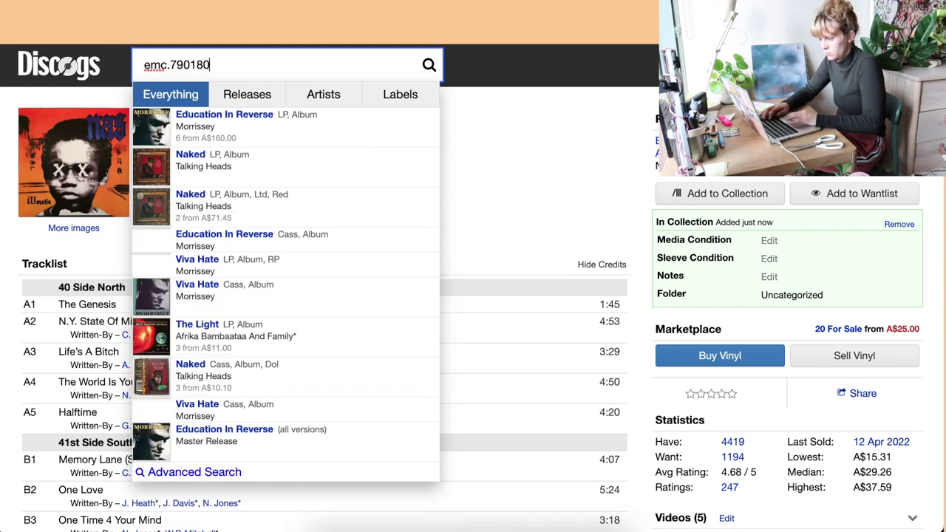
click(317, 130)
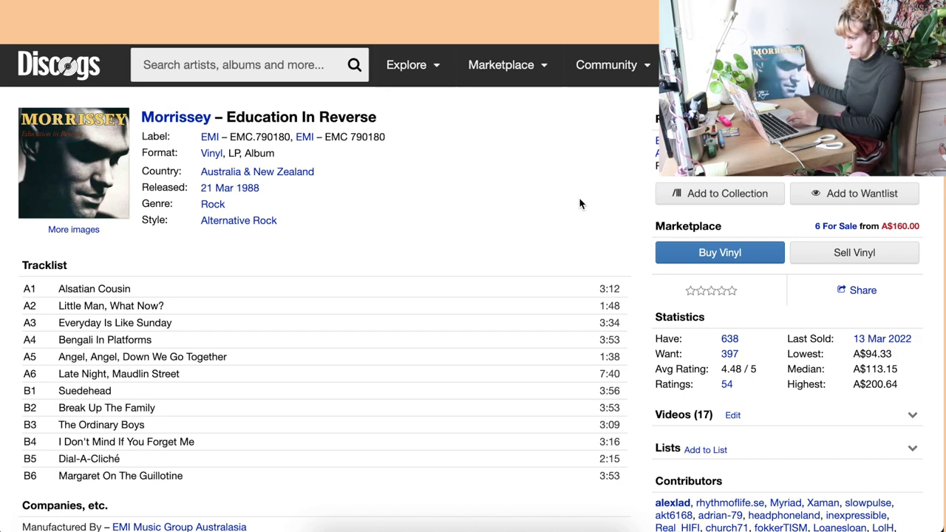
Step: Search for emc.790180 again and open the Viva Hate LP repress by Morrissey
click(207, 67)
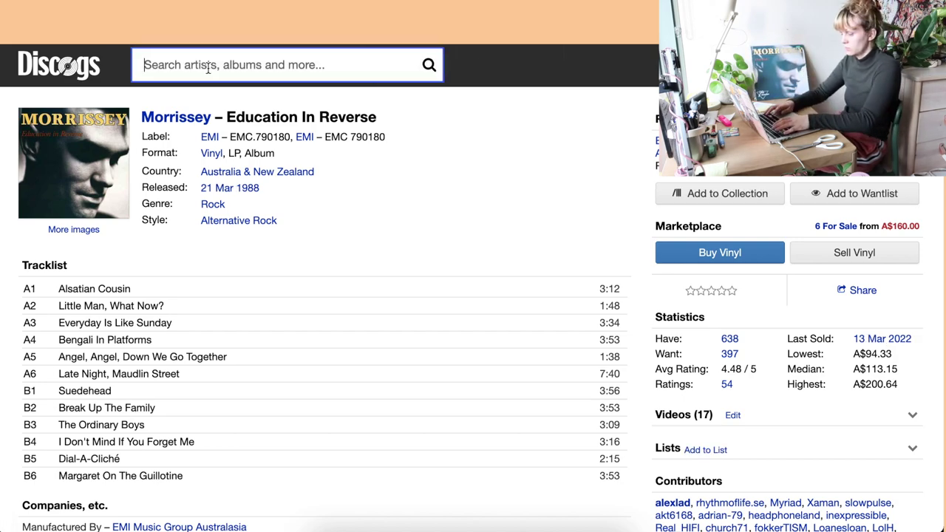
text(emc.7)
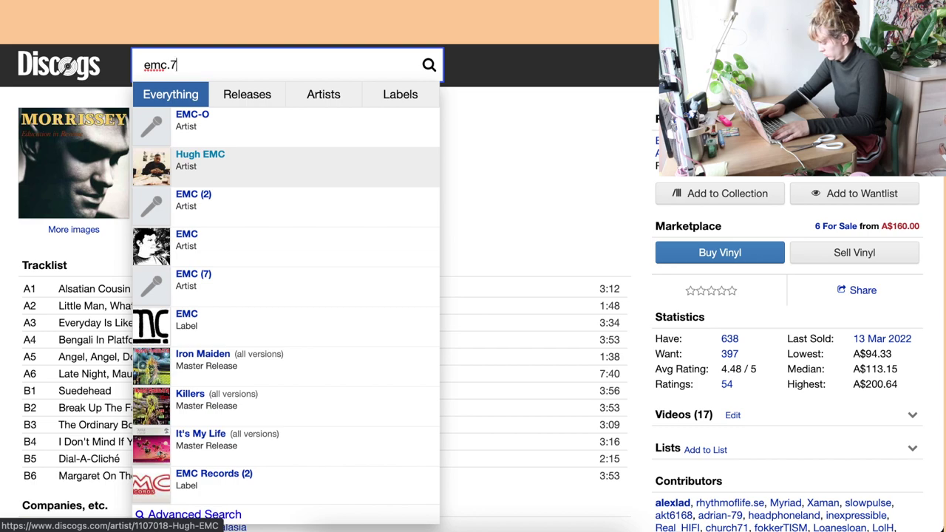
text(90180)
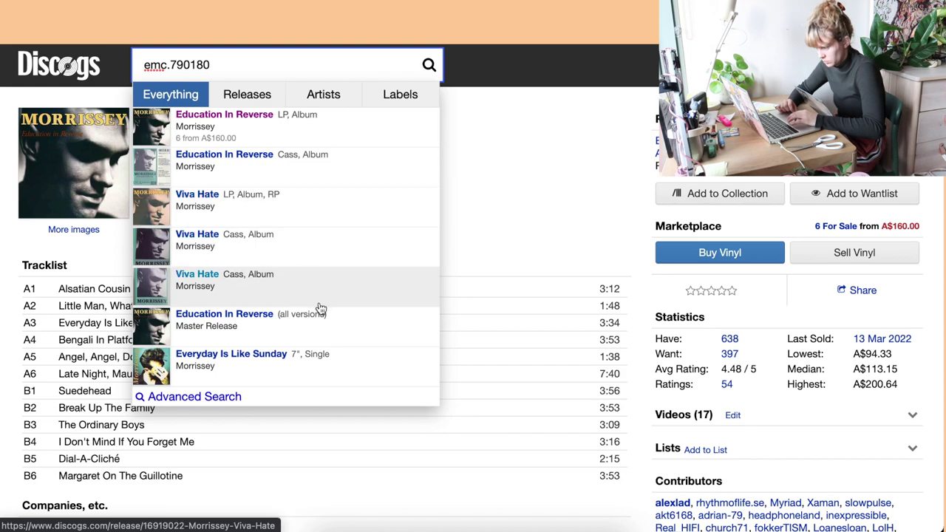
click(313, 205)
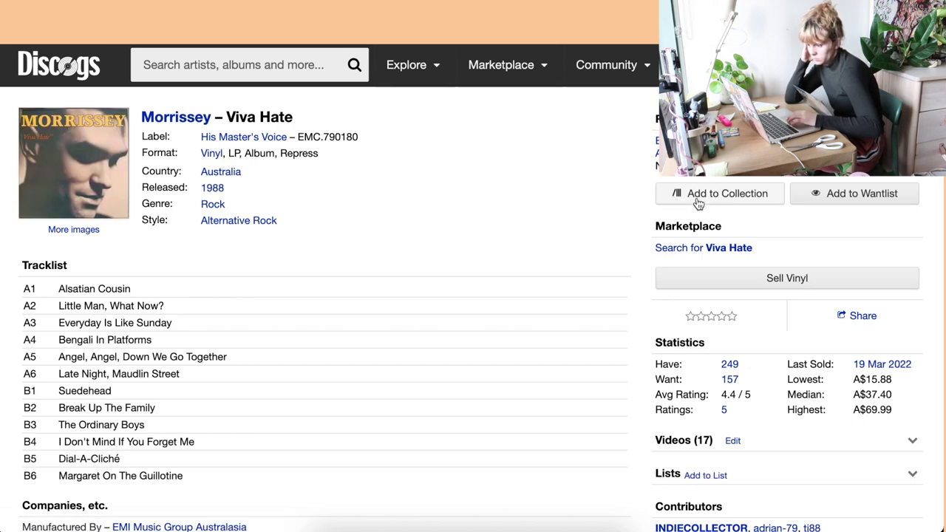
Step: Add the Viva Hate repress to the collection and open the November Spawned A Monster master release by searching for 12pop 1623
click(699, 196)
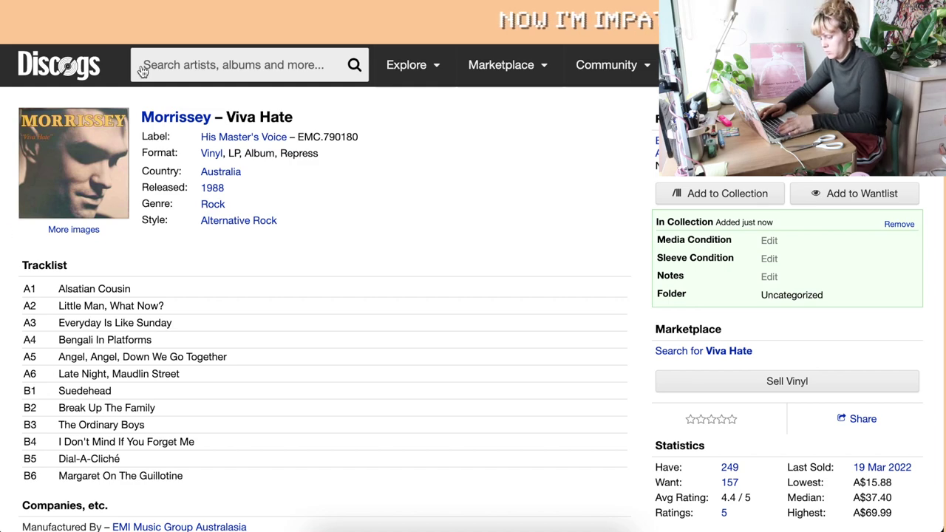
click(172, 66)
text(12pop)
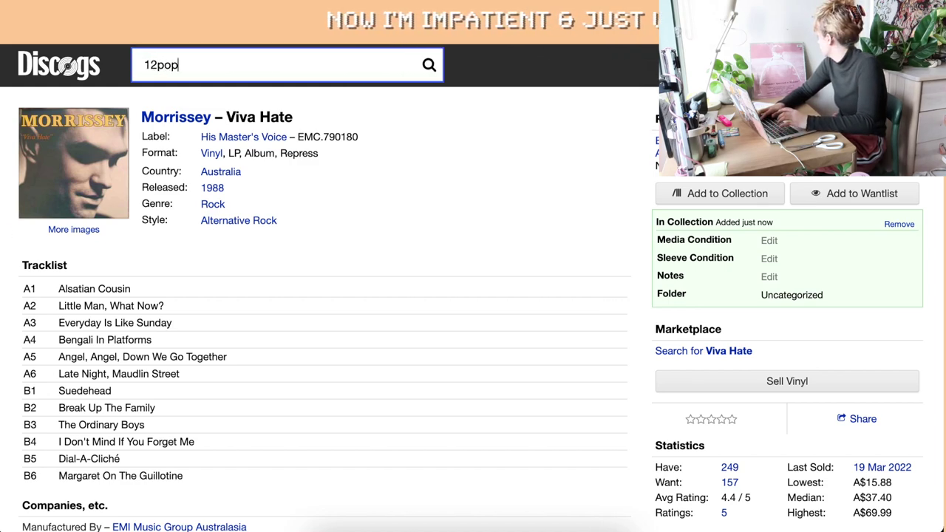
text( 1623)
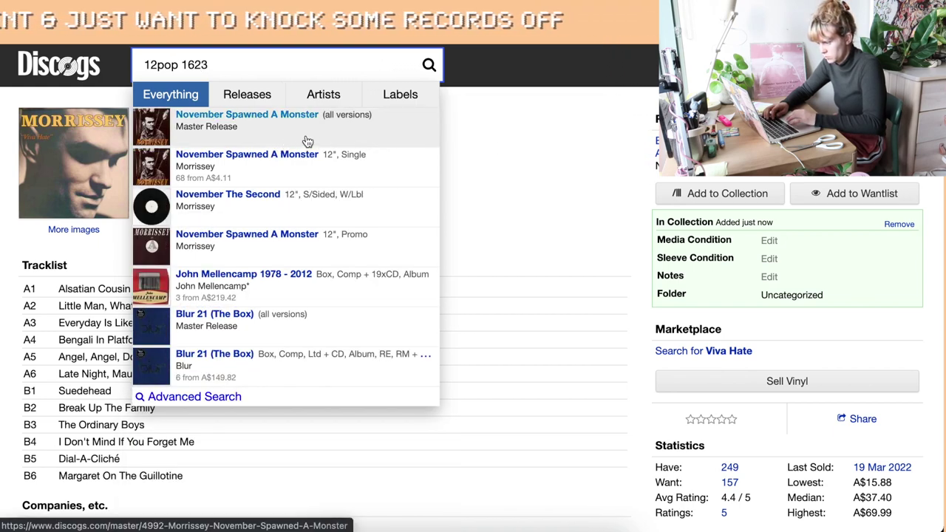
click(302, 139)
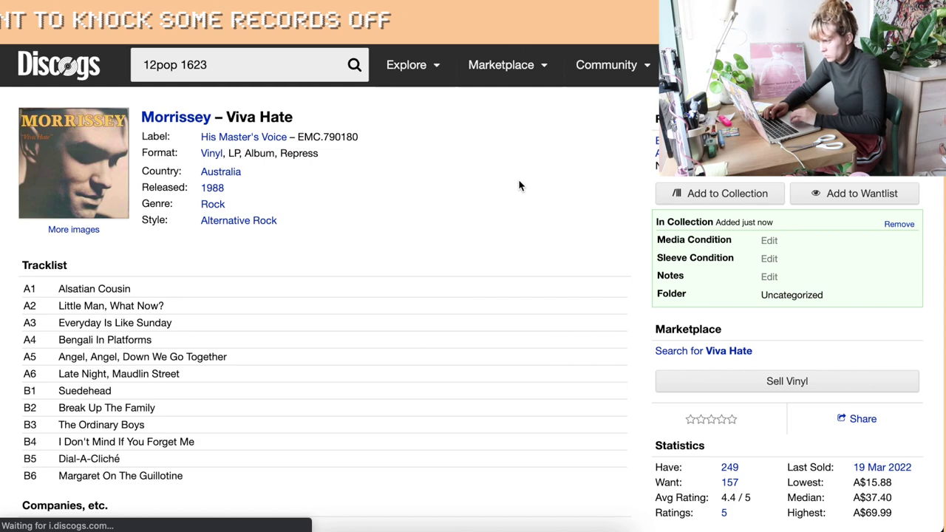
Step: Narrow the November Spawned A Monster versions to 12pop 1623 and add the 1990 UK 12-inch single to the collection
scroll(519, 186, down, 10)
scroll(528, 185, up, 6)
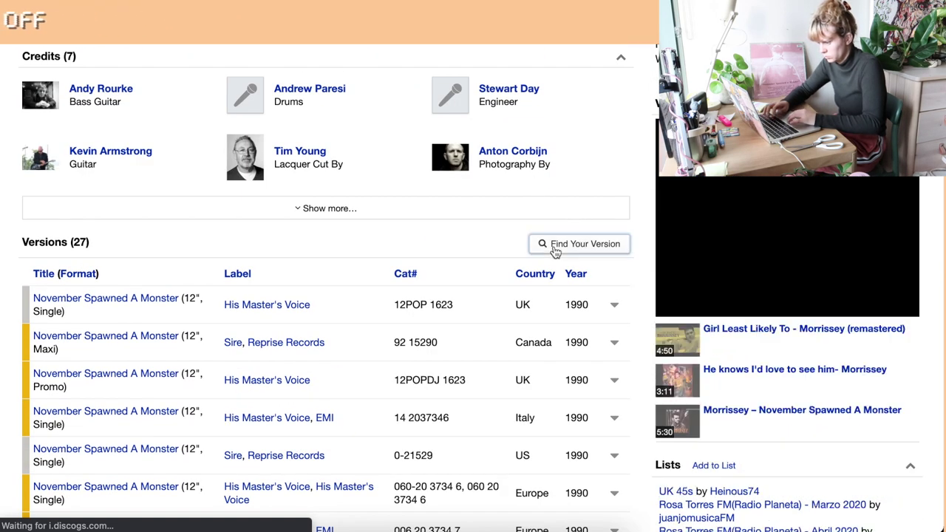
click(609, 235)
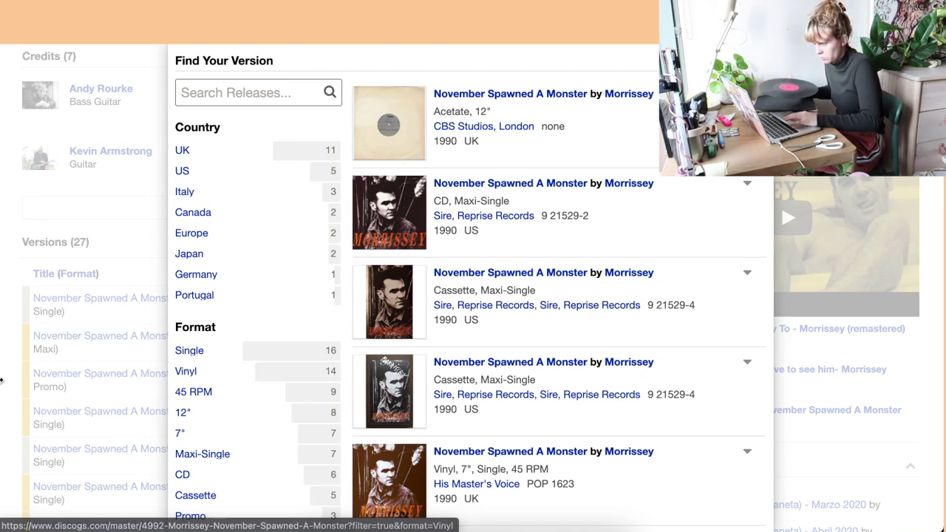
click(188, 92)
text(12)
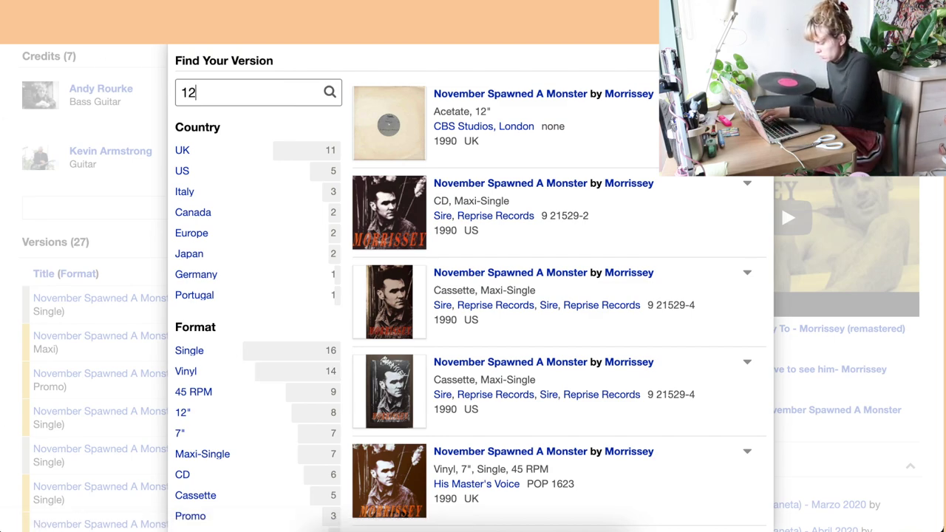
text(pop)
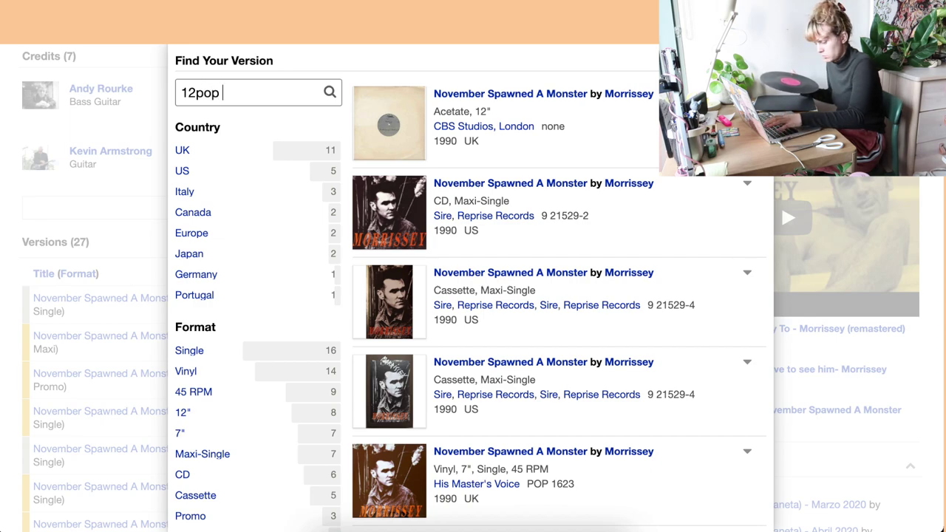
text( 1623)
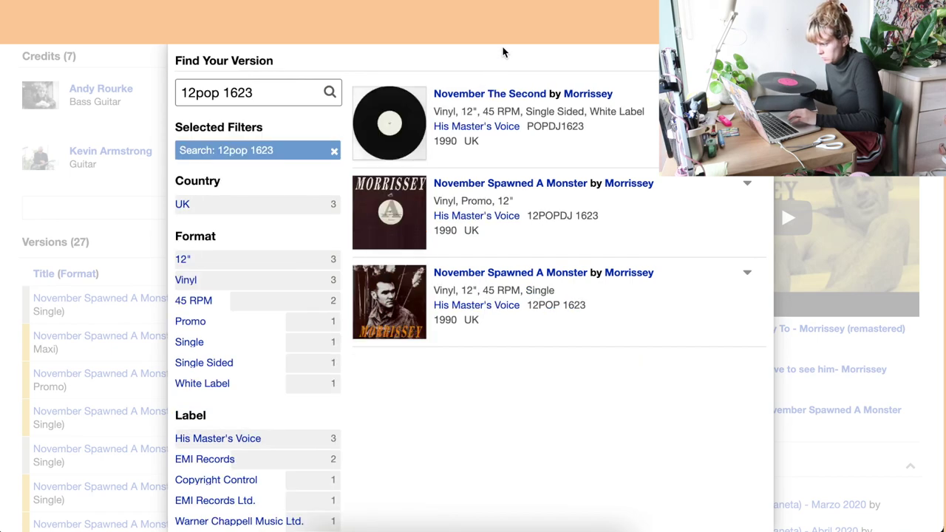
click(492, 274)
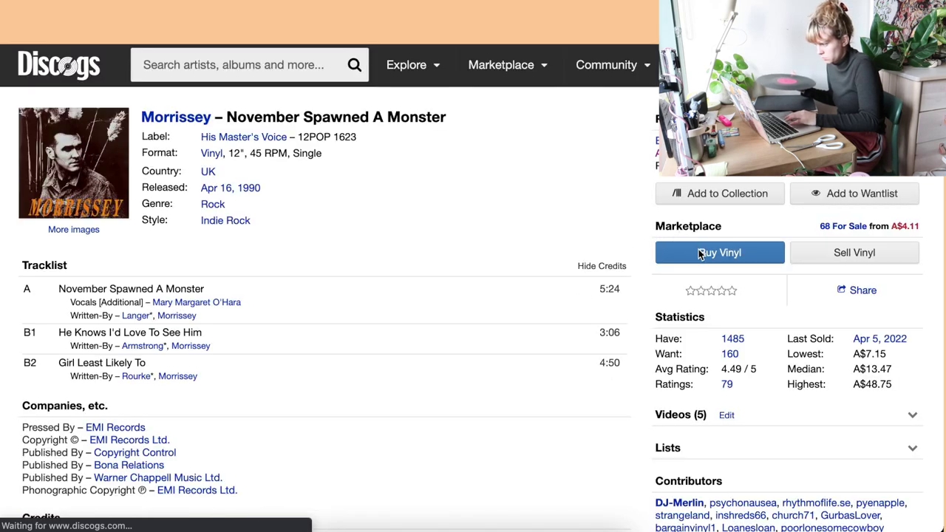
click(718, 193)
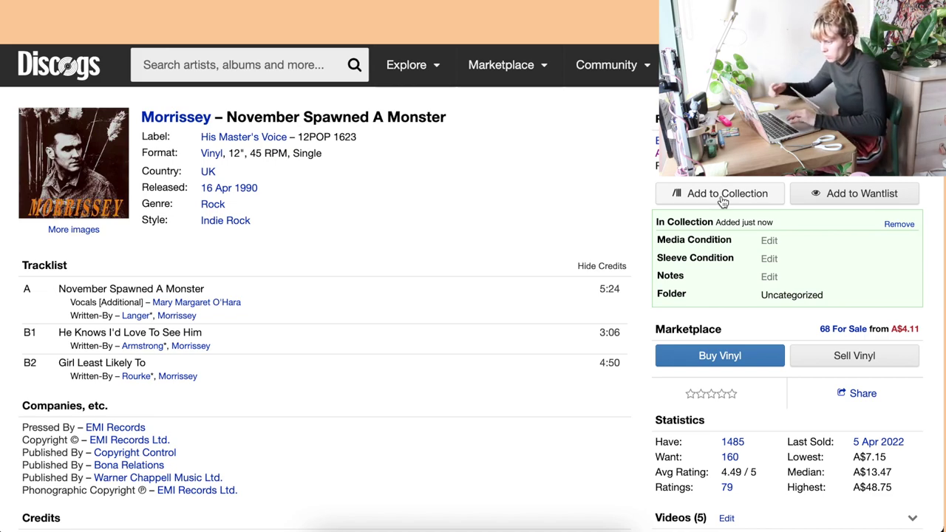
click(275, 64)
text(3)
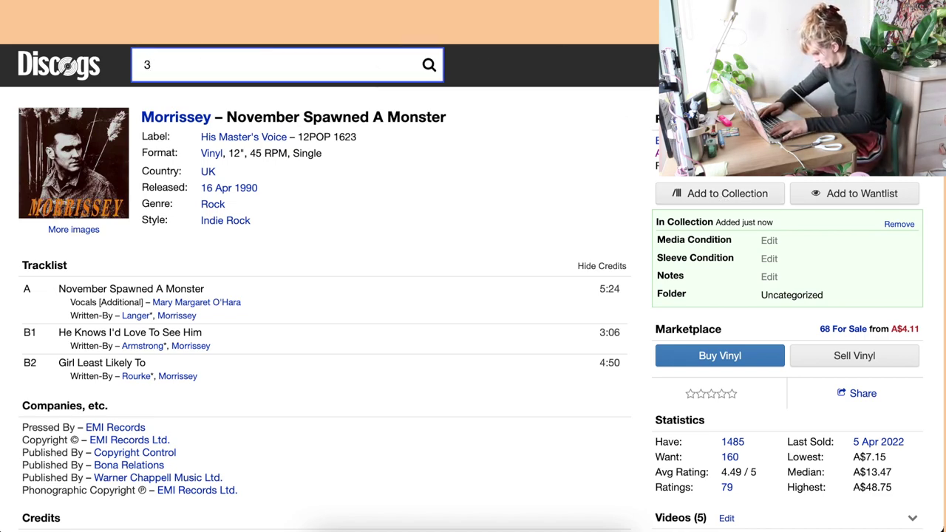
text(331)
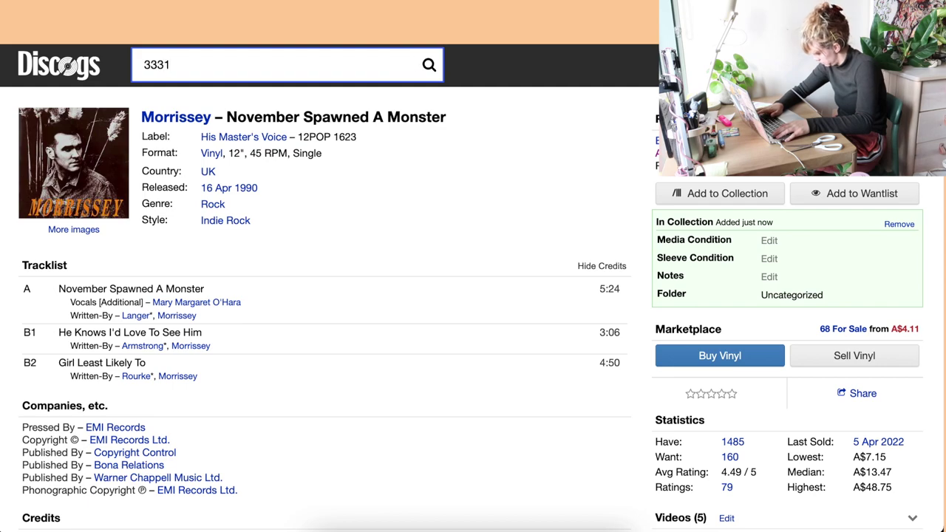
text(000004)
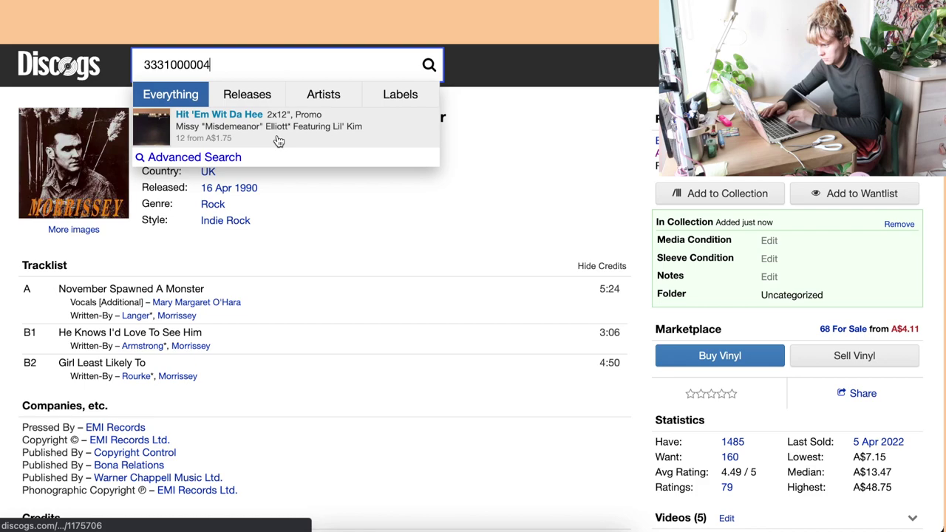
click(279, 141)
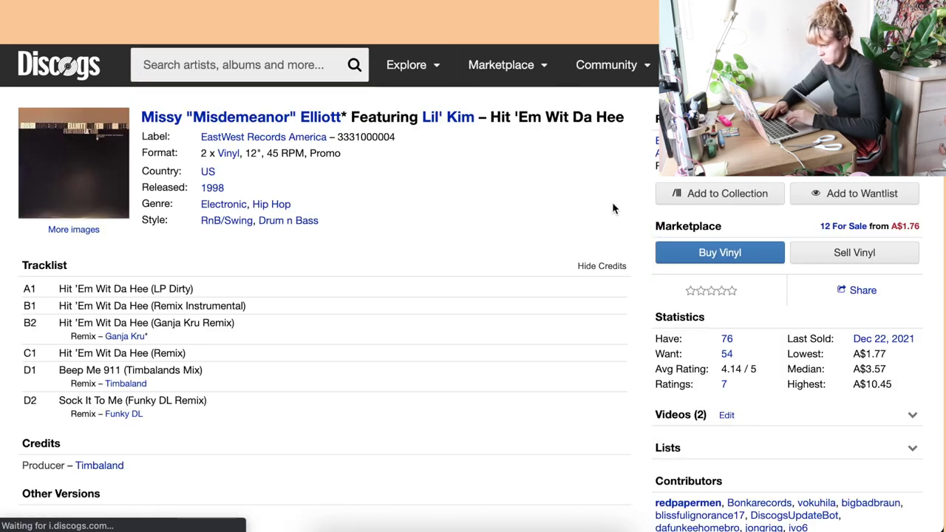
click(714, 195)
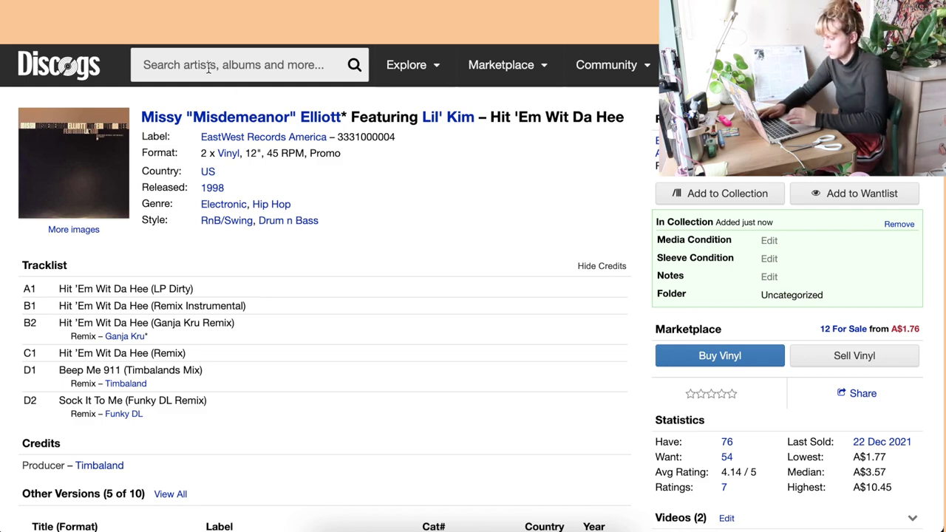
click(260, 65)
text(0)
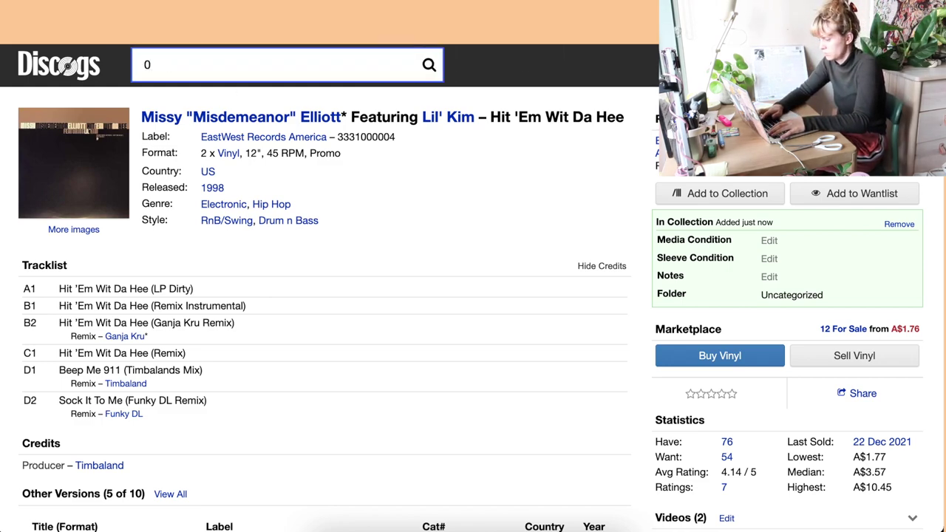
text(88)
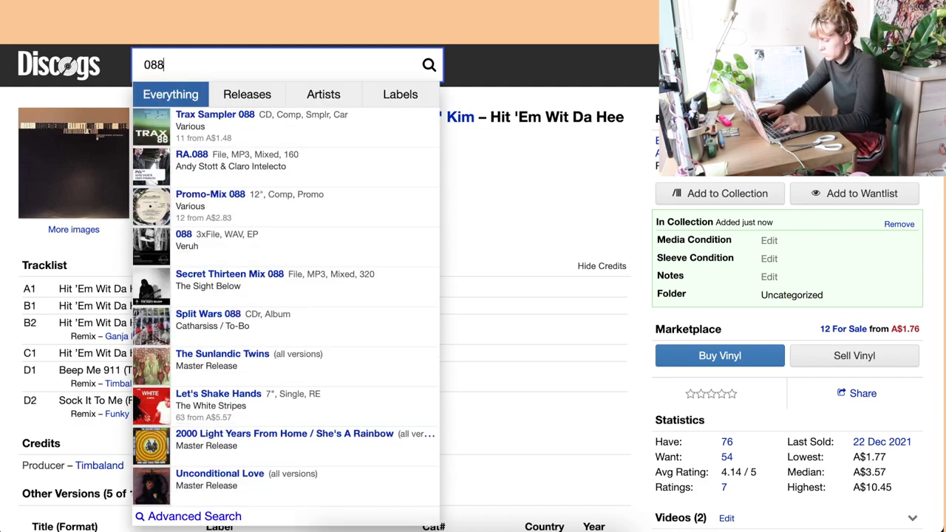
text(6)
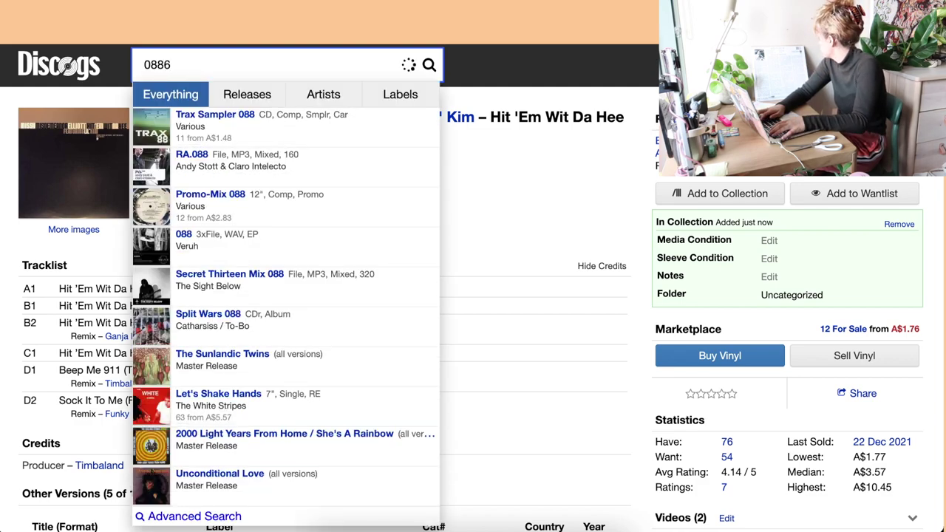
text(97664)
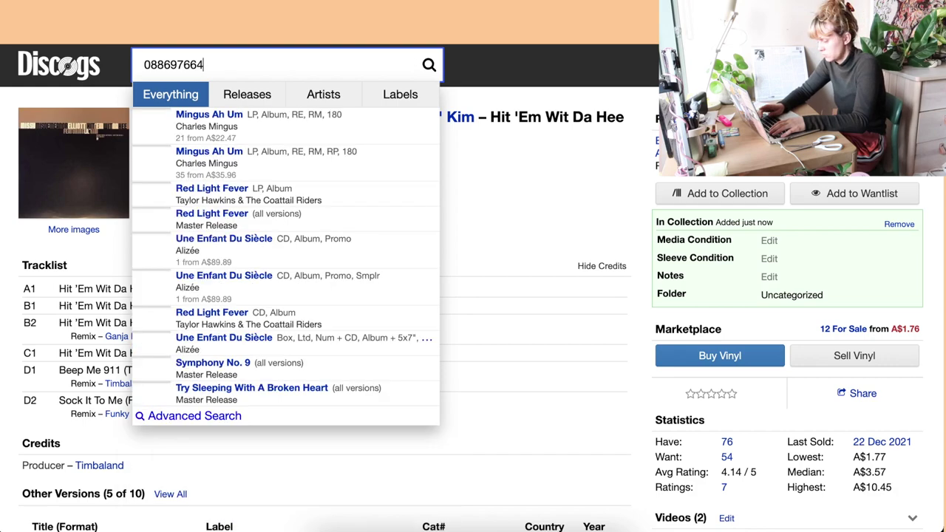
text(87)
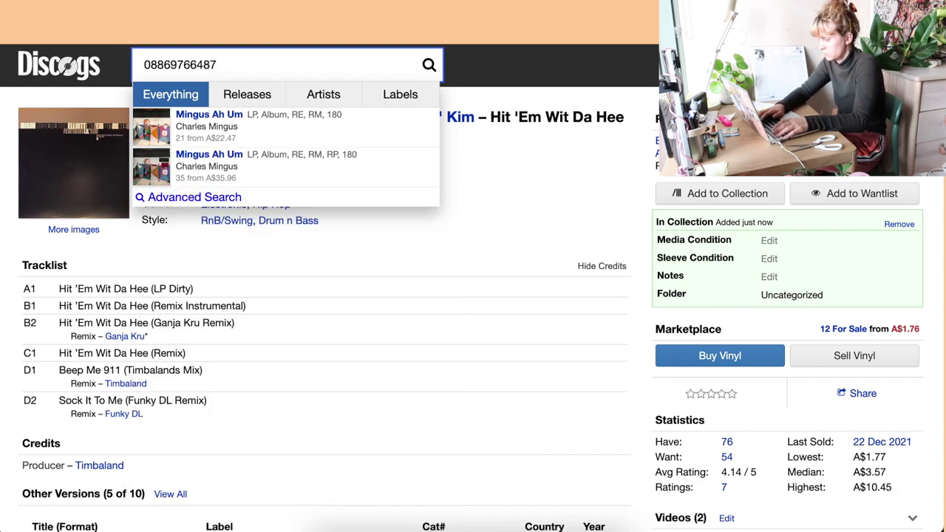
text(18)
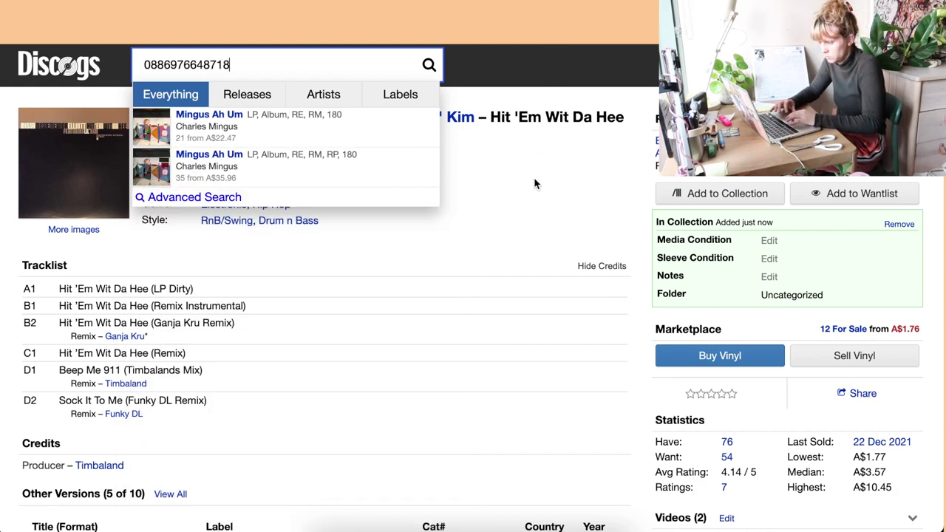
right_click(314, 116)
click(340, 123)
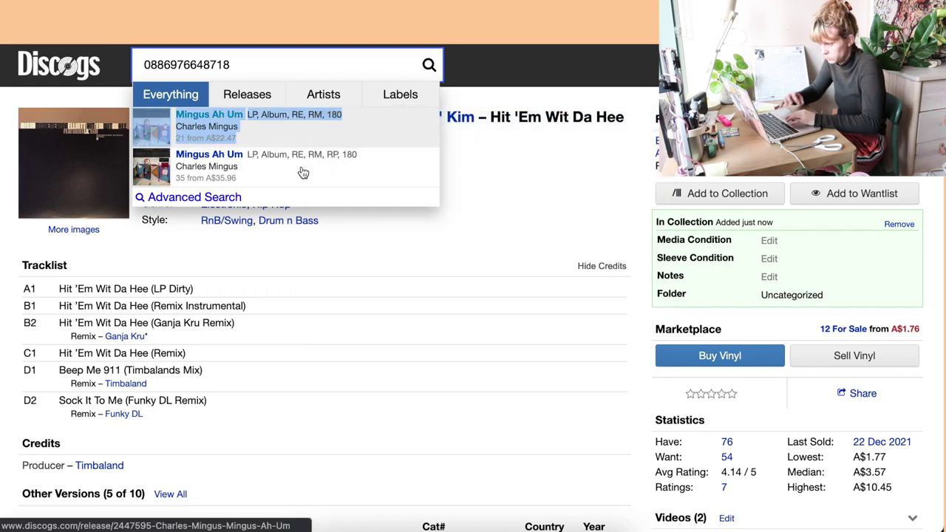
right_click(304, 166)
click(340, 173)
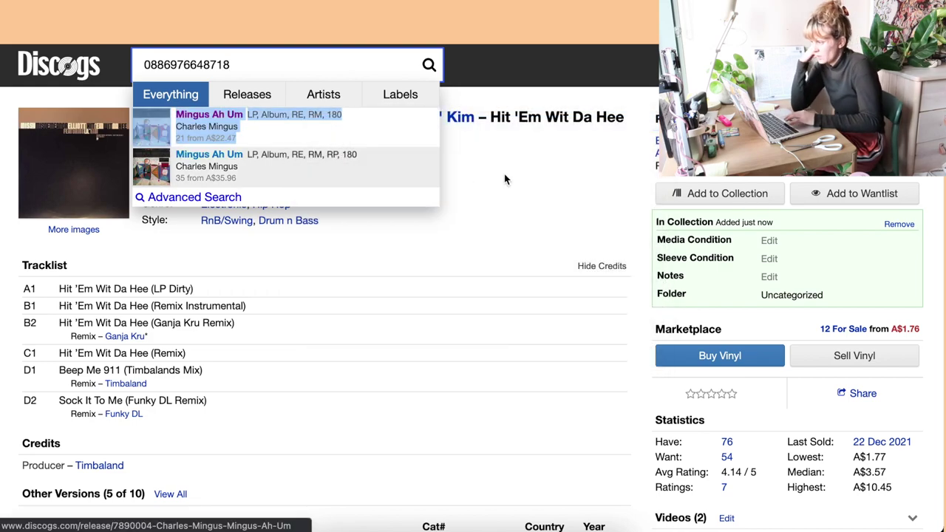
Step: Compare the 2010 and 2015 European pressings of Mingus Ah Um and add the March 2010 reissue to the collection
key(ctrl+Tab)
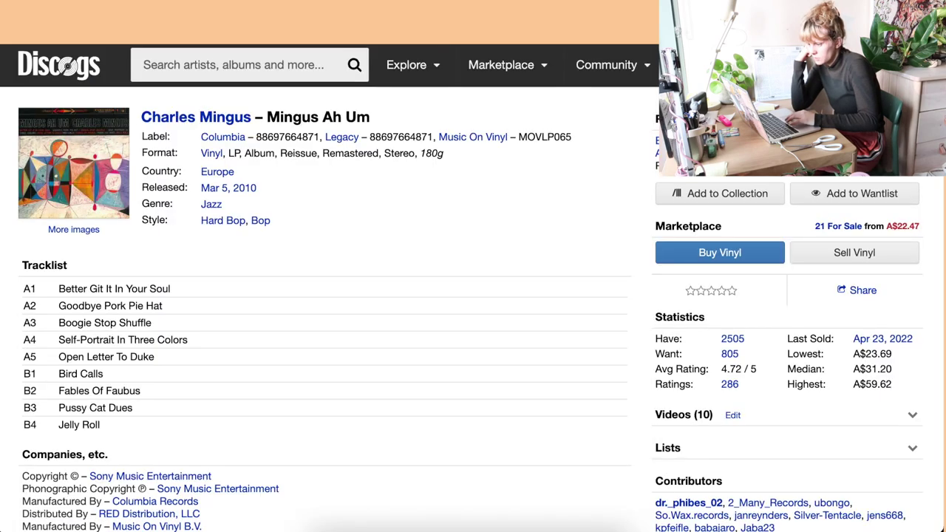
key(ctrl+Tab)
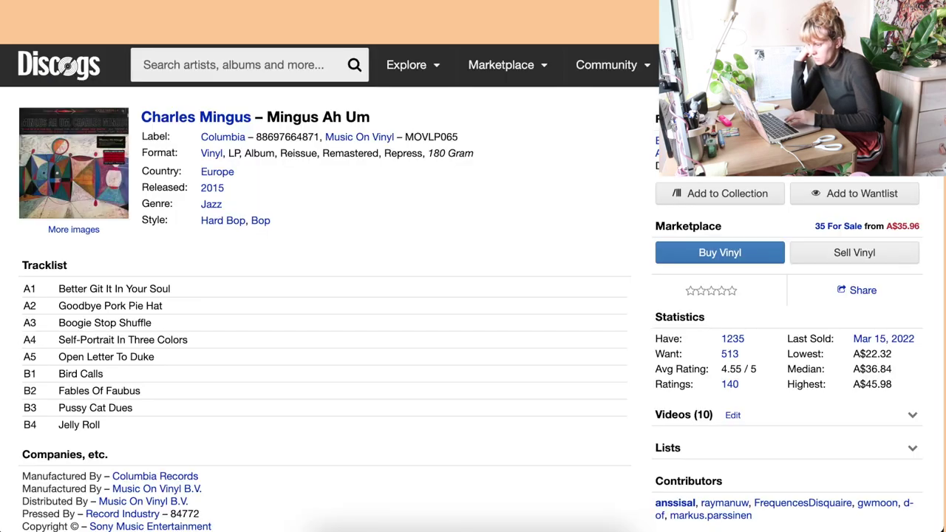
key(ctrl+Tab)
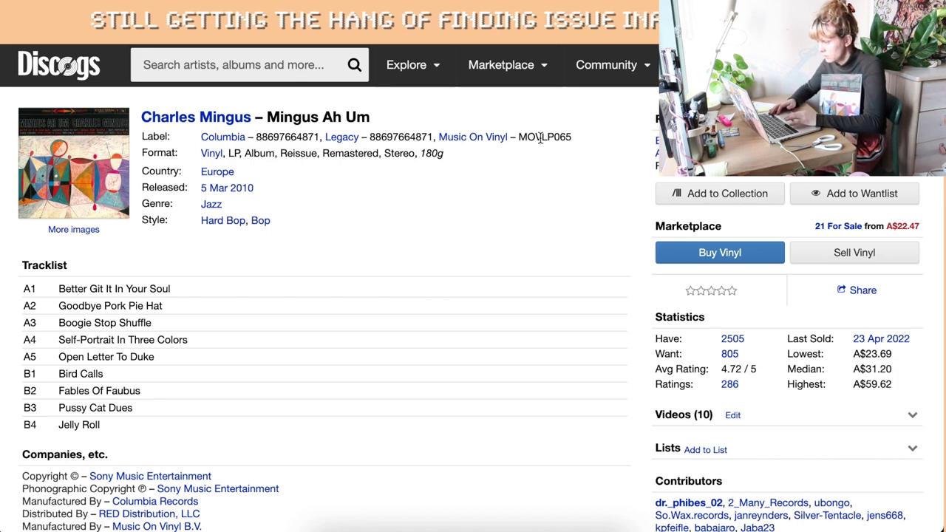
click(708, 197)
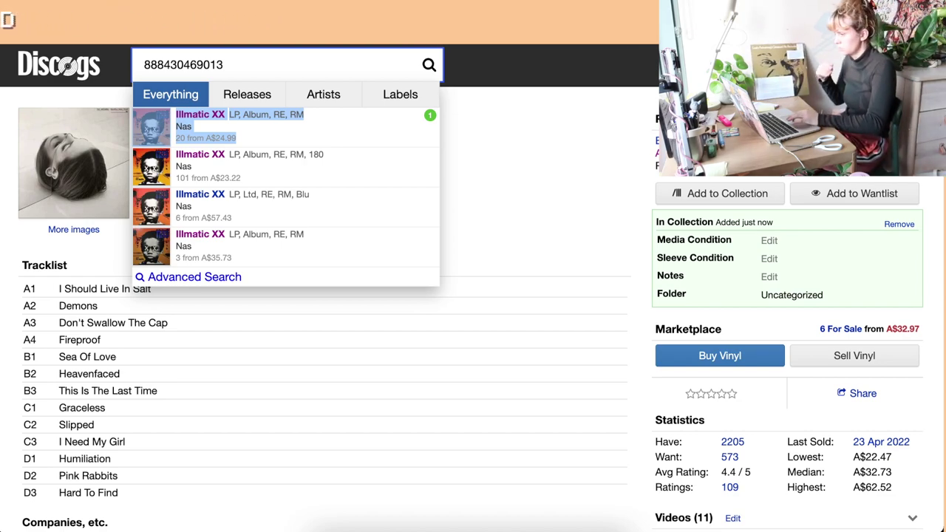
Step: Search for brunswick bl 754169 and open the master release of Louis Armstrong's Greatest Hits Recorded Live
key(super+a)
text(bru)
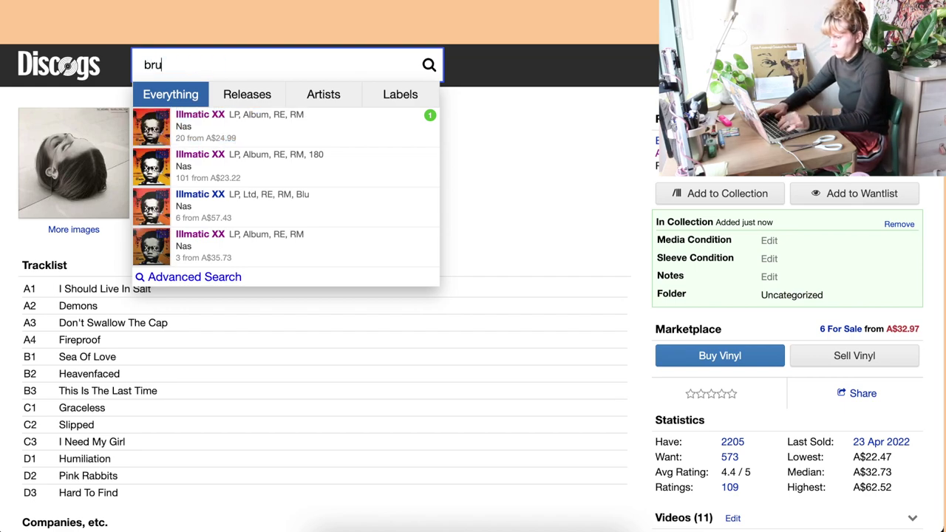
text(nswick)
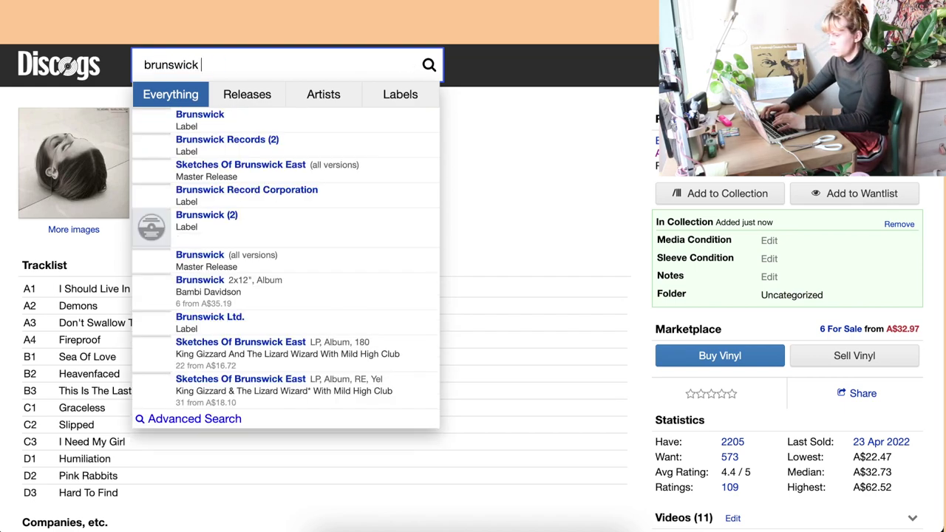
text( bl )
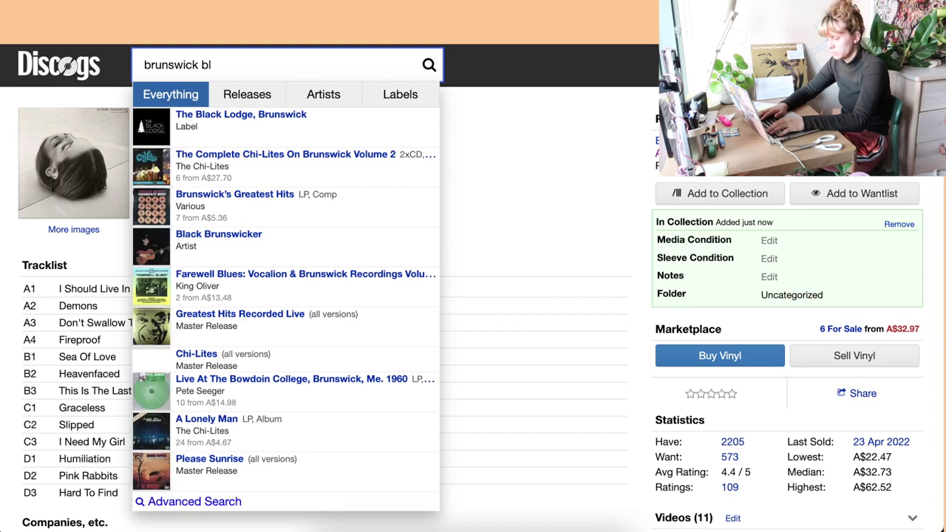
text(75)
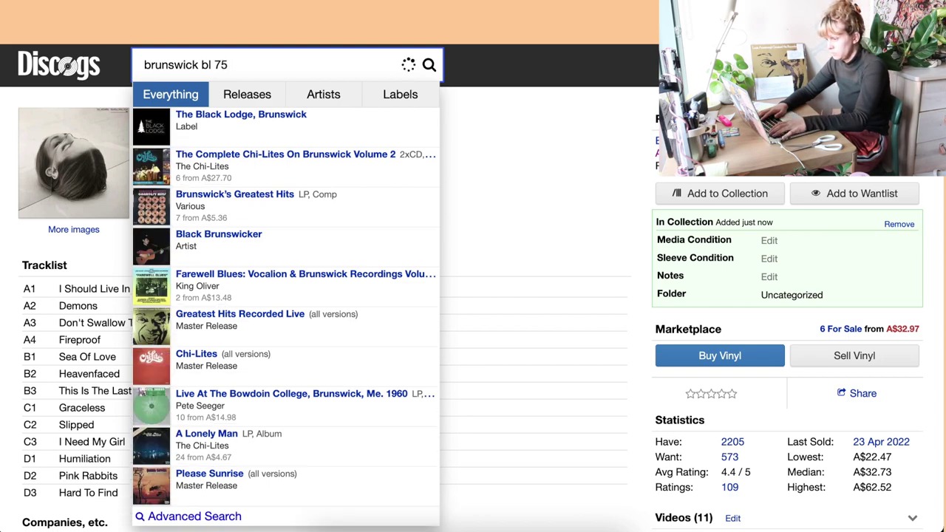
text(4)
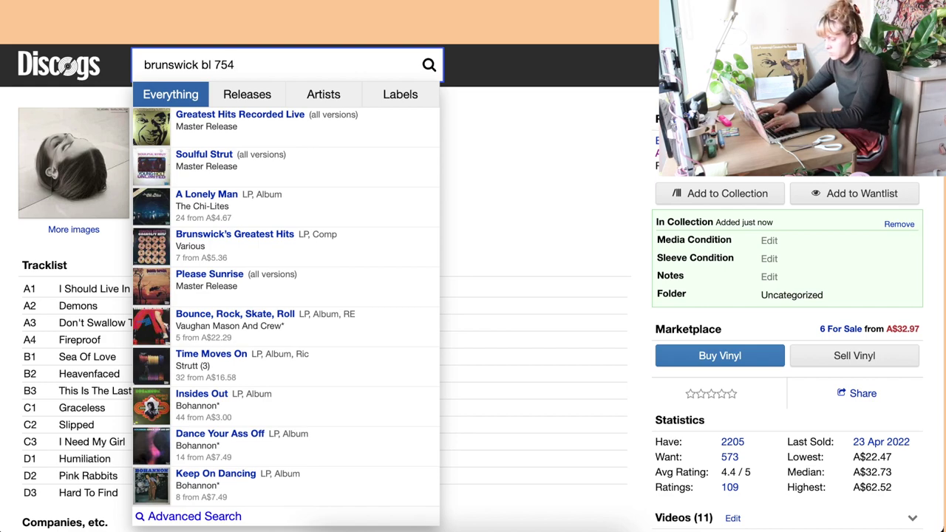
text(169)
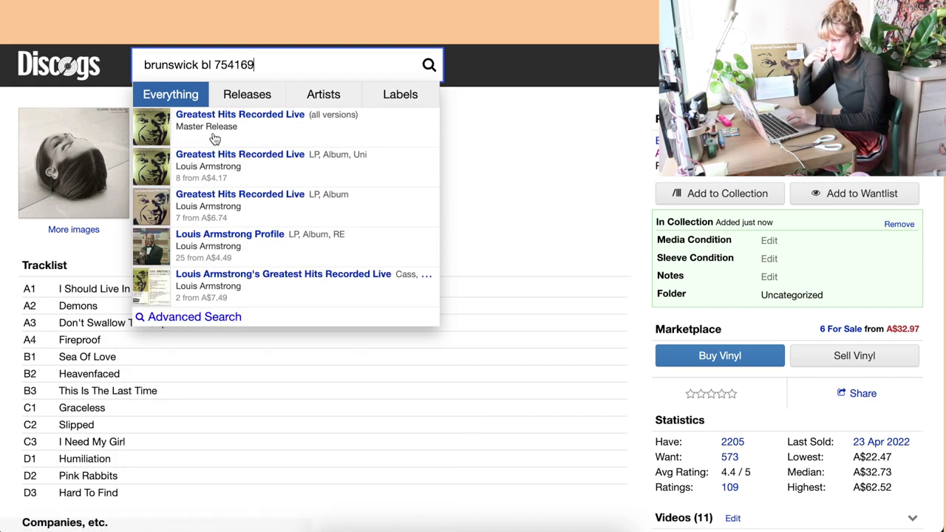
click(244, 120)
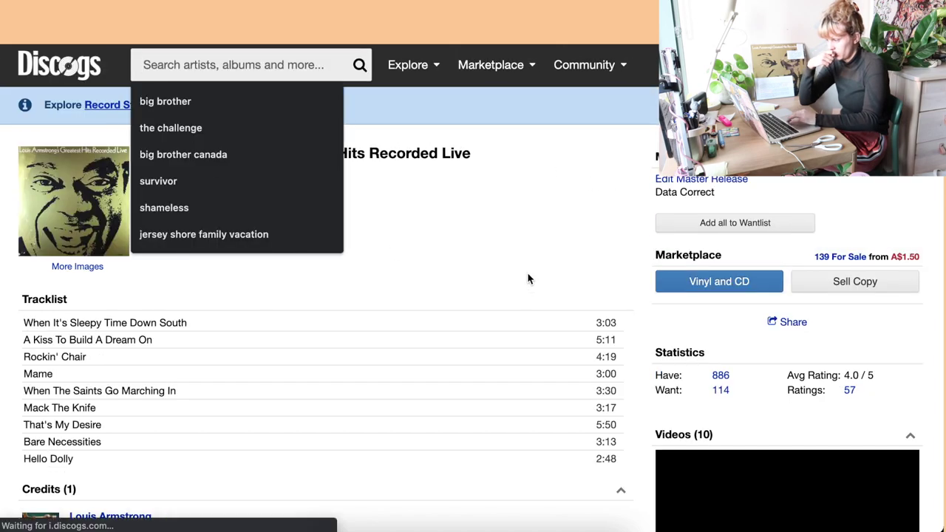
Step: Open the version finder for the Greatest Hits Recorded Live master release and look over its country and format filters
scroll(548, 215, down, 5)
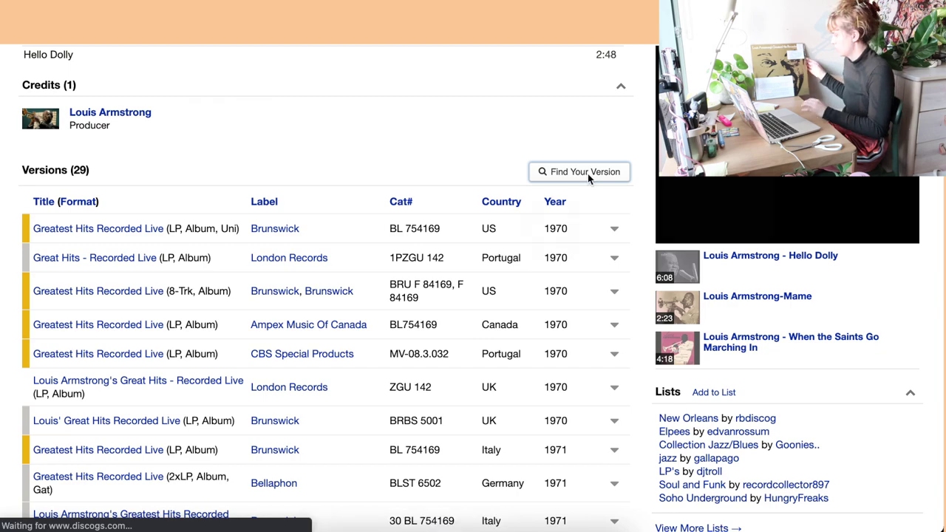
click(587, 173)
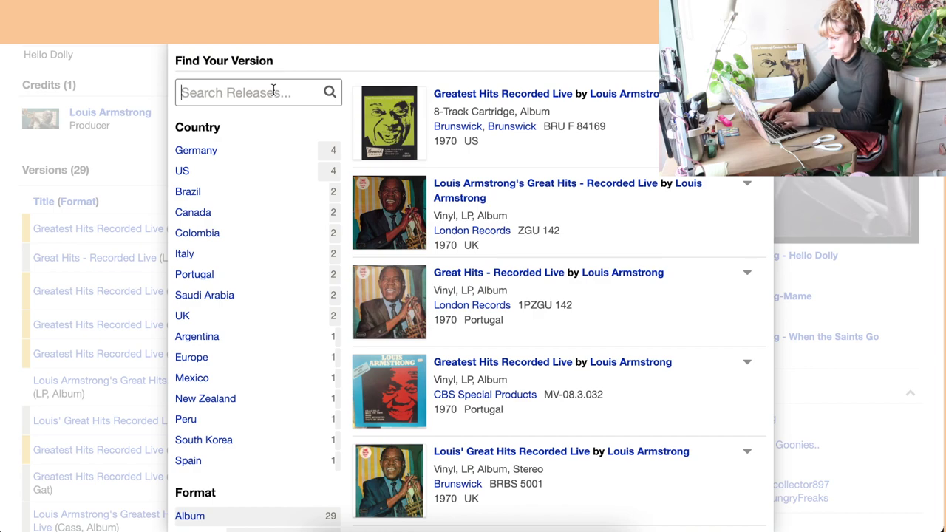
scroll(285, 432, down, 1)
scroll(284, 431, down, 5)
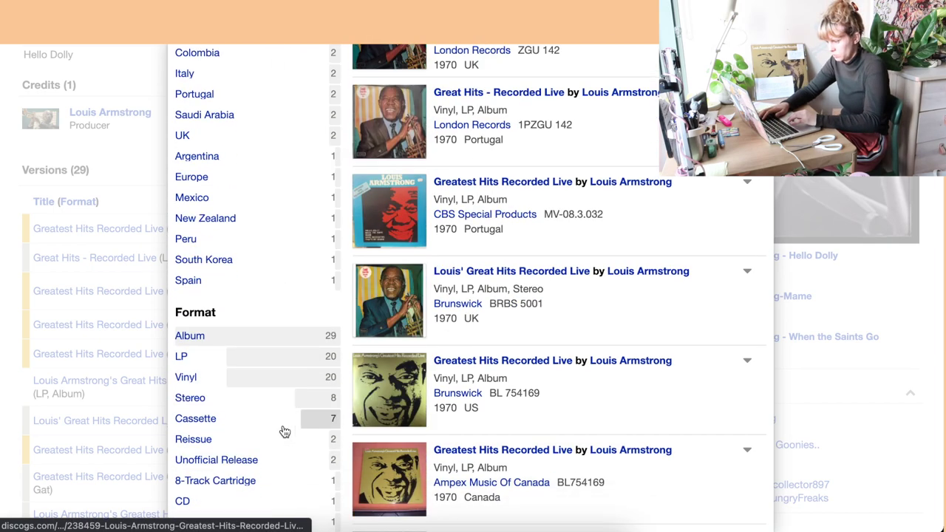
scroll(260, 295, up, 5)
Step: Filter the versions by brunswick bl 754169 and add the 1970 US Brunswick LP of Greatest Hits Recorded Live to the collection
click(287, 95)
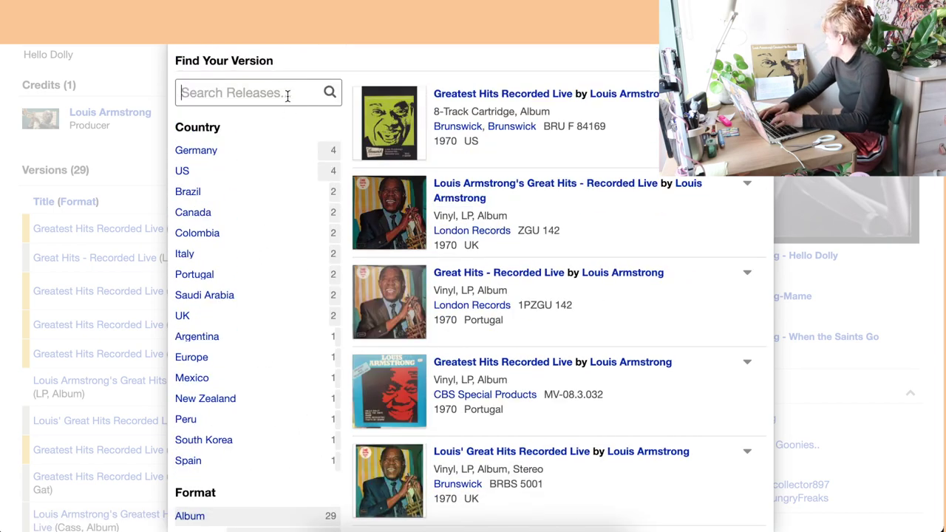
text(brunsiwc)
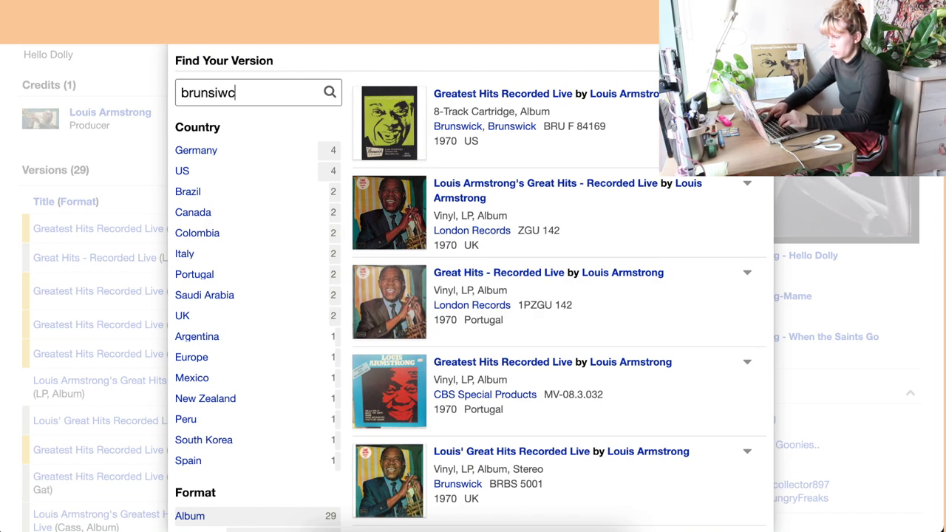
key(BackSpace)
key(BackSpace)
key(BackSpace)
text(wick bl 754)
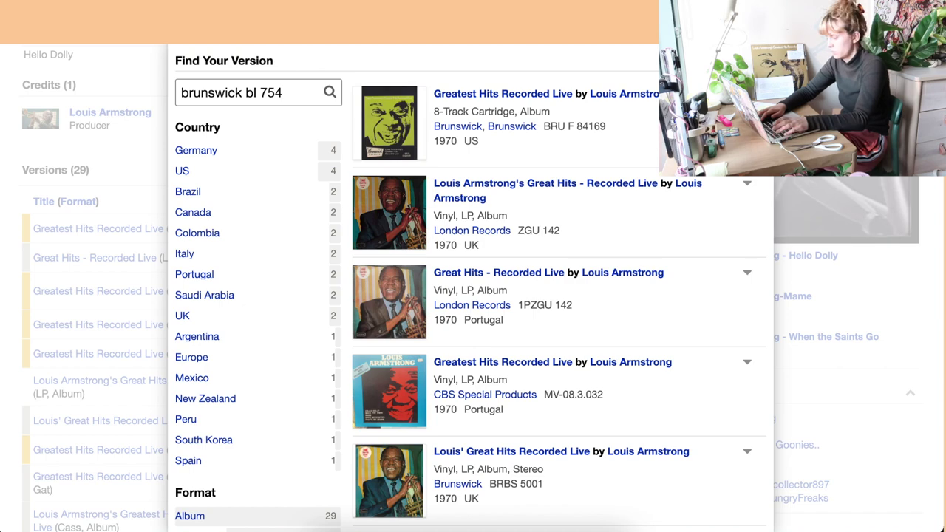
text(169)
key(Return)
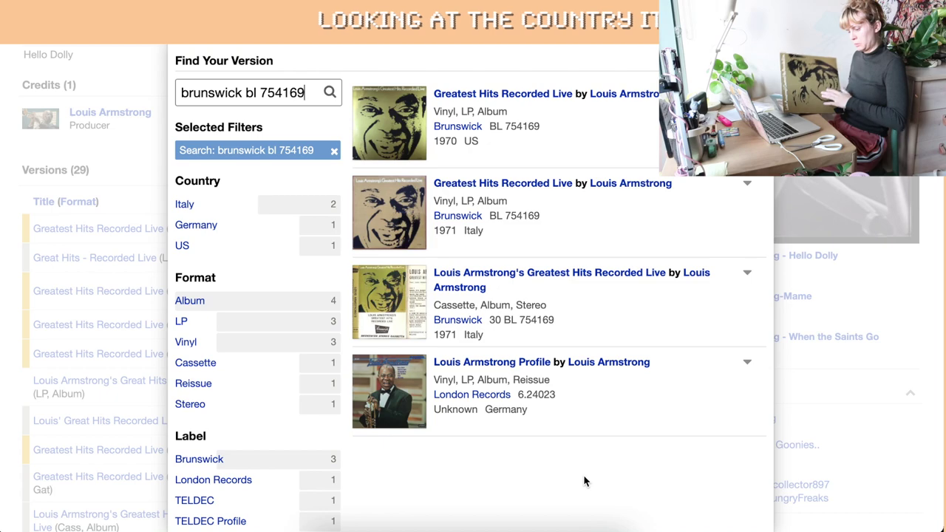
click(465, 97)
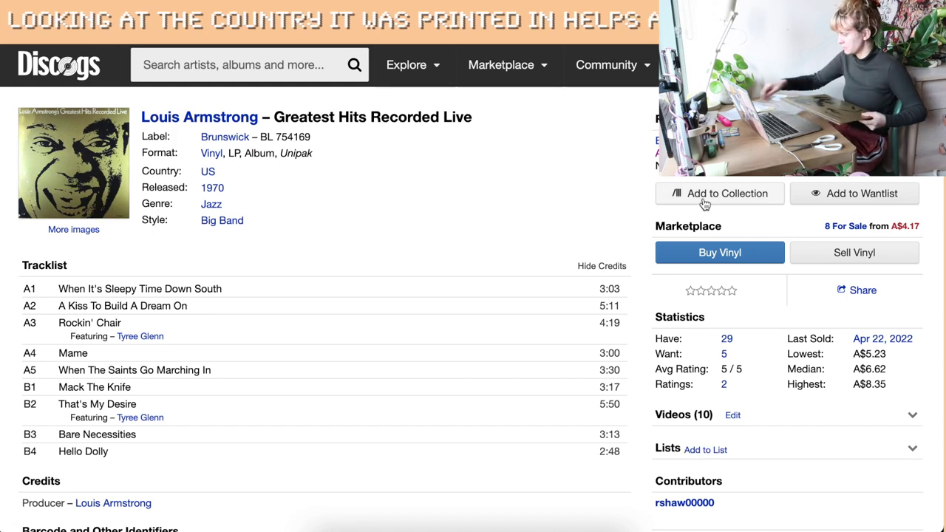
click(705, 194)
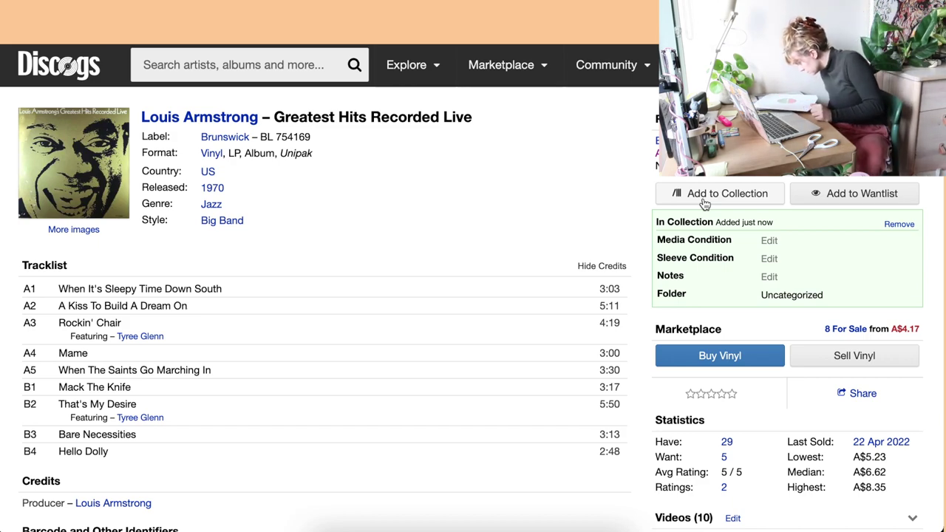
click(298, 66)
text(8122)
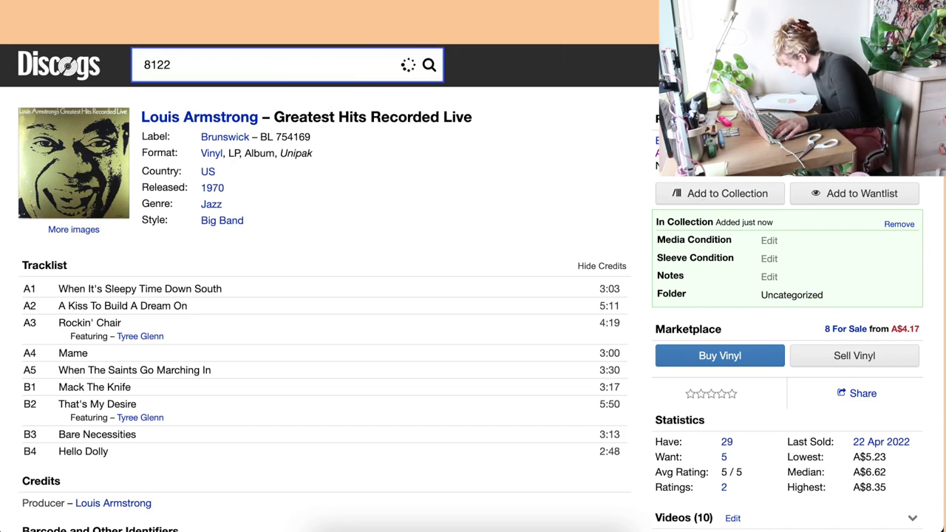
text(-796)
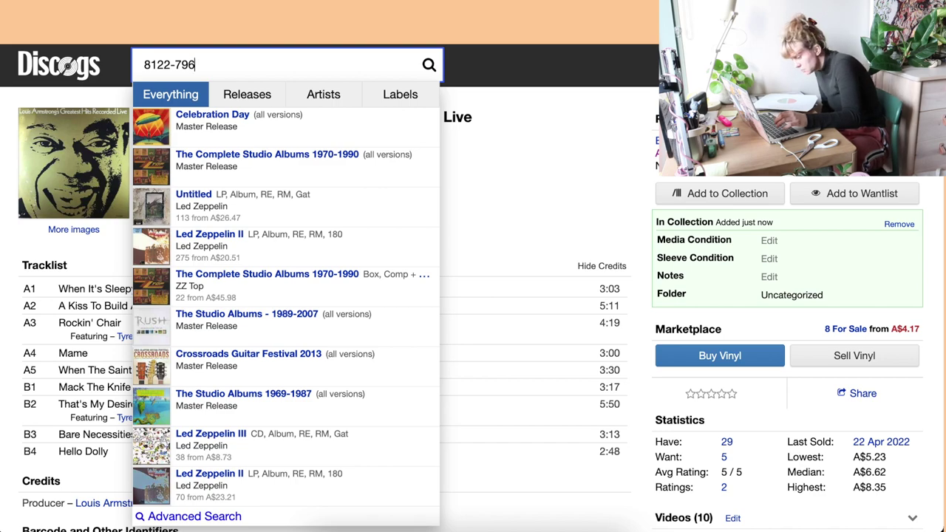
text(57-)
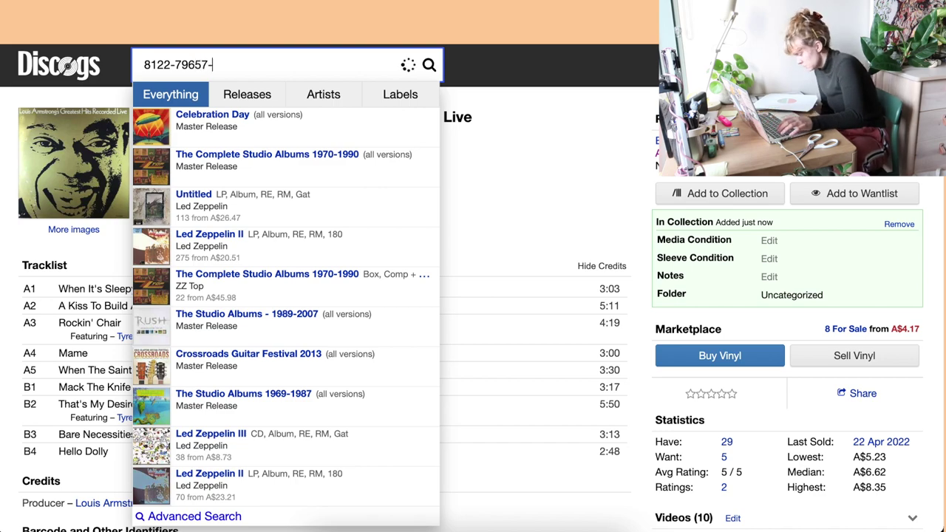
text(7)
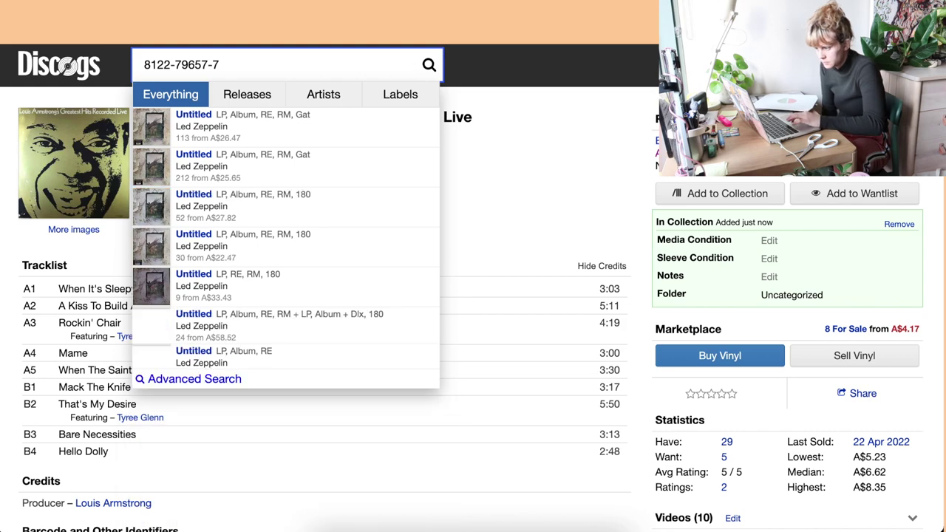
click(339, 121)
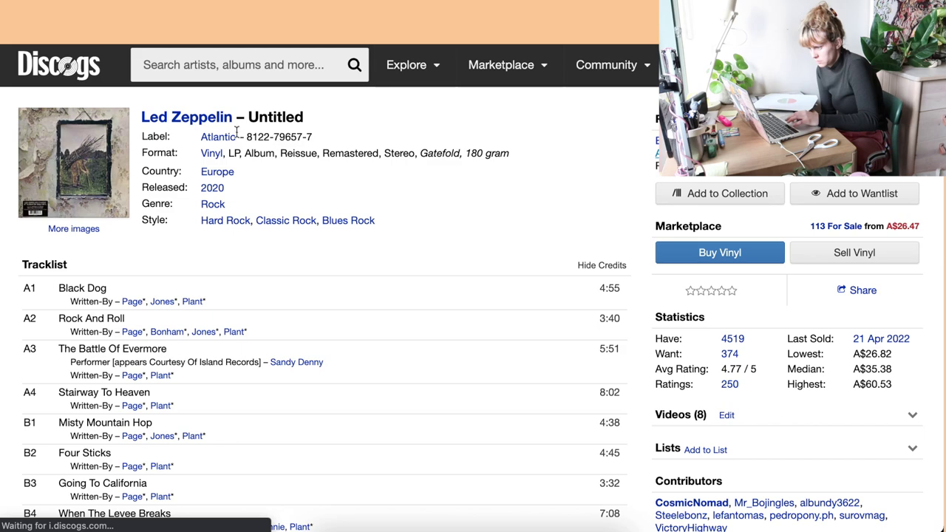
Step: Open the master release of Led Zeppelin's Untitled and switch it to the Master Release Beta Version
drag(247, 137, 313, 138)
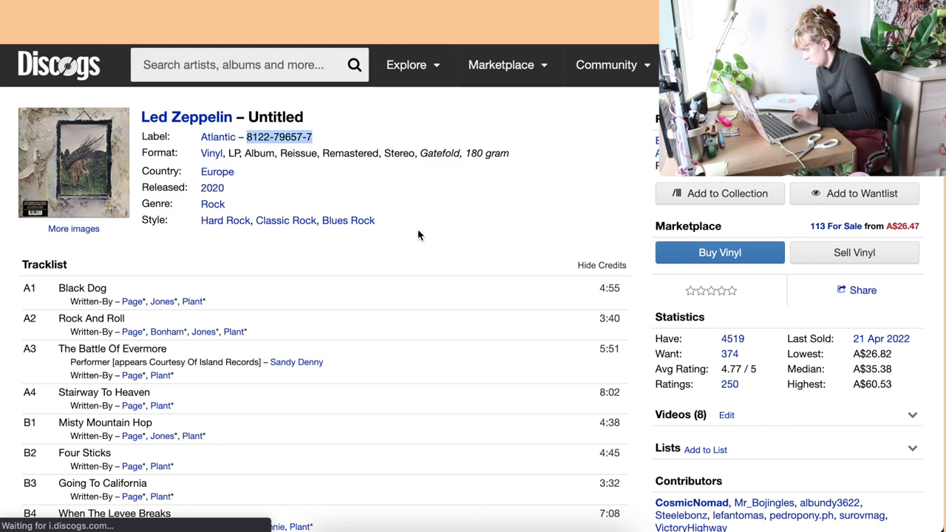
scroll(418, 235, down, 6)
scroll(418, 235, up, 7)
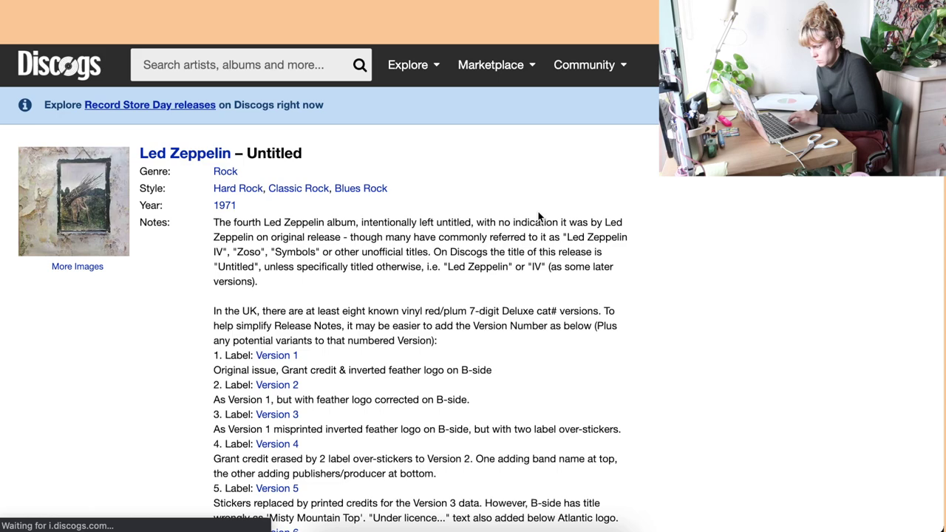
scroll(540, 218, down, 6)
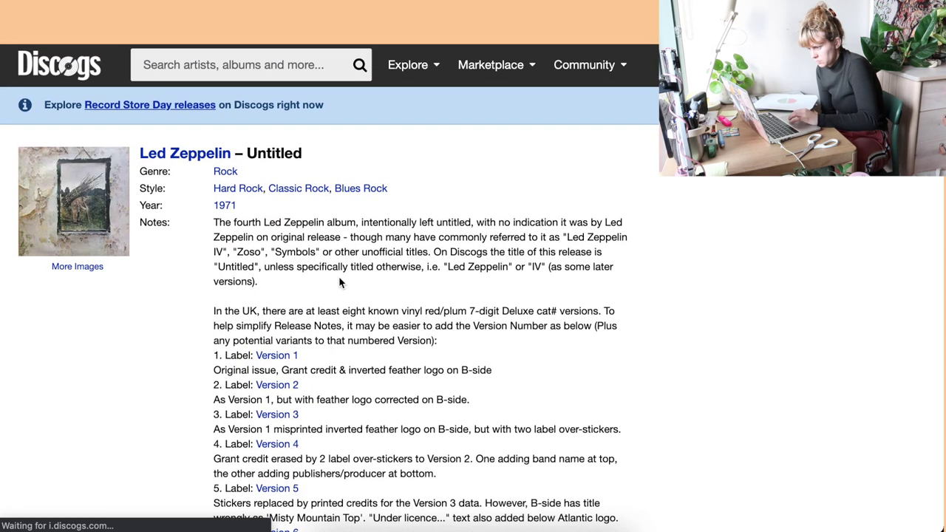
scroll(338, 277, down, 10)
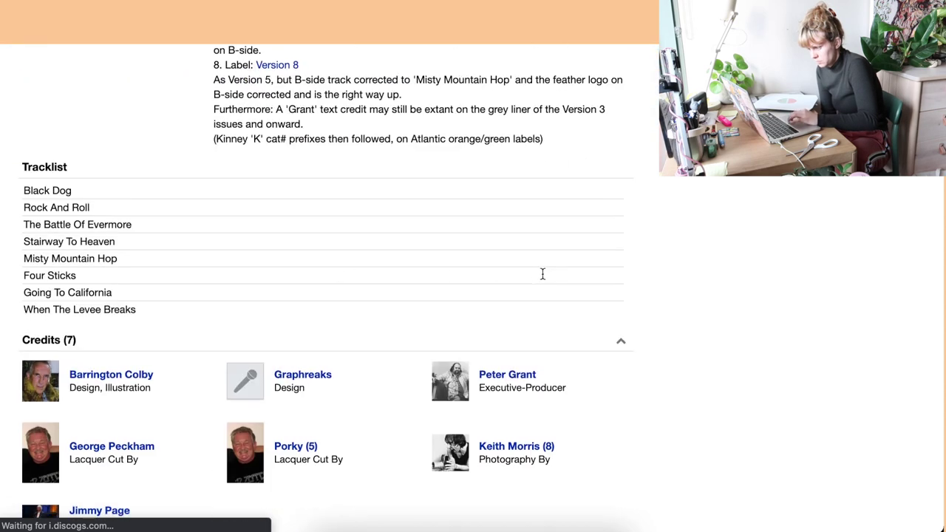
scroll(543, 274, down, 5)
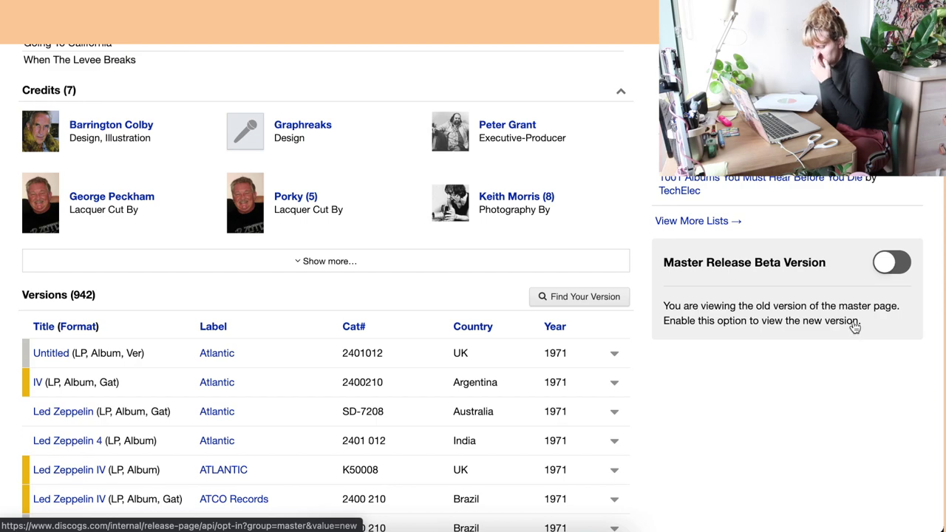
click(854, 324)
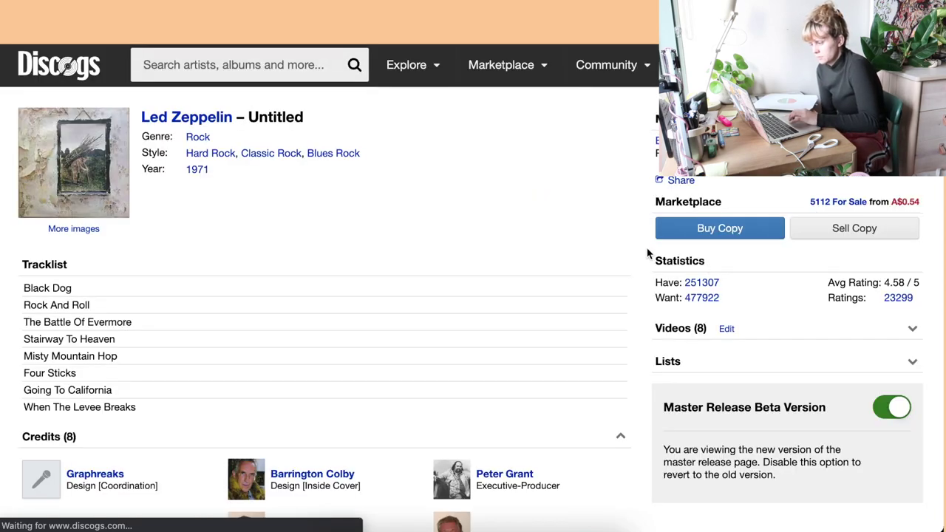
scroll(648, 254, down, 10)
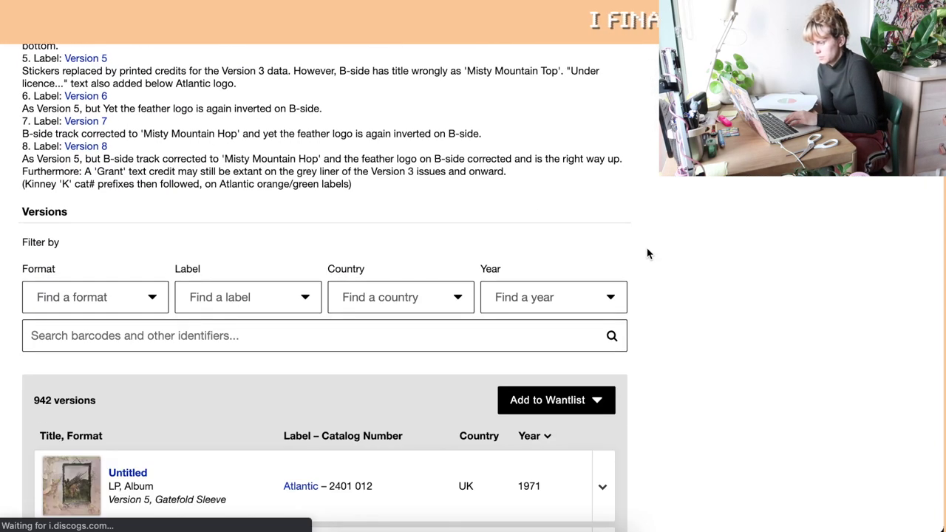
scroll(647, 254, down, 2)
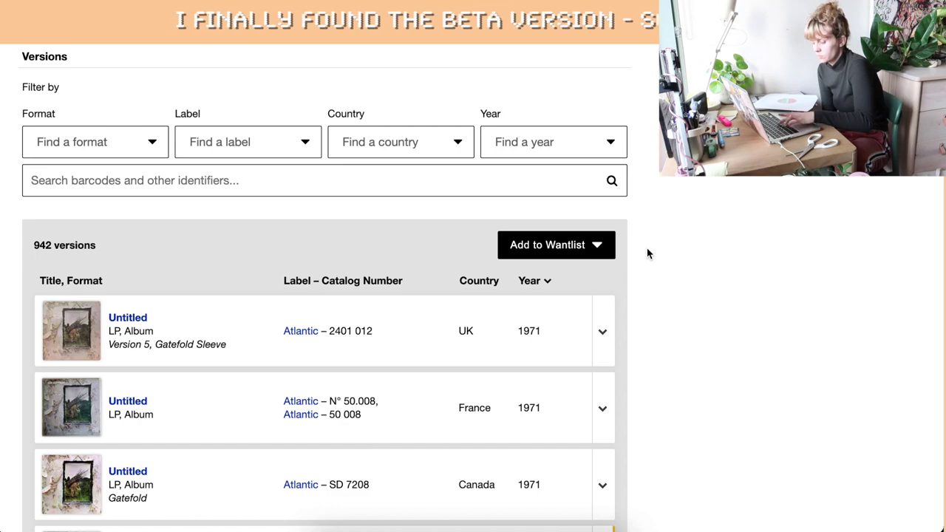
click(204, 177)
text(8)
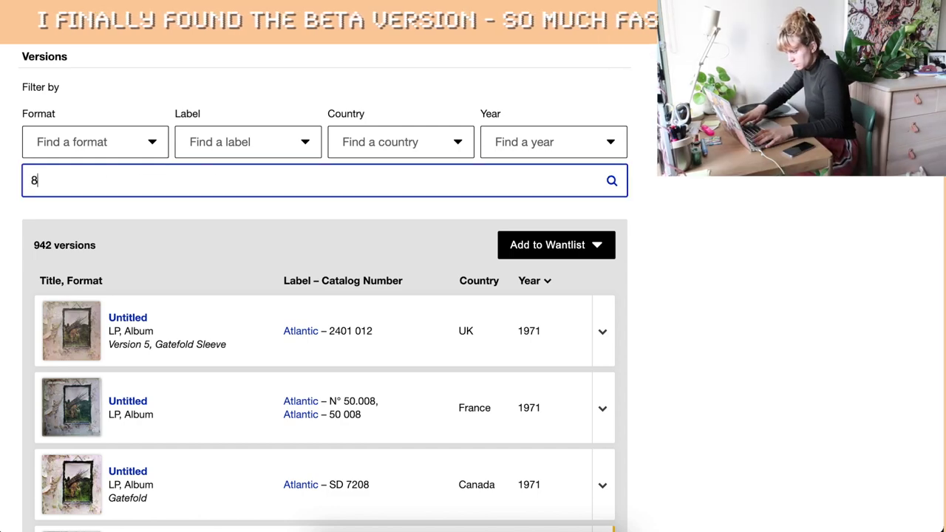
text(122)
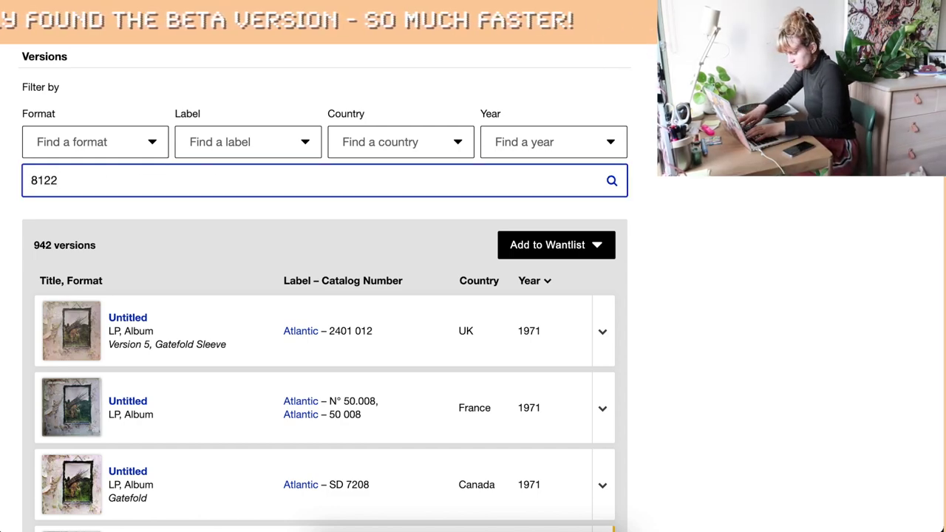
text(-7)
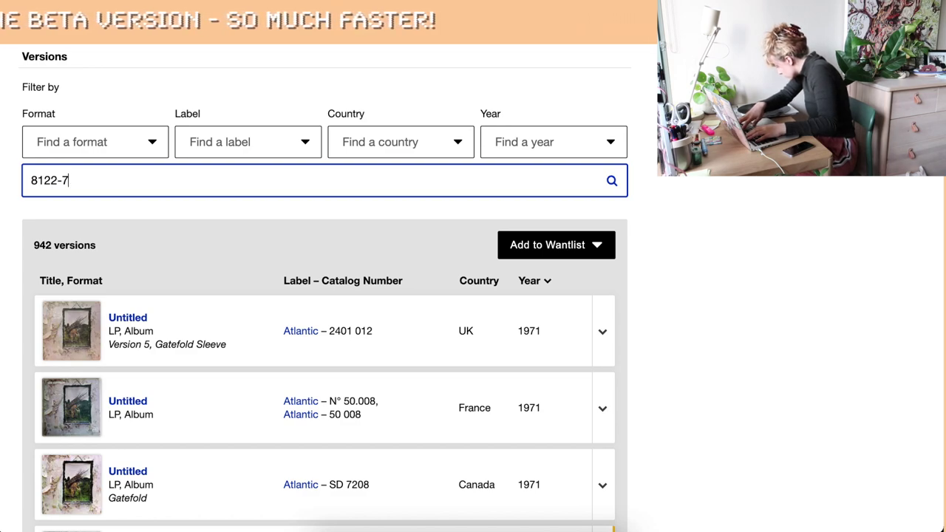
text(9657)
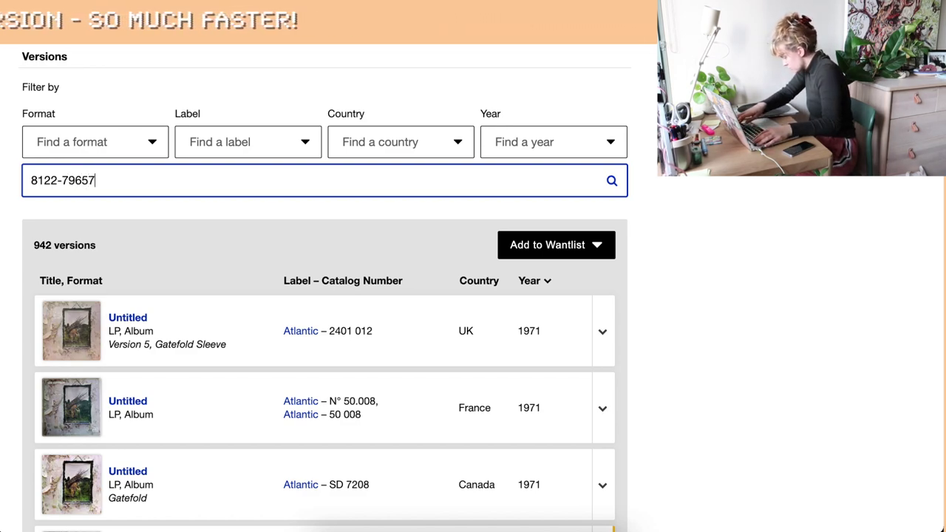
text(-7)
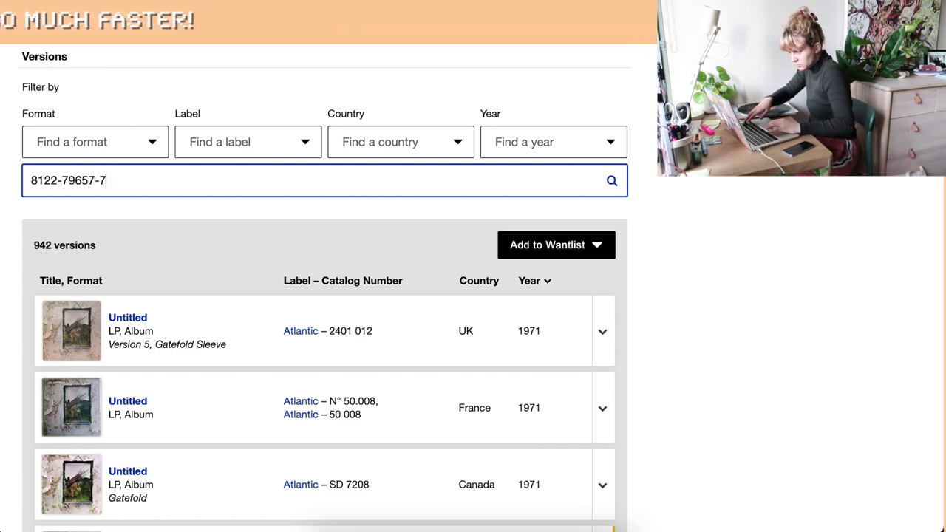
click(612, 181)
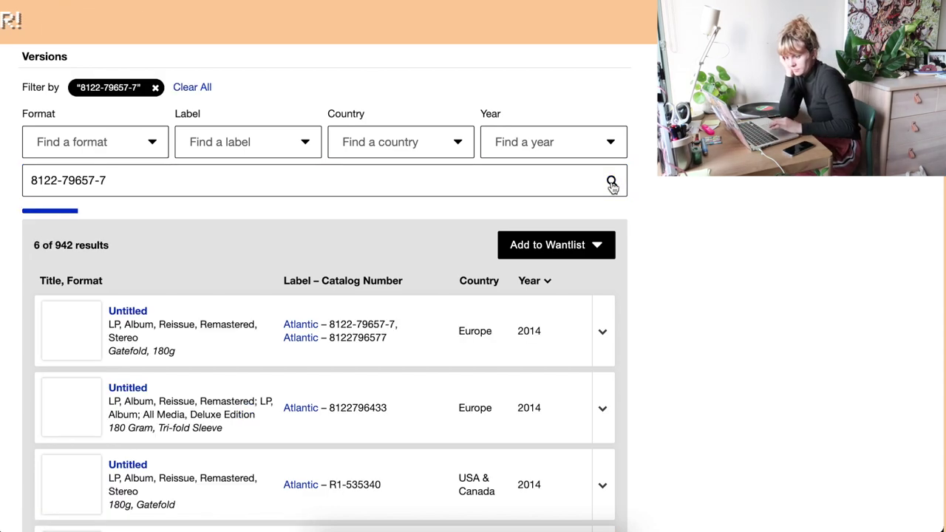
scroll(750, 201, down, 3)
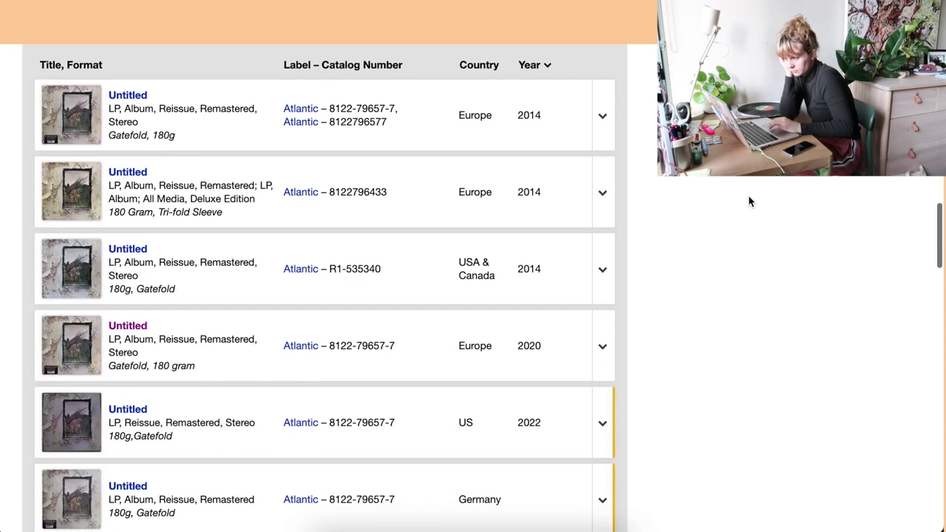
scroll(699, 178, down, 4)
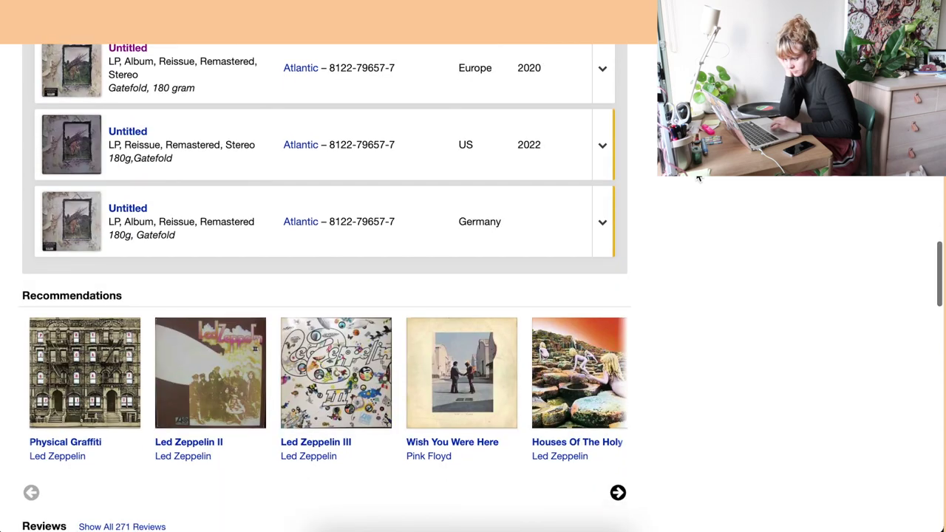
scroll(699, 178, up, 4)
scroll(699, 178, up, 1)
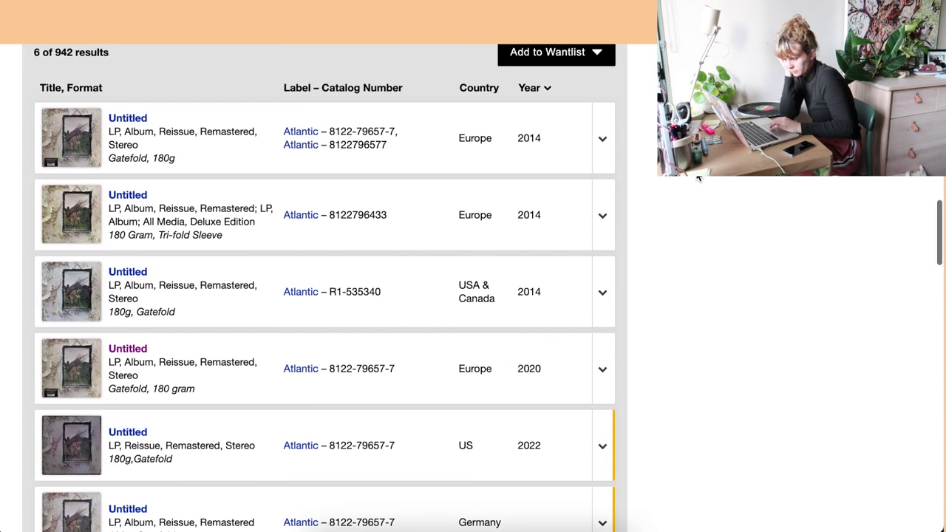
scroll(519, 460, down, 1)
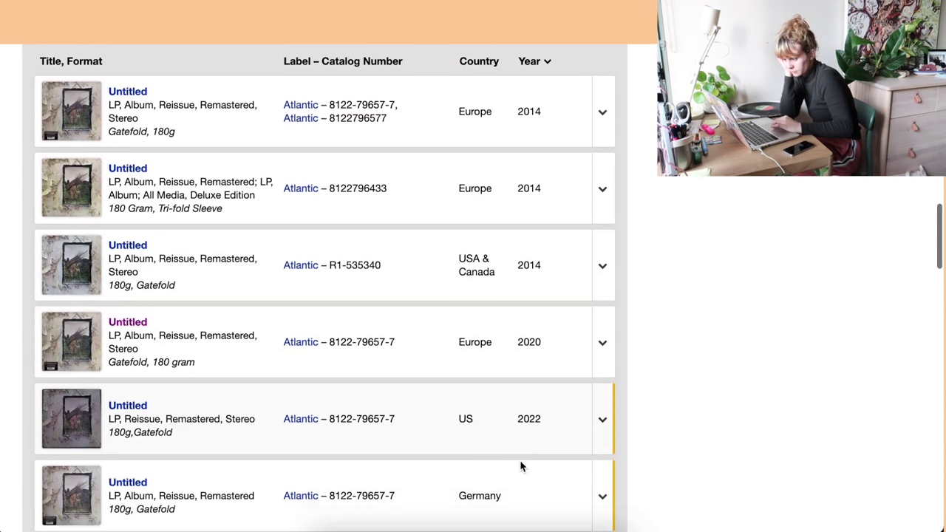
scroll(520, 460, up, 2)
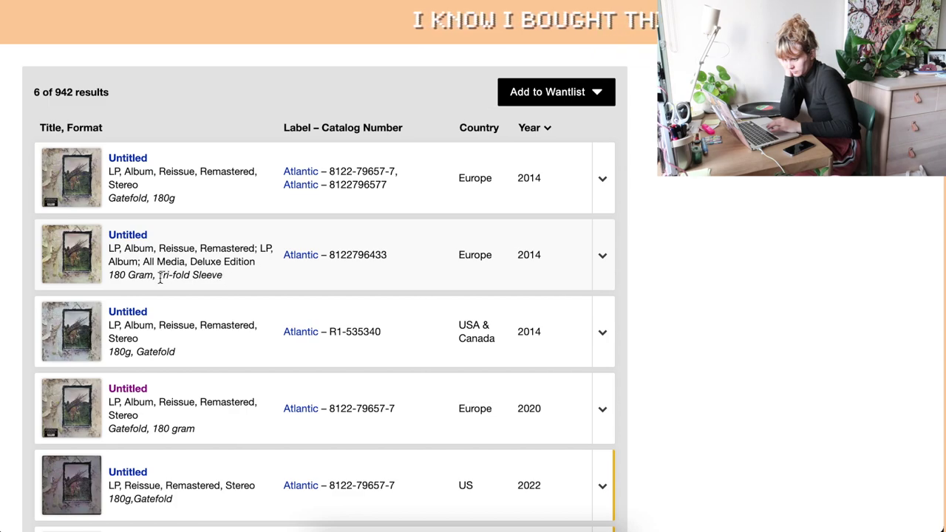
right_click(133, 238)
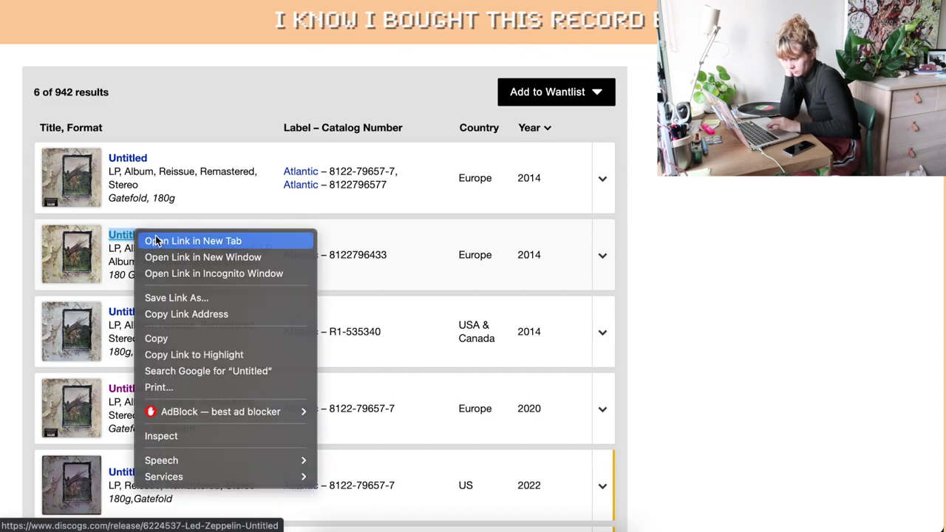
click(158, 241)
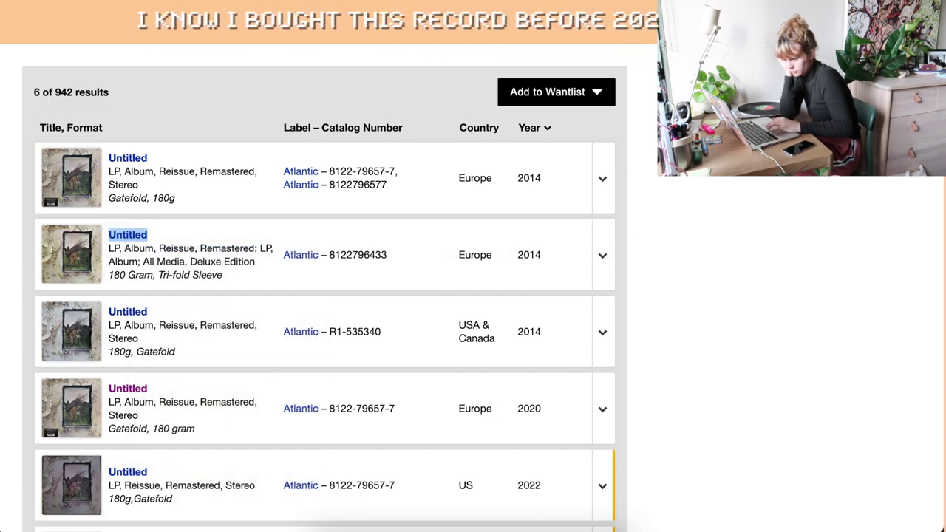
key(ctrl+Tab)
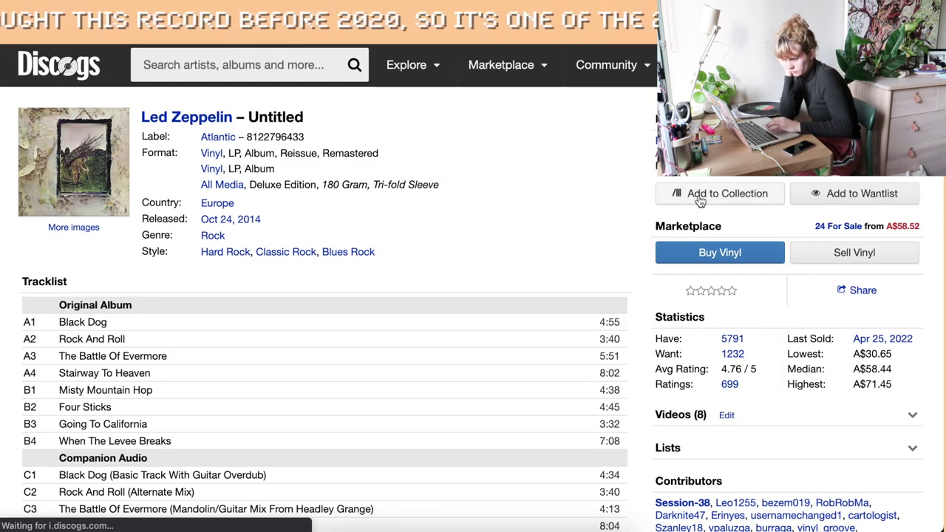
click(30, 178)
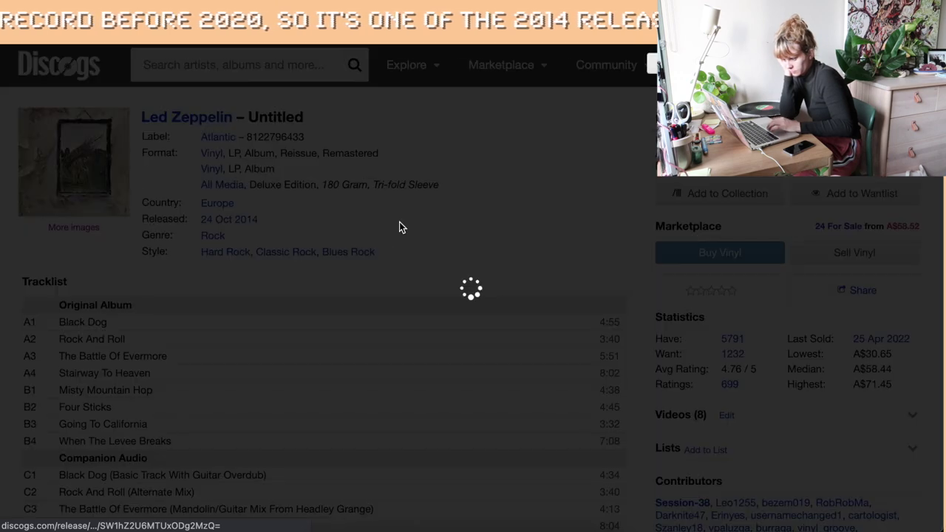
scroll(340, 473, right, 6)
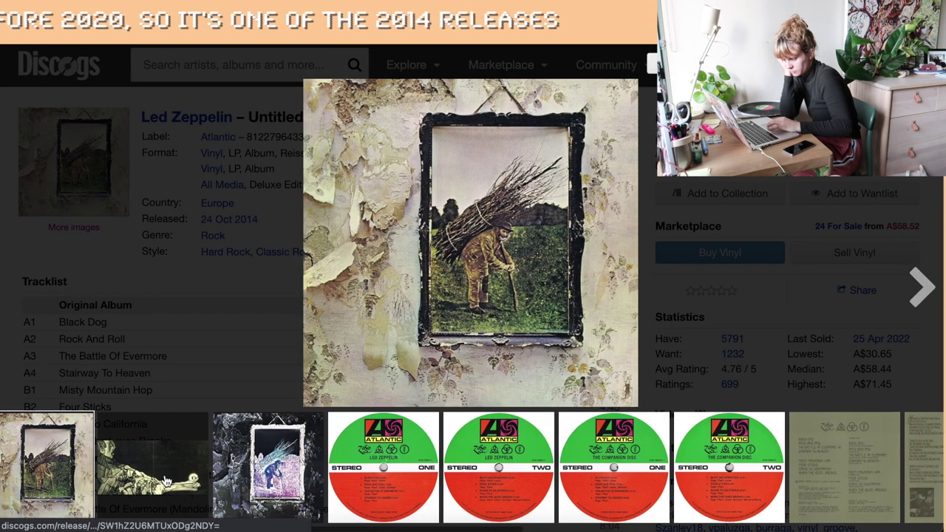
scroll(543, 467, right, 5)
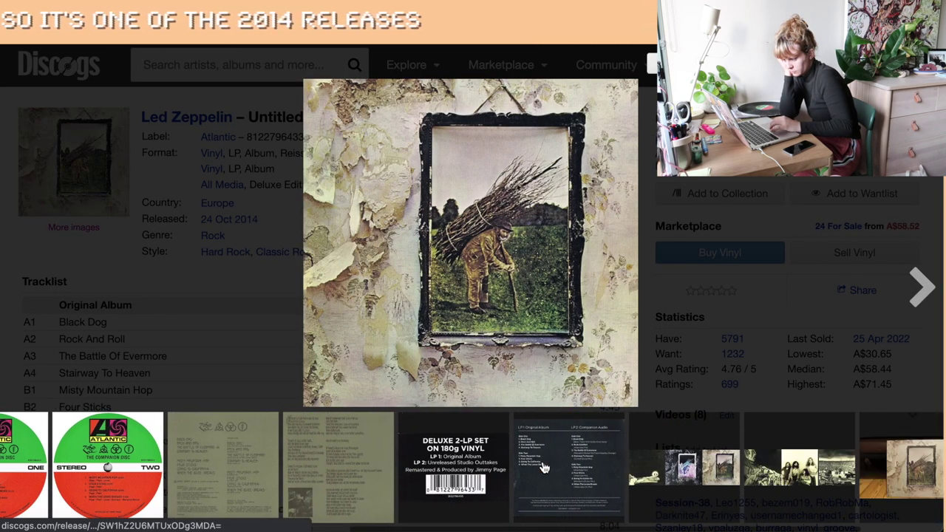
scroll(543, 467, left, 9)
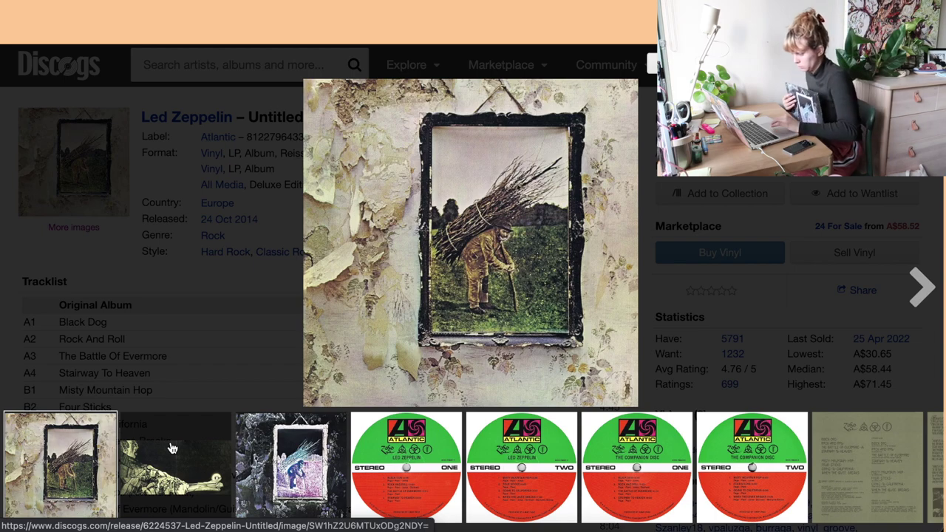
scroll(171, 448, right, 10)
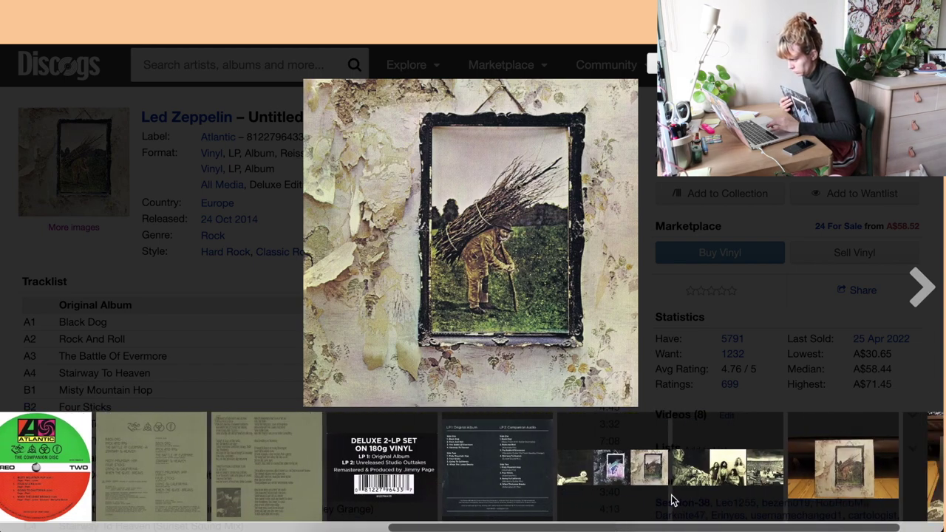
click(704, 311)
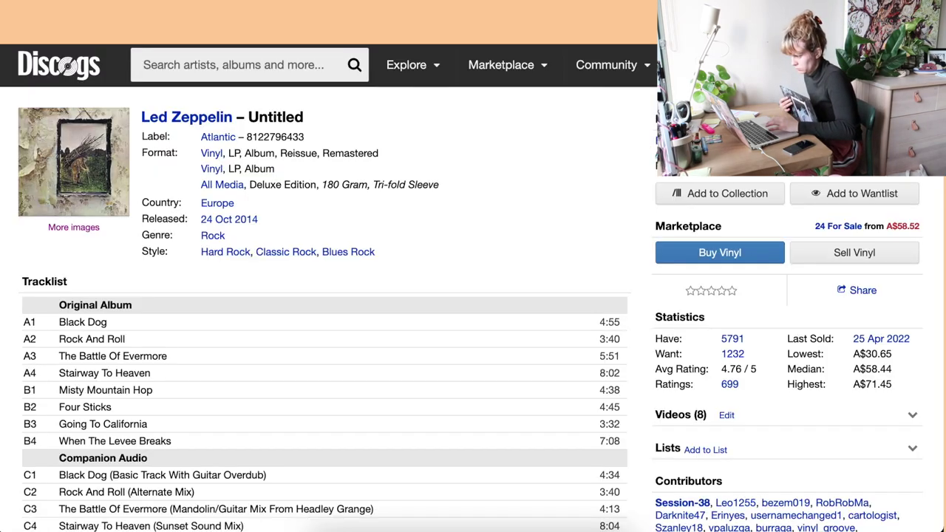
click(727, 193)
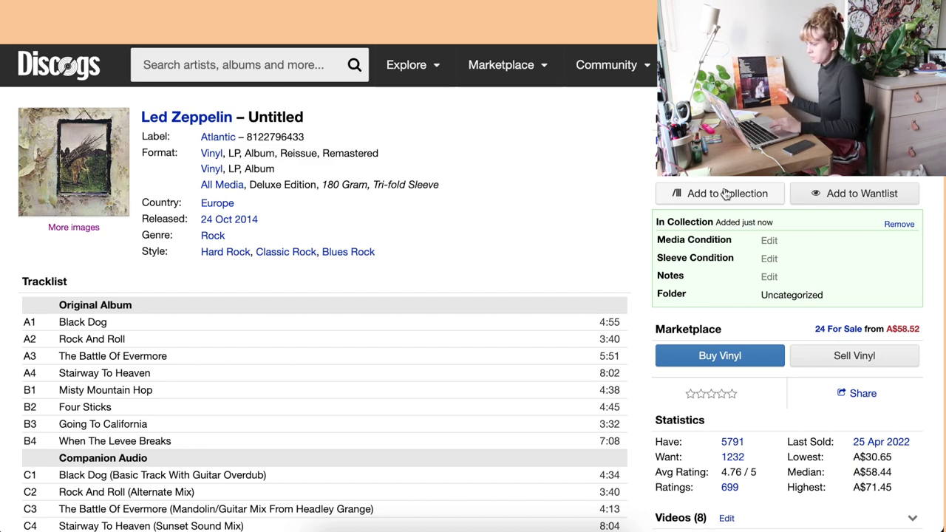
Step: Begin a new site search for the next record
click(349, 73)
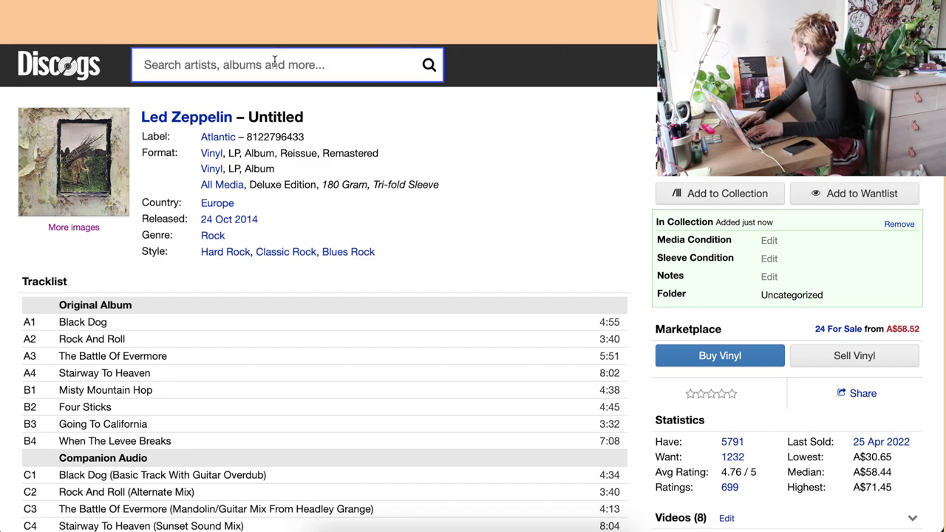
text(8)
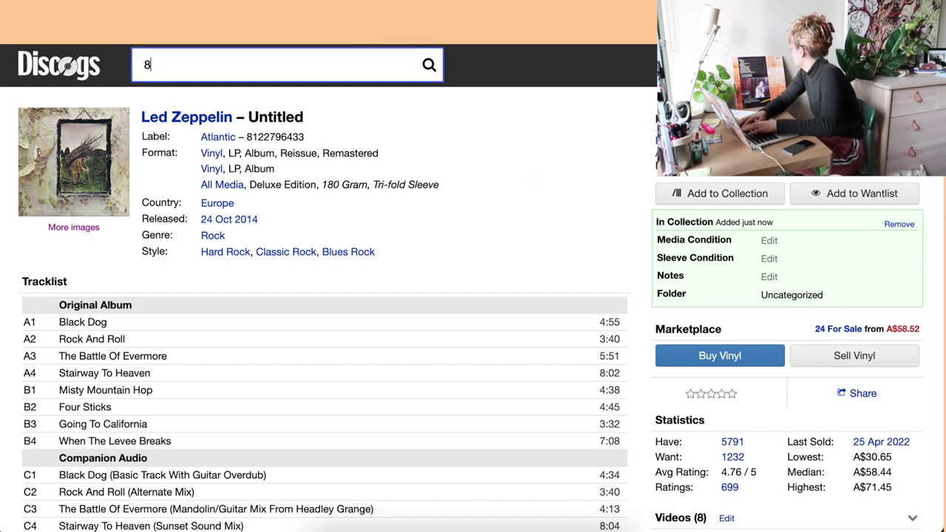
text(88751)
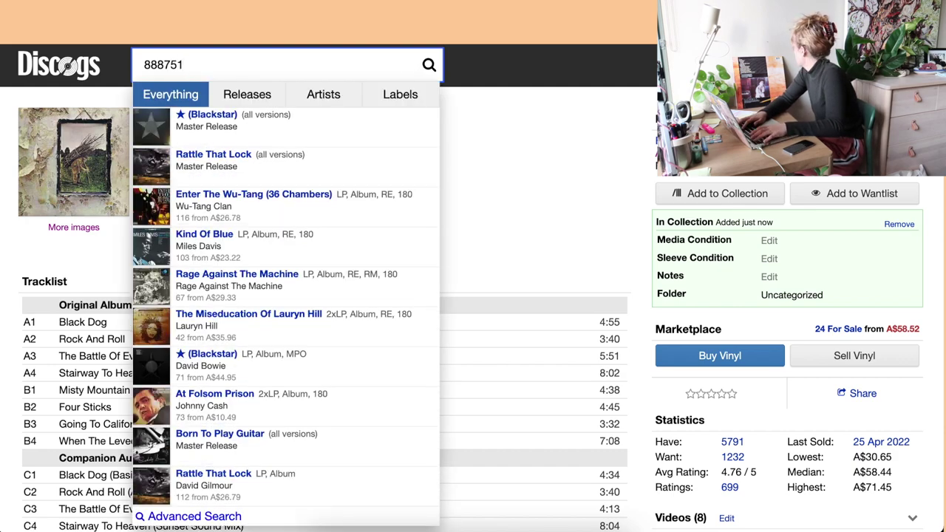
text(942219)
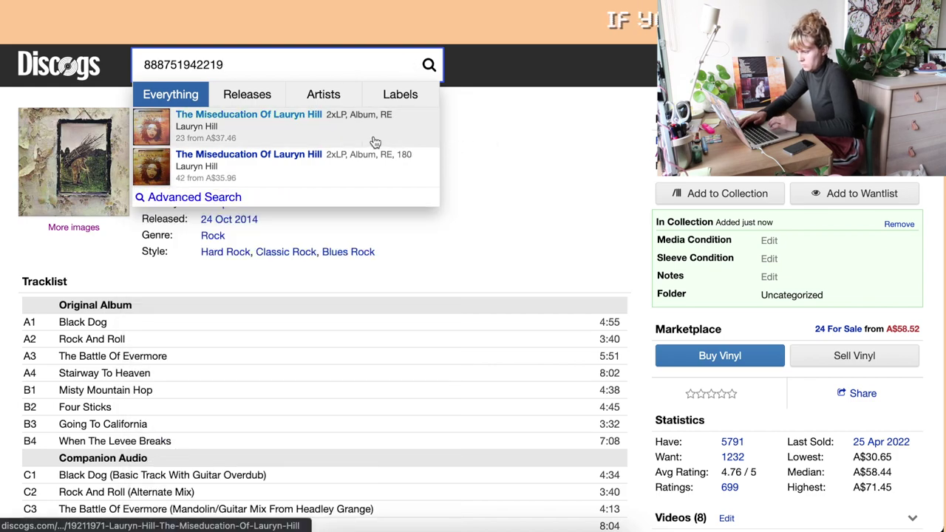
Step: Open both found pressings of The Miseducation Of Lauryn Hill in new tabs and add the 180 Gram reissue to the collection
right_click(375, 139)
click(432, 145)
right_click(345, 172)
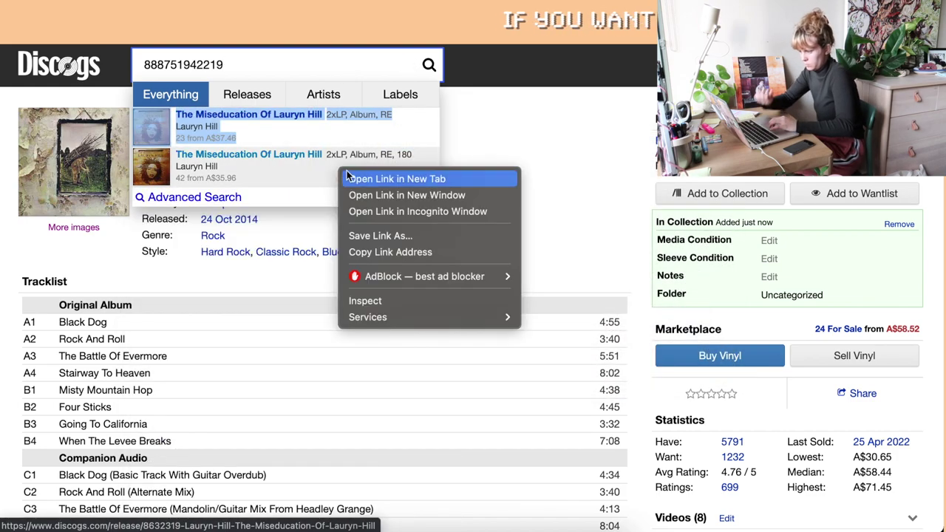
click(370, 179)
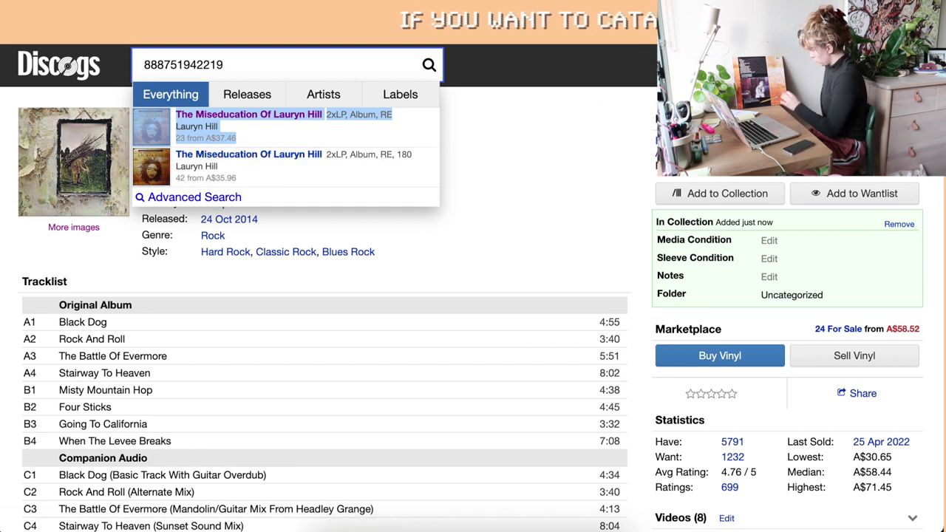
key(ctrl+Tab)
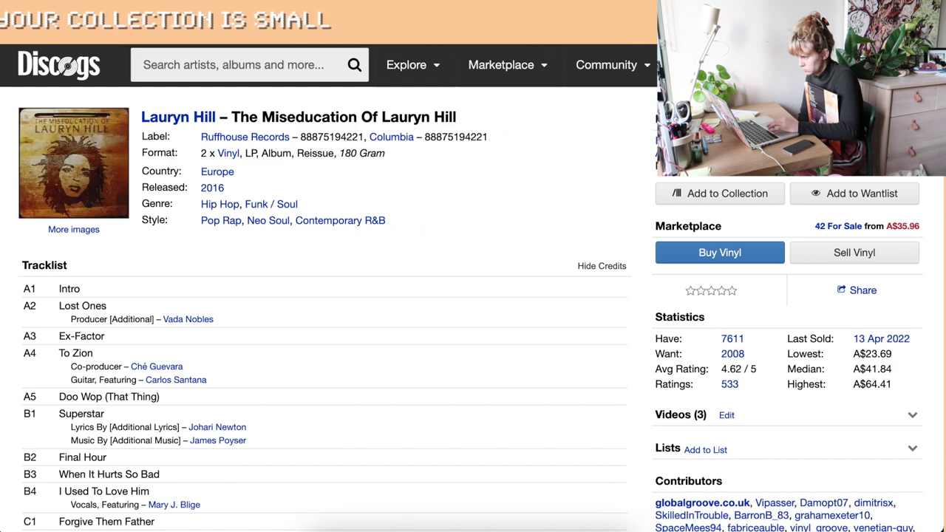
click(703, 197)
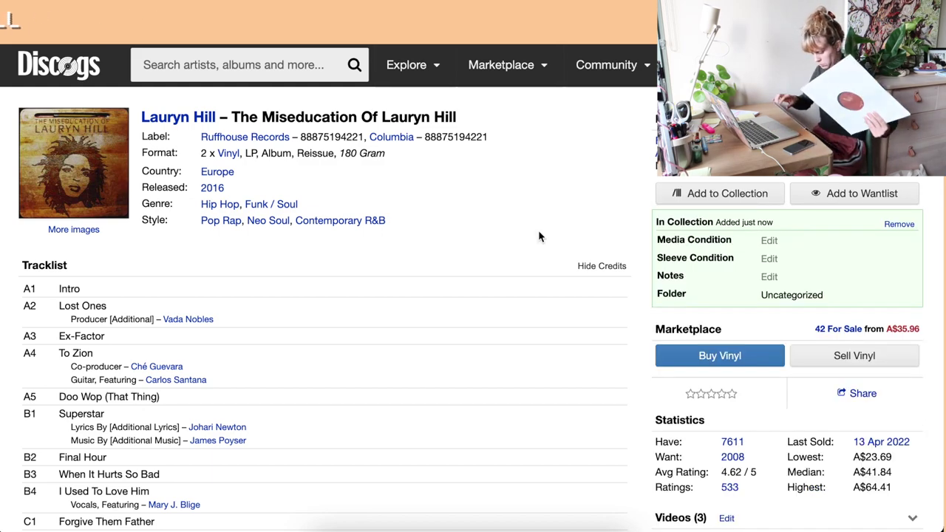
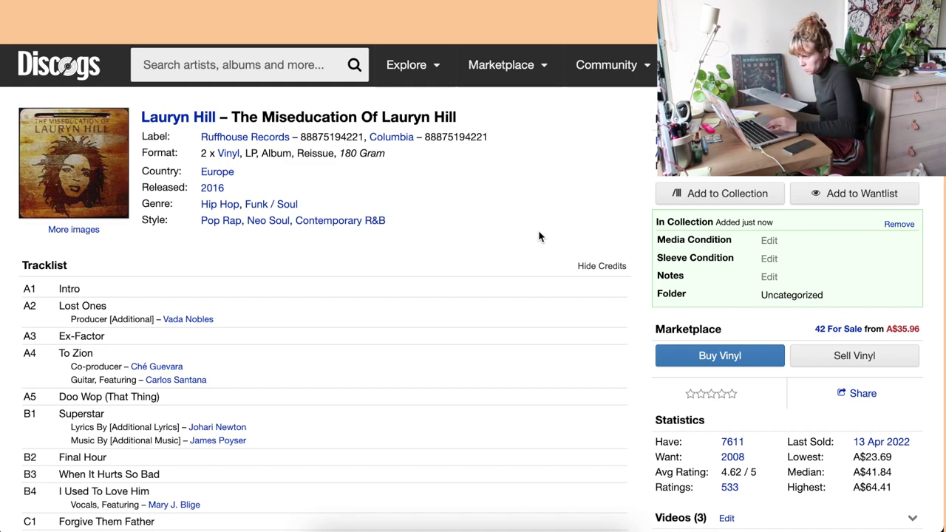
Step: Search for catalogue number flt-060 and open the limited green double LP release of Chunky Shrapnel
click(263, 57)
text(flt-)
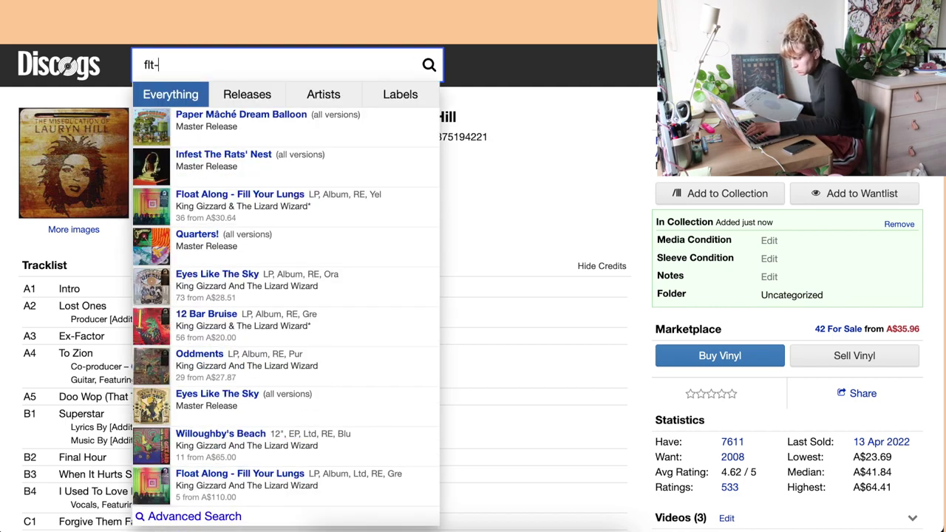
text(060)
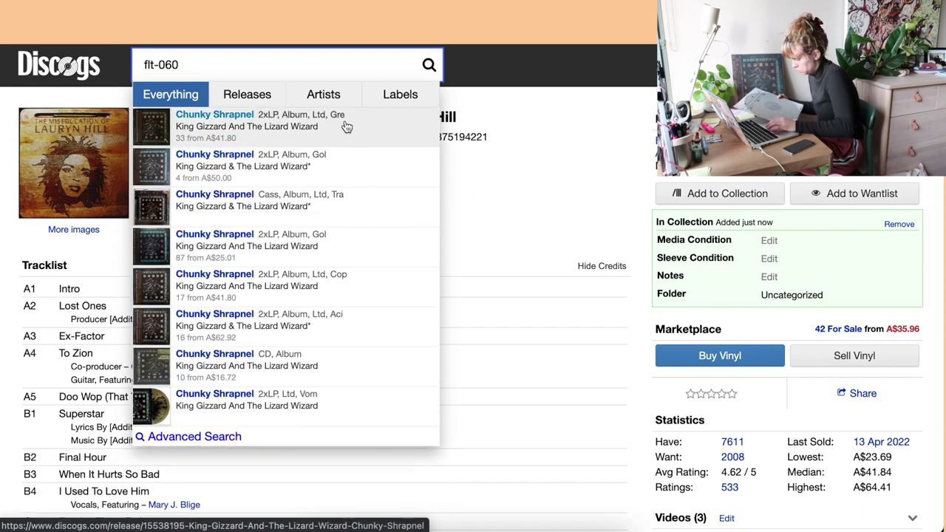
click(347, 127)
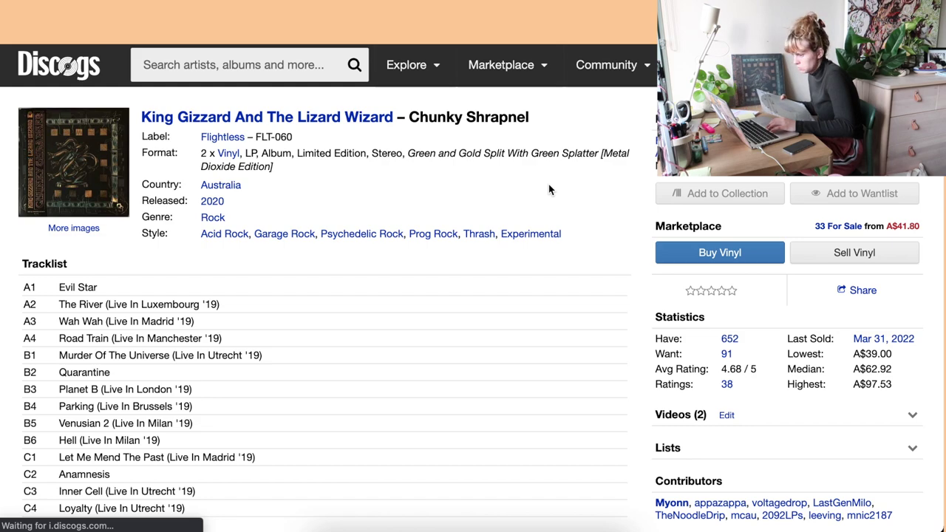
Step: Examine the disc photos of the Metal Dioxide Edition of Chunky Shrapnel to compare its vinyl colour
click(66, 184)
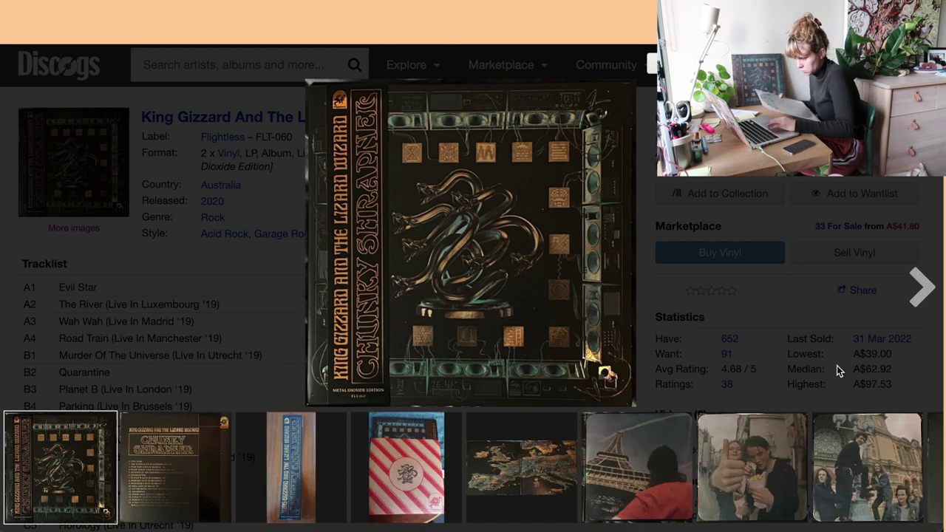
scroll(550, 468, right, 10)
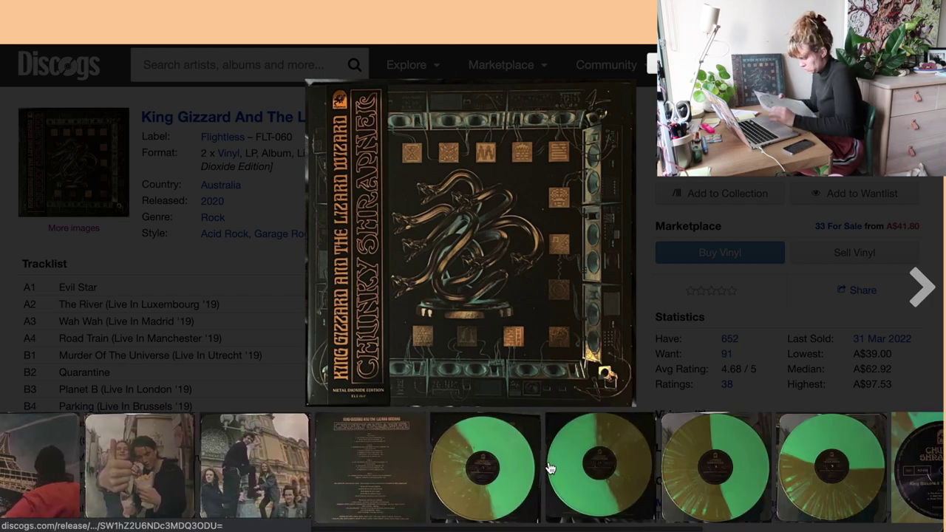
click(484, 470)
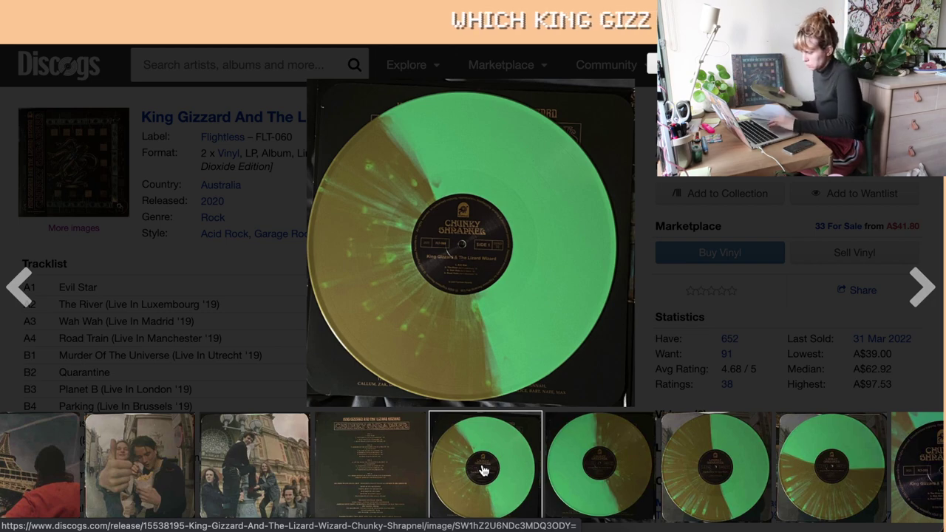
scroll(482, 471, right, 5)
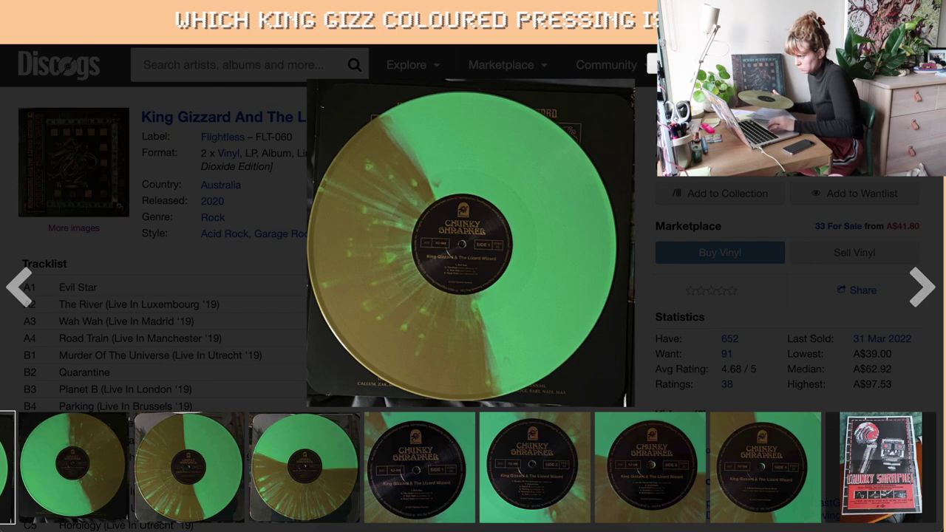
Step: Examine the disc photos of the Copper Nitrate Edition of Chunky Shrapnel, and close its image gallery
click(600, 110)
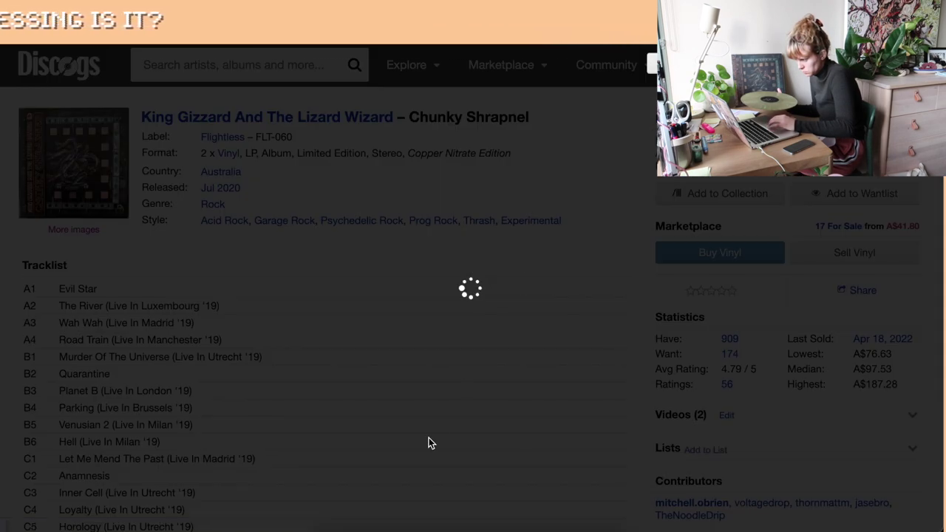
scroll(430, 444, right, 3)
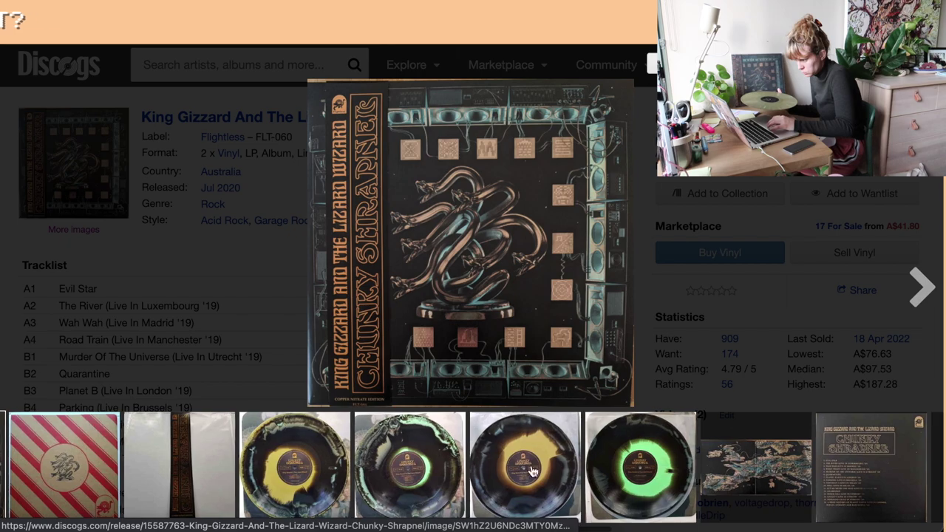
click(295, 467)
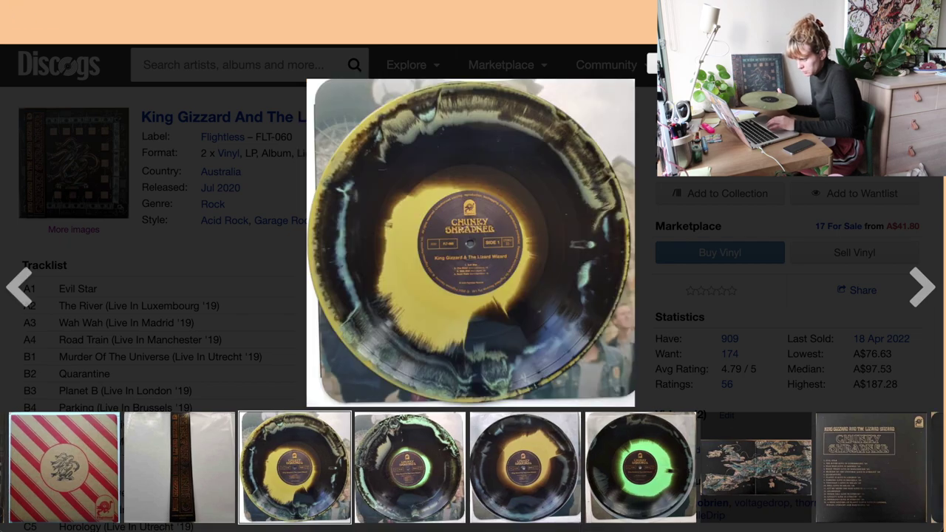
key(Escape)
Step: Open the Australian Gold w/ Green Splatter version of Chunky Shrapnel in a new tab from the other versions list
scroll(186, 269, down, 15)
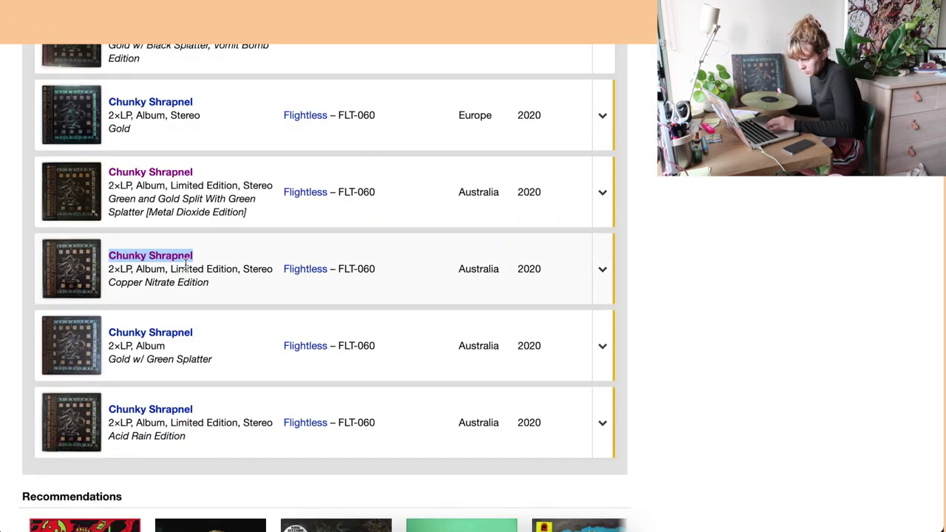
right_click(127, 333)
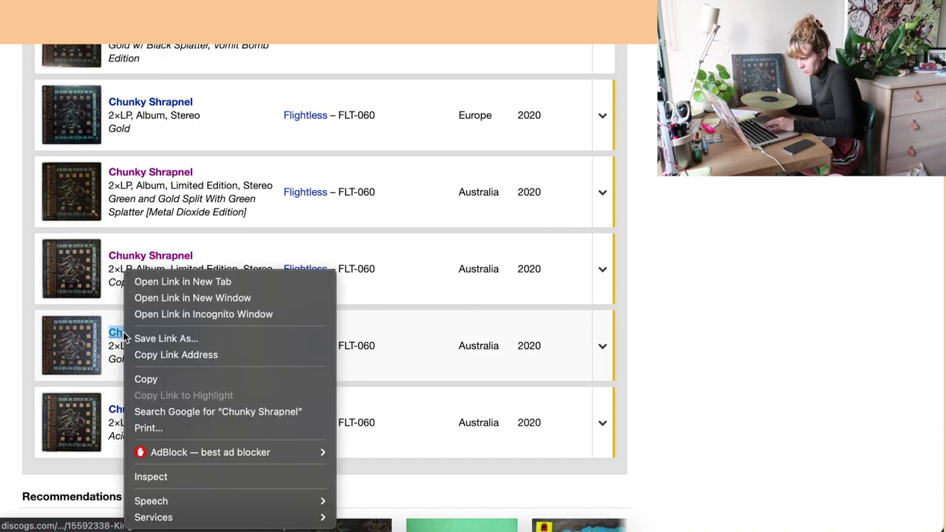
click(173, 277)
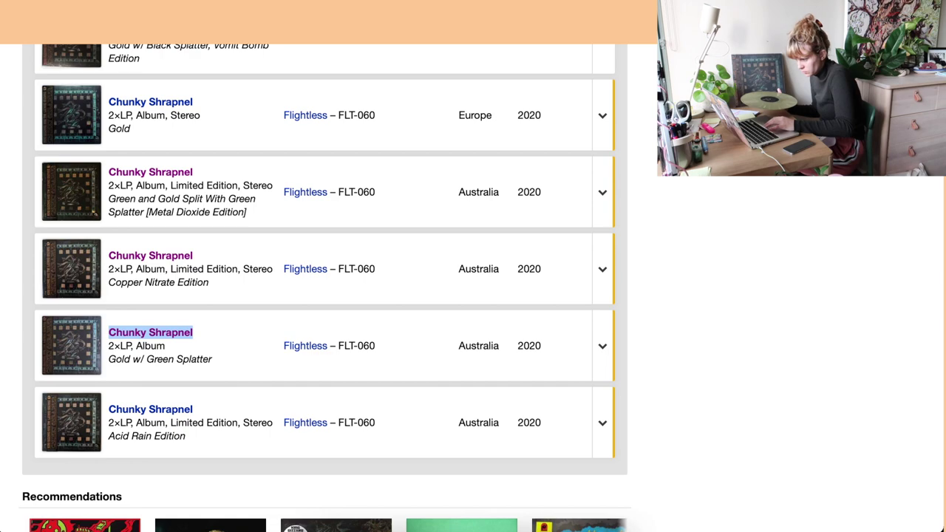
key(ctrl+Tab)
Step: Check the disc photos of the Gold w/ Green Splatter release and add it to the collection
scroll(321, 501, down, 3)
scroll(319, 422, up, 3)
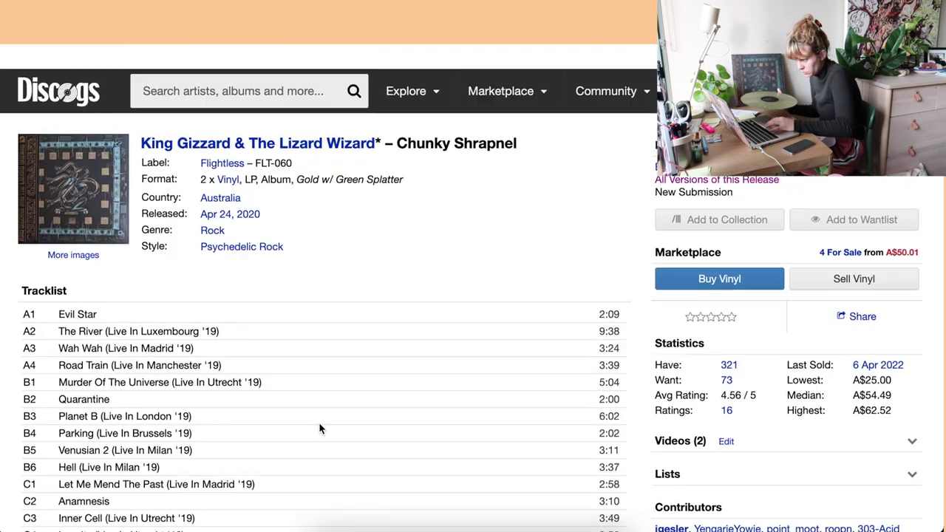
click(77, 183)
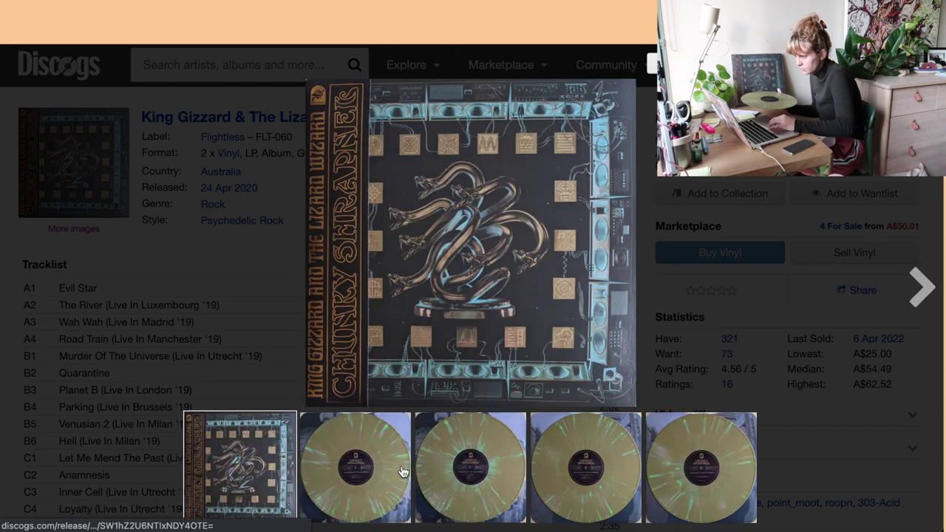
click(341, 461)
key(Escape)
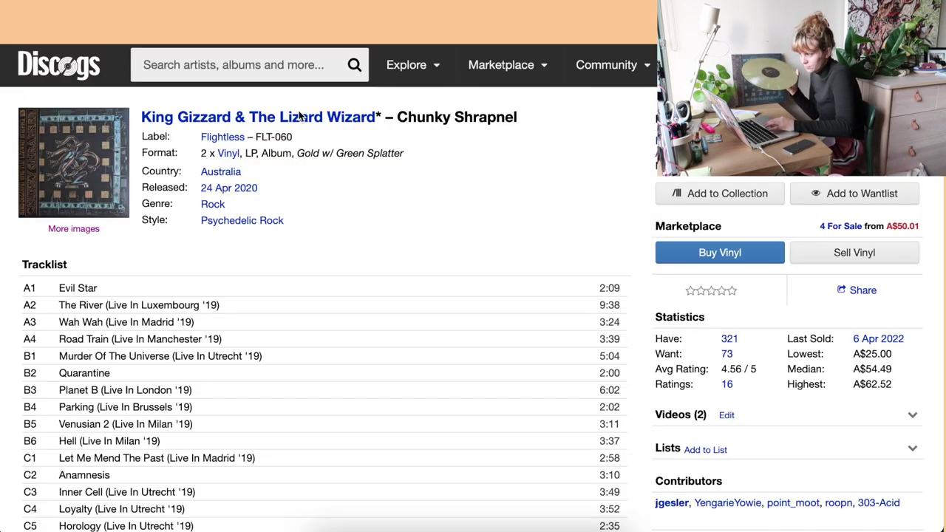
click(693, 193)
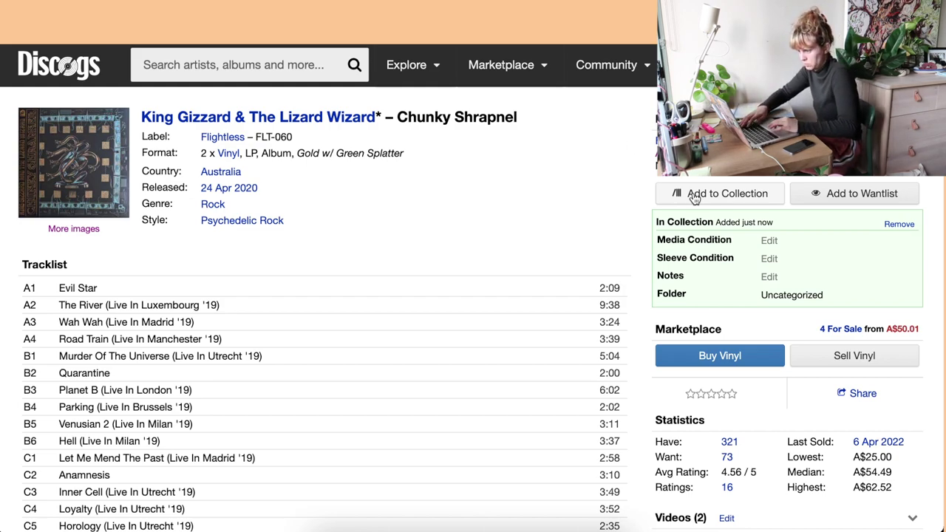
Step: Search the database for "strange001 king gizzard"
click(219, 65)
text(strange)
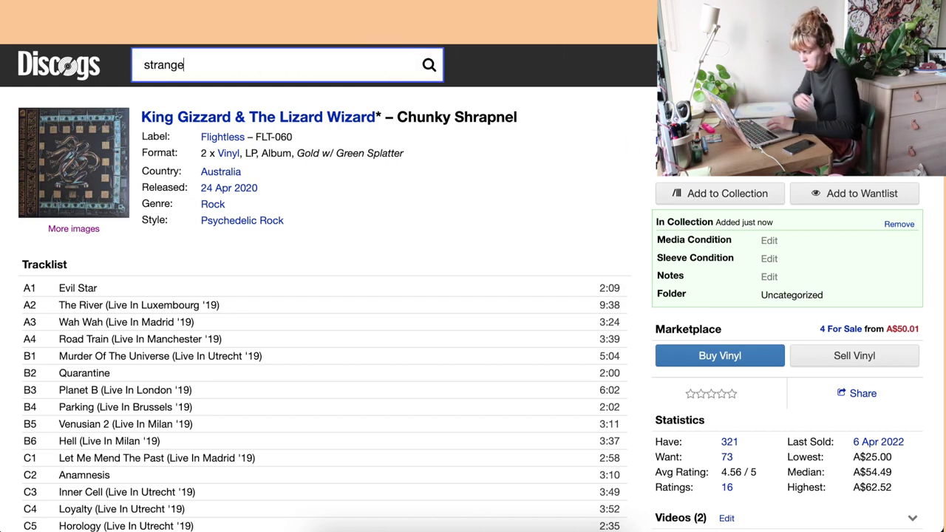
text(001)
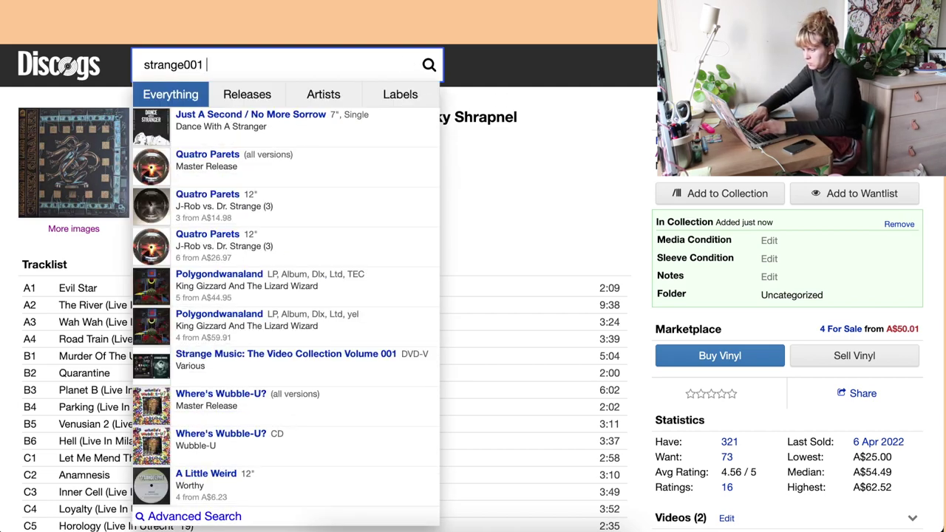
text( king gizzard)
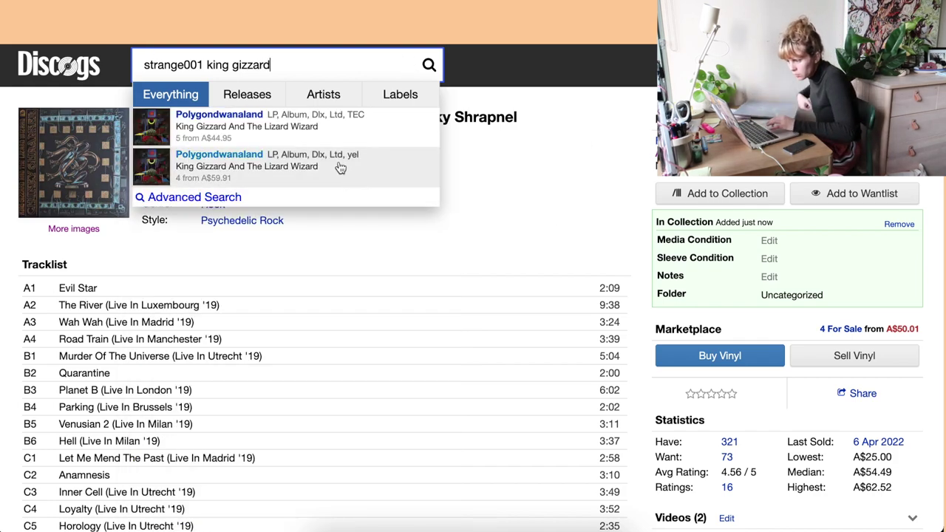
Step: Open both found Polygondwanaland deluxe limited LP versions in new tabs
right_click(368, 127)
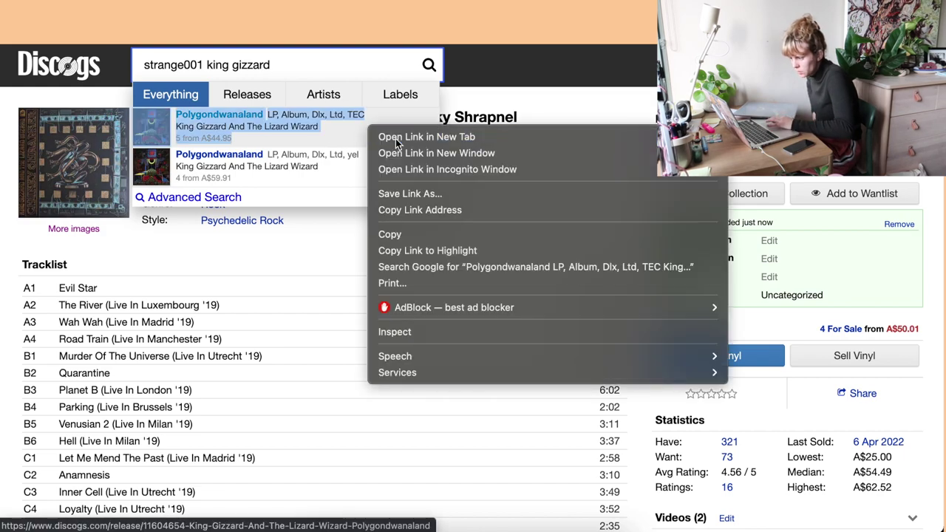
click(395, 138)
right_click(341, 154)
click(378, 167)
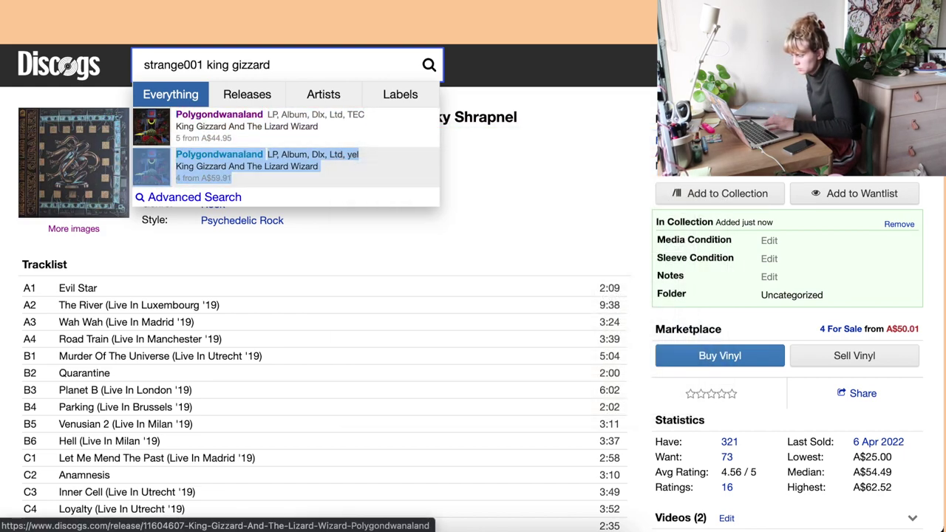
key(Up)
key(Return)
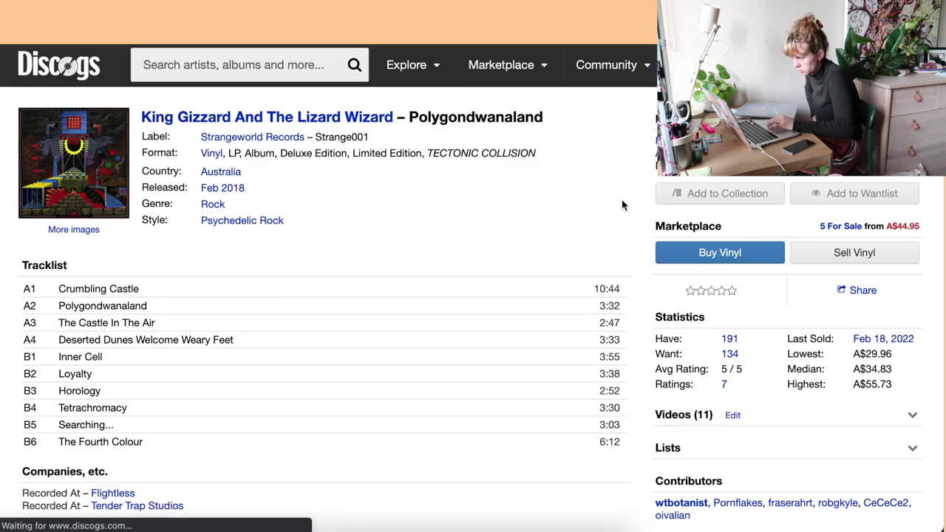
Step: Compare the photos of both Polygondwanaland versions and add the yellow/pink w/green splatter [Invertebrate Inevitability] release to the collection
scroll(643, 209, down, 3)
scroll(643, 209, up, 3)
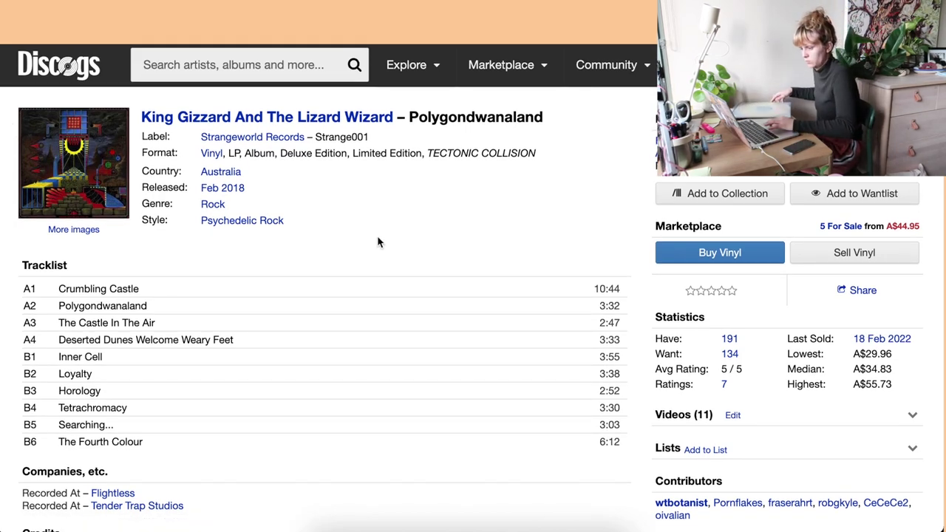
click(67, 168)
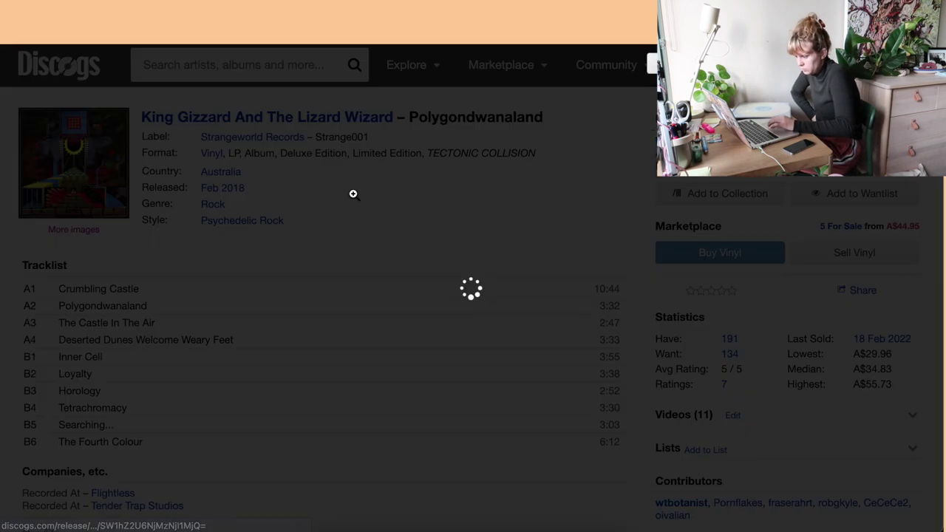
click(647, 475)
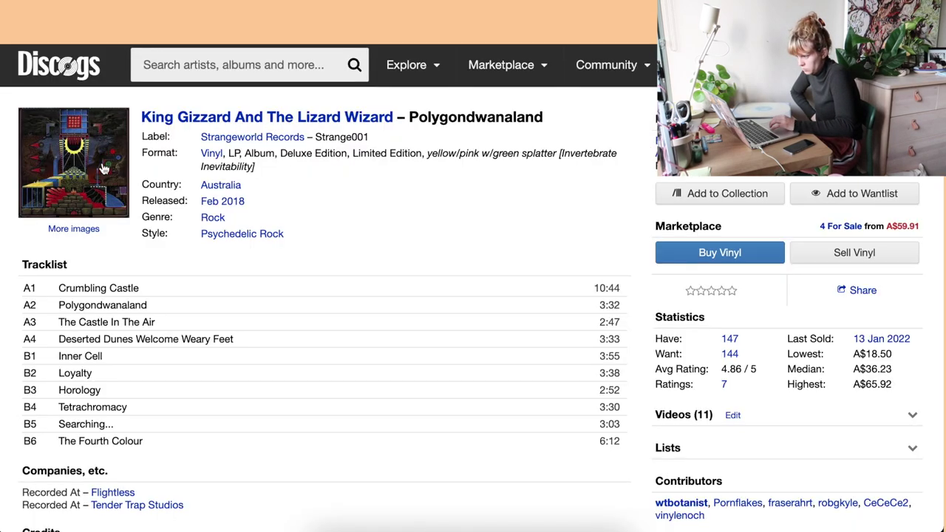
click(105, 169)
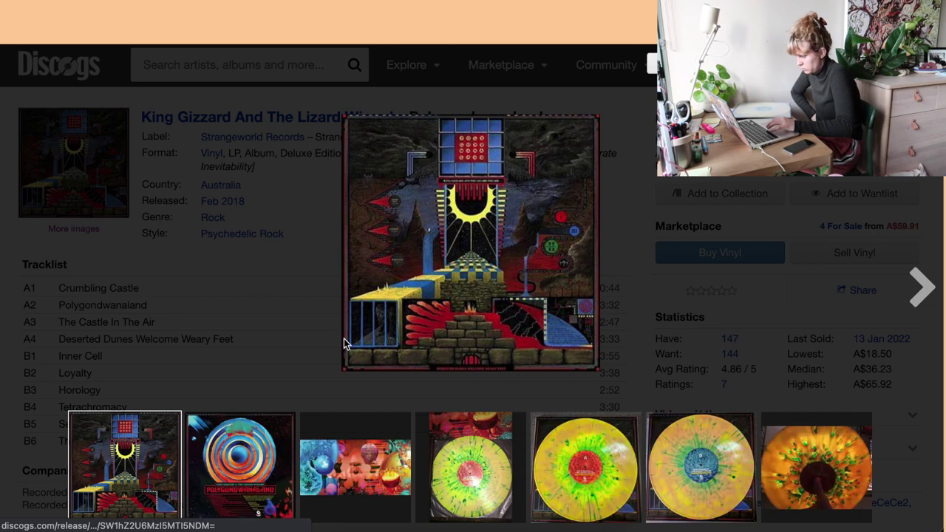
click(215, 284)
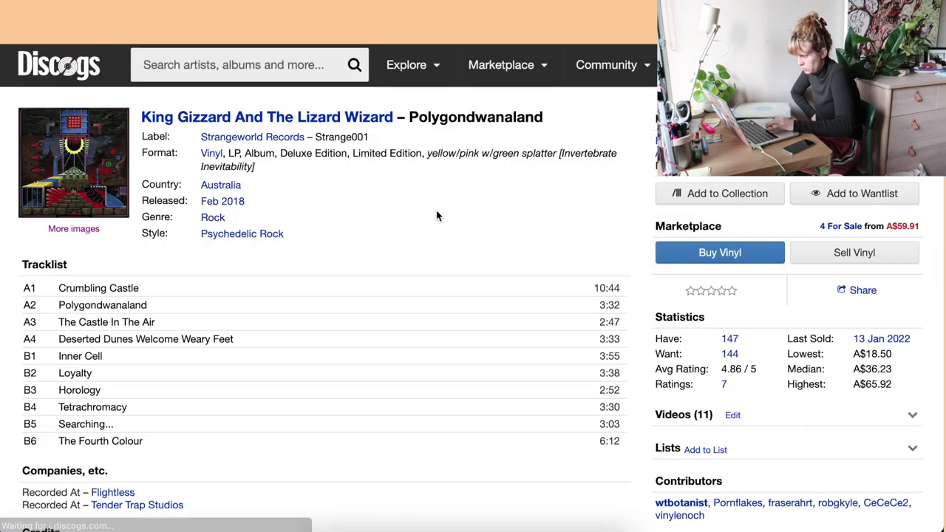
click(692, 196)
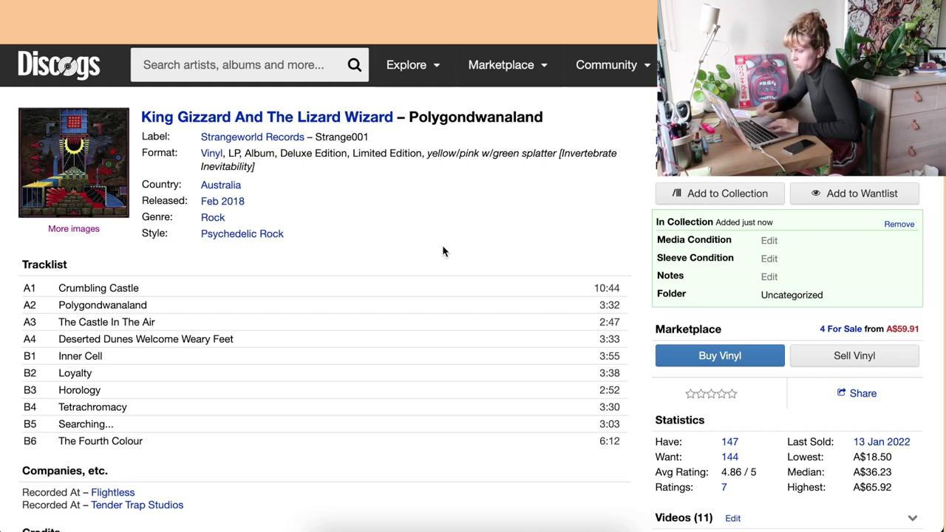
Step: Search the database for "p-10115a" and open both In The Court Of The Crimson King results in new tabs
click(186, 61)
text(p-10)
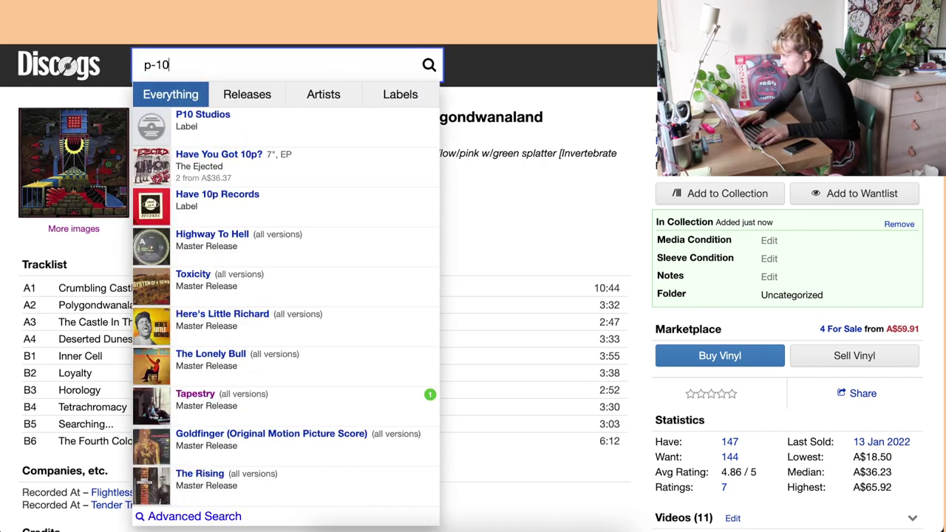
text(115a)
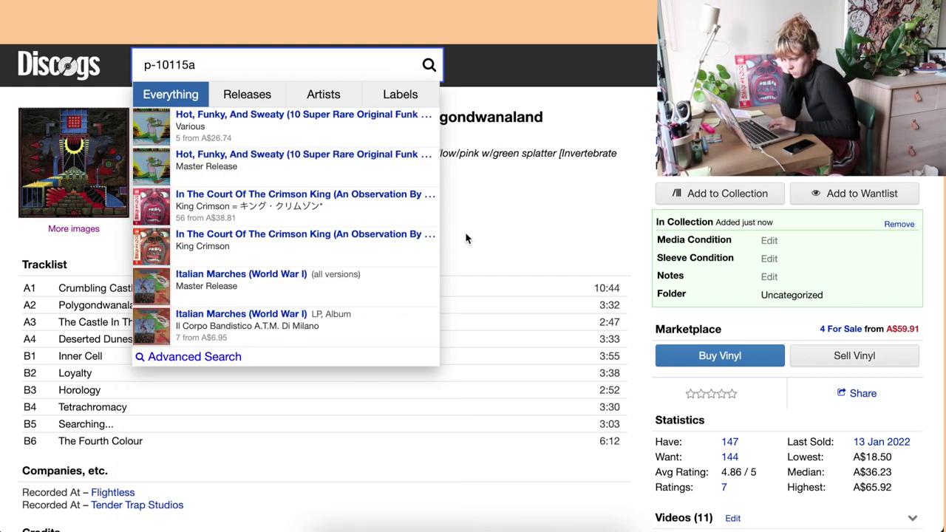
right_click(337, 214)
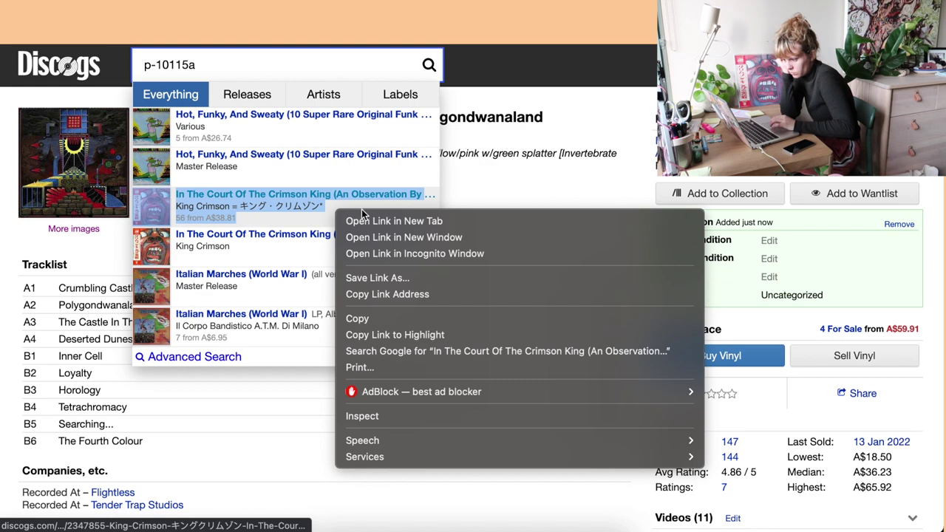
key(Escape)
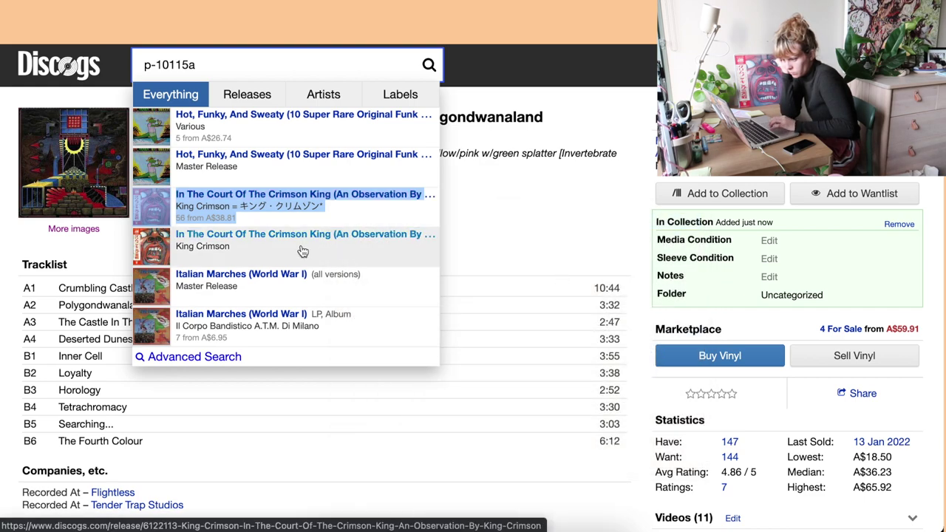
right_click(303, 250)
click(336, 251)
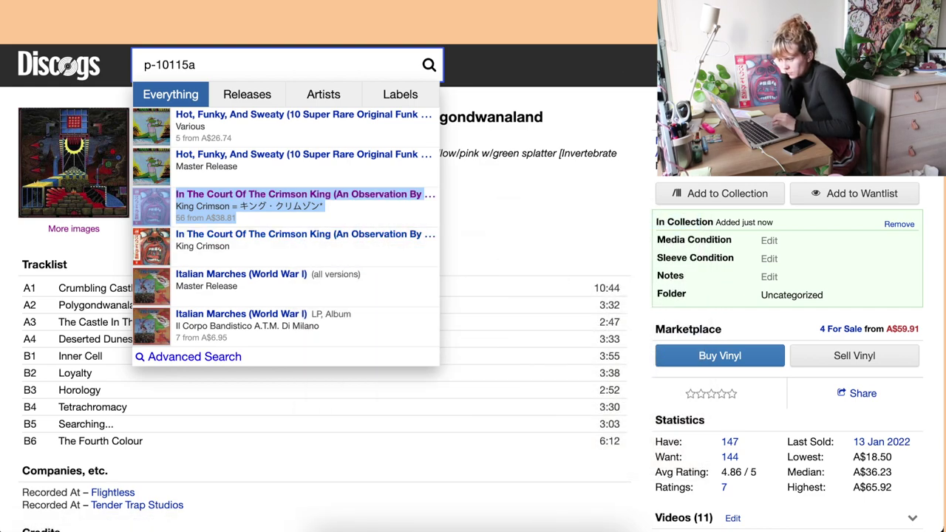
Step: Compare the details of the German unofficial and Japanese P-10115A reissues and add the Japanese stereo gatefold release to the collection
key(ctrl+Tab)
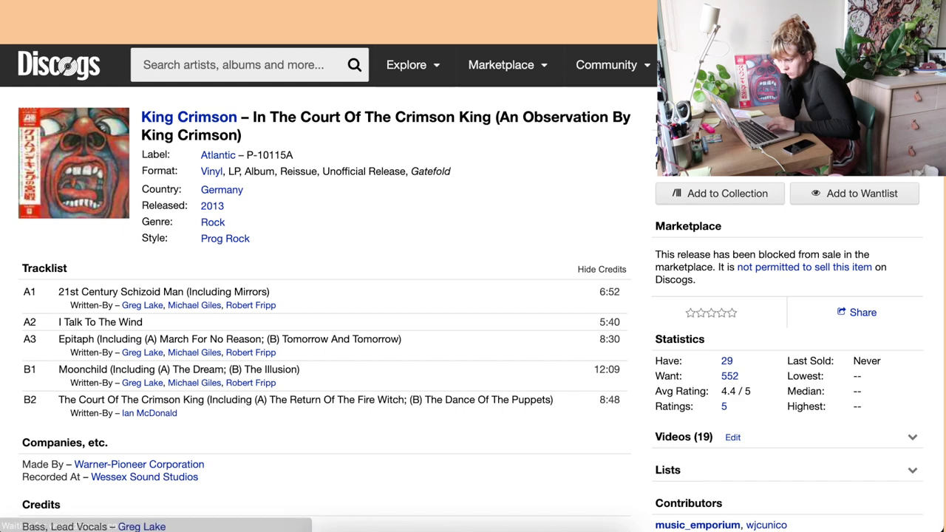
key(ctrl+Tab)
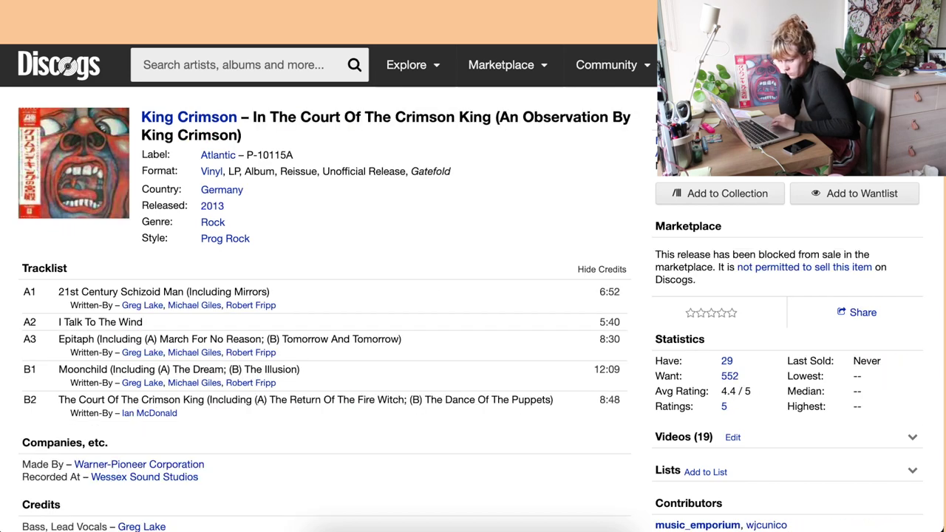
scroll(495, 231, down, 5)
scroll(496, 232, down, 3)
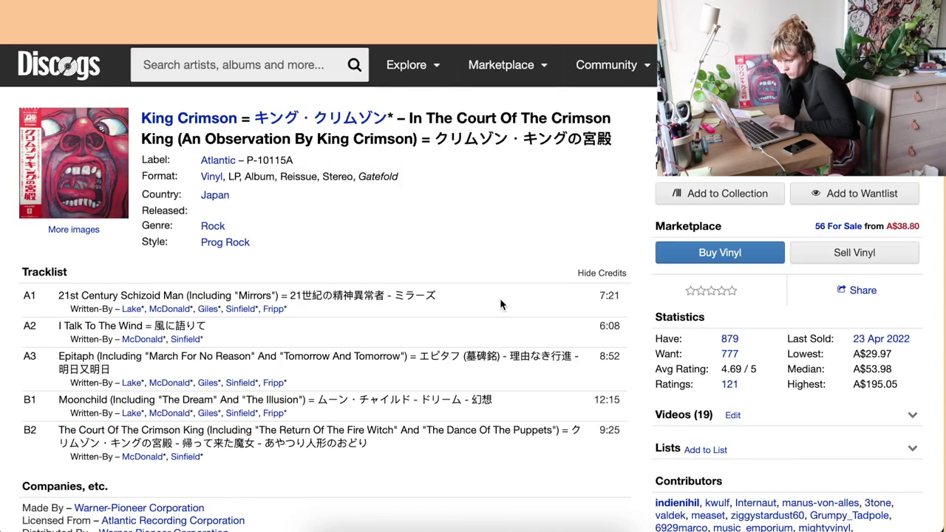
scroll(500, 303, down, 10)
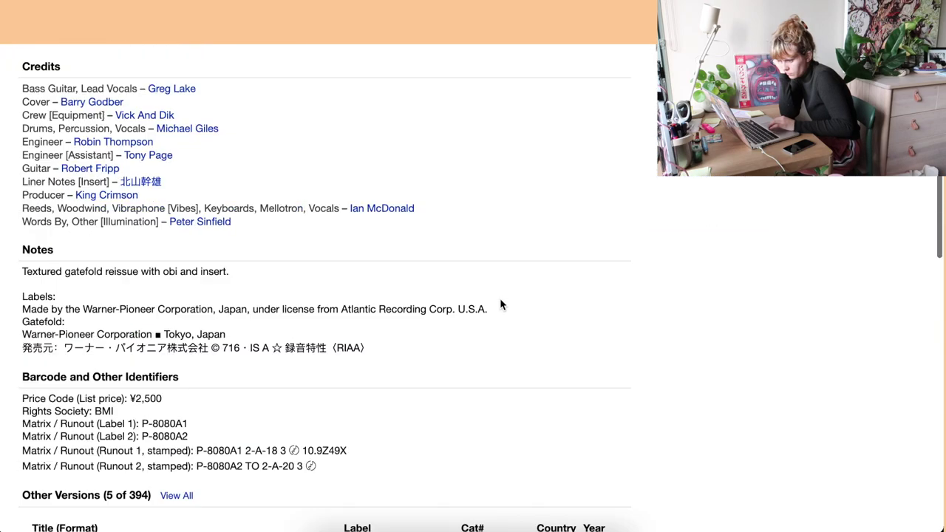
scroll(499, 298, down, 4)
scroll(500, 298, up, 15)
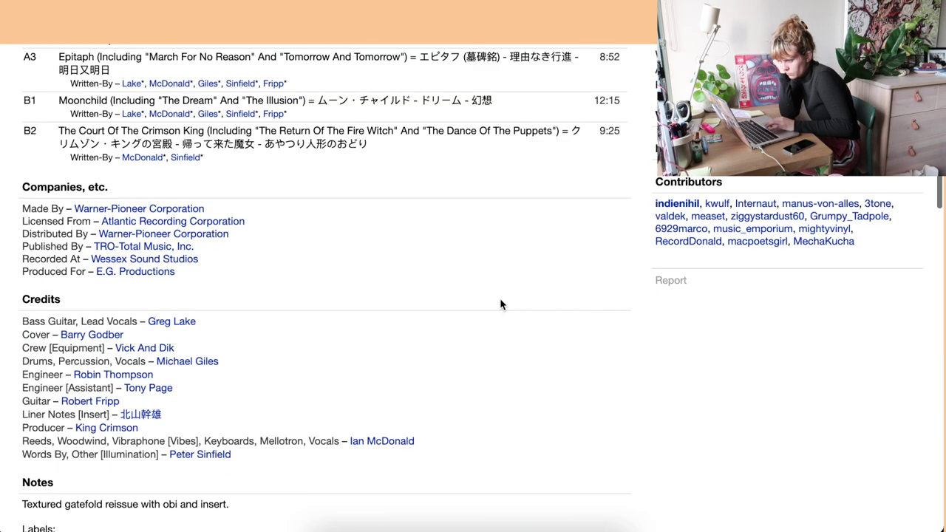
key(super+bracketleft)
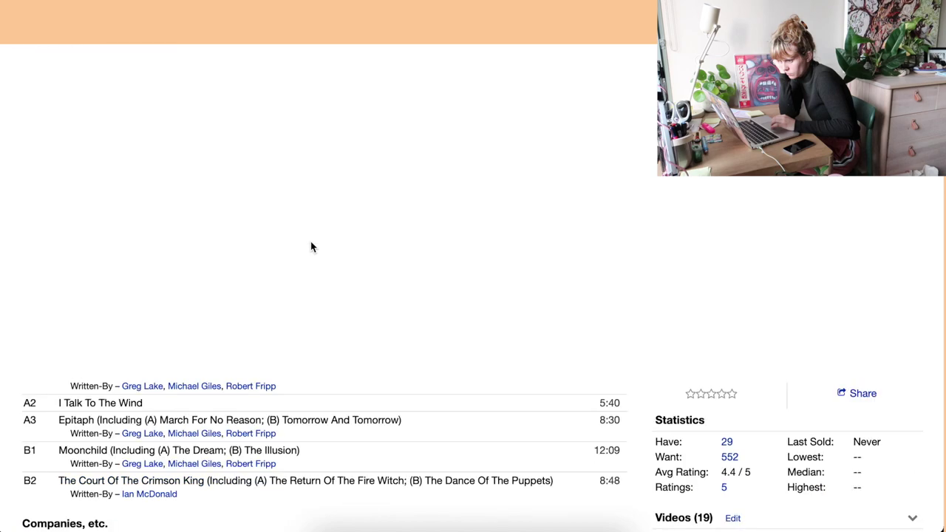
scroll(451, 255, down, 15)
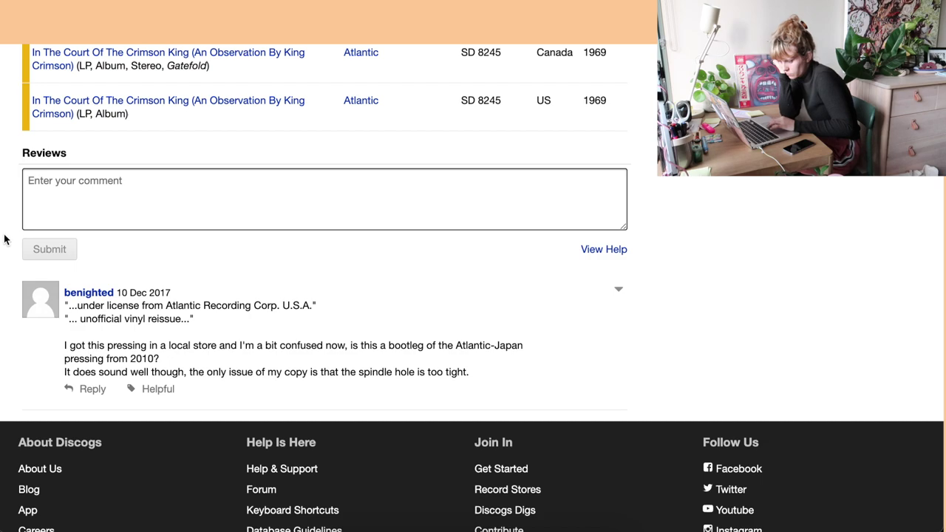
key(super+bracketright)
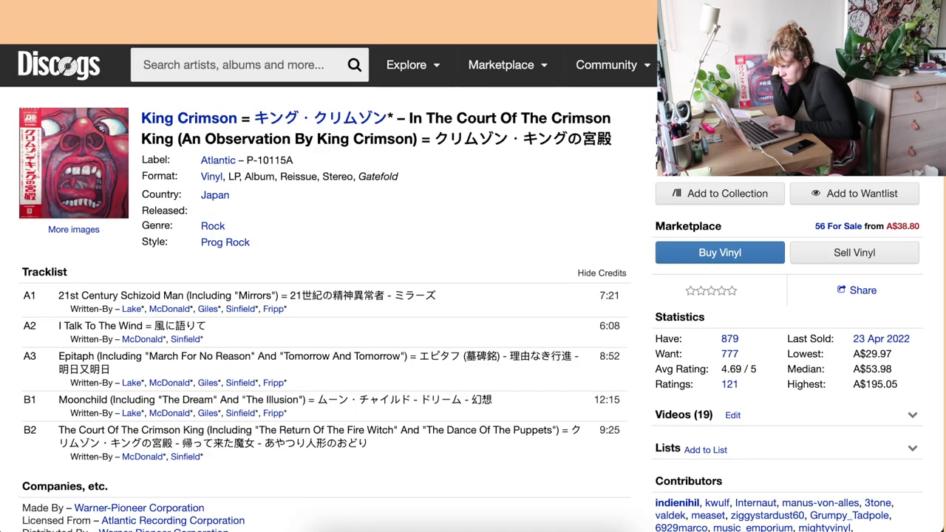
click(711, 193)
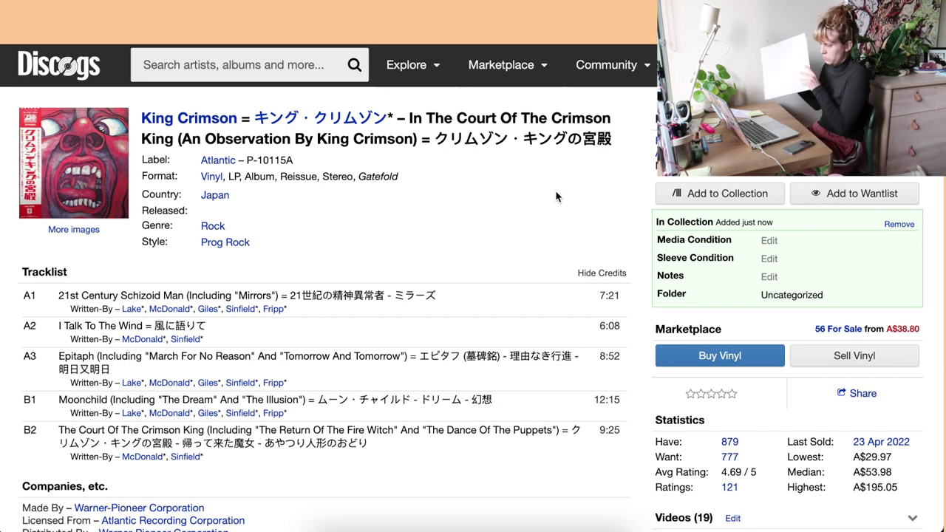
Step: Open the marketplace listings for the Japanese P-10115A pressing and review the copies' conditions and prices
click(832, 334)
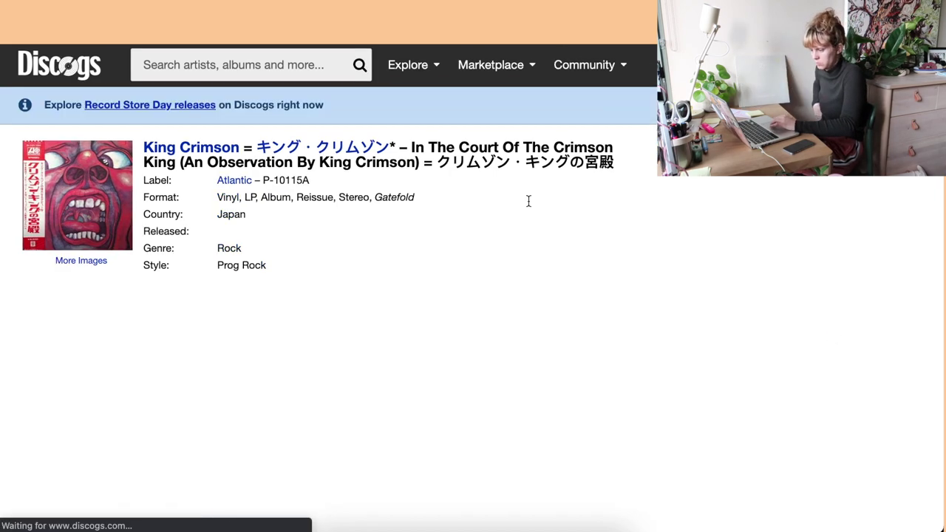
scroll(369, 217, down, 4)
scroll(486, 139, down, 2)
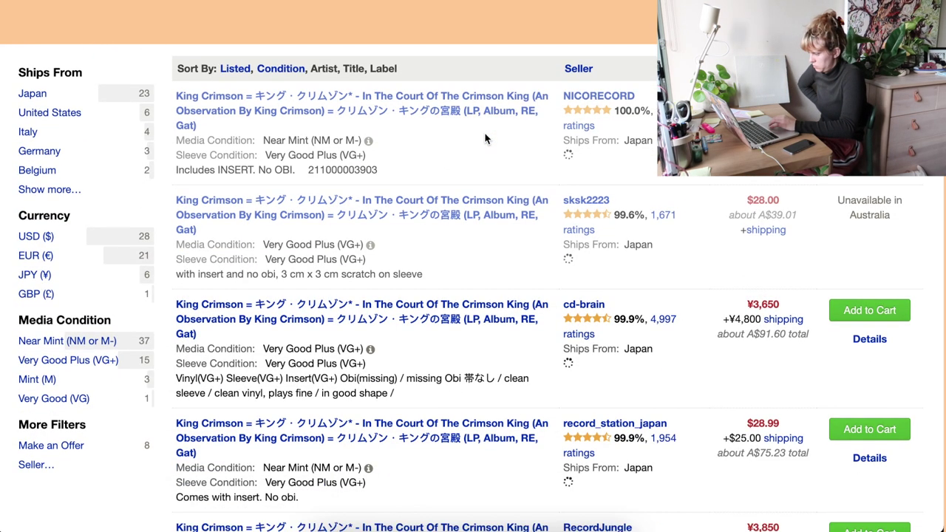
scroll(486, 139, down, 5)
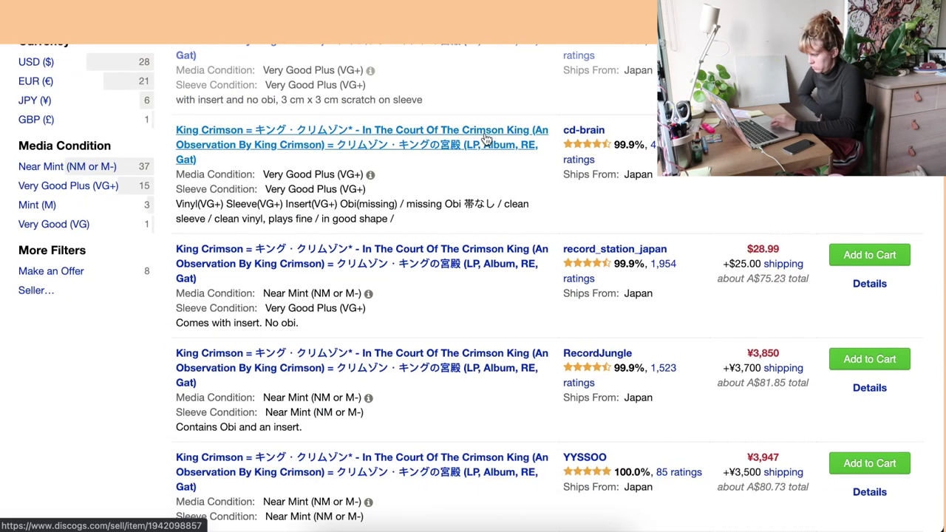
scroll(486, 139, down, 4)
scroll(485, 139, up, 15)
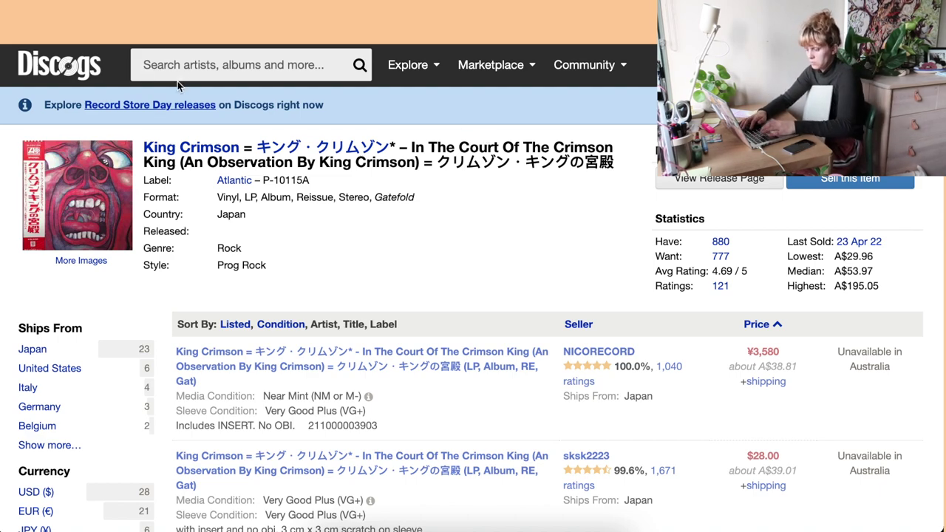
Step: Search the database for "fact40" and open Joy Division's Still from the suggestions
click(204, 64)
text(fact40)
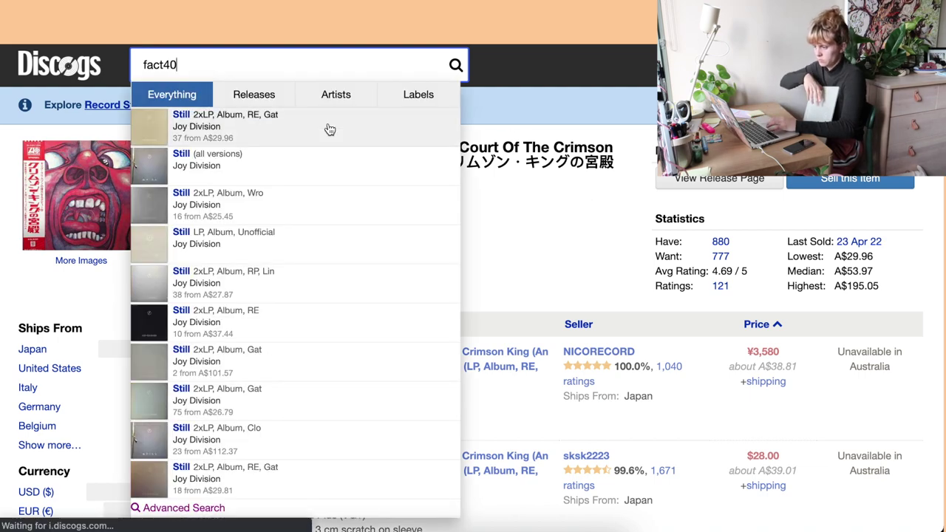
click(330, 130)
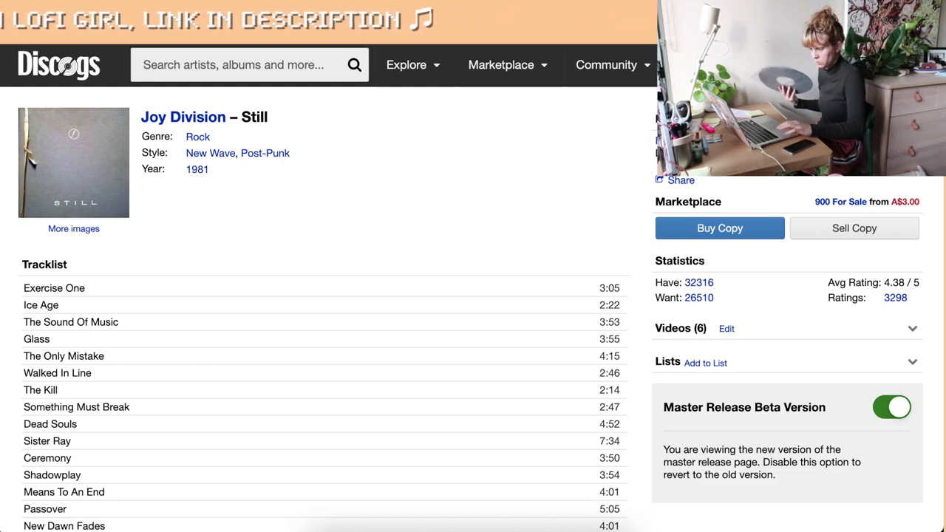
Step: Filter the versions list on the Still master release by the identifier "mx203"
scroll(326, 296, down, 5)
scroll(477, 225, down, 18)
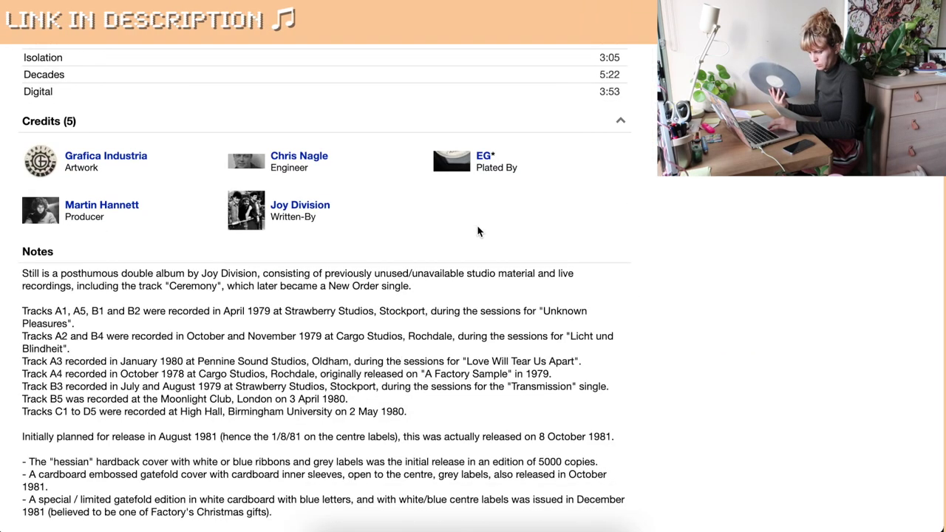
scroll(477, 232, down, 2)
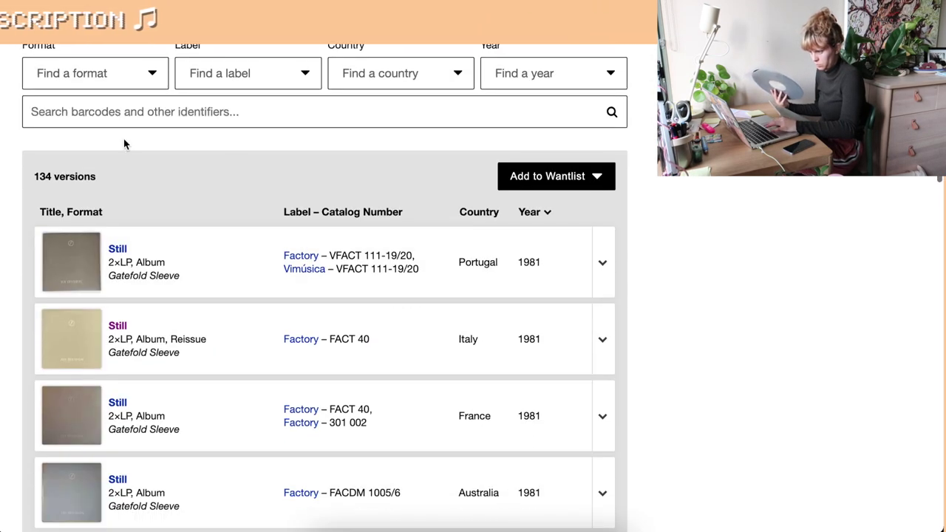
click(164, 111)
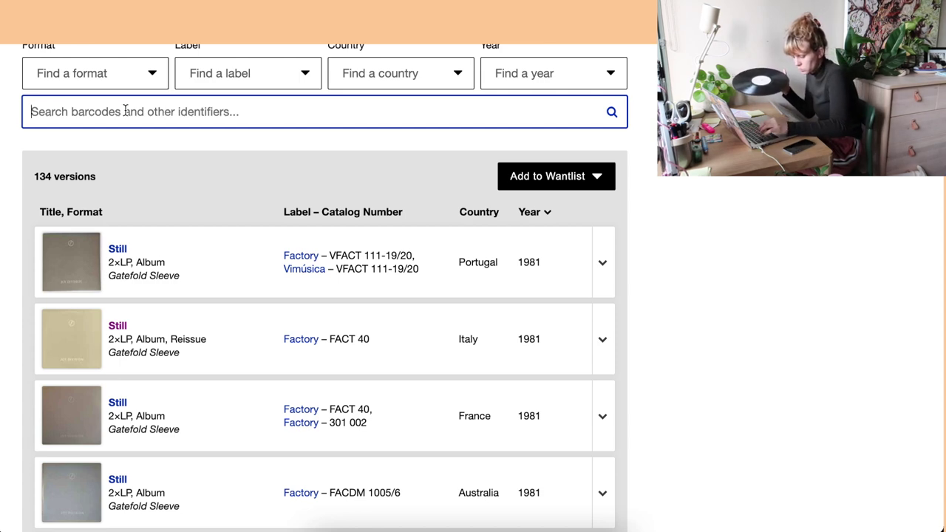
text(mx203)
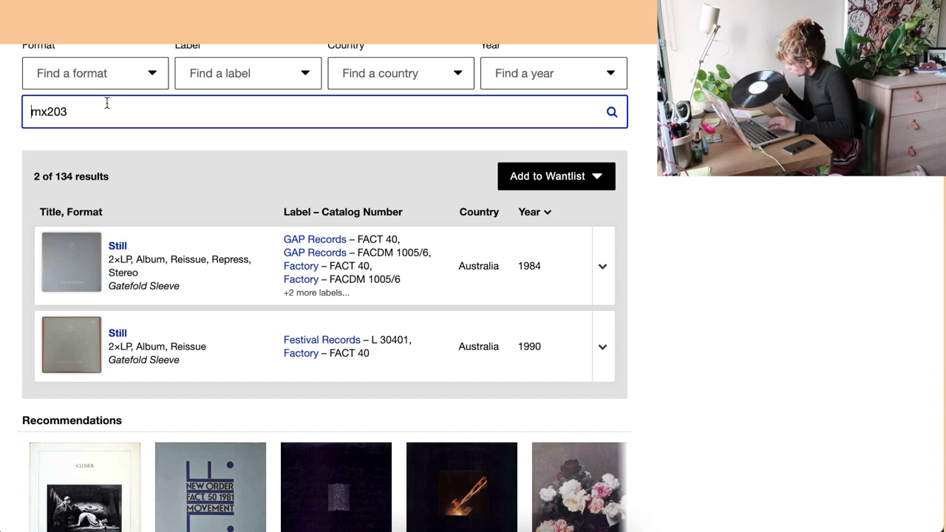
Step: Change the identifier filter to "mx203778" and open the 1984 Australian repress of Still
text(778-)
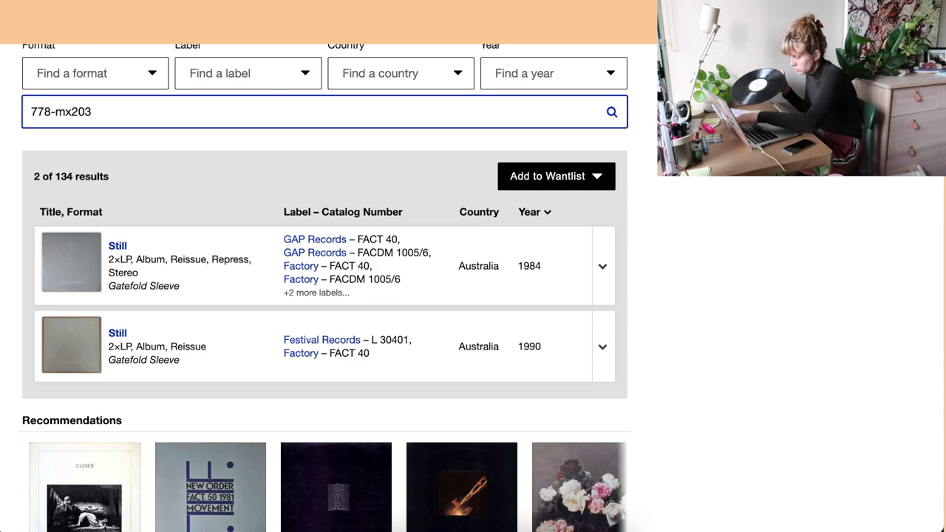
key(BackSpace)
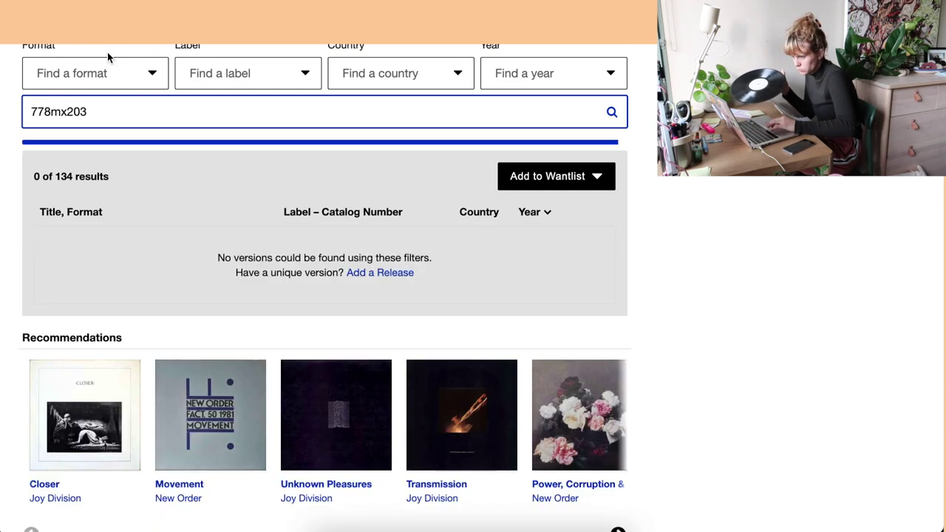
drag(50, 112, 0, 119)
key(ctrl+x)
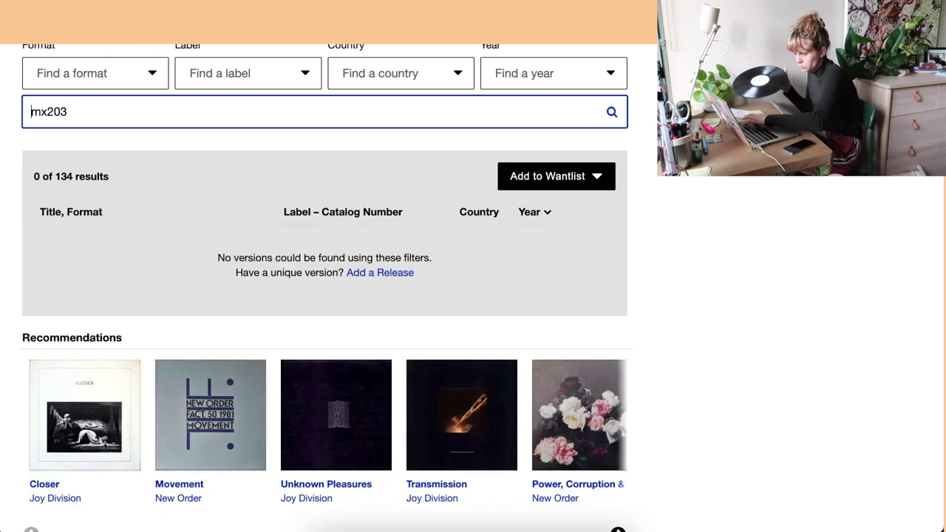
key(End)
key(ctrl+v)
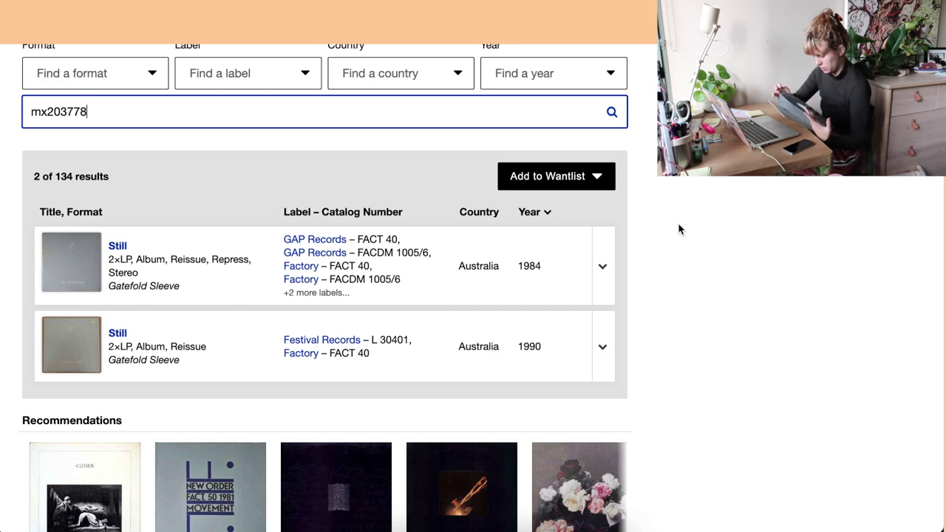
click(116, 248)
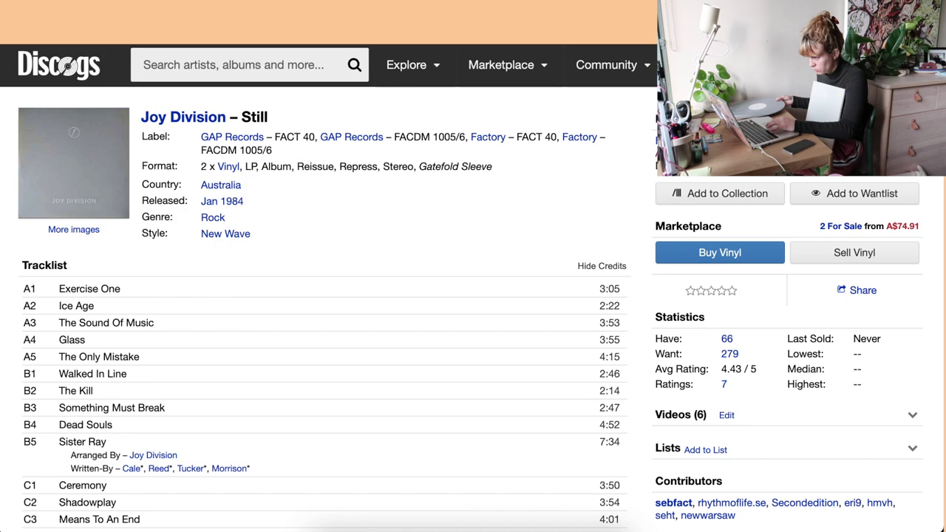
Step: Compare the 1990 Festival Records reissue of Still, and add the January 1984 GAP Records repress to the collection
key(alt+Left)
click(116, 333)
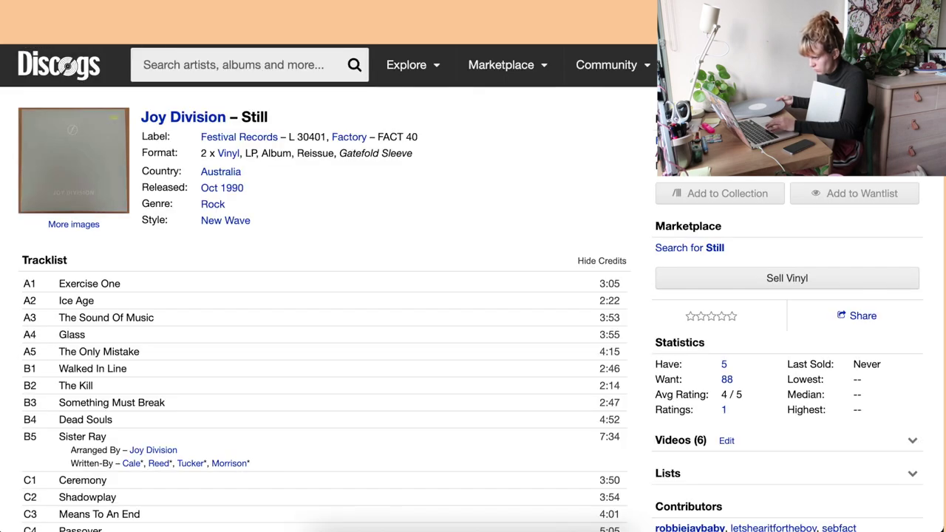
key(alt+Left)
click(122, 252)
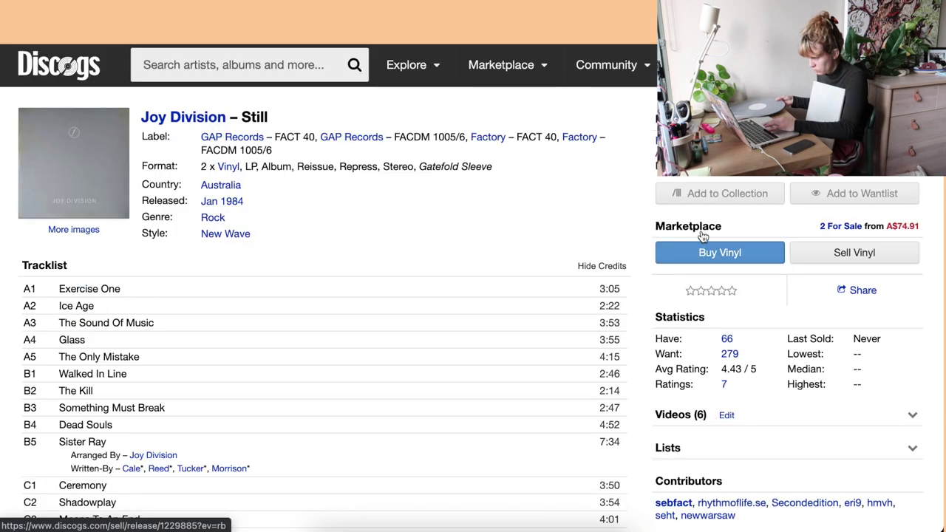
click(690, 194)
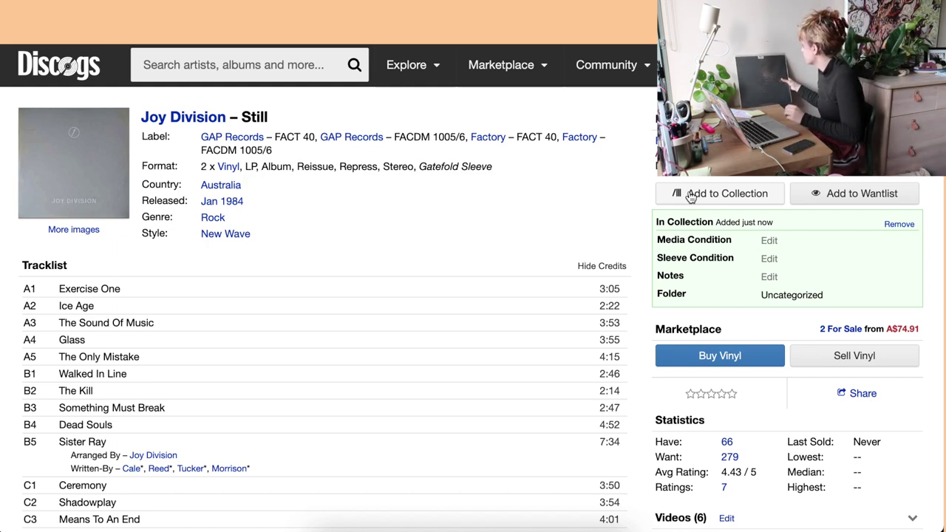
click(310, 66)
text(93)
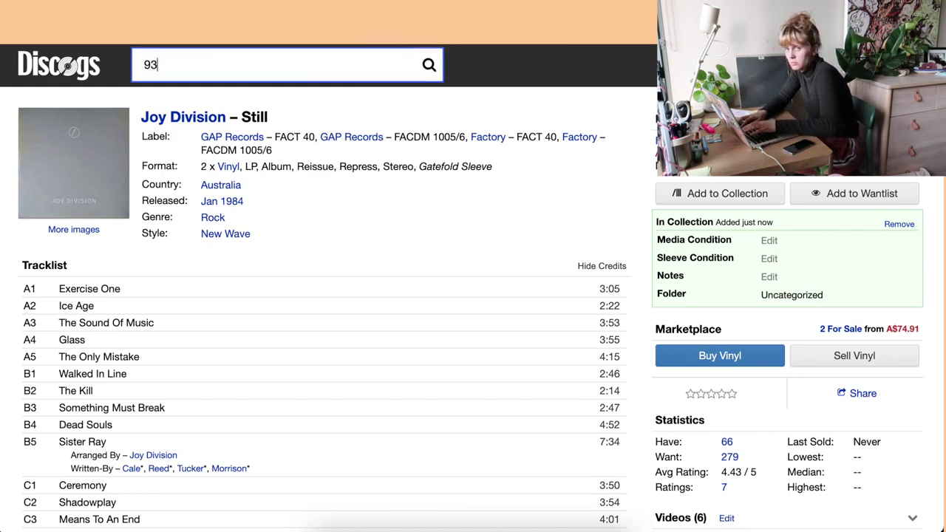
text(997)
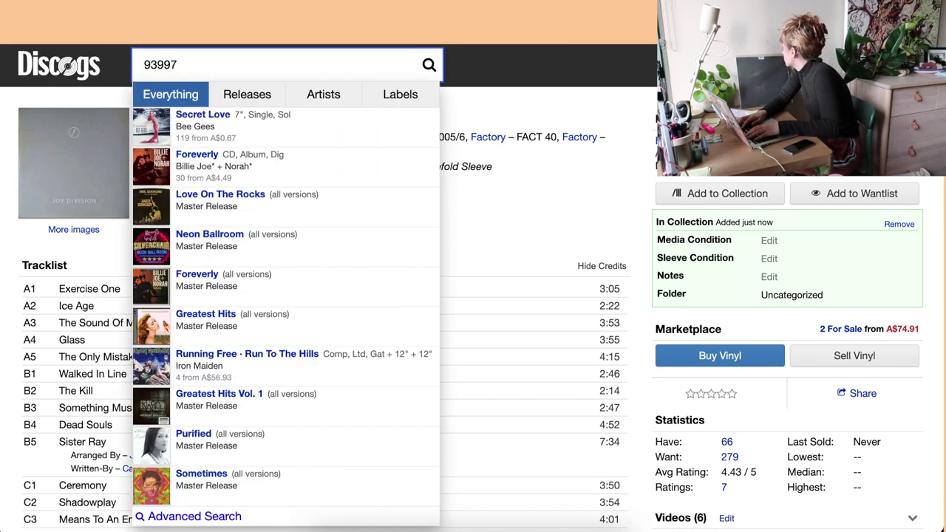
text(46)
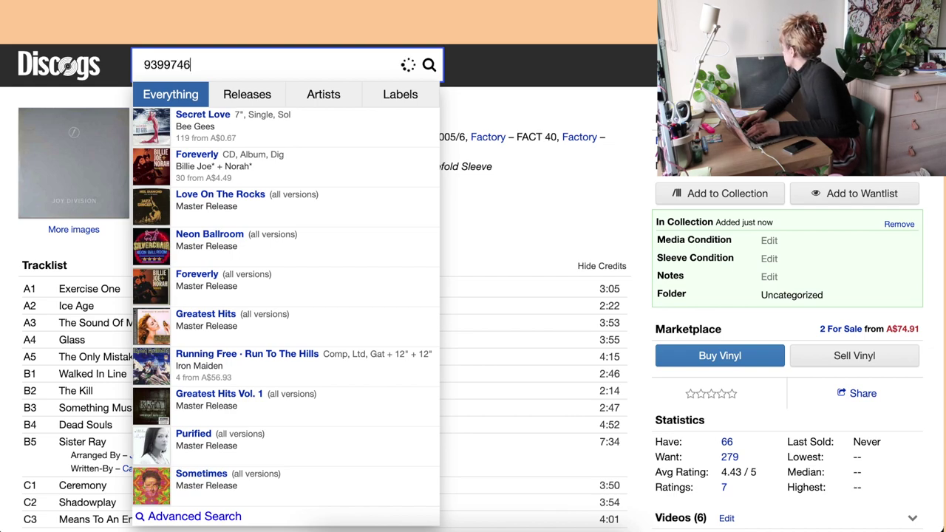
text(2)
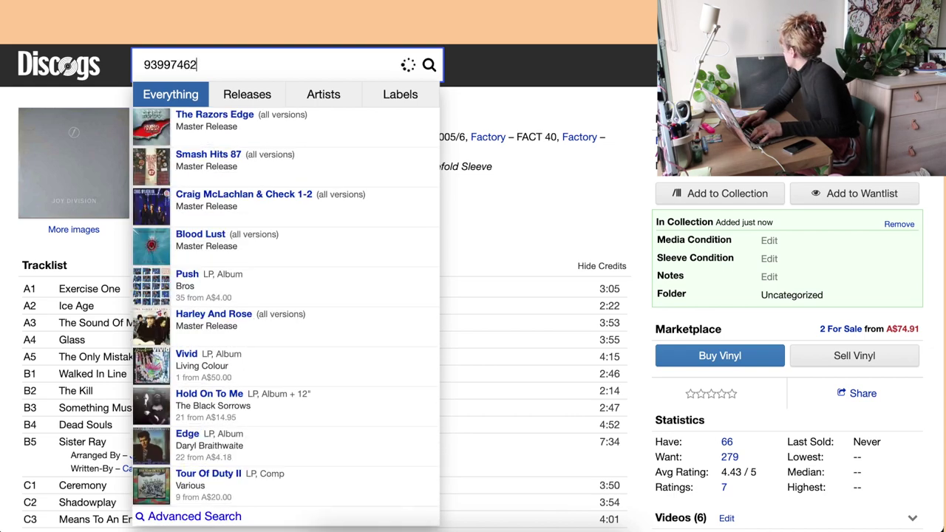
text(4)
text(3613)
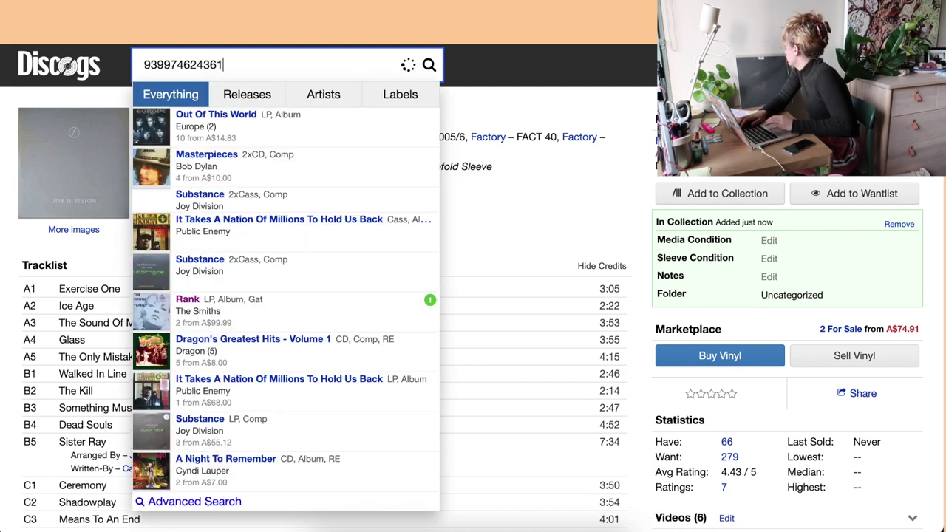
click(281, 124)
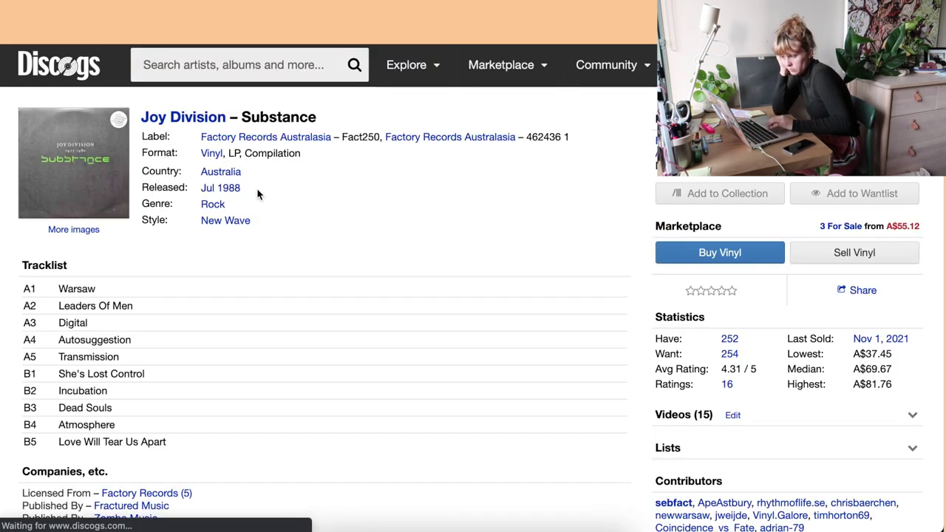
click(702, 192)
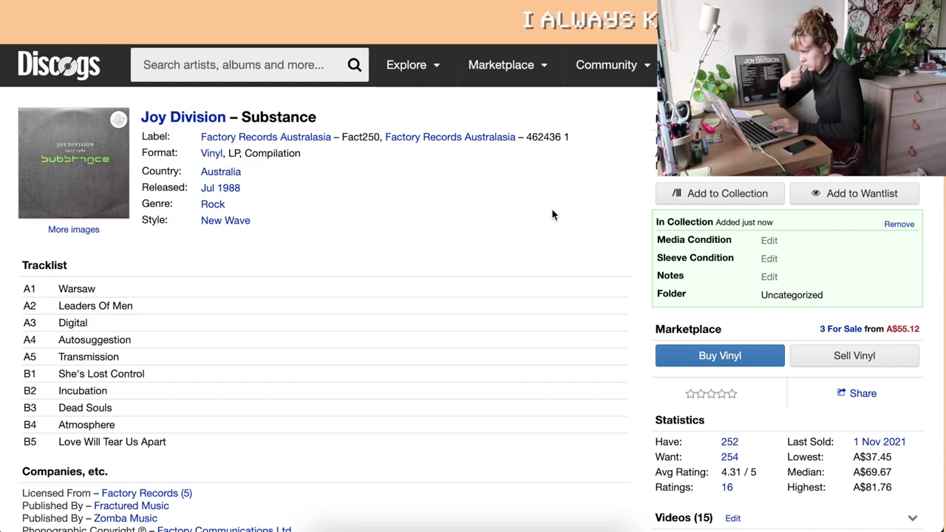
Step: Search the database for "sfps013" and open the master release of Joy Division's The Peel Sessions
click(205, 52)
text(s)
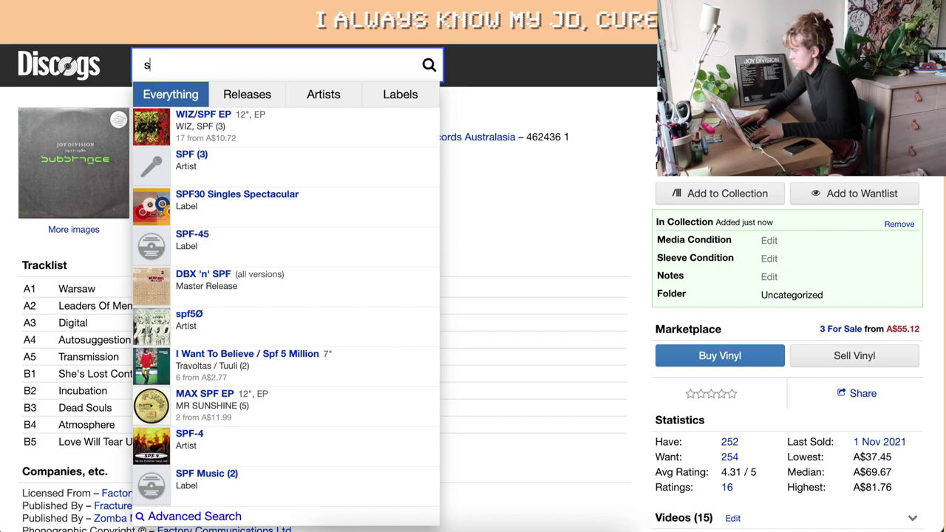
text(pffps0)
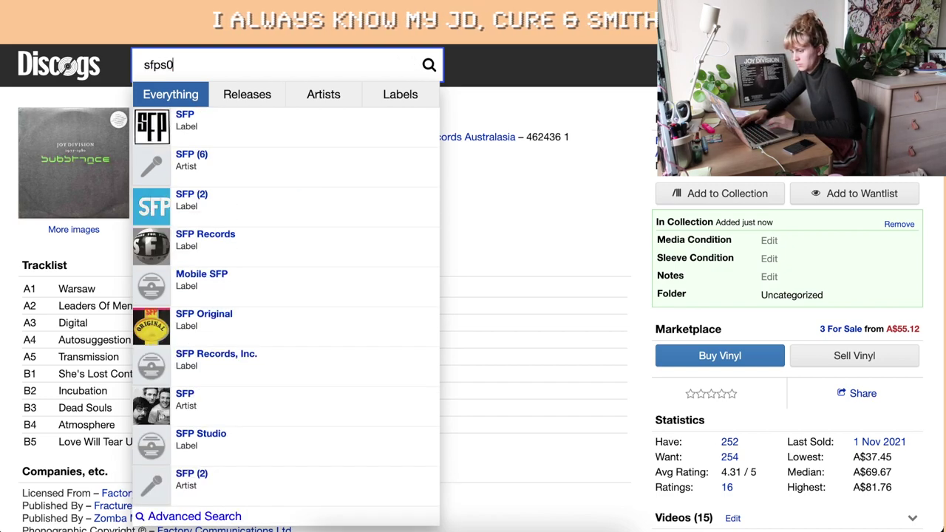
key(BackSpace)
key(BackSpace)
key(Tab)
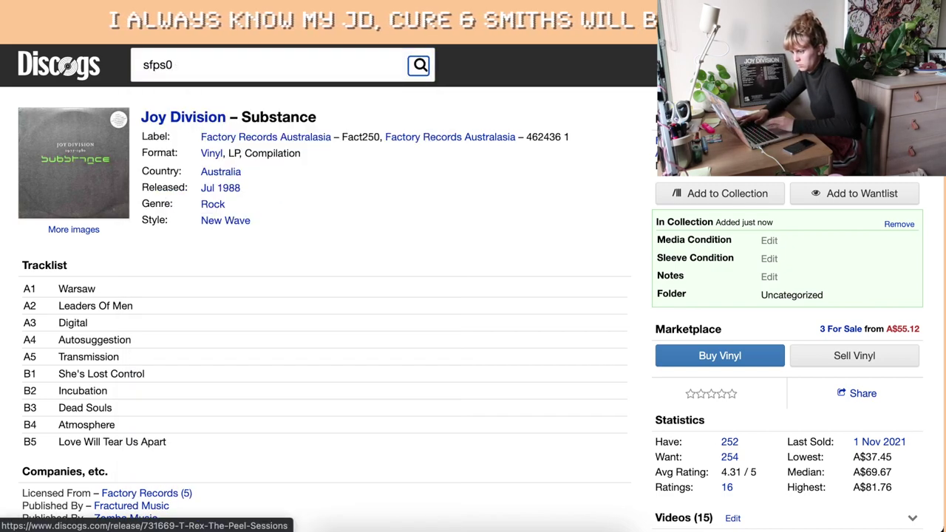
key(shift+Tab)
text(q3)
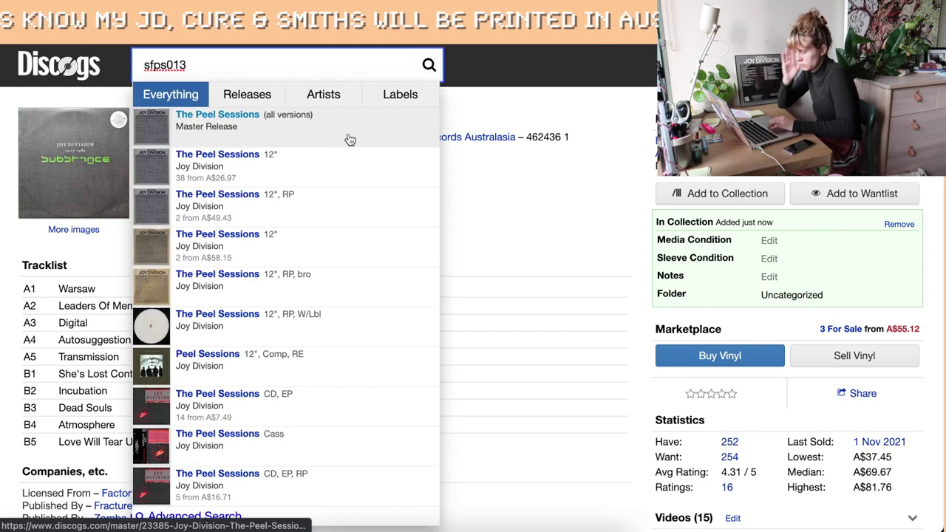
click(348, 140)
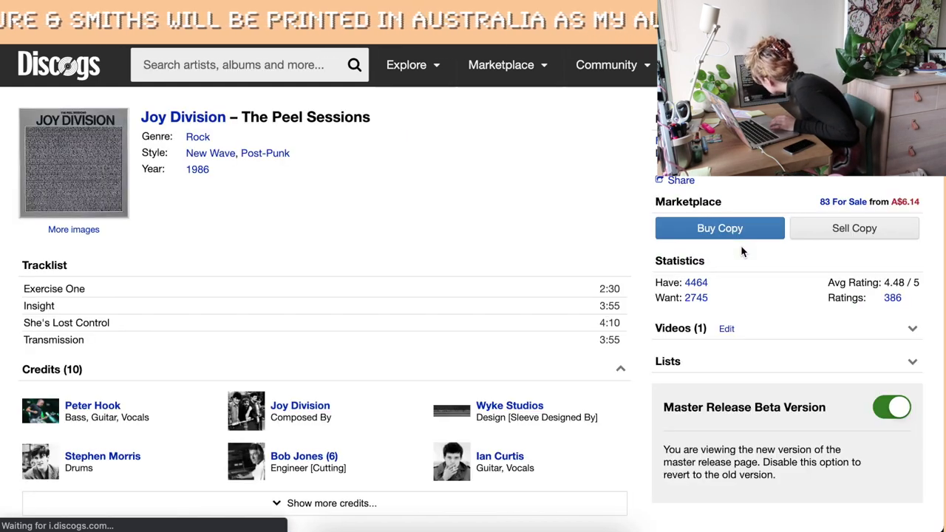
Step: Filter the versions of The Peel Sessions by the format Vinyl and the country UK
scroll(494, 303, down, 2)
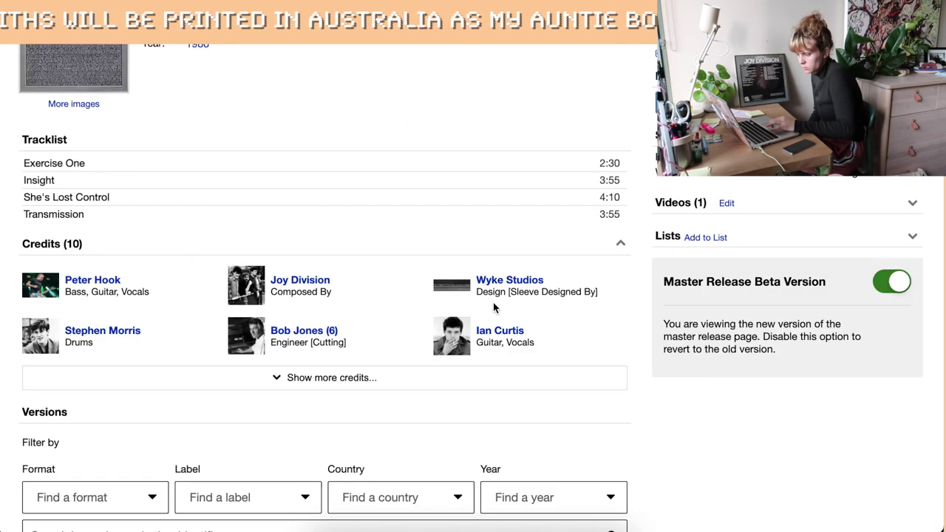
scroll(494, 308, down, 6)
scroll(355, 293, up, 1)
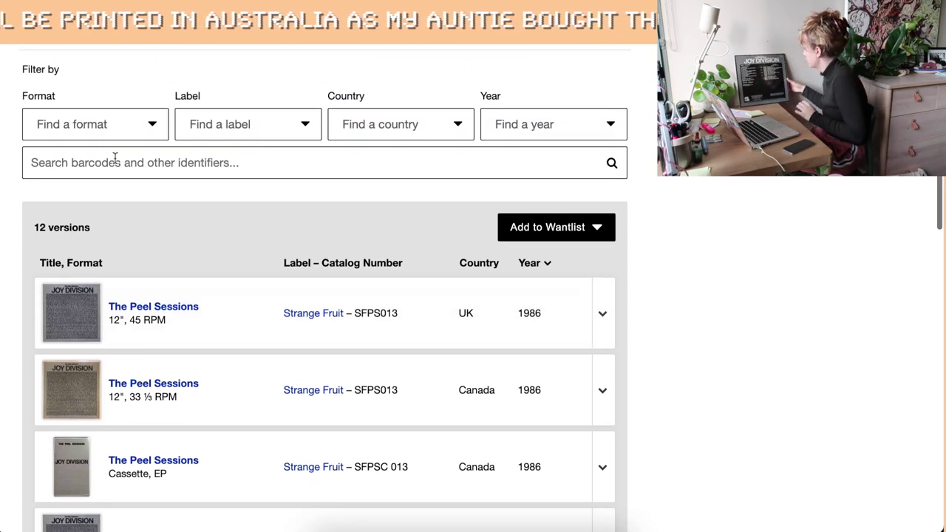
click(118, 159)
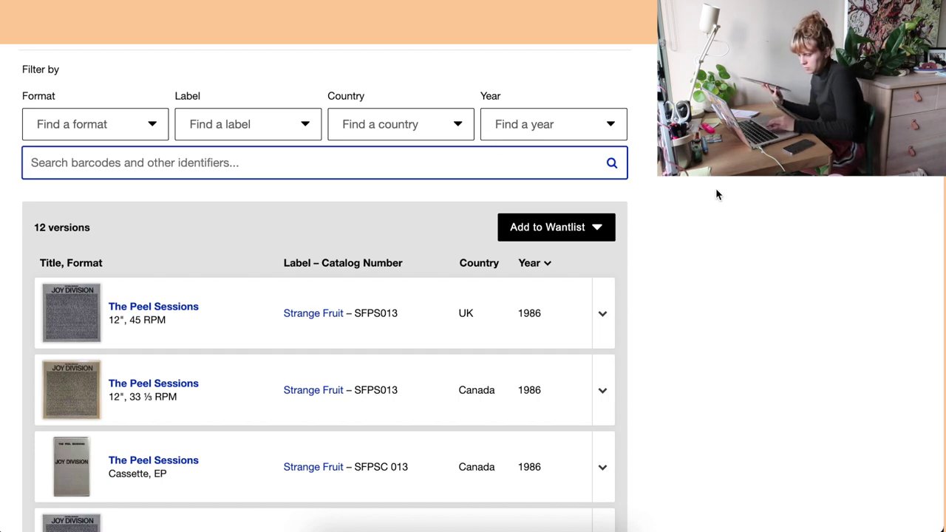
scroll(598, 214, up, 2)
scroll(597, 214, up, 1)
click(153, 209)
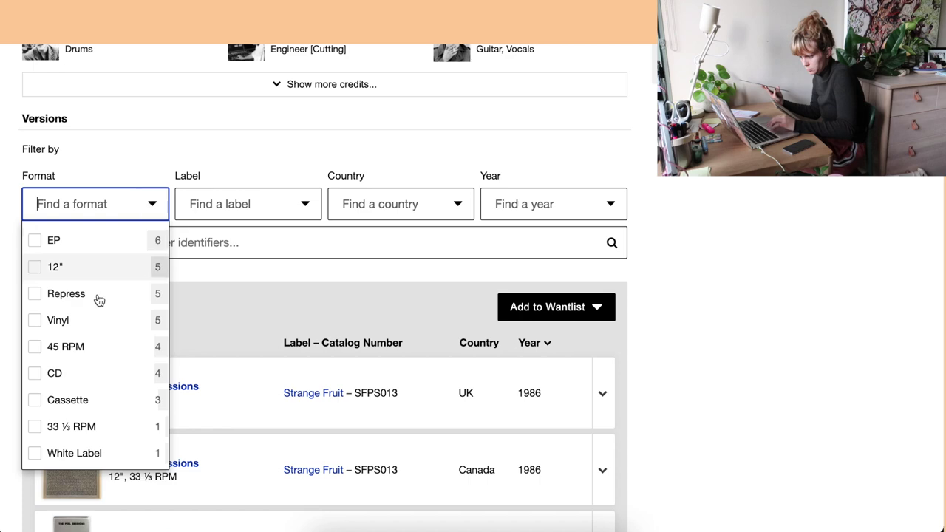
click(96, 328)
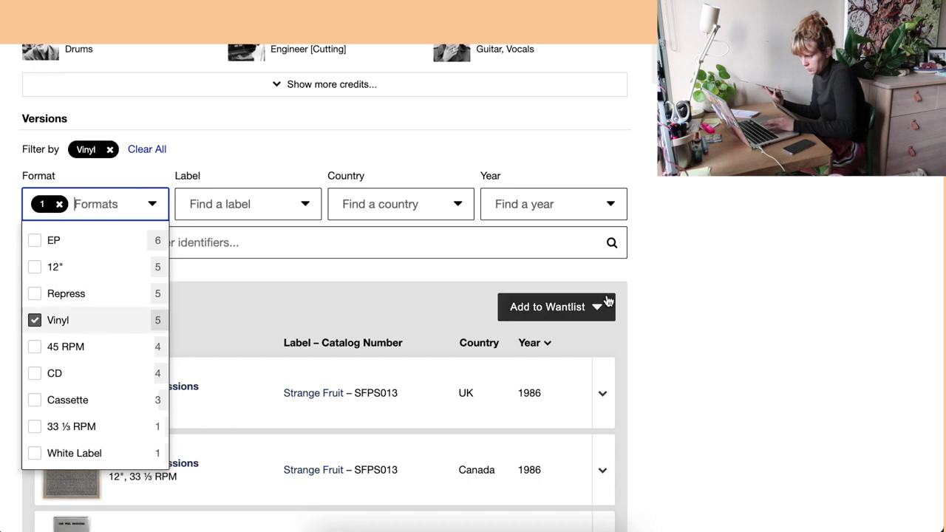
click(815, 298)
click(404, 201)
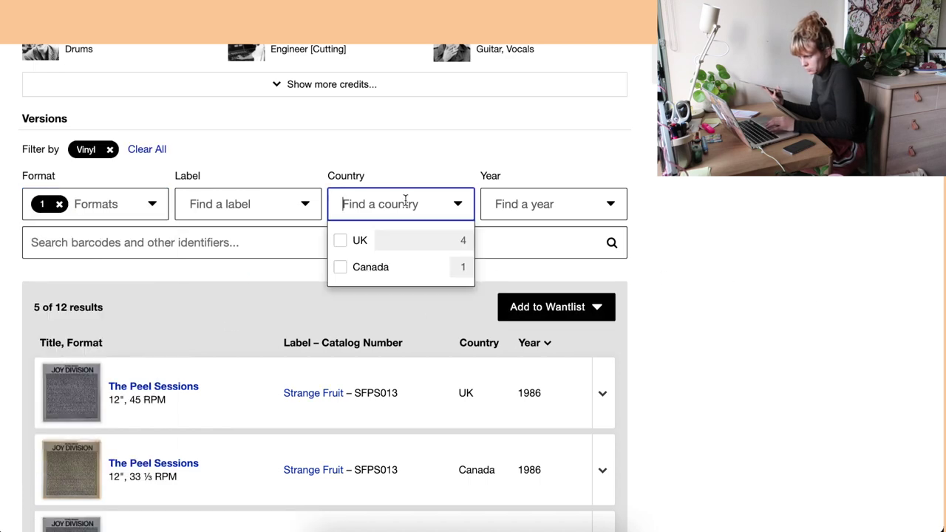
click(351, 250)
click(696, 254)
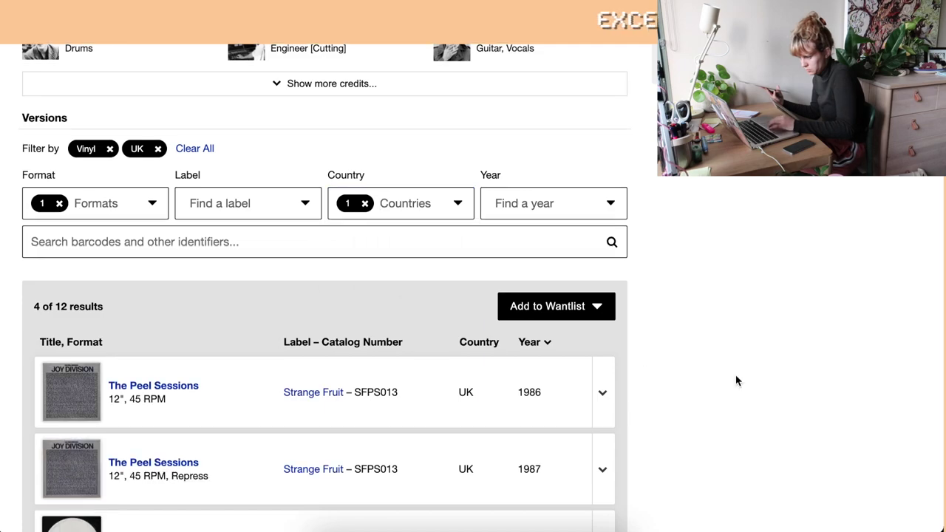
Step: Open the original 1986 UK 12" 45 RPM pressing of The Peel Sessions and add it to the collection
scroll(737, 380, down, 3)
scroll(737, 382, up, 1)
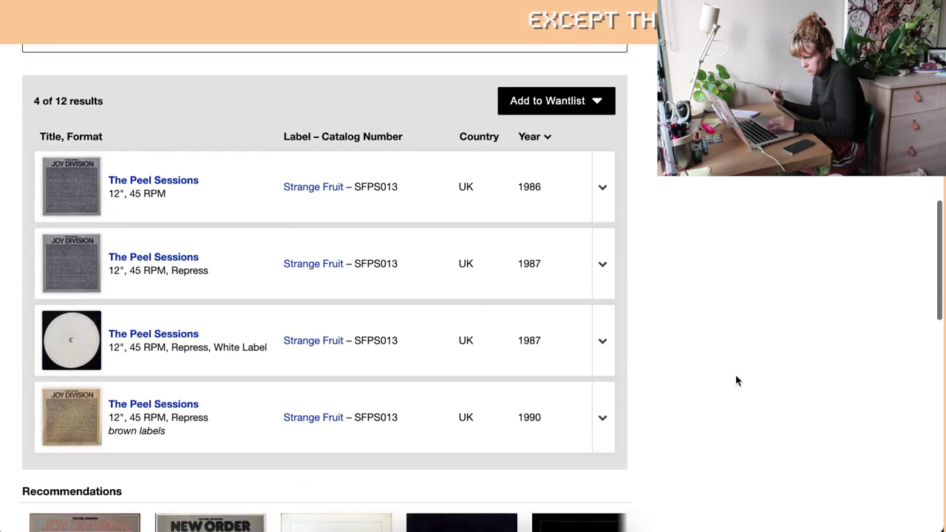
click(153, 181)
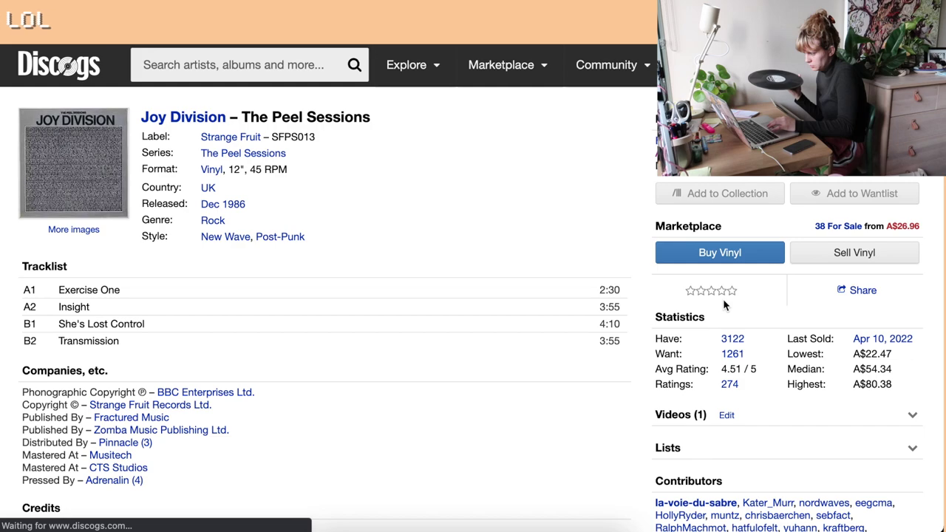
click(736, 197)
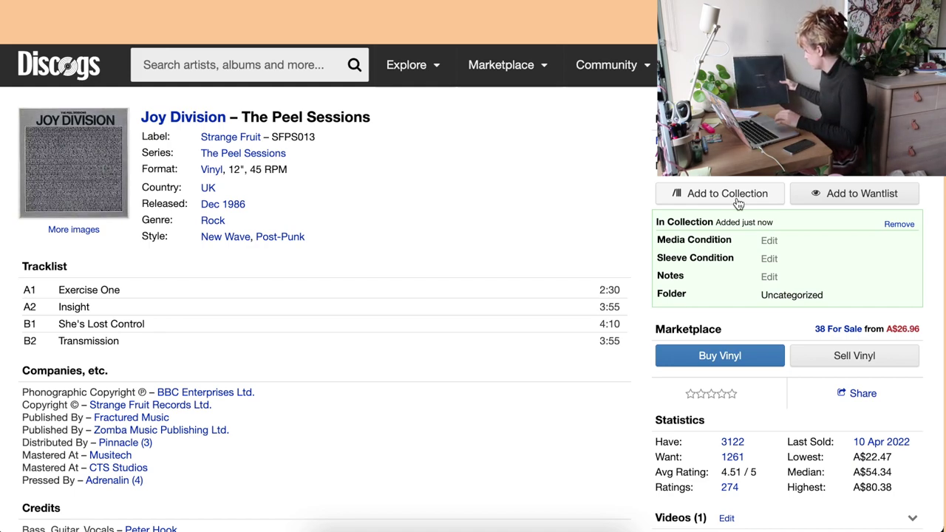
Step: Search the database for "facoz 1003" and open the 1984 New Zealand EMI reissue of Unknown Pleasures
click(254, 66)
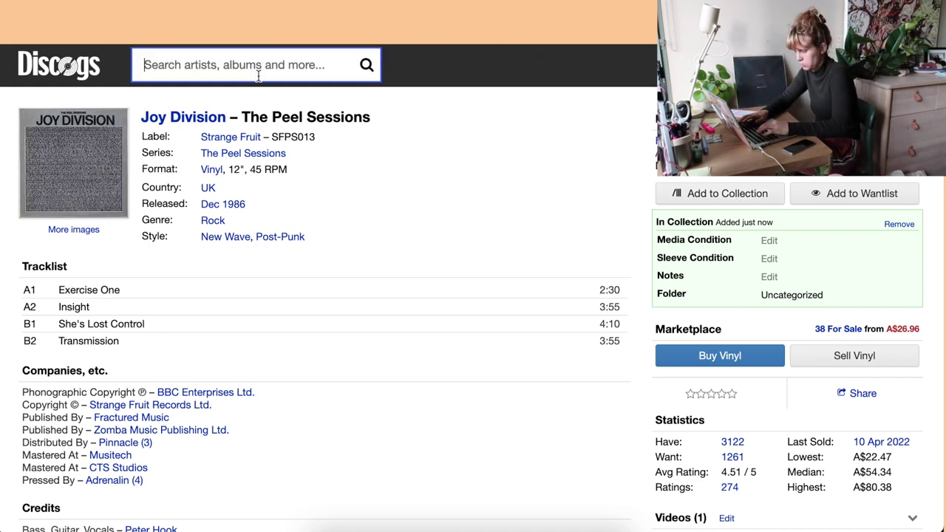
text(facoz)
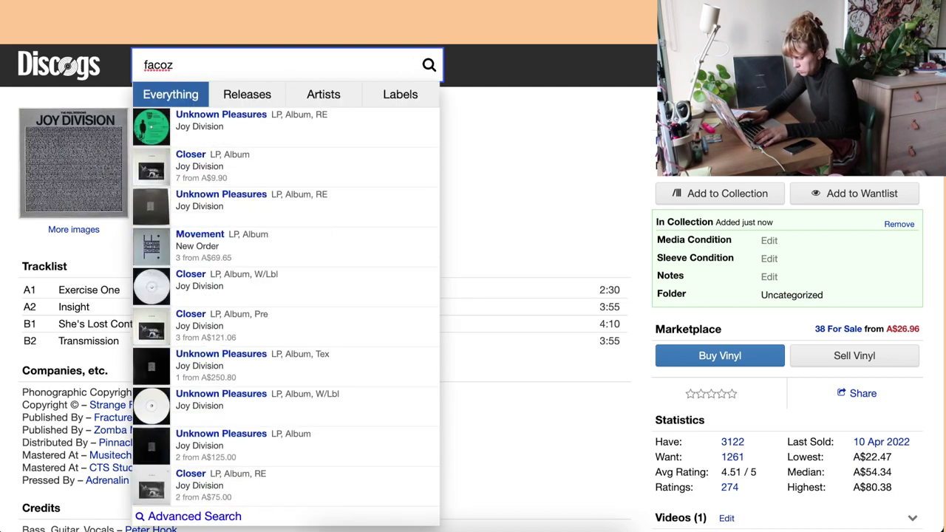
text( l003)
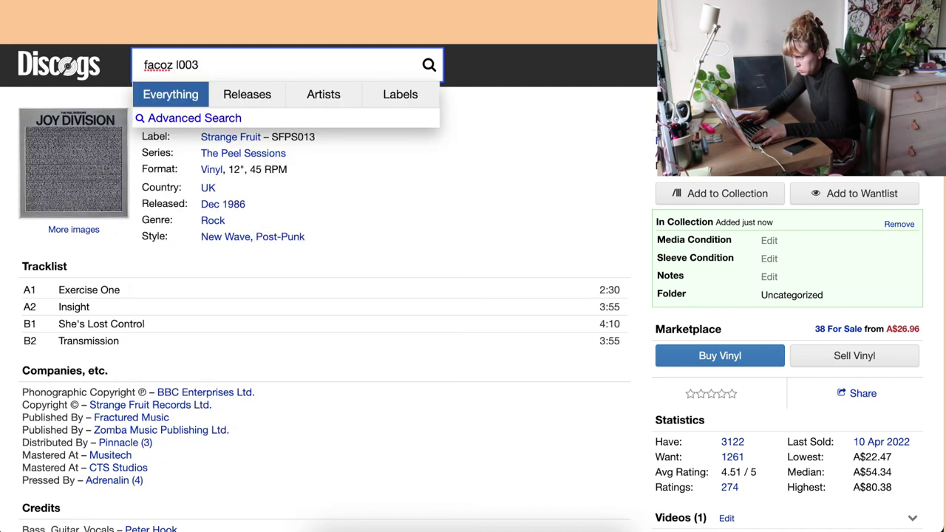
key(BackSpace)
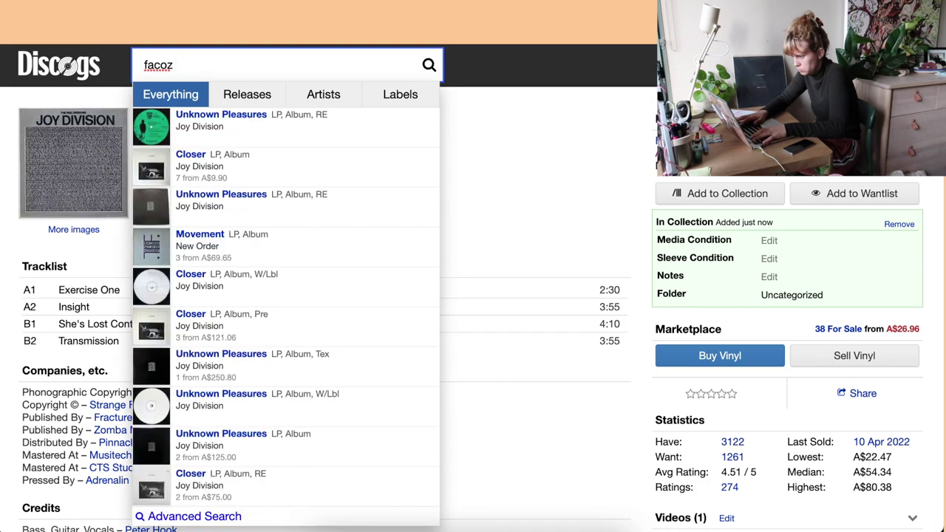
text(1003)
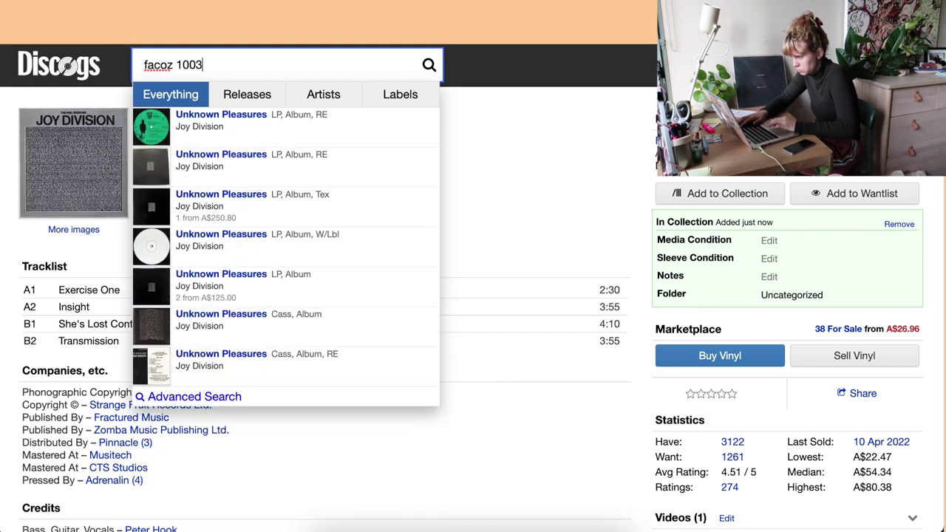
click(341, 173)
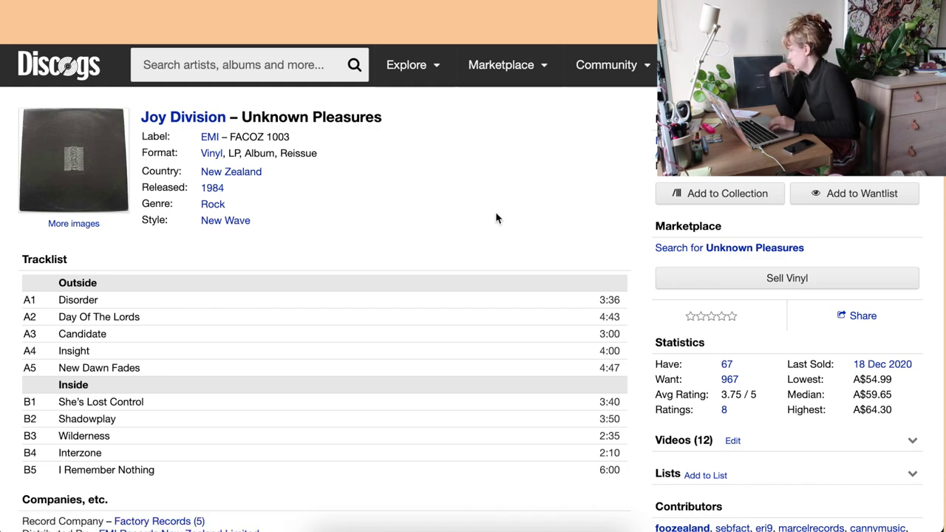
Step: Open the Unknown Pleasures master release and filter its versions by the identifier "facoz 1003"
scroll(496, 211, down, 6)
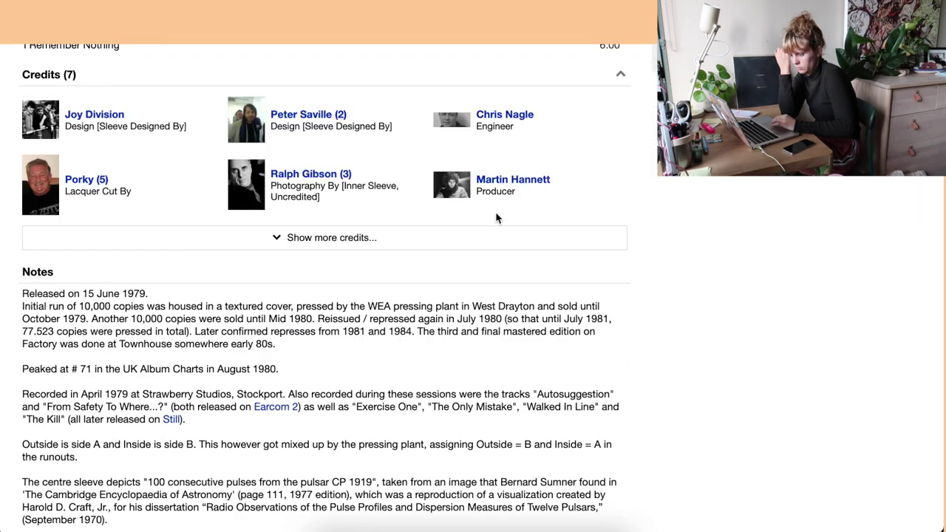
scroll(495, 211, down, 10)
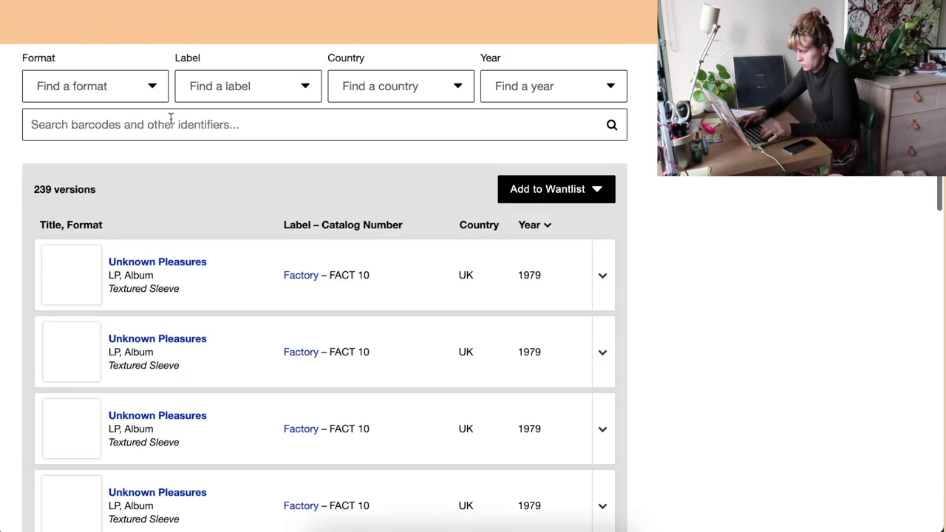
click(171, 120)
text(facoz)
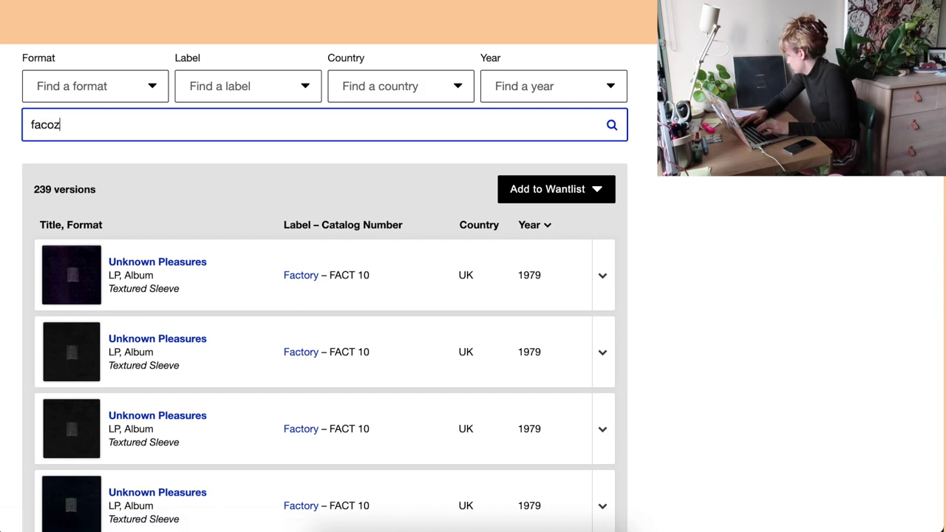
text( 1003)
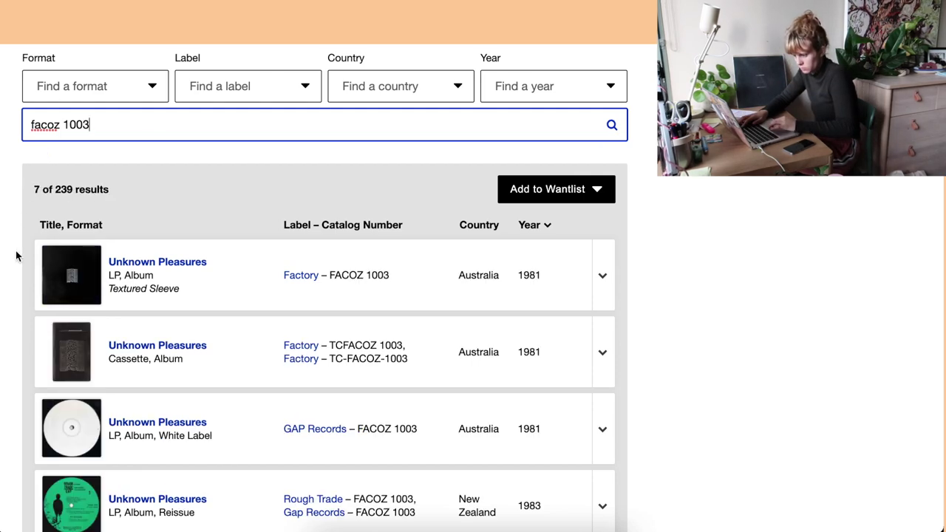
Step: Open the 1981 Australian Factory LP of Unknown Pleasures with textured sleeve and add it to the collection
scroll(17, 252, down, 2)
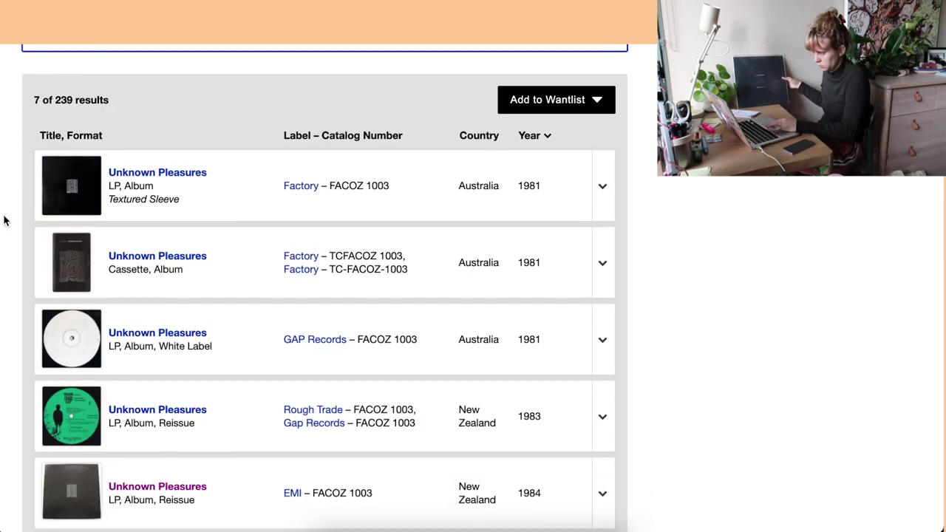
scroll(144, 177, down, 3)
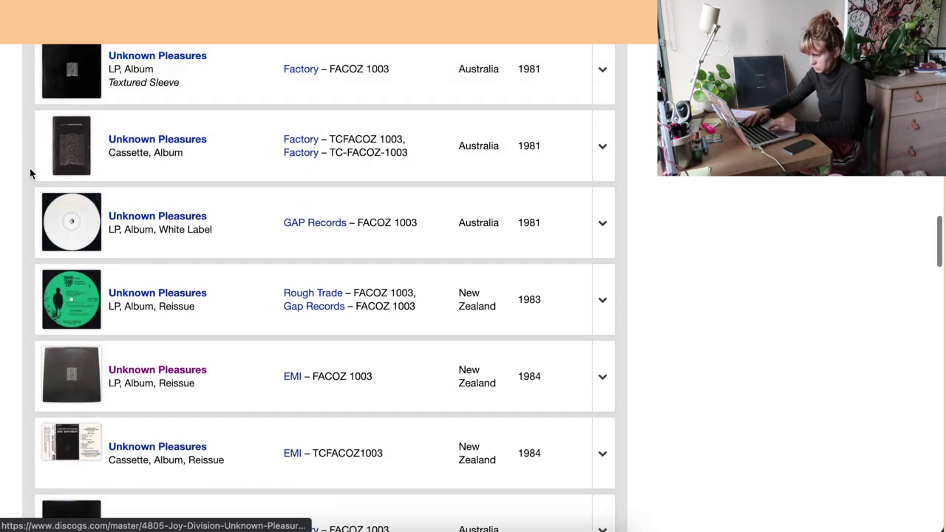
scroll(30, 173, down, 3)
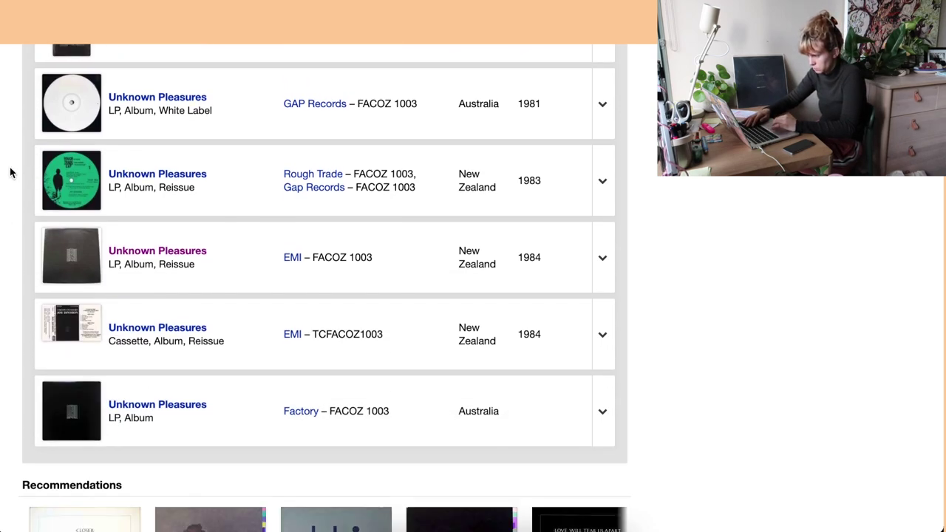
scroll(10, 173, up, 7)
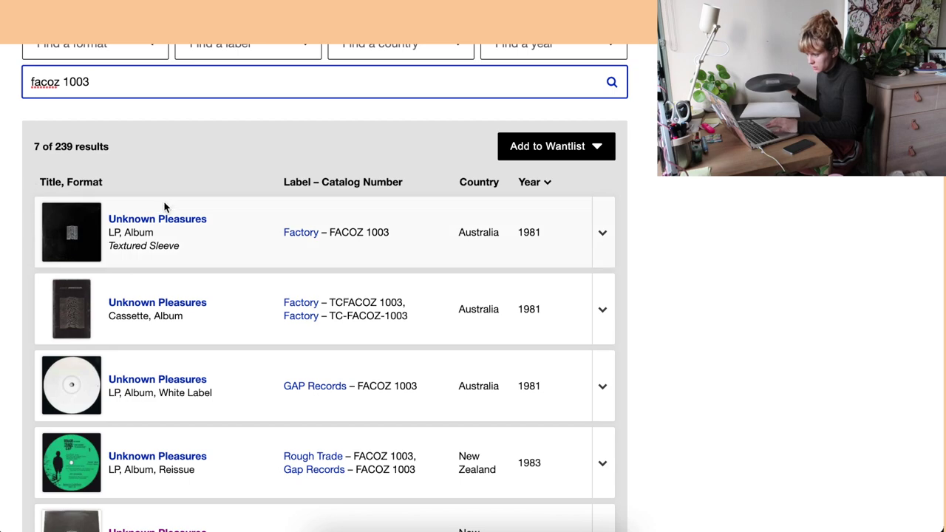
click(177, 222)
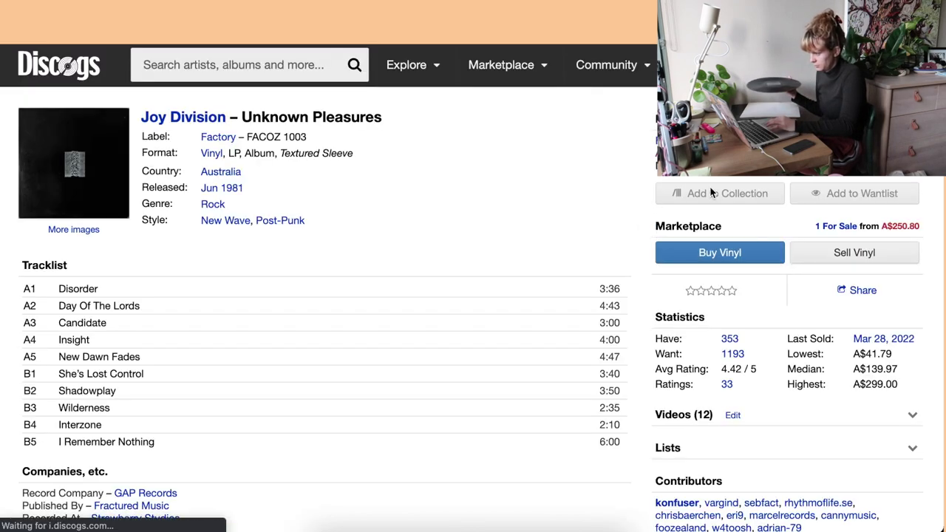
click(721, 201)
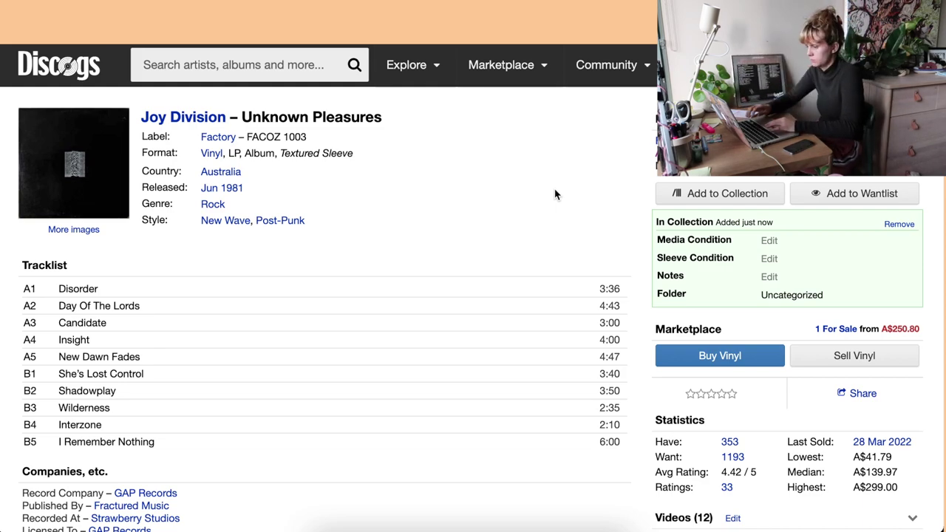
Step: Search the database for "sfps033" and open the master release of The Peel Sessions
click(210, 75)
text(spf)
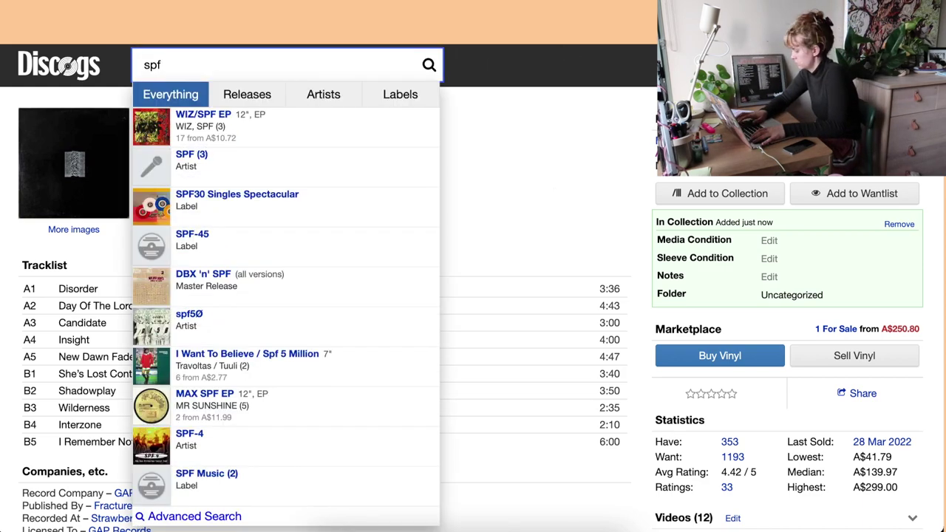
key(BackSpace)
key(BackSpace)
text(fp)
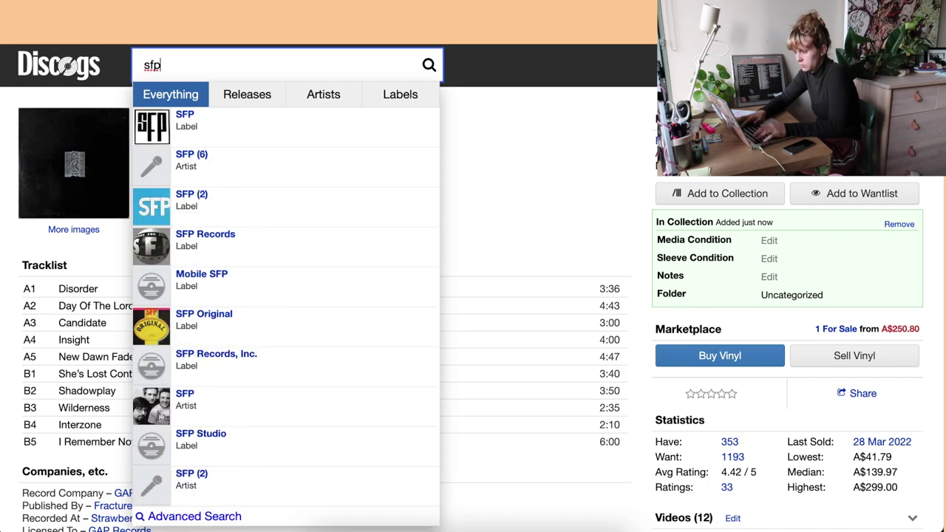
text(s033)
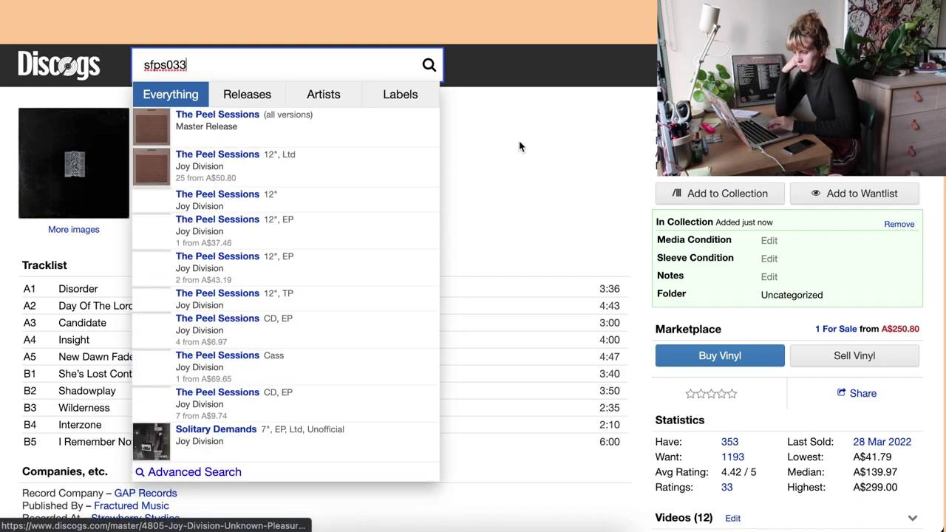
click(297, 128)
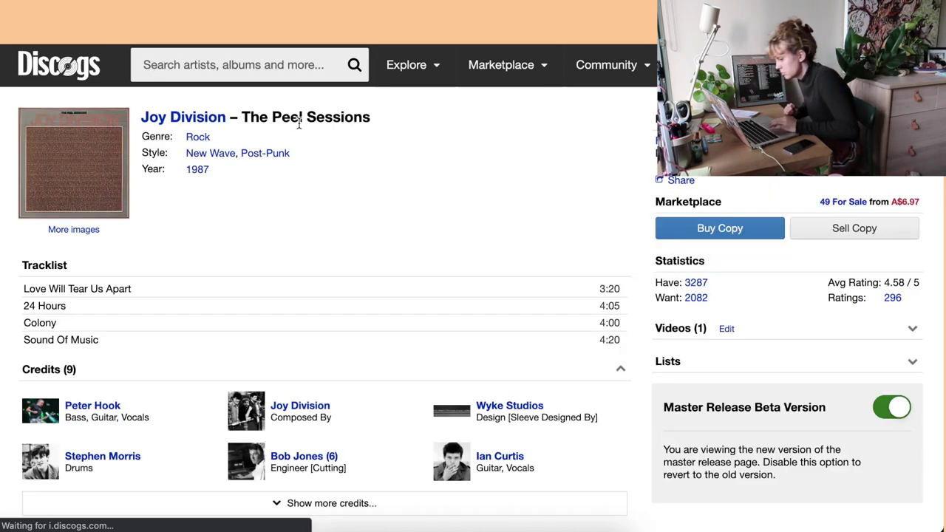
Step: Filter the versions of The Peel Sessions by the format Vinyl and the country UK
scroll(47, 156, down, 8)
scroll(148, 140, up, 2)
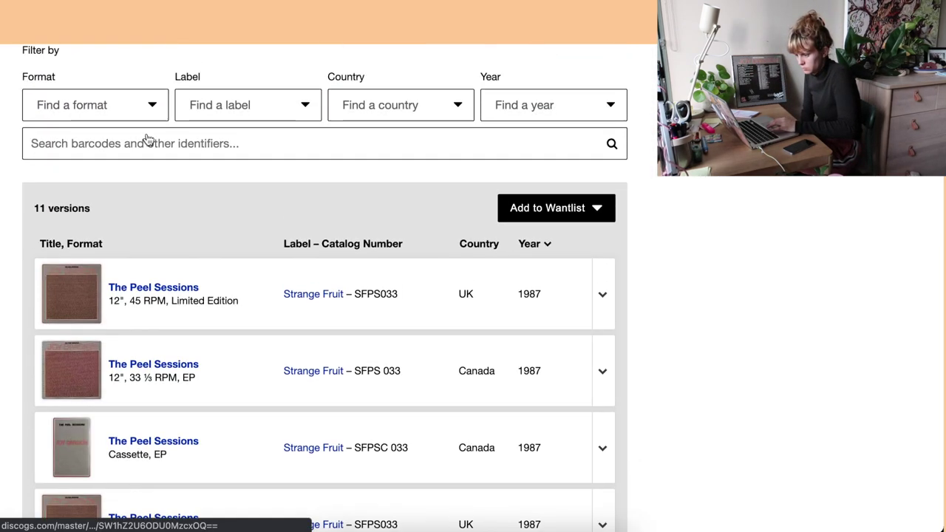
click(111, 157)
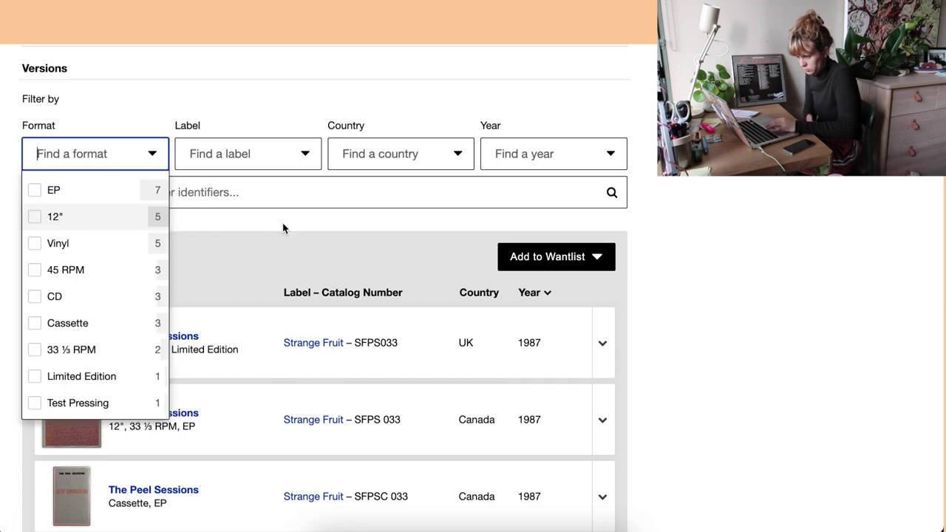
click(91, 245)
click(690, 215)
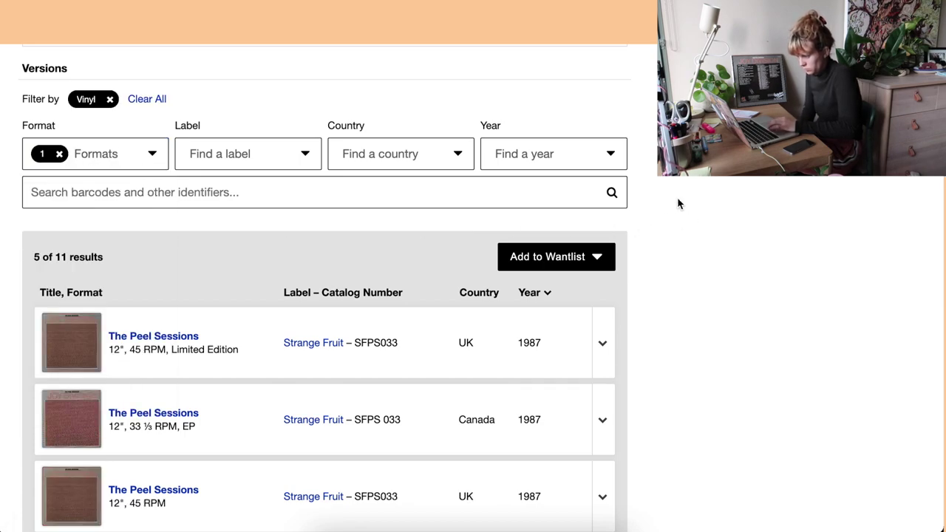
scroll(679, 204, down, 3)
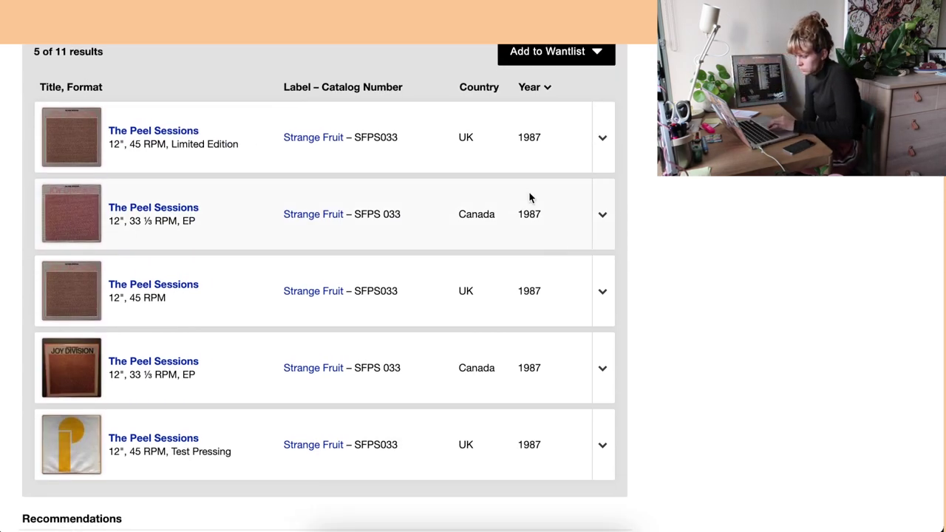
scroll(628, 196, up, 1)
scroll(628, 196, up, 3)
click(416, 128)
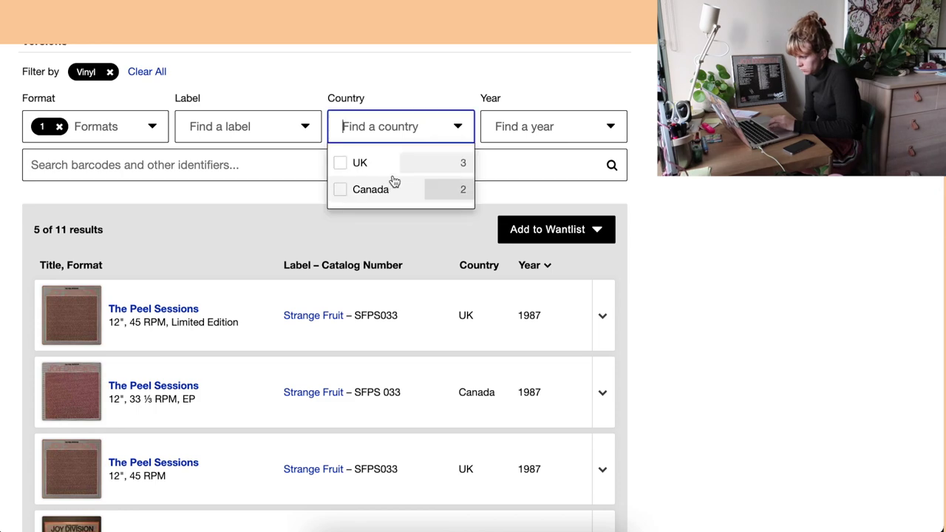
key(Return)
scroll(630, 283, down, 3)
scroll(631, 283, up, 1)
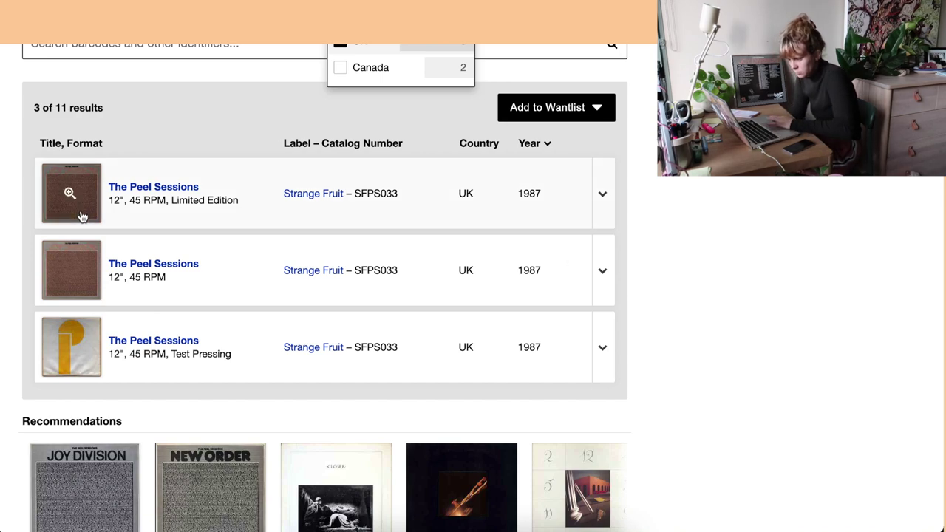
Step: Open the UK 12" 45 RPM Limited Edition and the standard UK 12" 45 RPM pressing in separate tabs
right_click(122, 192)
click(181, 197)
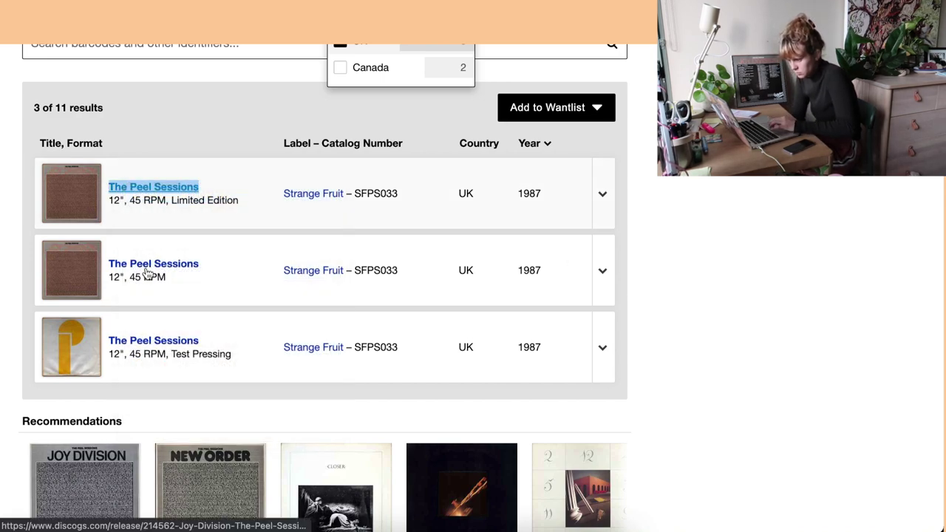
right_click(145, 272)
click(170, 274)
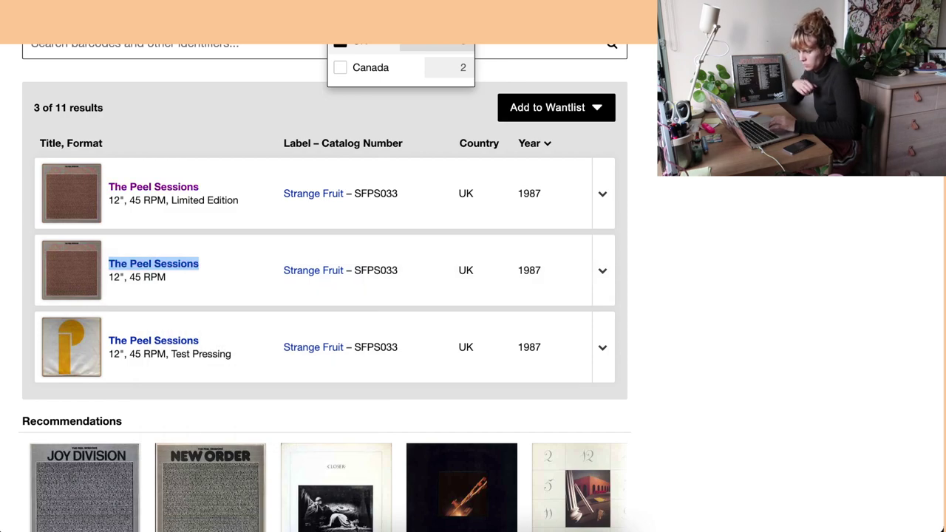
Step: Examine the Limited Edition's credits, notes, identifiers and back-sleeve image to compare them with the record at hand
scroll(270, 418, down, 5)
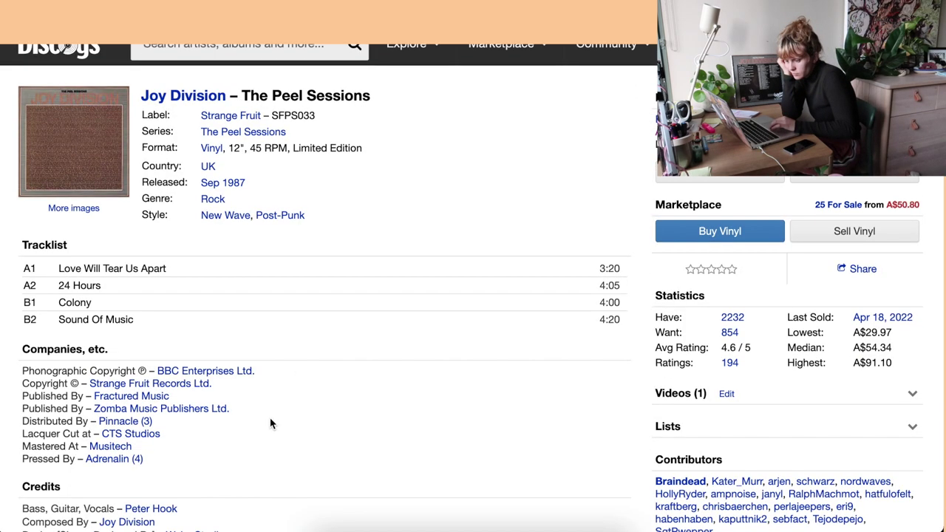
scroll(271, 423, down, 3)
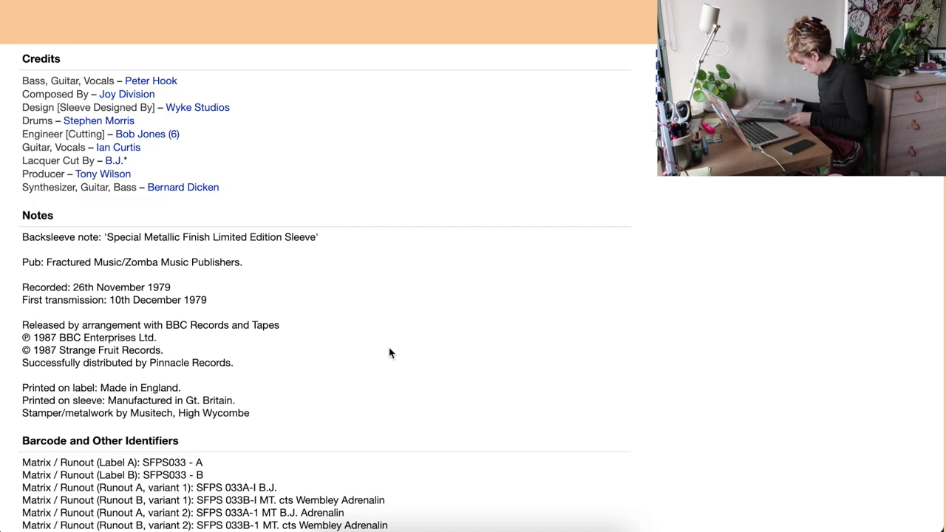
key(super+r)
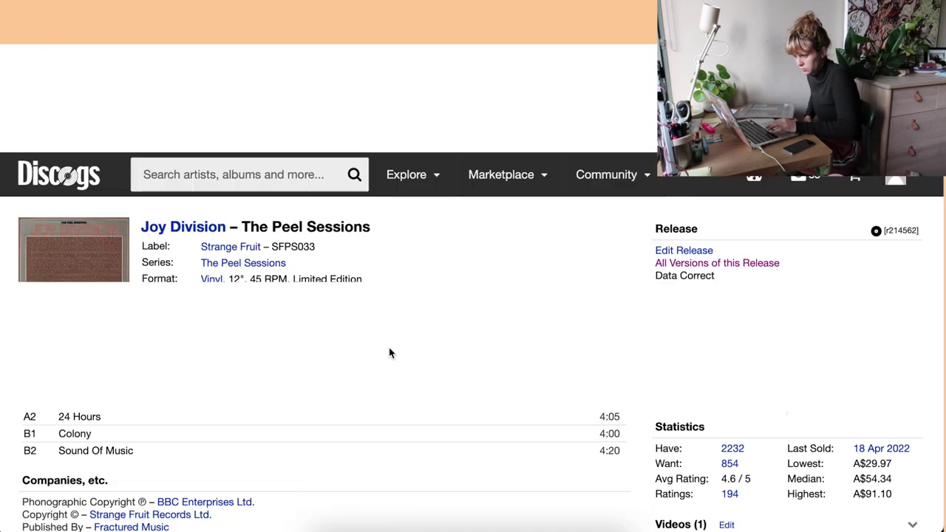
click(70, 152)
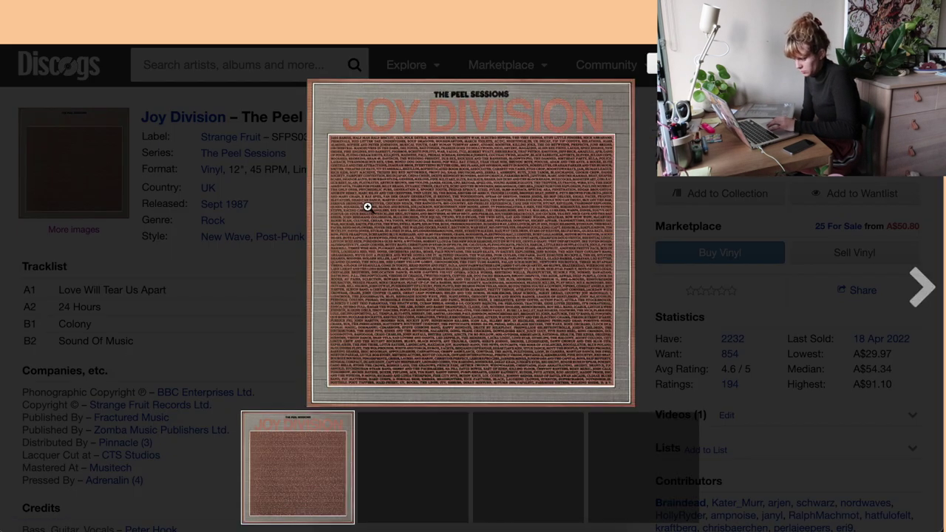
key(Right)
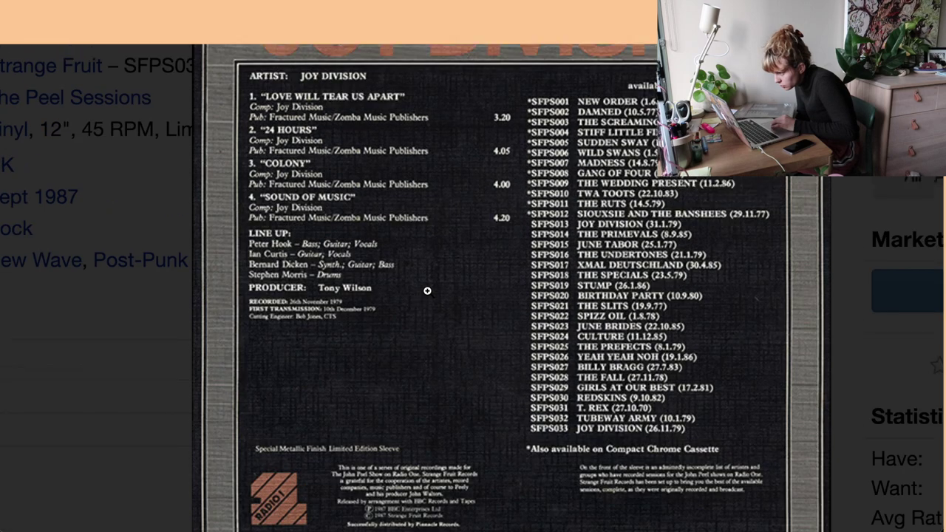
scroll(521, 425, down, 3)
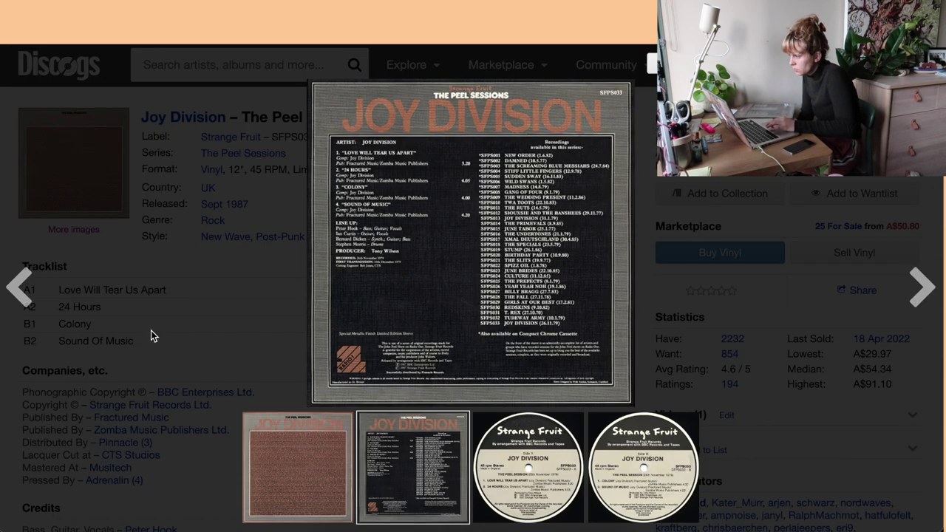
Step: Close the sleeve images and add the standard 1987 UK 12" 45 RPM pressing of The Peel Sessions to the collection
key(Escape)
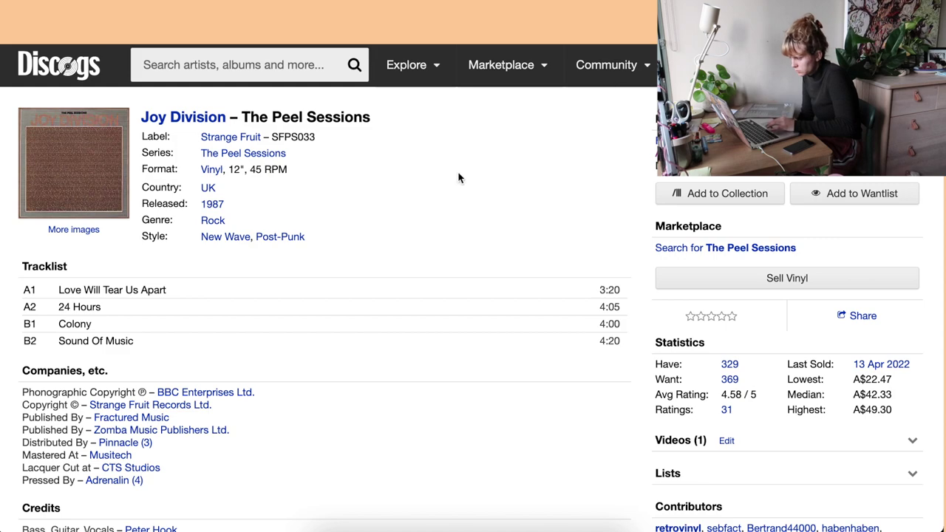
click(701, 194)
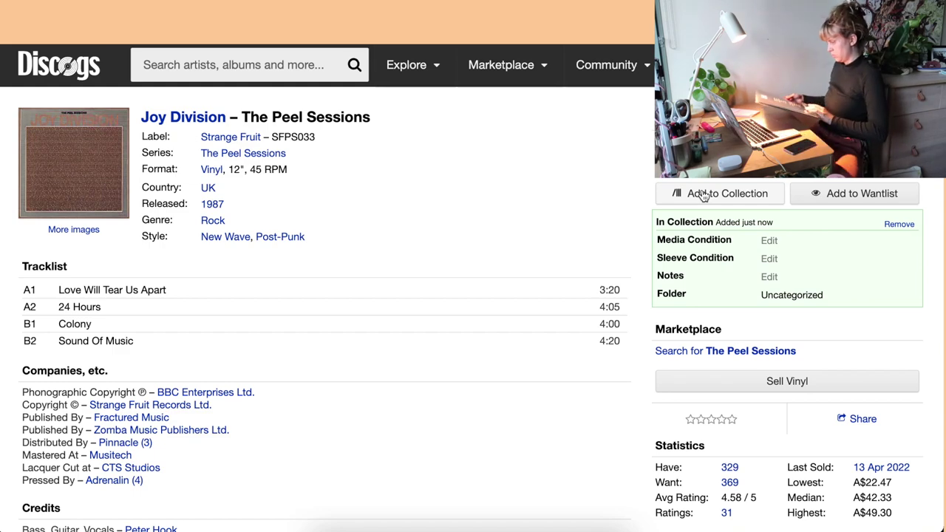
Step: Search the releases for "j.d. warsaw" and open the Australian unofficial LP of Warsaw on RZM Productions
click(147, 62)
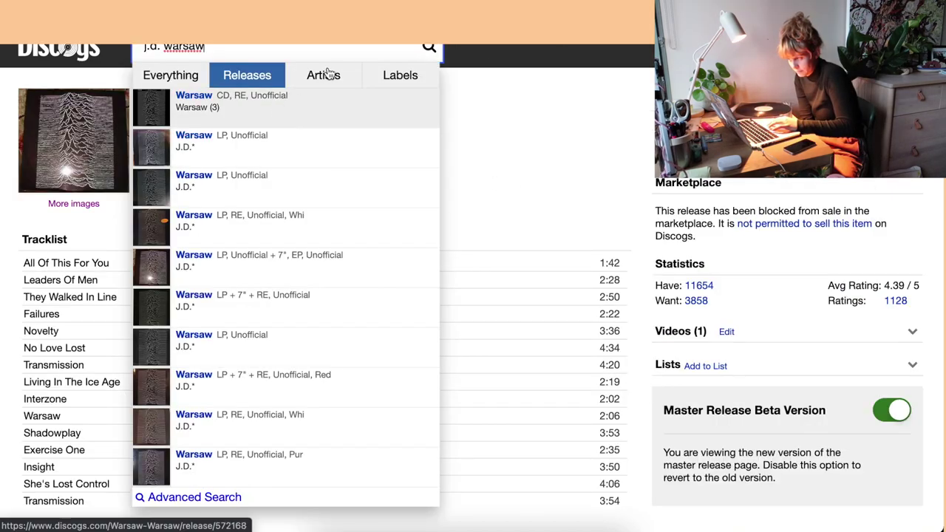
scroll(311, 122, up, 1)
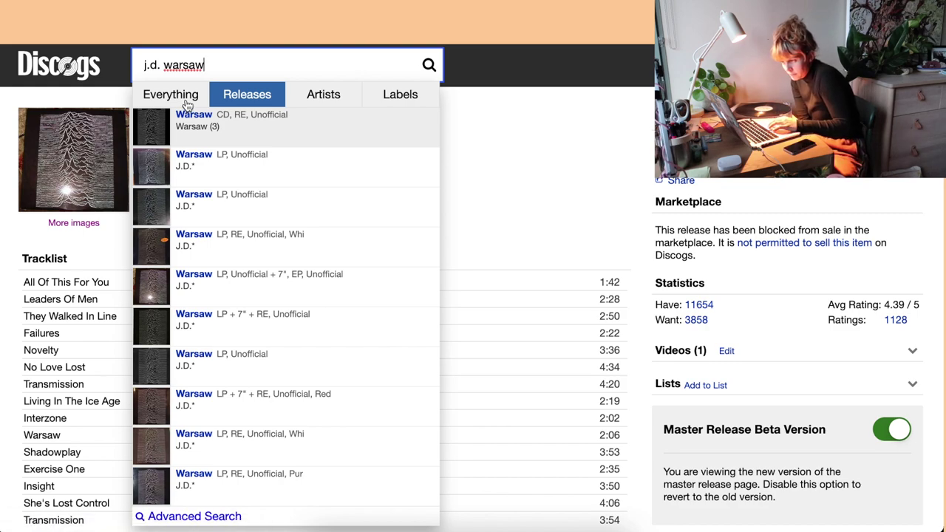
click(287, 169)
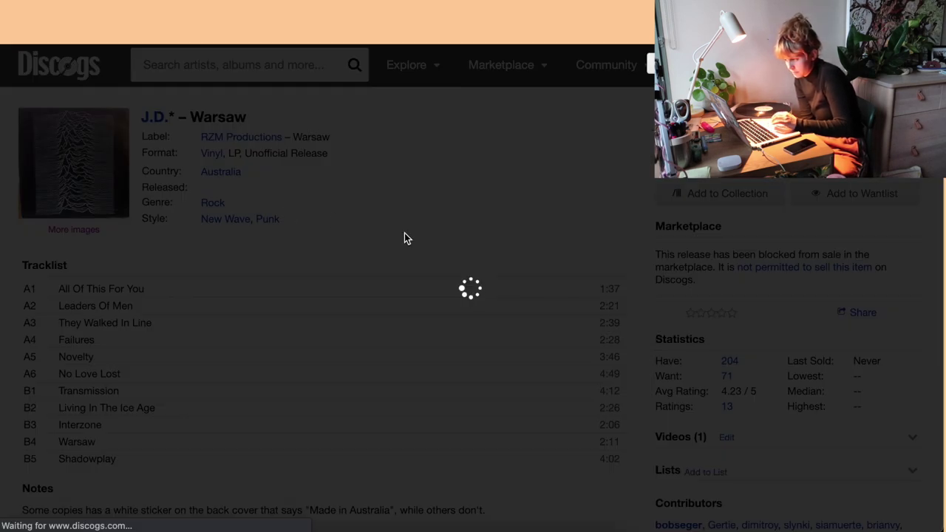
Step: Examine the Australian Warsaw LP's back cover and label images, its notes, matrix/runout identifiers and other versions
click(501, 474)
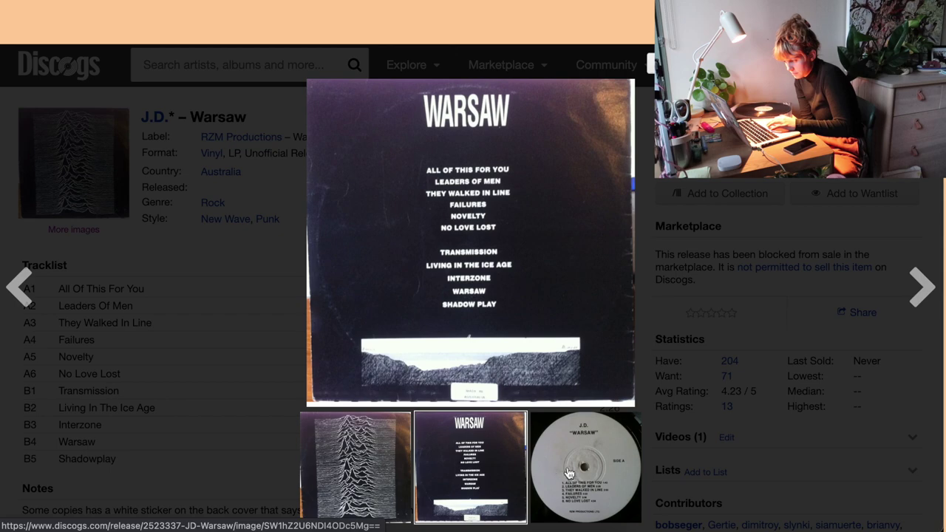
click(605, 470)
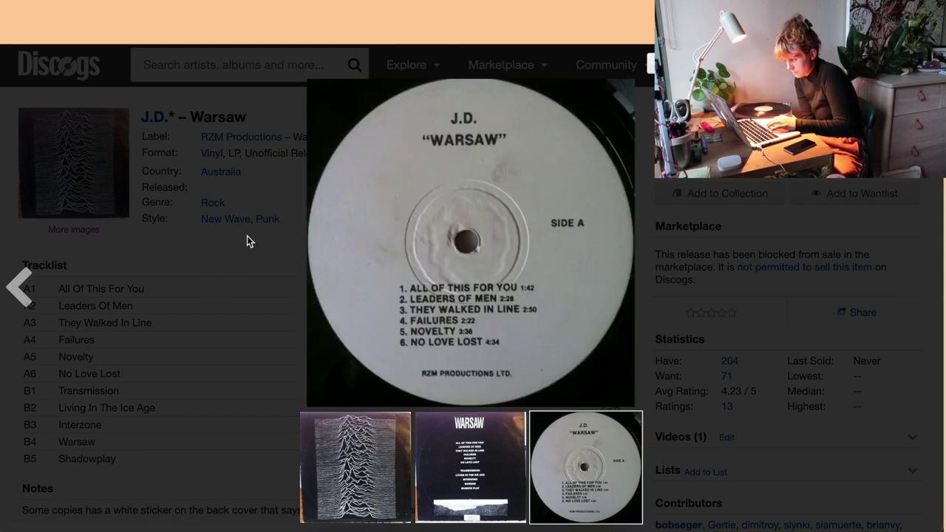
key(Left)
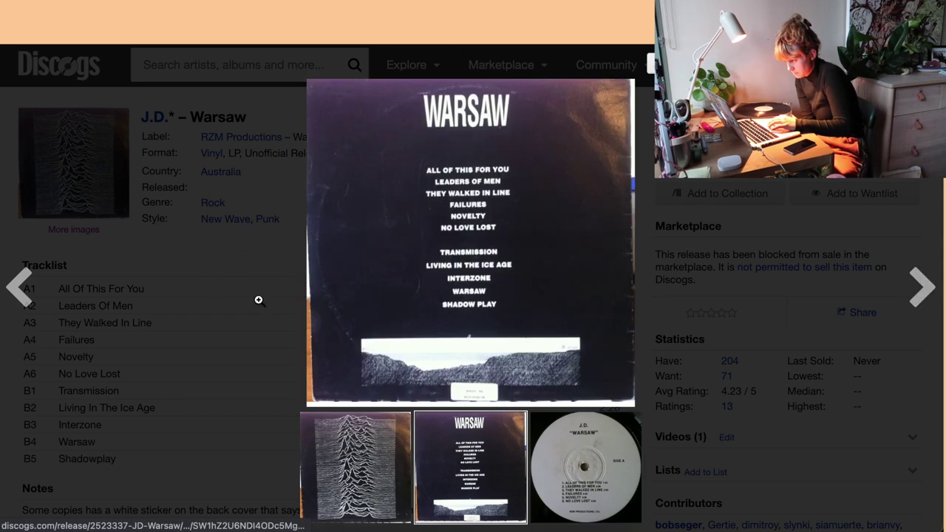
click(218, 270)
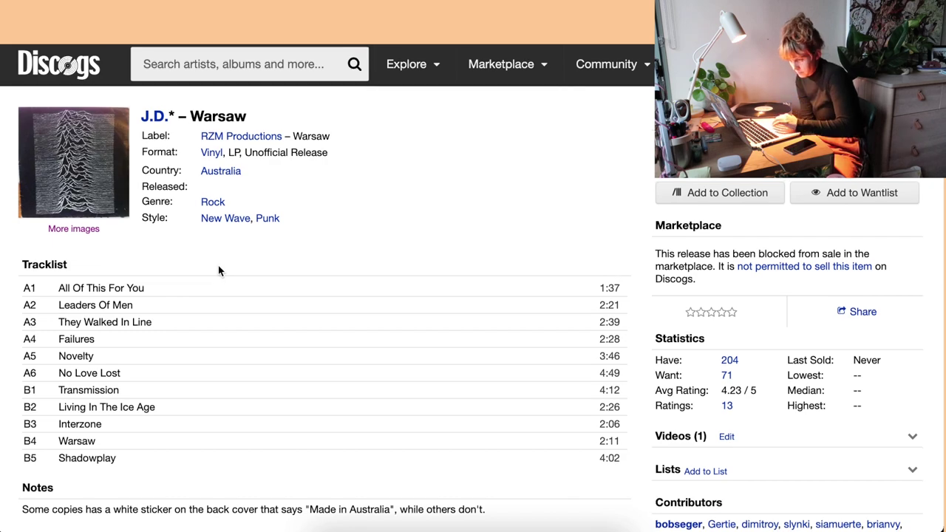
scroll(219, 271, down, 1)
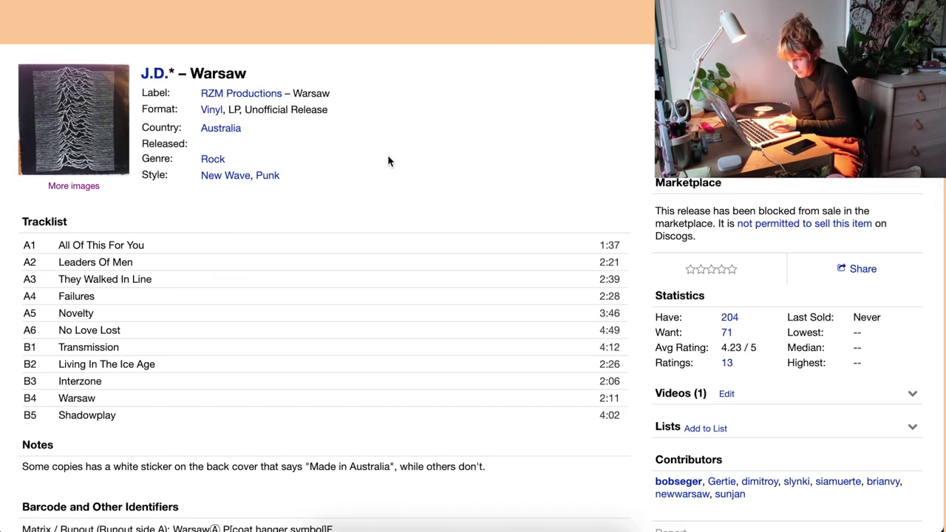
scroll(482, 168, down, 9)
scroll(481, 169, up, 1)
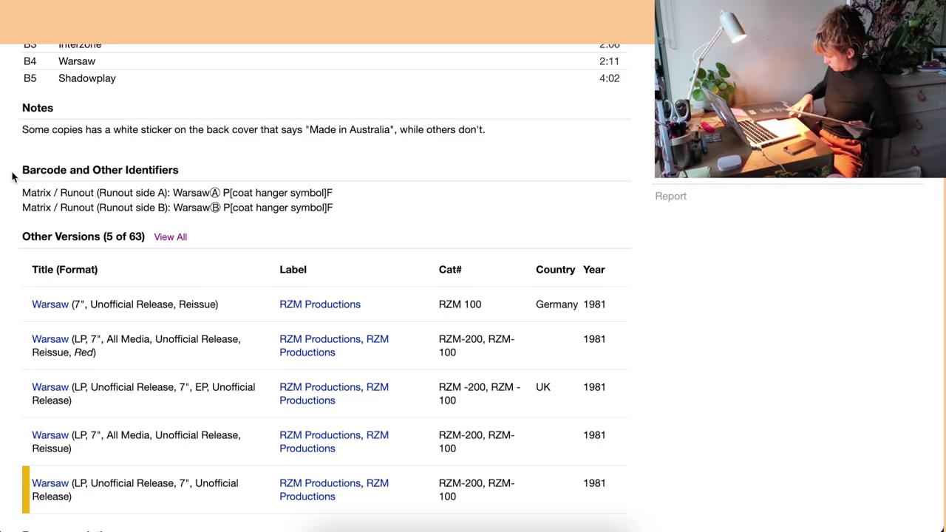
Step: Add the Australian unofficial Warsaw LP on RZM Productions to the collection
scroll(11, 176, up, 5)
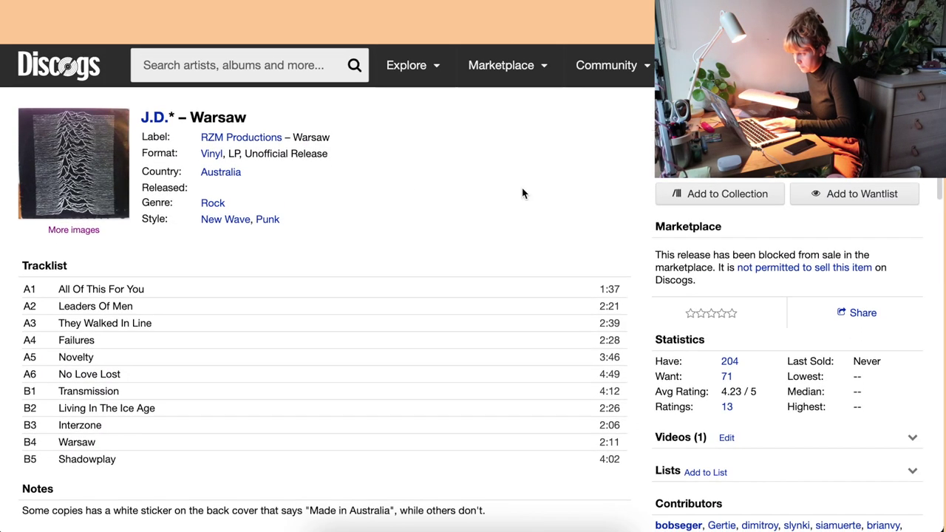
click(694, 191)
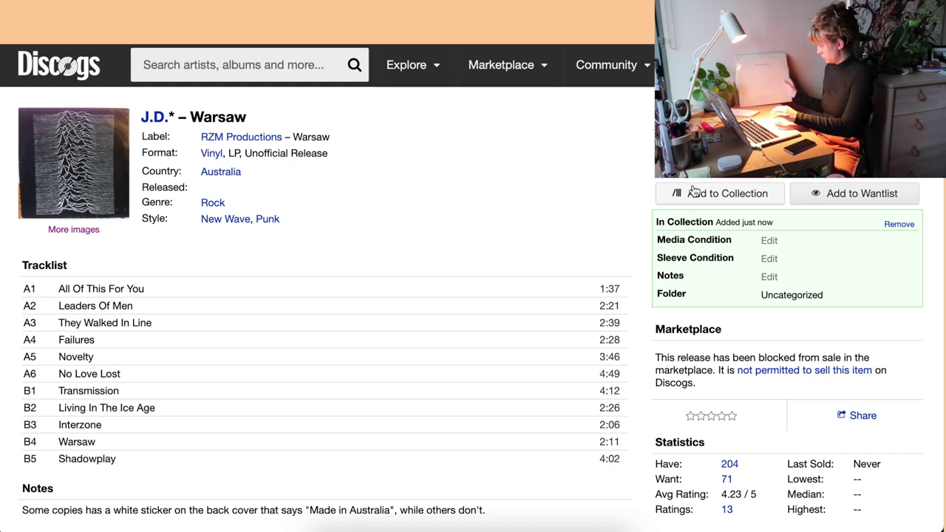
Step: Search for "facoz 1001" and open the master release of Joy Division's Closer from there
click(199, 72)
text(fa)
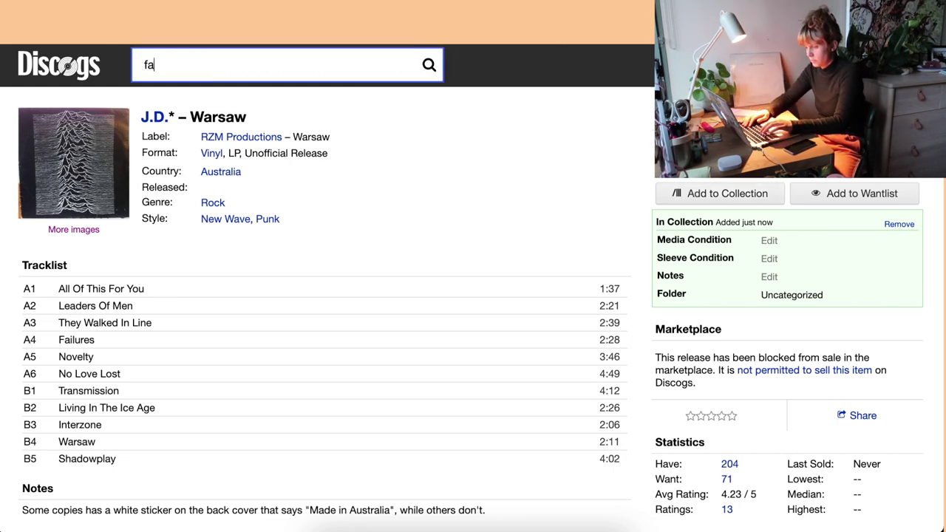
text(coz 1001)
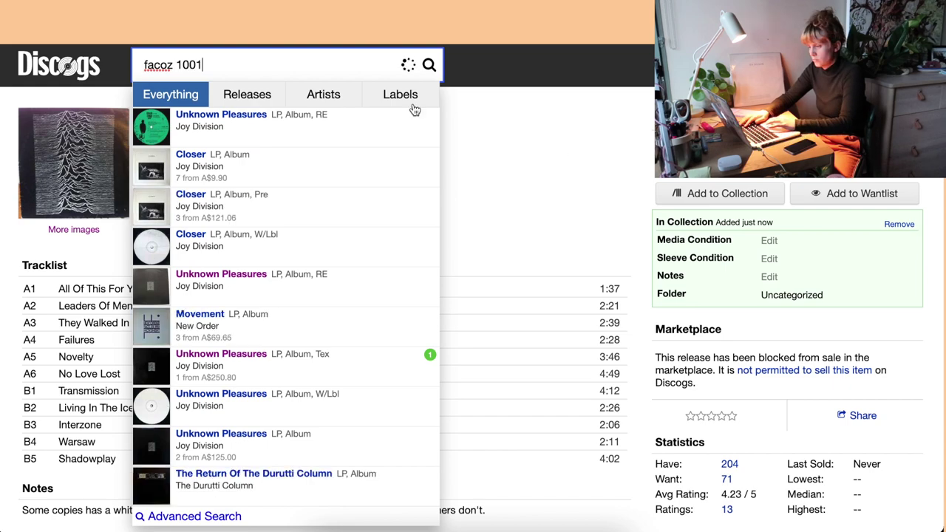
click(336, 143)
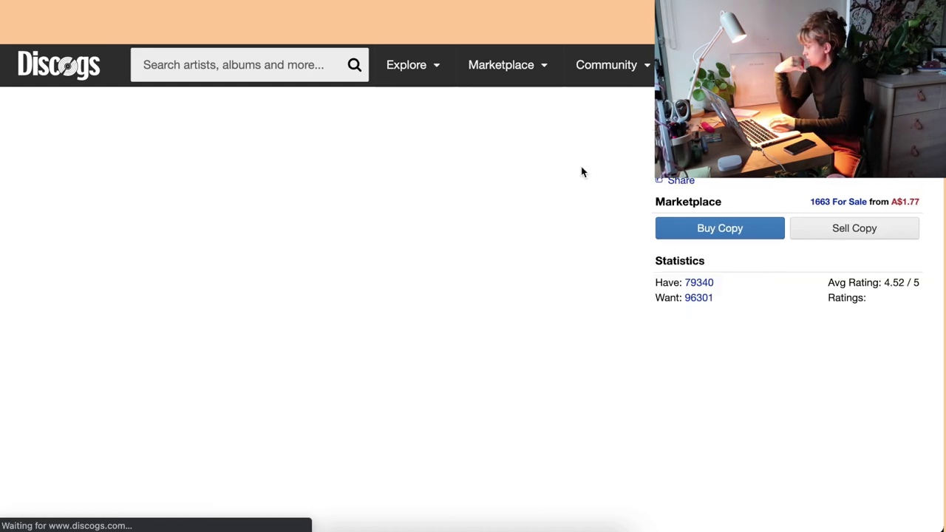
Step: Filter the versions of Closer by Vinyl format and Australia as country, and look through the remaining pressings
scroll(581, 172, down, 10)
scroll(581, 172, down, 8)
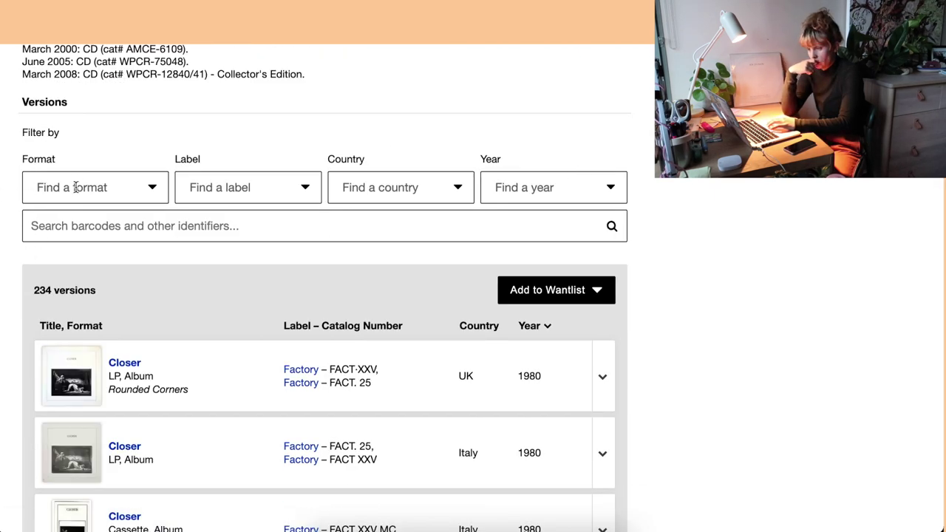
click(75, 188)
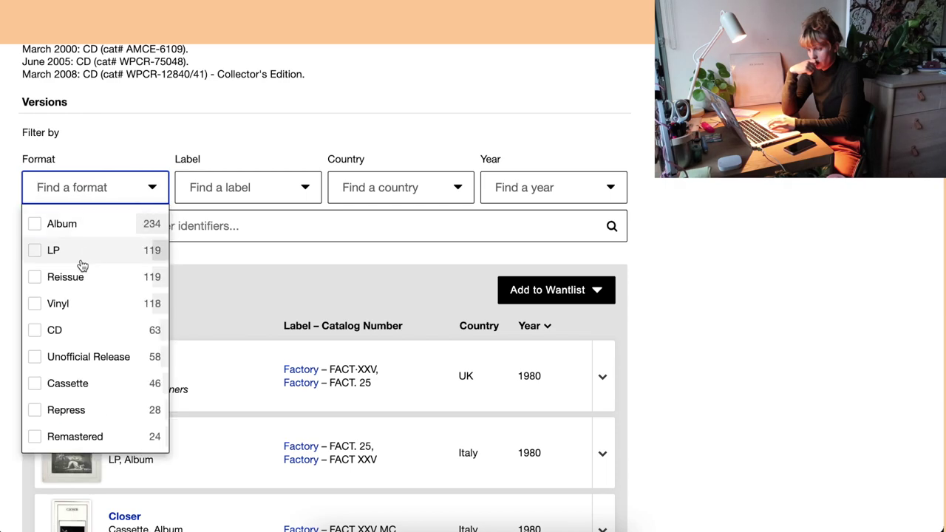
click(93, 306)
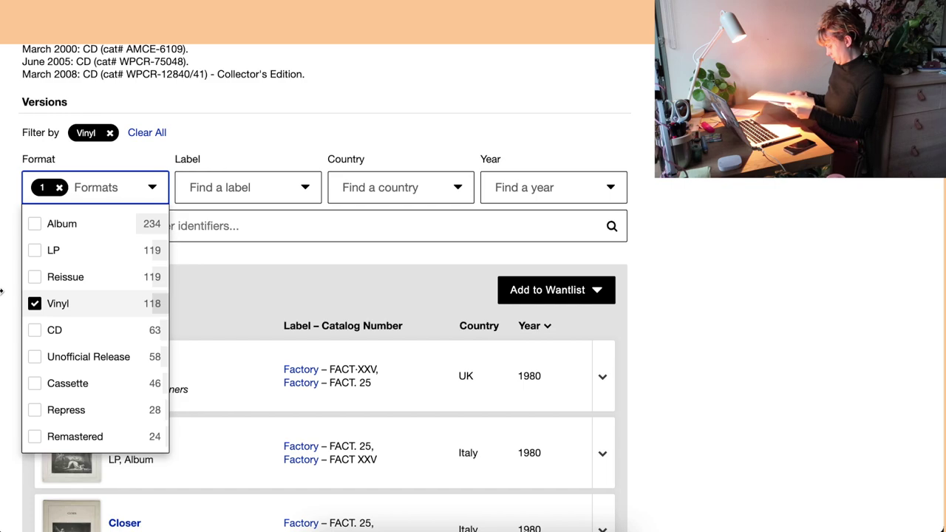
click(380, 188)
click(402, 358)
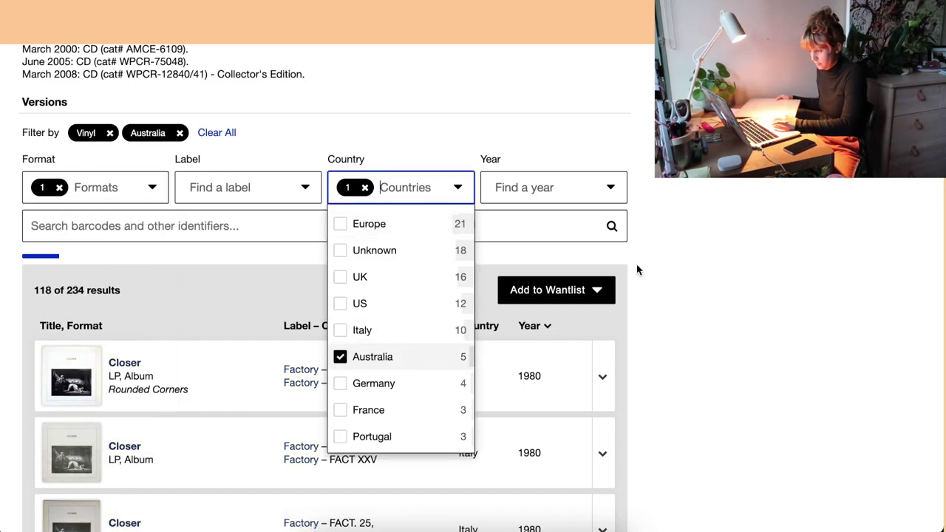
scroll(706, 270, down, 3)
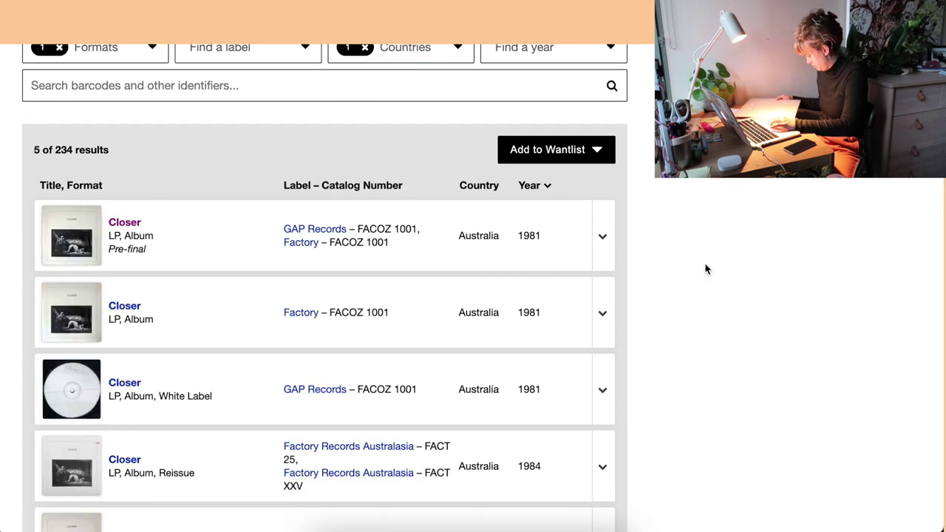
scroll(706, 269, down, 2)
scroll(706, 270, up, 1)
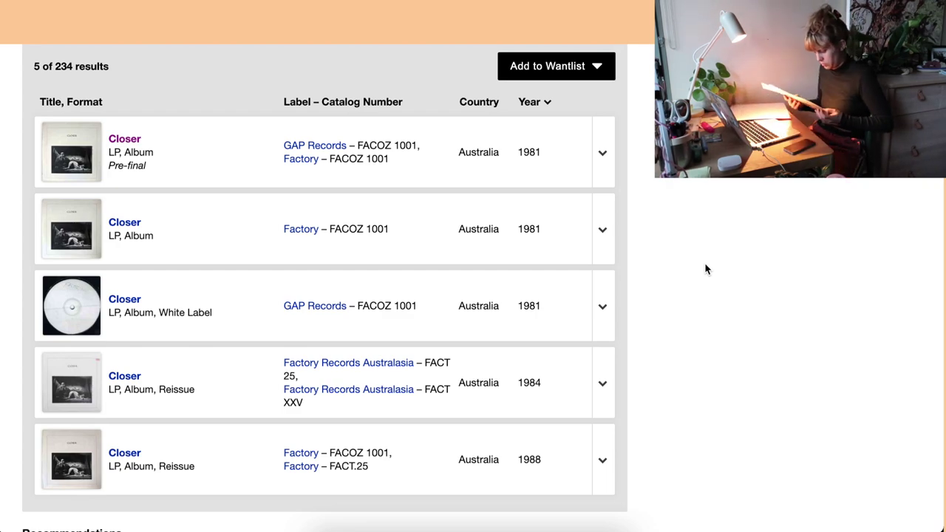
Step: Open the Pre-final and the standard 1981 Australian FACOZ 1001 pressings of Closer in separate tabs and switch to the Pre-final one
right_click(136, 144)
click(135, 144)
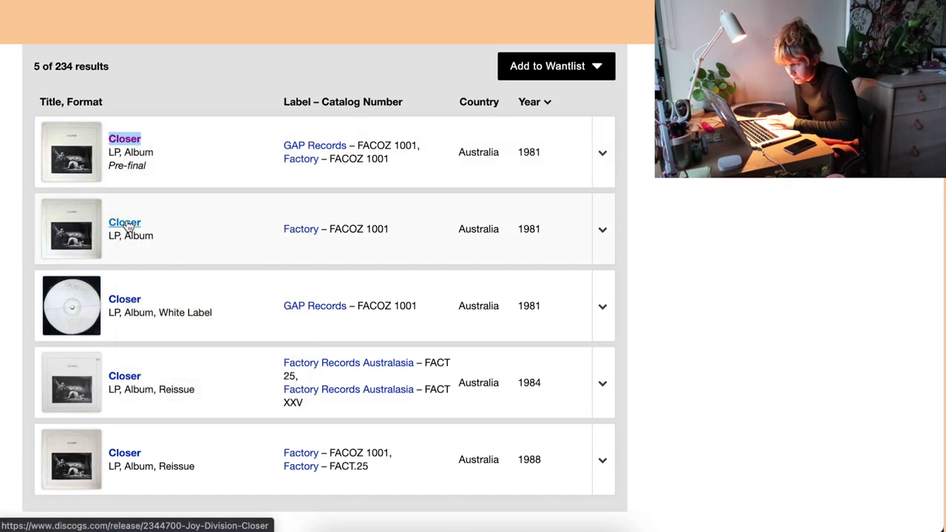
right_click(127, 222)
click(147, 229)
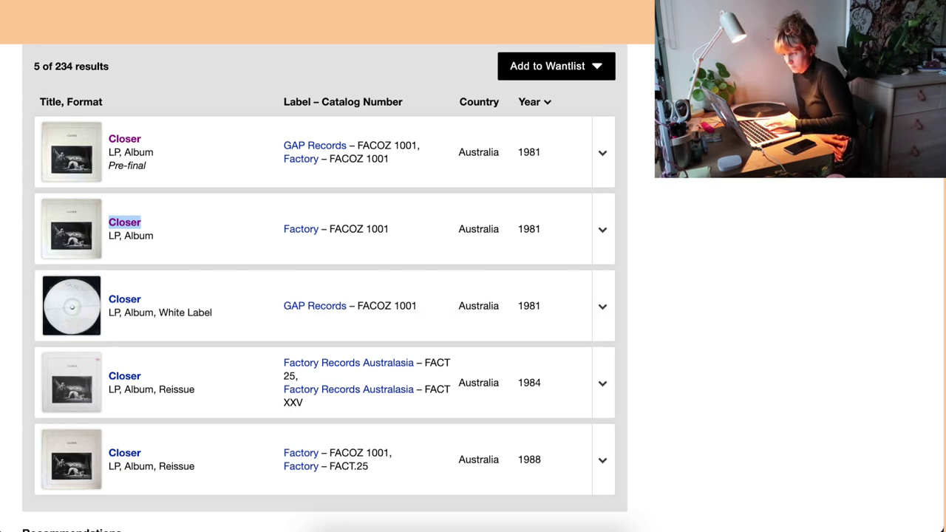
key(ctrl+Tab)
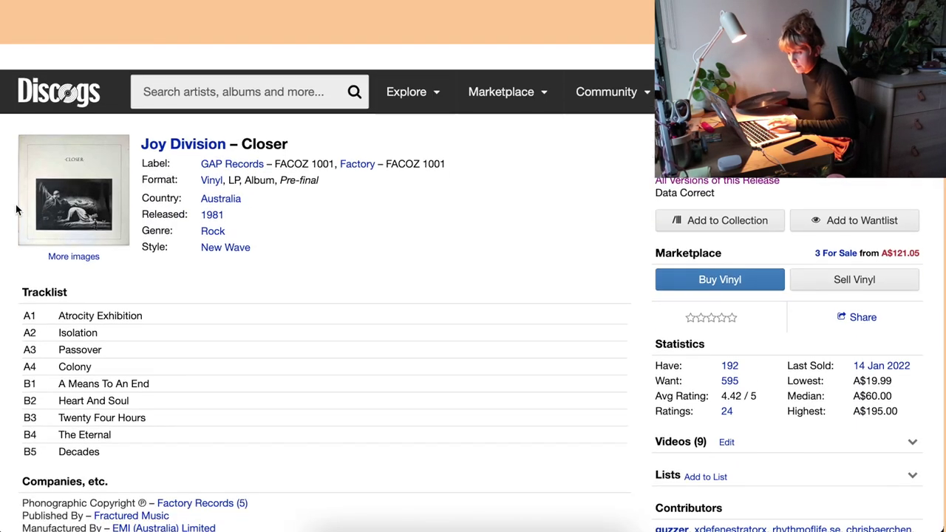
Step: Examine the Pre-final pressing's back cover, inner sleeve and label images to compare them with the record at hand
scroll(16, 211, down, 1)
click(65, 190)
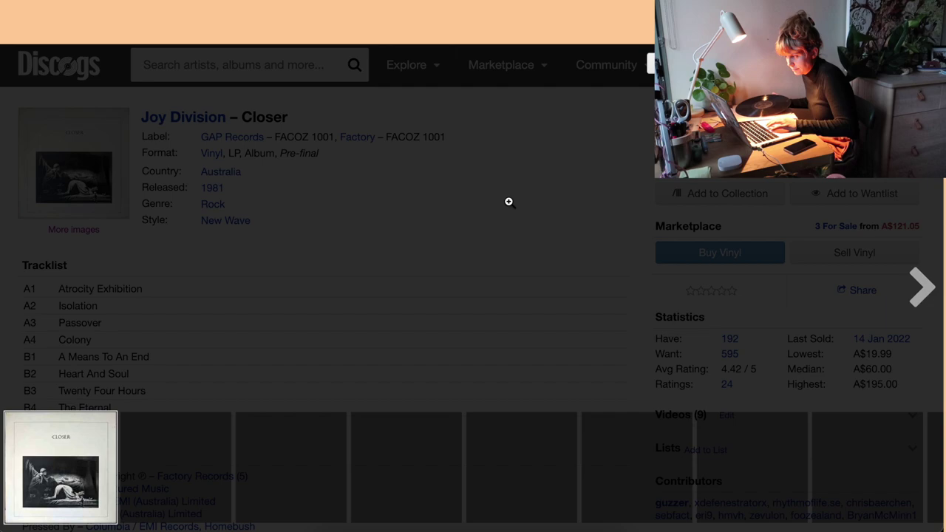
click(181, 480)
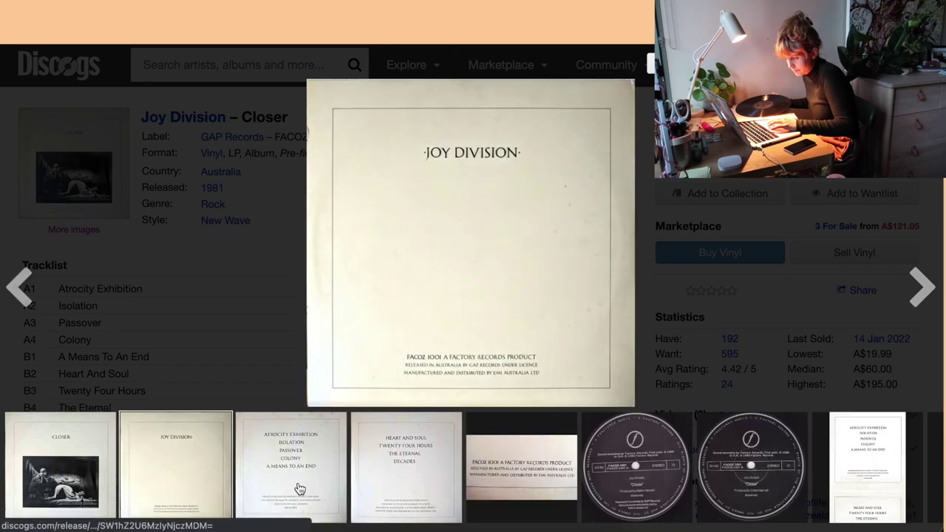
click(300, 489)
click(399, 480)
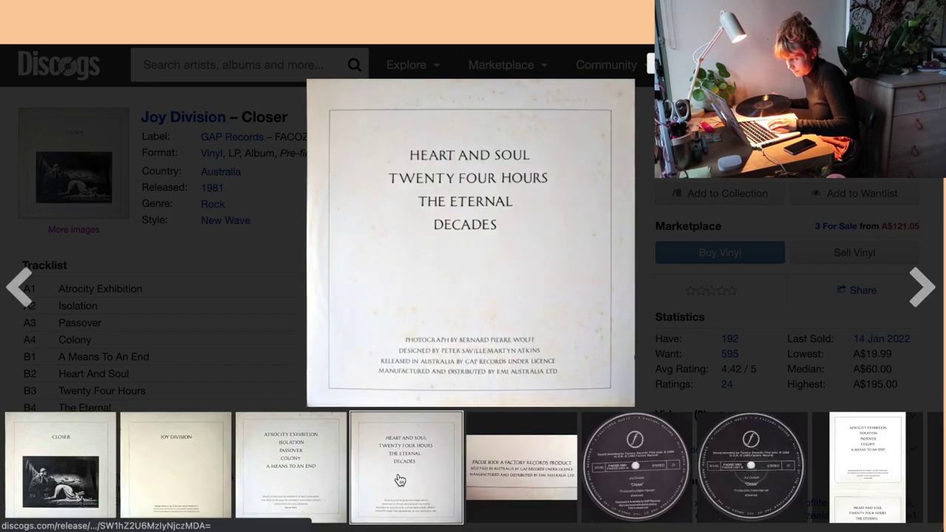
click(533, 471)
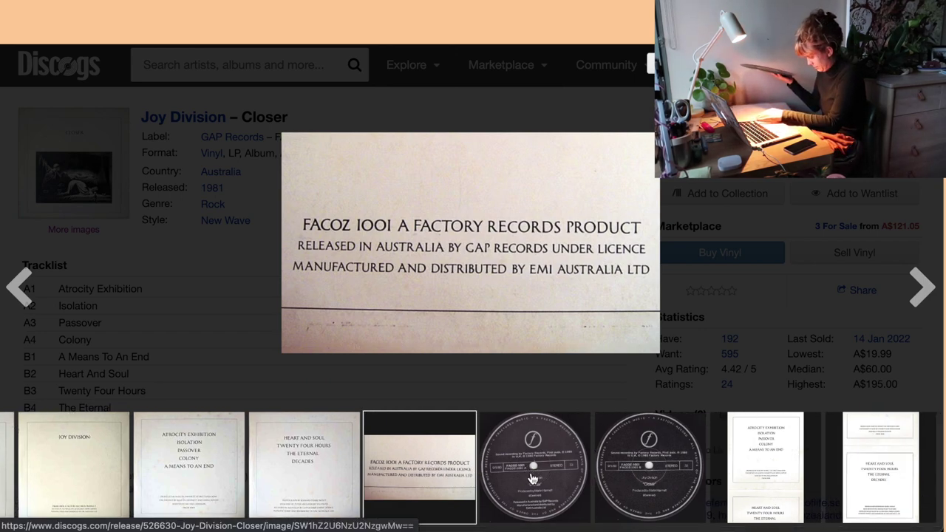
click(584, 472)
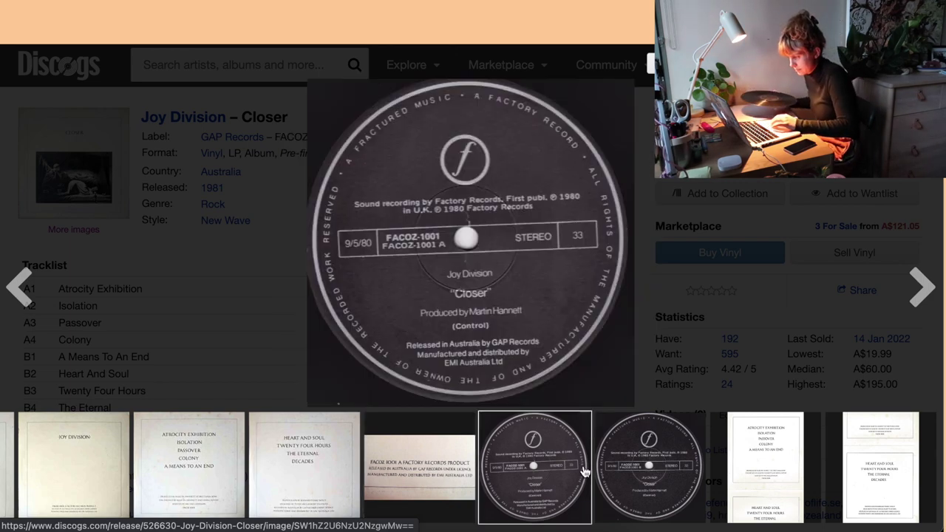
click(634, 484)
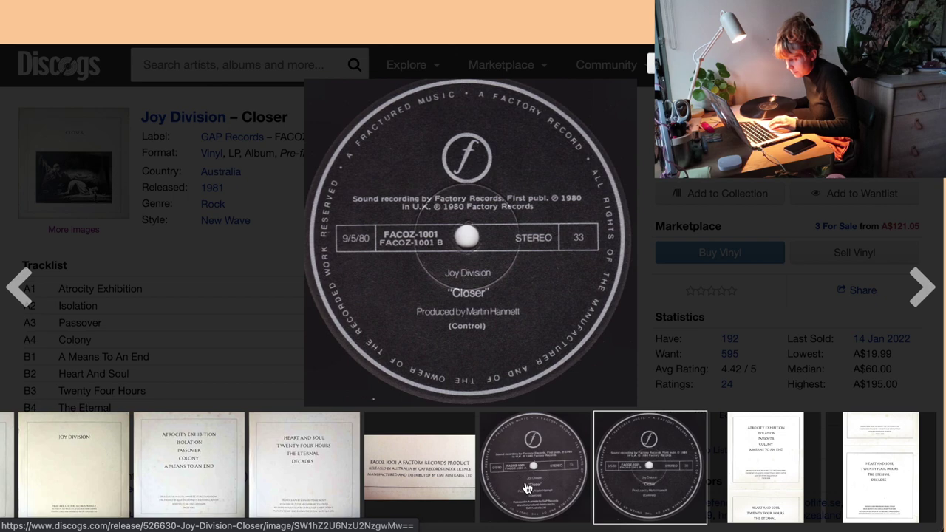
click(767, 482)
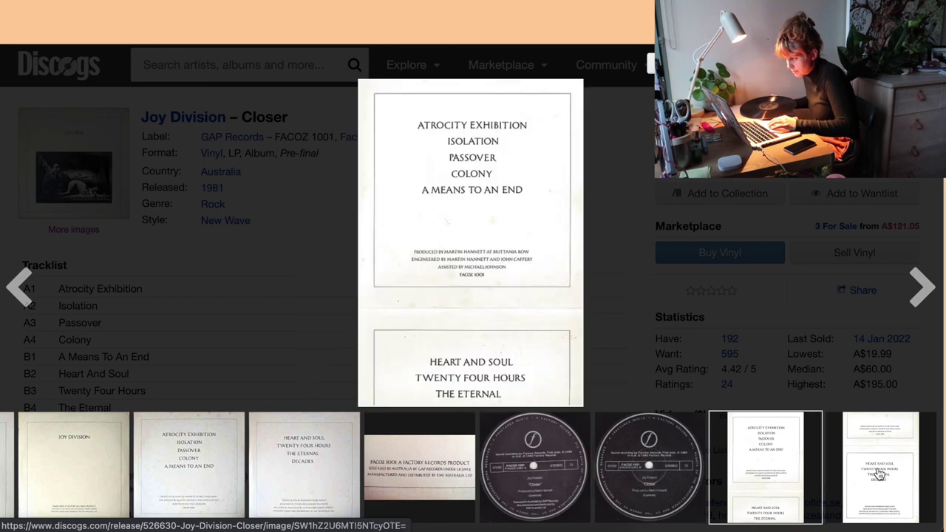
click(874, 475)
Step: Compare the standard Factory pressing's sleeve and label images with the label images of the Pre-final pressing
key(Escape)
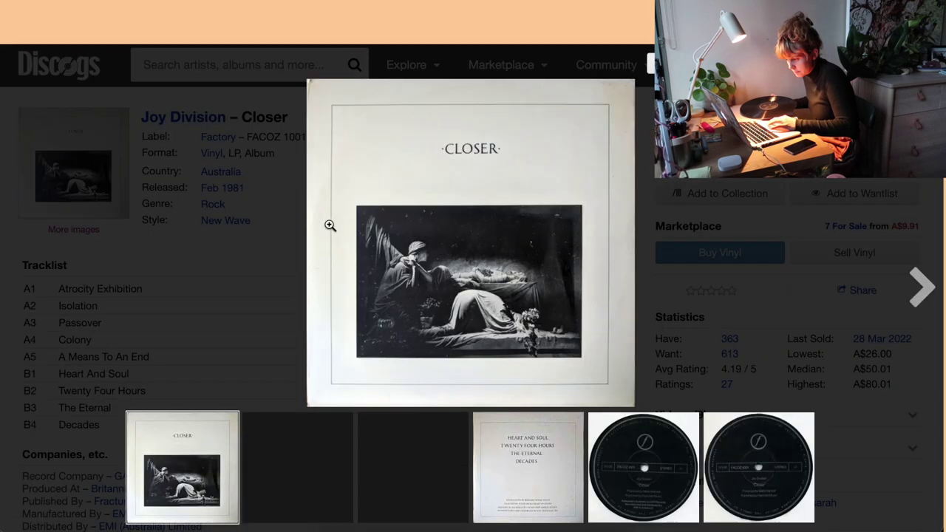
click(313, 475)
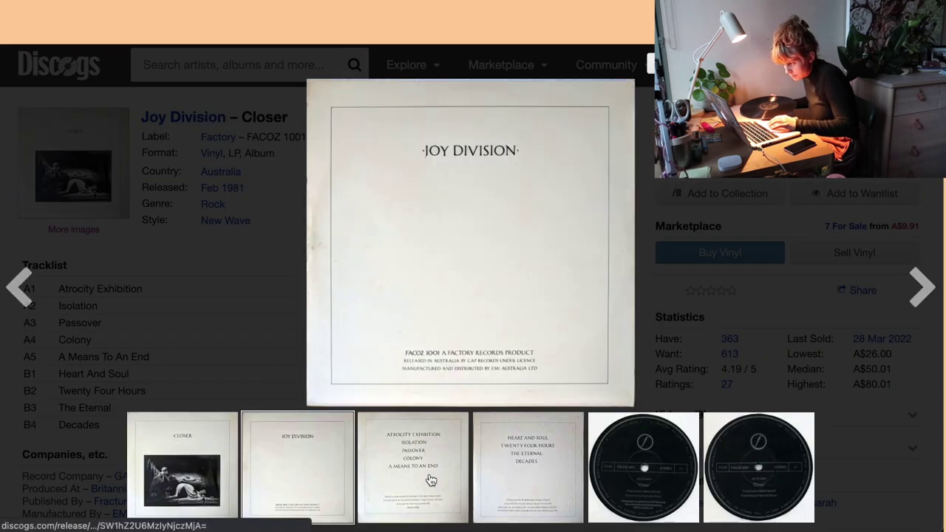
click(462, 481)
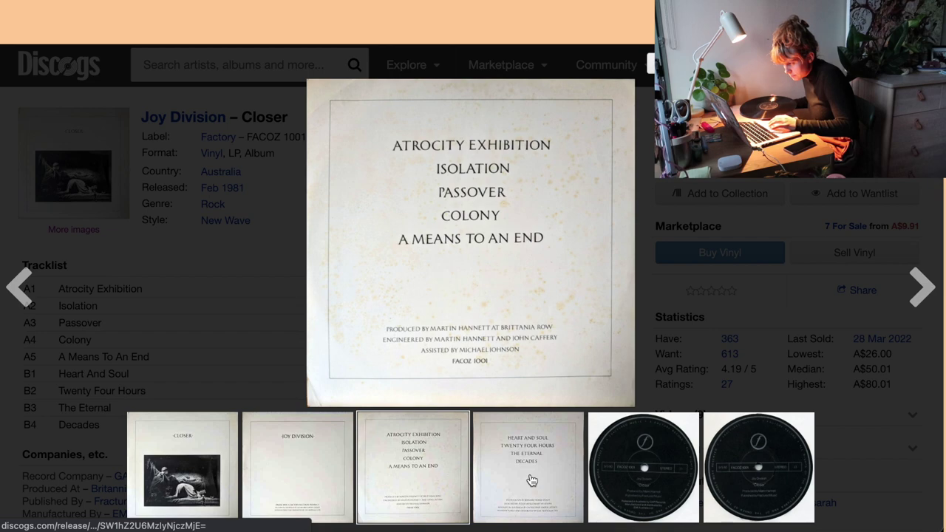
click(532, 480)
click(637, 477)
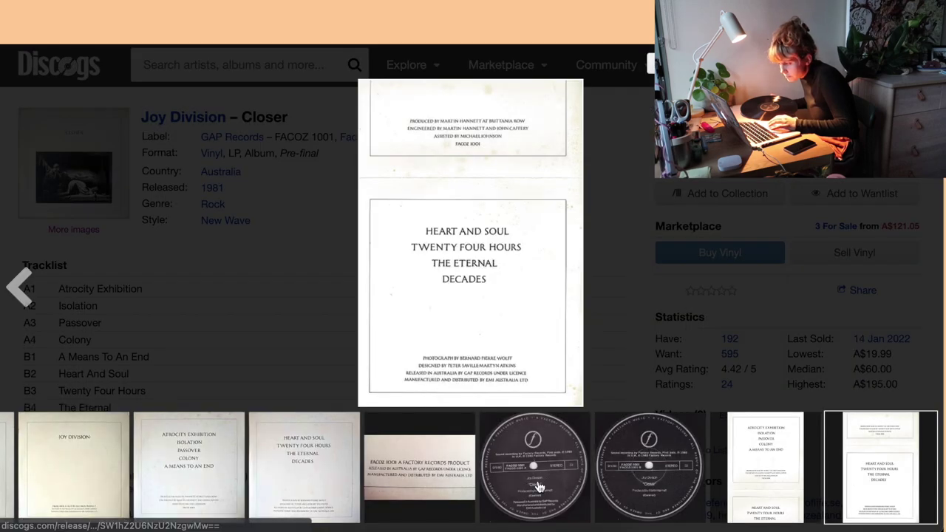
click(522, 452)
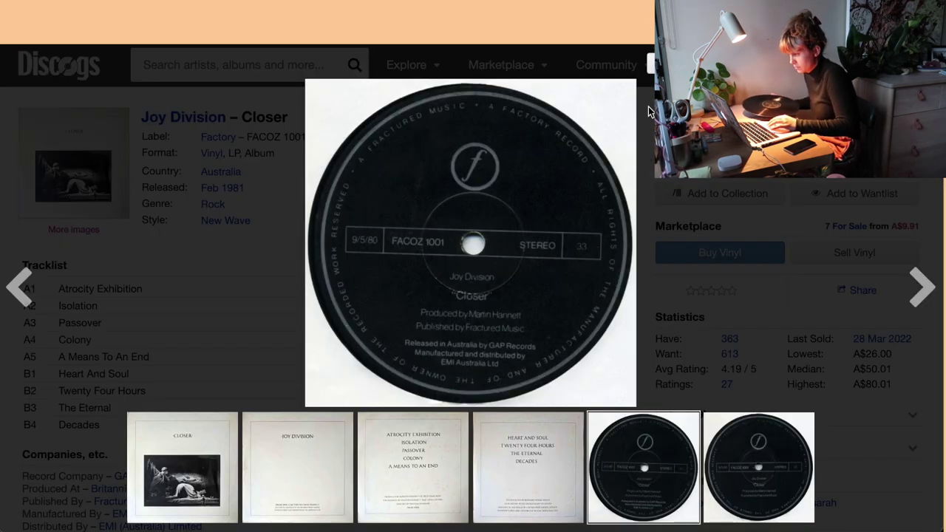
Step: Close the label images and add the February 1981 Australian Factory pressing of Closer to the collection
click(797, 193)
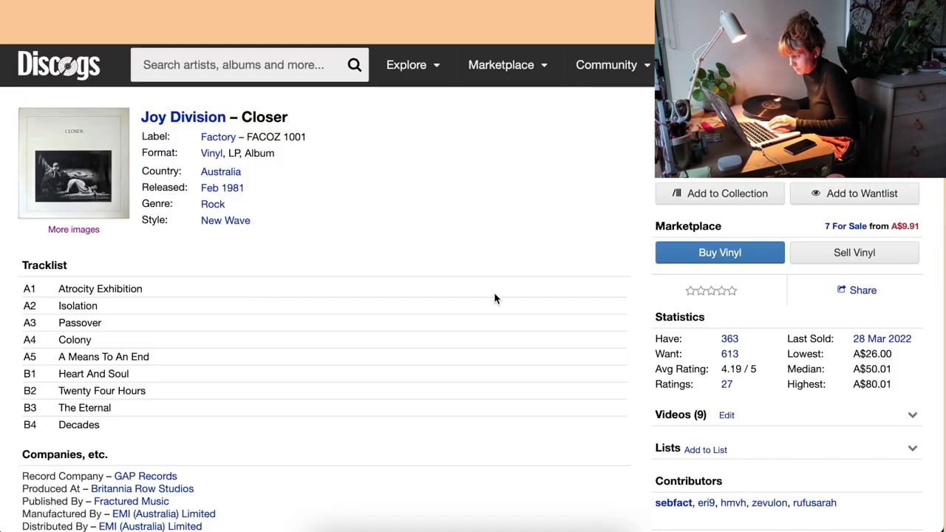
click(733, 198)
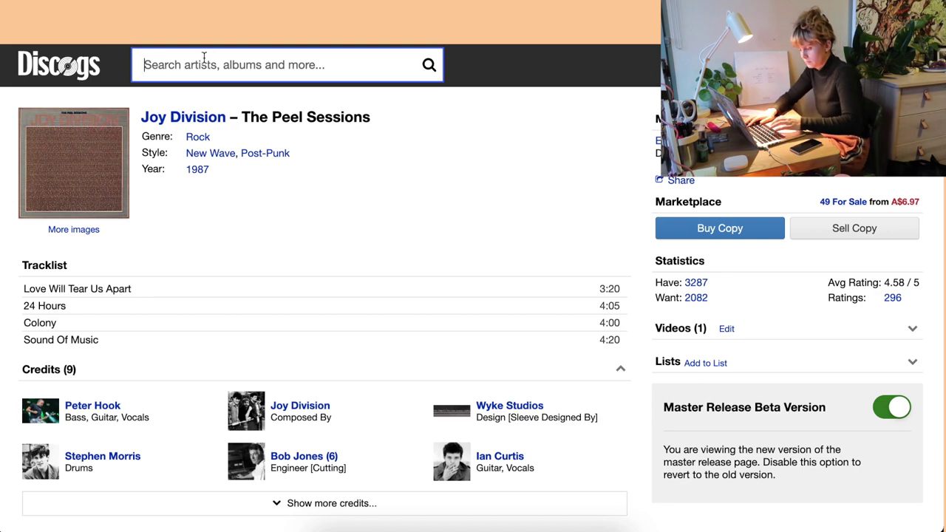
text(656605)
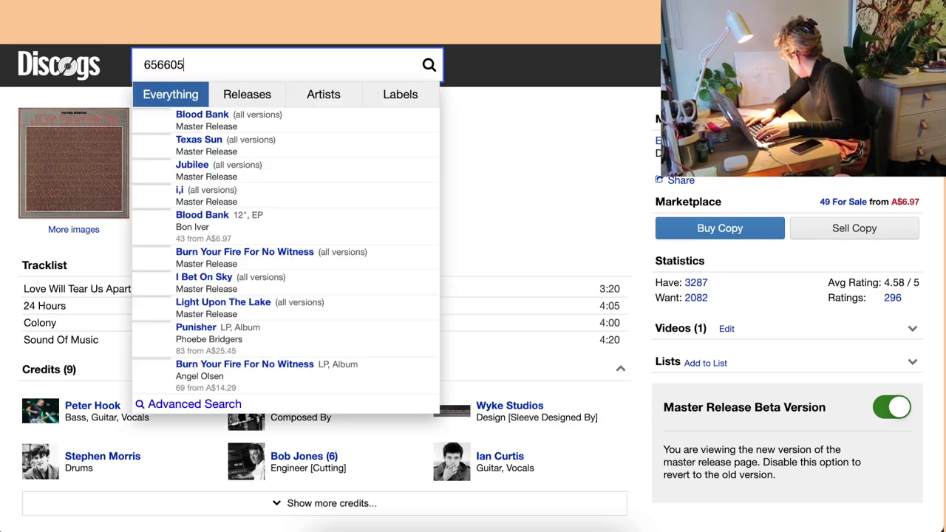
text(21)
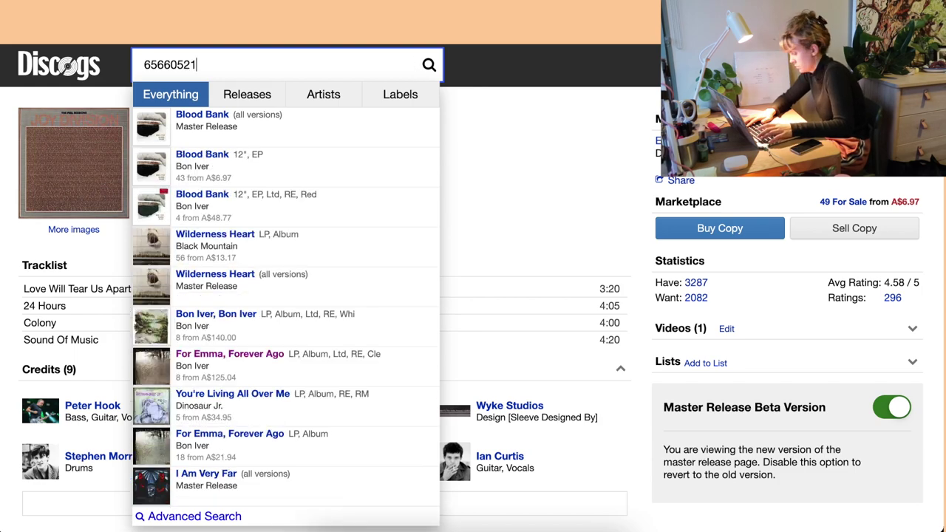
text(351)
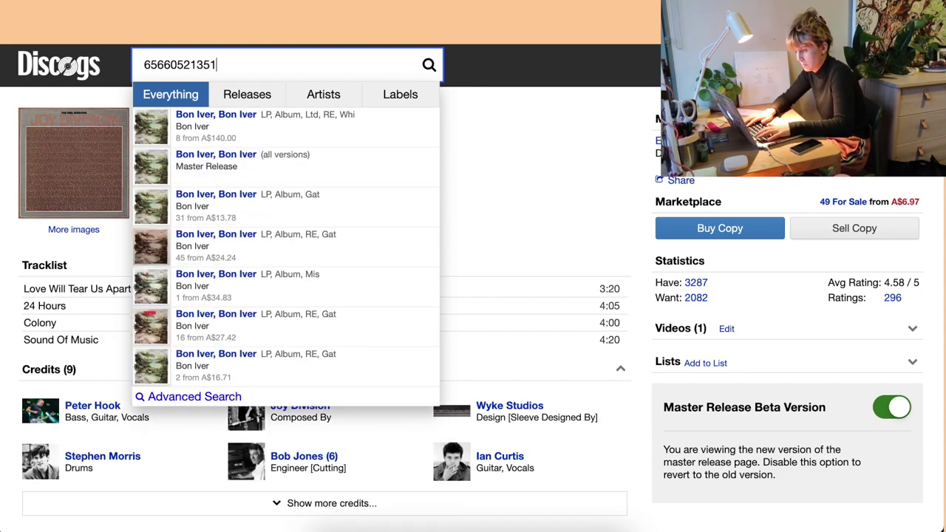
text(4)
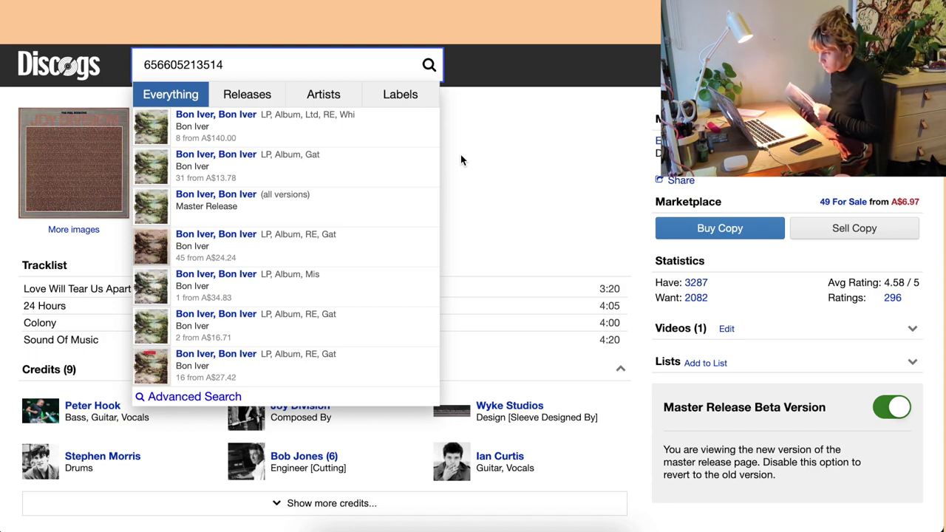
click(353, 210)
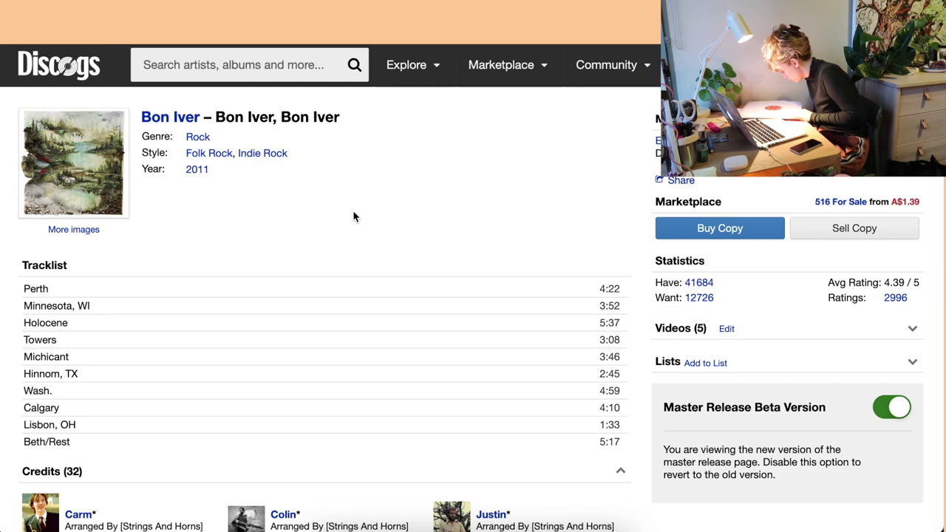
Step: Filter the versions of Bon Iver, Bon Iver by the identifier jag-135lpb-rei
scroll(446, 295, down, 6)
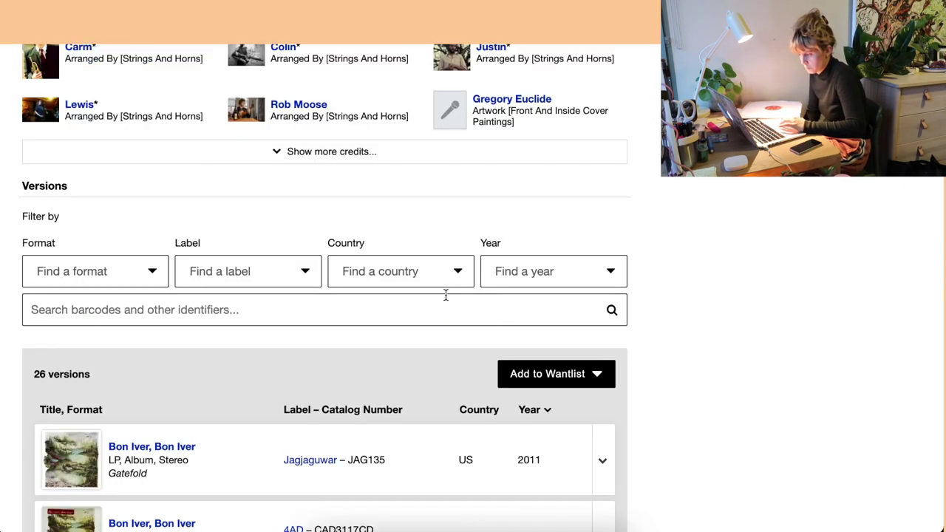
scroll(445, 296, down, 1)
click(337, 272)
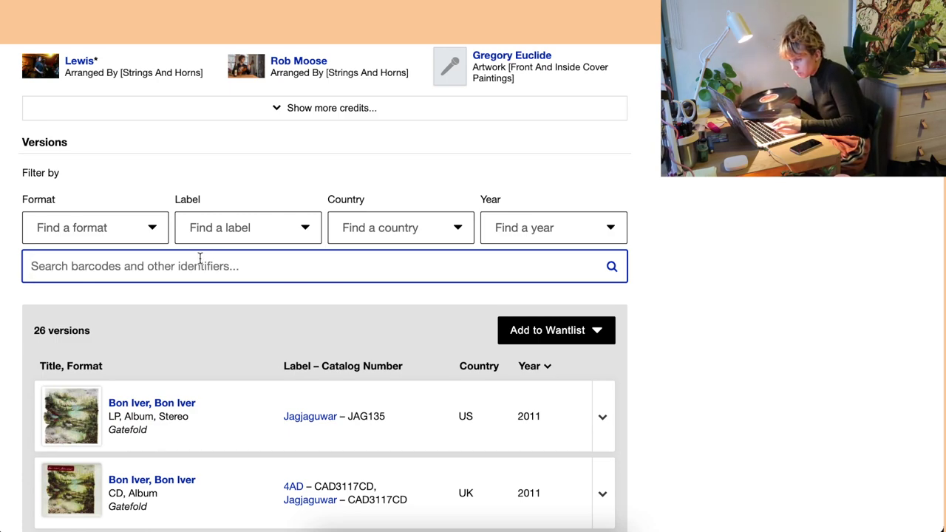
text(jag)
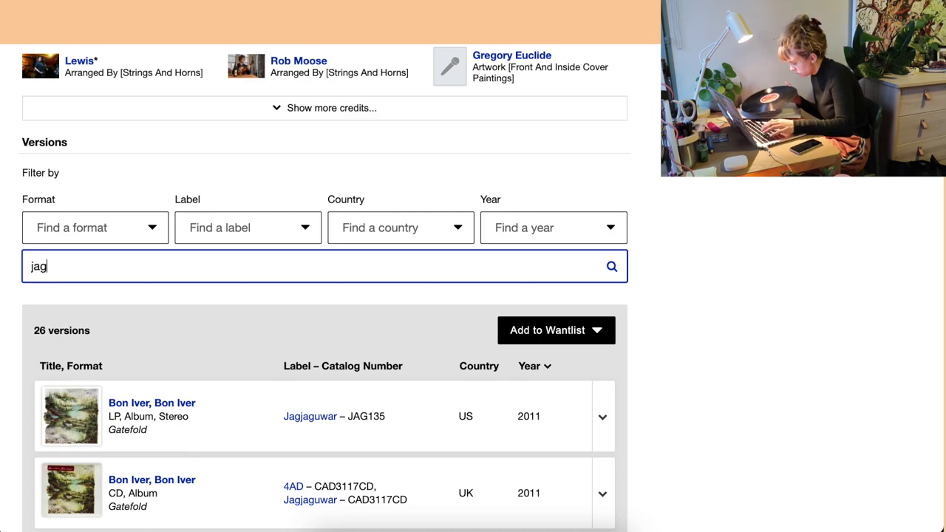
text(-135)
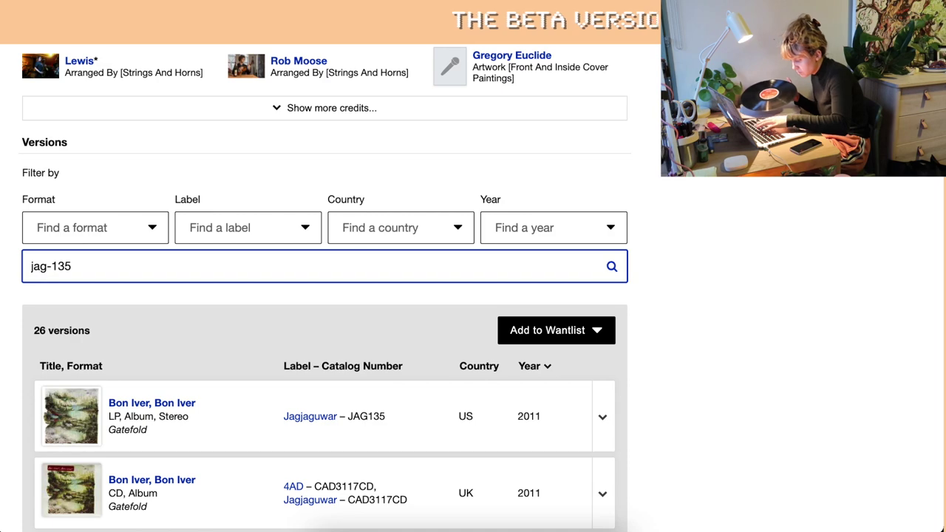
text(lpb)
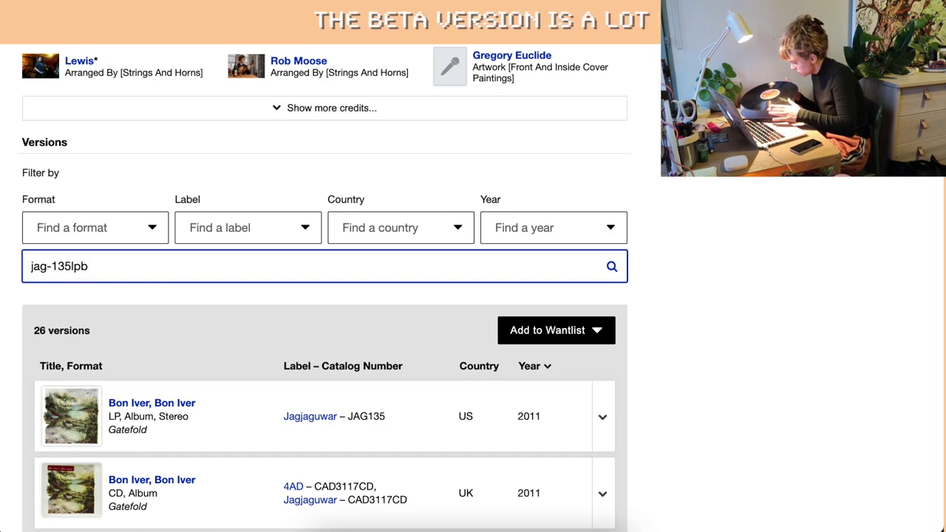
text(-rei)
key(Return)
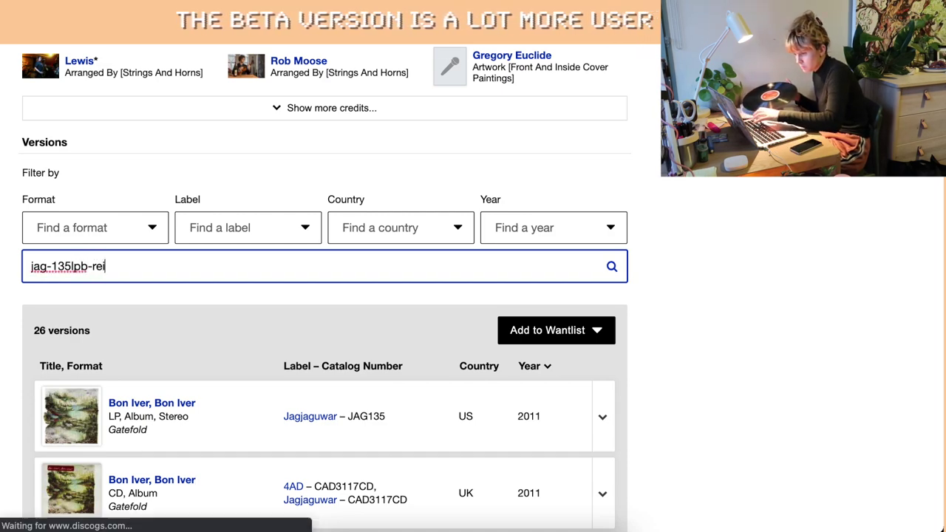
scroll(804, 324, down, 2)
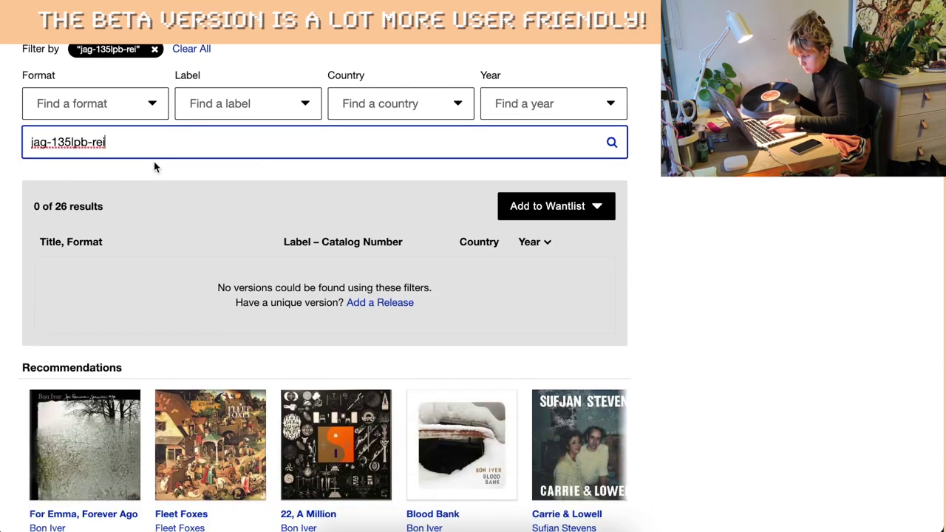
Step: Shorten the identifier filter to jag-135lpb and review the matching versions
key(BackSpace)
key(BackSpace)
key(BackSpace)
key(BackSpace)
key(Return)
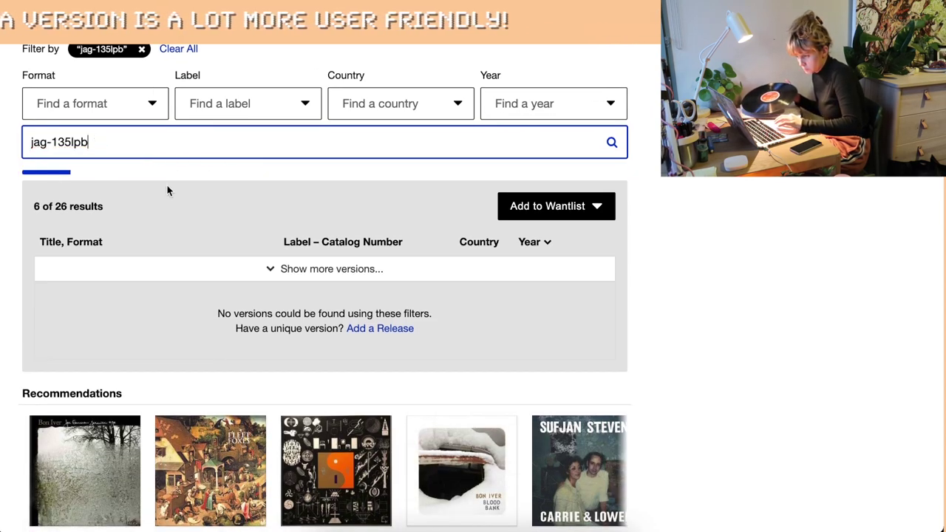
scroll(126, 137, down, 3)
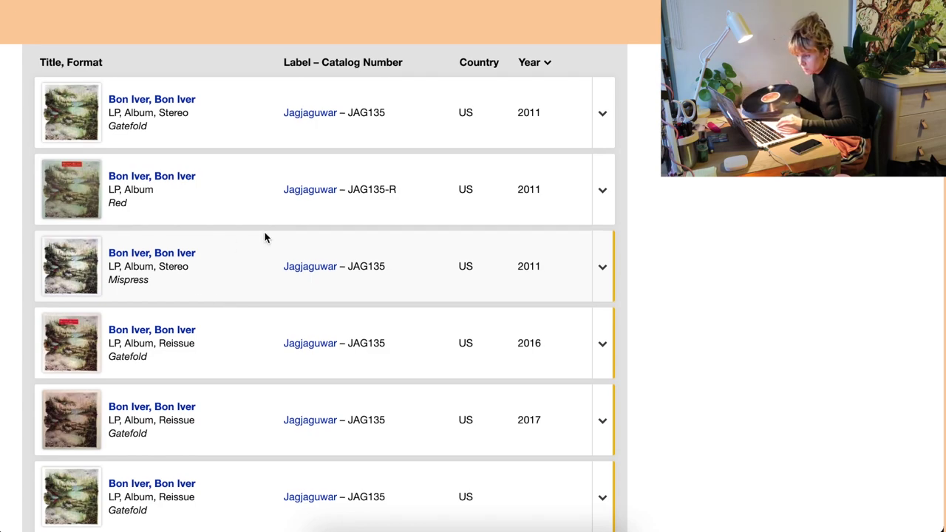
scroll(265, 236, down, 3)
scroll(264, 237, up, 2)
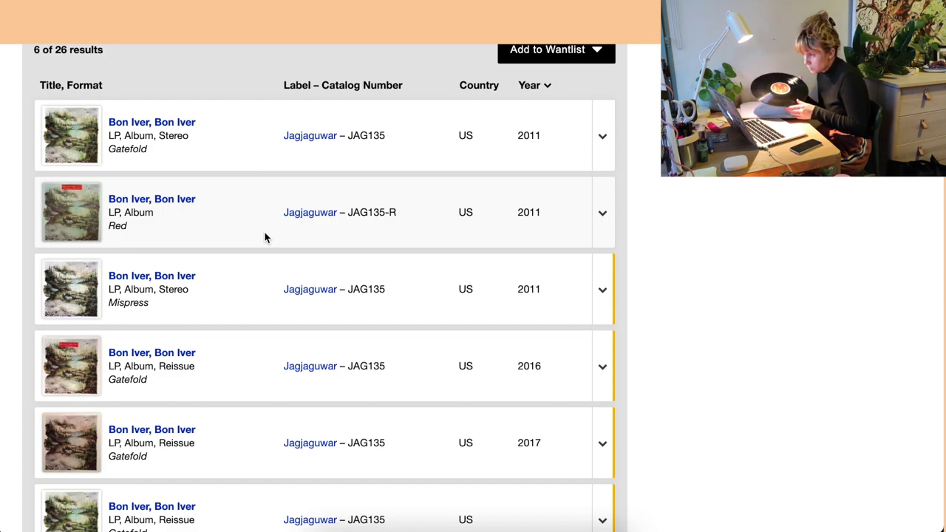
scroll(265, 238, down, 3)
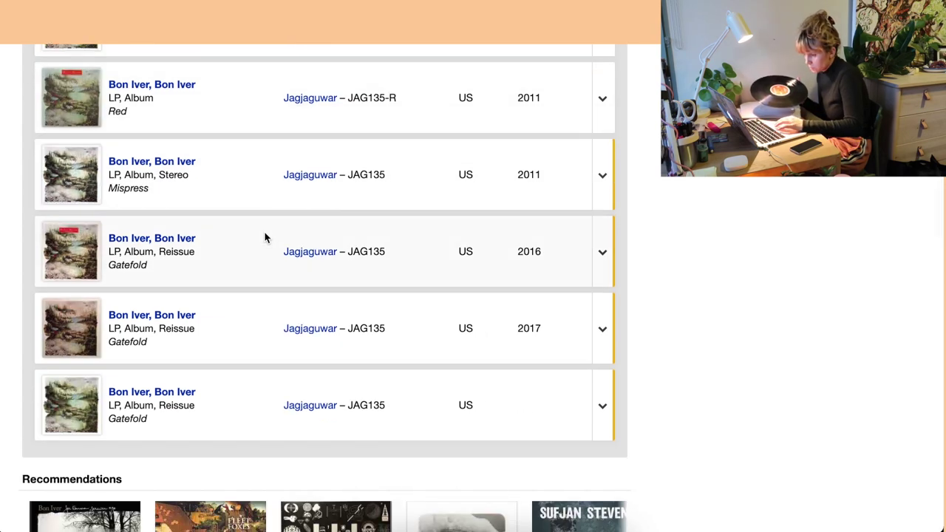
scroll(265, 237, up, 5)
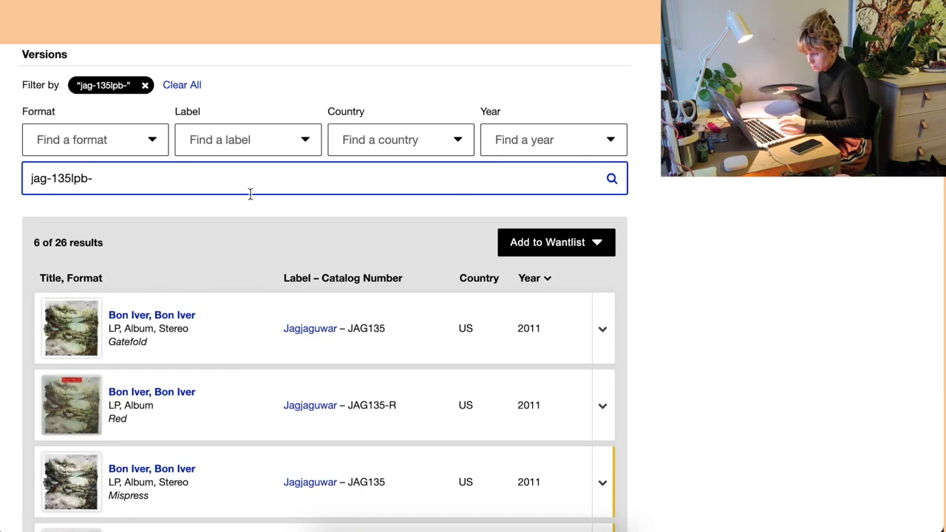
Step: Narrow the versions by extending the runout identifier to jag-135lpb-re1
text(r)
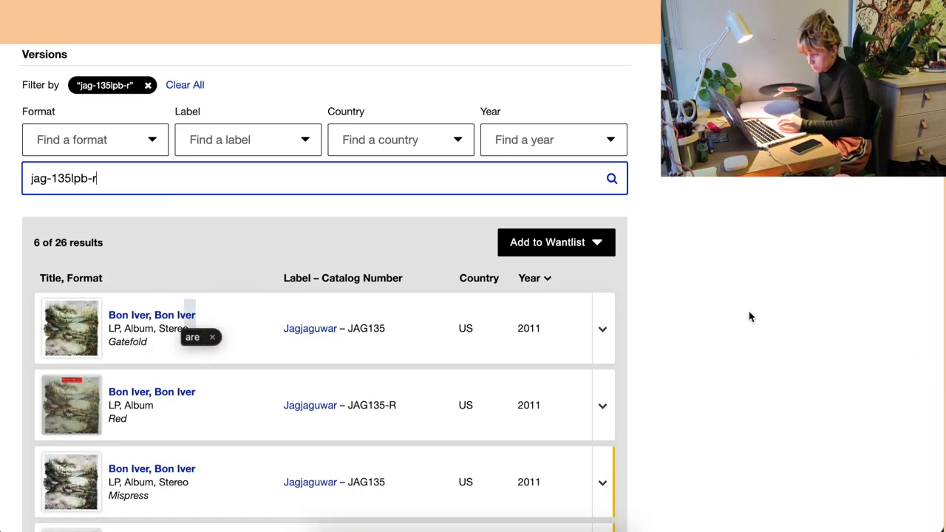
scroll(749, 316, down, 5)
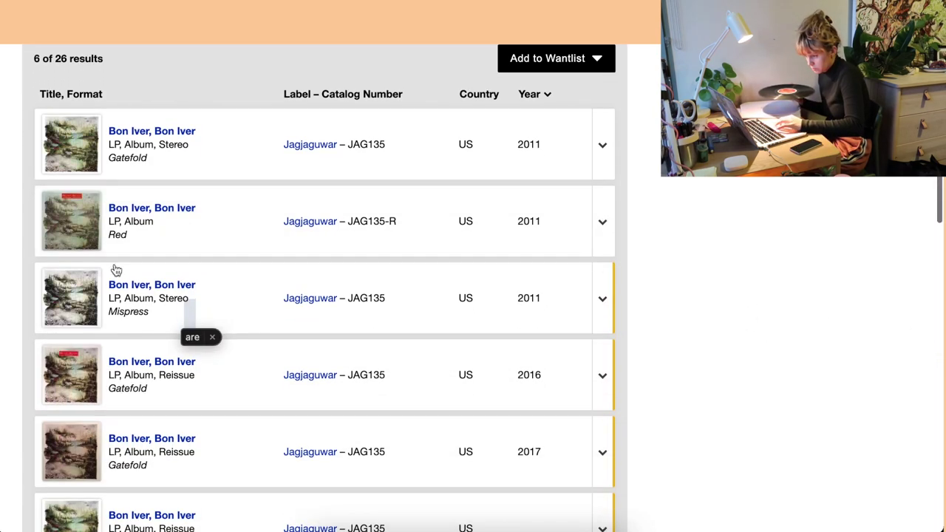
scroll(252, 285, up, 3)
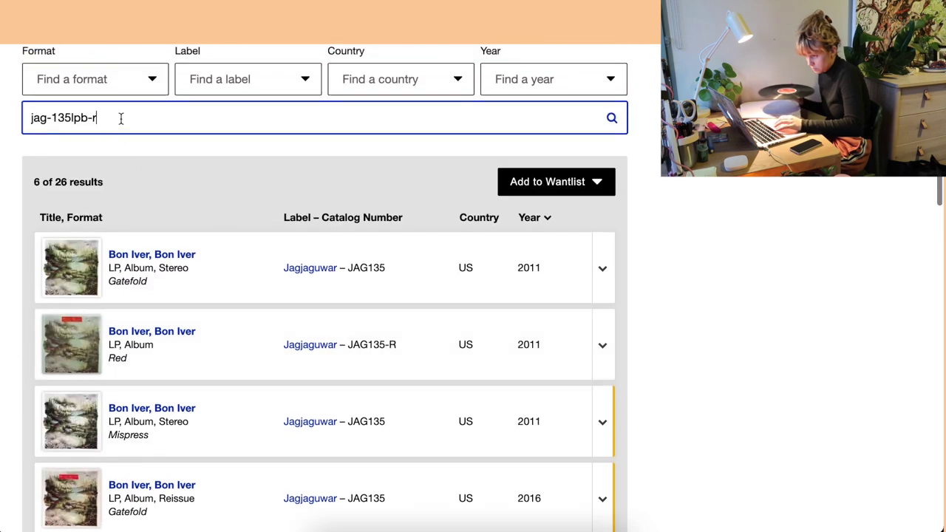
text(e)
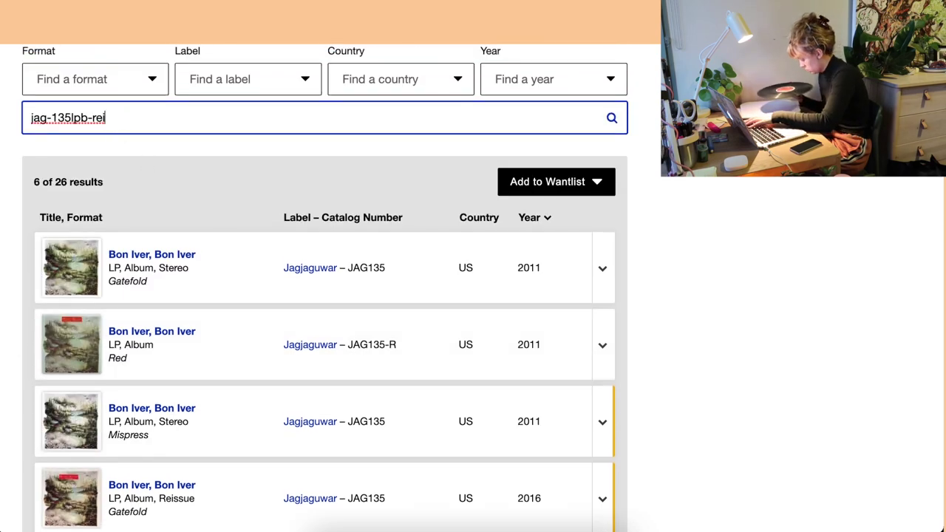
key(BackSpace)
key(Return)
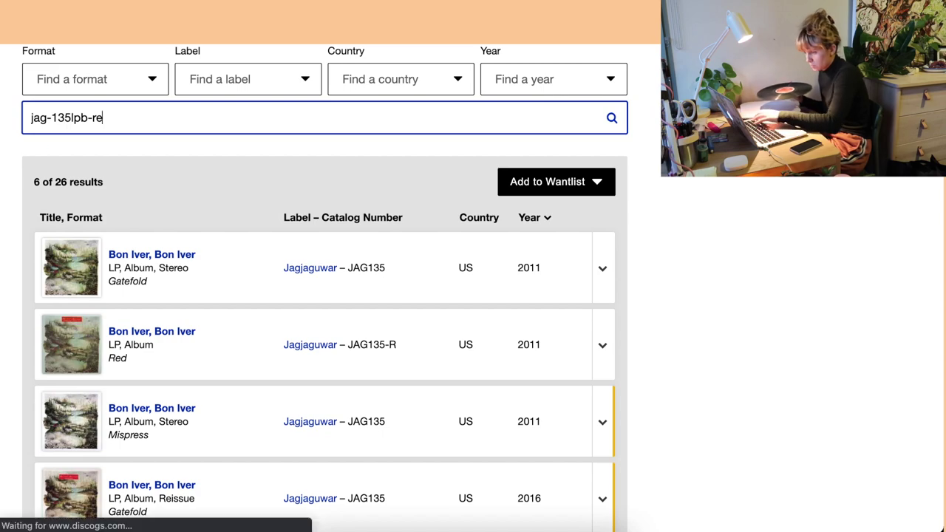
text(1)
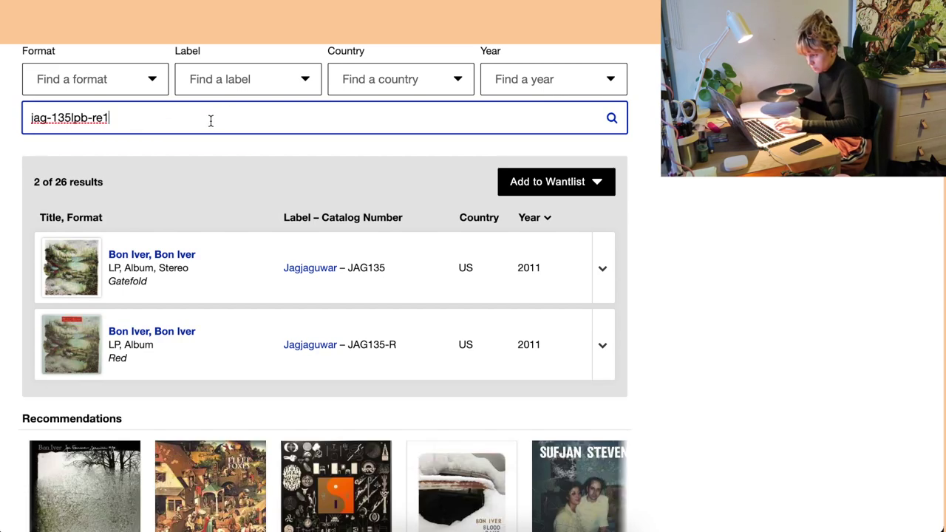
Step: Open the 2011 US stereo gatefold LP, catalogue number JAG135, in a new tab and switch to it
right_click(147, 257)
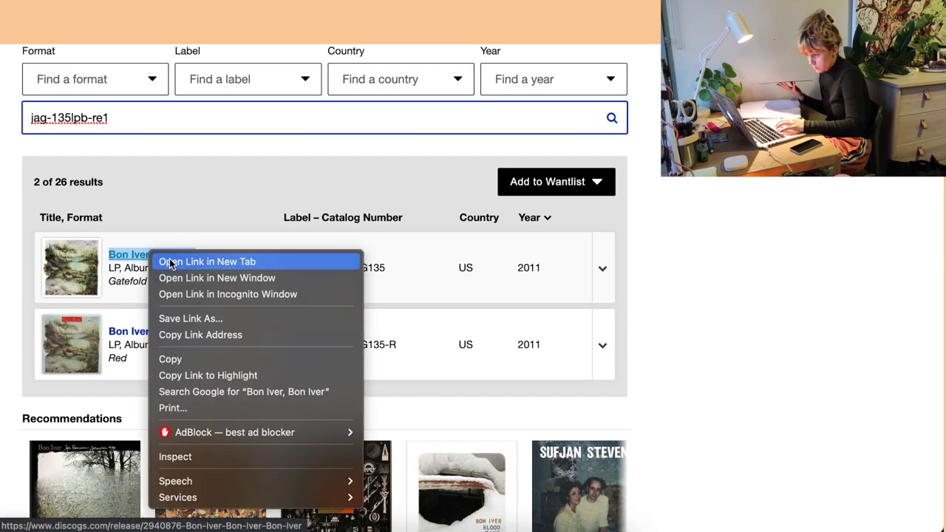
click(170, 262)
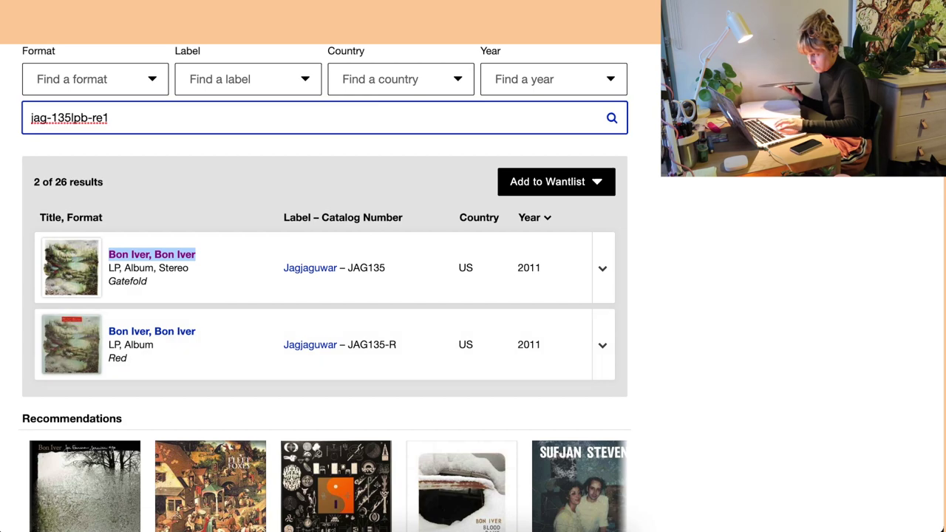
key(ctrl+Tab)
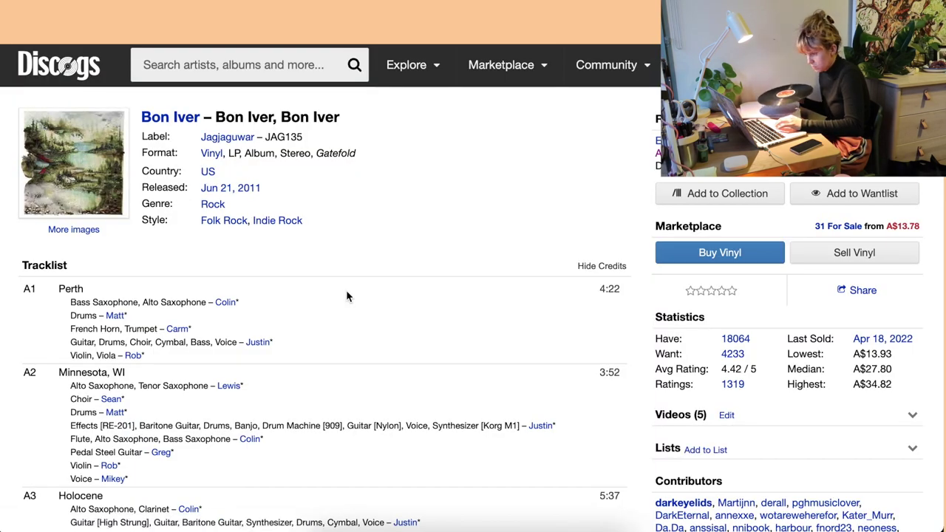
Step: Check the release's barcode and matrix/runout identifiers and add this Bon Iver pressing to the collection
scroll(259, 353, down, 5)
scroll(259, 352, down, 20)
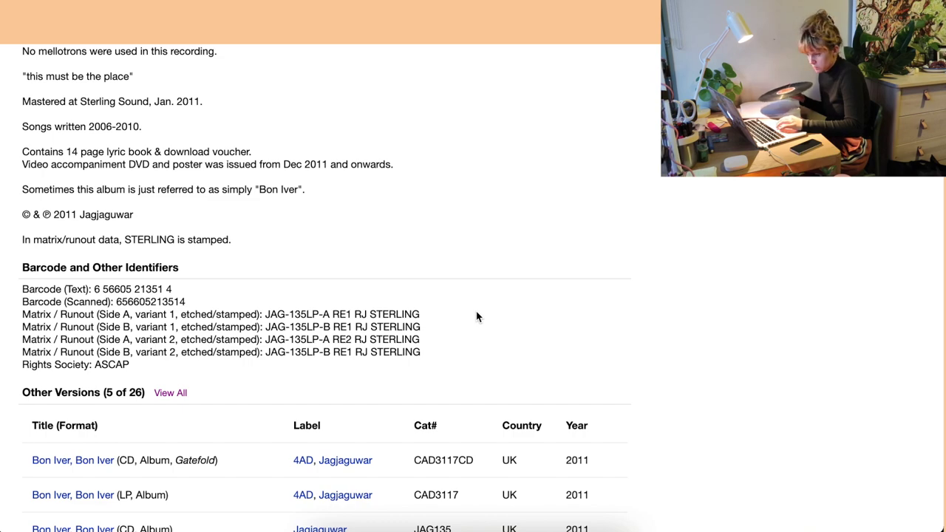
scroll(477, 317, up, 20)
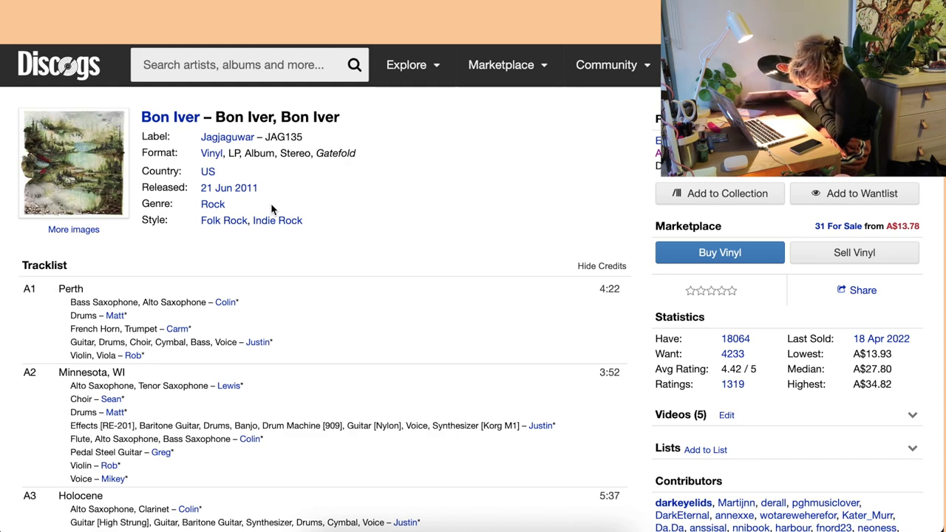
click(698, 197)
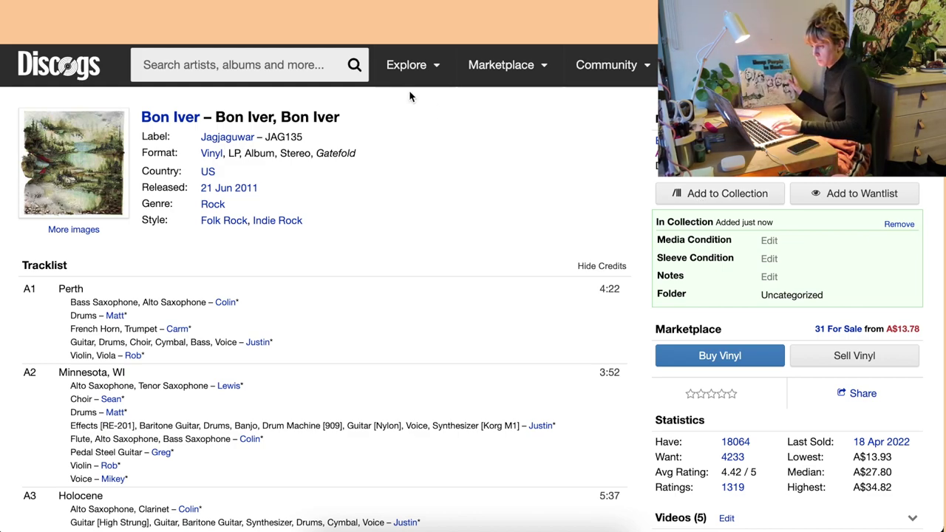
Step: Search for catalogue number p-10108w and open the second suggested LP reissue of Deep Purple's In Rock
click(313, 68)
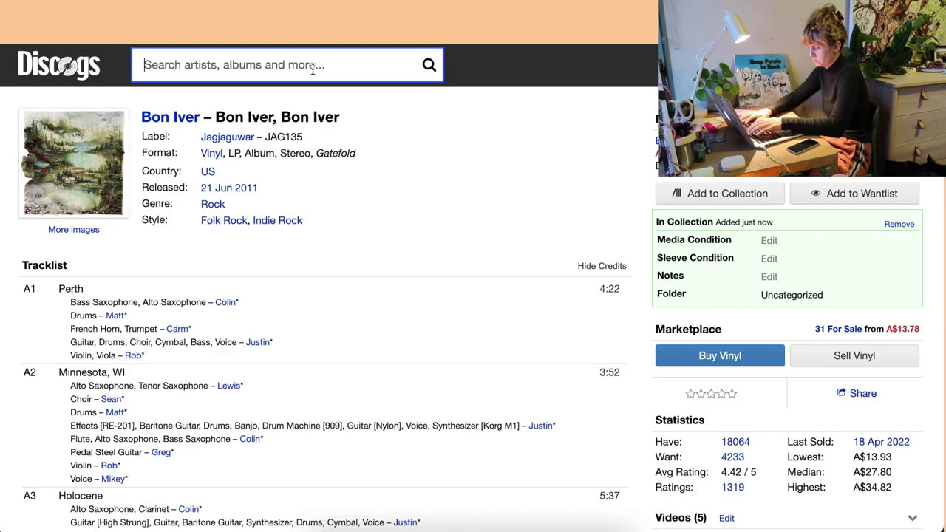
text(p-101)
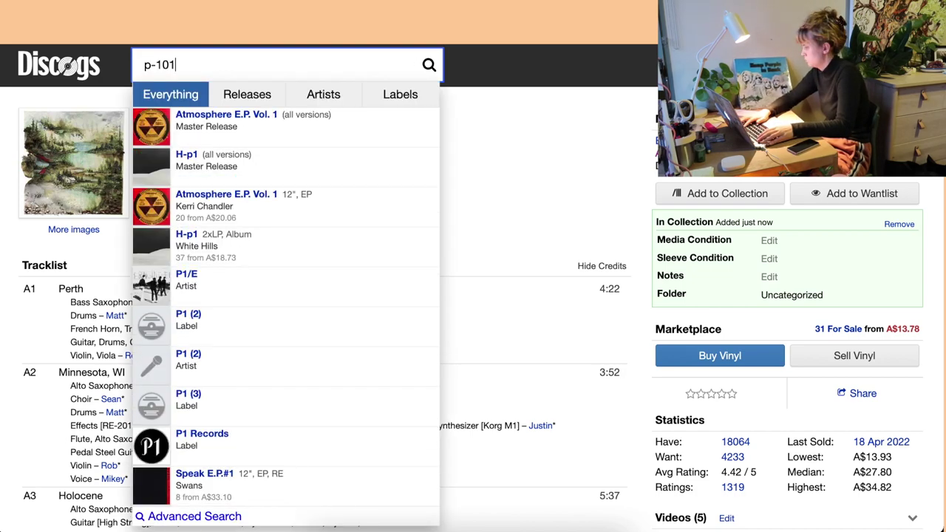
text(08w)
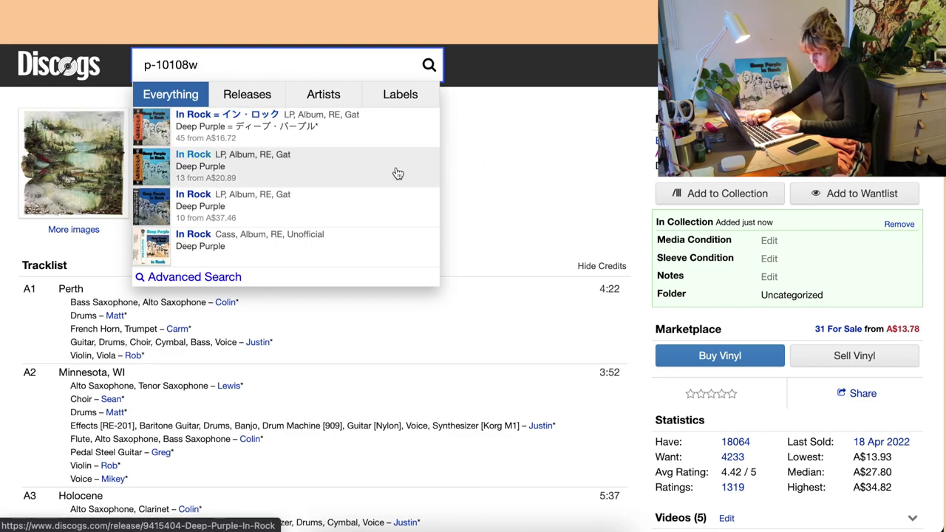
click(398, 173)
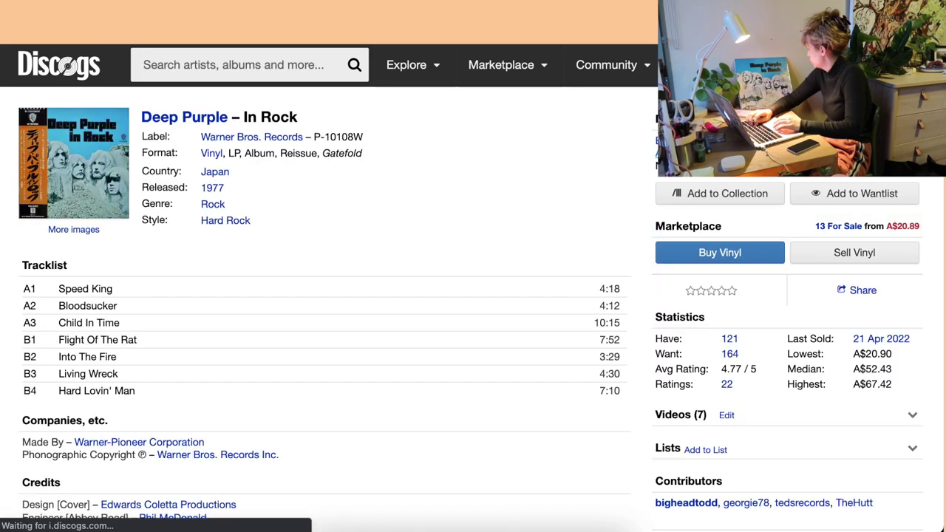
Step: Go to the master release of In Rock and filter its versions by the identifier p-10108w
key(alt+Left)
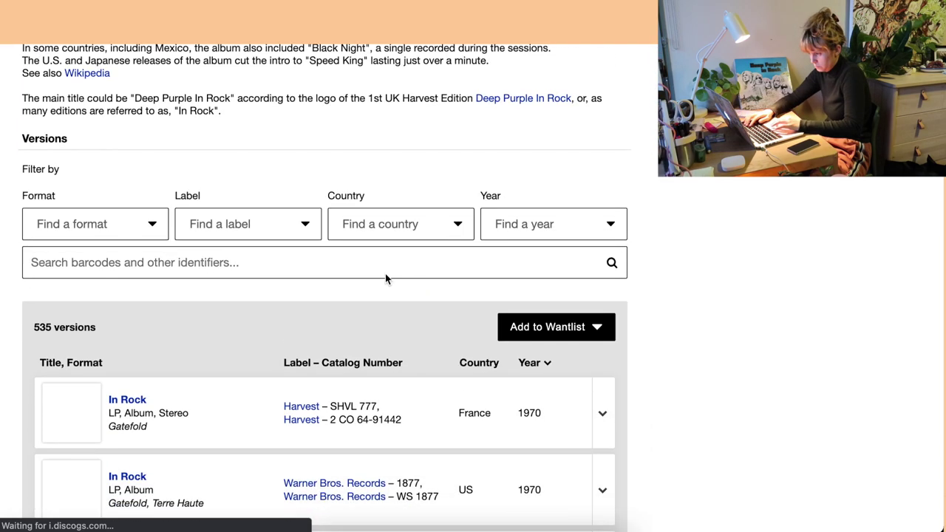
click(262, 262)
text(p)
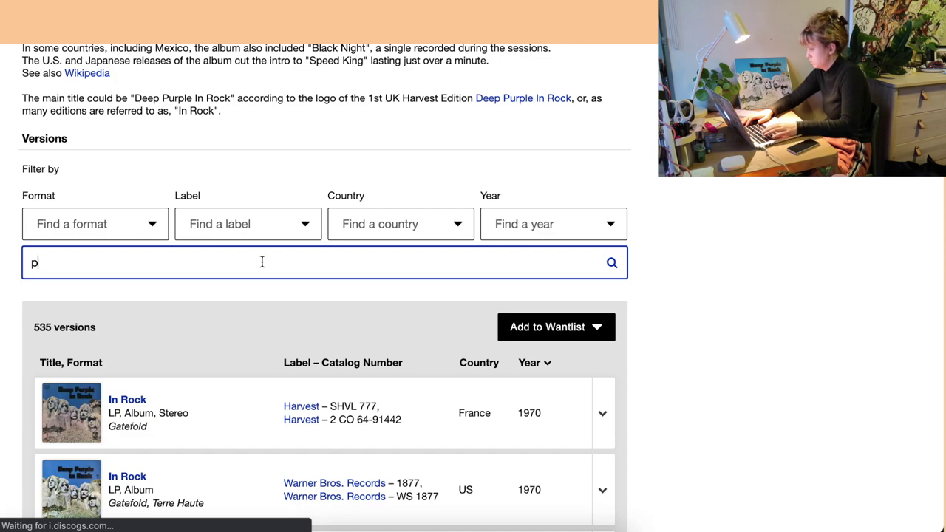
text(-101)
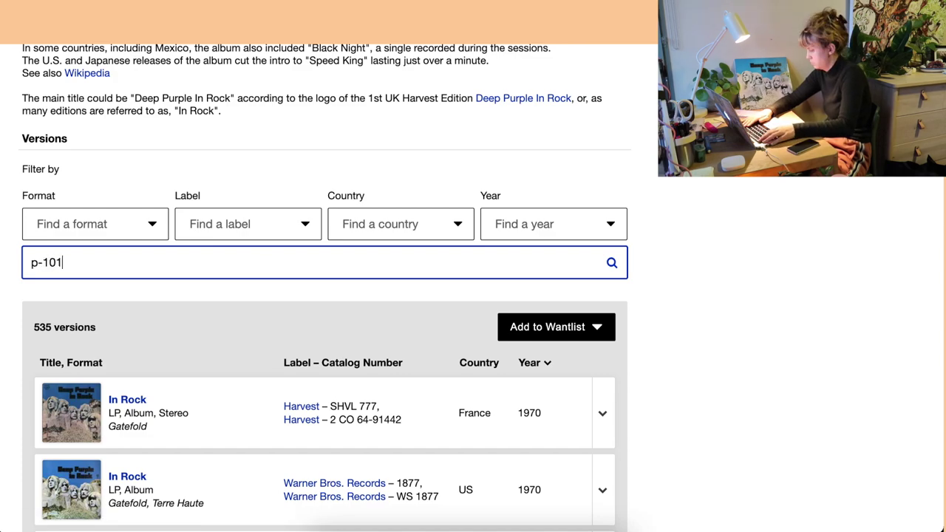
text(08w)
scroll(774, 283, down, 3)
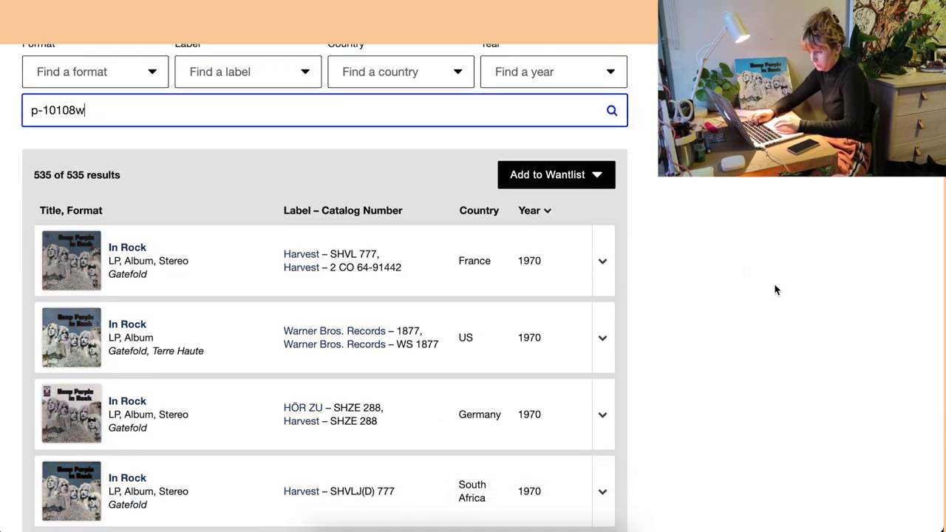
scroll(3, 214, down, 2)
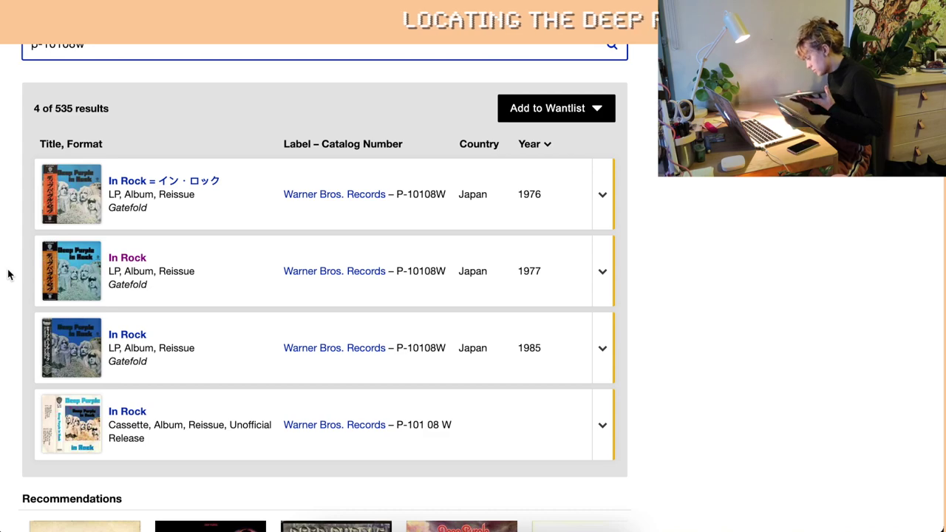
Step: Narrow the filtered In Rock versions to the country Japan and open the format filter
scroll(8, 295, up, 3)
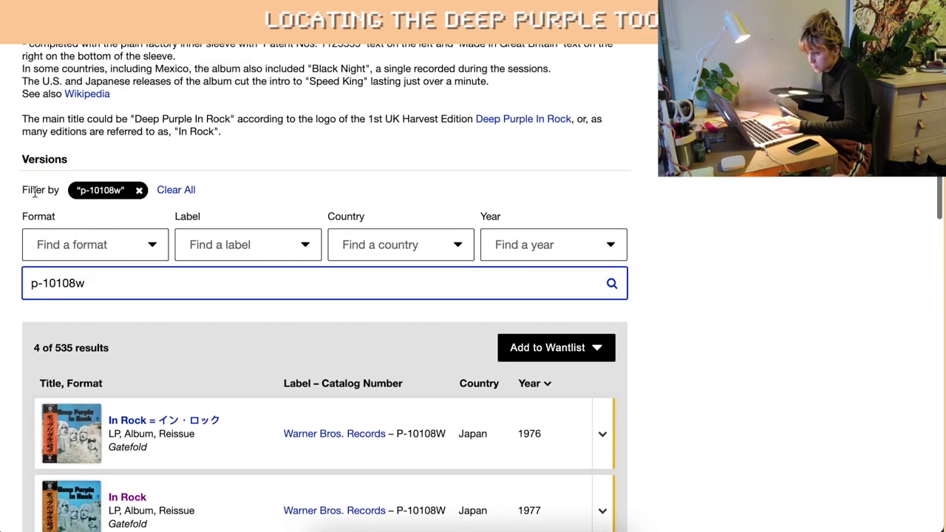
triple_click(128, 293)
click(401, 245)
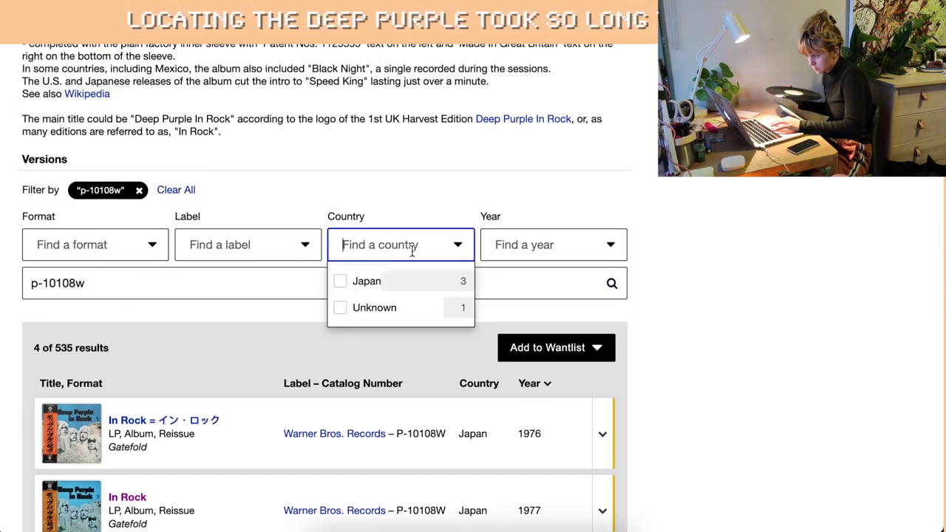
click(377, 287)
click(74, 244)
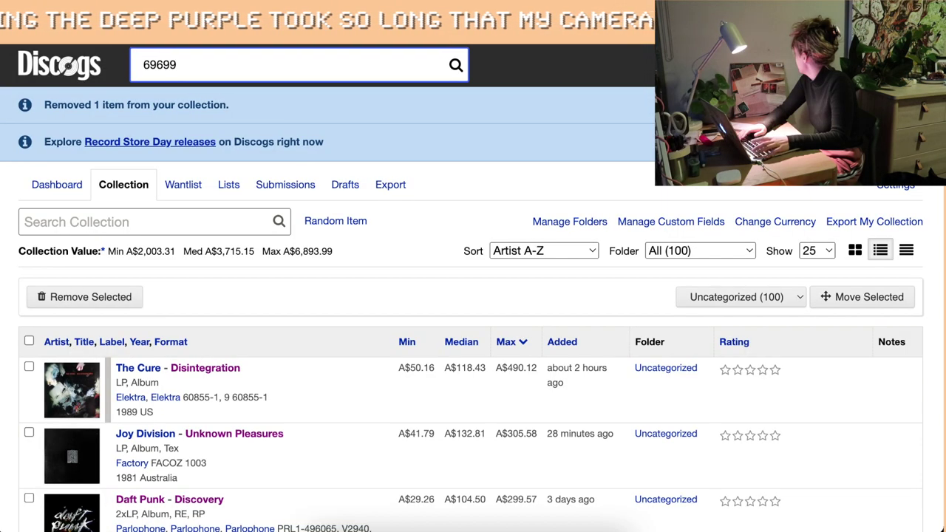
text(80)
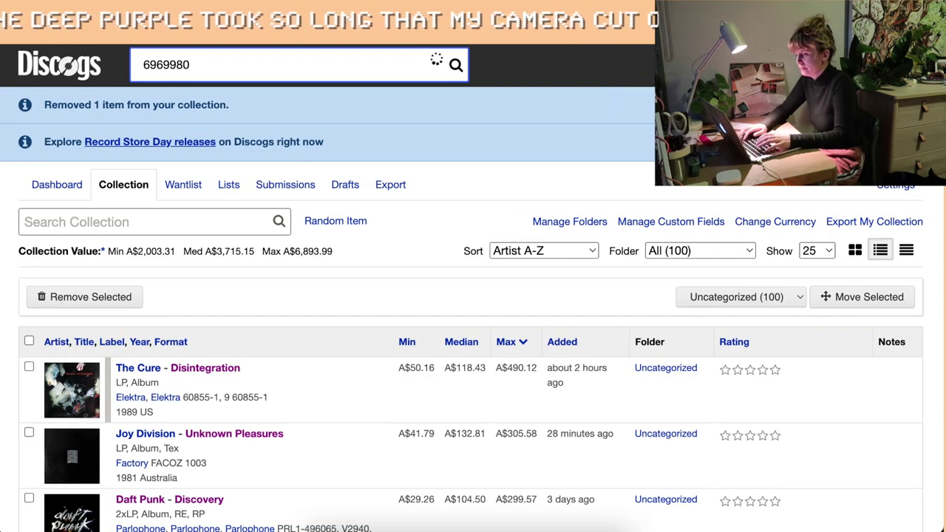
text(20115)
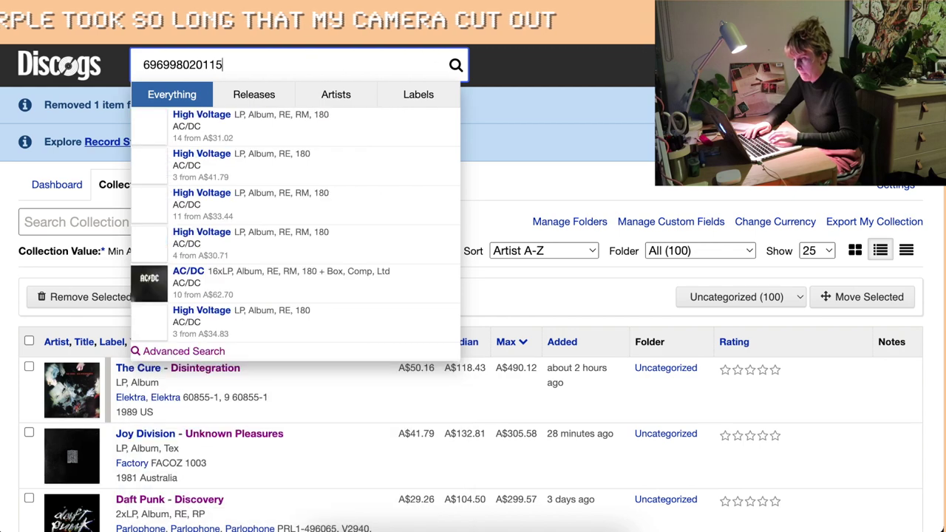
click(317, 123)
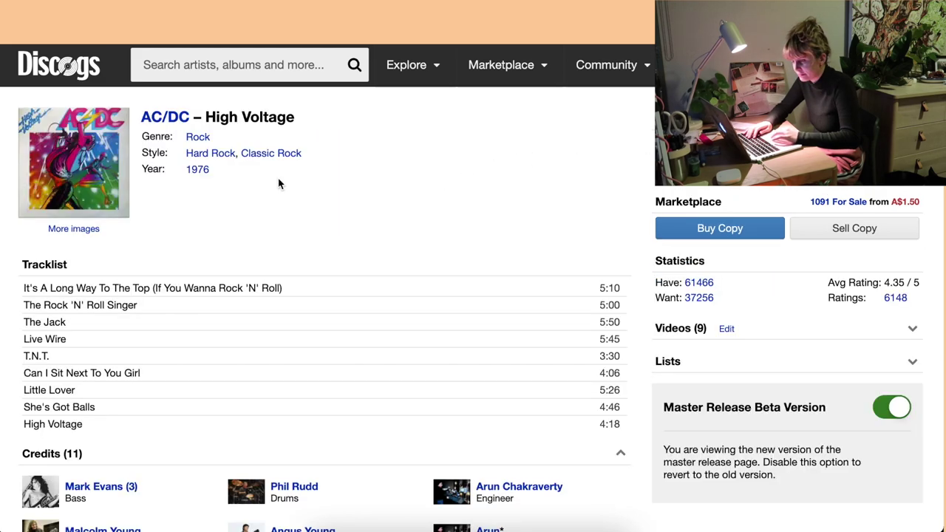
Step: Filter the versions on High Voltage's master release by the identifier e 80201 and look through the matches
scroll(279, 182, down, 8)
click(166, 219)
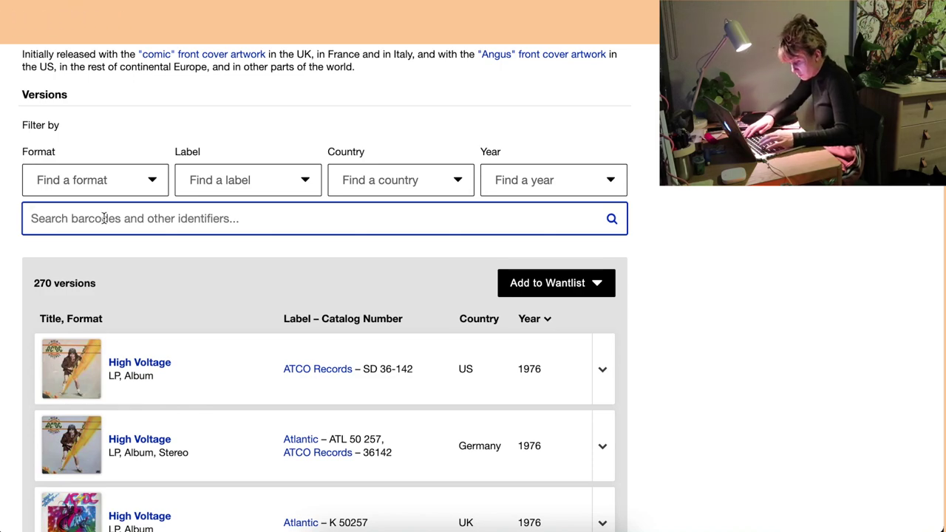
text(e 80201)
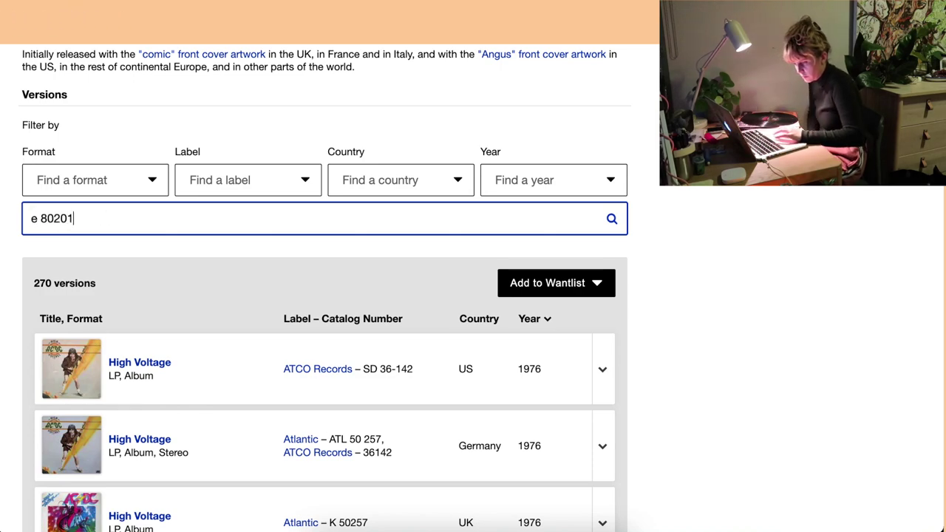
key(Return)
scroll(639, 275, down, 2)
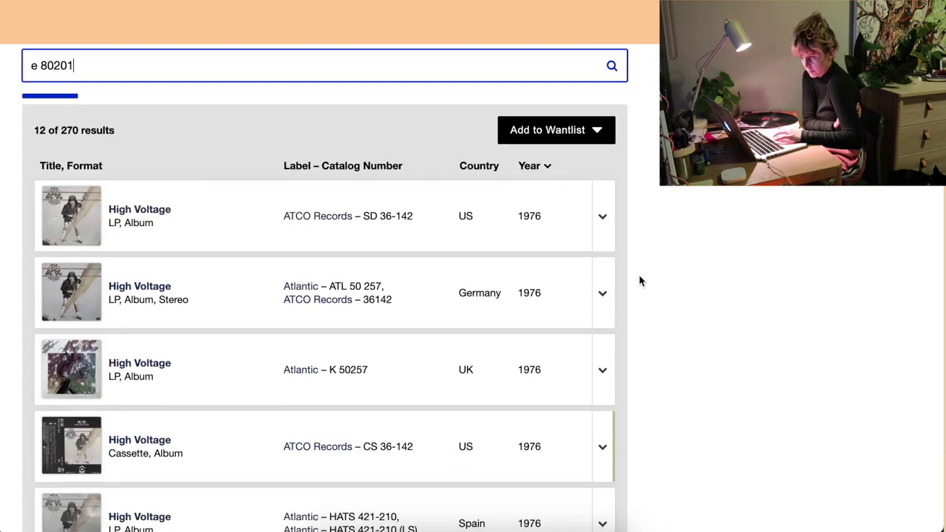
scroll(640, 280, up, 1)
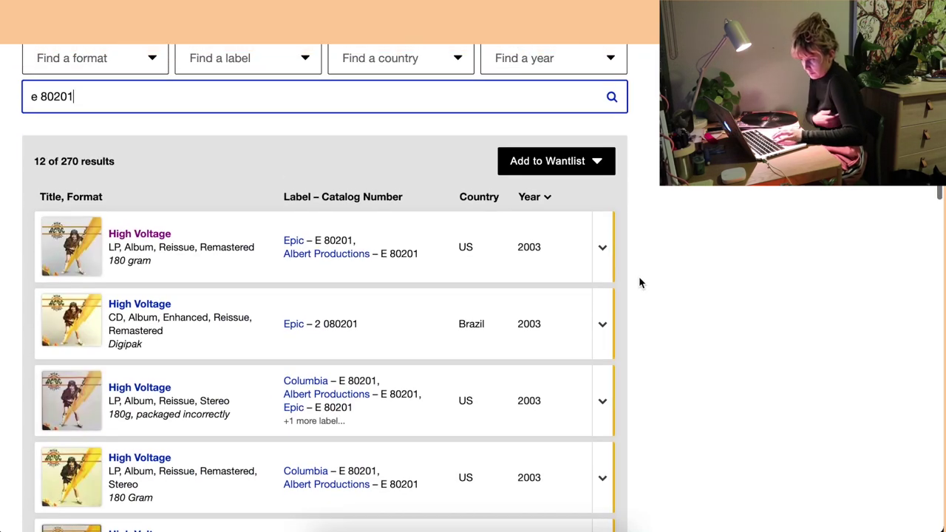
scroll(640, 283, up, 1)
Step: Change the identifier filter on the High Voltage versions to bl 80201
drag(128, 111, 3, 107)
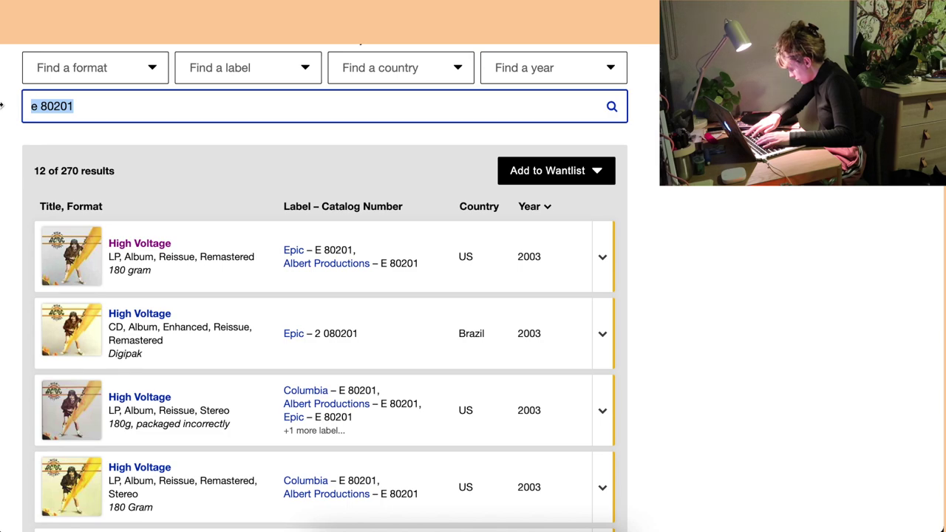
text(b)
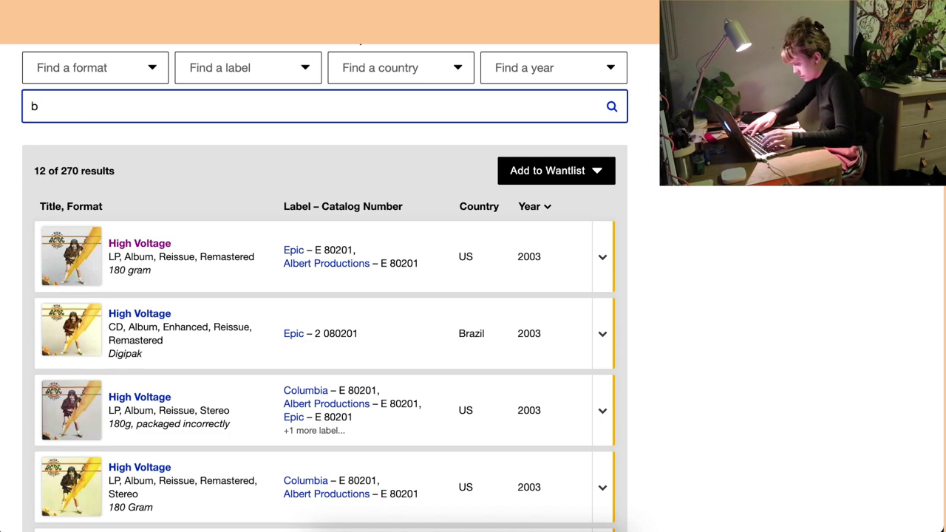
text(l)
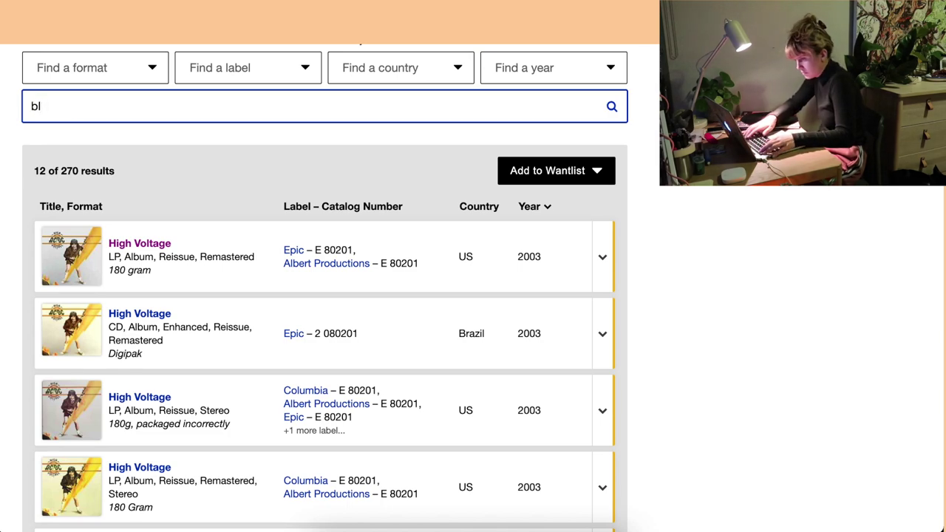
text( 80201)
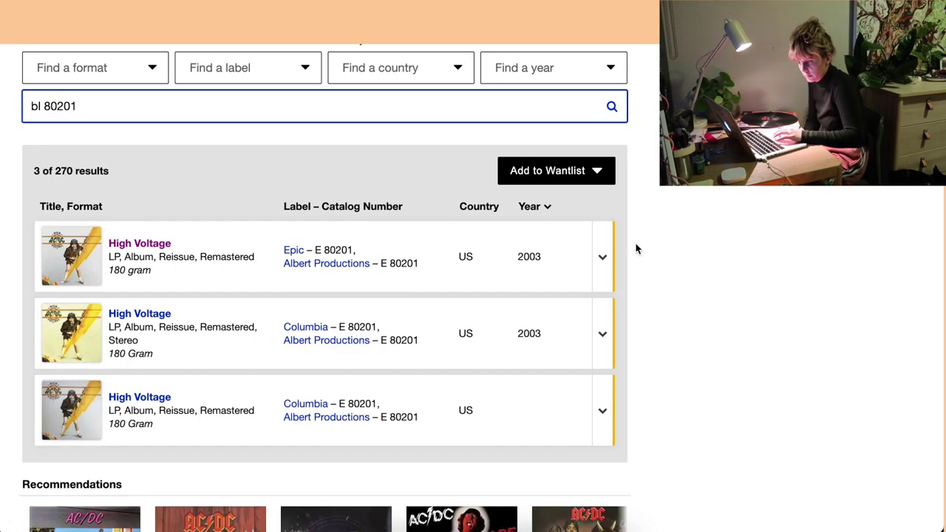
scroll(636, 249, up, 1)
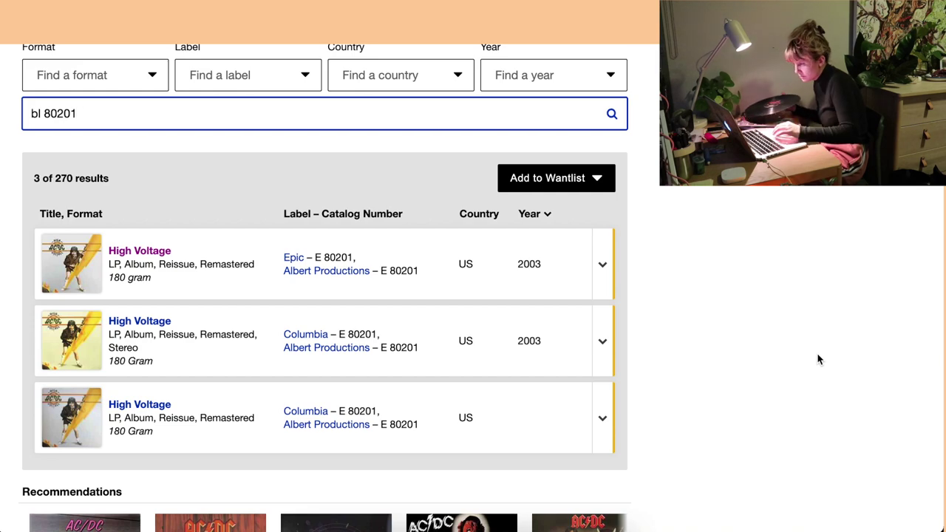
Step: Open each of the three matching US LP reissues of High Voltage in a new tab
right_click(174, 253)
click(199, 251)
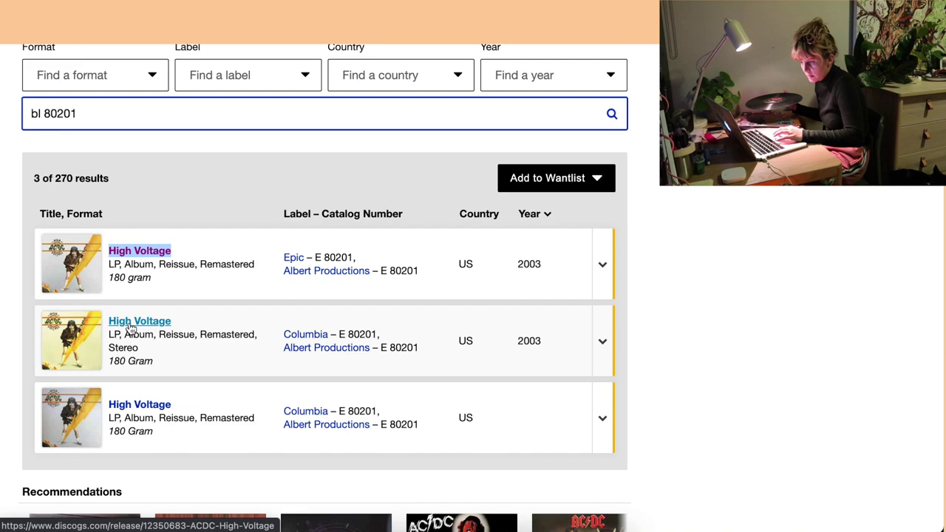
right_click(130, 327)
click(188, 276)
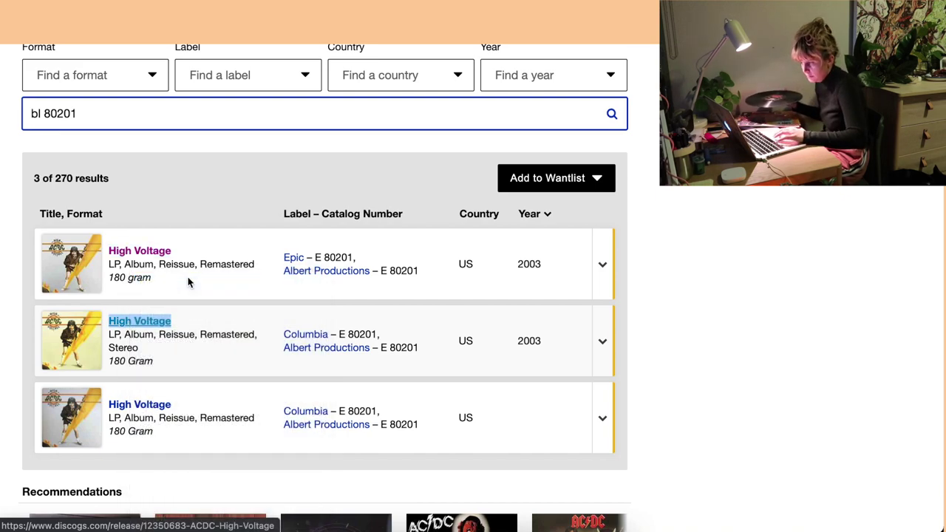
right_click(151, 412)
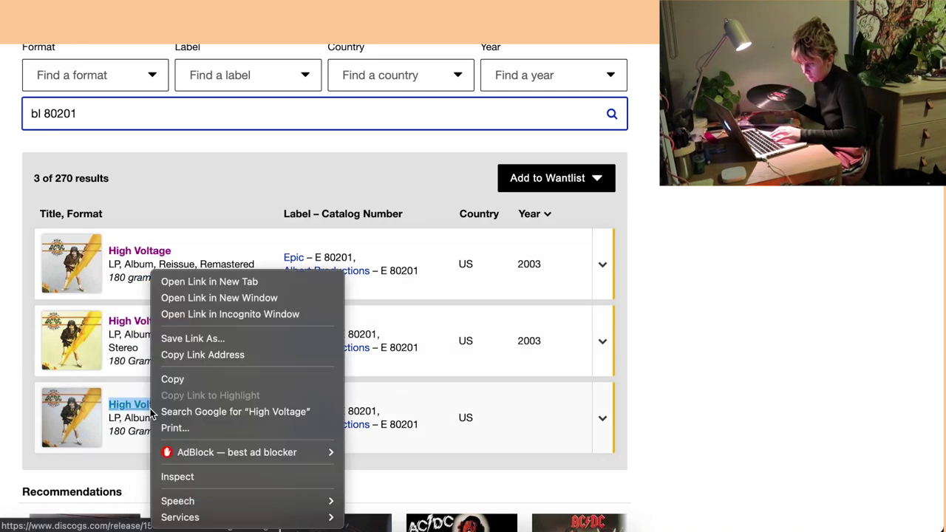
click(214, 281)
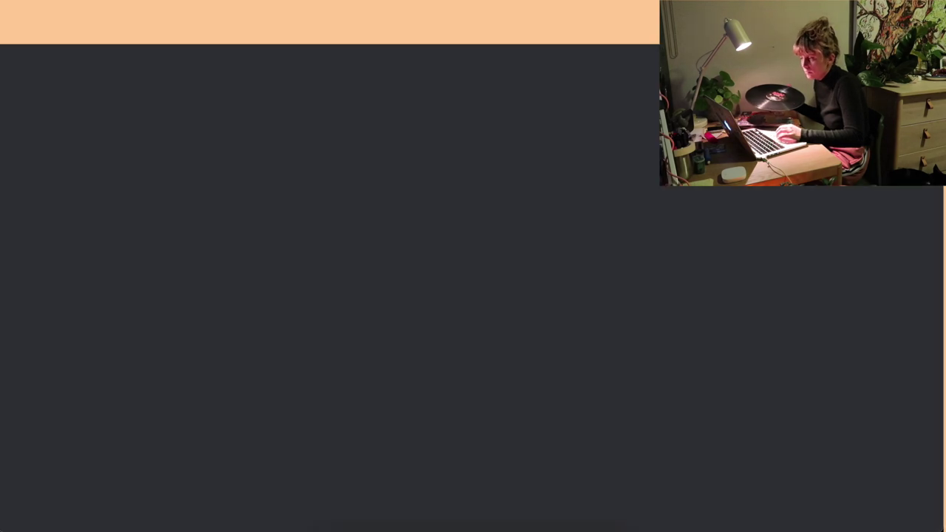
Step: Check the notes and matrix/runout identifiers of the undated Columbia reissue of High Voltage and add this pressing to the collection
scroll(542, 304, down, 15)
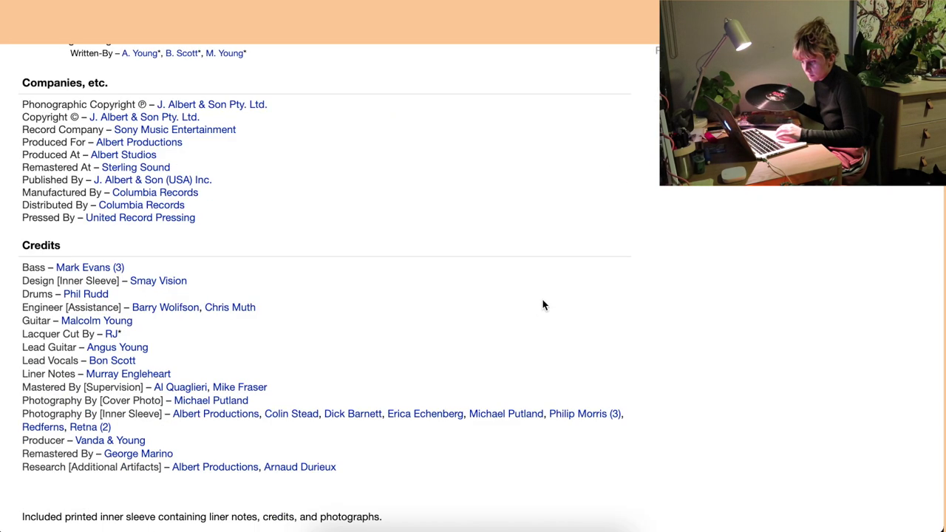
scroll(543, 304, down, 2)
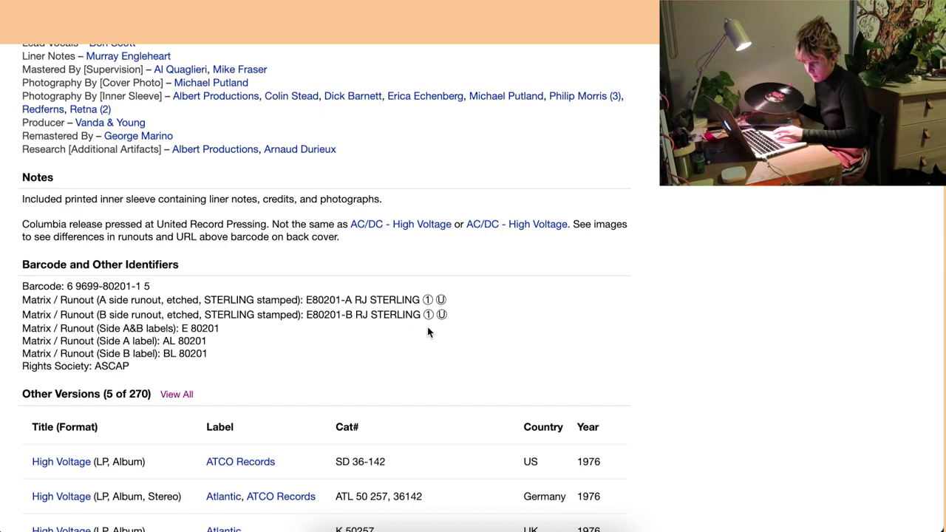
scroll(606, 297, up, 15)
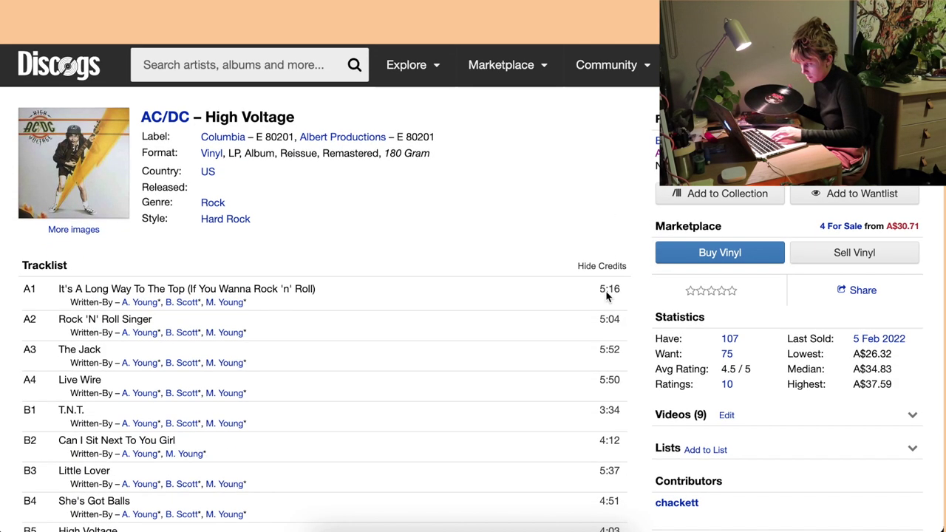
click(696, 192)
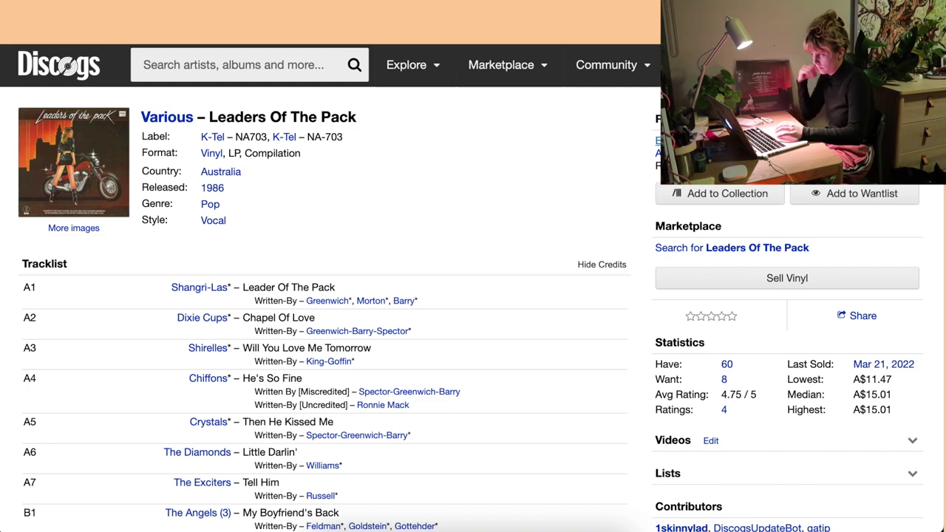
Step: Add the 1986 Australian K-Tel compilation Leaders Of The Pack to the collection
click(710, 194)
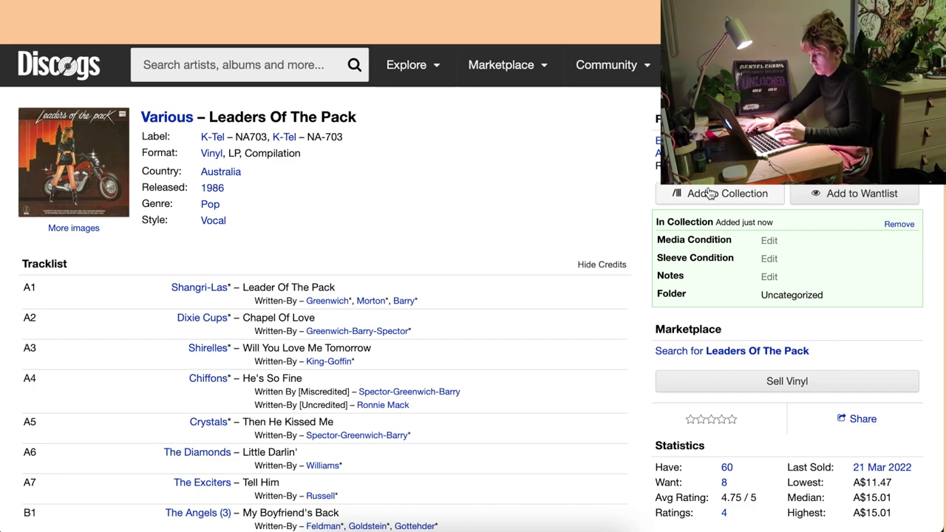
click(318, 63)
text(888072)
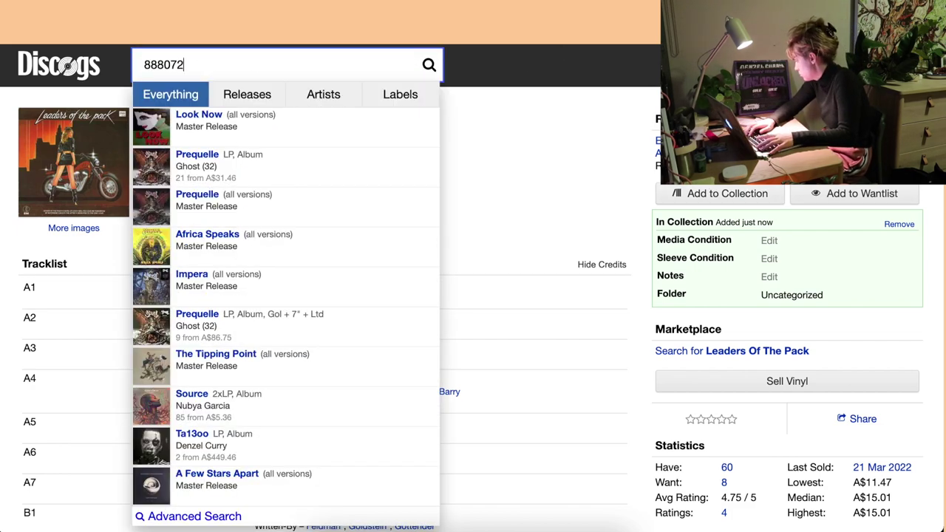
text(132054)
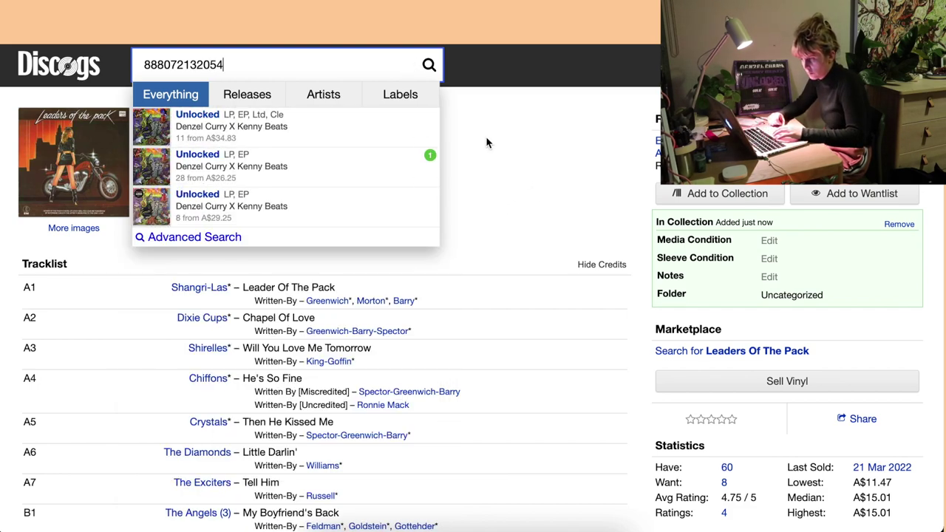
click(336, 166)
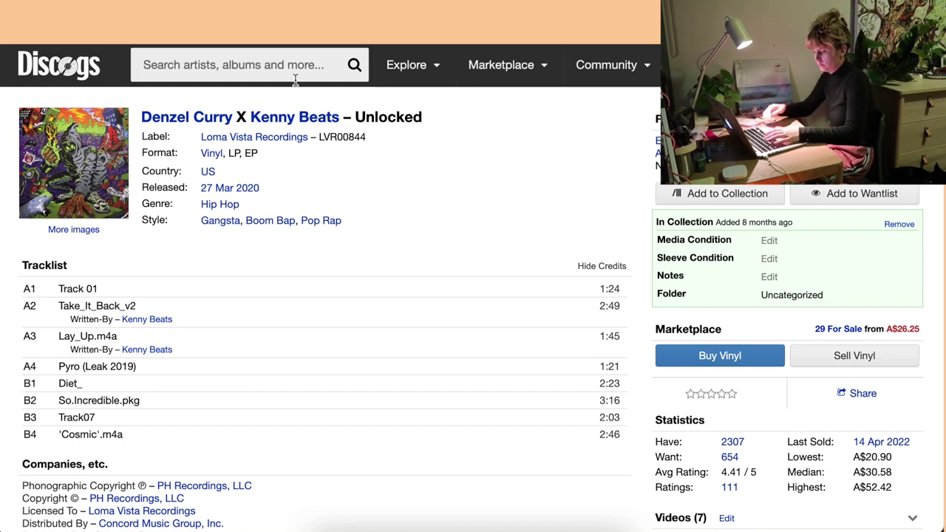
Step: Search for catalogue number vr13-105 and open the first suggested LP of Mike Oldfield's Tubular Bells
click(176, 59)
text(vr)
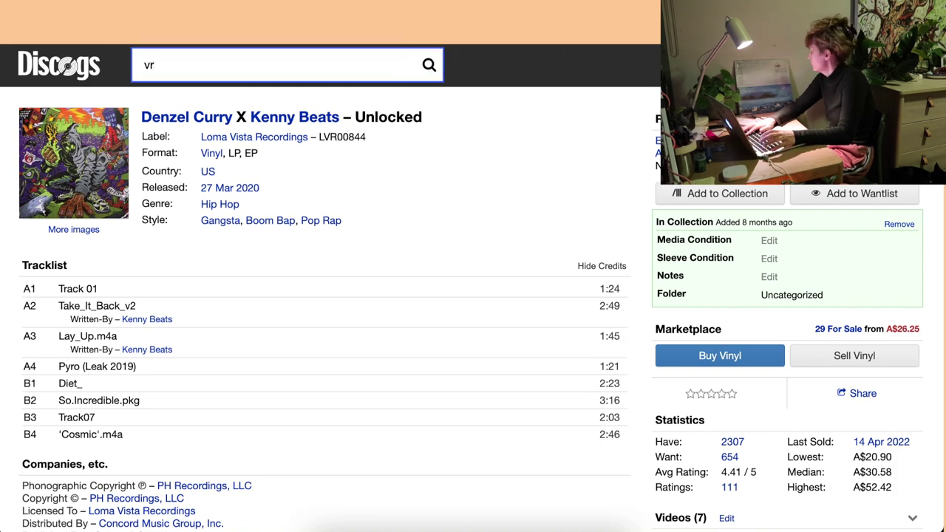
text(13-)
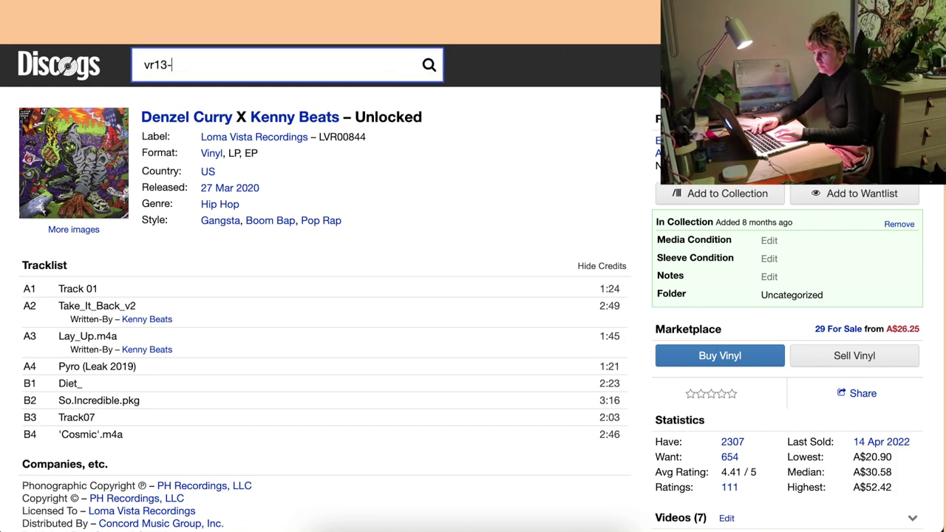
text(105)
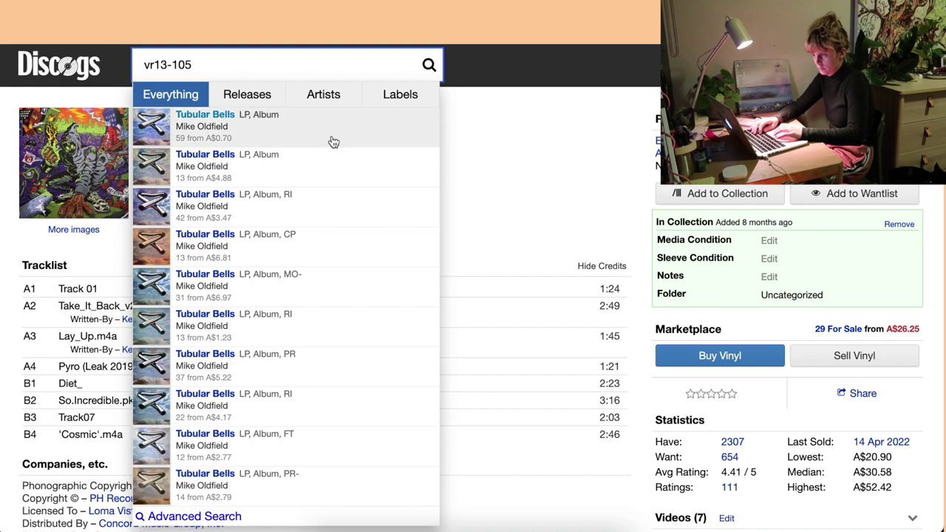
click(354, 130)
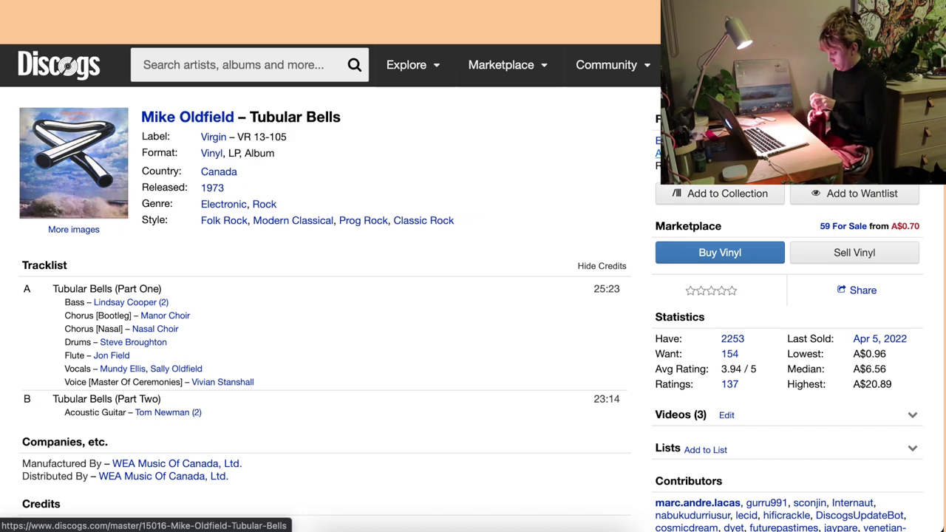
Step: Open all versions of Tubular Bells and filter them by the format Vinyl and the country US
click(695, 153)
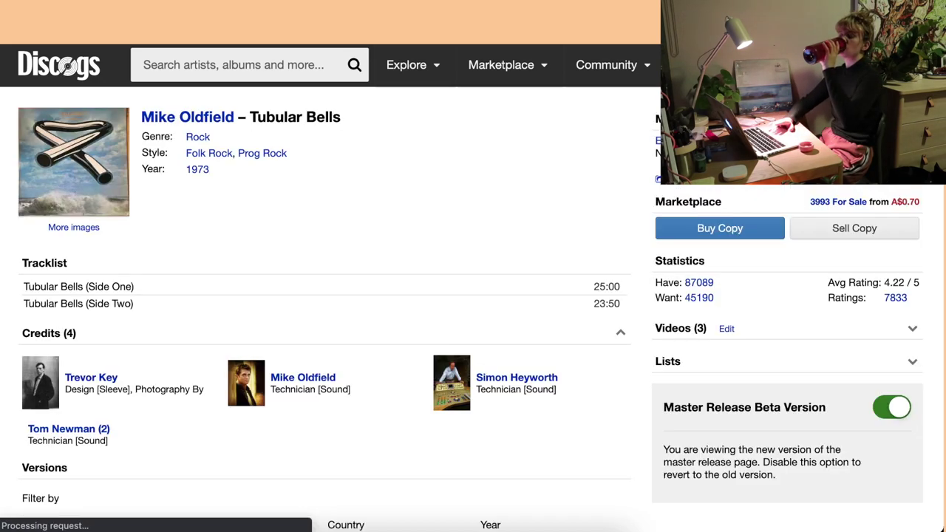
scroll(325, 296, down, 2)
scroll(325, 296, down, 7)
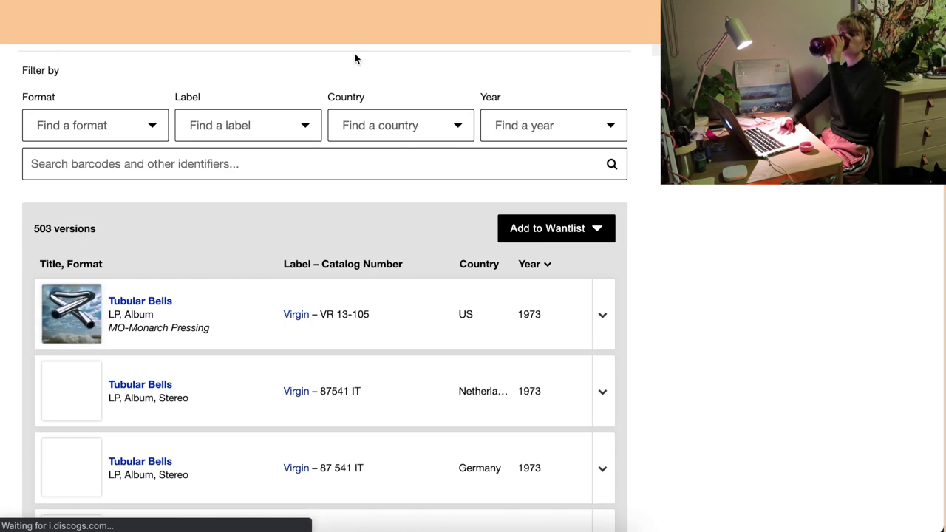
click(326, 158)
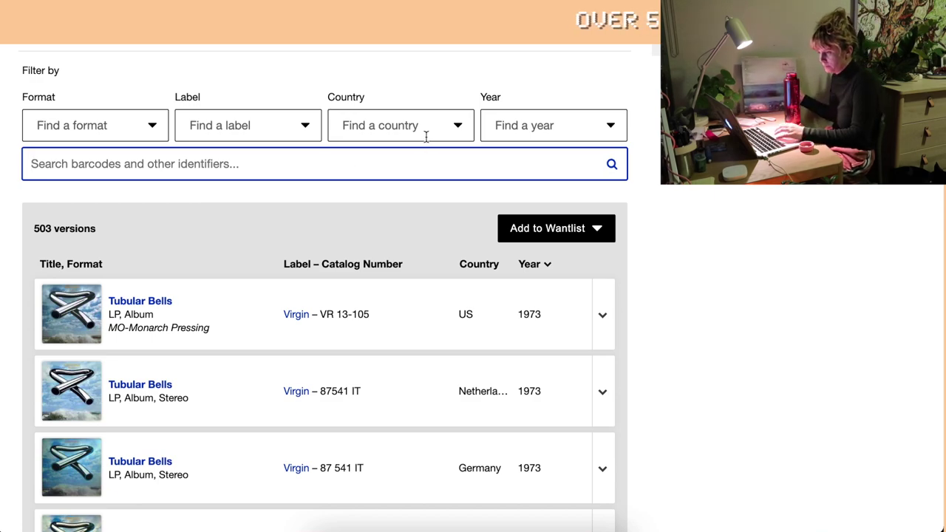
click(62, 123)
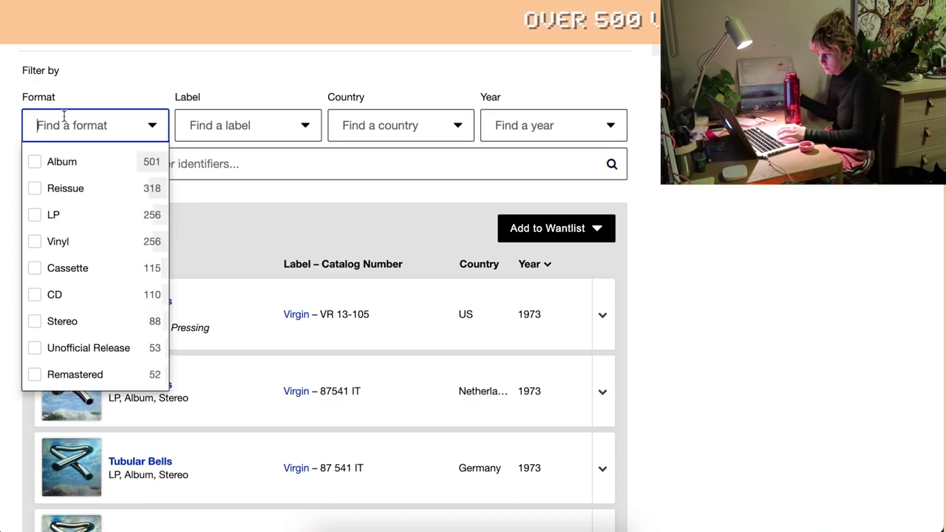
click(67, 243)
click(348, 129)
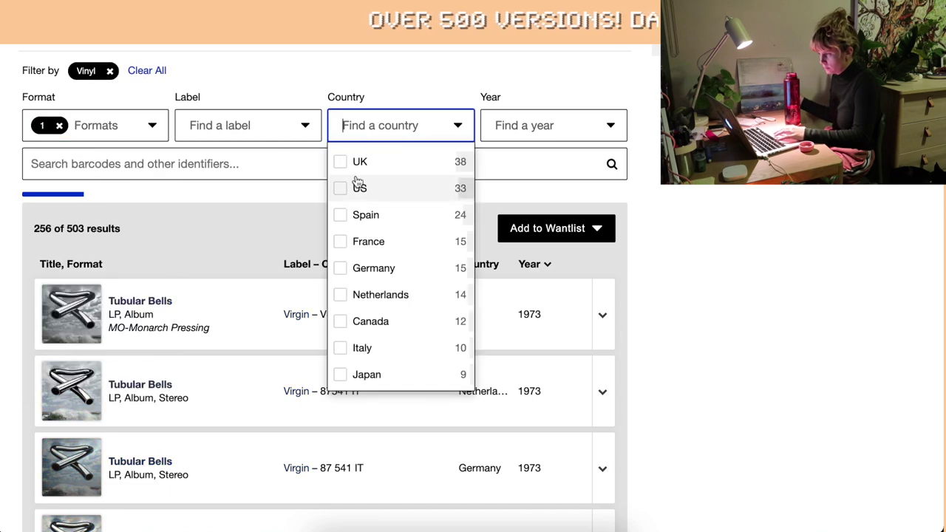
click(379, 190)
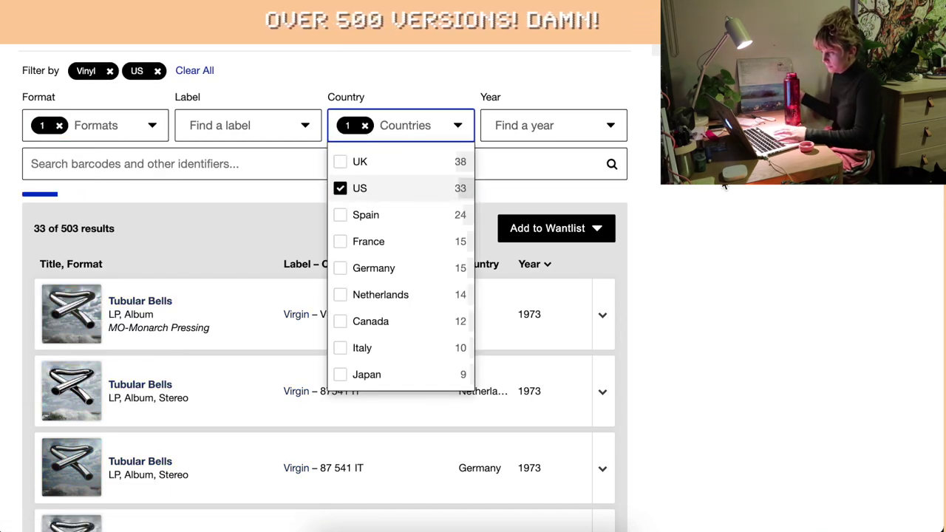
click(725, 186)
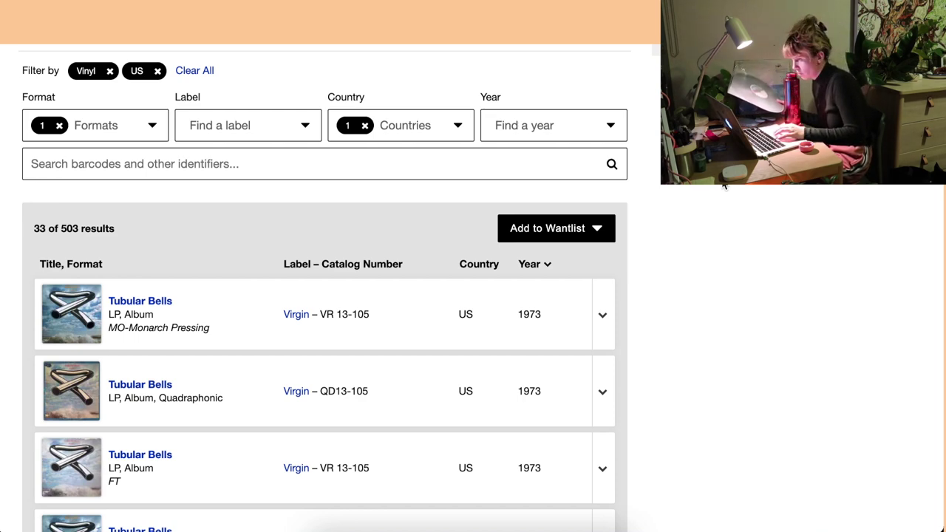
Step: Filter the US vinyl versions by the identifier st-vr-732929 and look through the matching pressings
click(268, 153)
text(st-v)
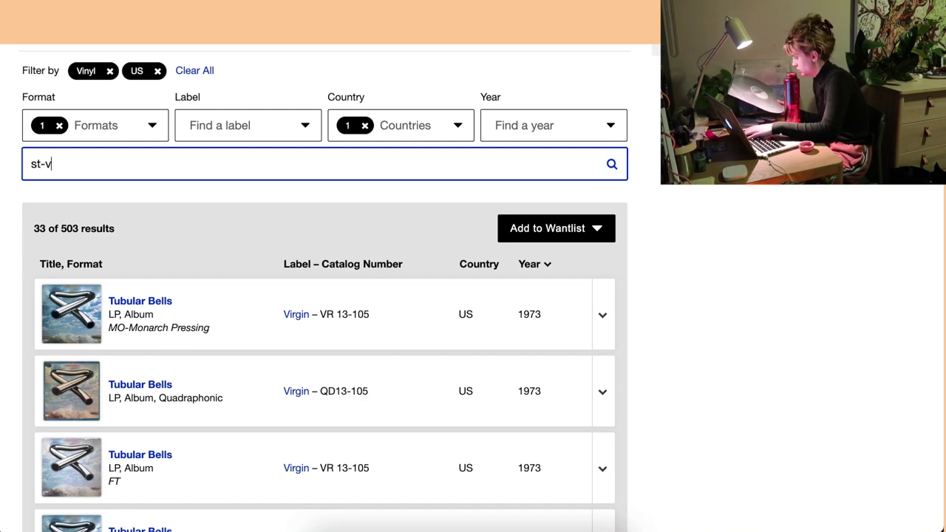
text(r-732929)
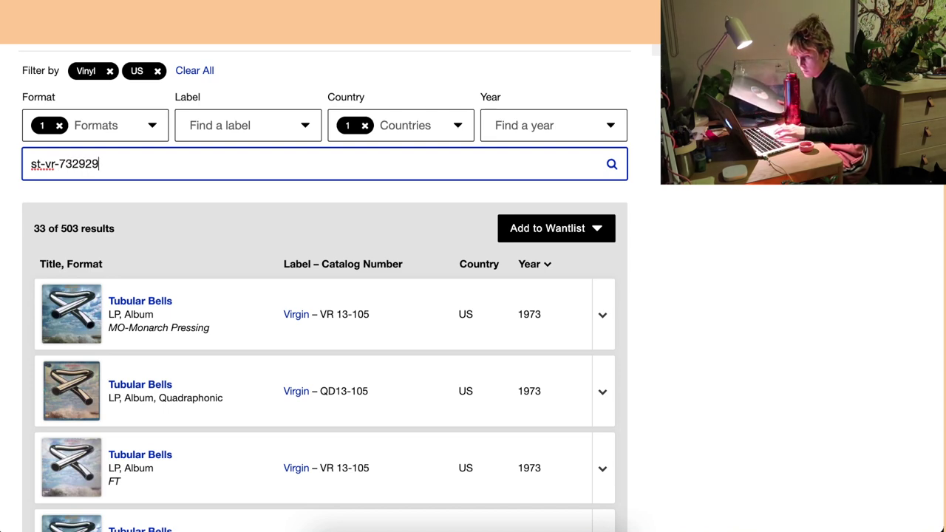
key(Return)
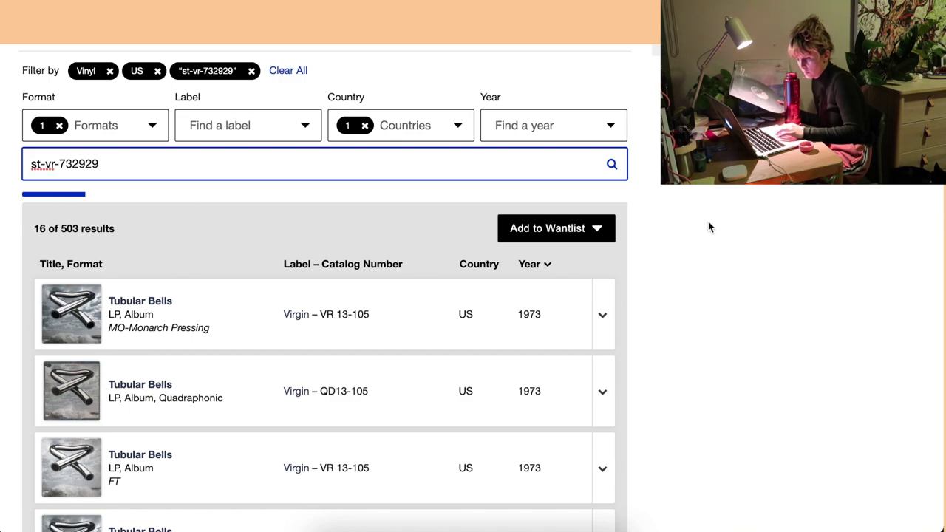
scroll(708, 227, down, 4)
scroll(708, 227, up, 3)
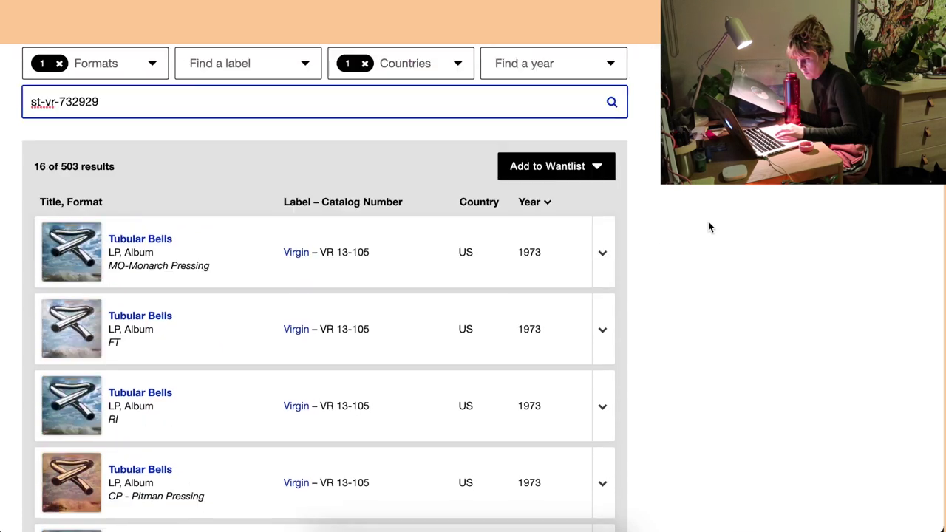
scroll(708, 227, down, 10)
scroll(710, 228, up, 9)
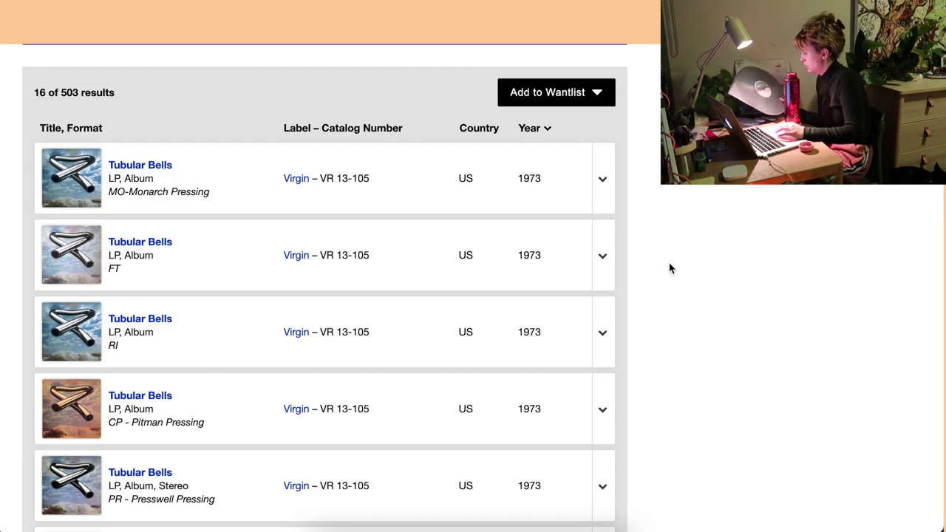
scroll(670, 268, up, 1)
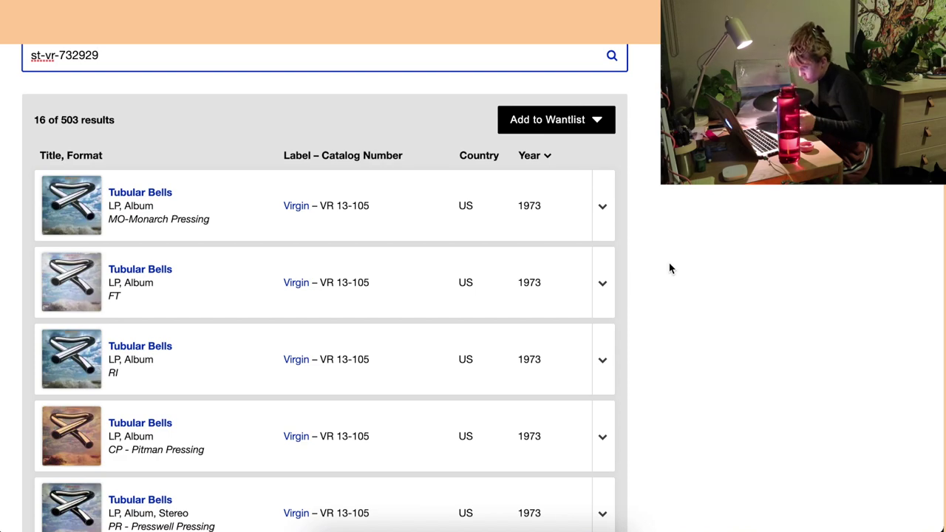
scroll(670, 269, up, 1)
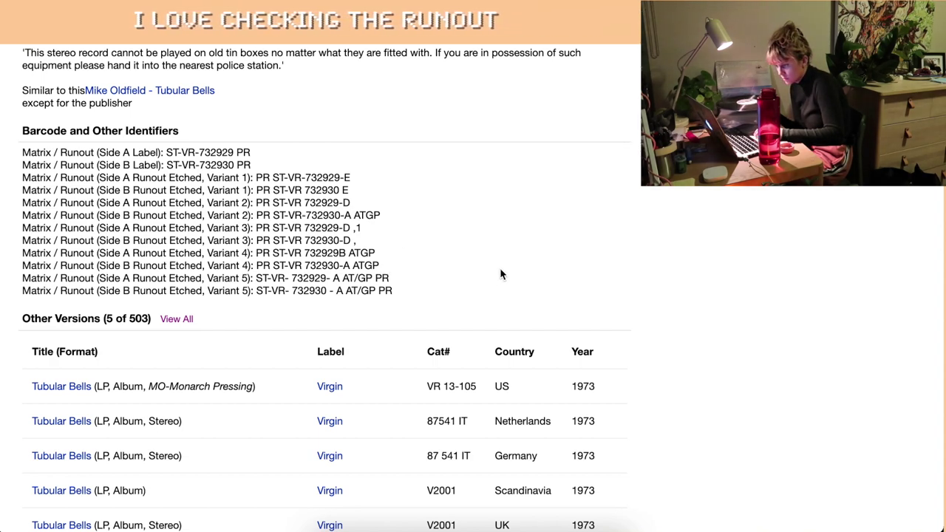
Step: Add the 1973 US PR-Presswell pressing of Tubular Bells to the collection
scroll(500, 275, up, 10)
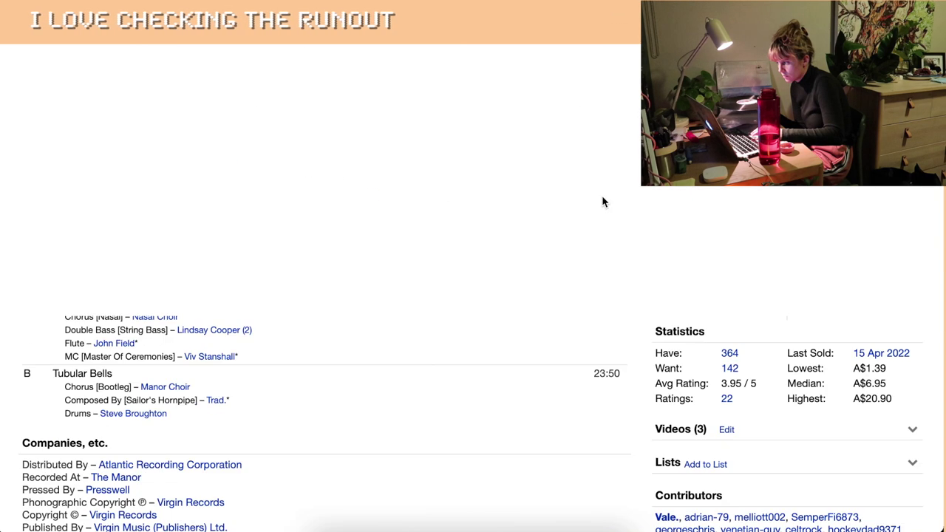
click(725, 200)
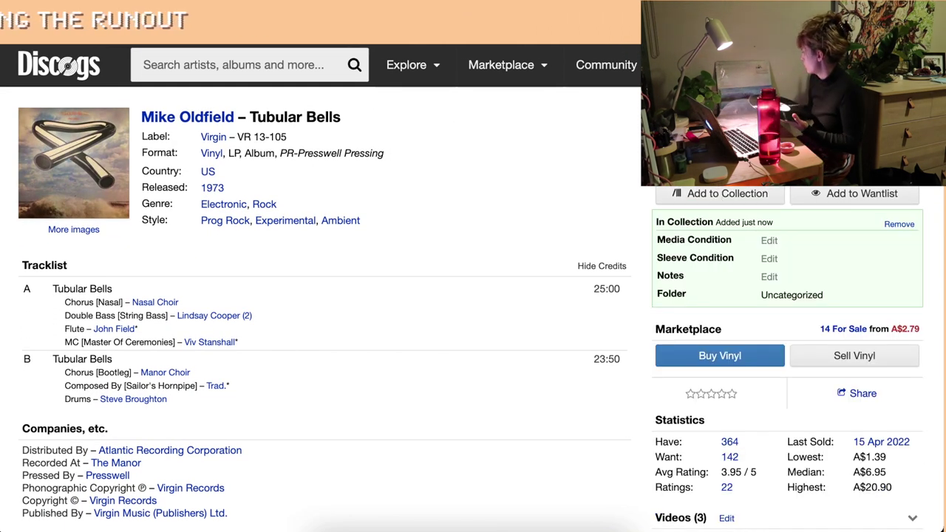
key(alt+Left)
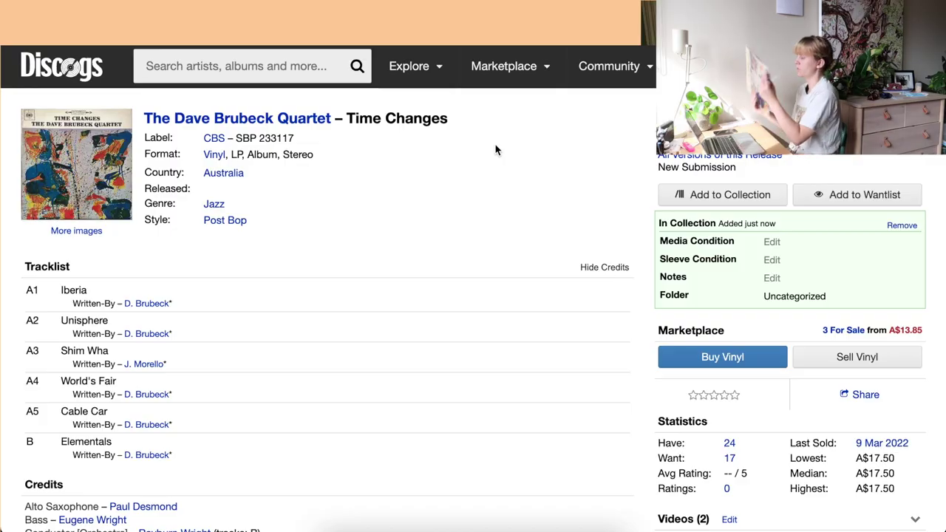
Step: Search for catalogue number fl-31,818 and open the first suggested LP of !!Going Places!! by Herb Alpert And The Tijuana Brass
click(244, 66)
text(b221)
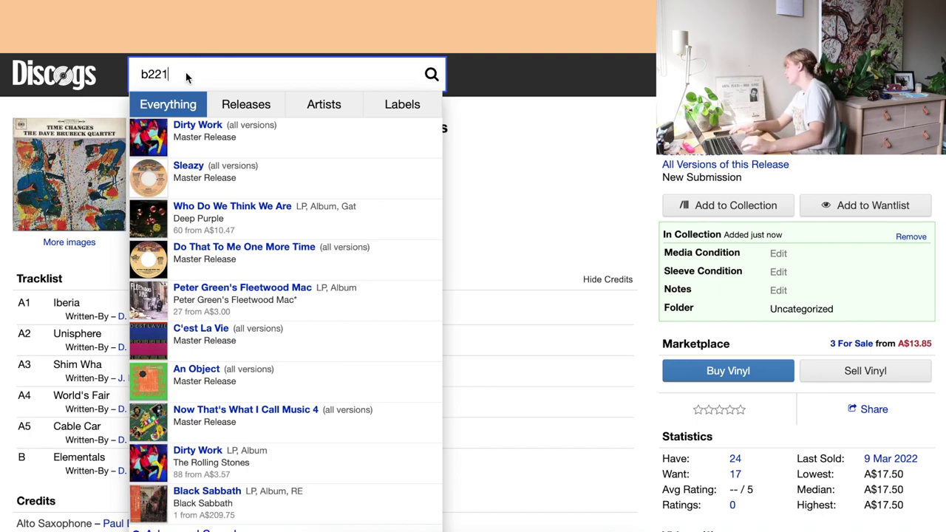
key(super+a)
text(fl)
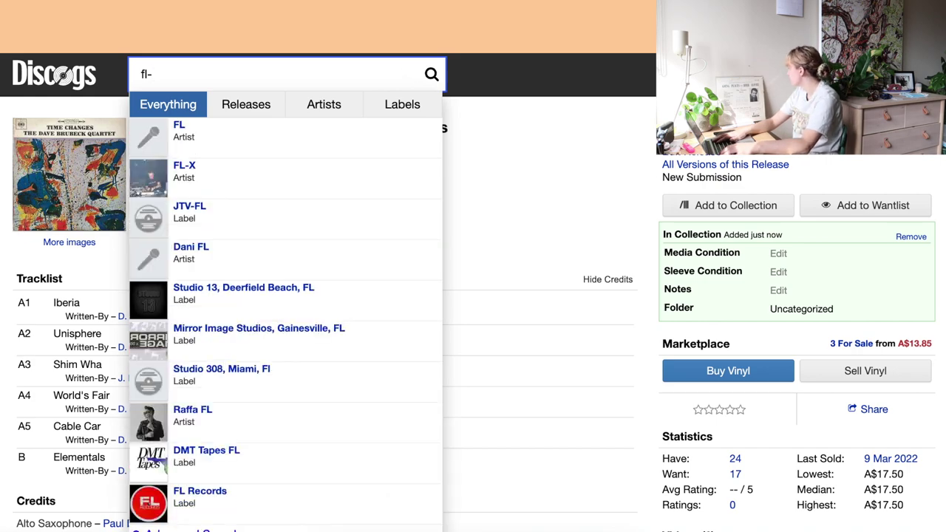
text(-)
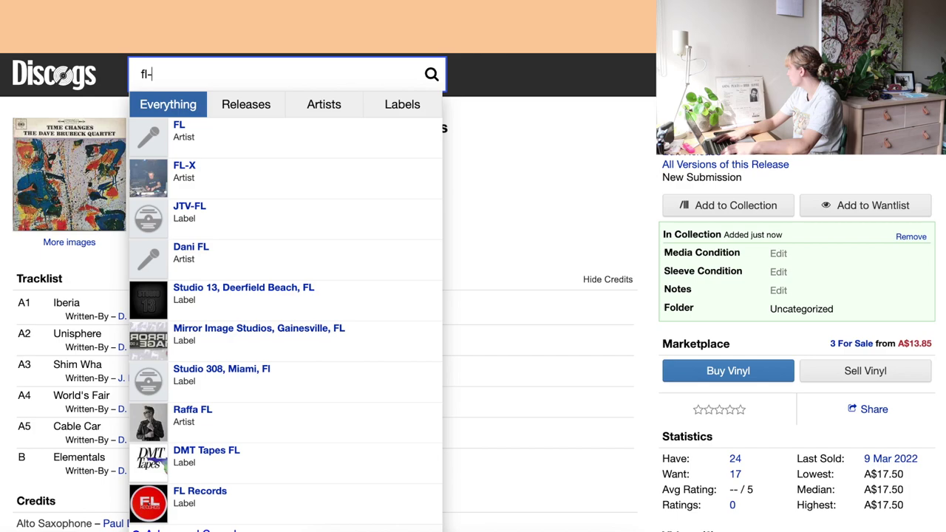
text(31)
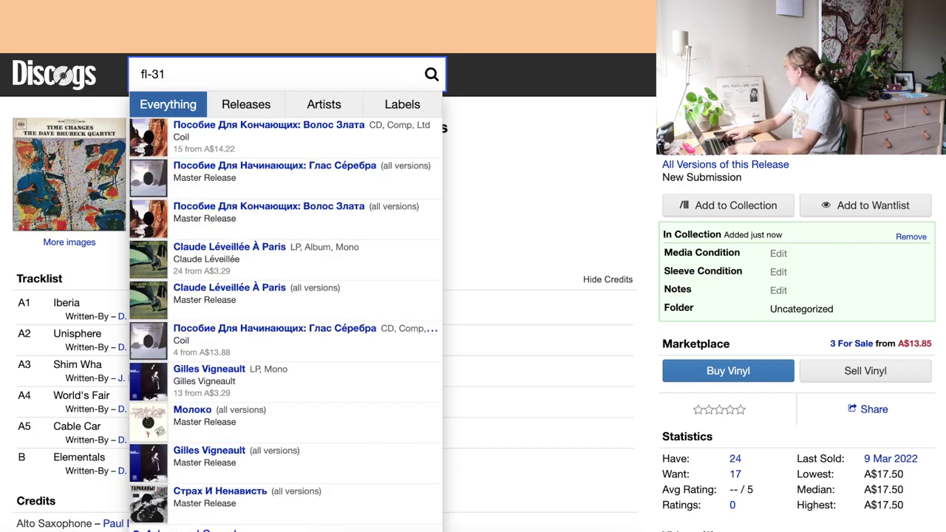
text(,818)
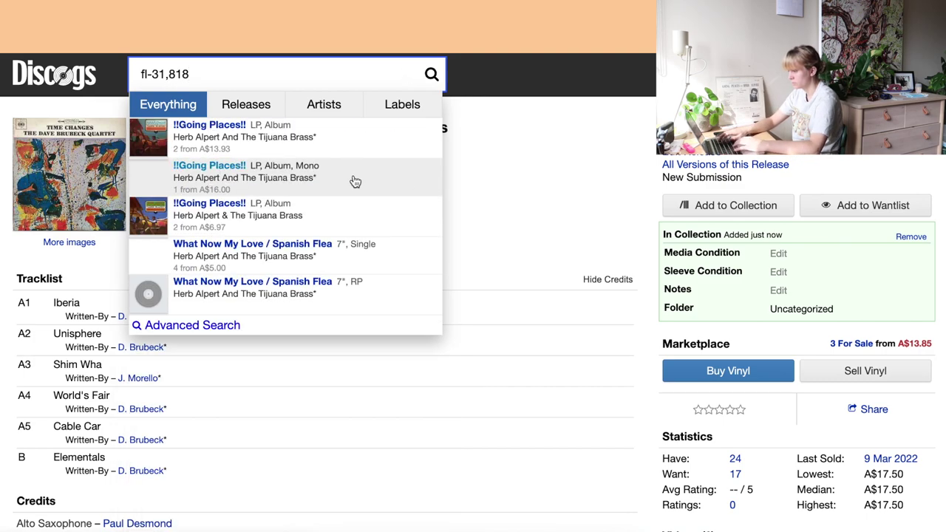
click(520, 186)
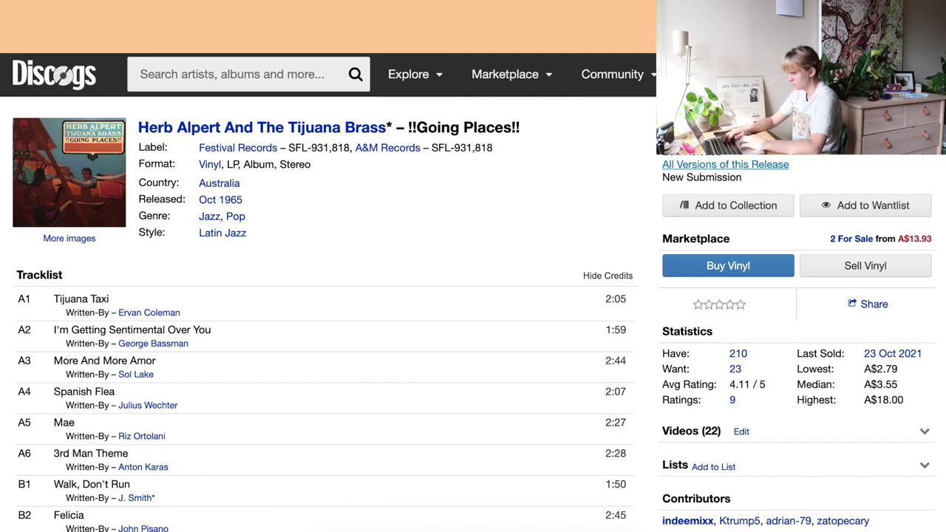
Step: Open all versions of !!Going Places!! and filter them by the identifier mx19071
click(725, 164)
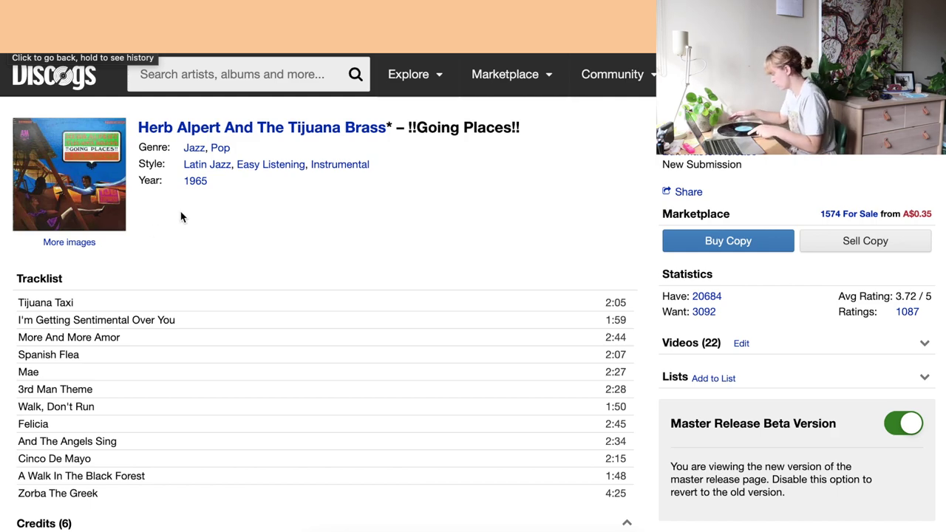
scroll(606, 298, down, 10)
click(185, 267)
text(mx)
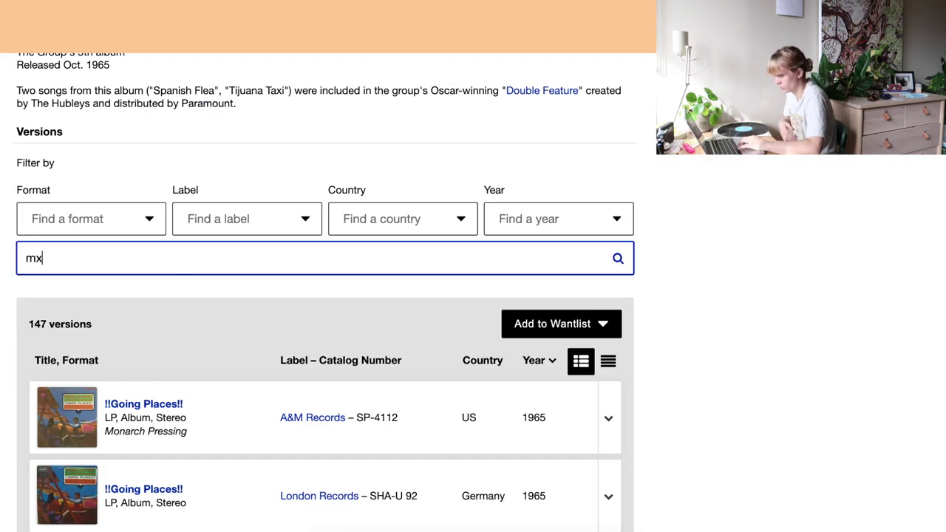
text(18071)
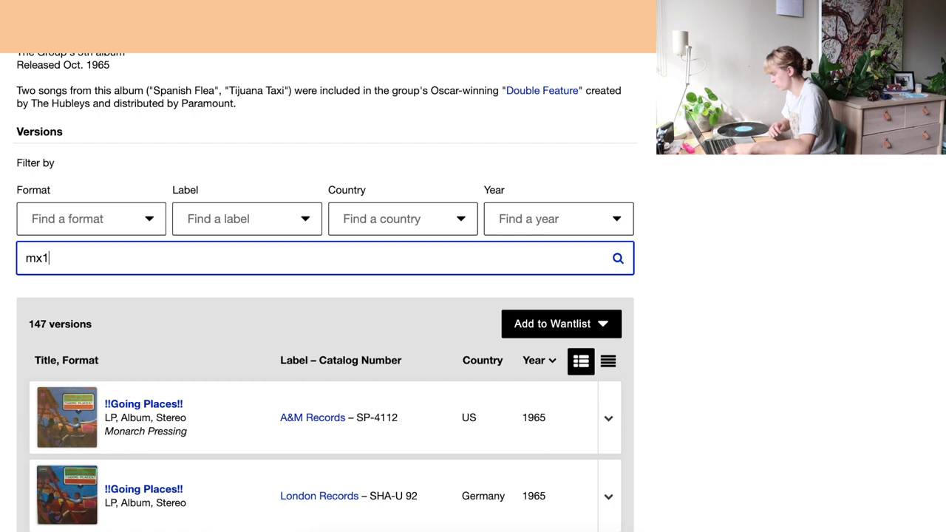
key(BackSpace)
key(BackSpace)
key(BackSpace)
key(BackSpace)
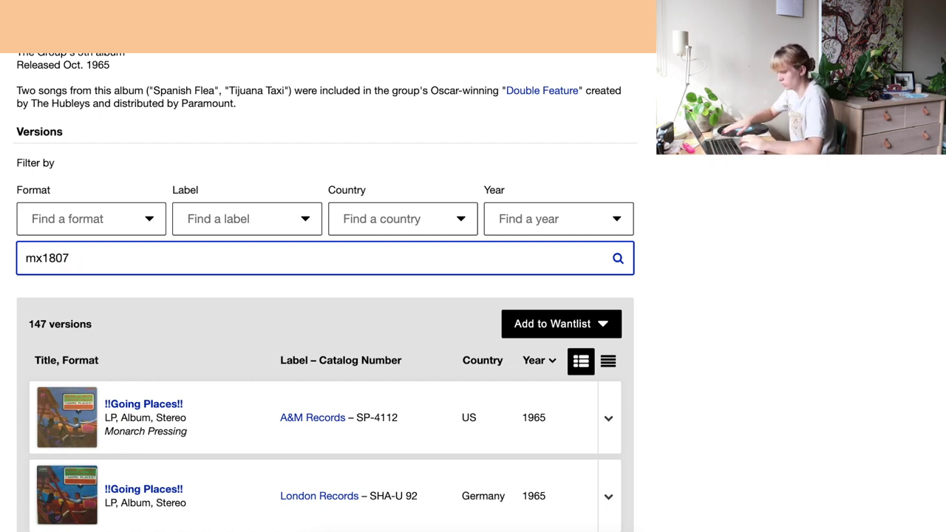
text(8071)
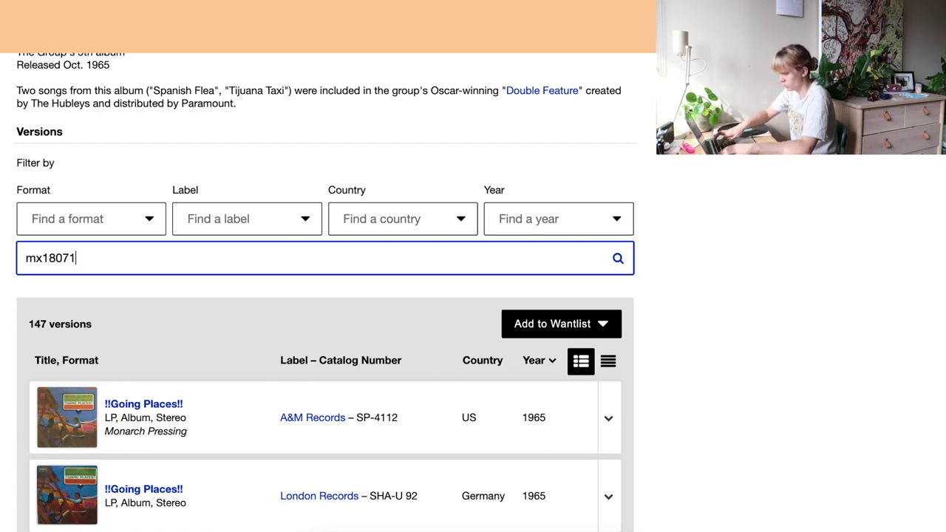
key(BackSpace)
key(BackSpace)
key(BackSpace)
key(BackSpace)
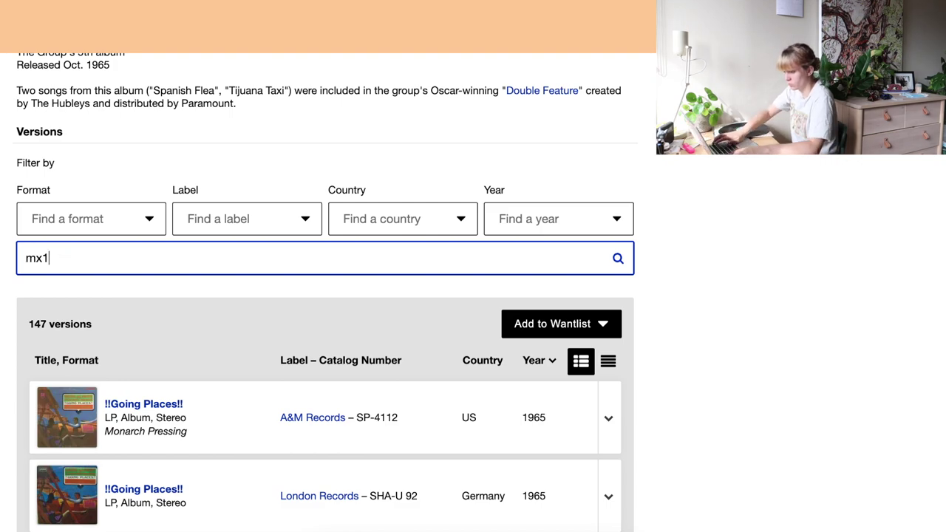
text(9071)
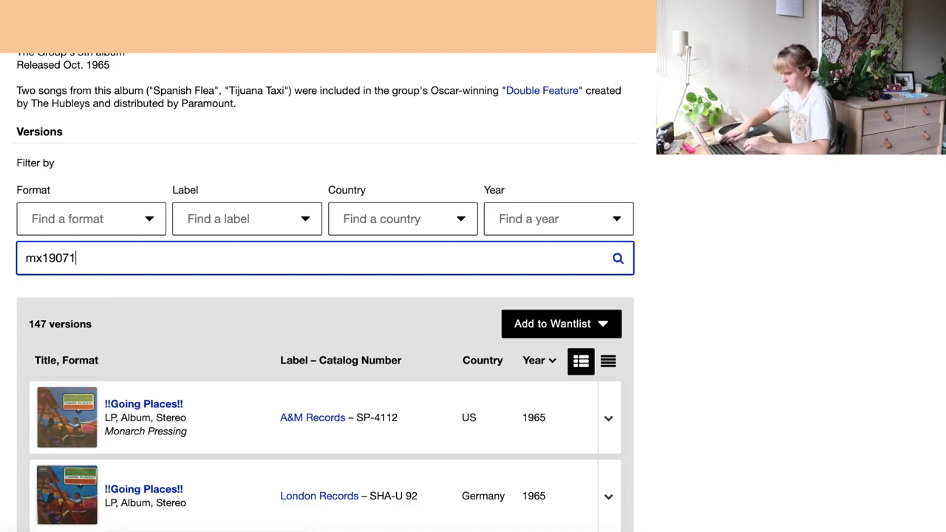
key(Return)
Step: Open the 1965 Australian stereo LP with catalogue number SFL-931,818 from the filtered versions and add it to the collection
scroll(914, 301, down, 4)
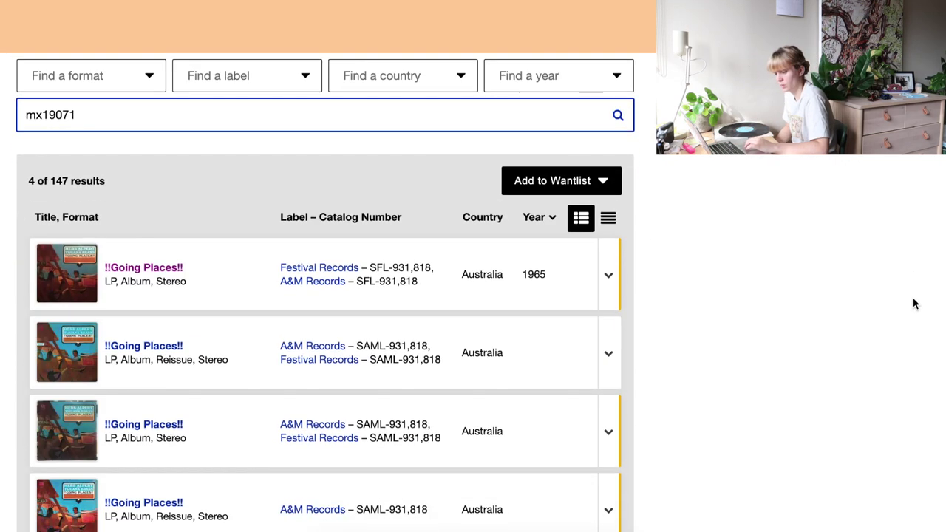
scroll(779, 339, up, 1)
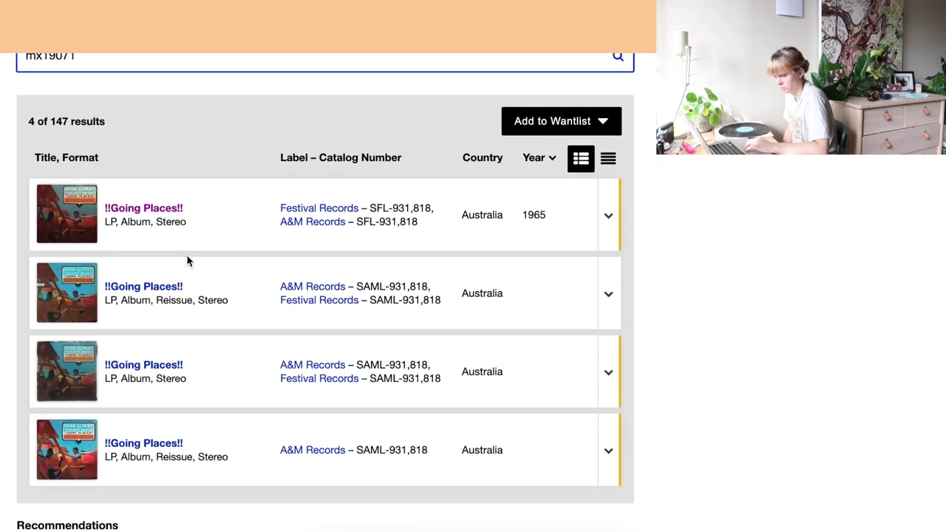
click(167, 212)
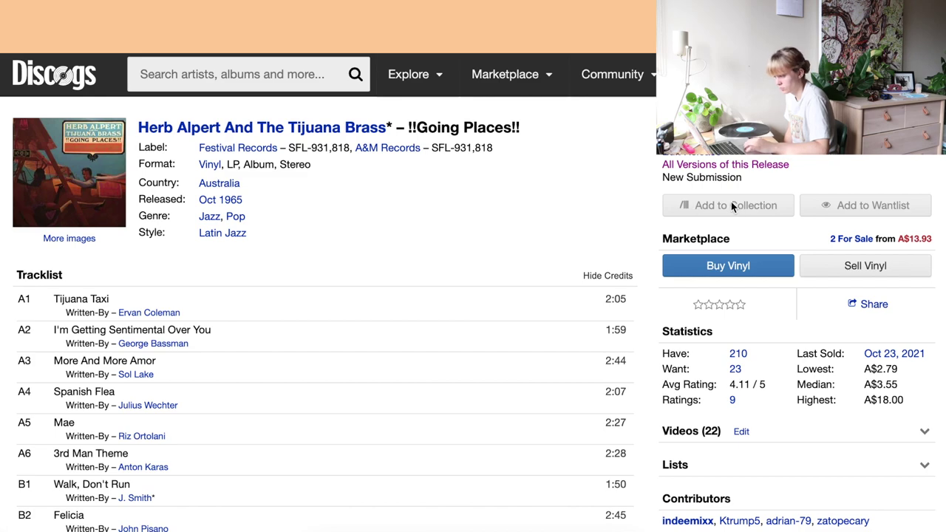
click(718, 205)
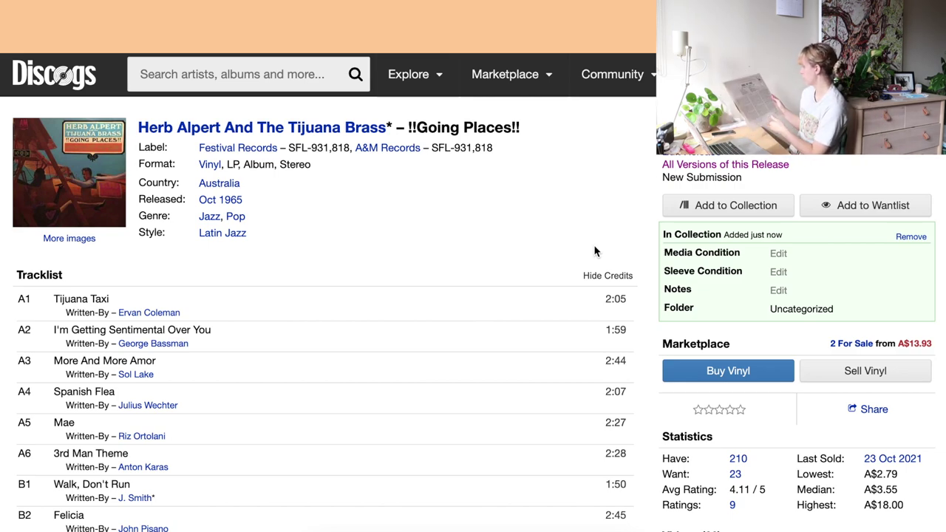
Step: Search for catalogue number bp 233061 and open the first suggested mono LP of Ring Of Fire (The Best Of Johnny Cash)
click(238, 77)
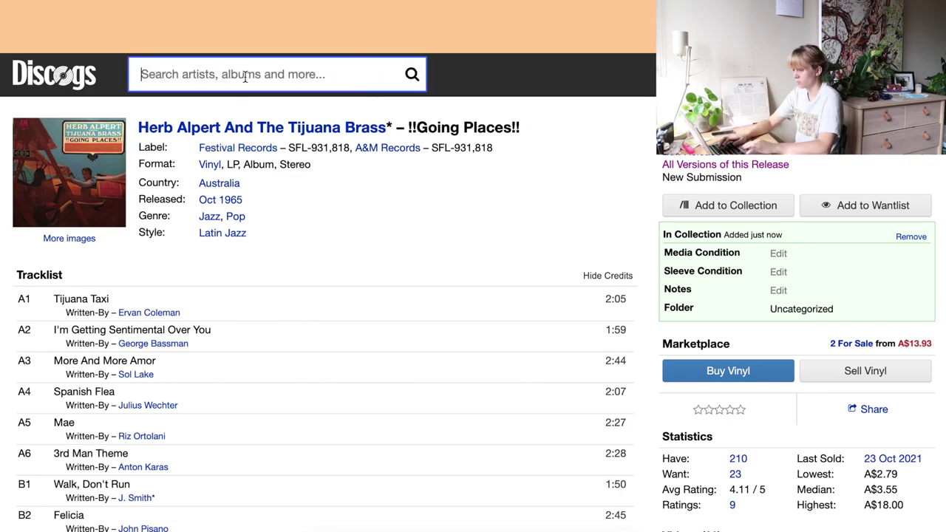
text(bp 2)
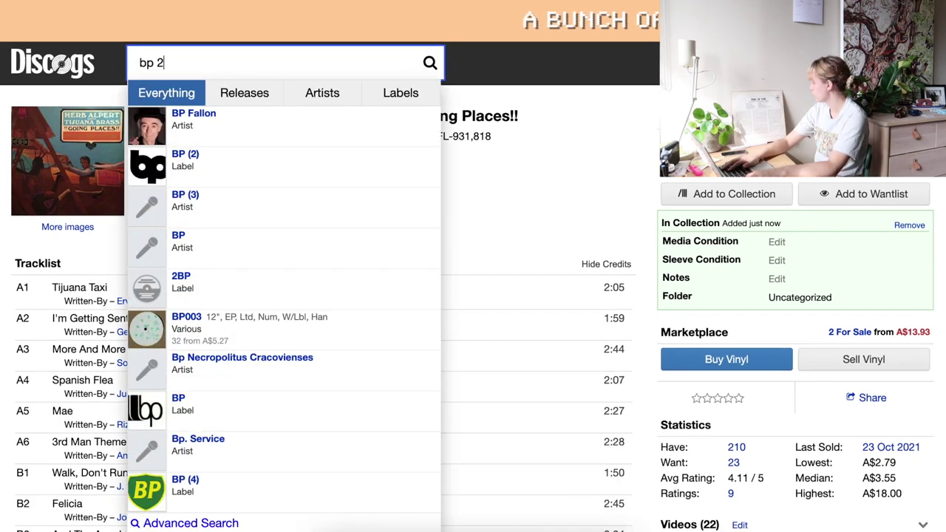
text(33061)
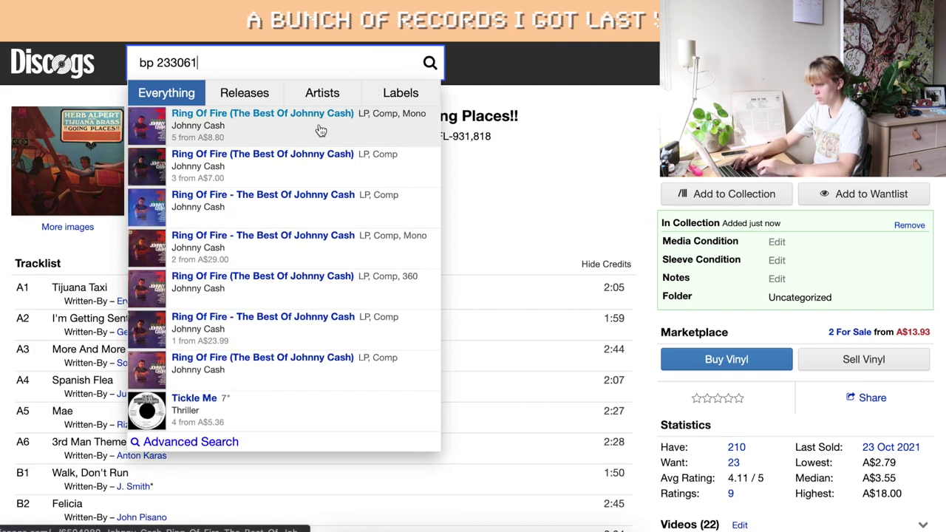
click(578, 148)
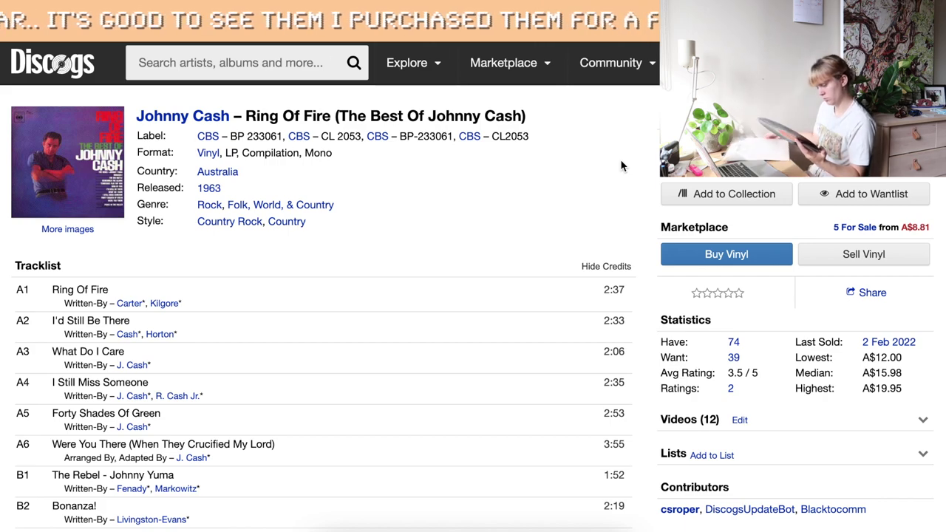
Step: Check the matrix/runout identifiers of the 1963 Australian mono LP of Ring Of Fire and add it to the collection
scroll(573, 331, down, 10)
scroll(573, 334, down, 3)
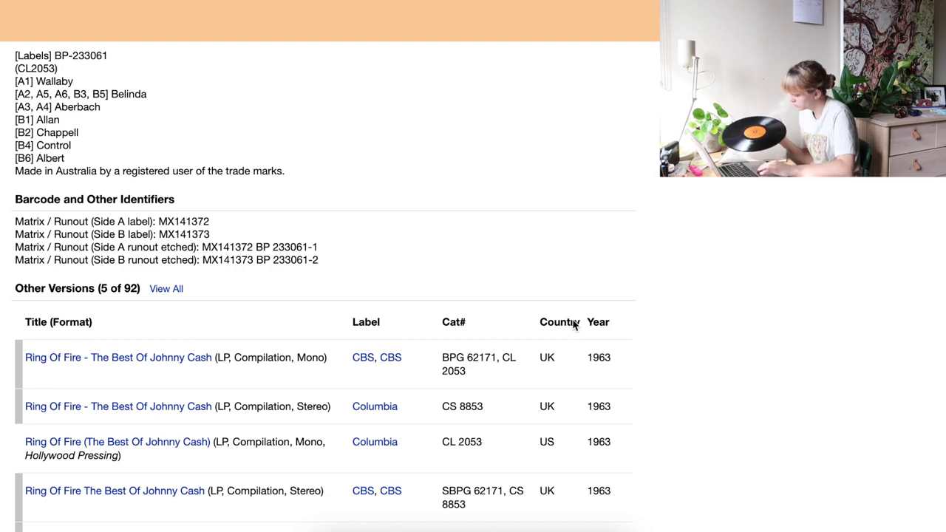
scroll(608, 235, up, 15)
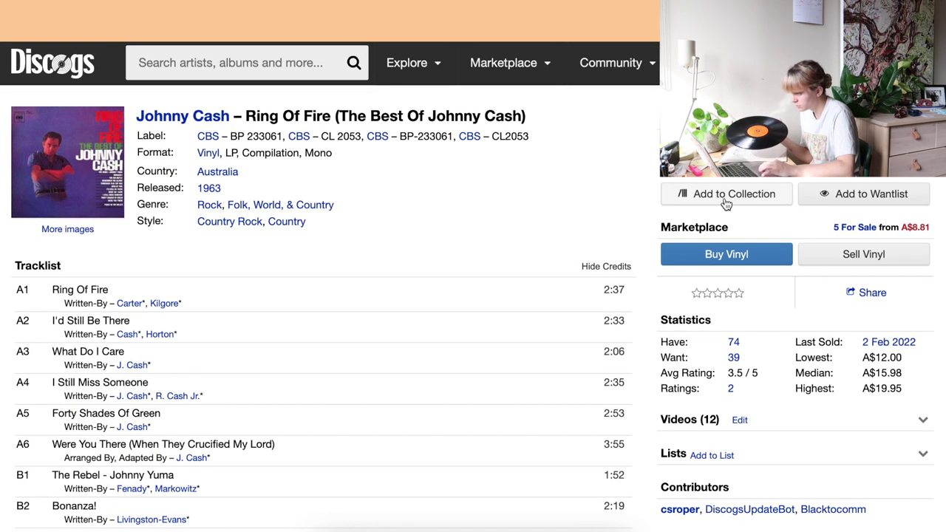
click(725, 198)
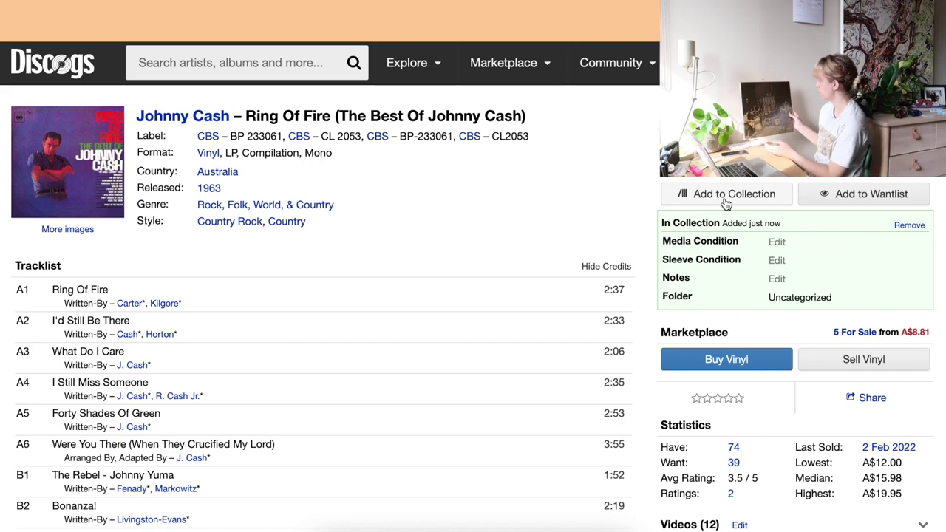
Step: Search for catalogue number ms2032 and open all versions of the Harvest master release
click(285, 52)
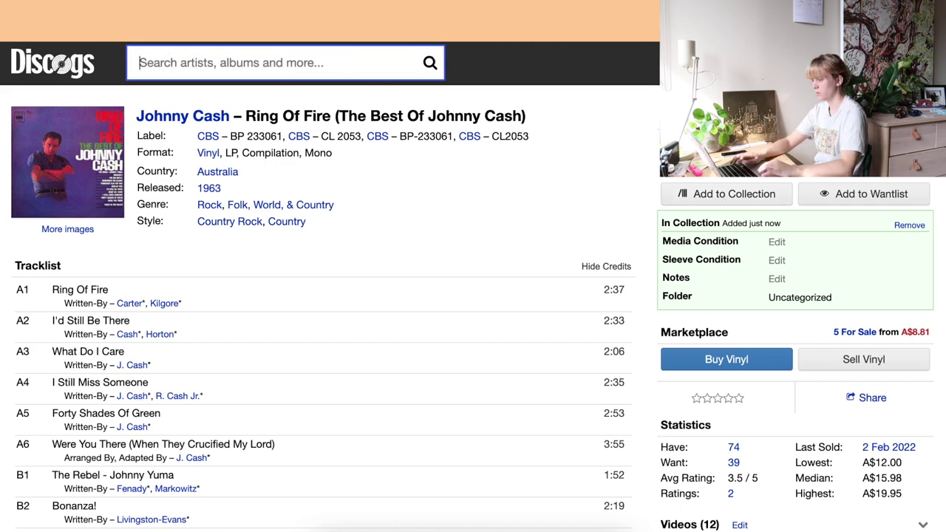
text(ms)
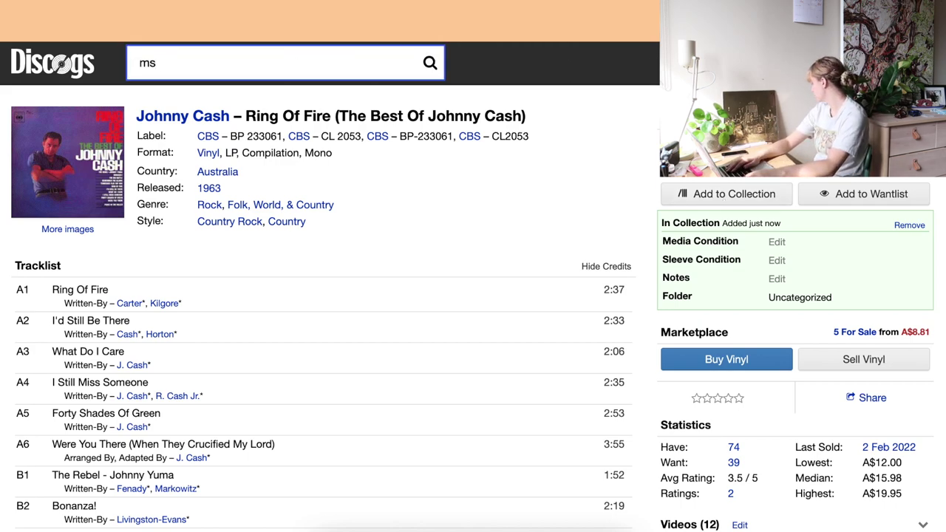
text(2032)
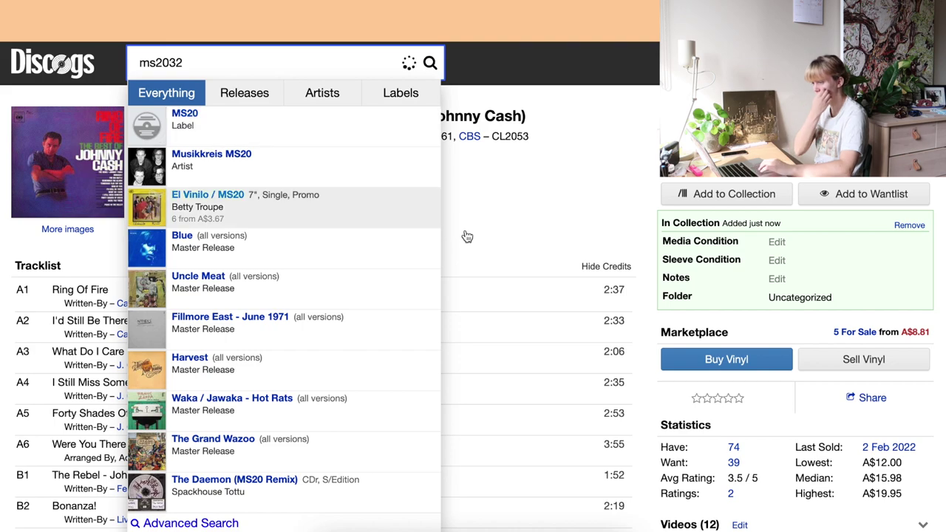
scroll(387, 178, down, 3)
click(281, 134)
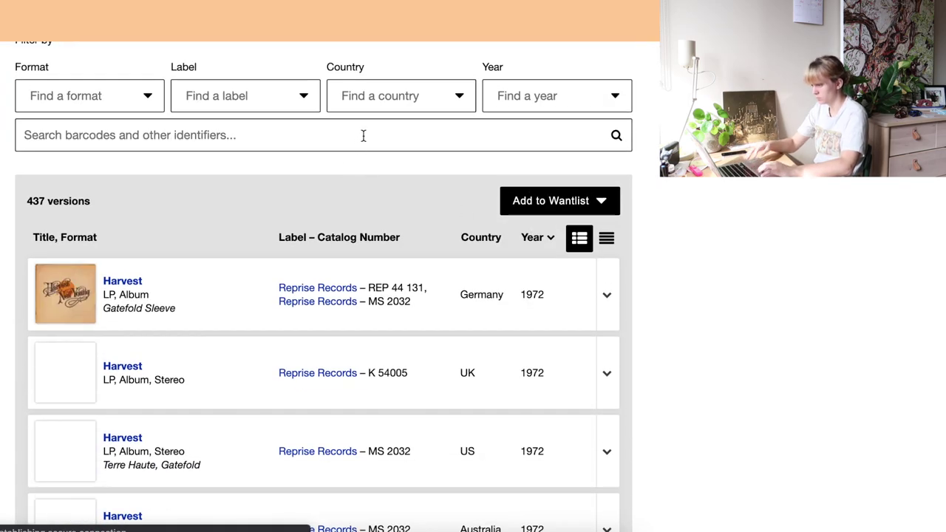
Step: Filter the Harvest versions by the identifier mx164624 and look through the Australian pressings
click(363, 135)
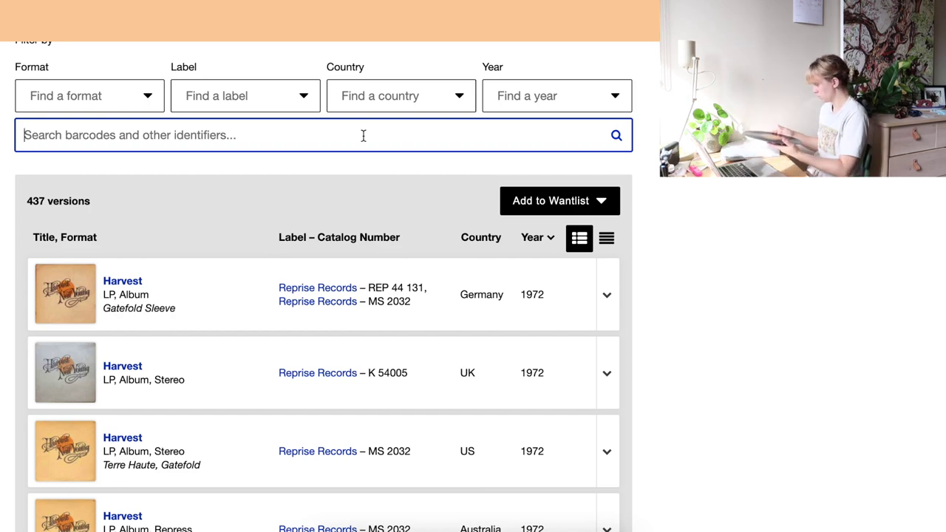
text(mx)
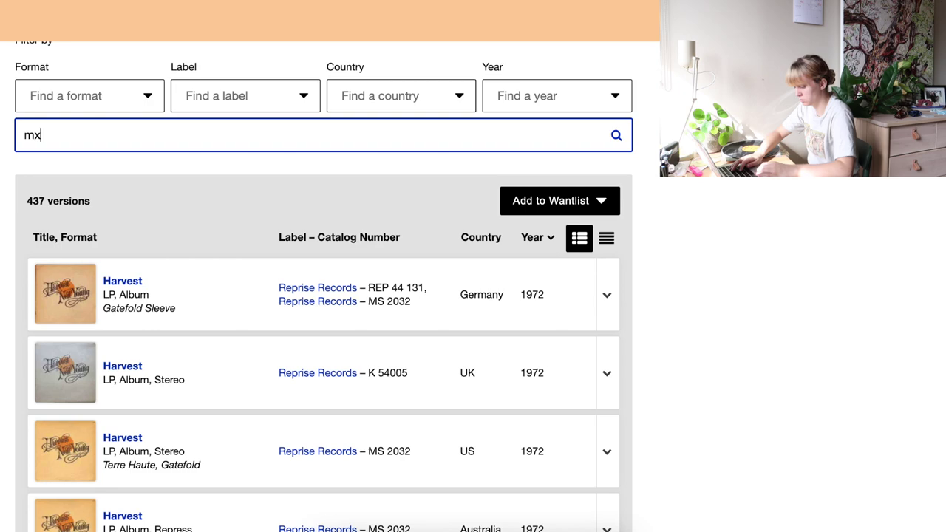
text(164)
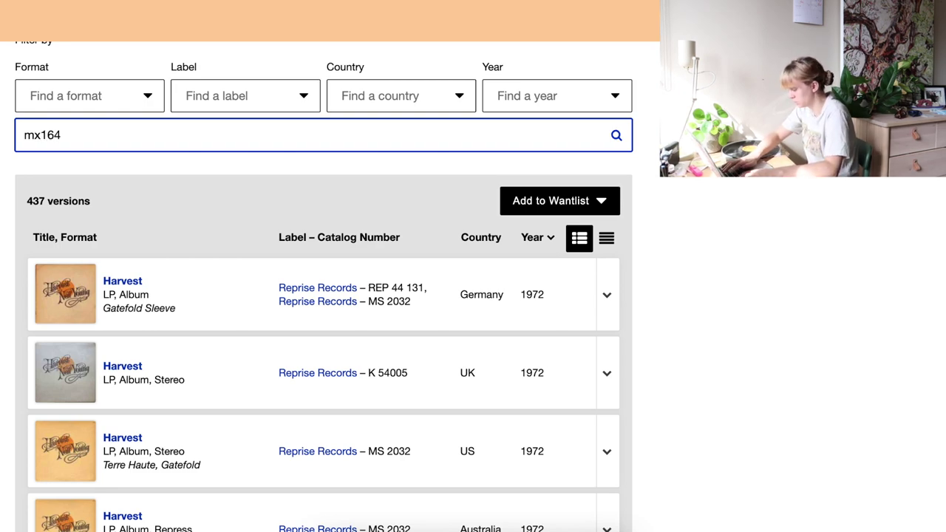
text(624)
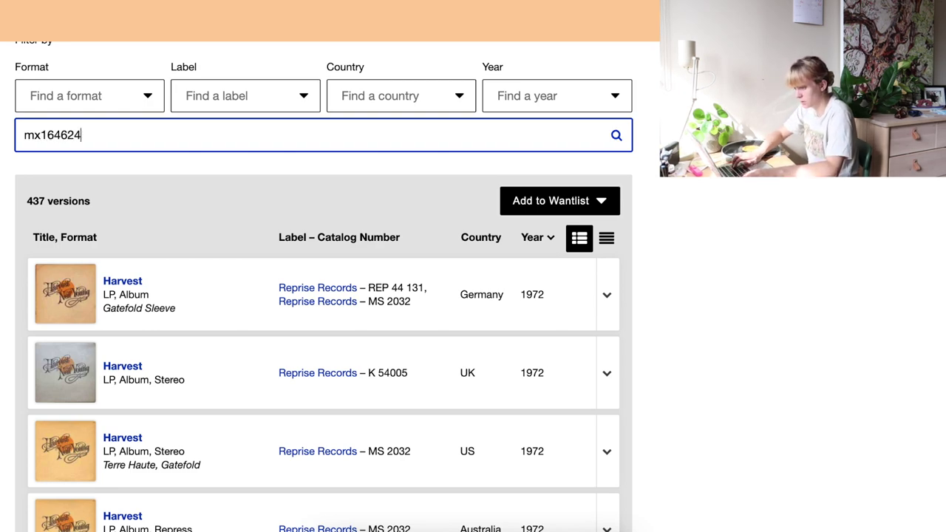
key(Return)
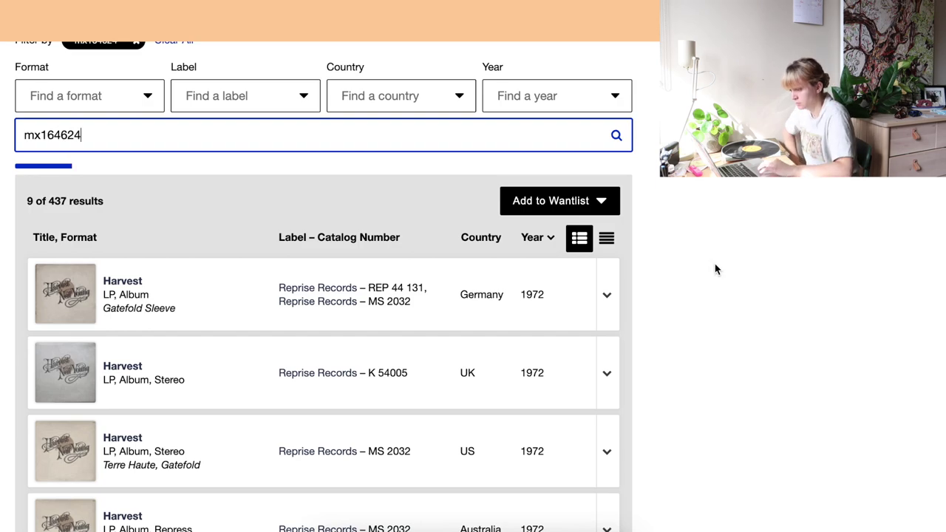
scroll(715, 269, down, 3)
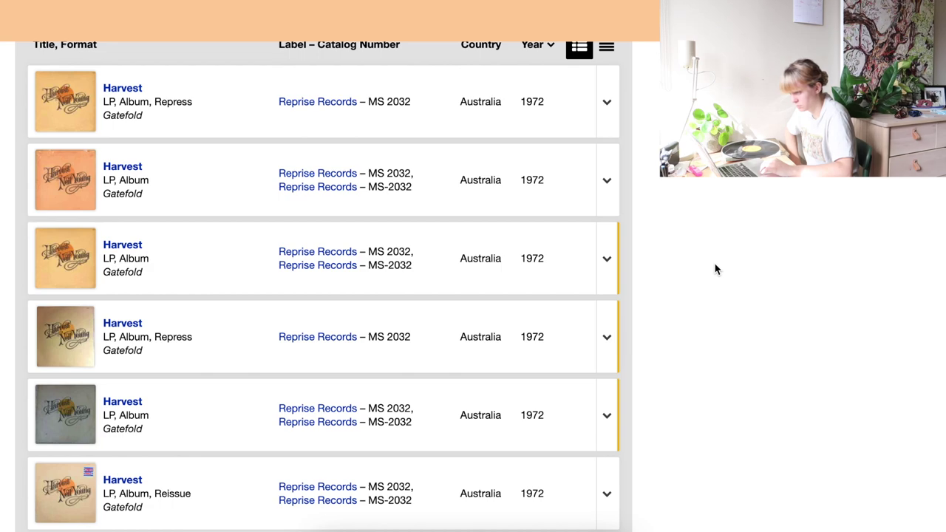
scroll(715, 269, down, 1)
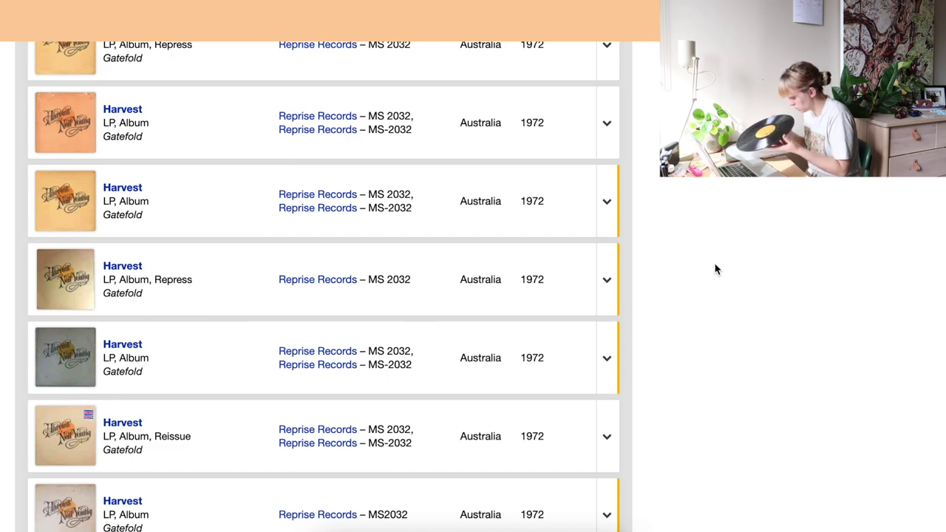
Step: Narrow the Harvest versions with the fuller runout identifier mx164624 e ms 2032-1
scroll(324, 109, up, 3)
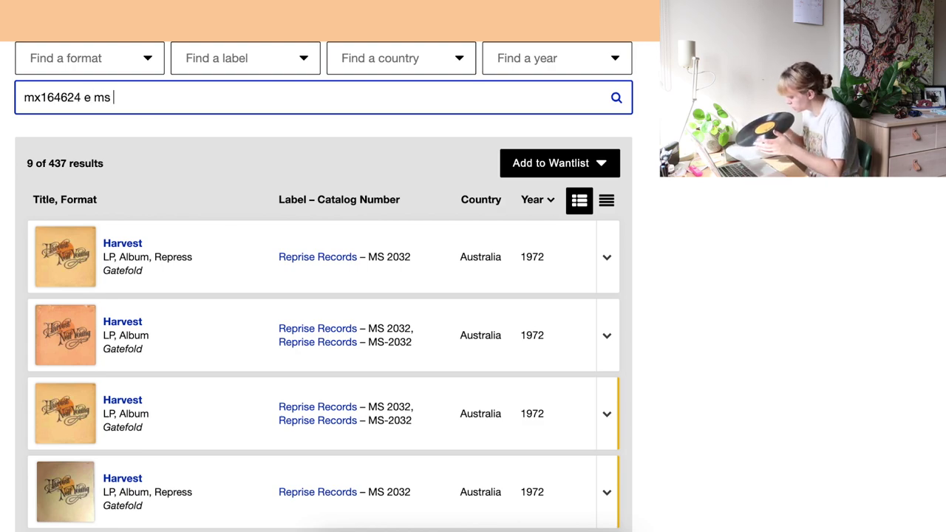
text(32)
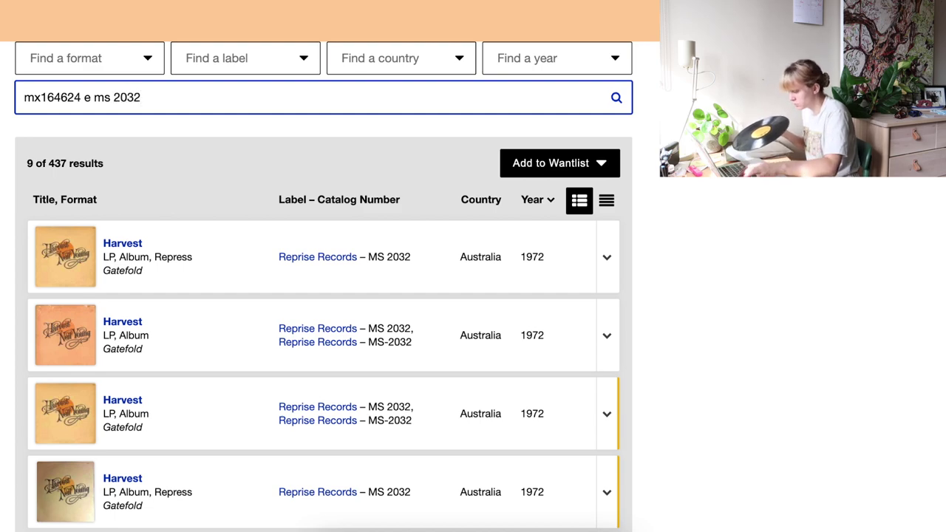
text(-1)
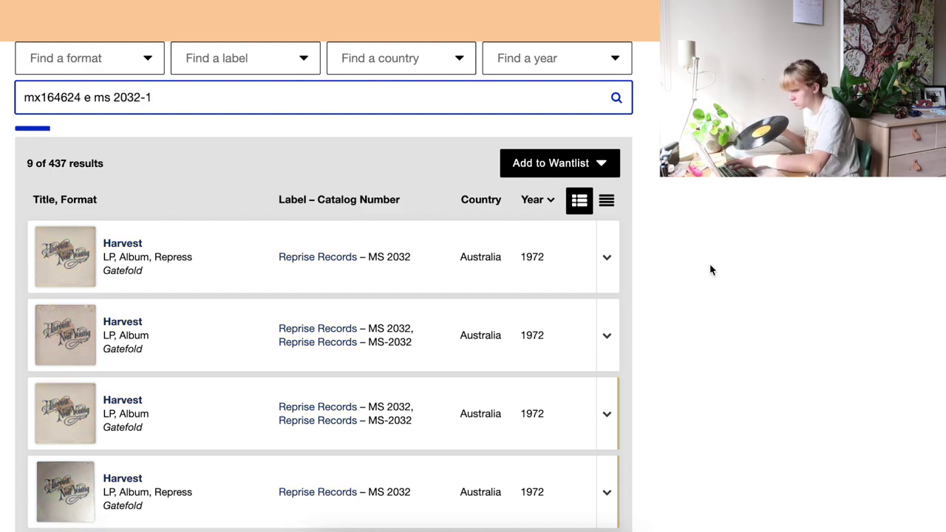
scroll(608, 256, down, 1)
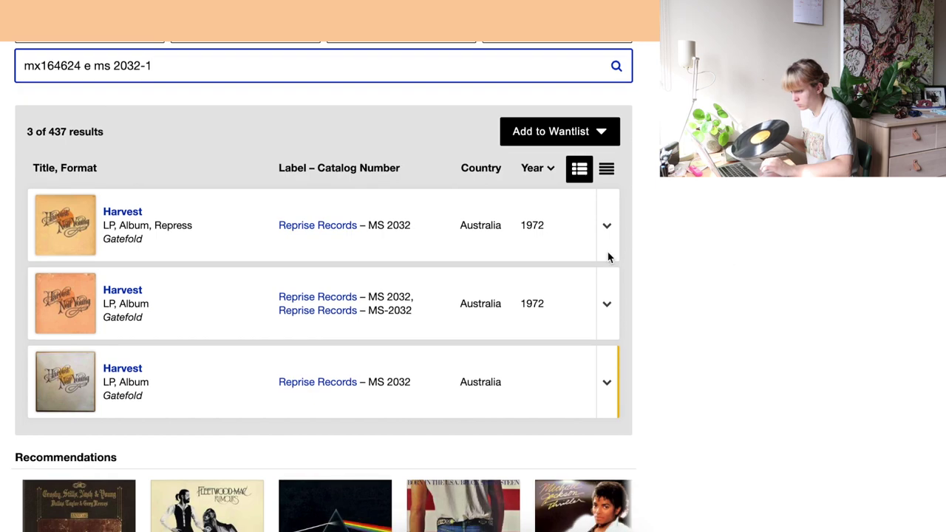
Step: Open the two 1972 Australian Harvest pressings, the repress and the regular gatefold LP, in separate browser tabs
right_click(130, 217)
click(148, 218)
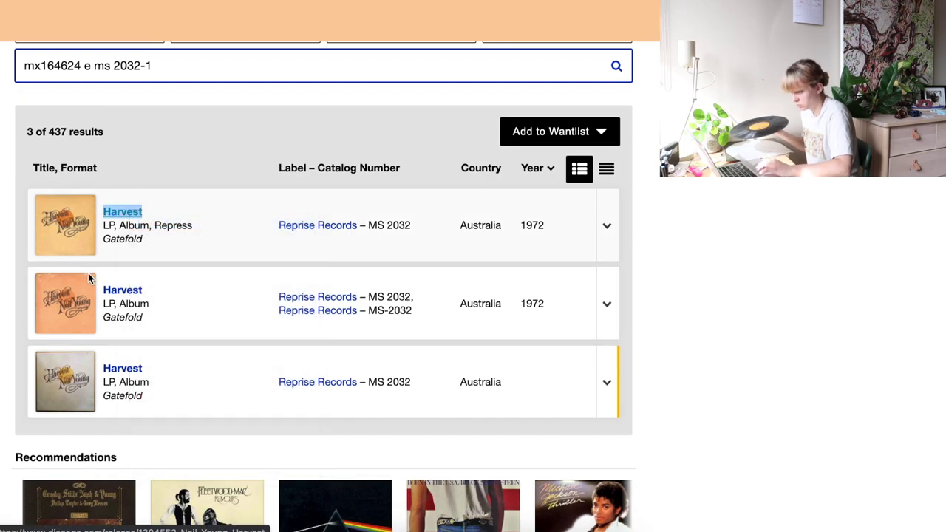
right_click(125, 292)
click(152, 281)
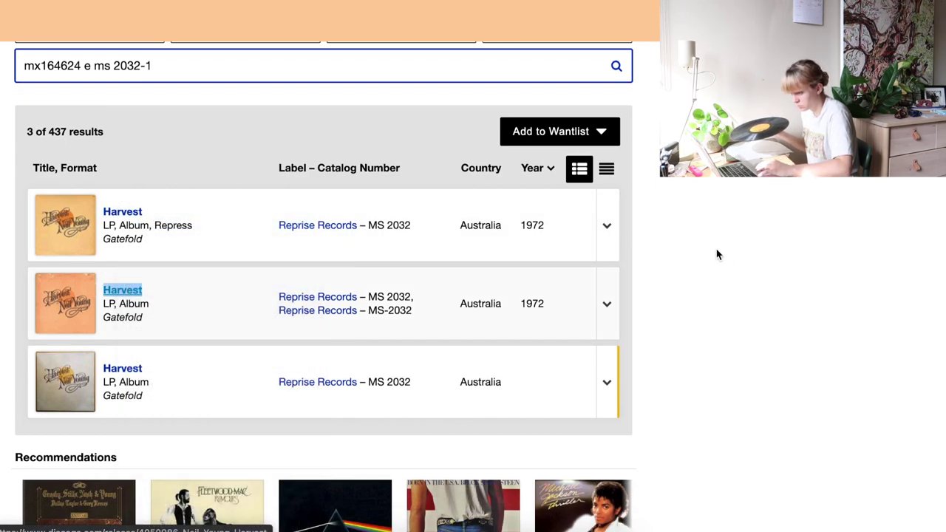
Step: Compare the release details of the two opened Harvest pressings and examine the repress's notes and matrix identifiers
key(ctrl+Tab)
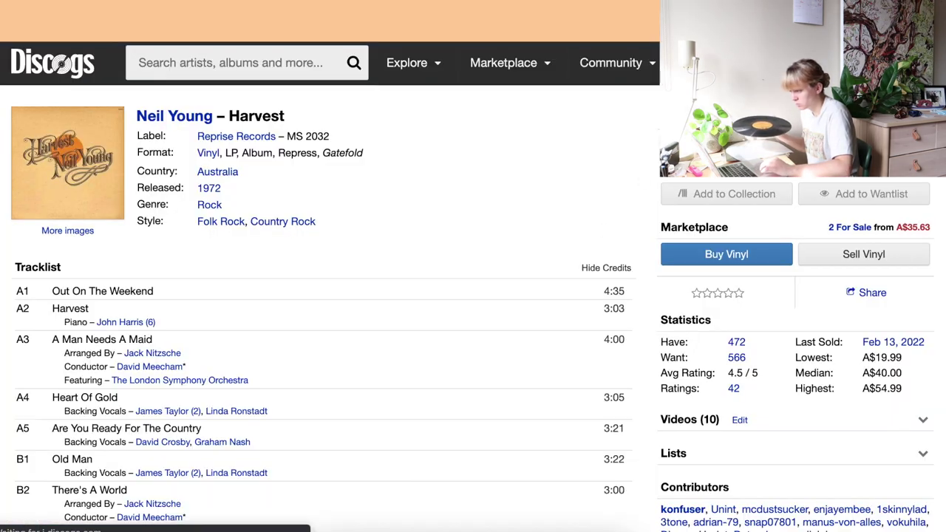
key(ctrl+Tab)
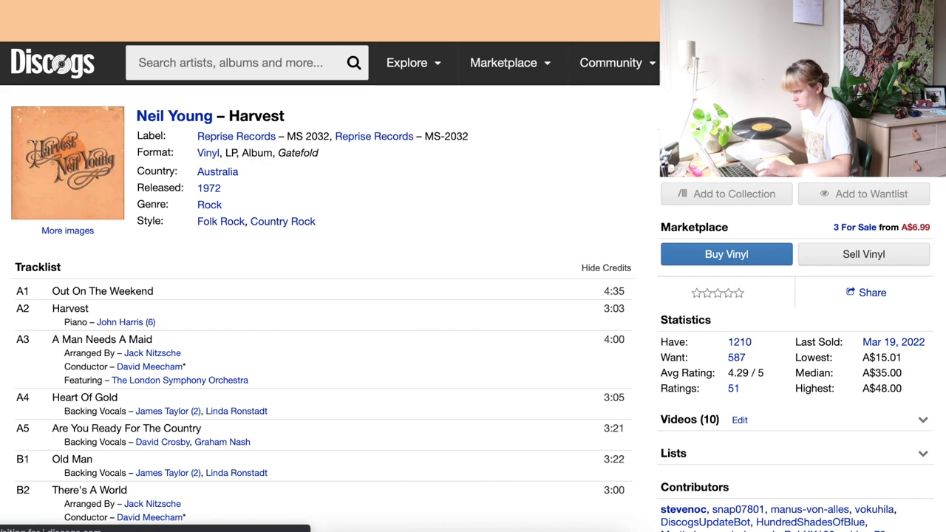
key(ctrl+Tab)
key(ctrl+Tab)
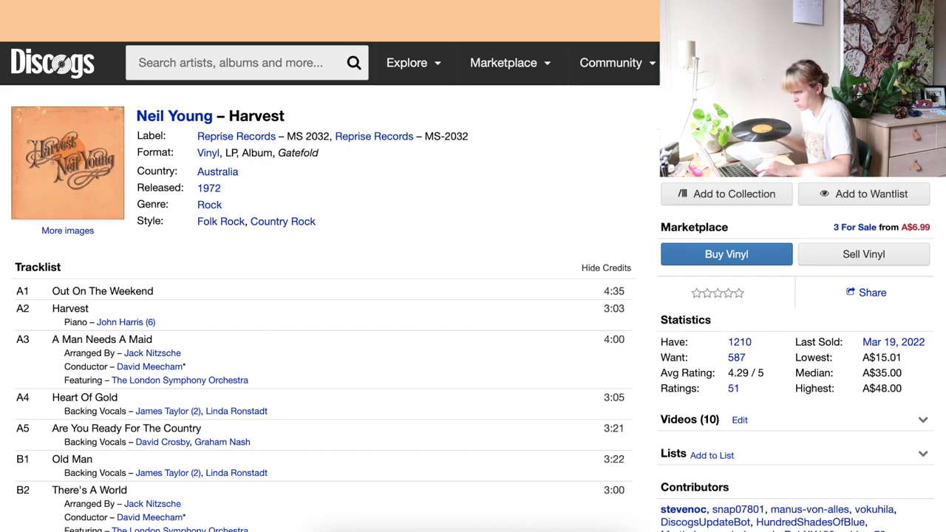
key(ctrl+Tab)
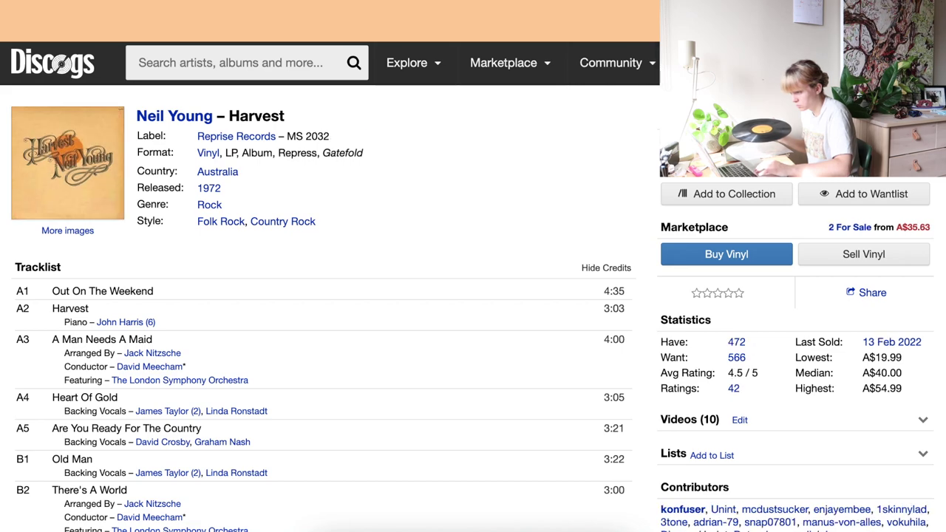
key(ctrl+shift+Tab)
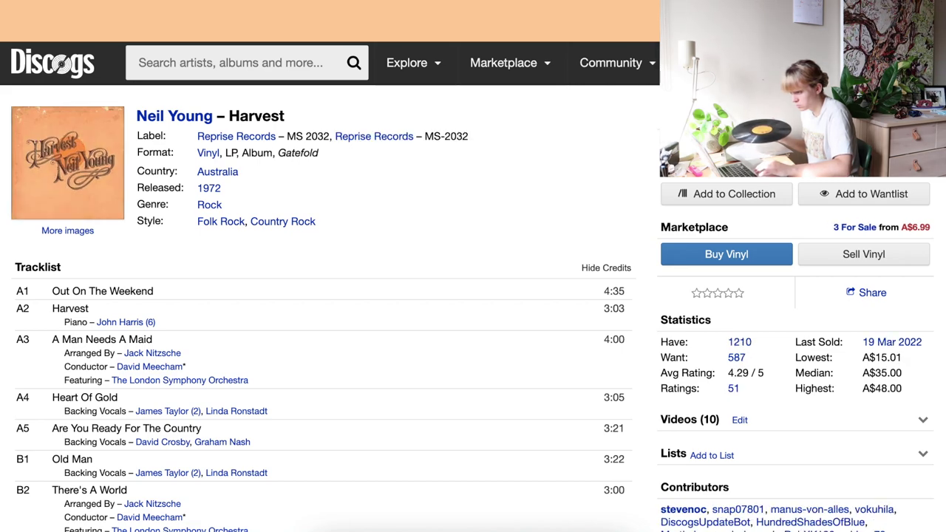
key(ctrl+Tab)
scroll(560, 199, down, 10)
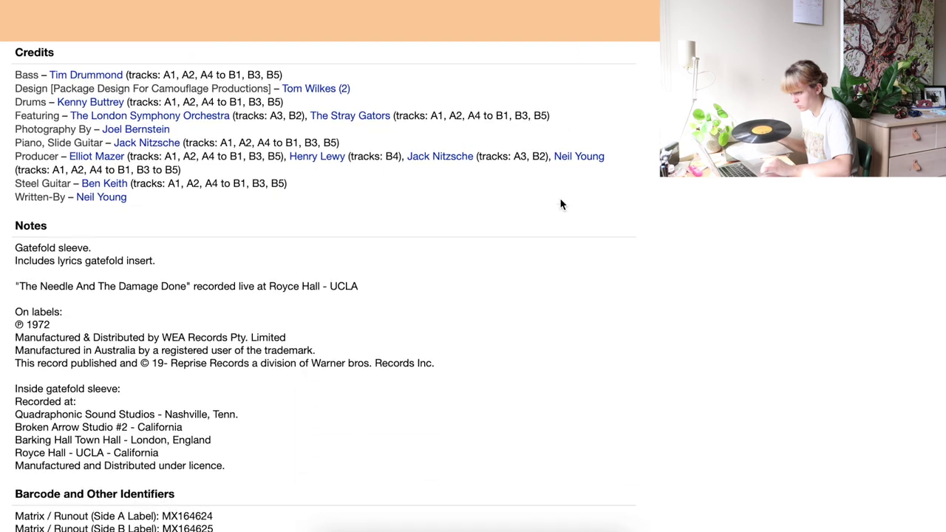
scroll(560, 205, down, 2)
Step: Examine the non-repress Harvest LP's notes and runout identifiers, highlighting the sentence about the hyphen in the label's catalogue number
key(ctrl+shift+Tab)
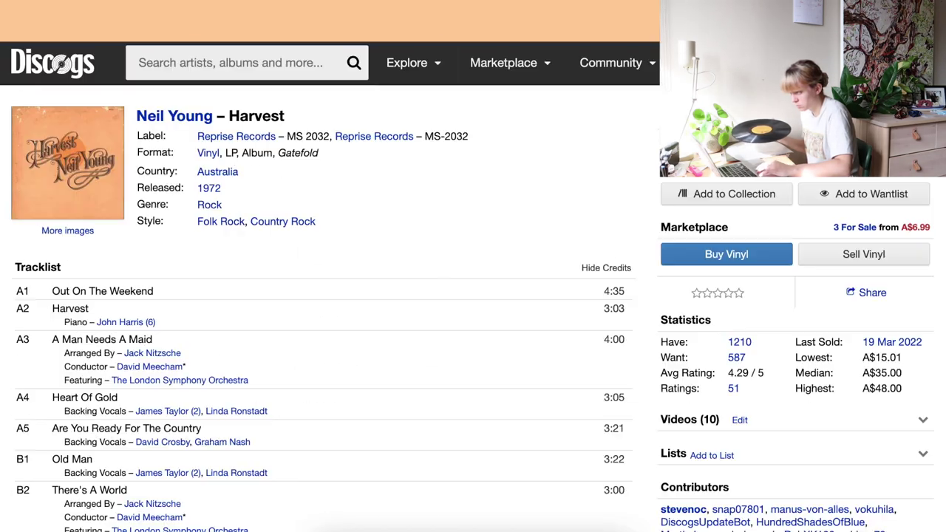
scroll(616, 264, down, 15)
scroll(618, 264, up, 5)
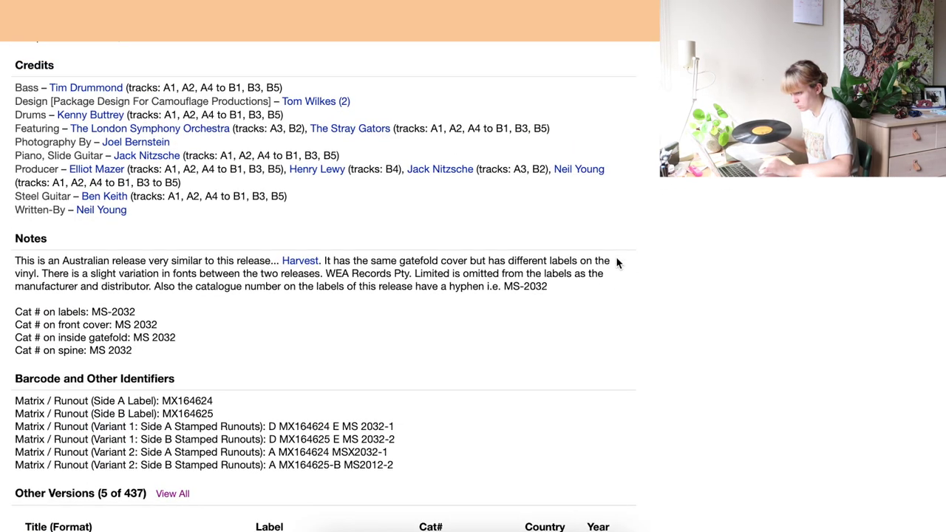
scroll(618, 264, down, 1)
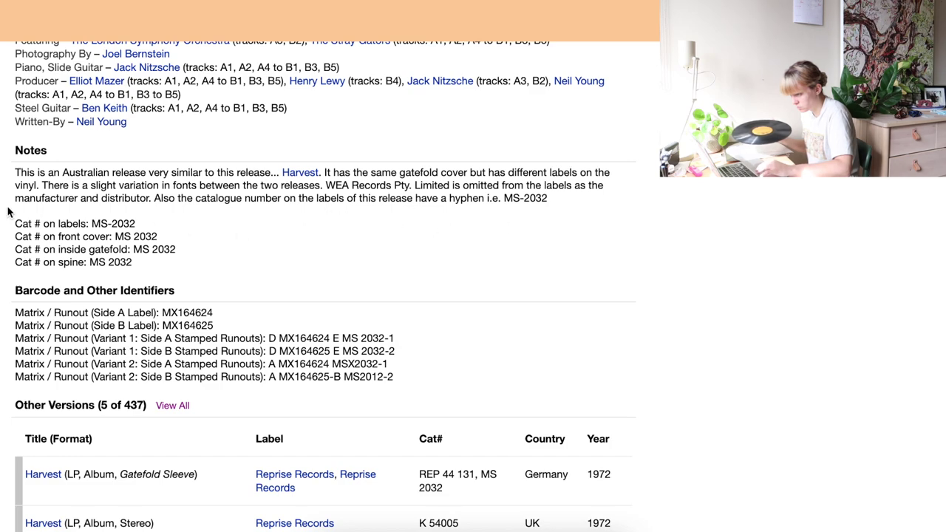
drag(154, 198, 547, 198)
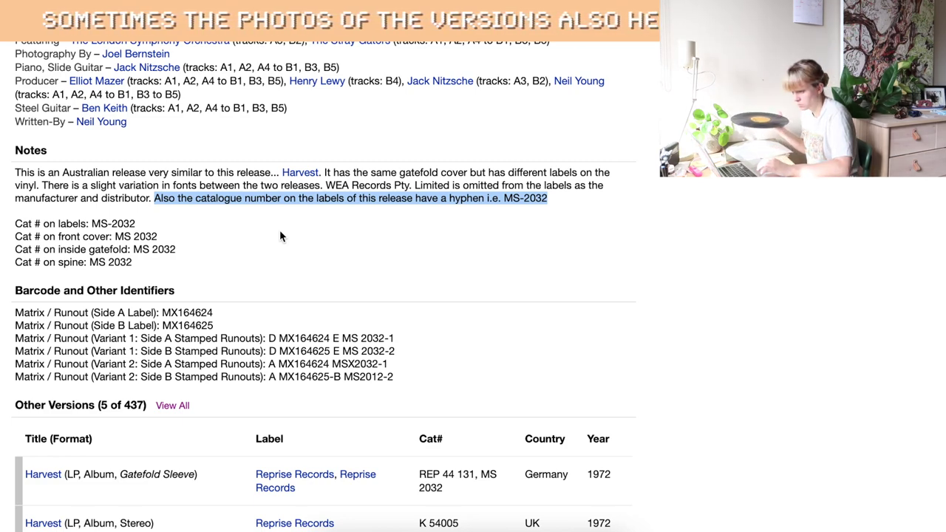
scroll(279, 230, up, 15)
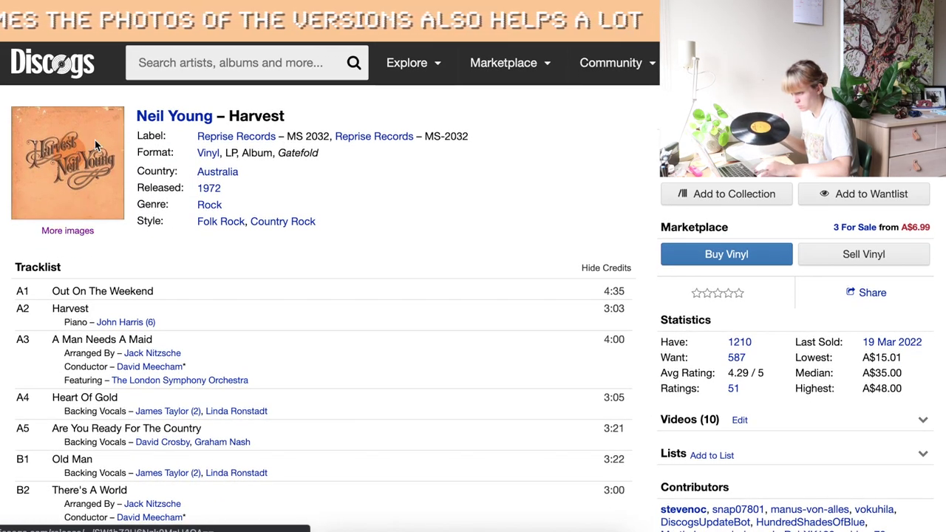
Step: Check the images of the regular Australian Harvest LP and add the 1972 Australian gatefold repress to the collection
click(58, 218)
click(473, 473)
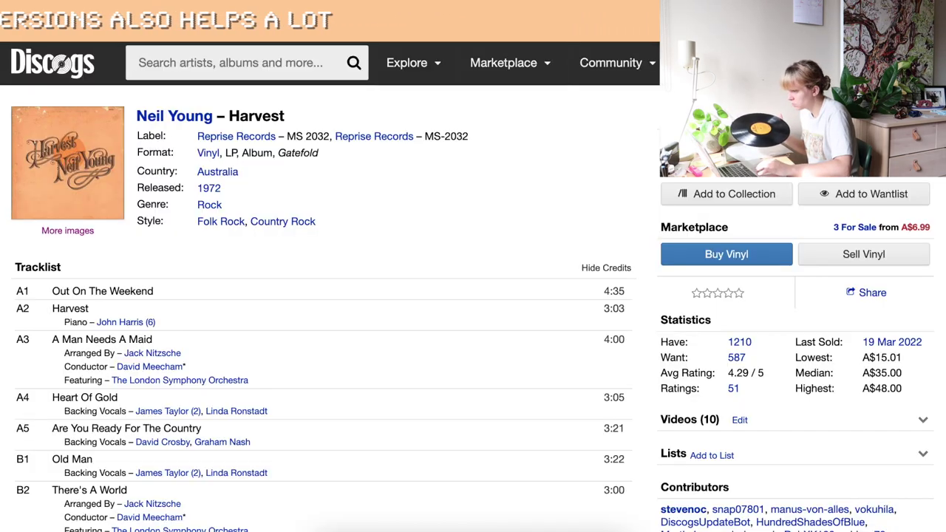
click(782, 239)
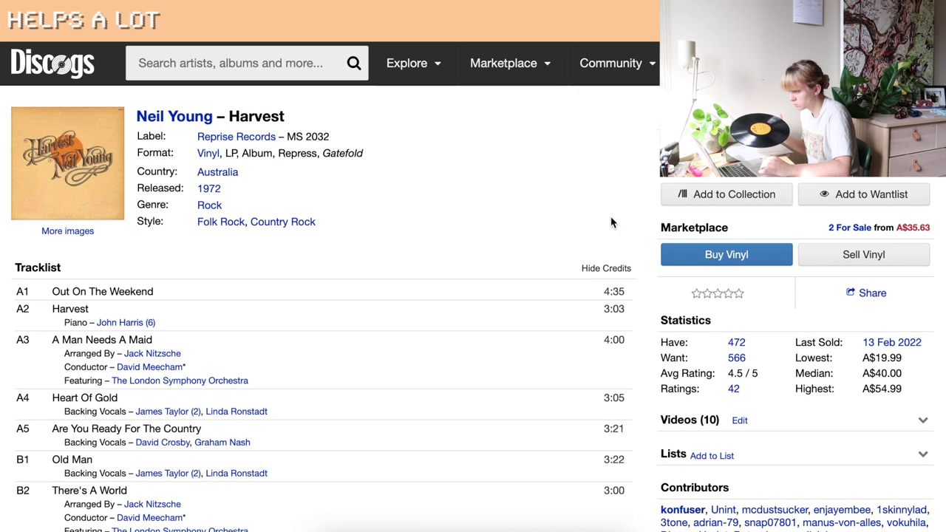
click(718, 201)
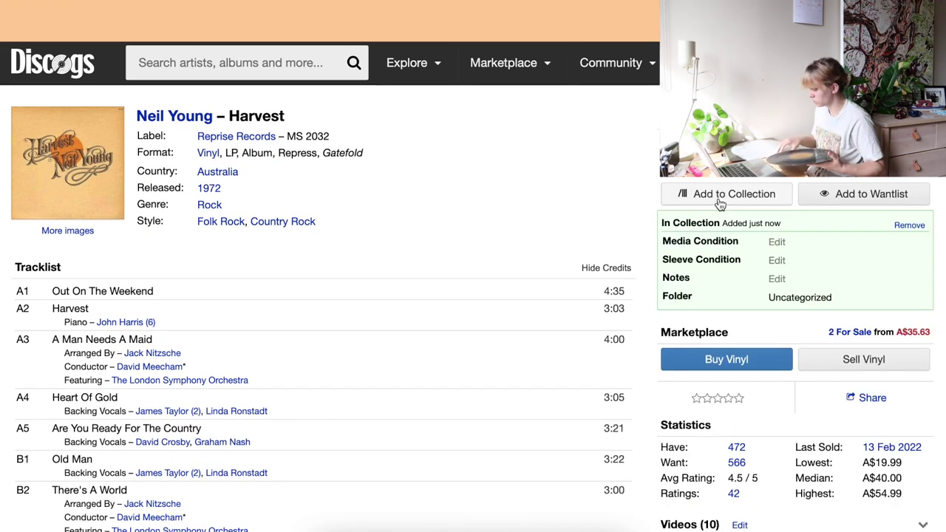
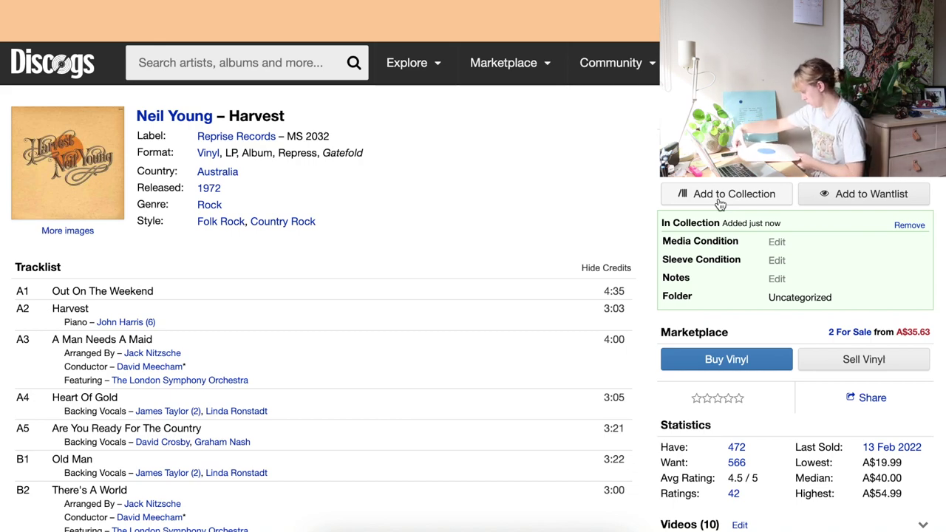
Step: Search the database for fact 50 and open the master release of New Order's Movement
click(288, 63)
text(fact )
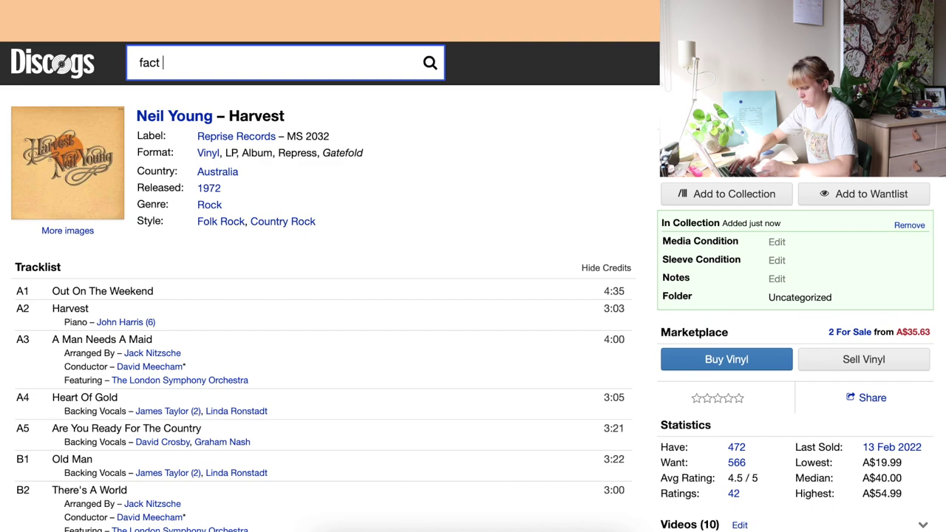
text(50)
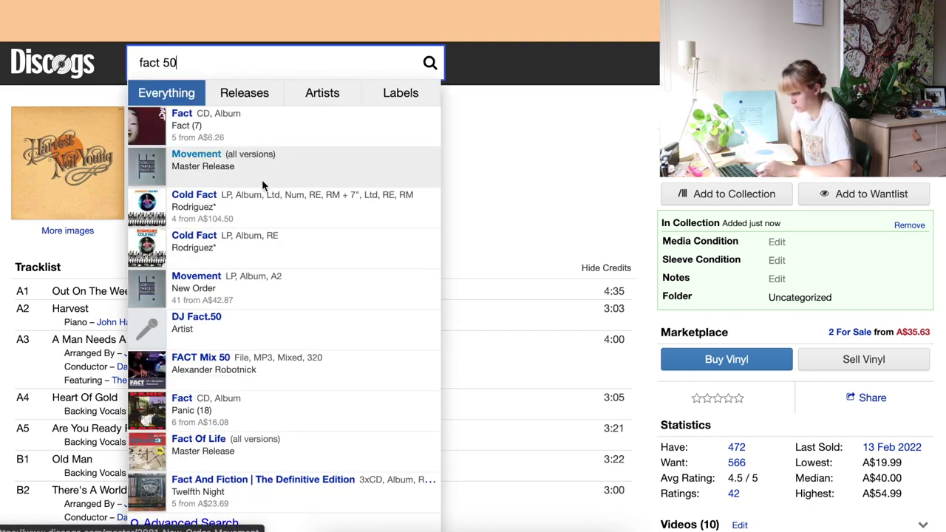
click(304, 154)
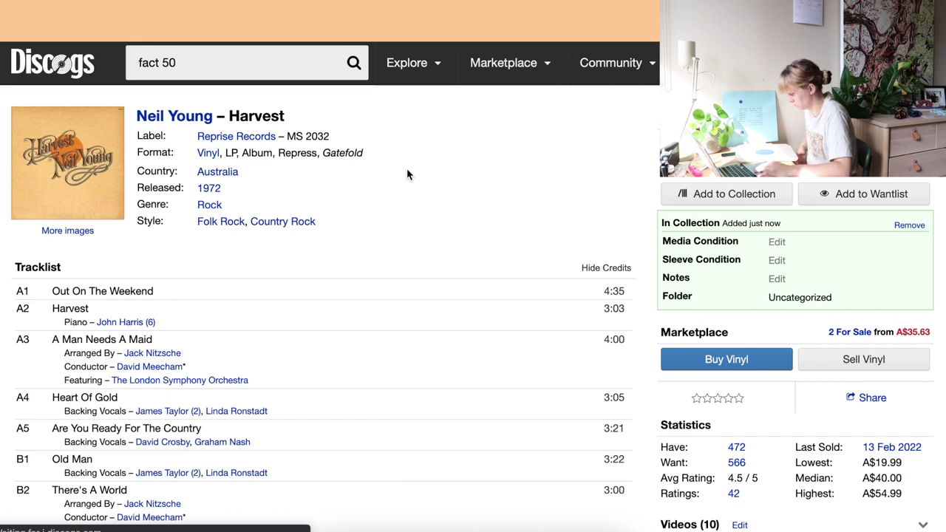
Step: Filter the versions of Movement to the LP format
scroll(407, 174, down, 3)
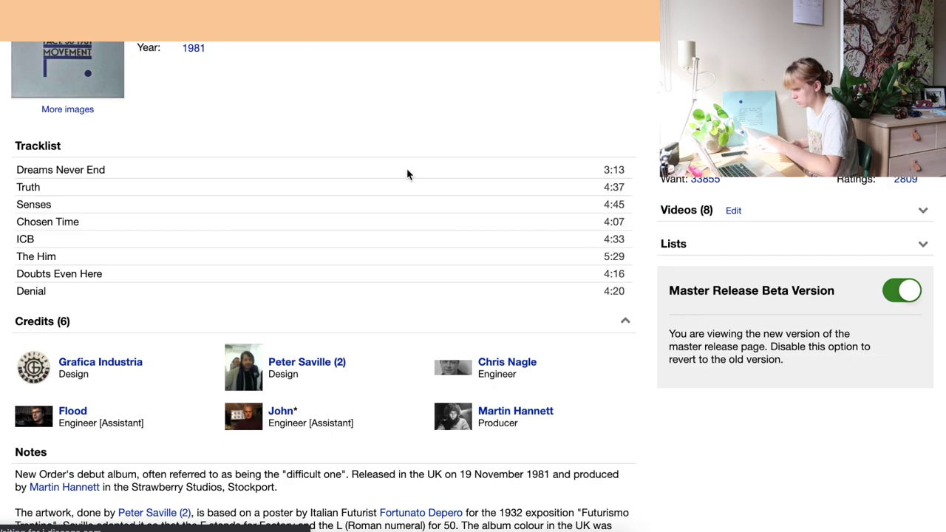
scroll(407, 174, down, 15)
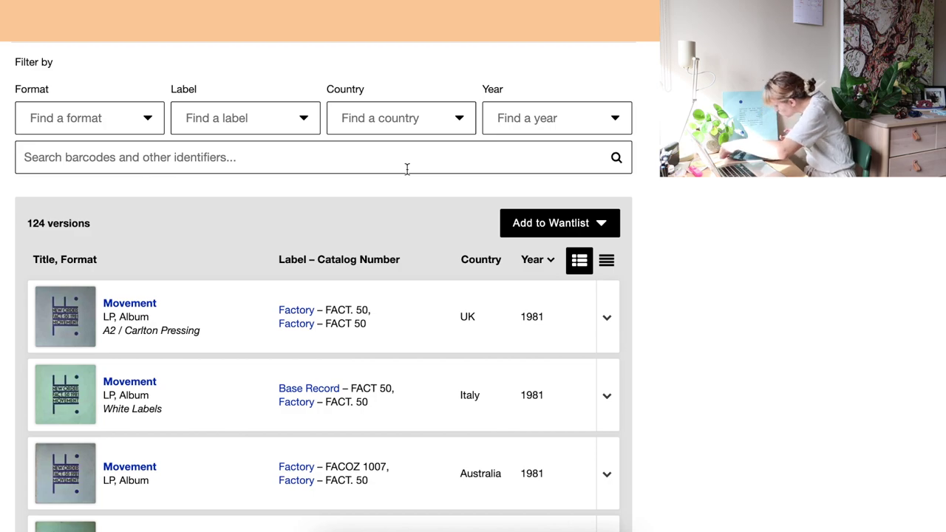
click(122, 130)
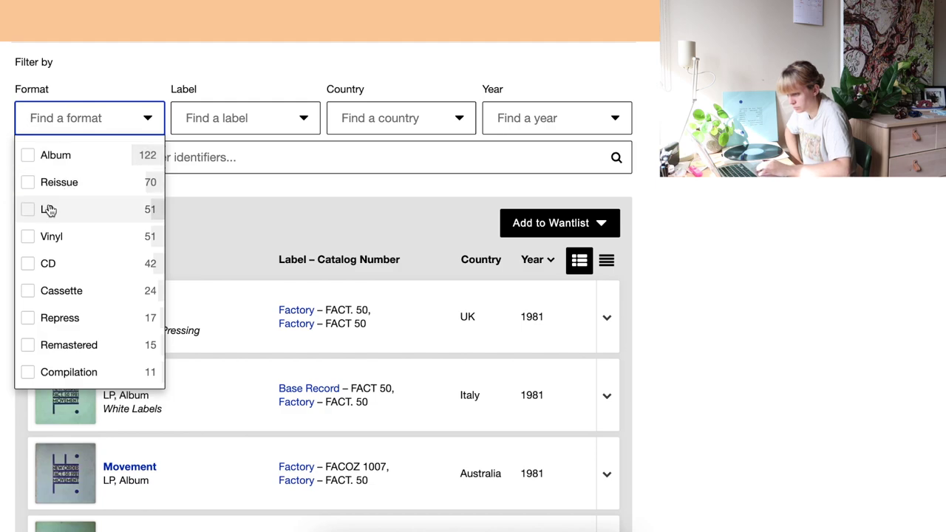
click(47, 210)
click(732, 220)
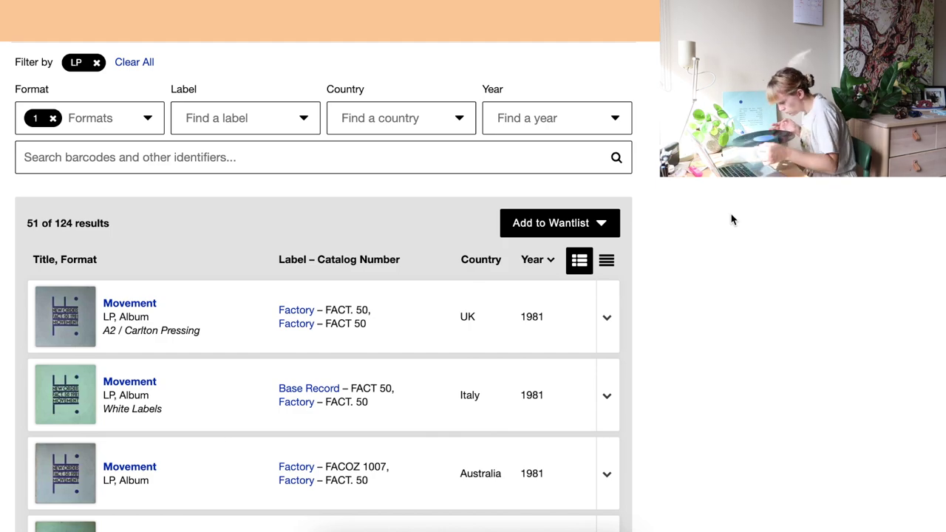
Step: Narrow the LP versions with the runout identifier fact-50-a c-p and open the 1981 Irish blue-label pressing in a new browser tab
scroll(732, 220, down, 2)
scroll(355, 163, up, 2)
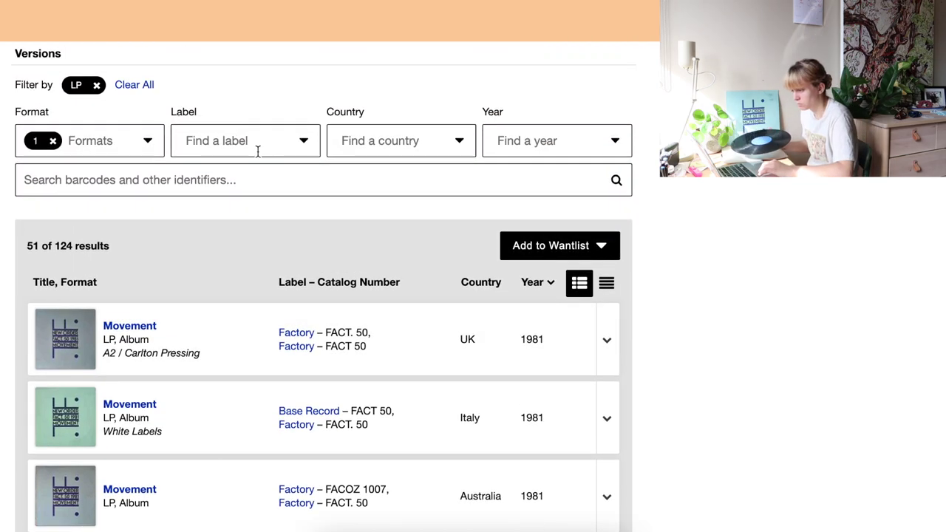
click(281, 182)
text(fact-50-a c)
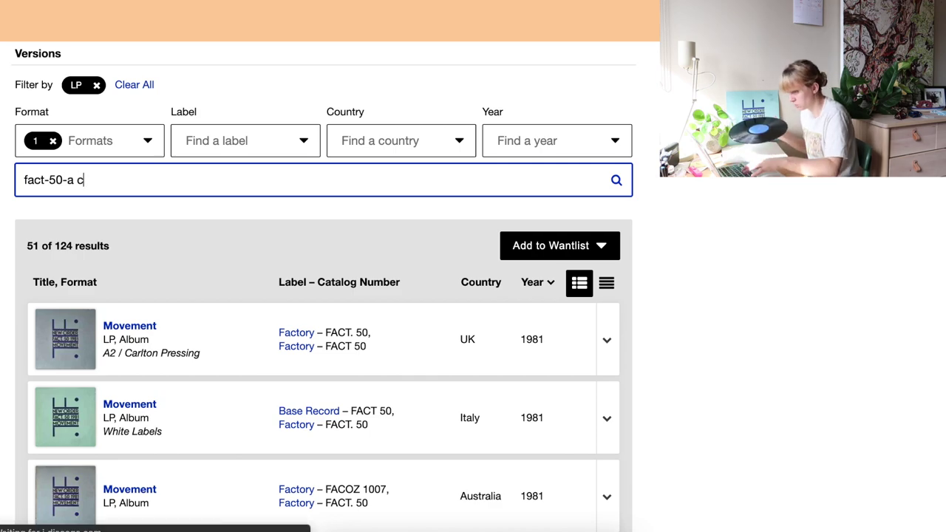
key(Return)
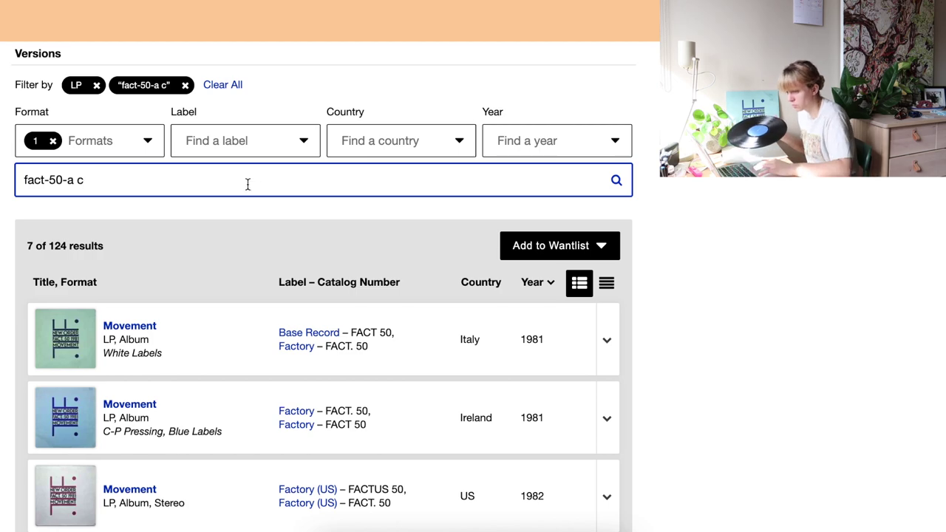
key(Return)
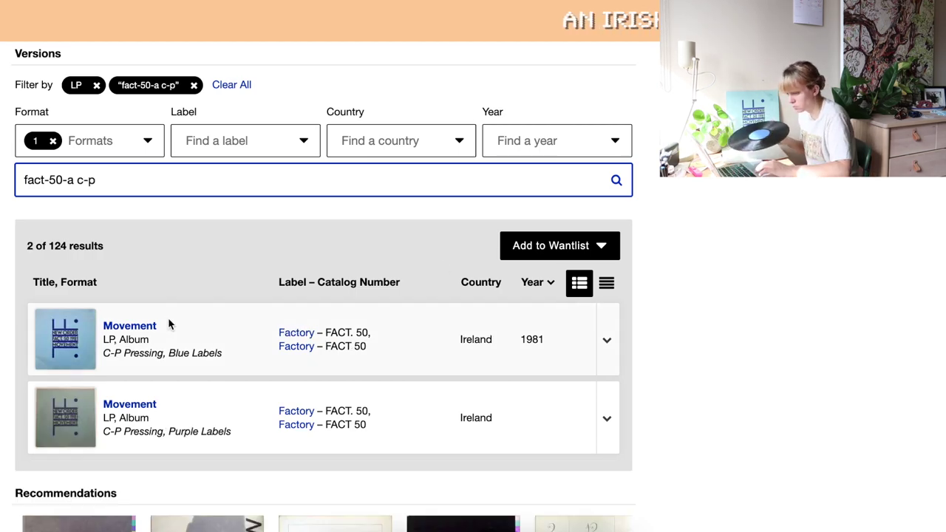
right_click(132, 334)
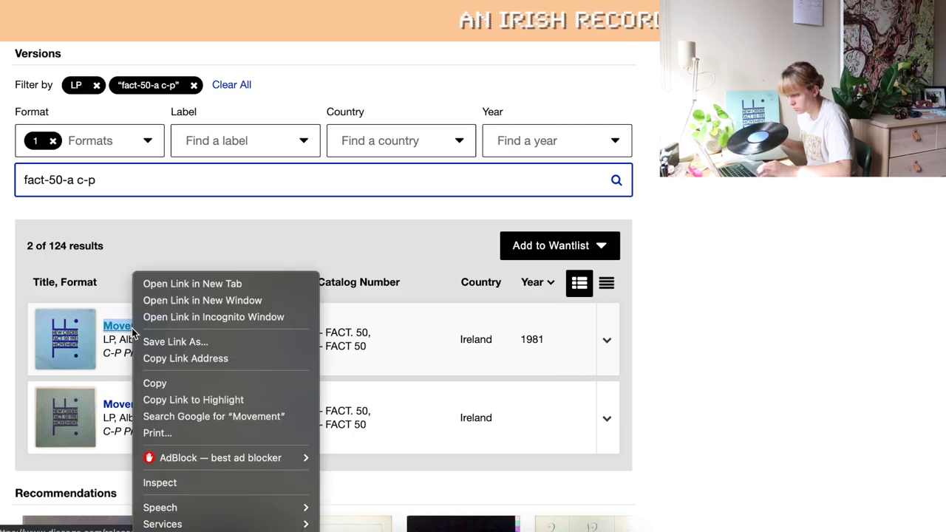
click(169, 281)
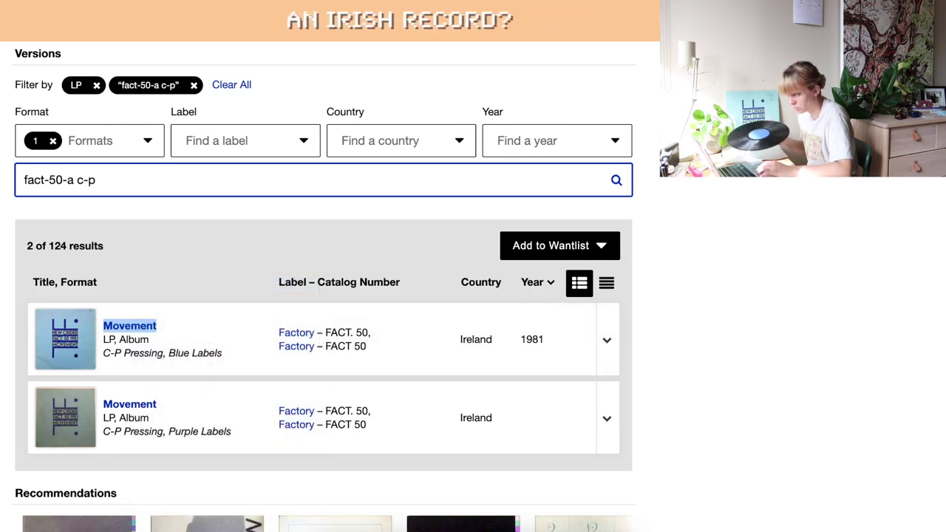
Step: Open the blue-label Irish C-P pressing of New Order's Movement and examine its cover and centre label images
key(ctrl+Tab)
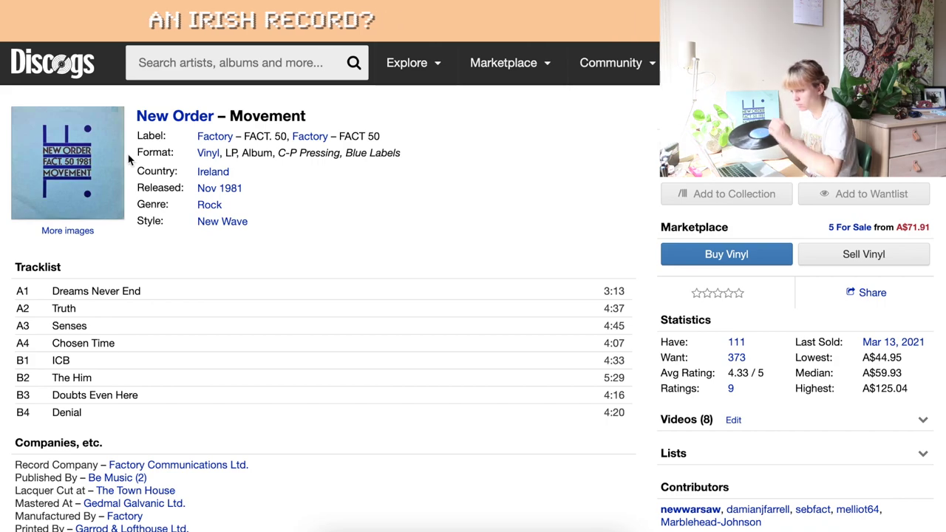
click(71, 144)
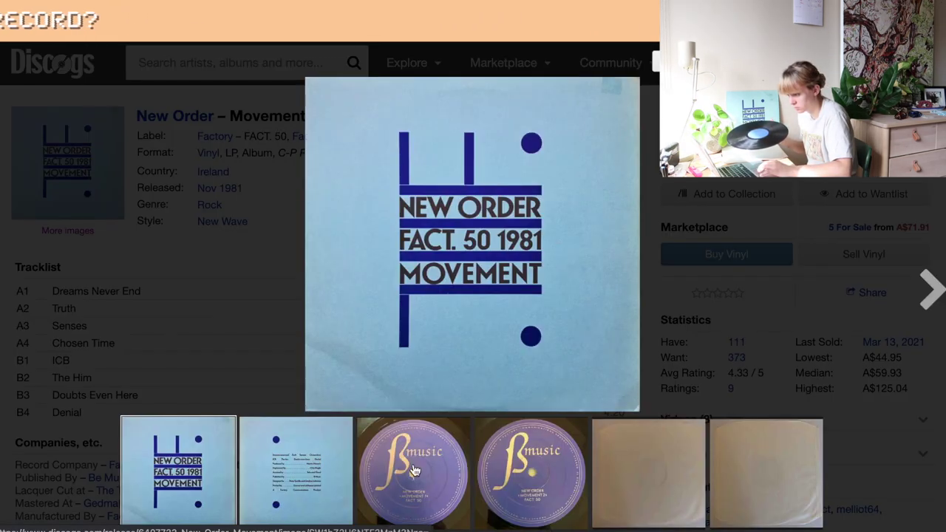
click(433, 468)
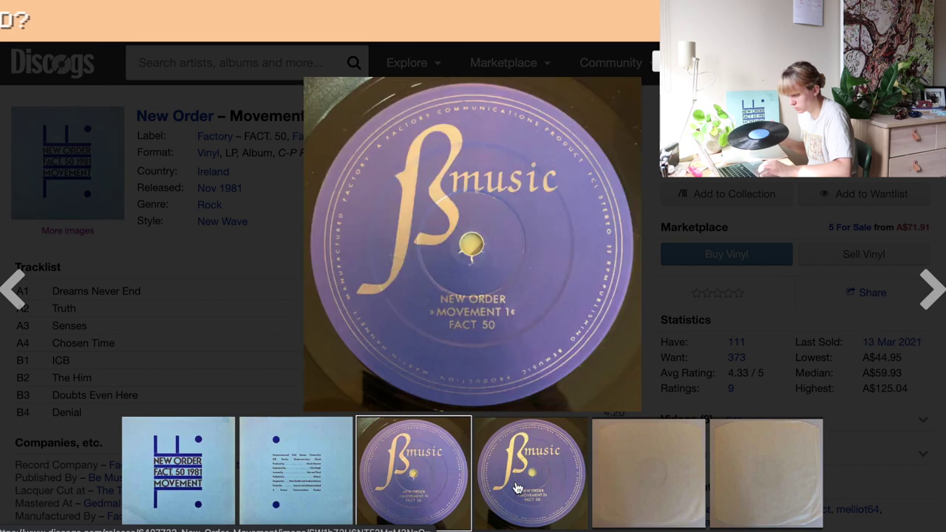
click(193, 274)
Step: Check the side B runout identifier of the Movement release and add this pressing to the collection
scroll(222, 255, down, 10)
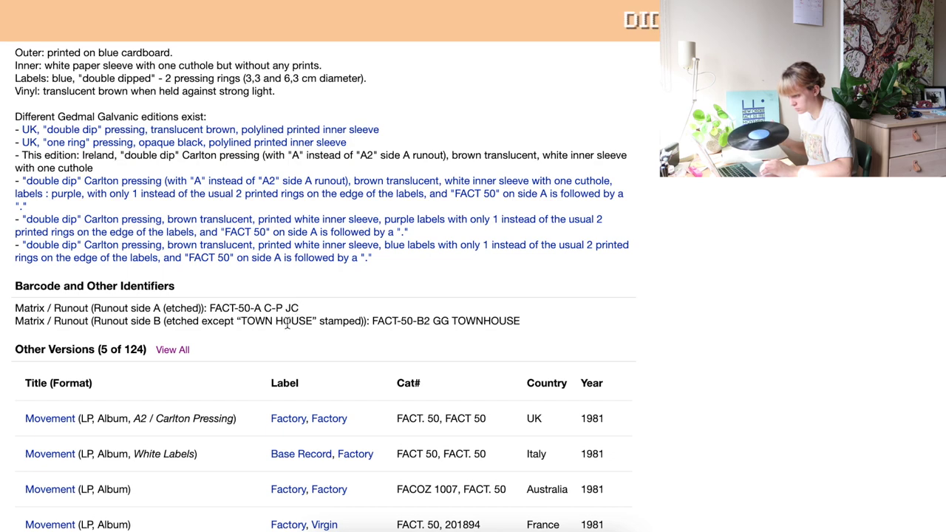
drag(378, 321, 592, 329)
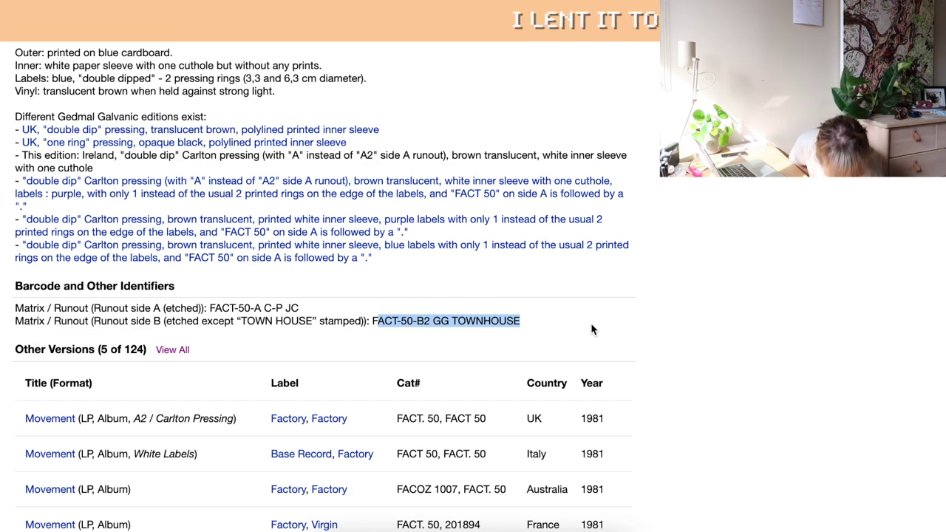
scroll(591, 329, up, 15)
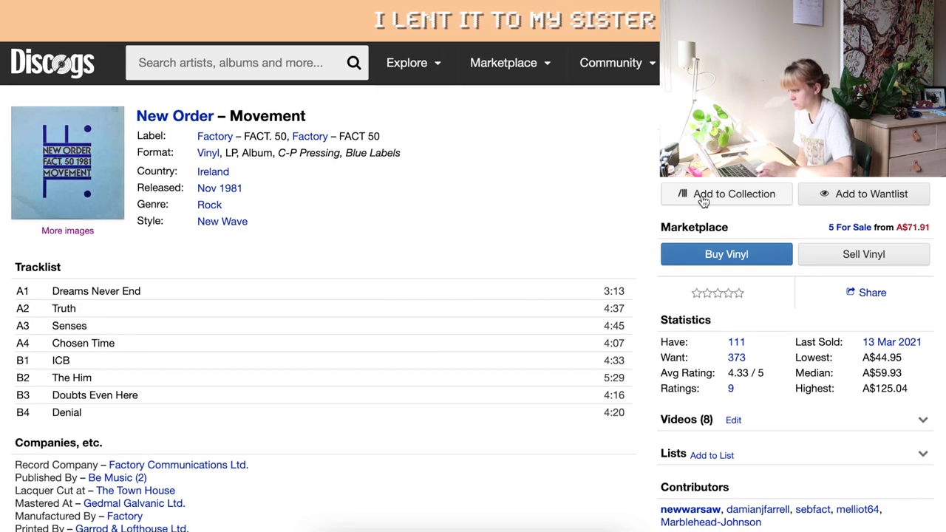
click(704, 197)
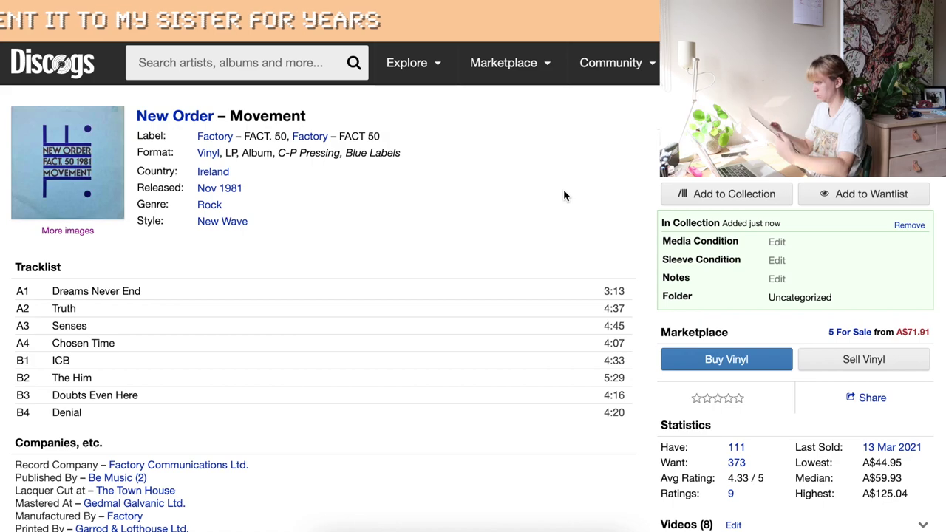
Step: Search for catalog number "facx 28", open the 12" single Touched By The Hand Of God and add it to the collection
click(236, 63)
text(fa)
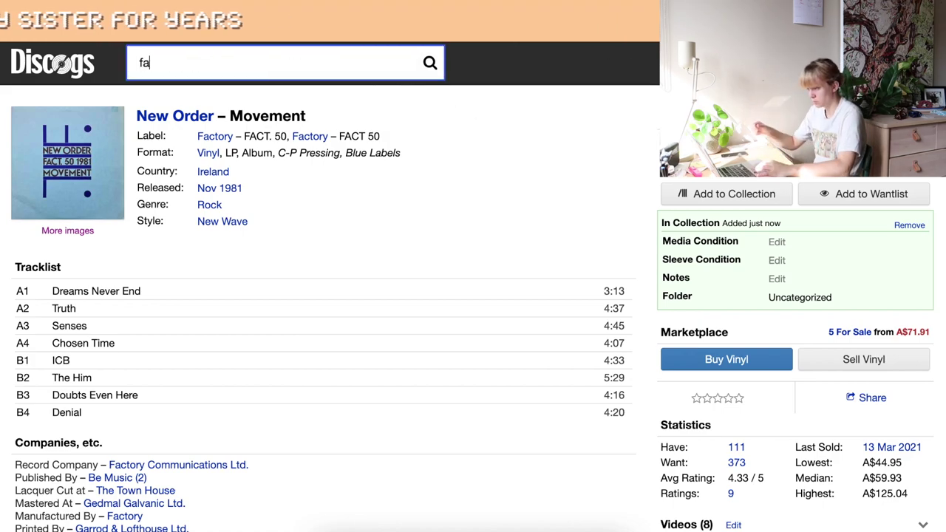
text(cx 2)
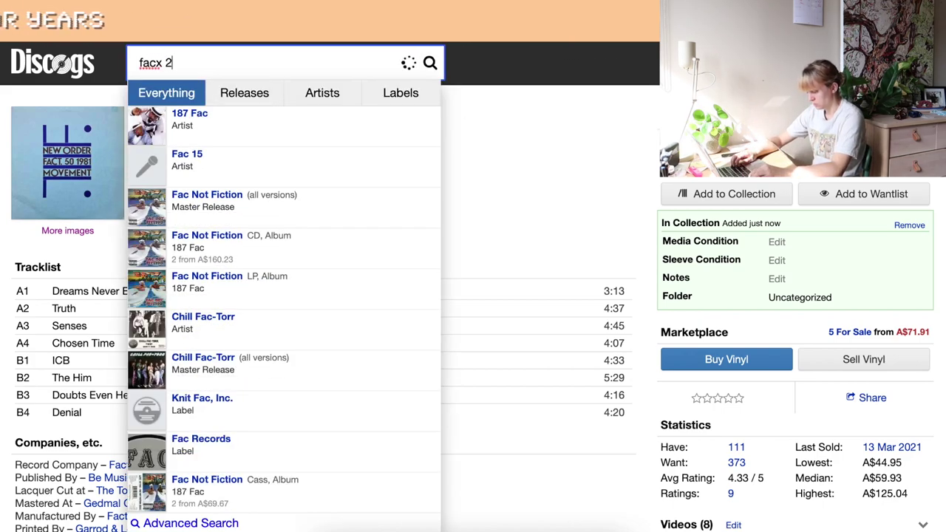
text(8)
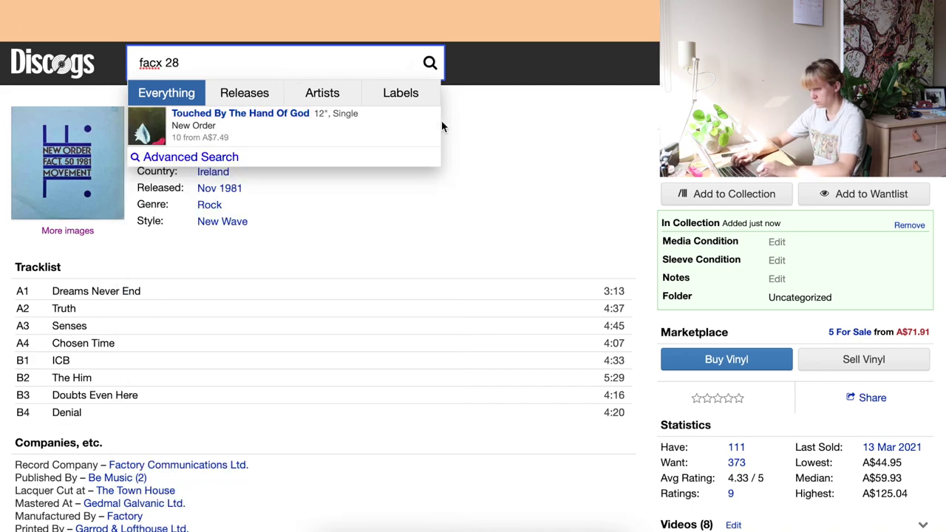
click(317, 118)
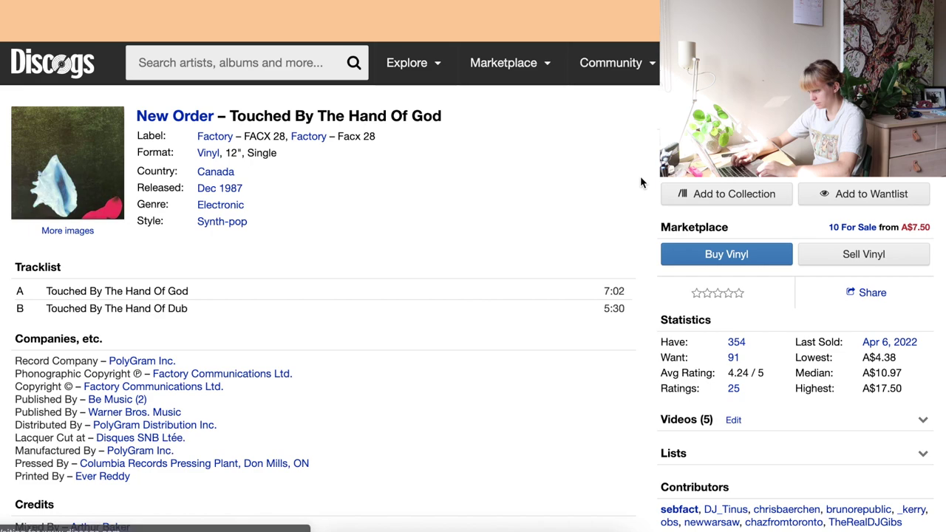
click(682, 193)
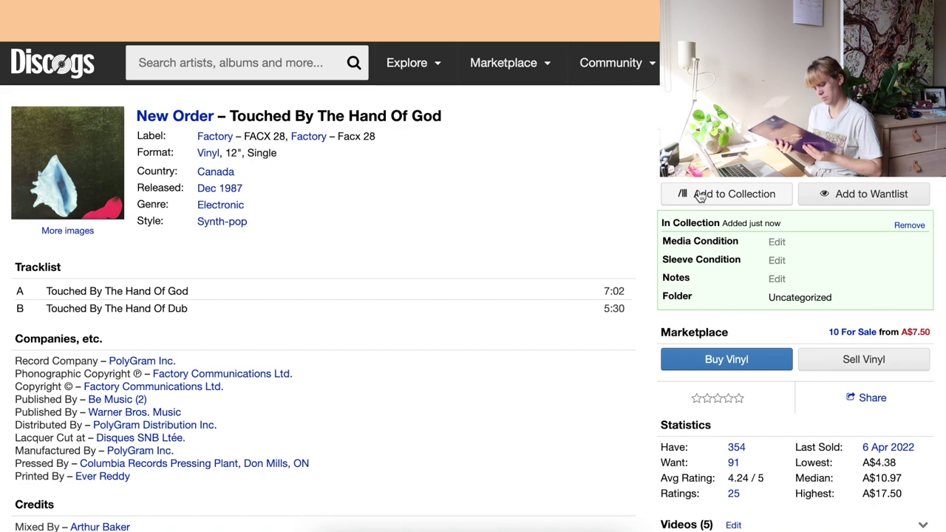
click(209, 51)
text(5030)
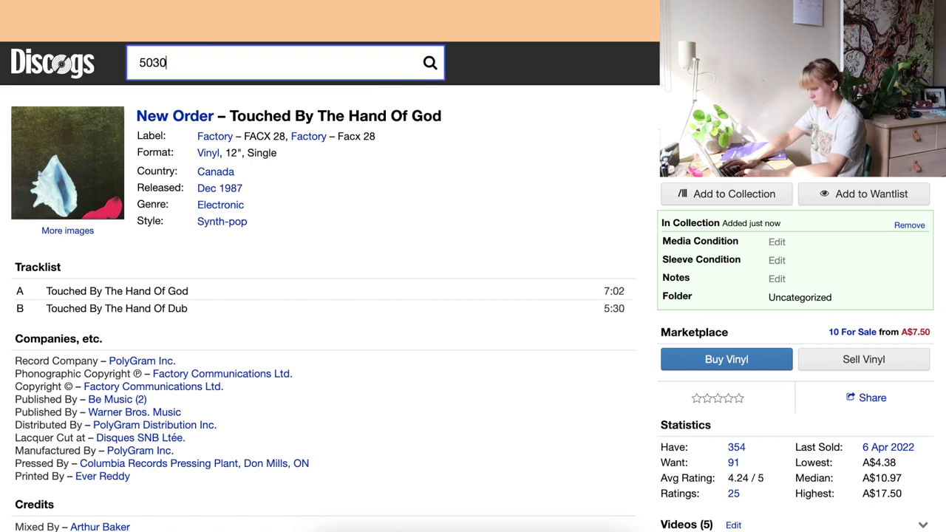
text(488)
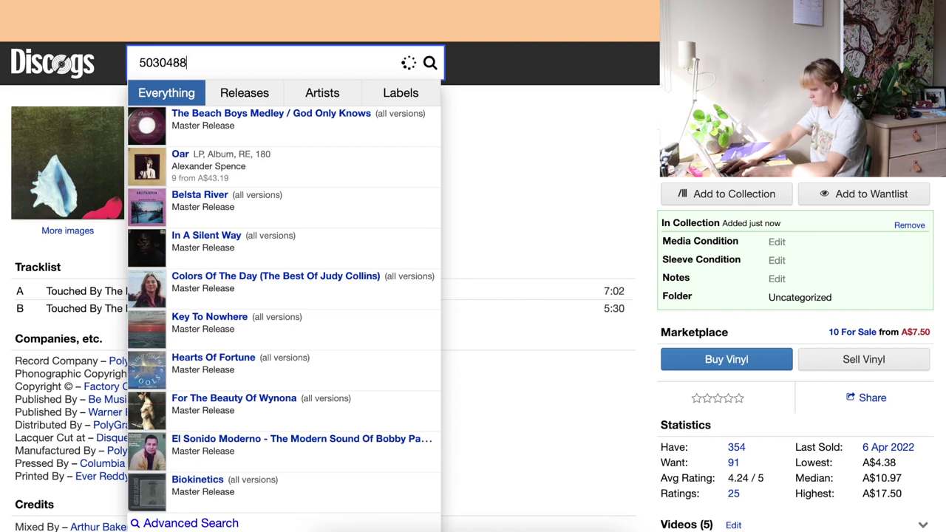
text(006220)
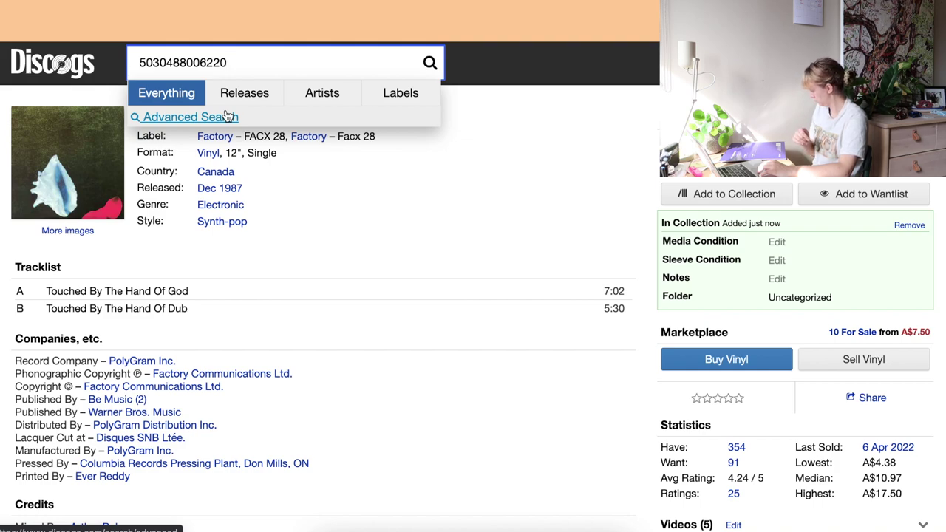
Step: Search for "slmmt 18" instead, open the regular 12" release of Forever by Next Generation and add it to the collection
drag(226, 62, 22, 58)
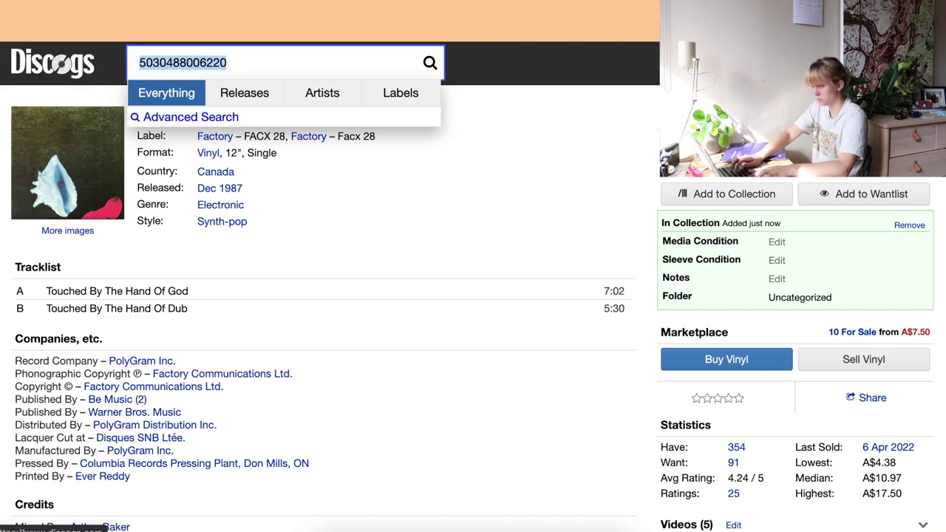
text(slmmt )
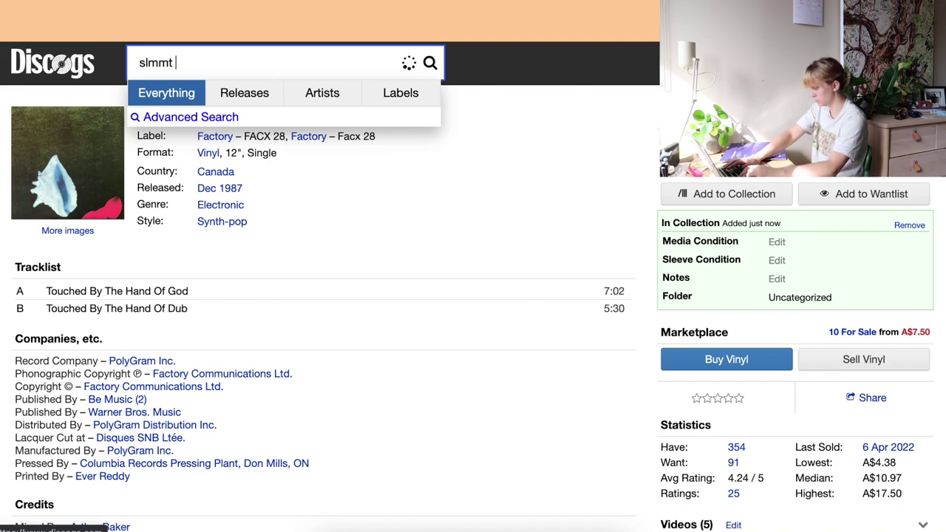
text(18)
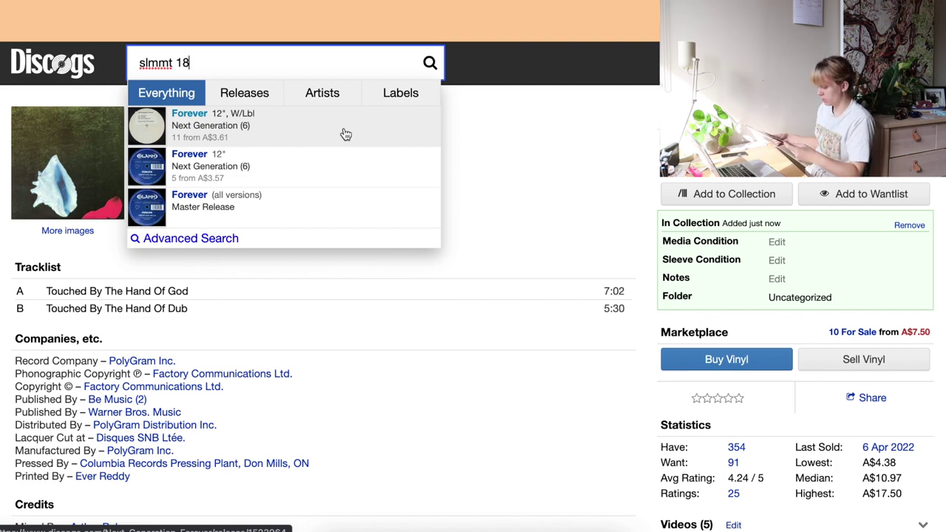
click(319, 173)
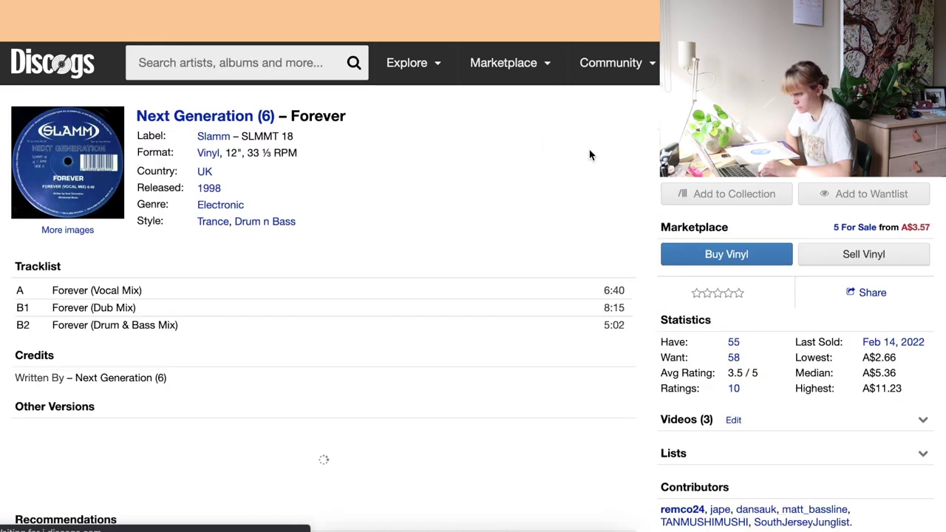
click(696, 200)
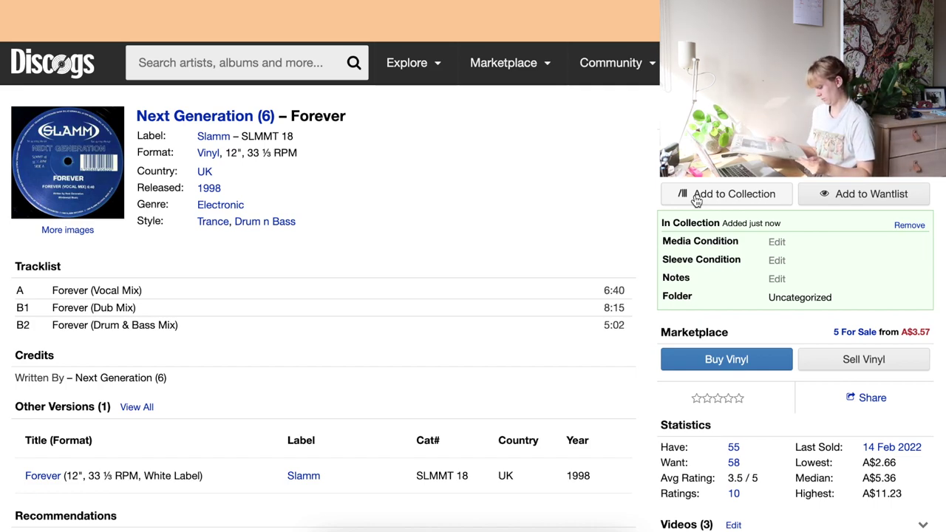
Step: Search for catalog number "stumm 21" and open the master release of The Firstborn Is Dead
click(273, 71)
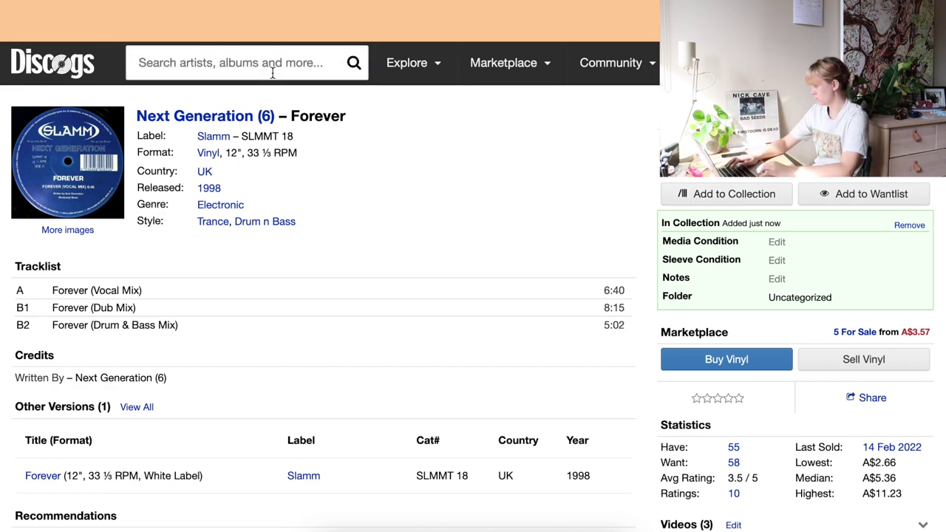
text(stumm 21)
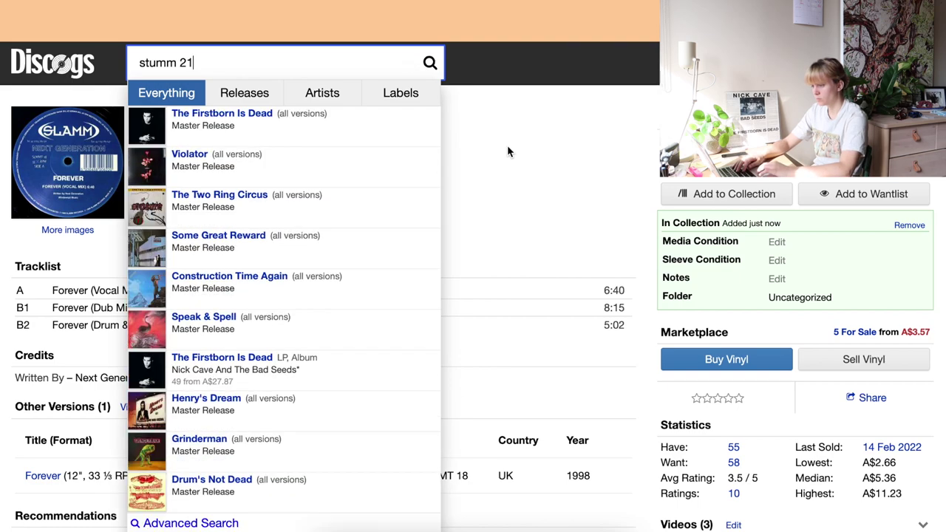
click(444, 148)
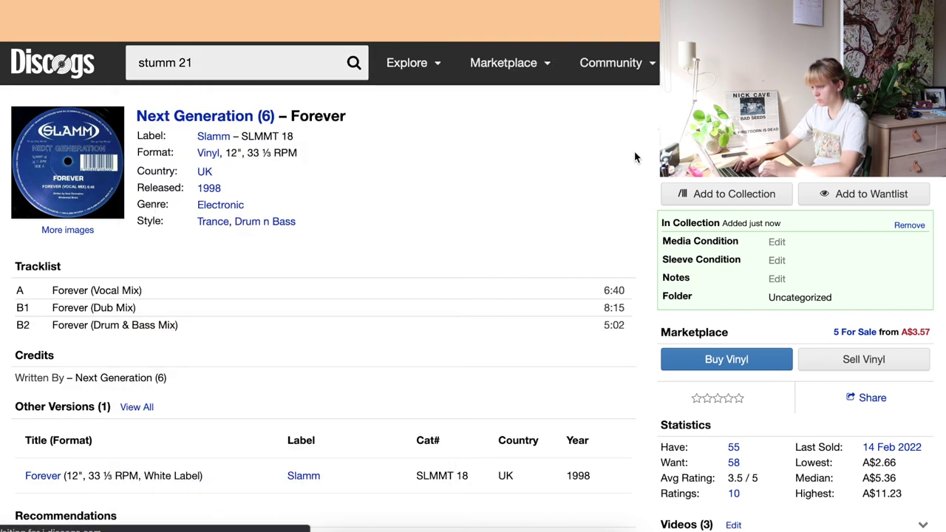
key(alt+Left)
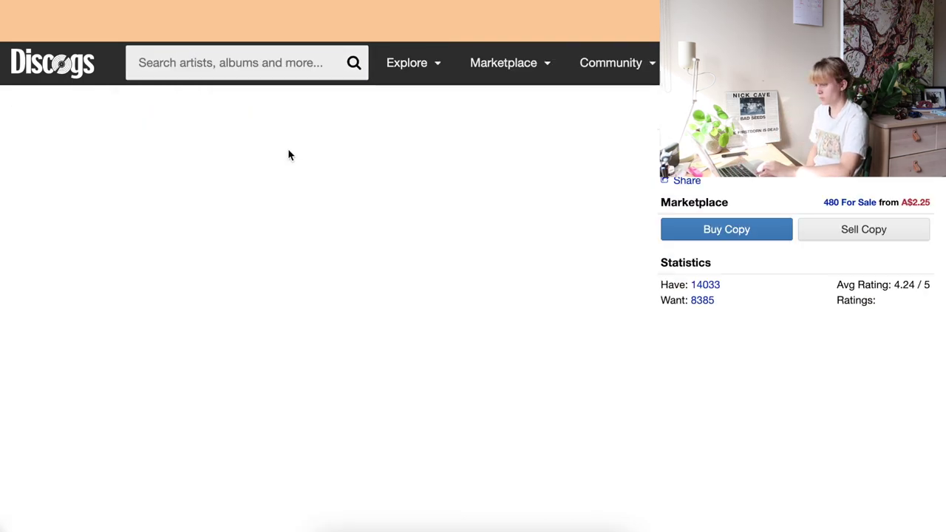
Step: Filter the album's versions by the identifier "stumm 21 a1 a murder of crows mpo"
scroll(526, 209, down, 8)
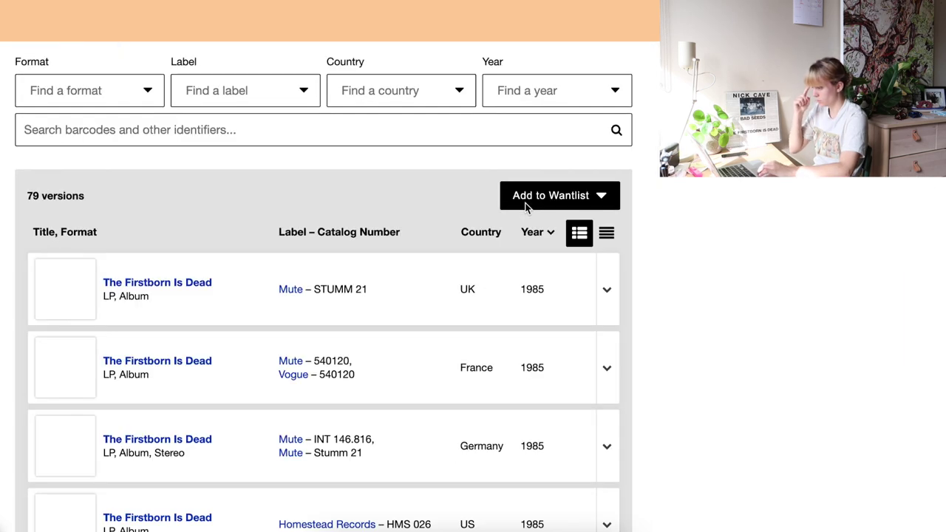
click(96, 130)
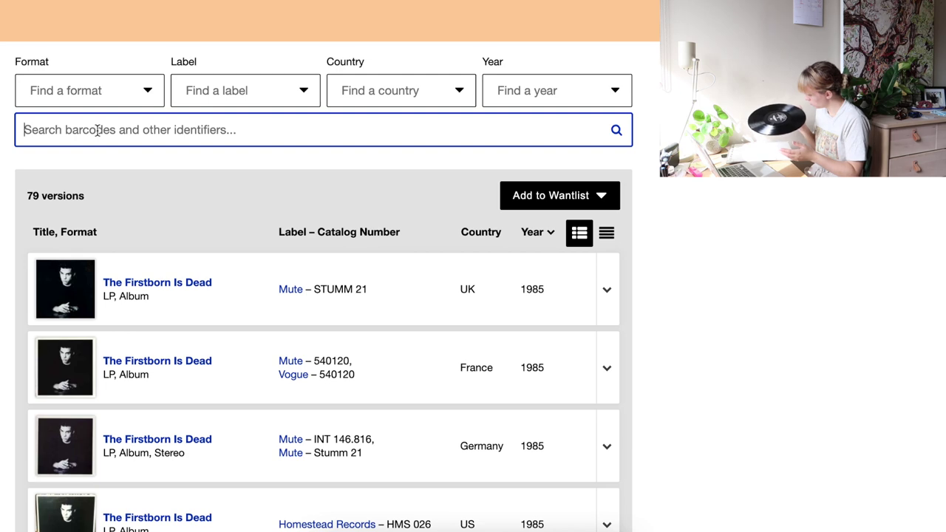
text(st)
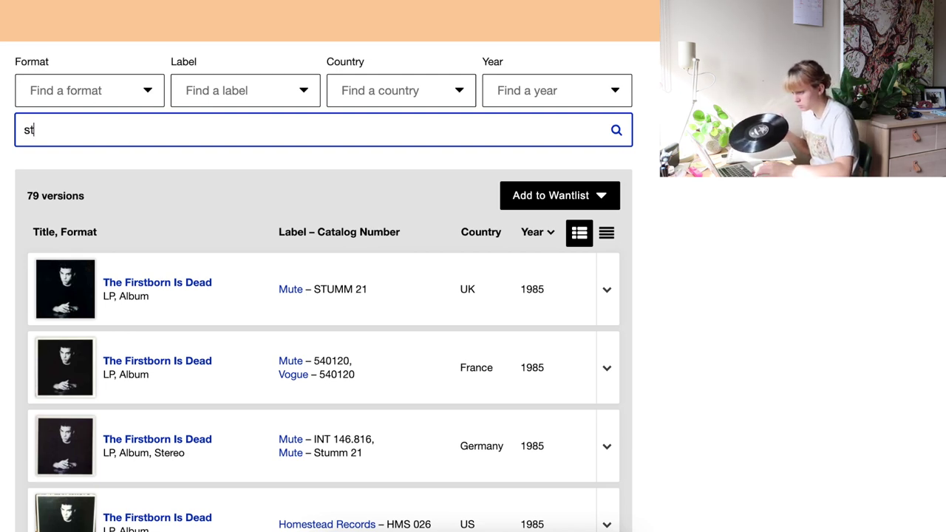
text(umm 21)
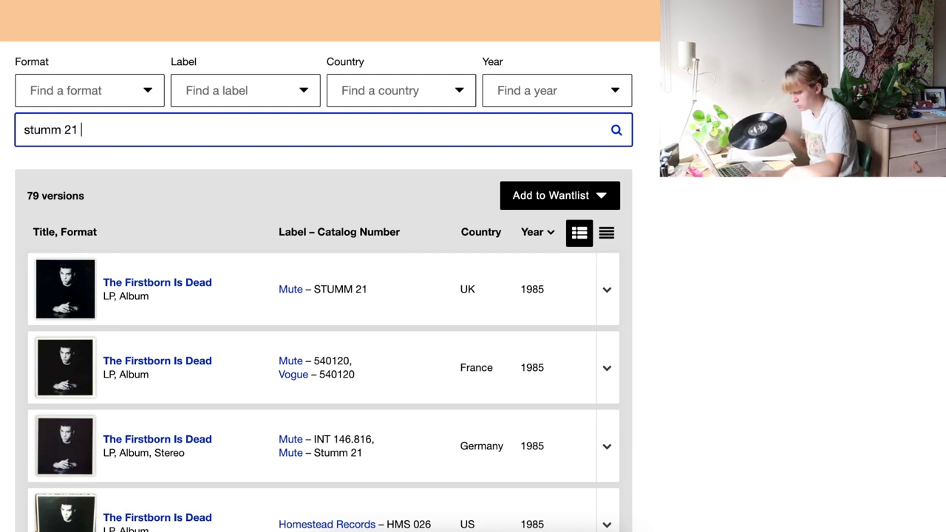
text( a1)
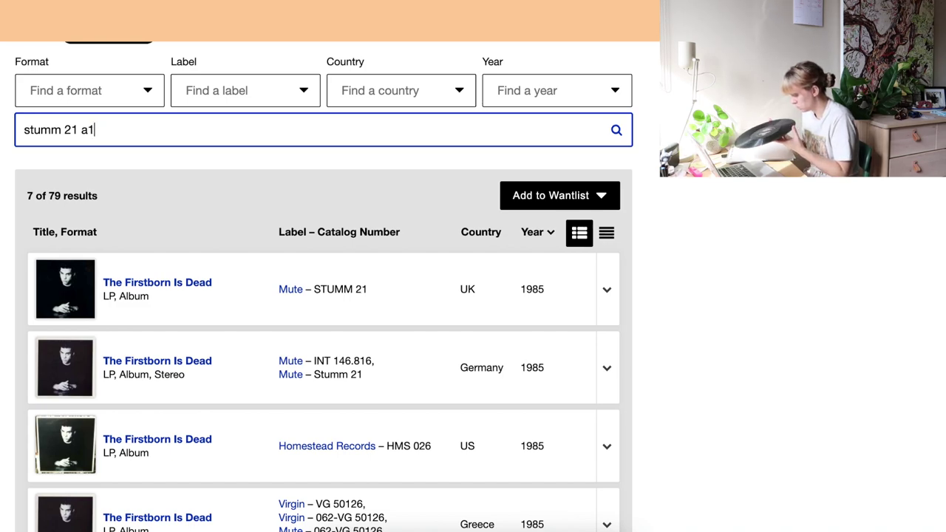
text(a murder)
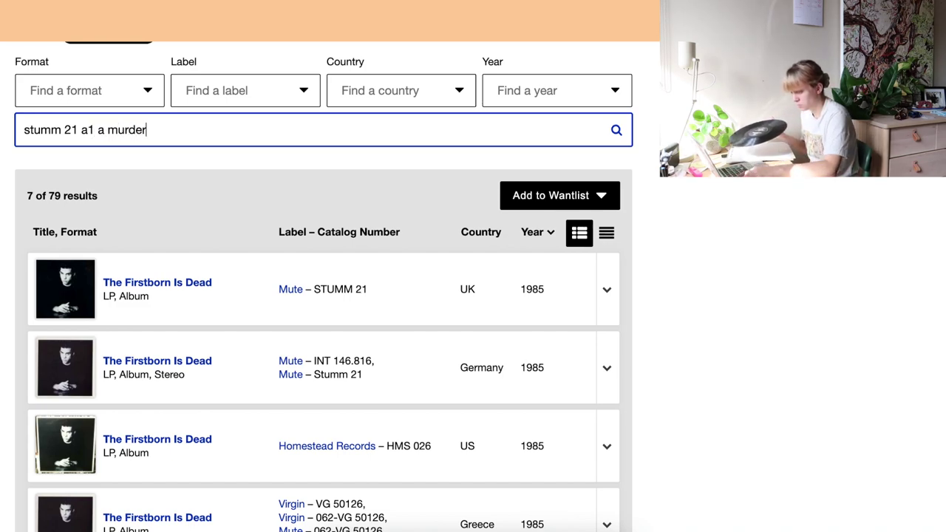
text( of cro)
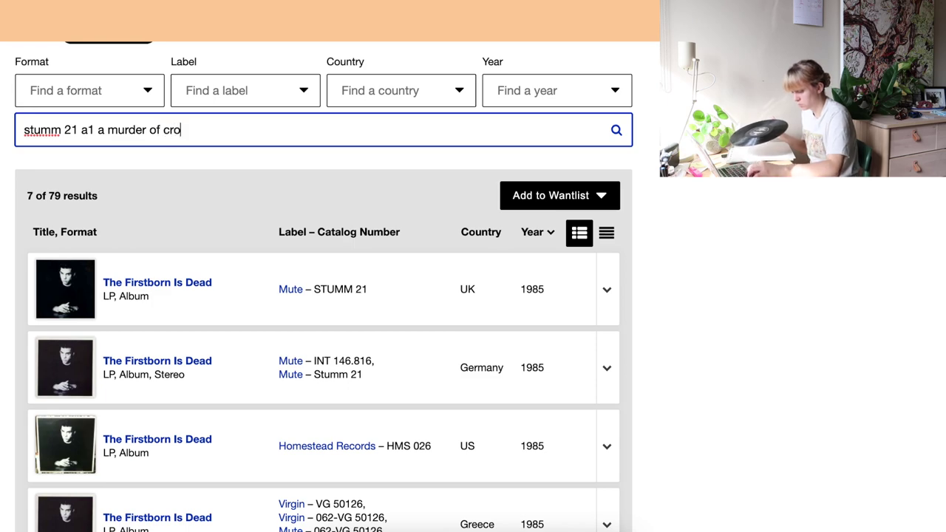
text(ws mpo)
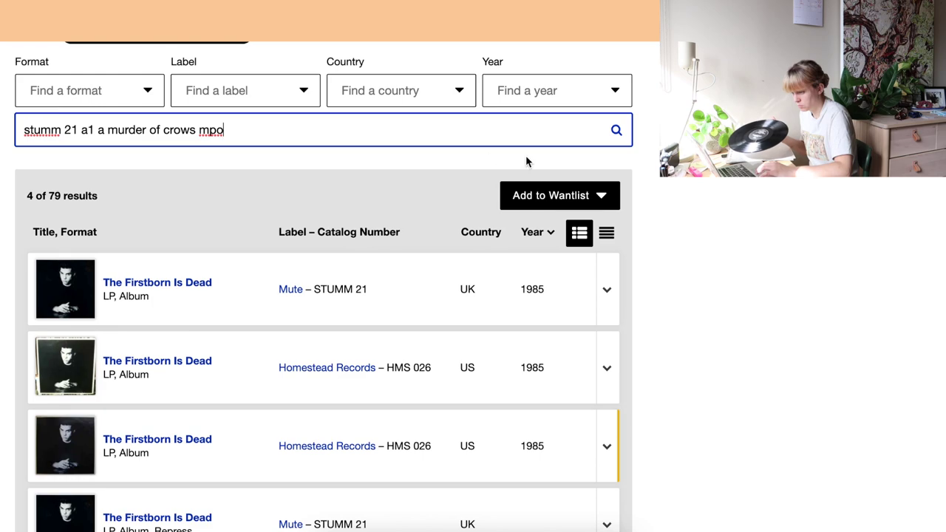
Step: Open the 1985 UK Mute version and both 1985 US Homestead versions of The Firstborn Is Dead in separate browser tabs
scroll(525, 158, down, 3)
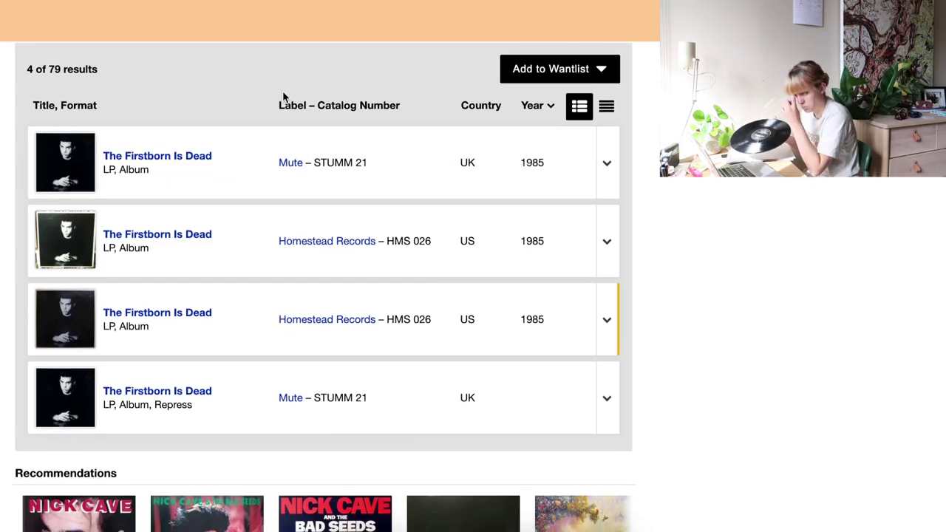
right_click(167, 157)
click(185, 161)
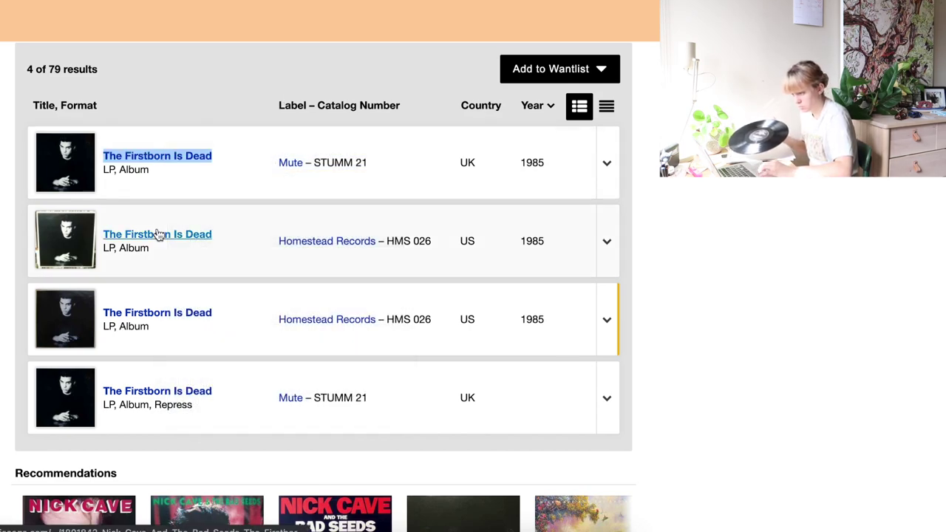
right_click(157, 235)
click(174, 238)
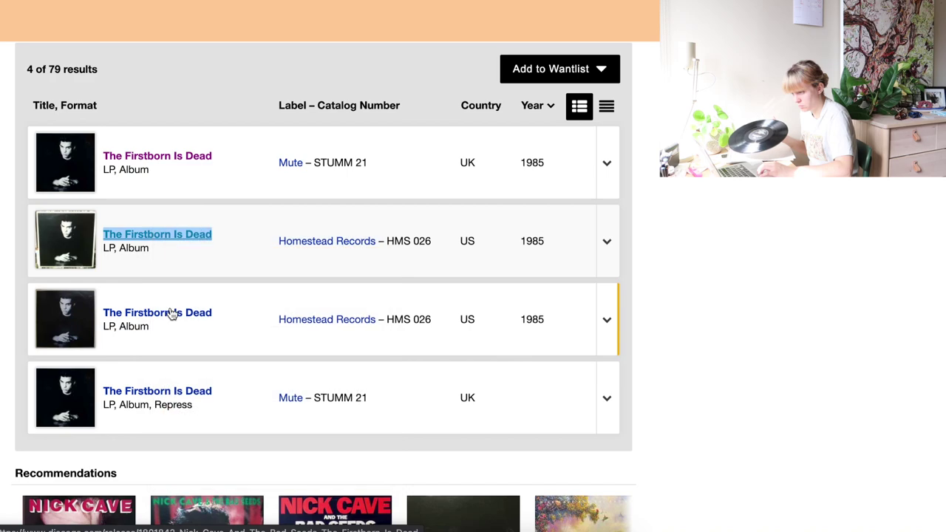
right_click(170, 313)
click(222, 281)
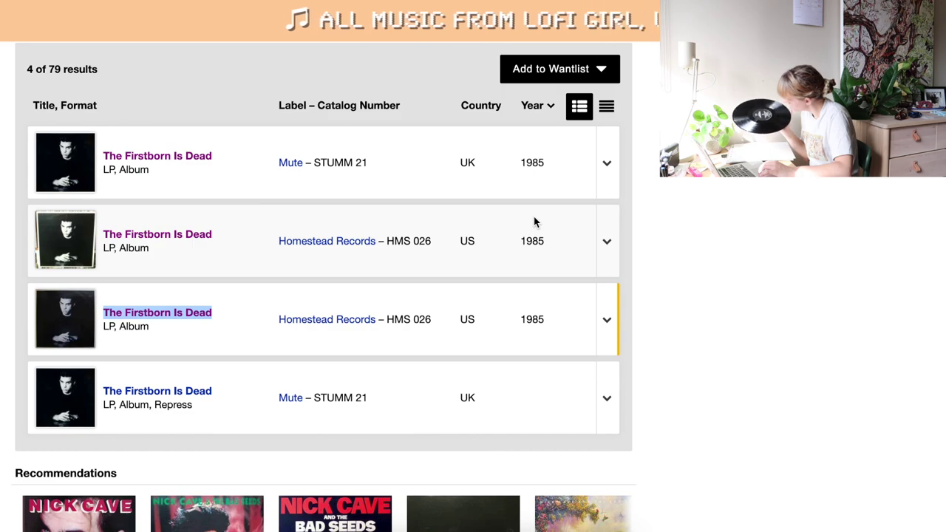
Step: Compare the runout identifiers of the opened versions and add the 1985 UK Mute LP, STUMM 21, to the collection
key(ctrl+Tab)
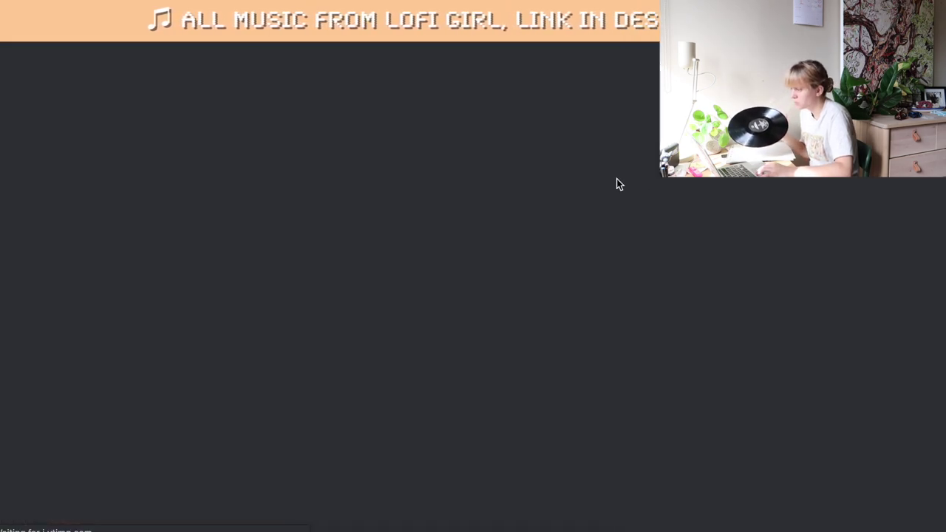
scroll(618, 184, down, 15)
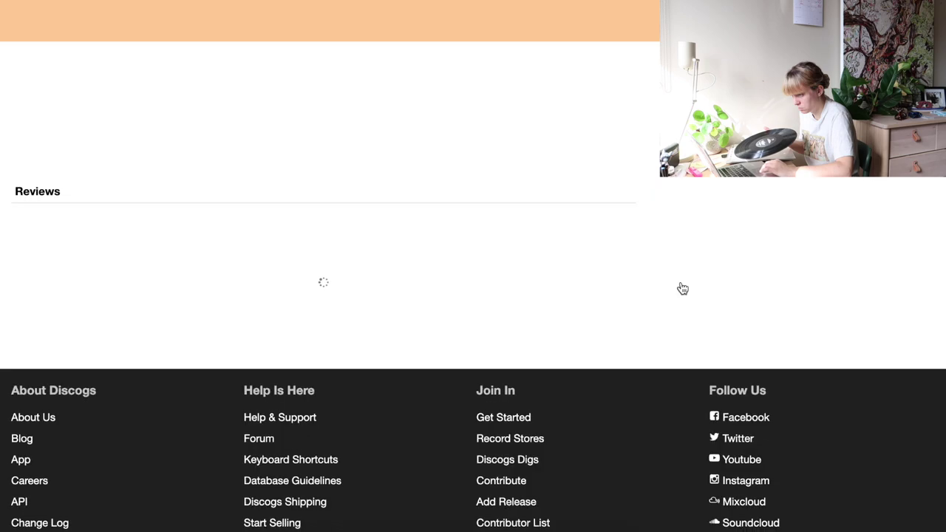
scroll(682, 289, up, 15)
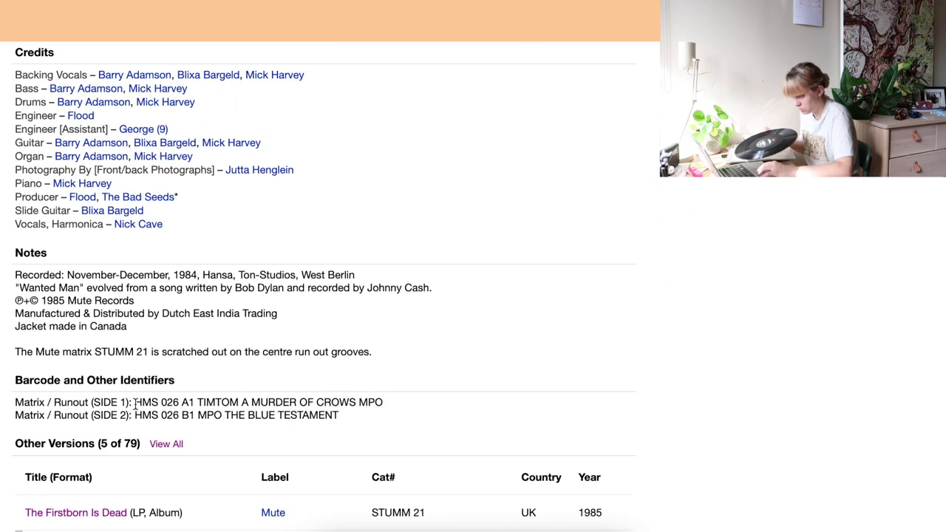
drag(135, 403, 196, 403)
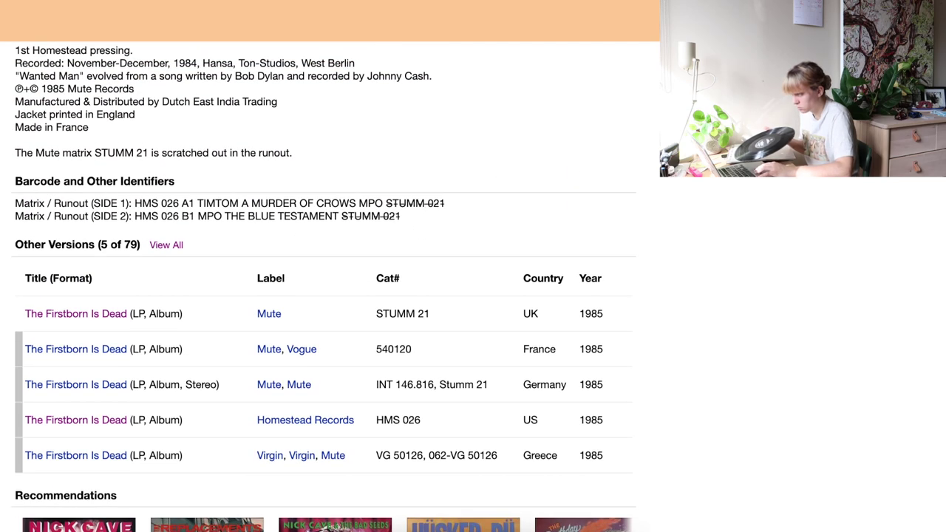
key(super+bracketleft)
scroll(648, 253, up, 10)
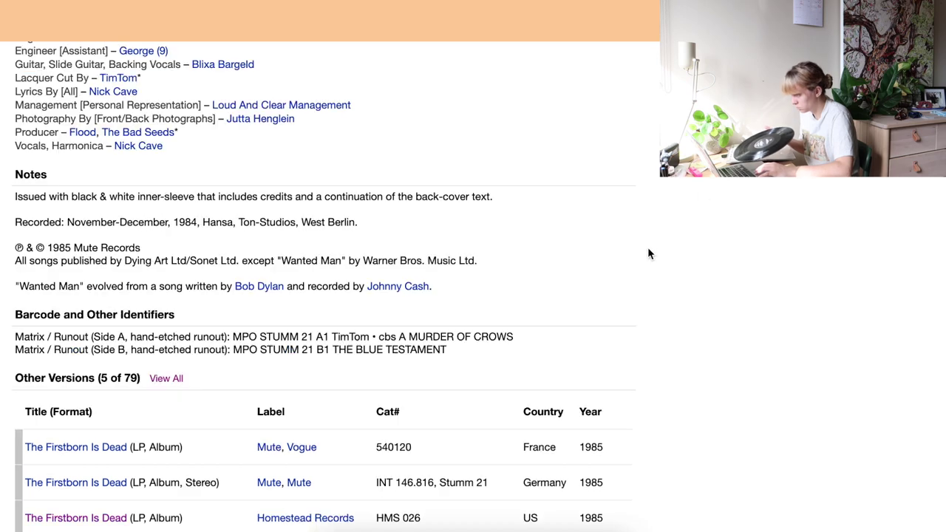
click(734, 194)
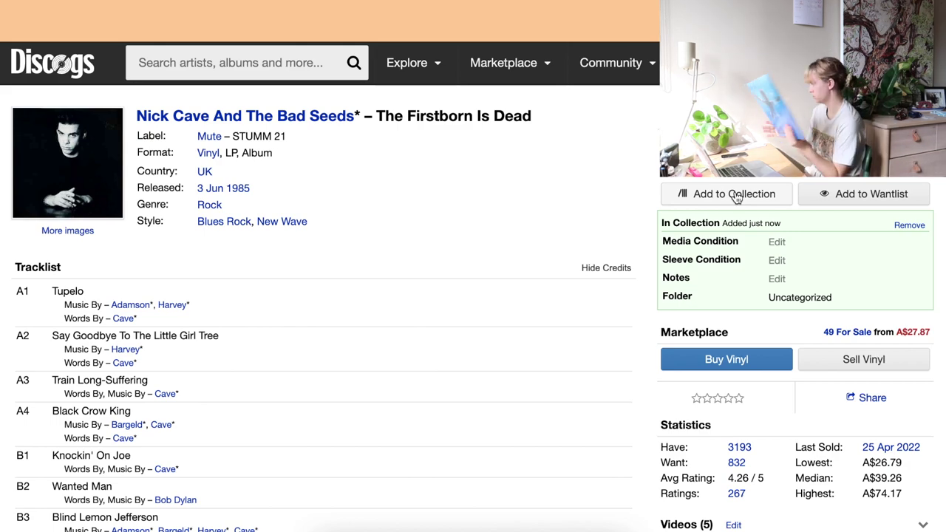
click(258, 63)
text(6)
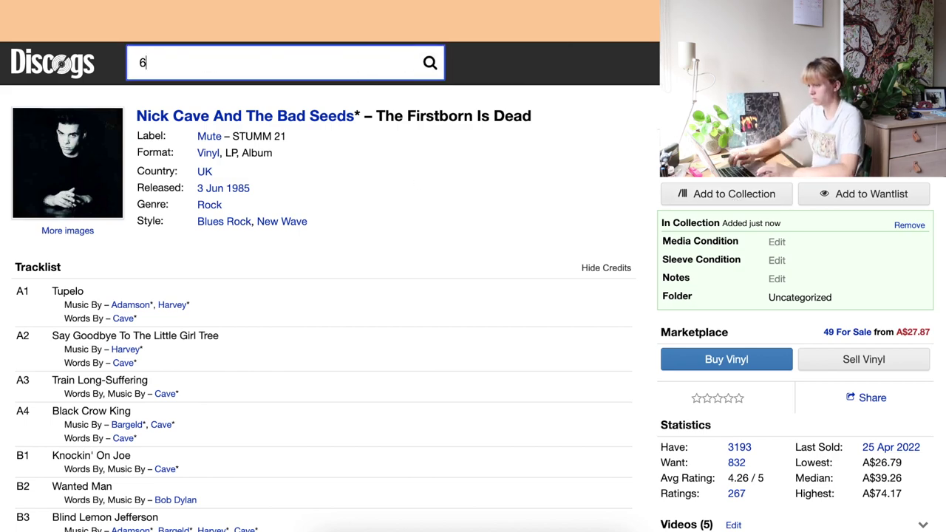
key(BackSpace)
text(72)
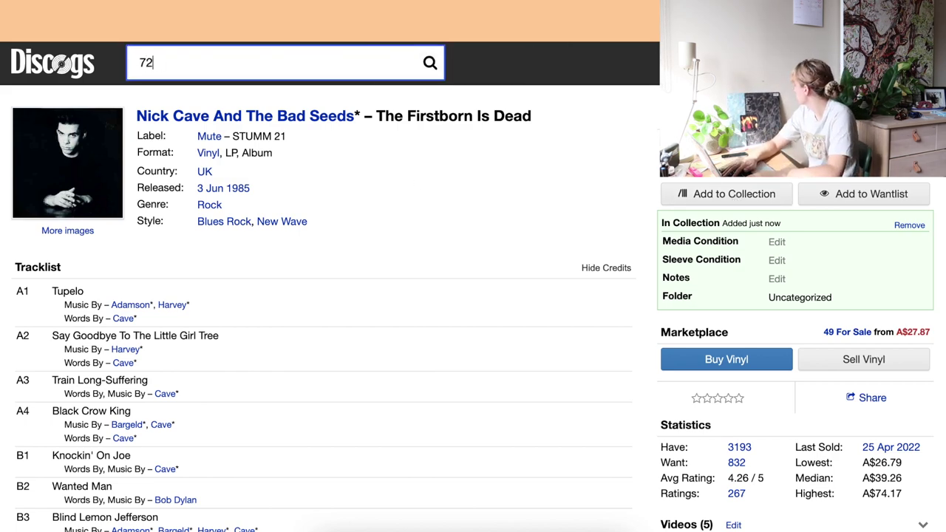
text(064)
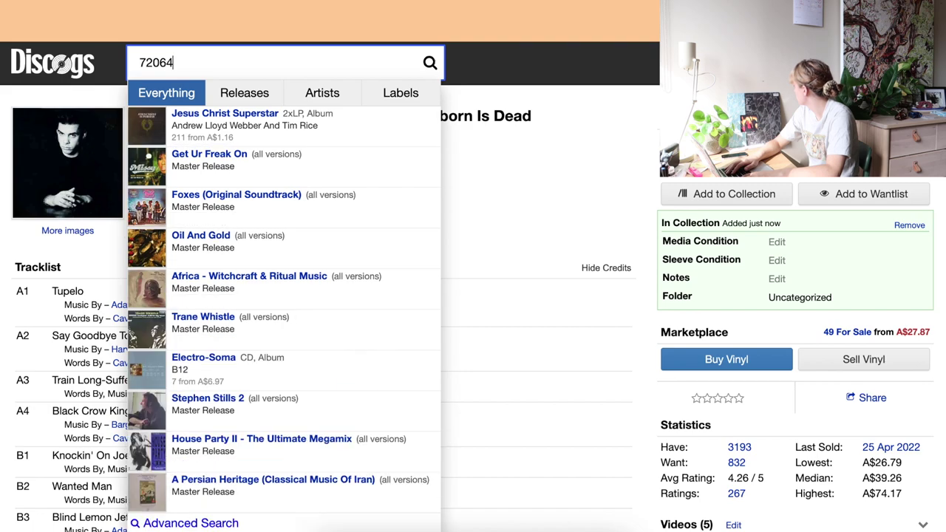
text(244)
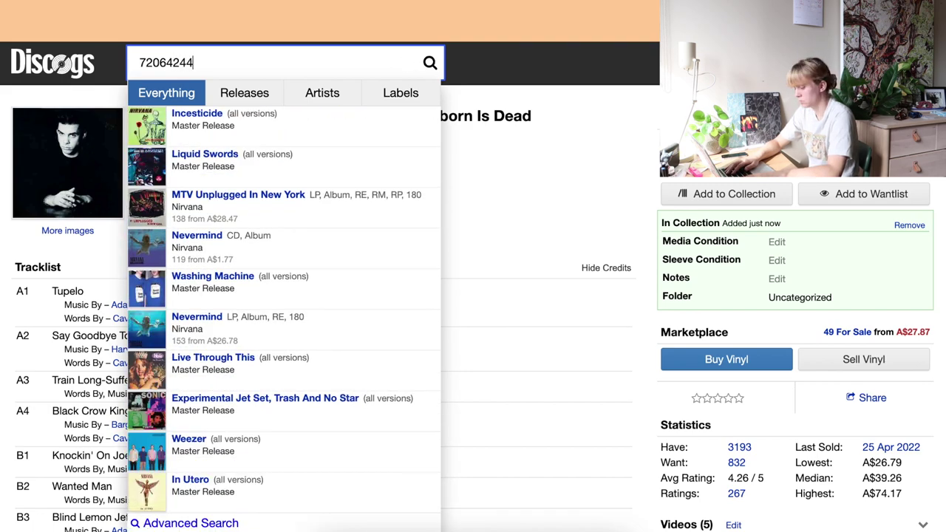
text(2517)
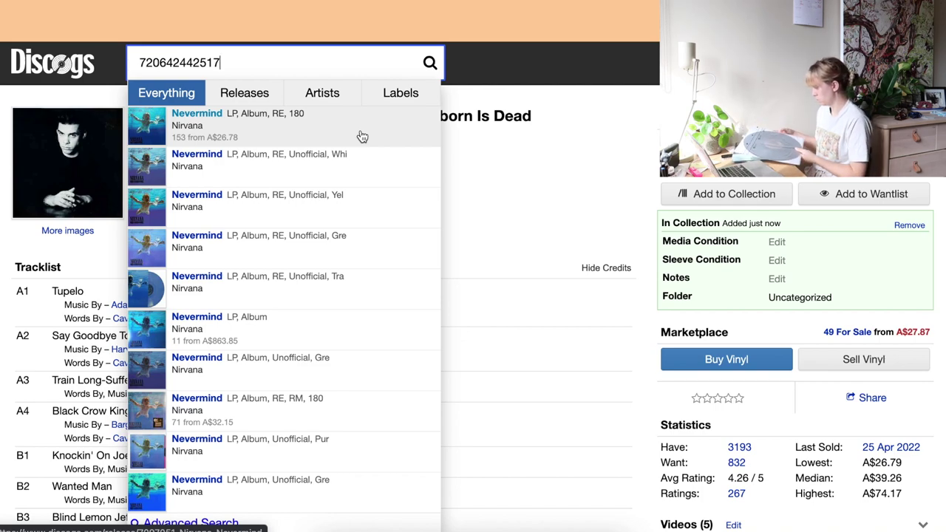
Step: Open the 180 g reissue and the remastered 180 g reissue of Nevermind in separate tabs, and add the 2017 European remaster to the collection
right_click(327, 135)
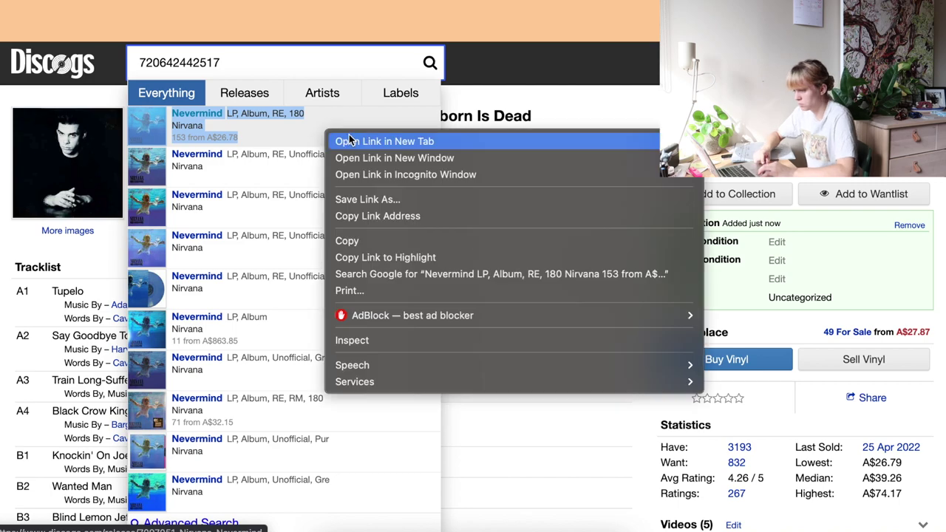
click(331, 141)
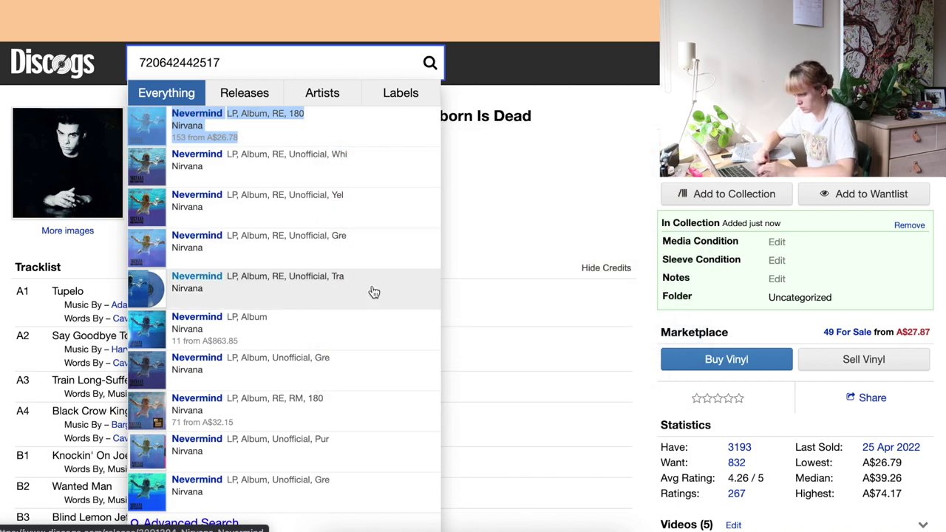
right_click(361, 403)
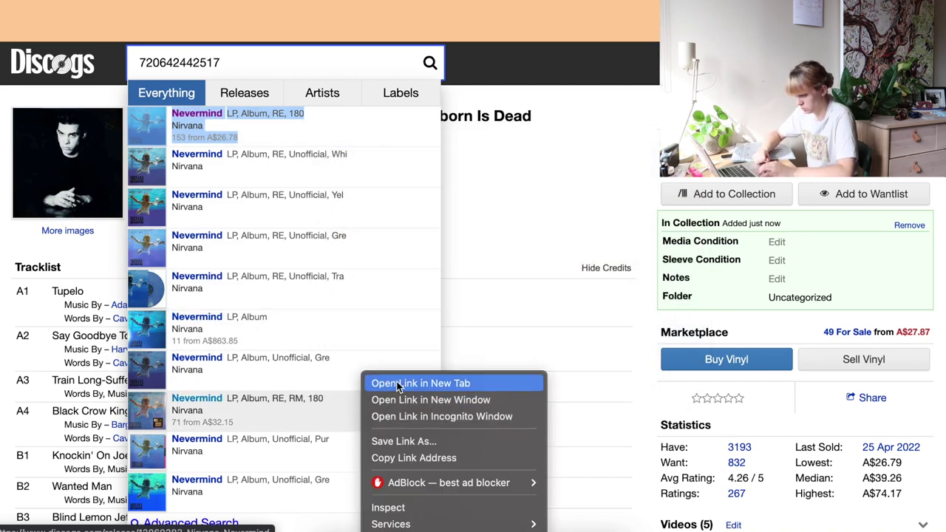
click(397, 385)
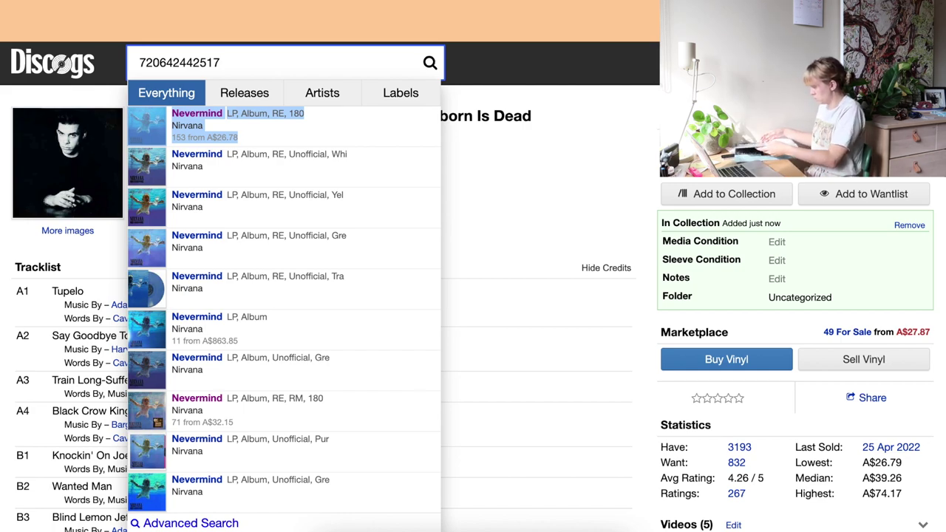
key(Return)
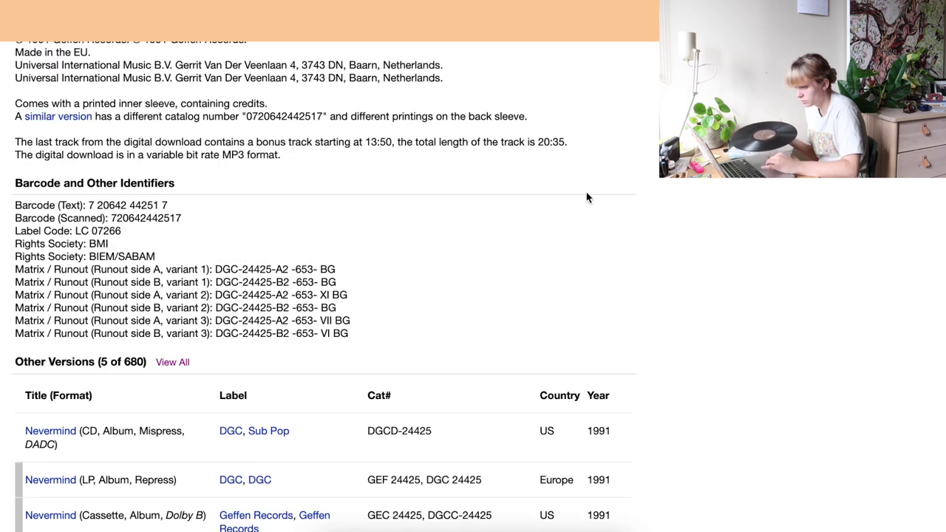
scroll(586, 198, up, 15)
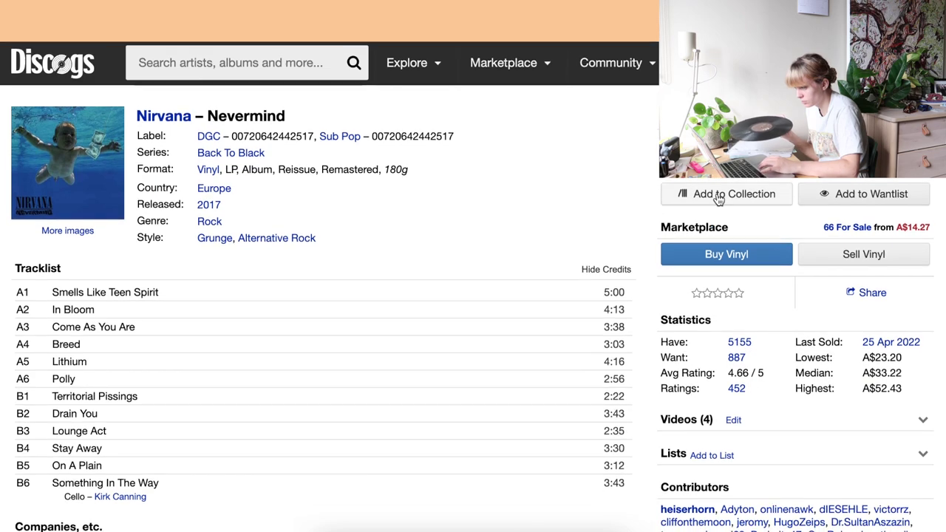
click(719, 197)
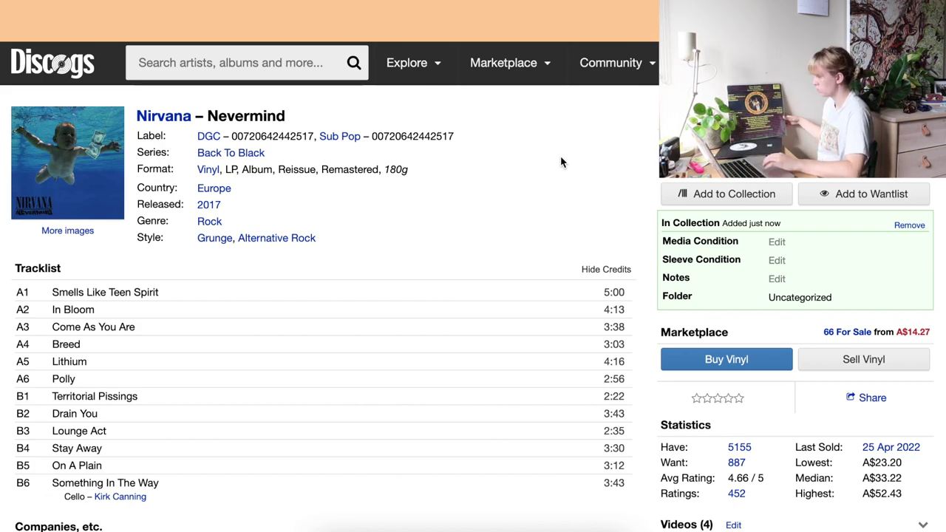
click(296, 63)
text(07464)
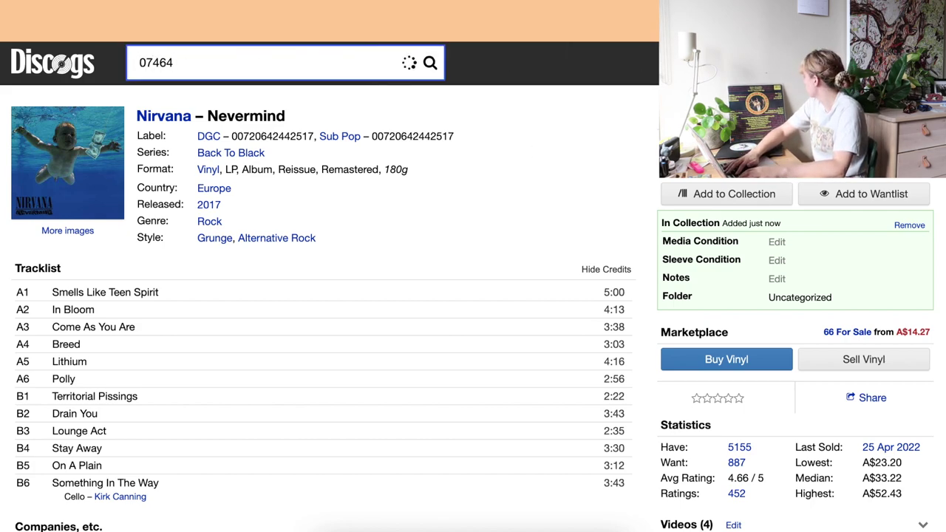
text(38)
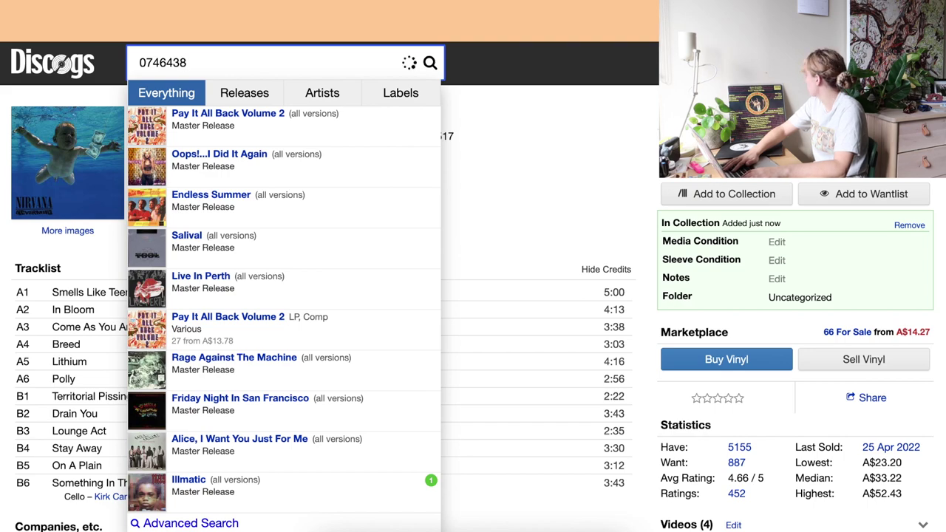
text(3501)
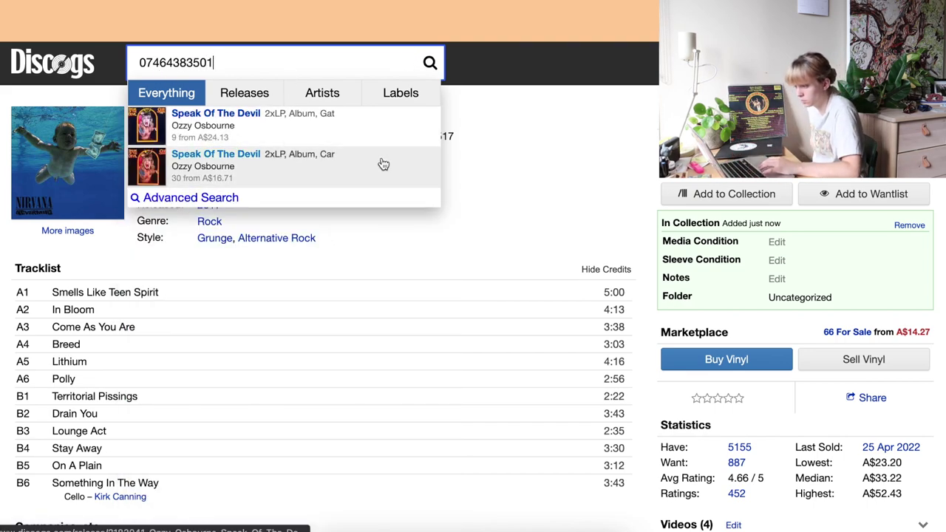
click(383, 164)
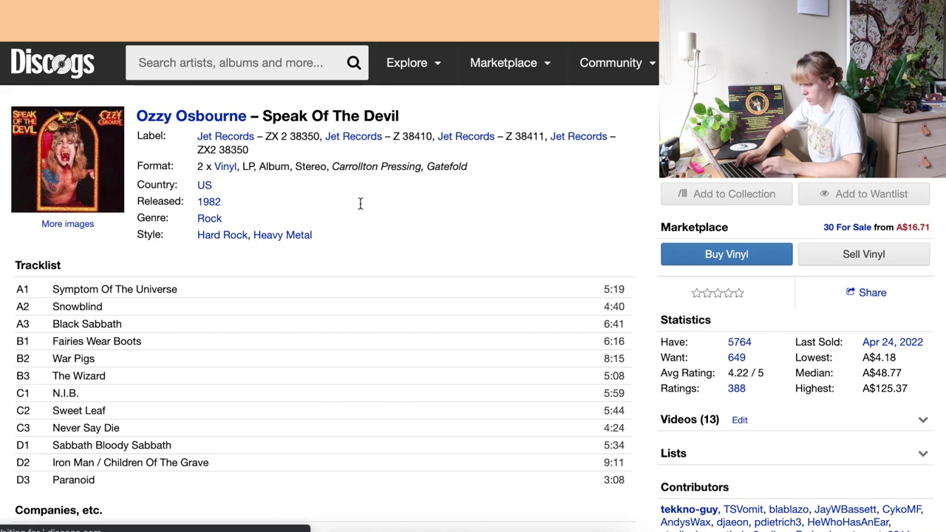
Step: Check the Carrollton pressing's barcode and runout identifiers and copy its scanned barcode
scroll(534, 166, down, 4)
scroll(534, 165, down, 5)
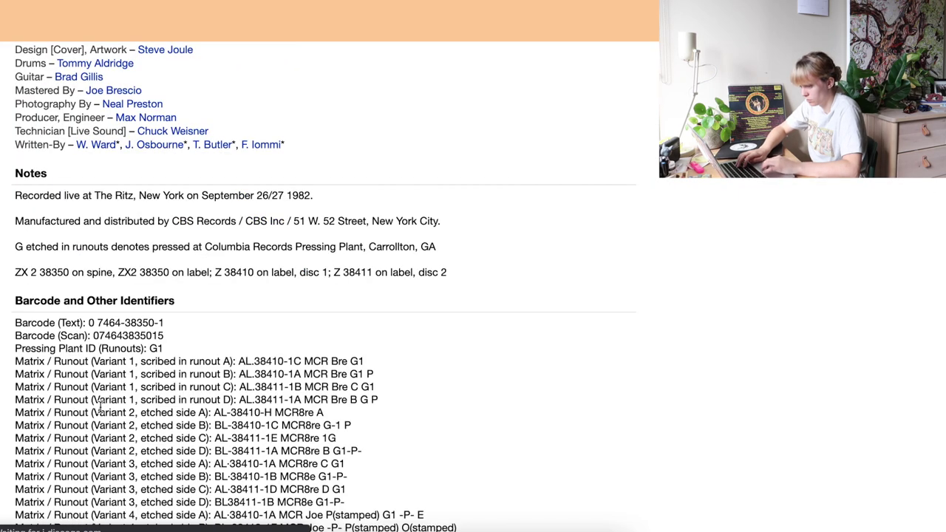
double_click(159, 336)
key(ctrl+c)
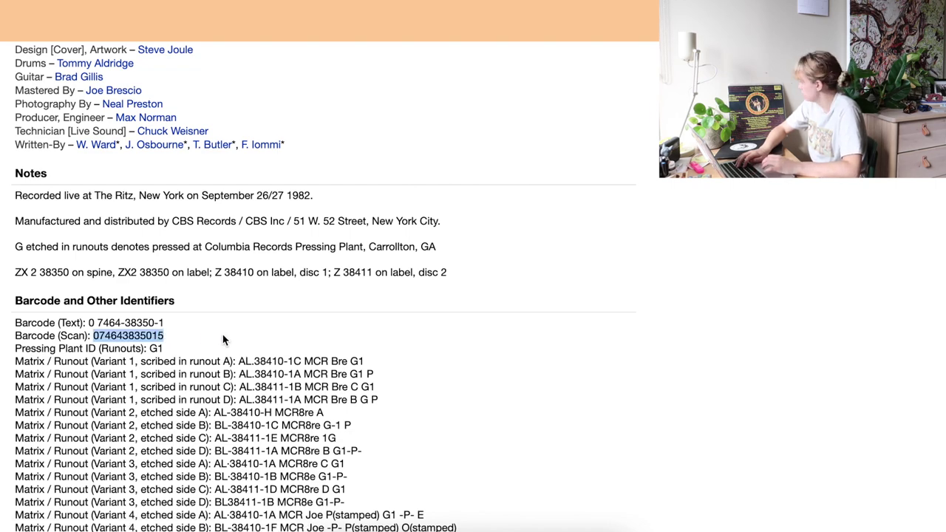
Step: Search for the copied barcode without its last digit and add the 1982 Canadian gatefold release of Speak Of The Devil to the collection
scroll(223, 337, up, 10)
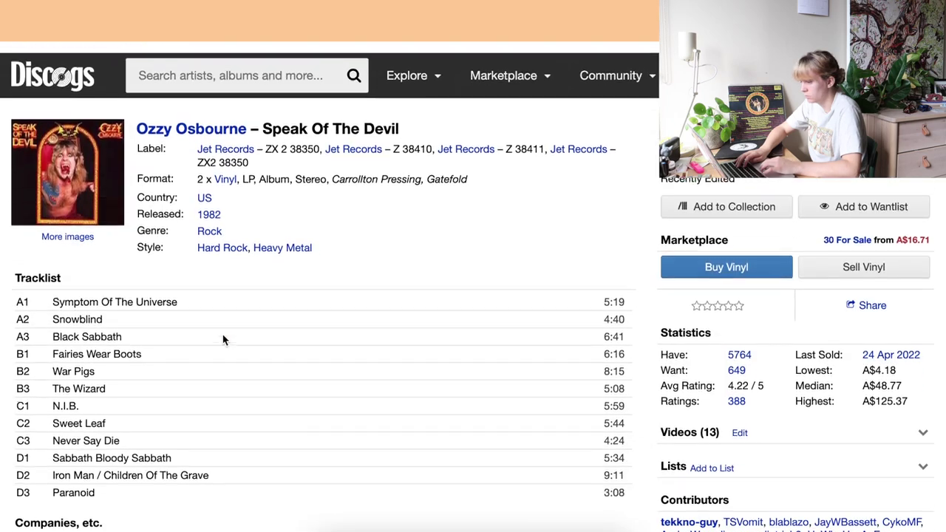
click(206, 72)
key(ctrl+v)
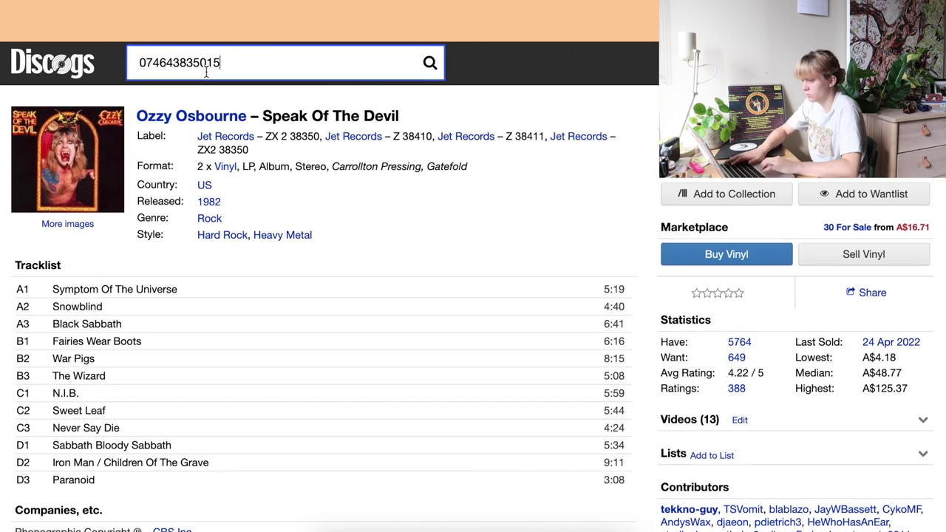
key(BackSpace)
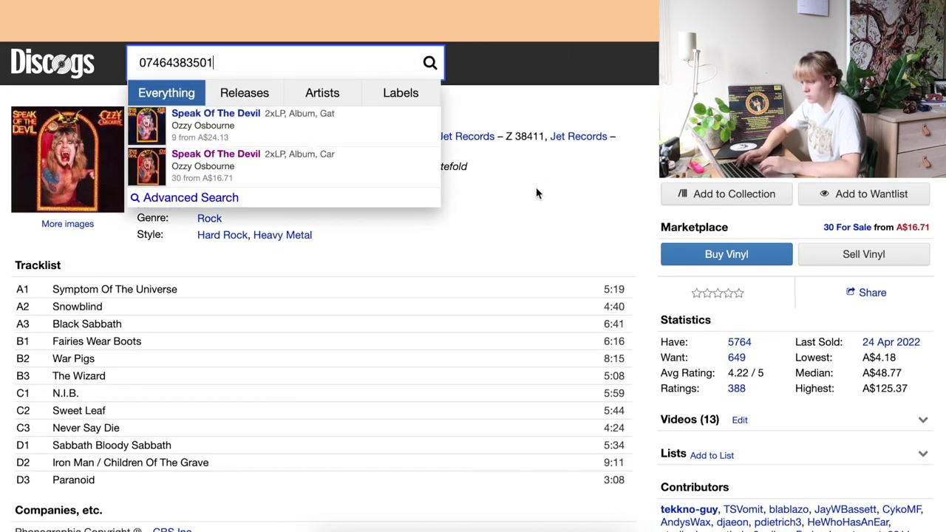
click(380, 130)
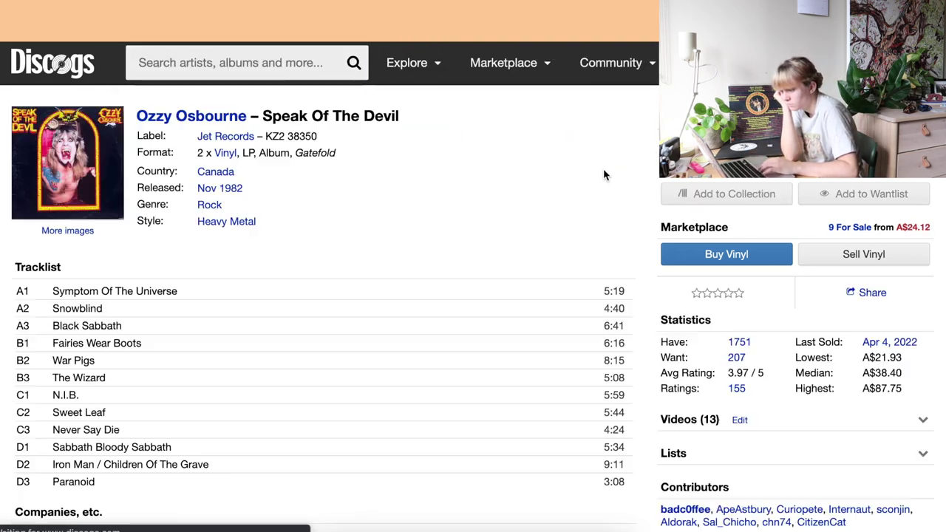
click(715, 194)
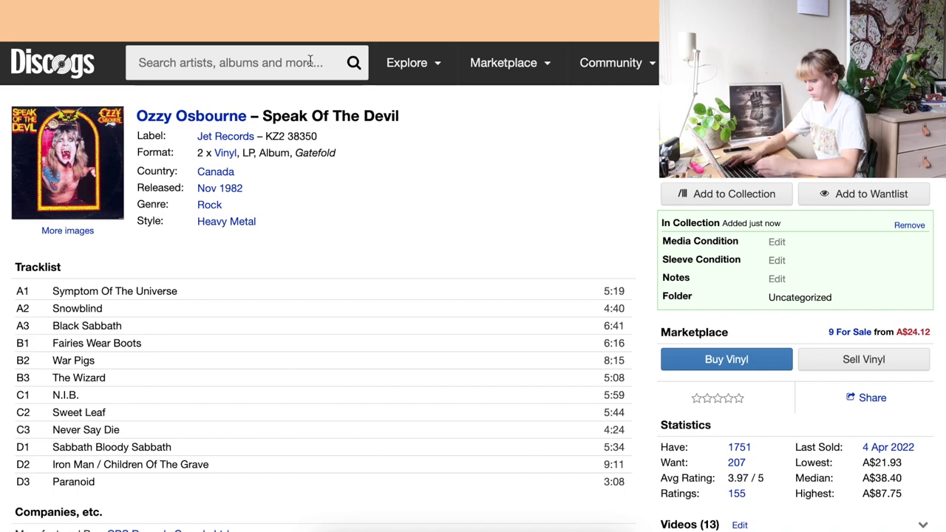
click(244, 63)
text(5014436)
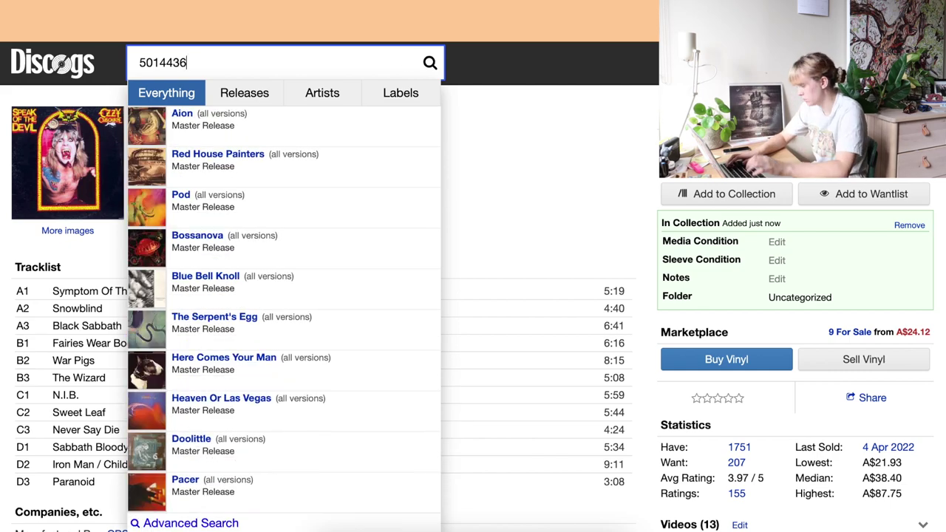
text(805066)
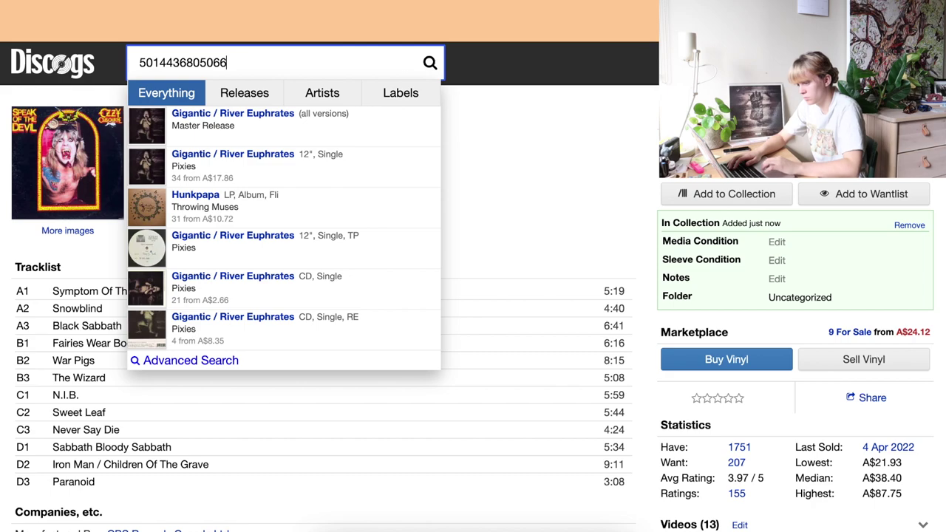
Step: Open the Gigantic / River Euphrates master release and filter its versions to the 12" format
click(284, 129)
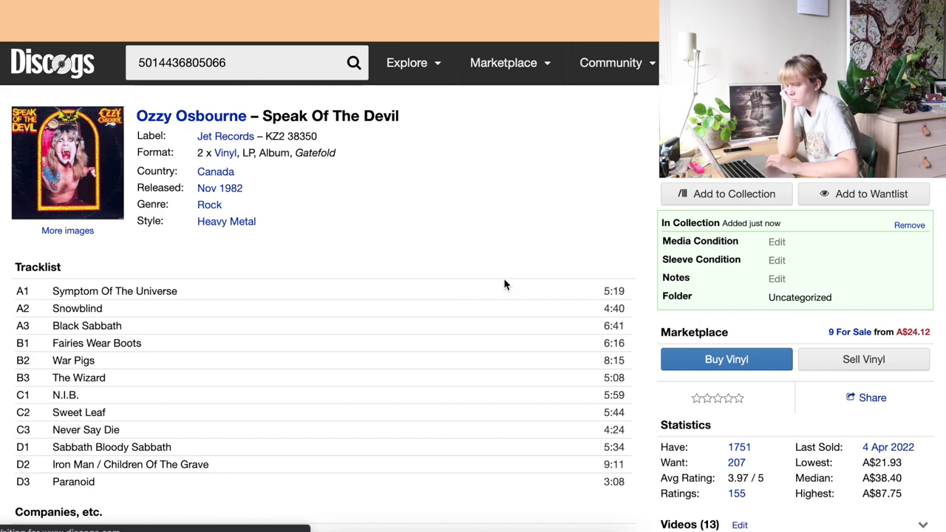
scroll(503, 277, down, 9)
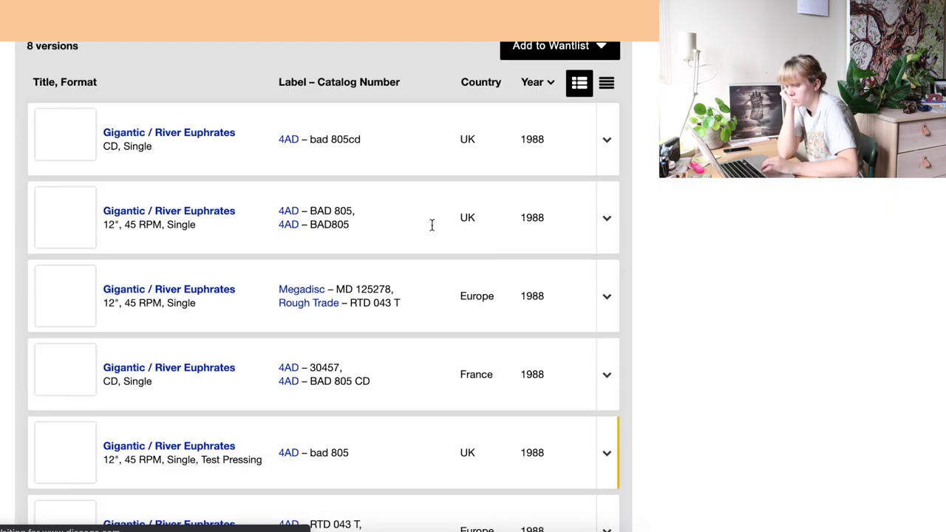
scroll(212, 150, up, 2)
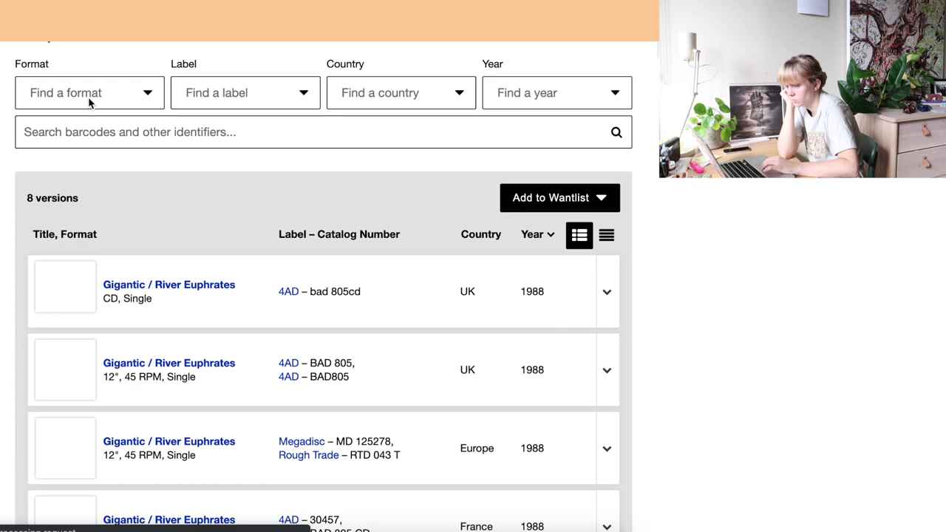
click(88, 102)
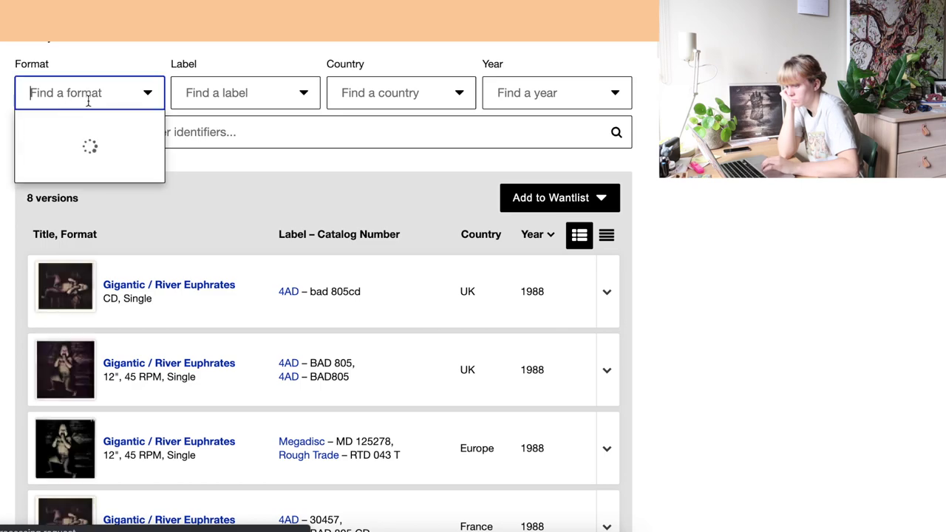
click(148, 93)
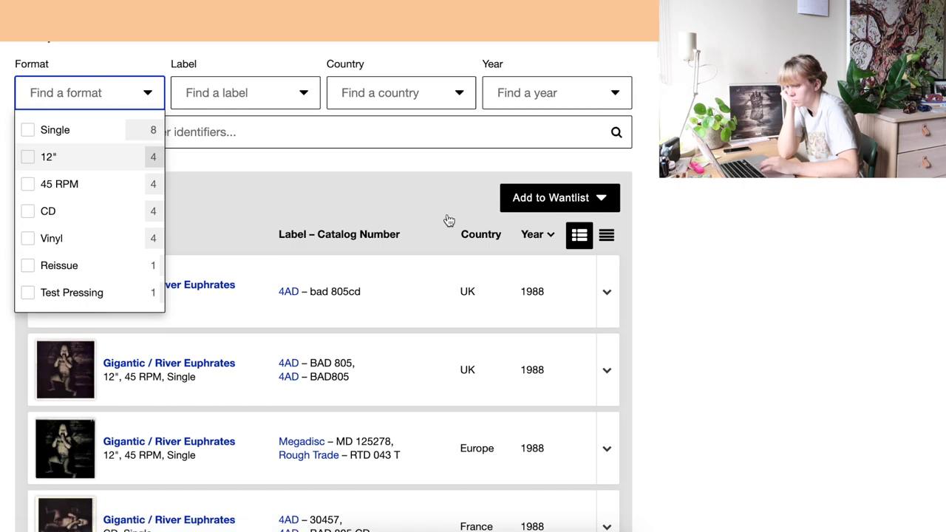
key(Return)
click(702, 194)
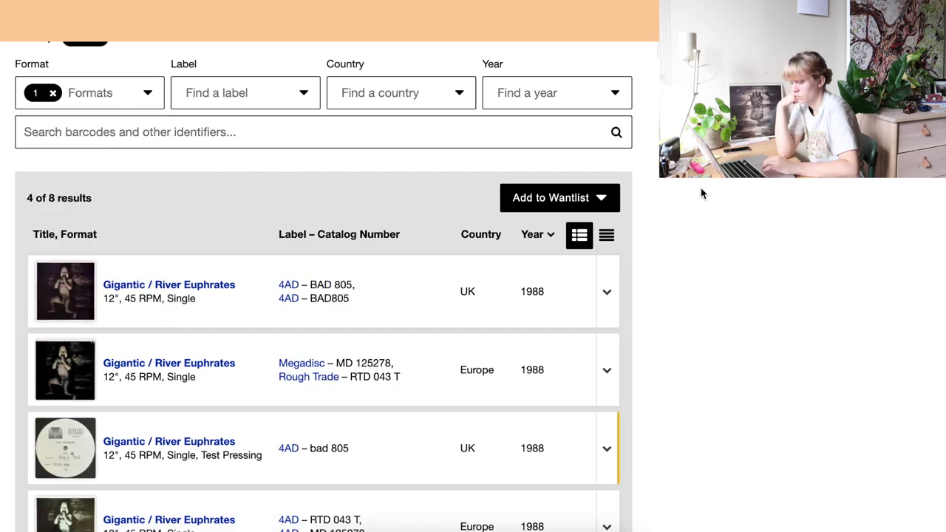
Step: Check the identifiers of the 1988 UK 4AD BAD 805 12" single of Gigantic / River Euphrates and add it to the collection
scroll(703, 194, down, 2)
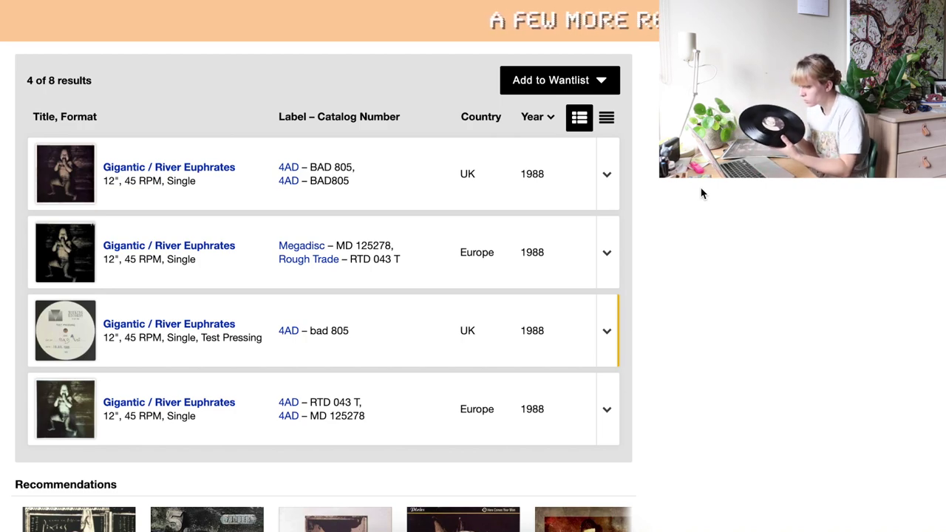
right_click(145, 167)
click(158, 177)
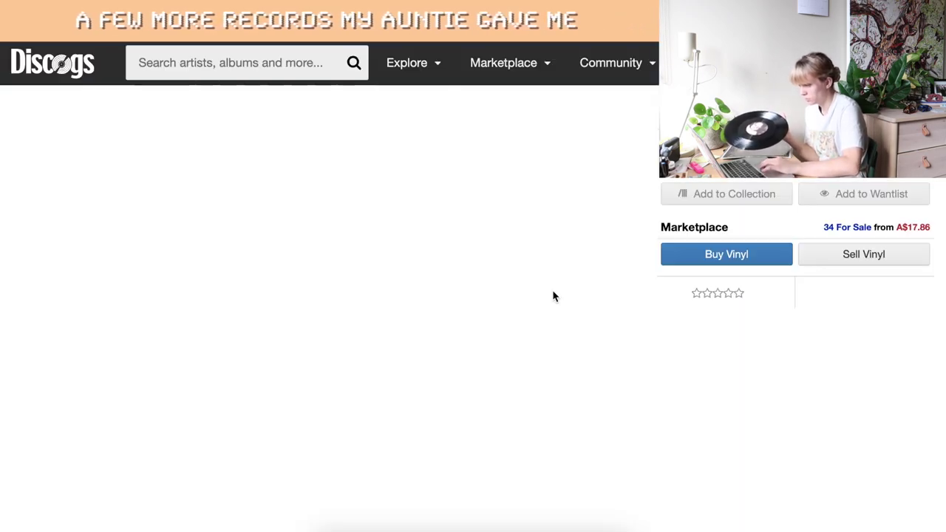
scroll(446, 324, down, 10)
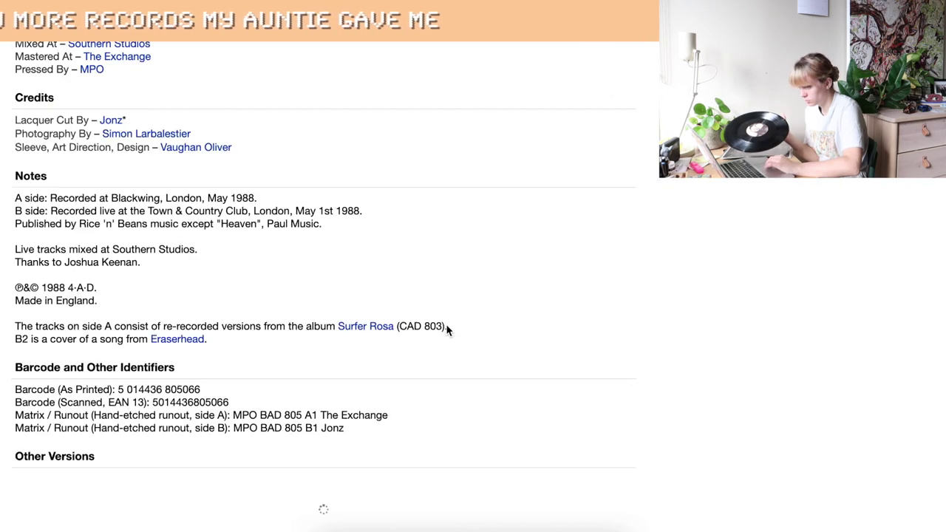
scroll(445, 325, down, 4)
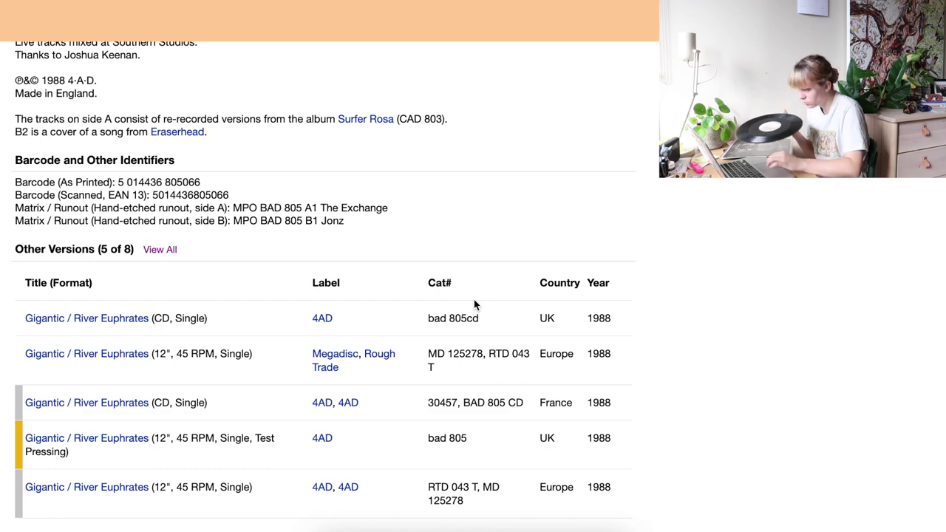
scroll(474, 299, up, 15)
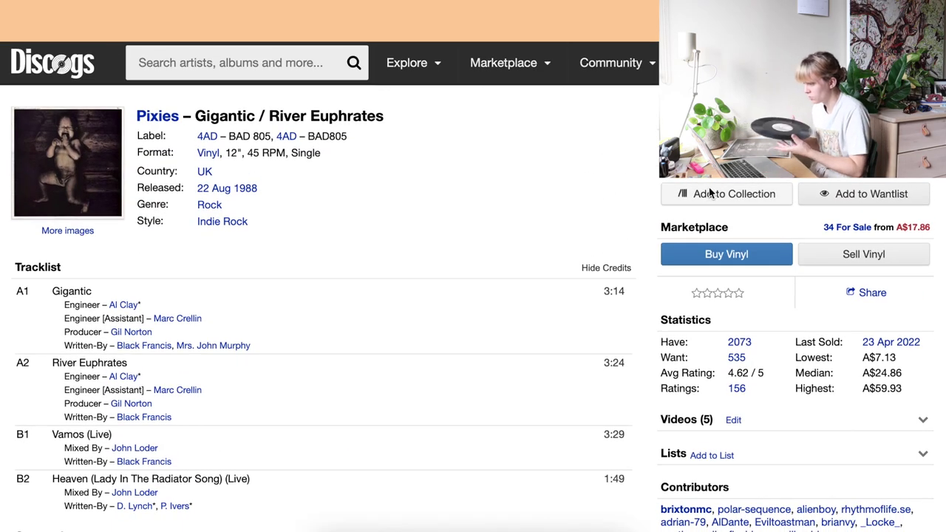
click(710, 193)
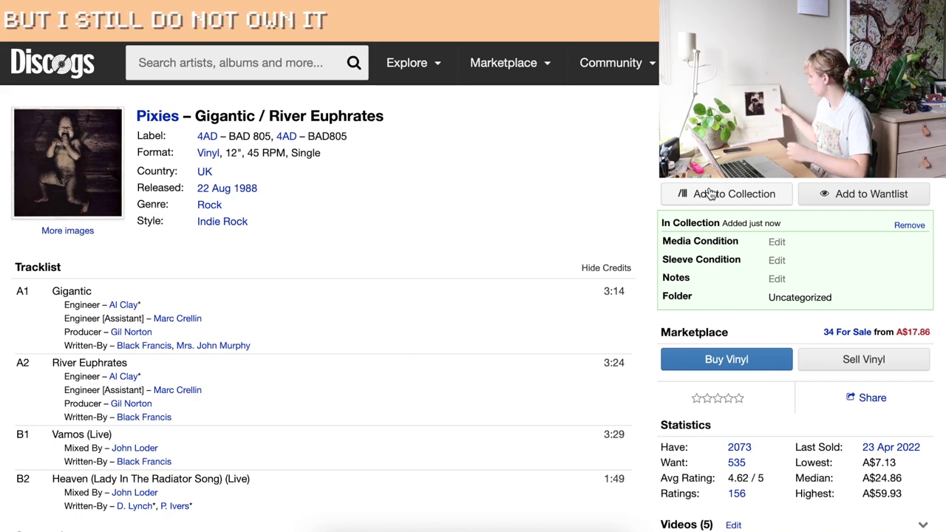
click(200, 59)
text(02)
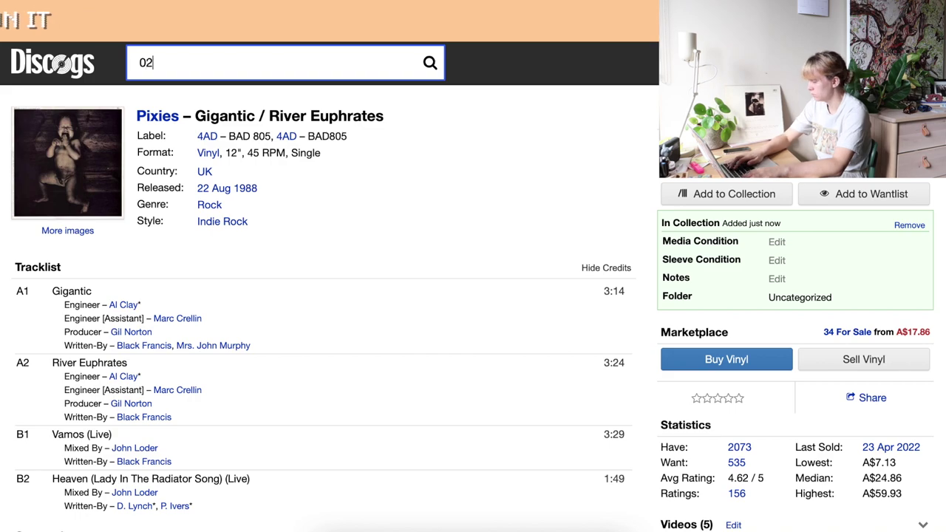
text(313)
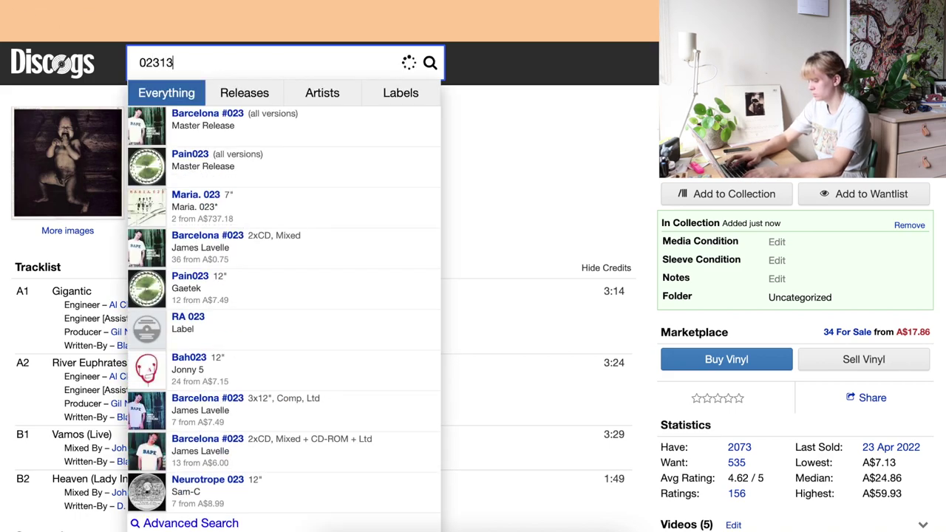
text(800)
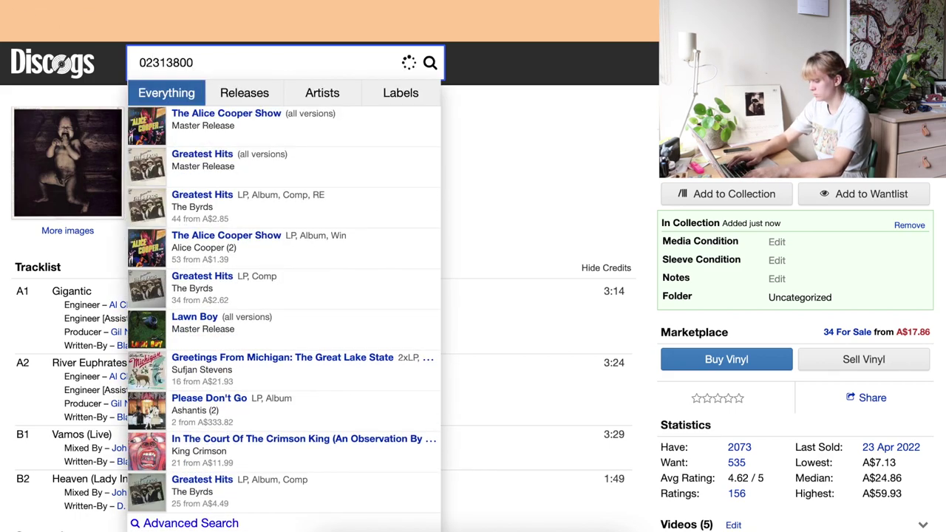
text(381)
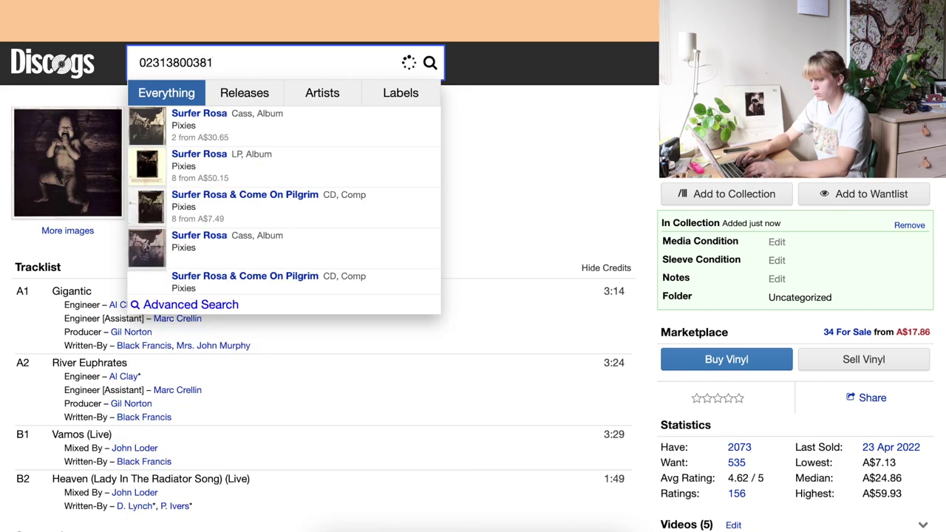
text(1)
click(285, 142)
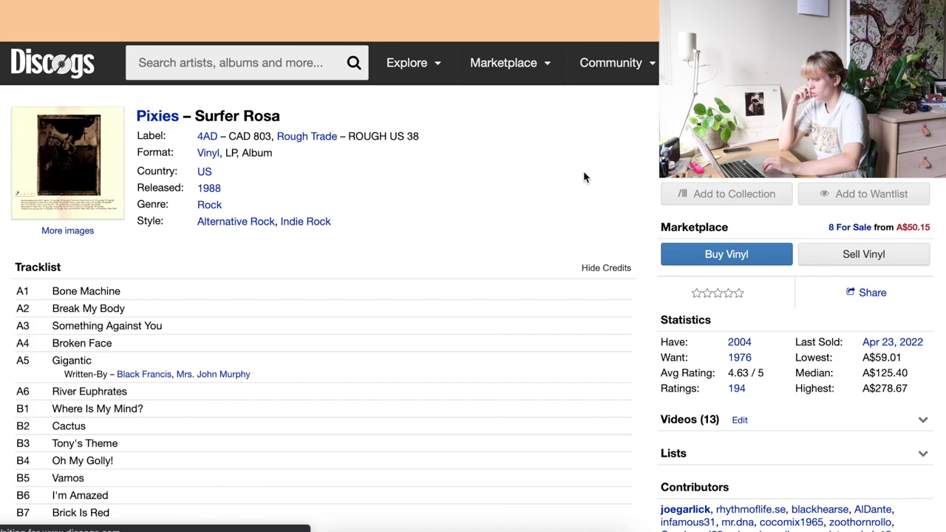
Step: Add the US Surfer Rosa LP to the collection and view its marketplace listings
click(712, 197)
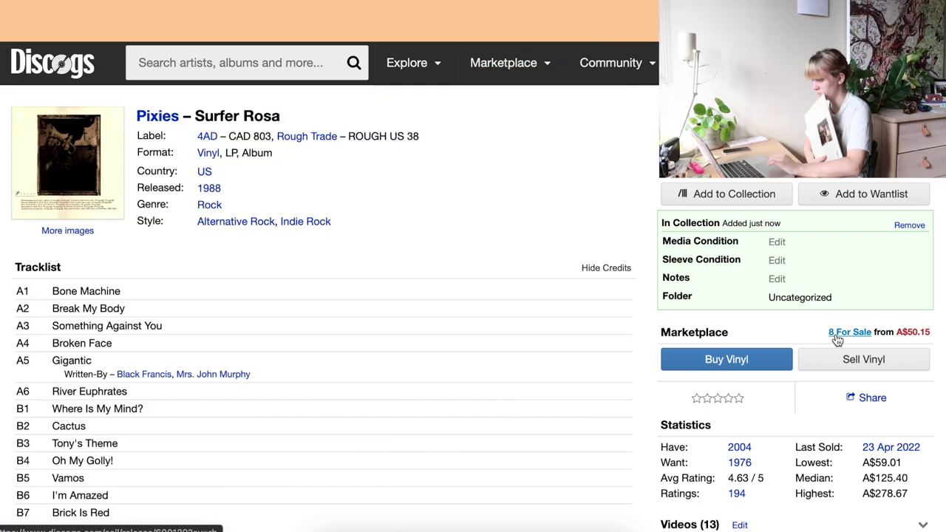
click(848, 333)
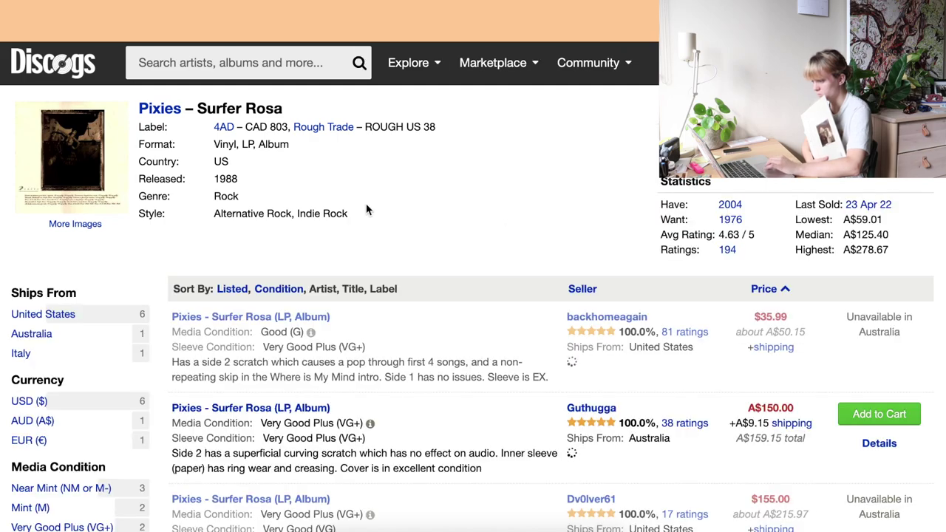
scroll(366, 207, down, 1)
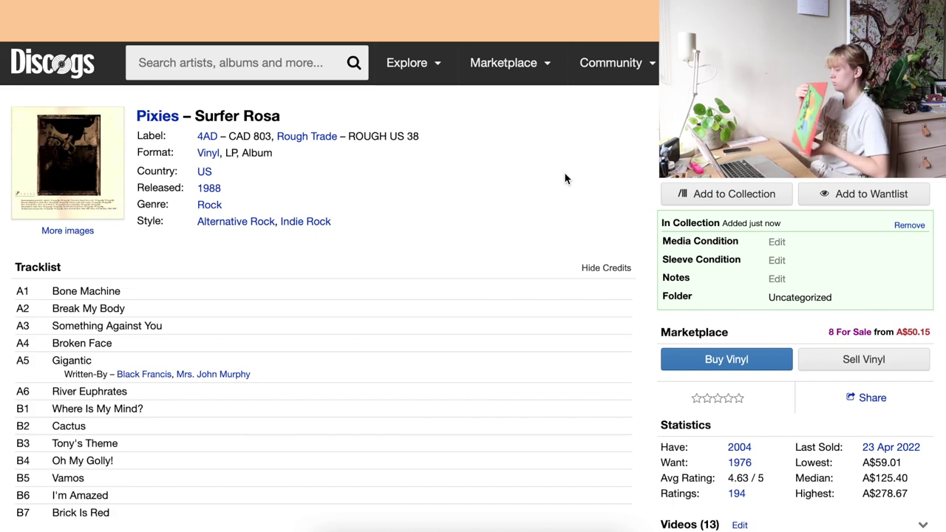
Step: Search for the catalogue number rt0001lp and open the master release of Wide Awake! by Parquet Courts
click(230, 57)
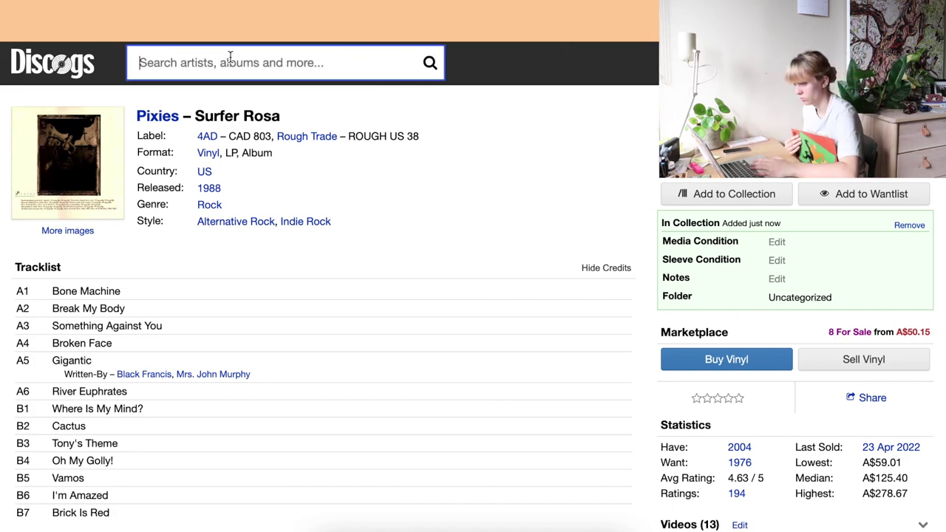
text(rt)
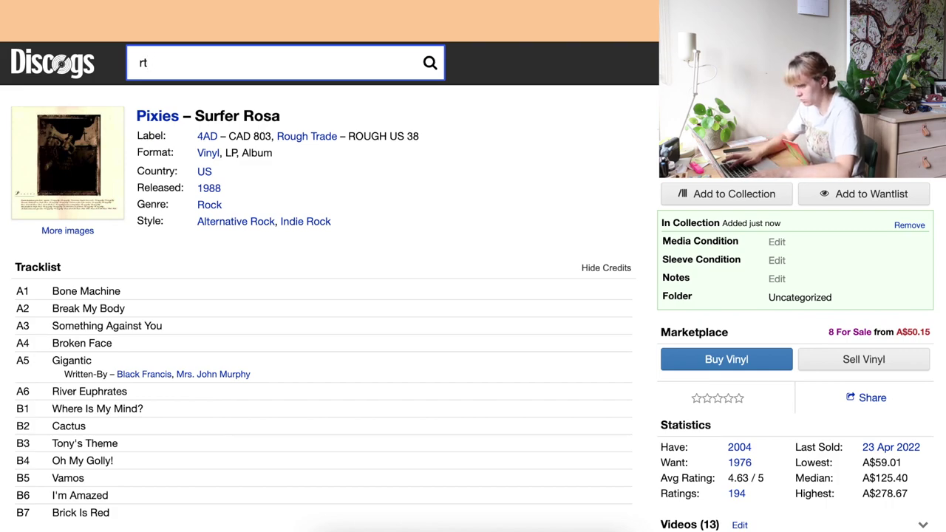
text(0001)
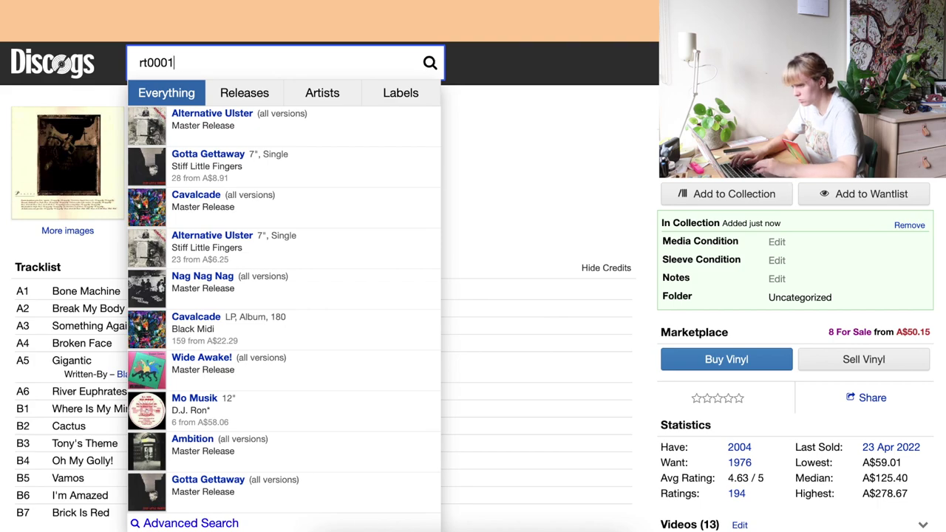
text(lp)
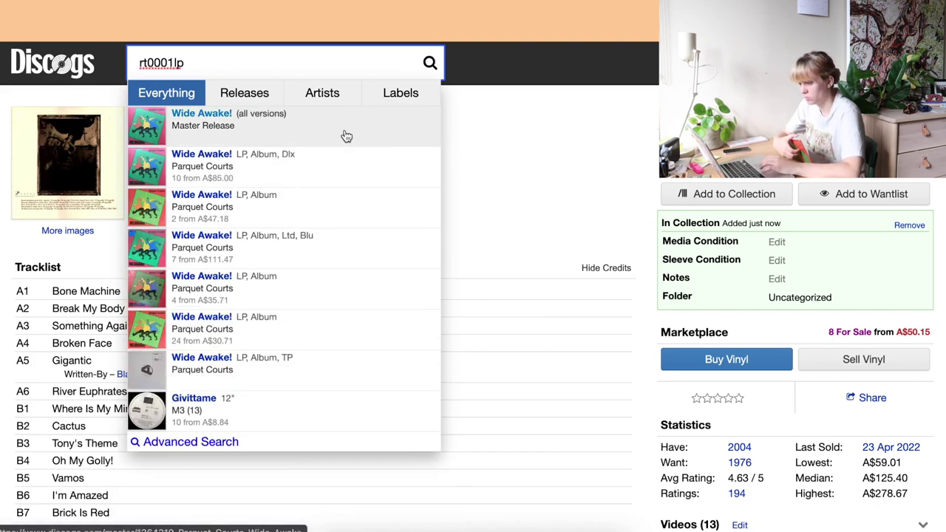
click(346, 134)
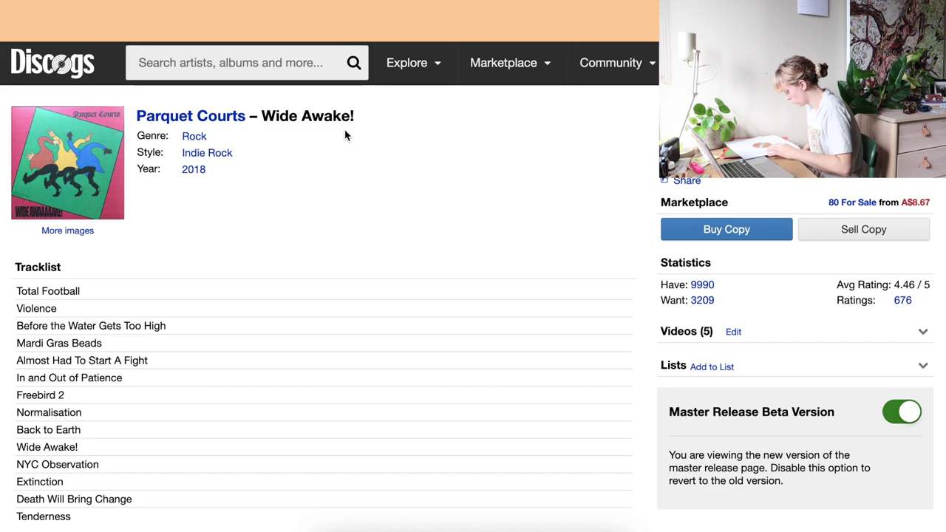
Step: Filter the versions of Wide Awake! to the LP format
scroll(344, 143, down, 10)
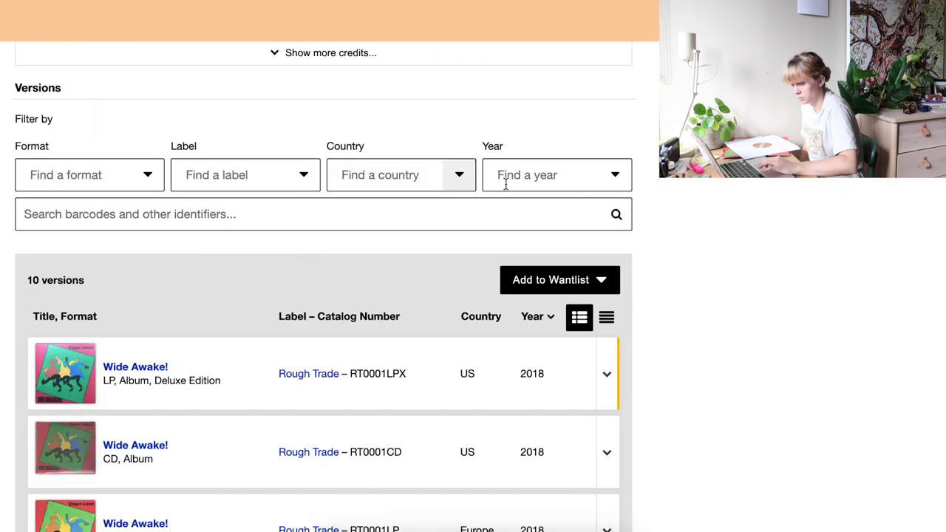
click(94, 177)
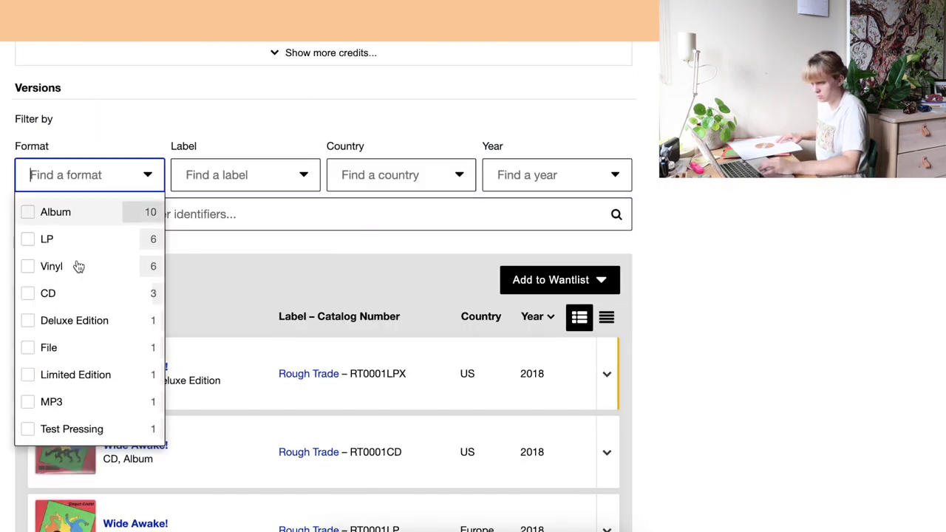
click(87, 238)
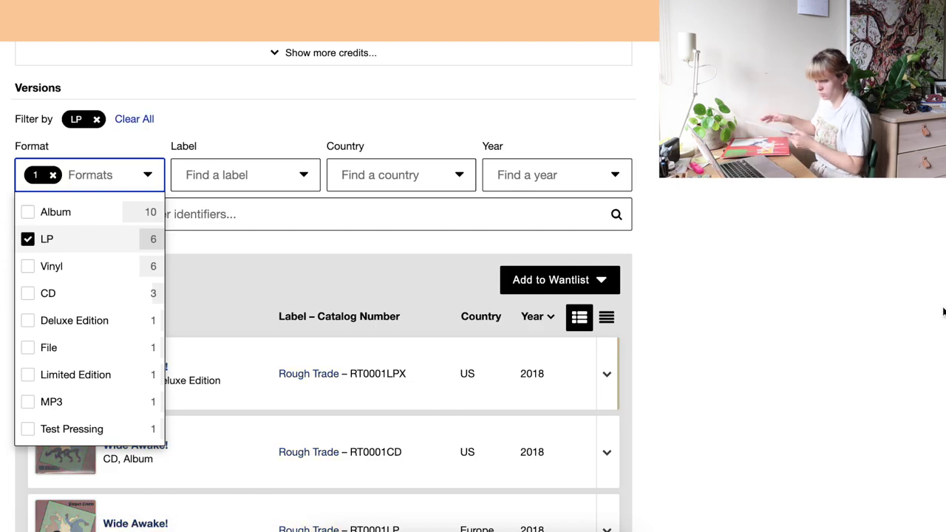
click(910, 358)
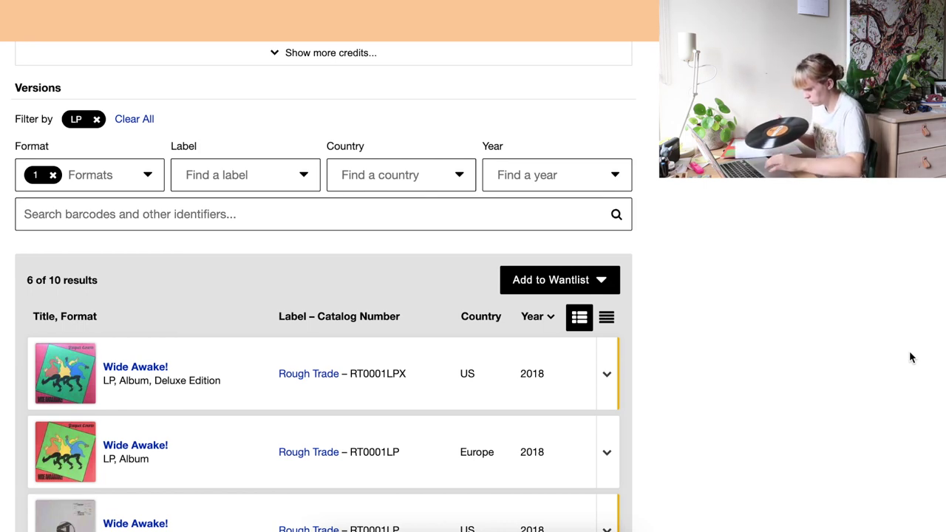
Step: Search the LP versions of Wide Awake! for the runout identifier rt radlp901
click(308, 221)
text(3)
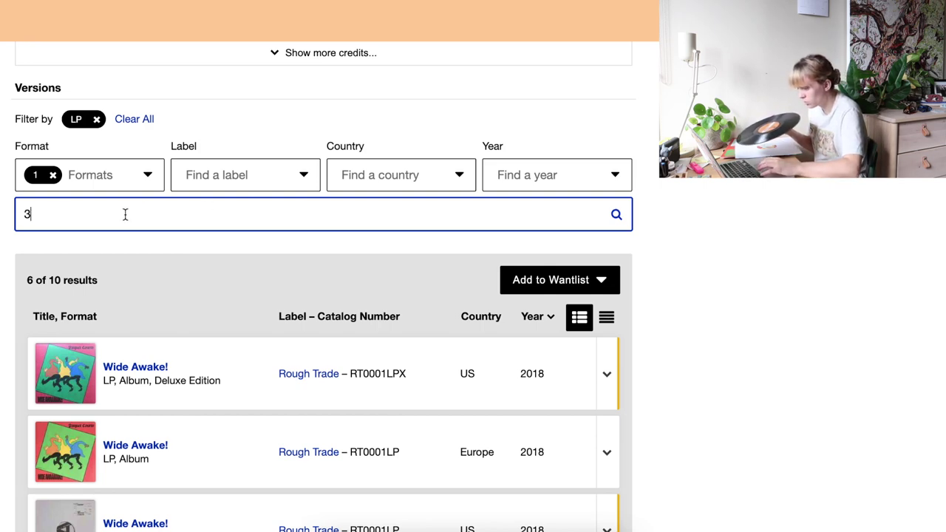
key(BackSpace)
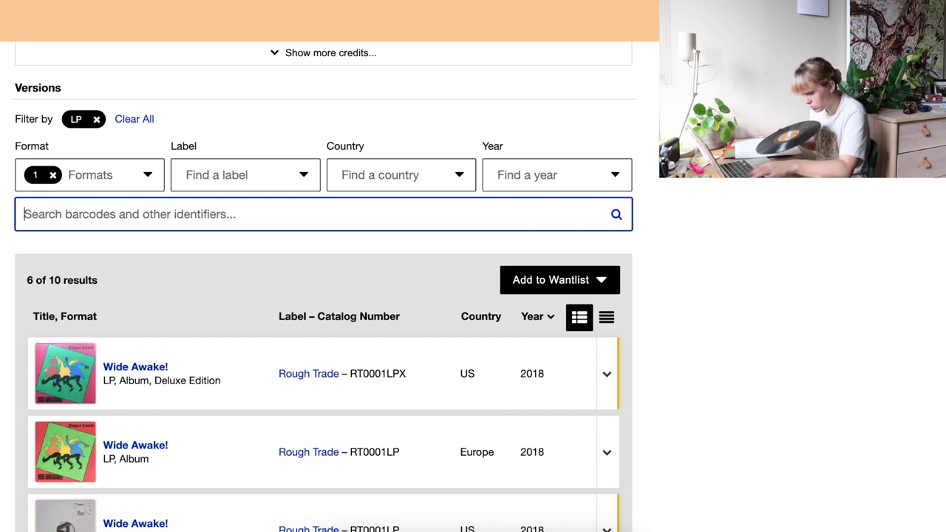
text(rt)
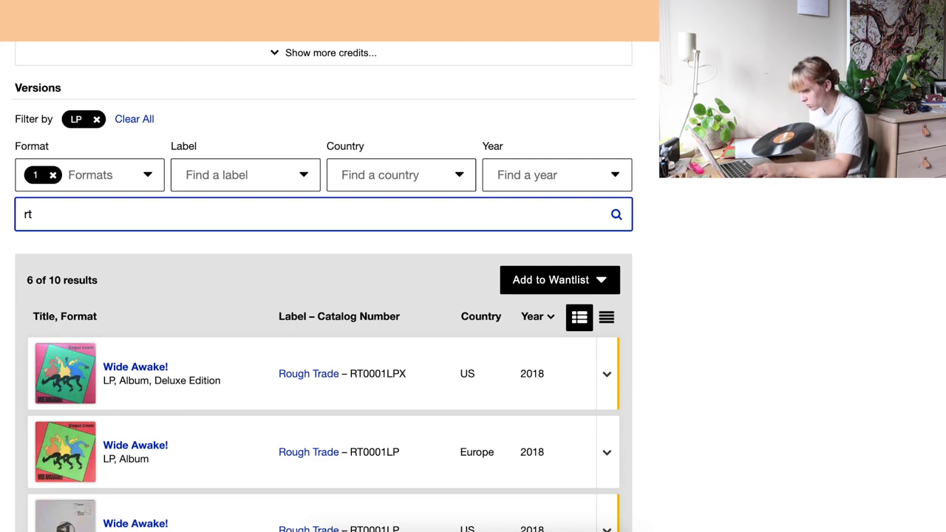
scroll(451, 366, down, 4)
scroll(451, 366, up, 5)
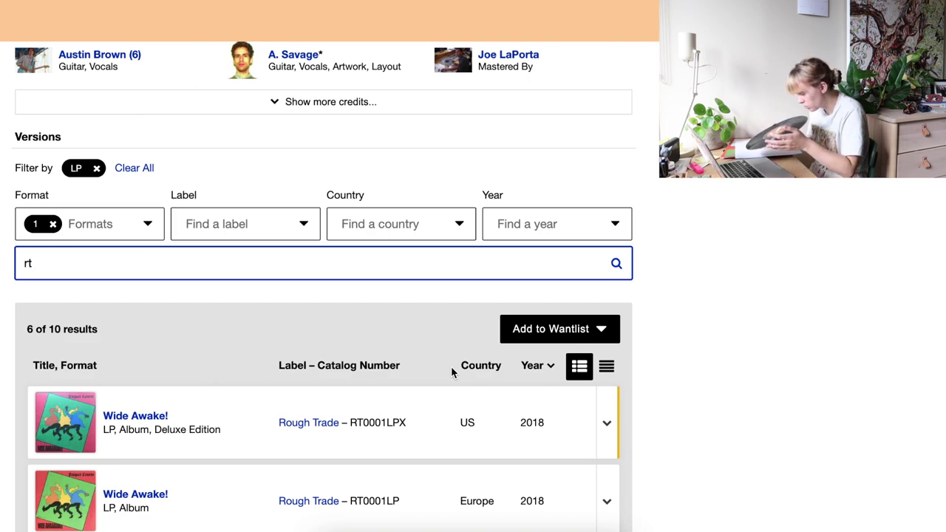
text(radlp)
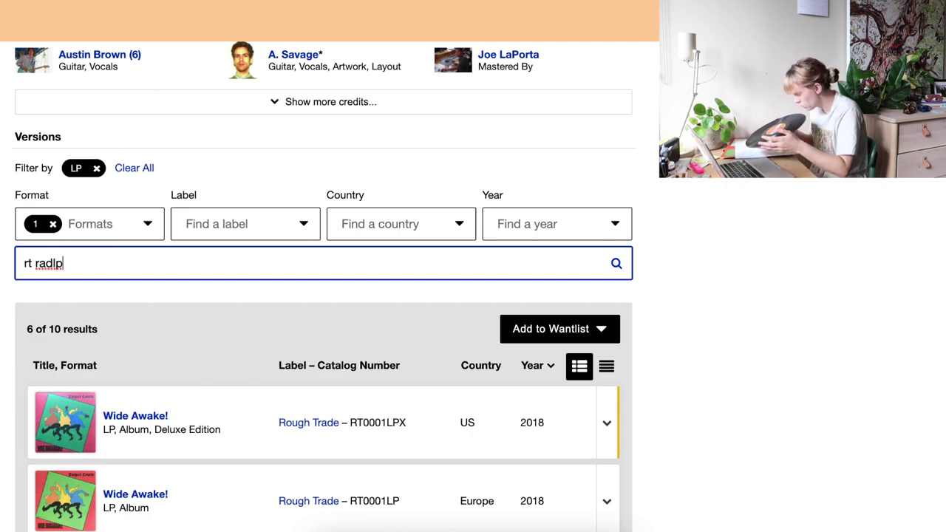
text(901)
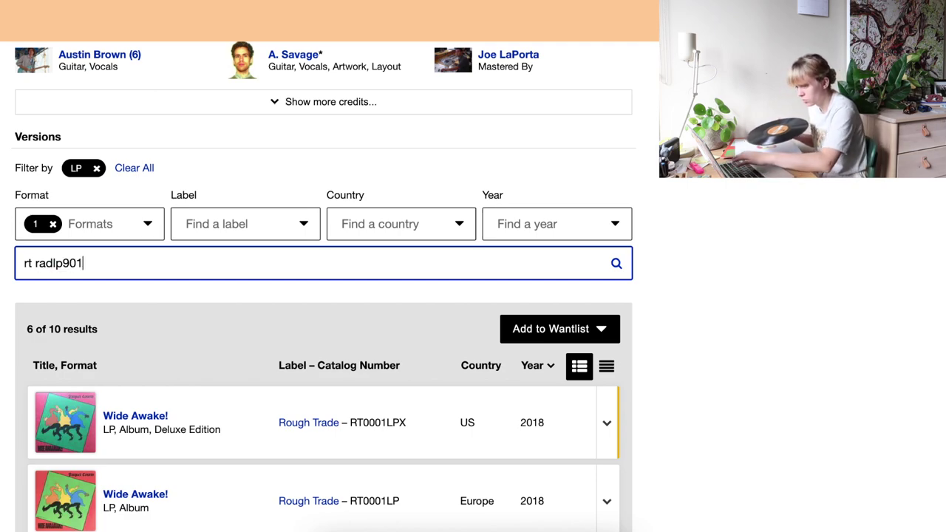
Step: Open the 2018 European LP pressing of Wide Awake! (RT0001LP) and add it to the collection
scroll(848, 322, down, 2)
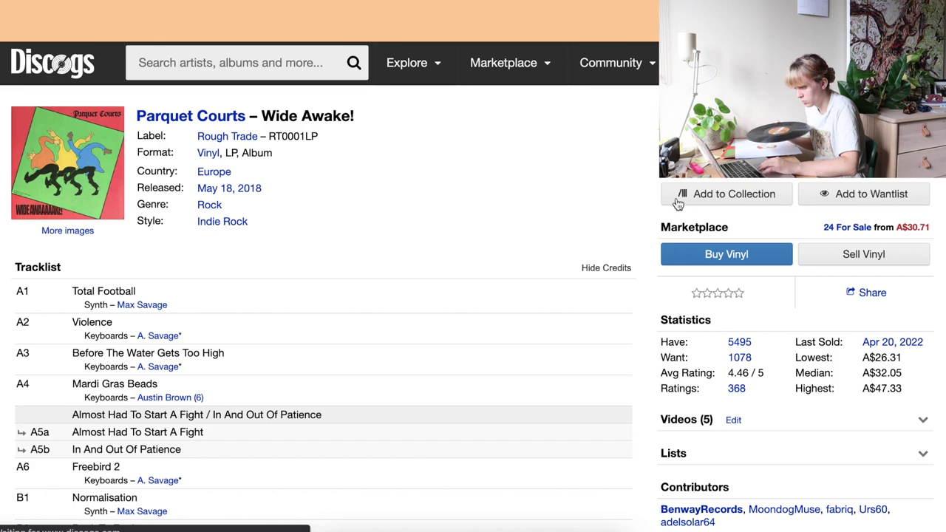
click(723, 194)
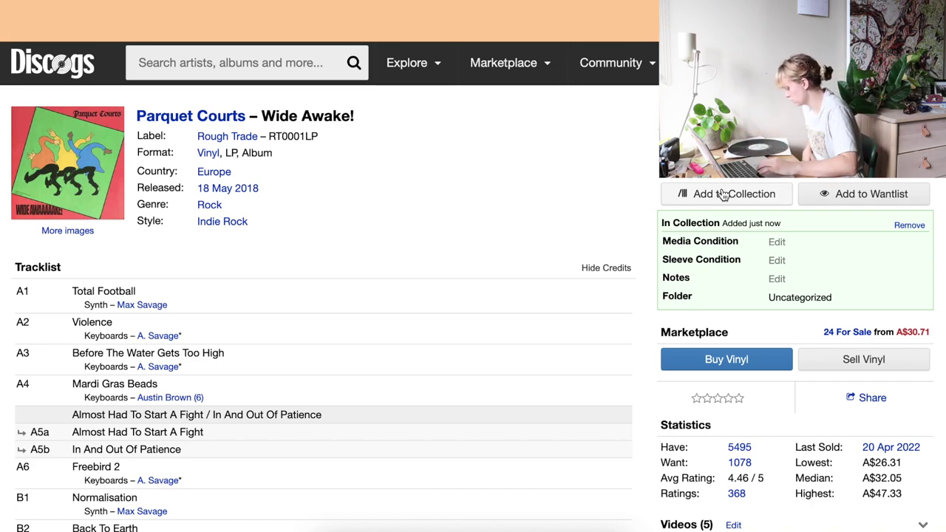
Step: Search for the matrix number smx-56703 and open the 1980 Australian LP repress of Zenyatta Mondatta by The Police
click(266, 65)
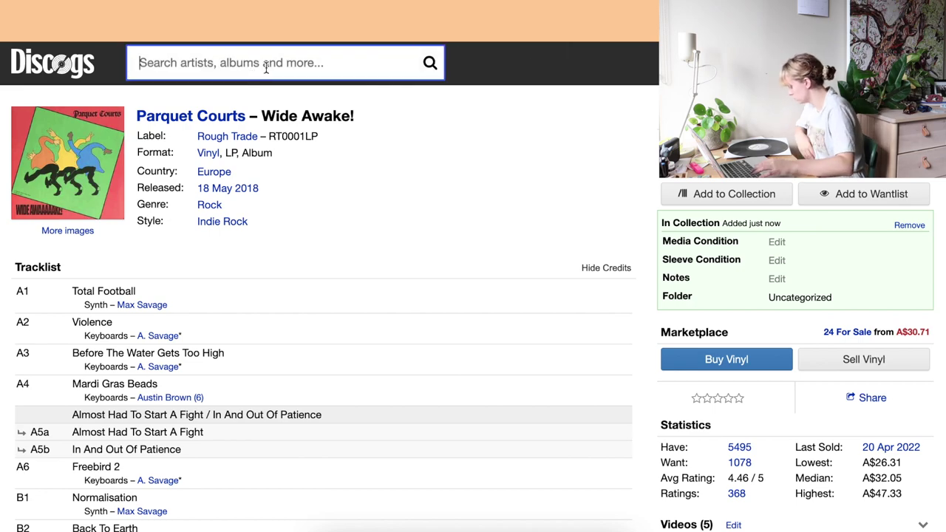
text(smx)
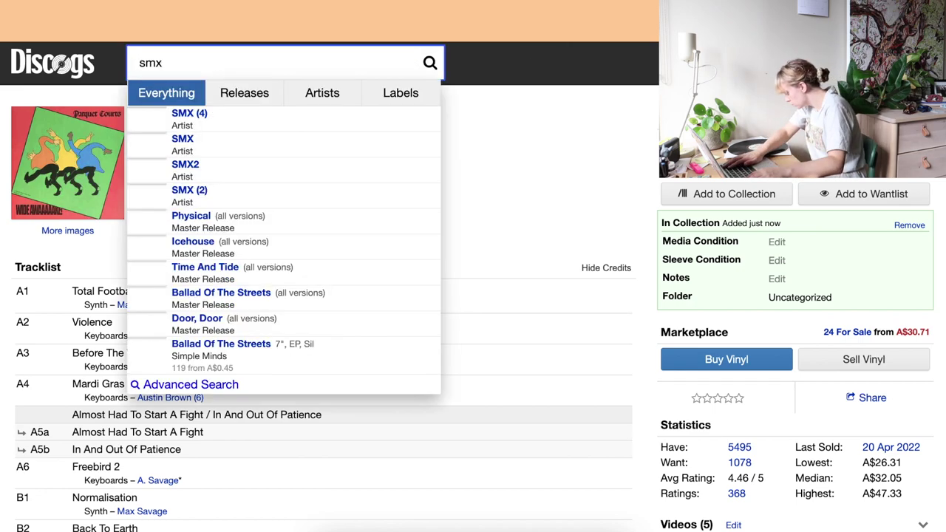
text(-56703)
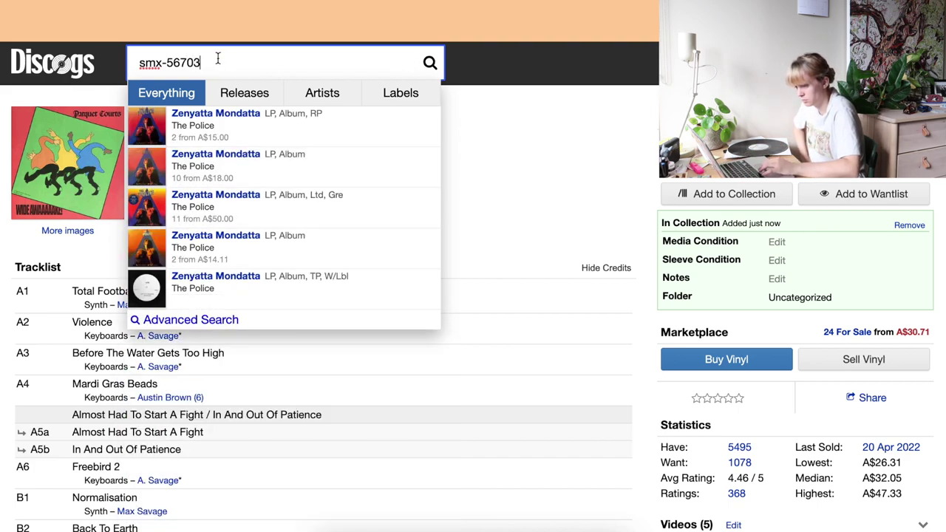
click(350, 131)
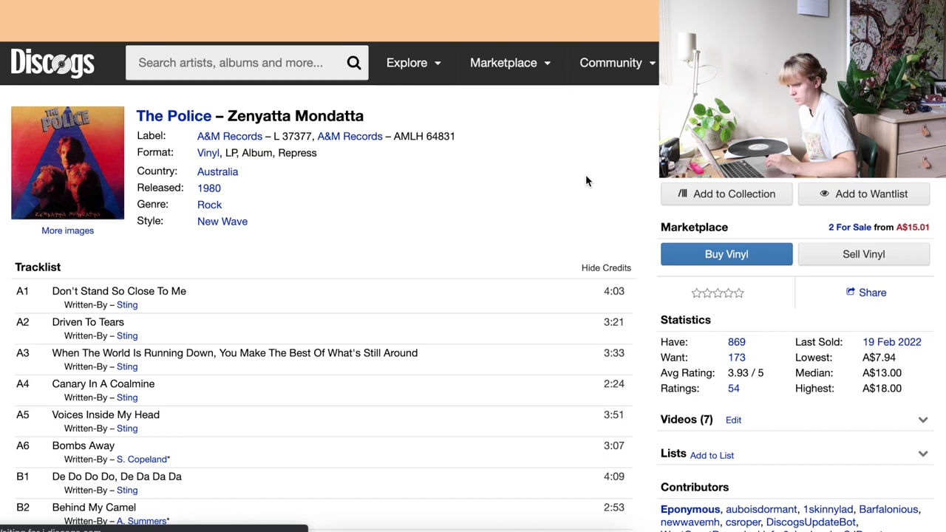
Step: Open the master release of Zenyatta Mondatta and search its versions for the identifier smx-56703
scroll(586, 180, down, 10)
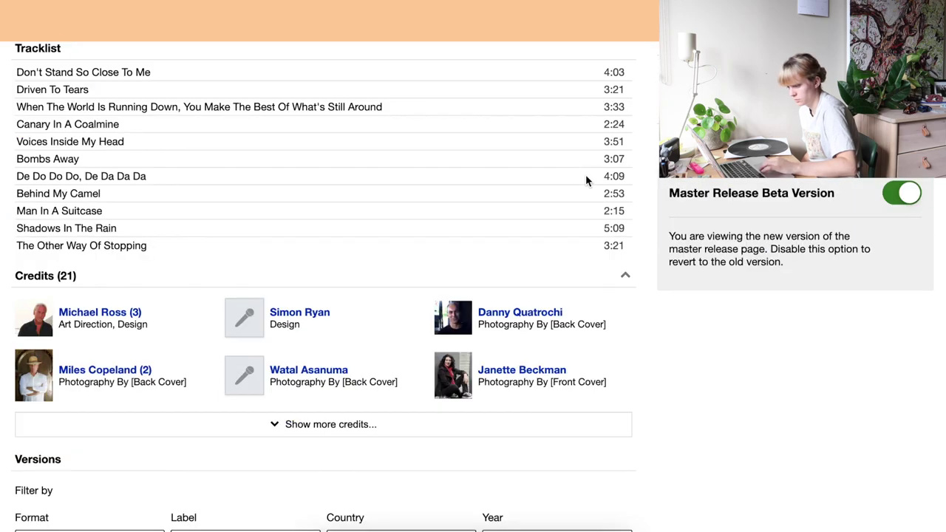
scroll(309, 175, up, 15)
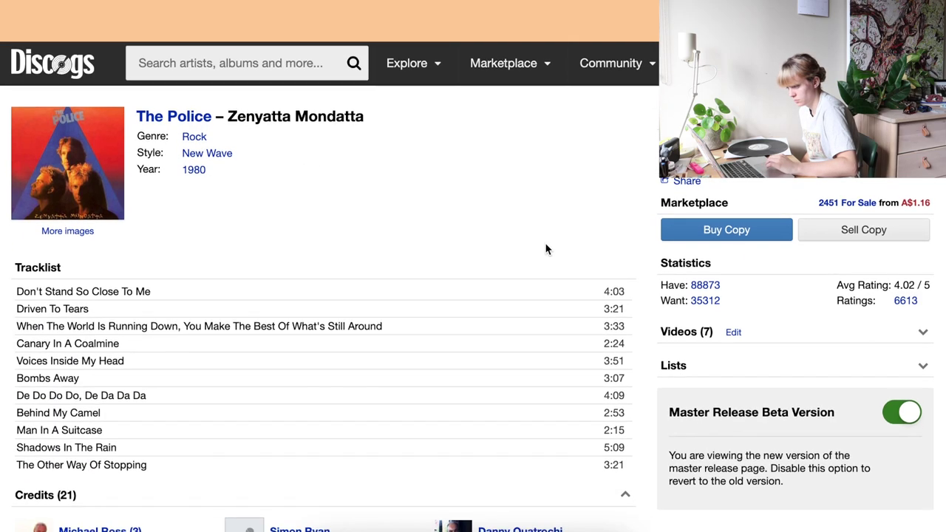
scroll(546, 250, down, 3)
scroll(546, 249, down, 8)
scroll(323, 197, up, 4)
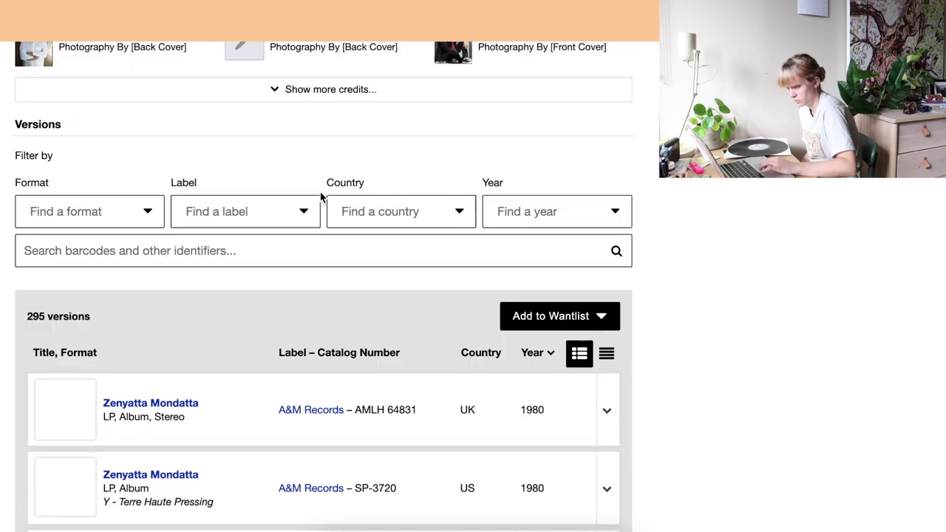
click(117, 258)
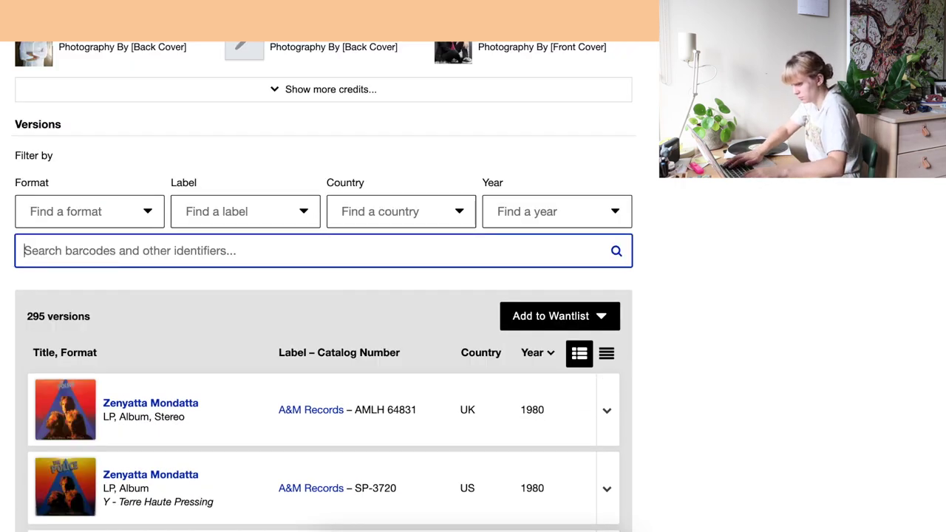
text(smx-)
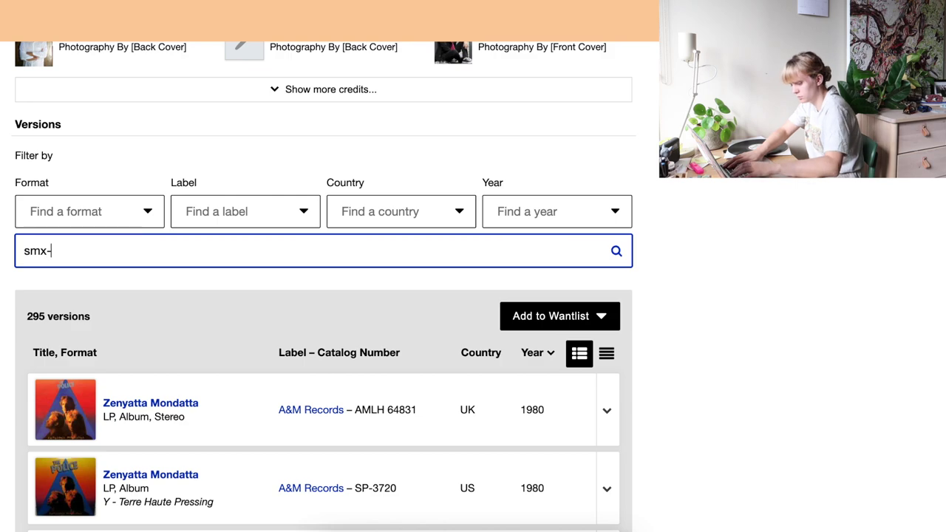
text(567)
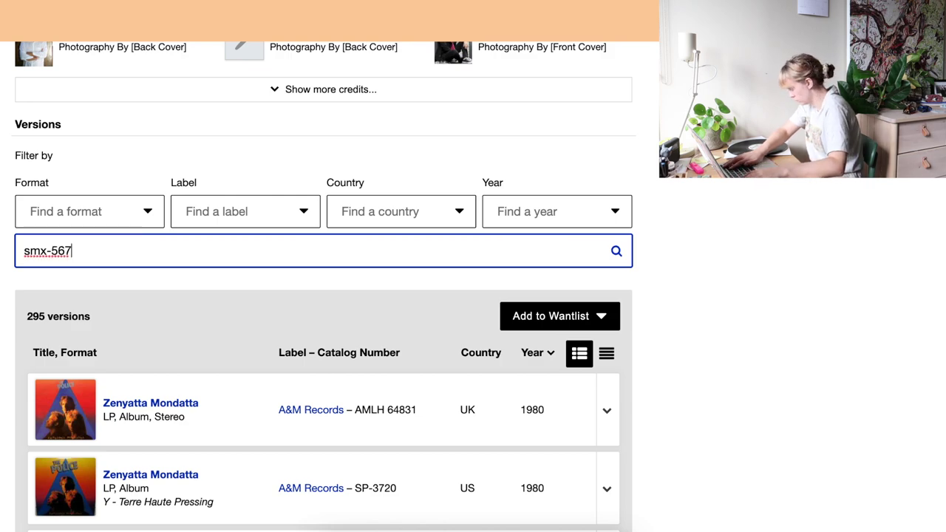
text(0)
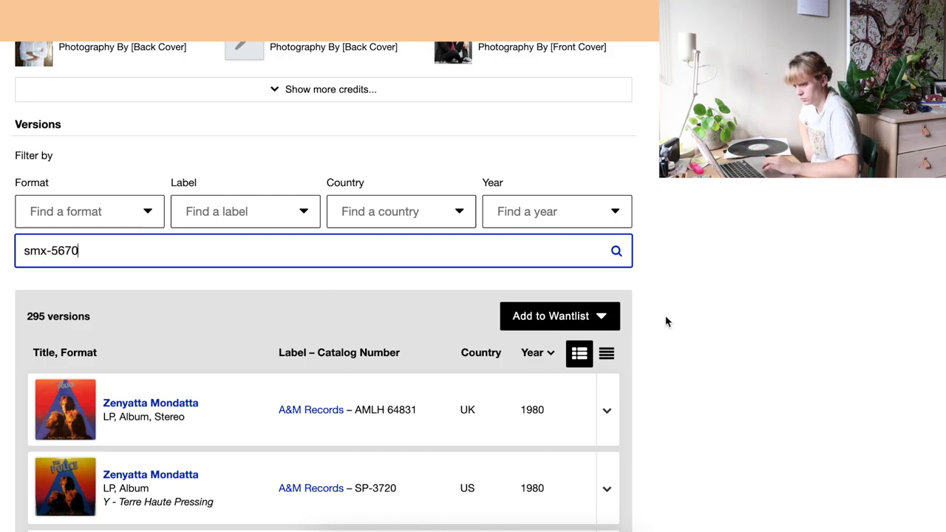
text(3)
key(Return)
scroll(716, 289, down, 5)
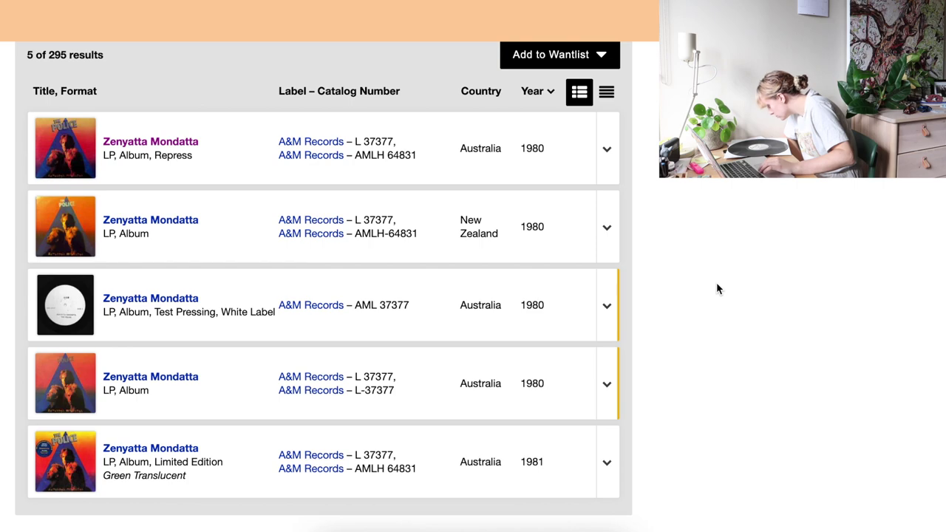
Step: Narrow the Zenyatta Mondatta version search to the runout smx-56703 p2b
scroll(406, 64, up, 1)
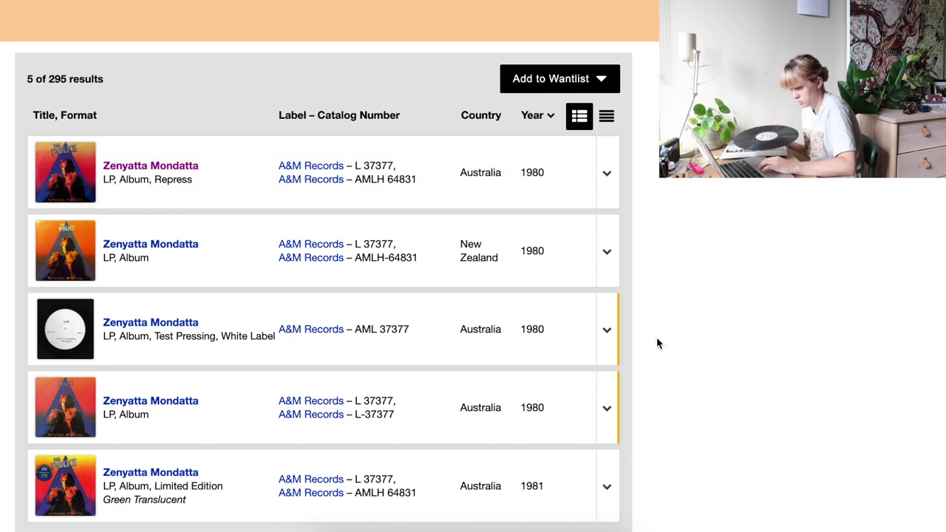
right_click(174, 167)
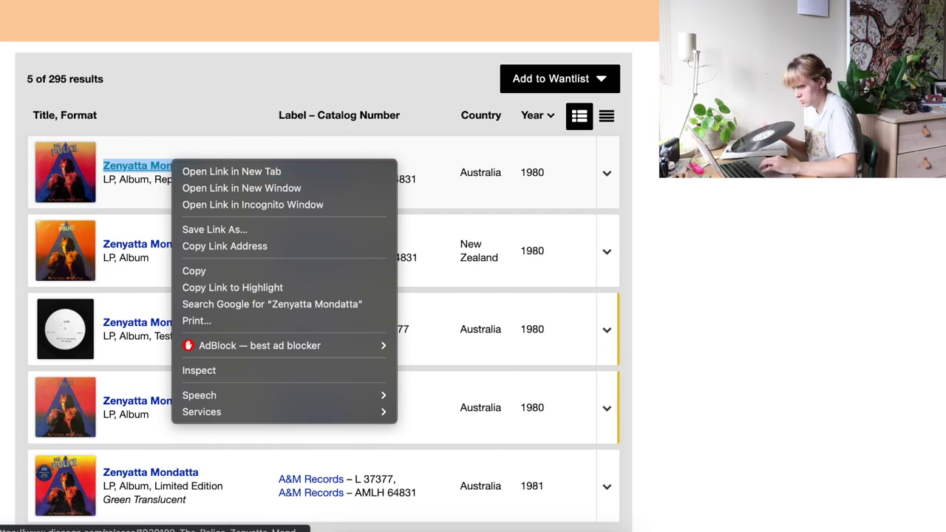
click(32, 117)
scroll(23, 121, up, 2)
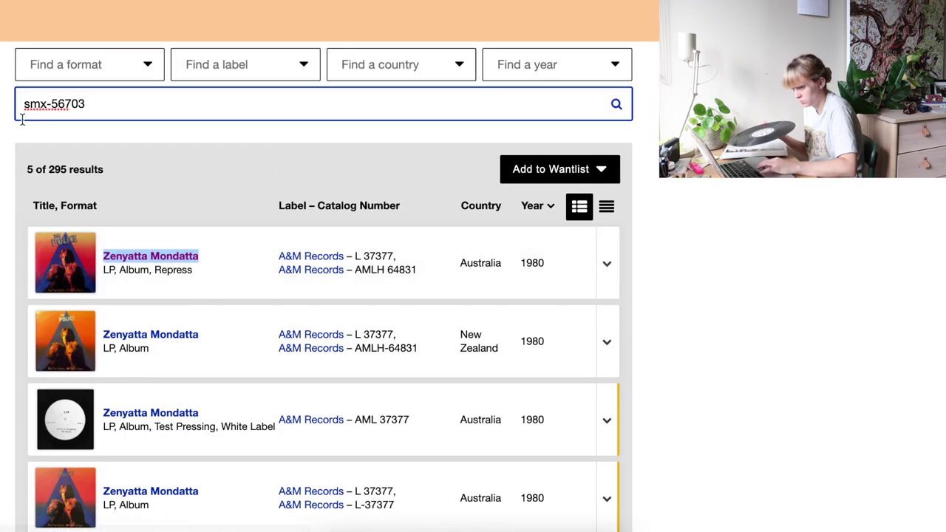
click(136, 98)
text(p2b)
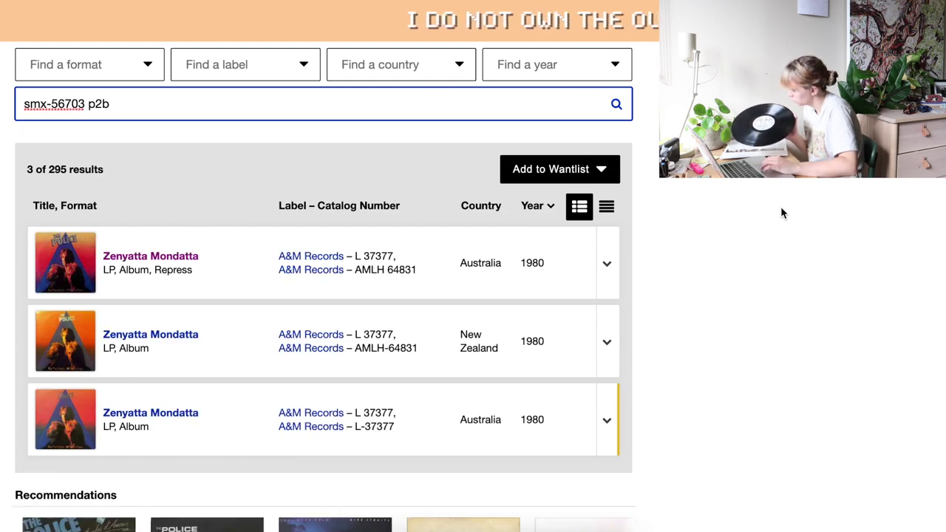
Step: Open the 1980 Australian repress and the 1980 Australian LP (L-37377) of Zenyatta Mondatta in separate new tabs
right_click(130, 255)
click(153, 261)
right_click(155, 414)
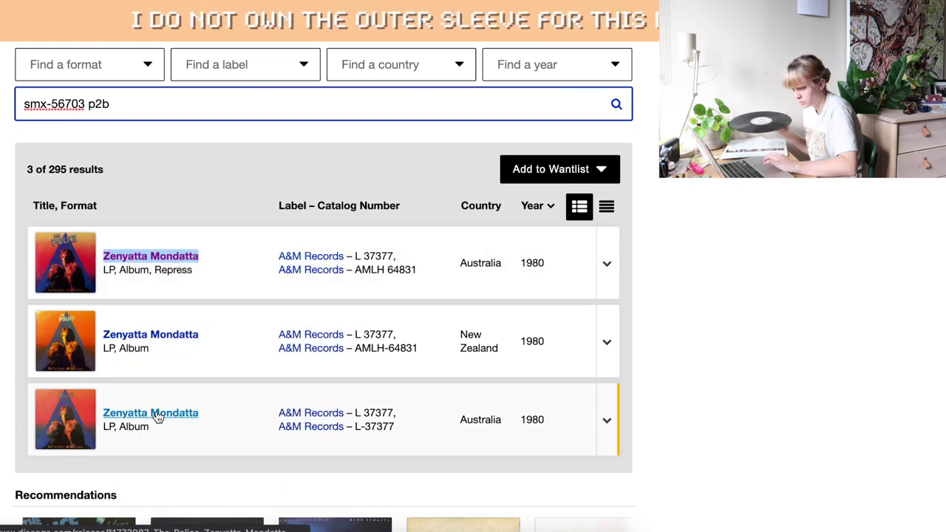
click(205, 283)
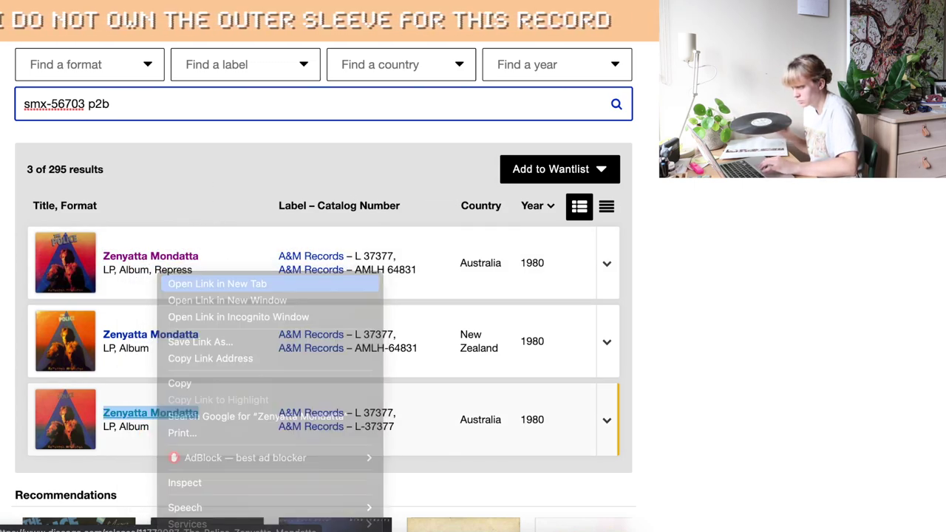
Step: Compare the matrix and runout variants listed for the two 1980 Australian pressings of Zenyatta Mondatta
key(ctrl+Tab)
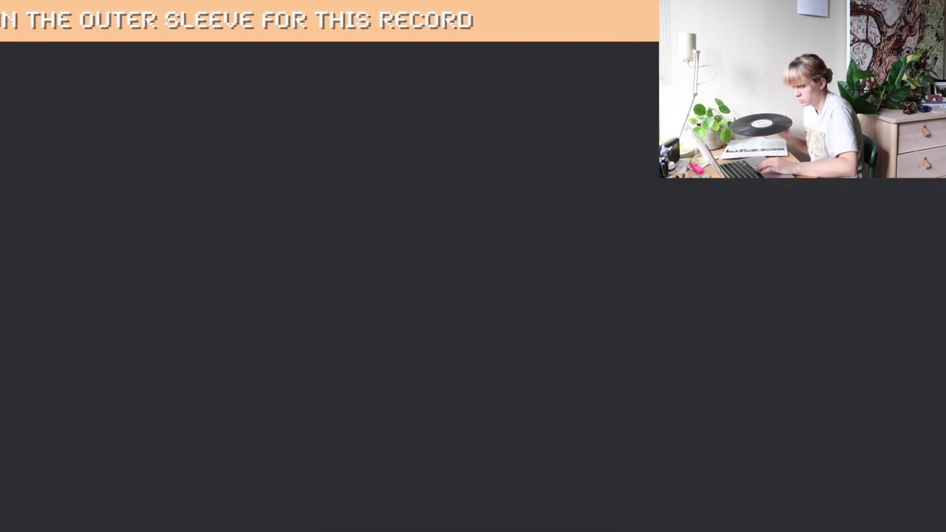
key(ctrl+Tab)
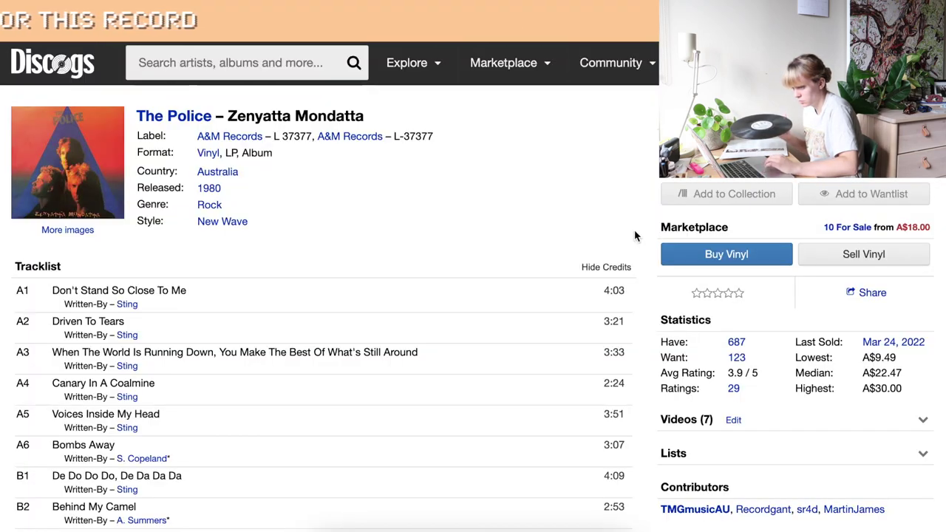
scroll(635, 236, down, 6)
scroll(634, 236, down, 4)
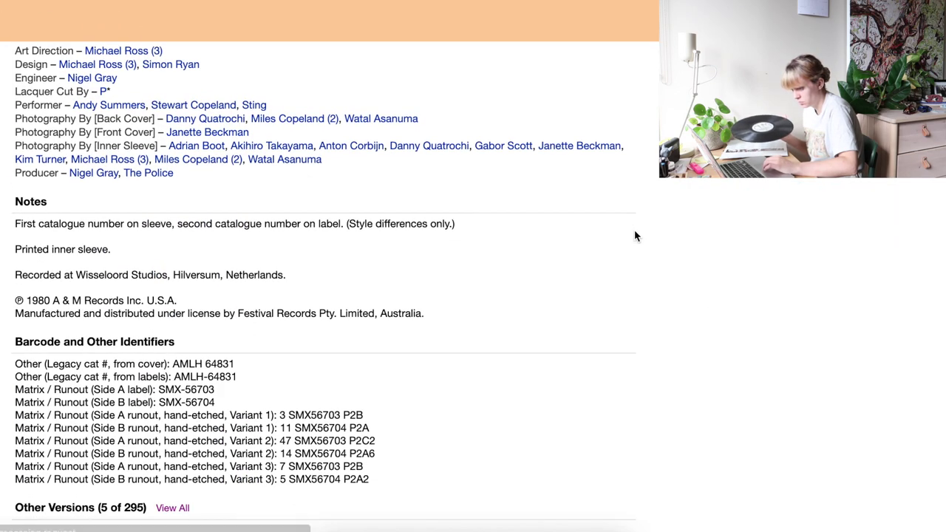
scroll(634, 236, down, 1)
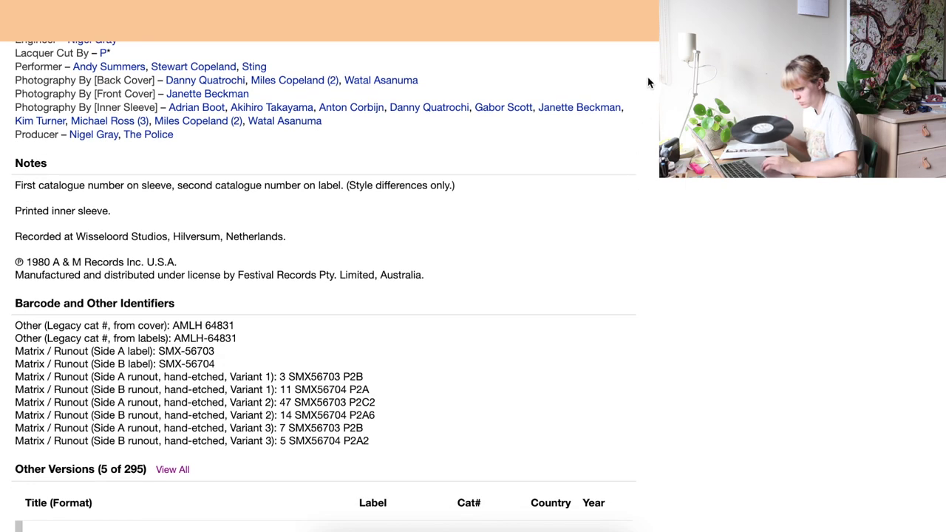
key(Home)
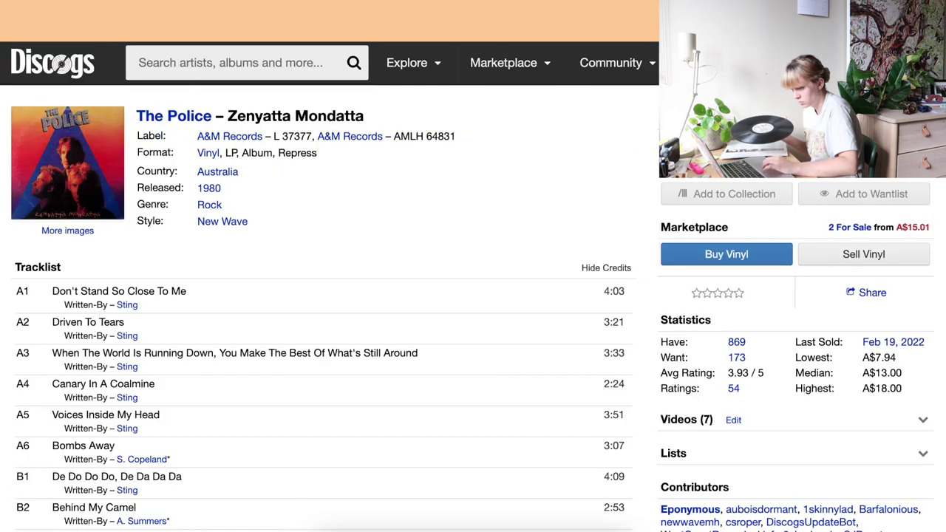
scroll(613, 324, down, 15)
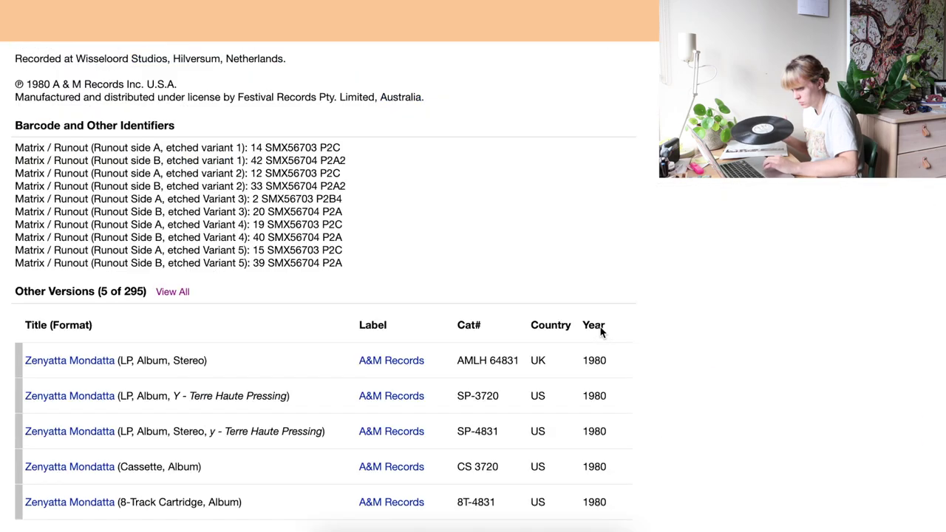
scroll(559, 195, up, 5)
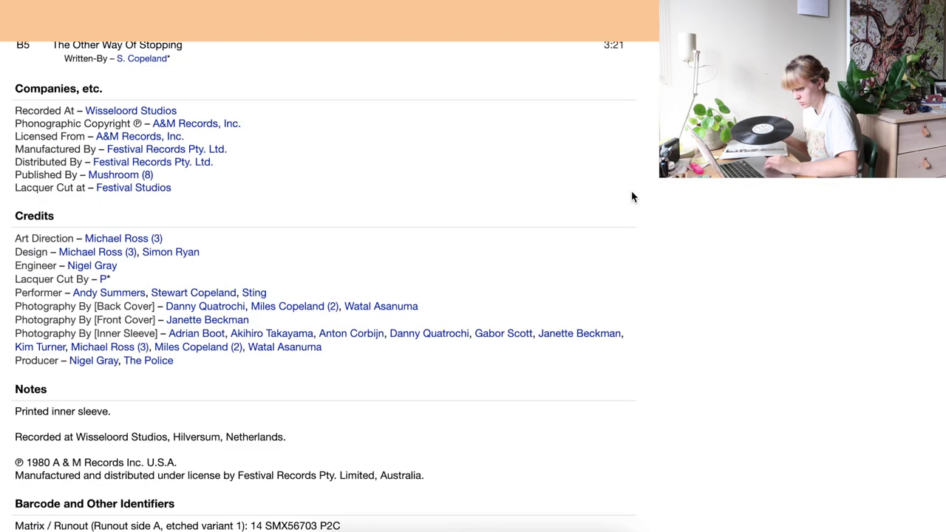
scroll(632, 196, down, 4)
scroll(633, 197, up, 2)
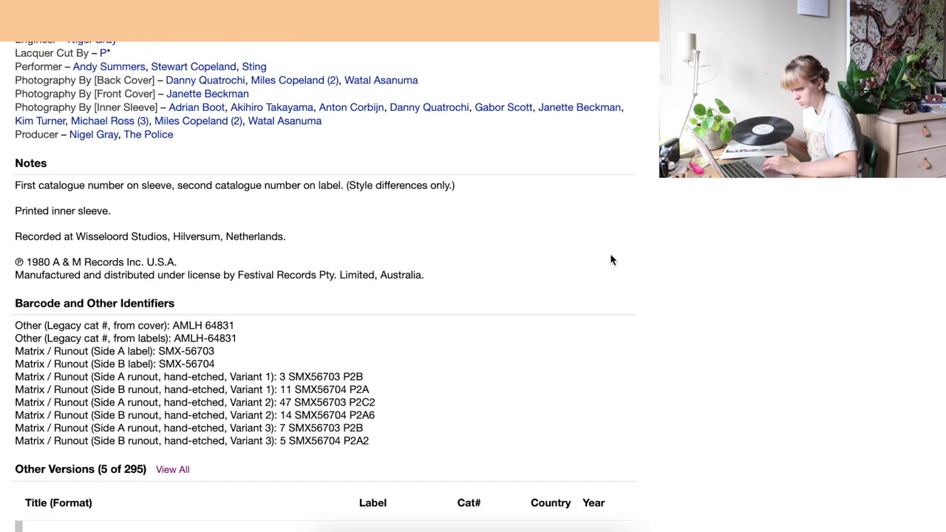
scroll(611, 258, down, 2)
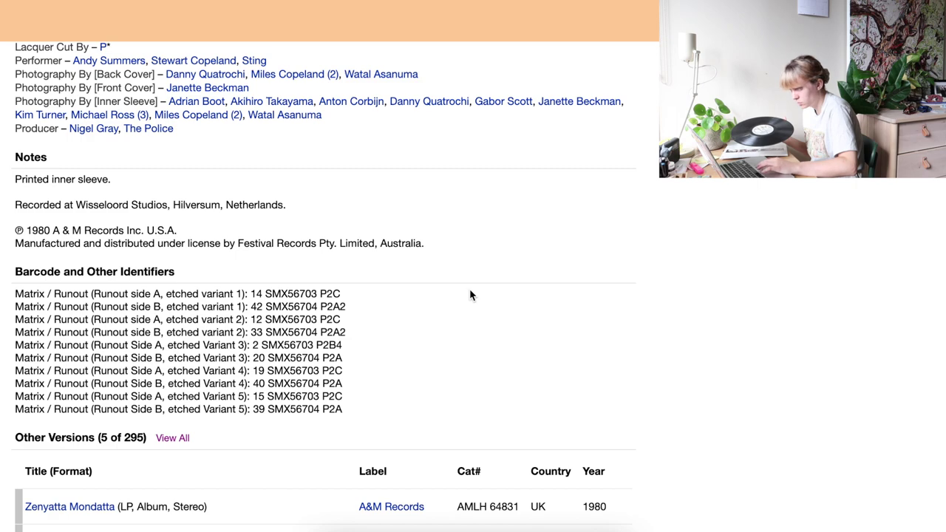
Step: Check the matrix and runout variants of the 1980 Australian repress of Zenyatta Mondatta for the side B suffix P2A
key(super+Up)
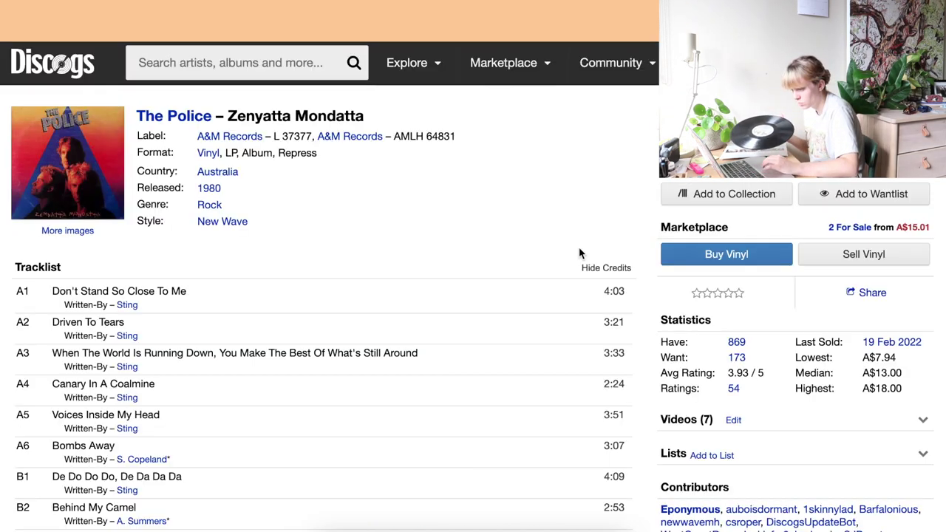
scroll(498, 333, down, 20)
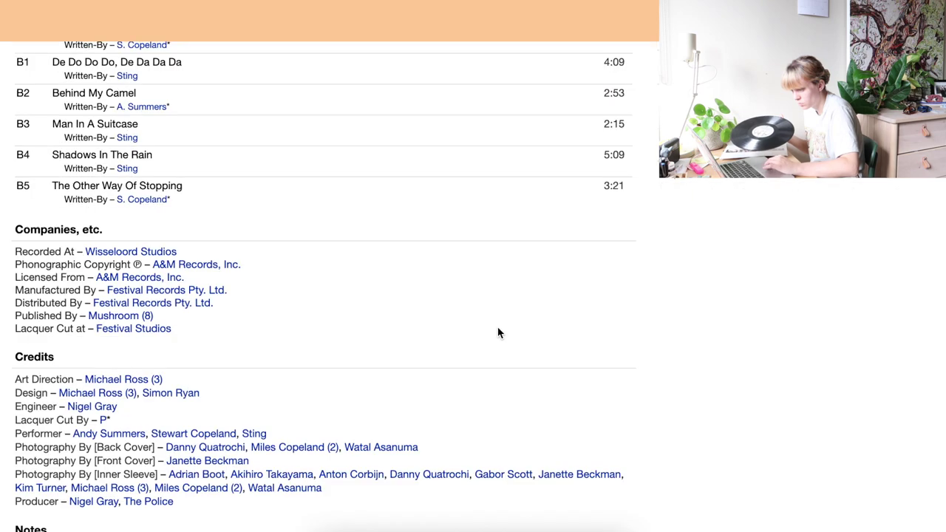
scroll(498, 333, up, 3)
scroll(365, 248, up, 1)
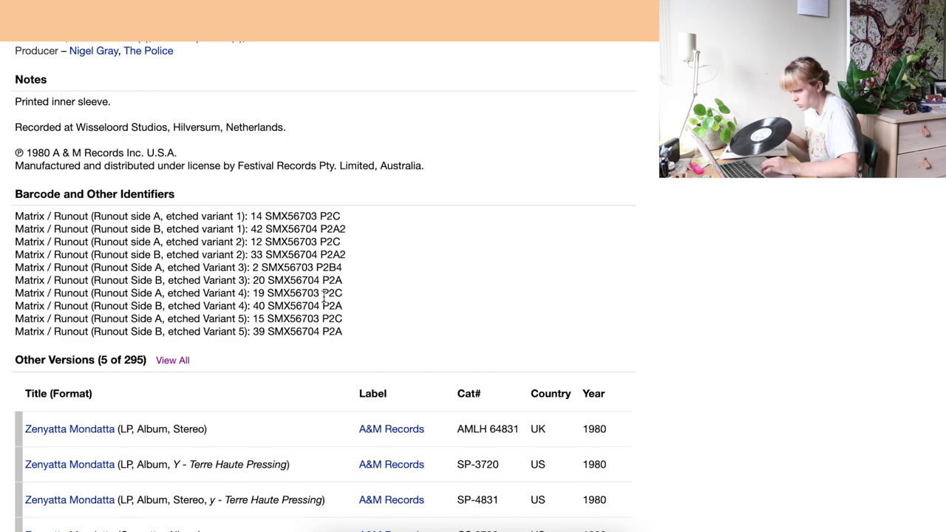
drag(323, 306, 352, 309)
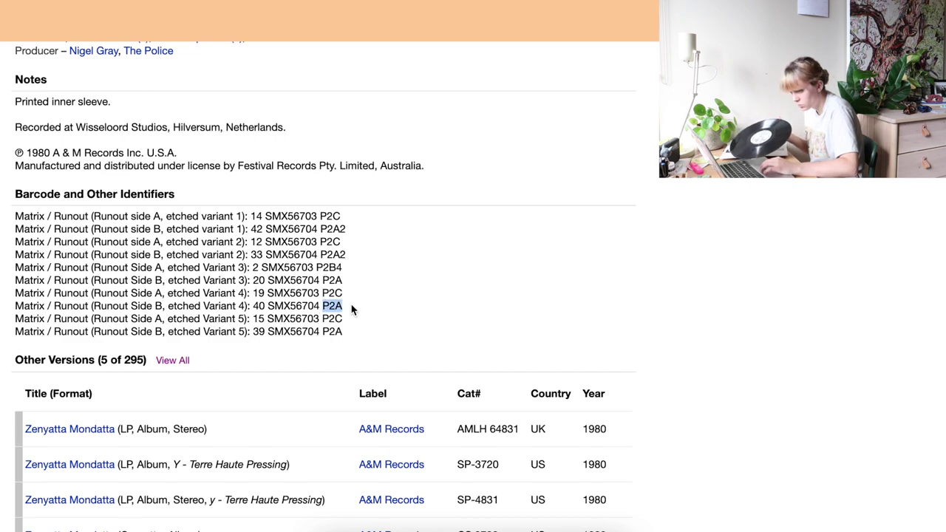
Step: Add the 1980 Australian LP of Zenyatta Mondatta with catalogue number L-37377 to the collection
scroll(545, 215, up, 2)
scroll(545, 212, up, 15)
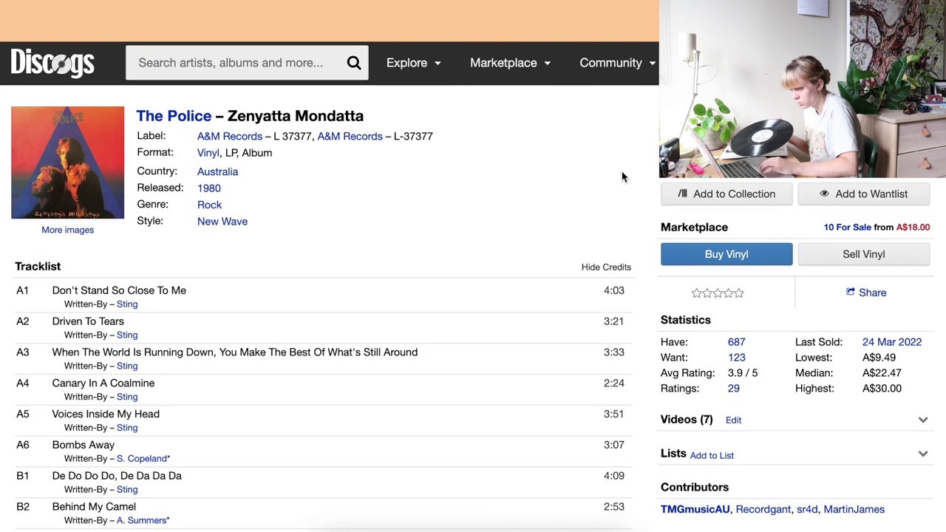
click(708, 199)
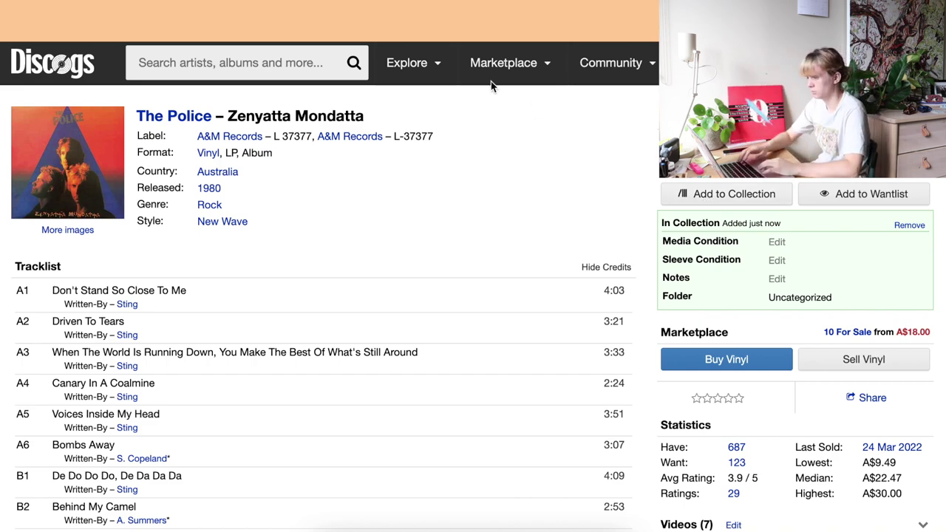
click(289, 59)
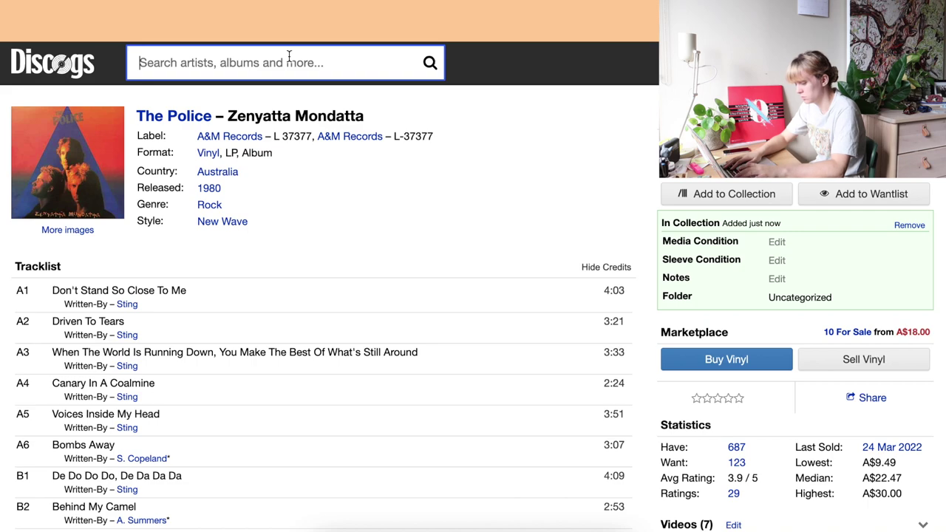
text(7)
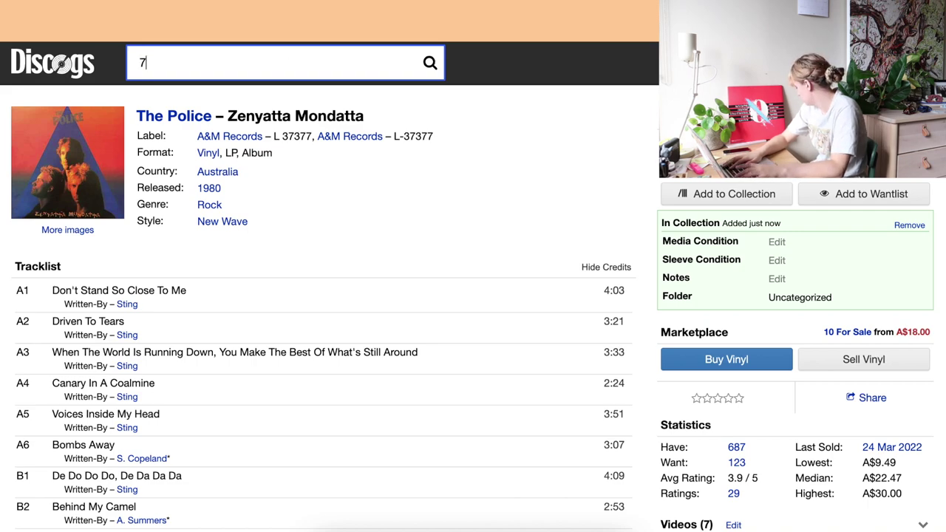
text(44861)
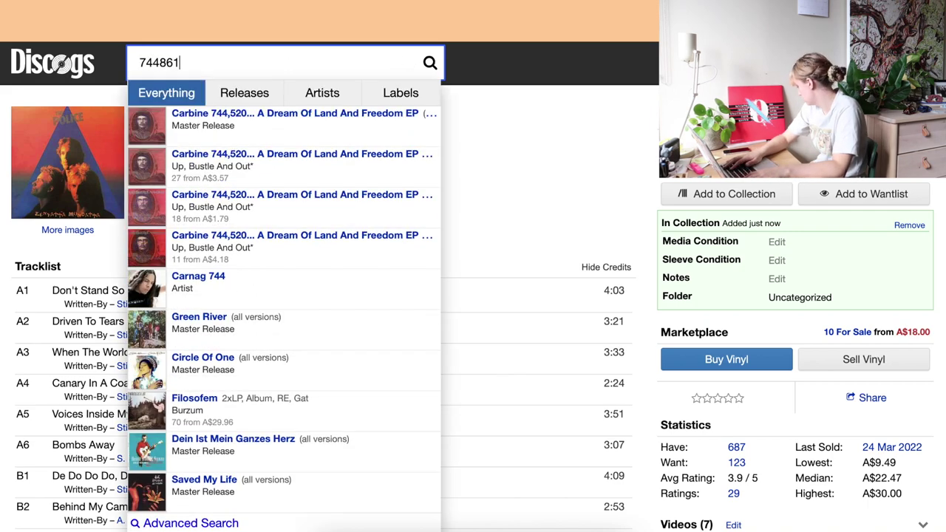
text(10)
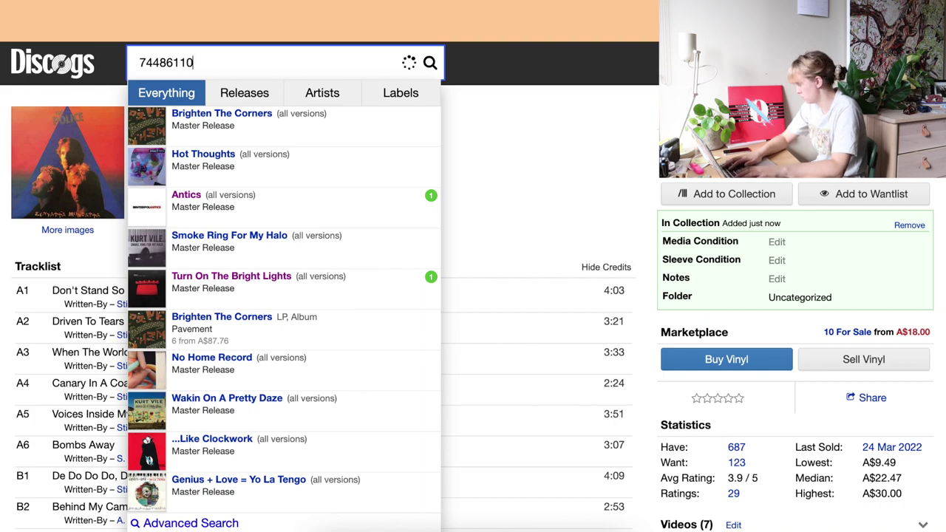
text(4018)
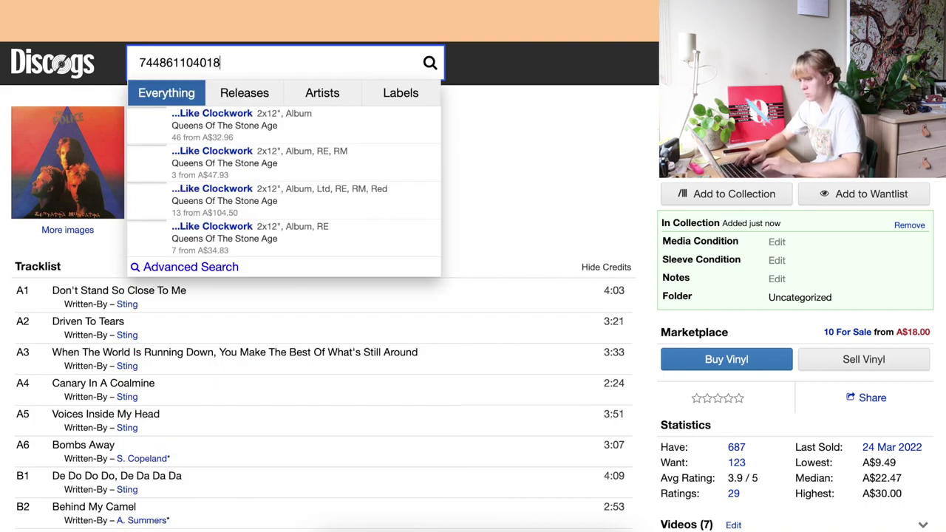
click(352, 132)
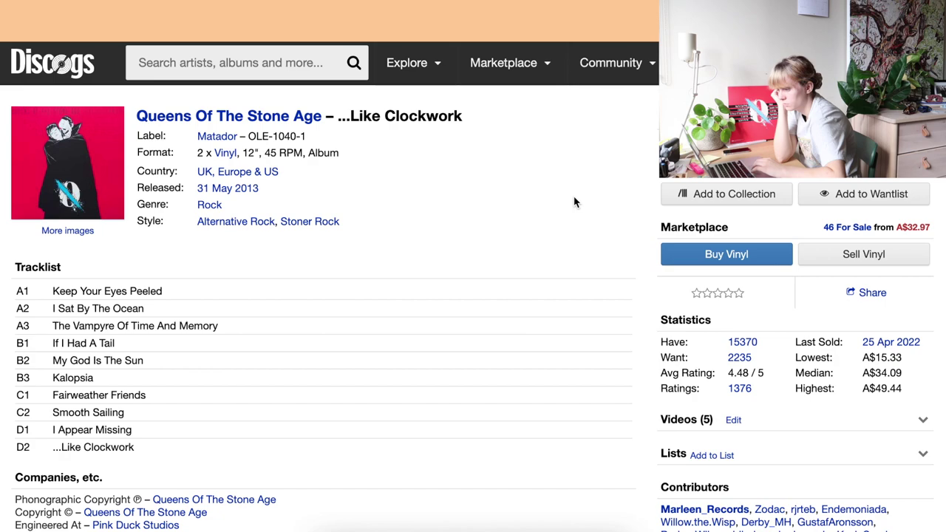
Step: Go to the master release of ...Like Clockwork and search its versions for the runout ole-1040-1-a
key(alt+Left)
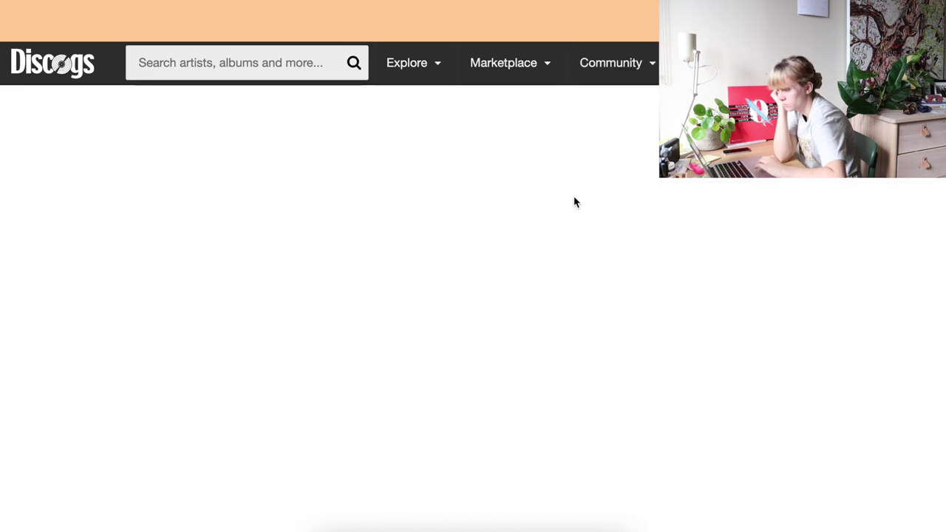
scroll(399, 255, down, 10)
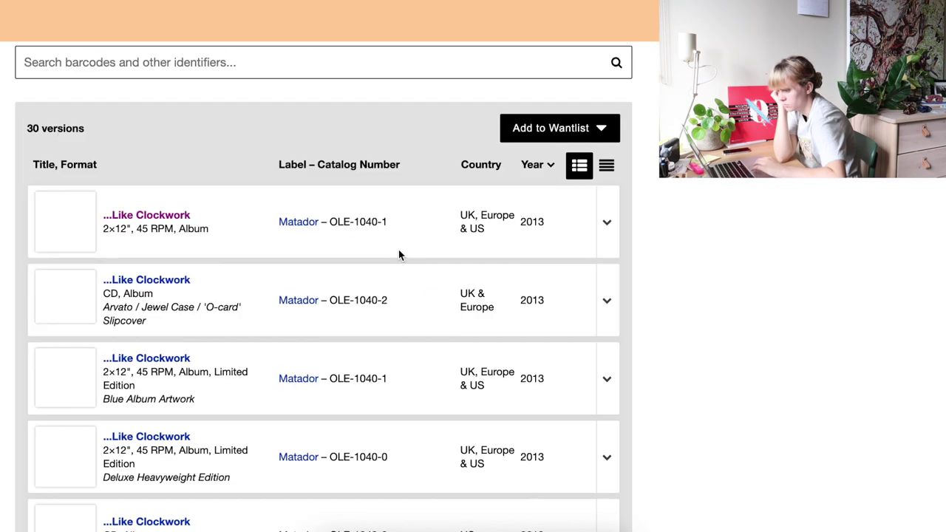
scroll(197, 186, up, 3)
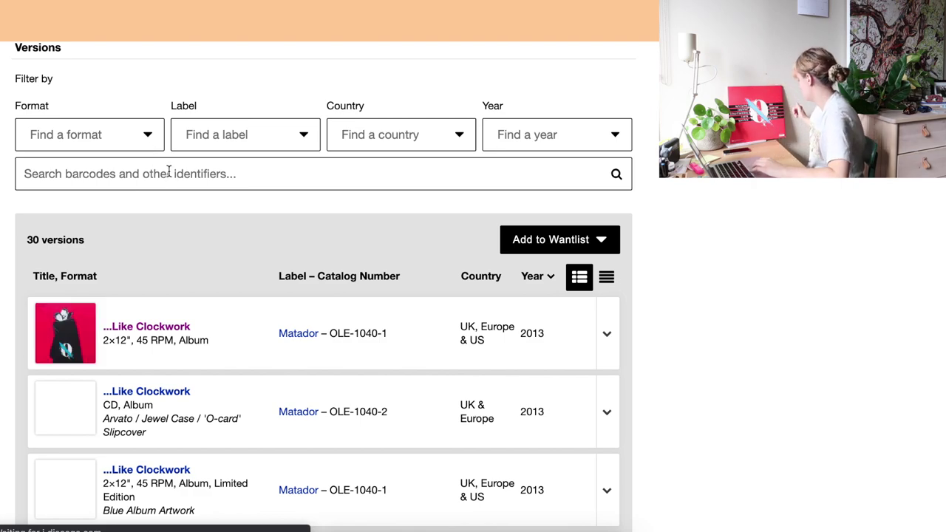
click(169, 171)
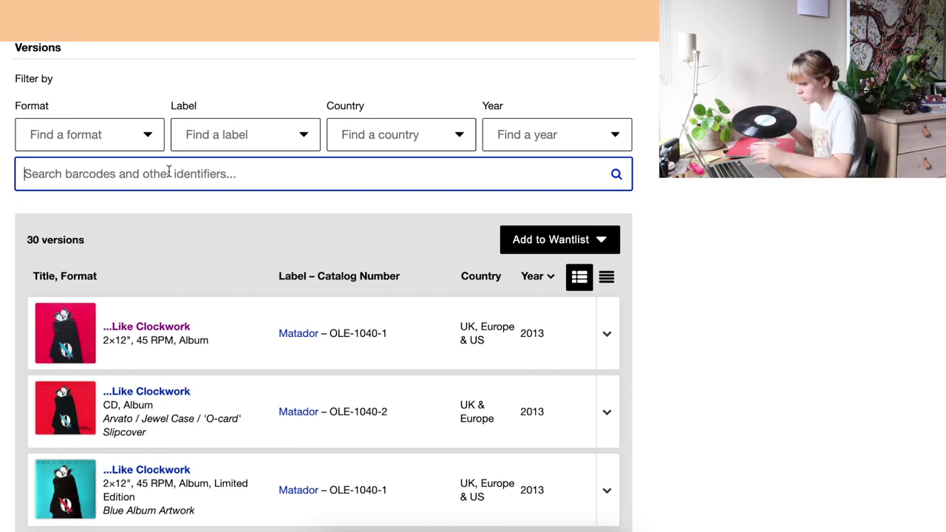
text(ole-1040-1)
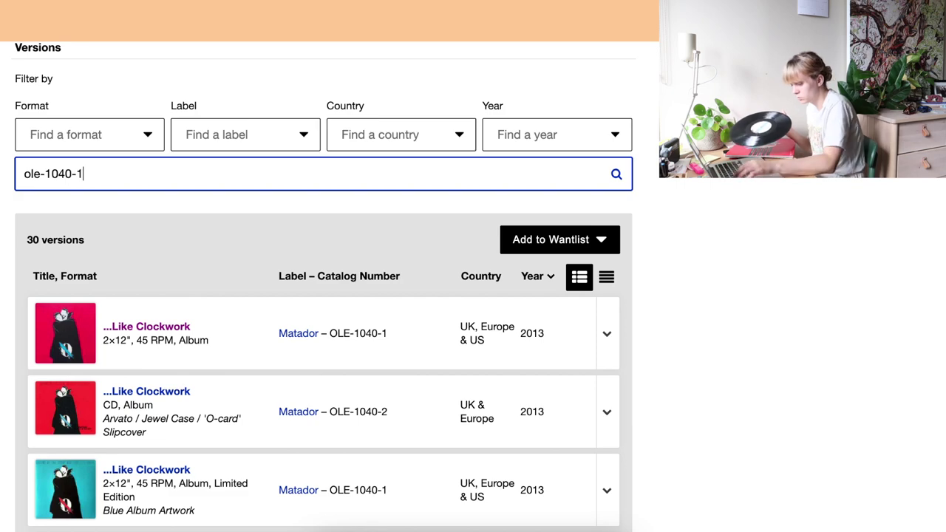
text(-a)
key(Return)
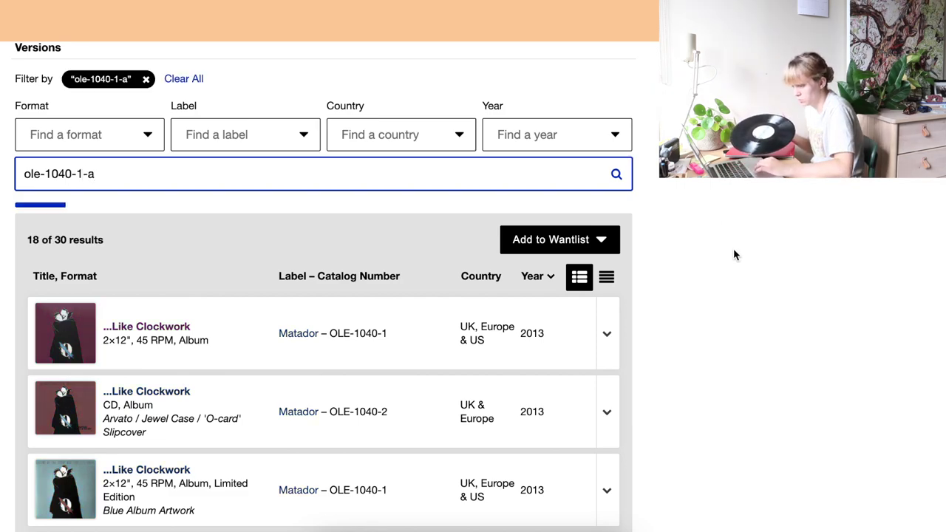
Step: Filter the ...Like Clockwork versions to the Vinyl format
scroll(733, 248, down, 3)
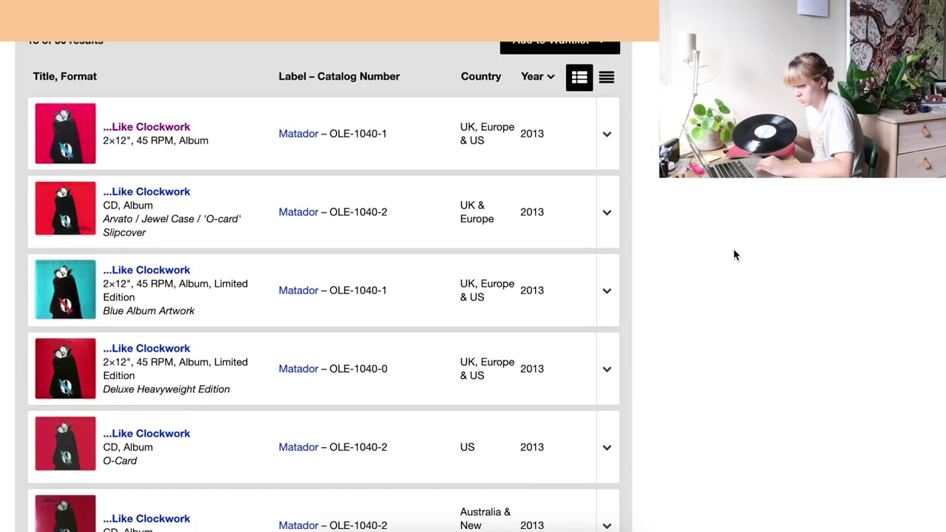
scroll(443, 222, up, 5)
click(75, 141)
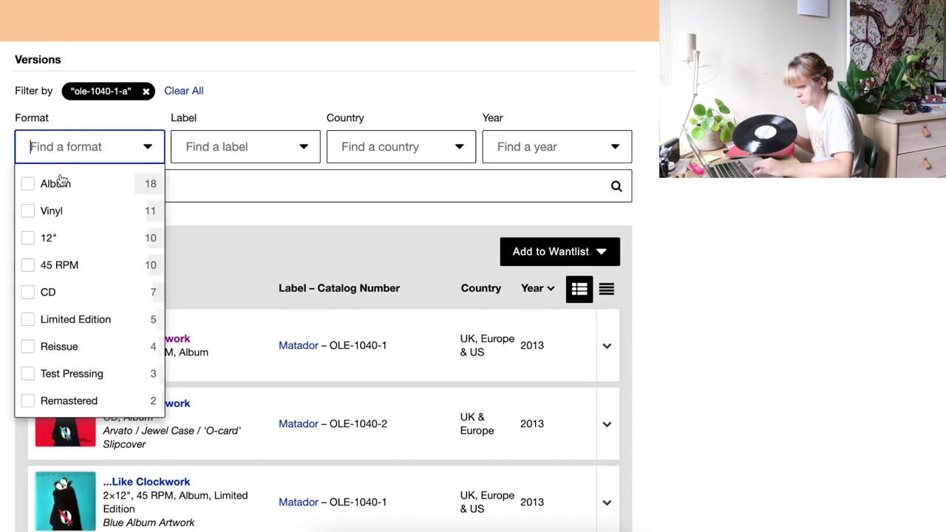
click(102, 213)
click(741, 287)
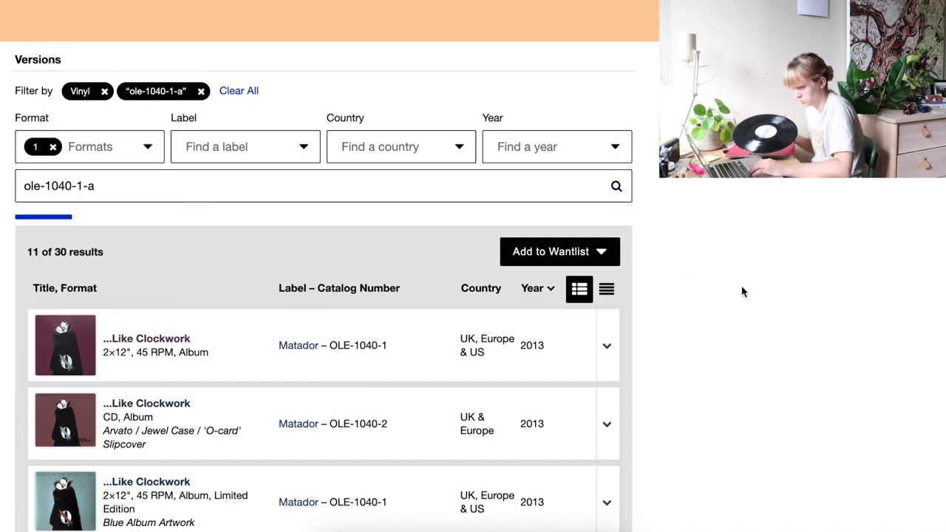
Step: Look through the vinyl versions of ...Like Clockwork and narrow the identifier search to ole-1040-1-a mpo
scroll(742, 290, down, 3)
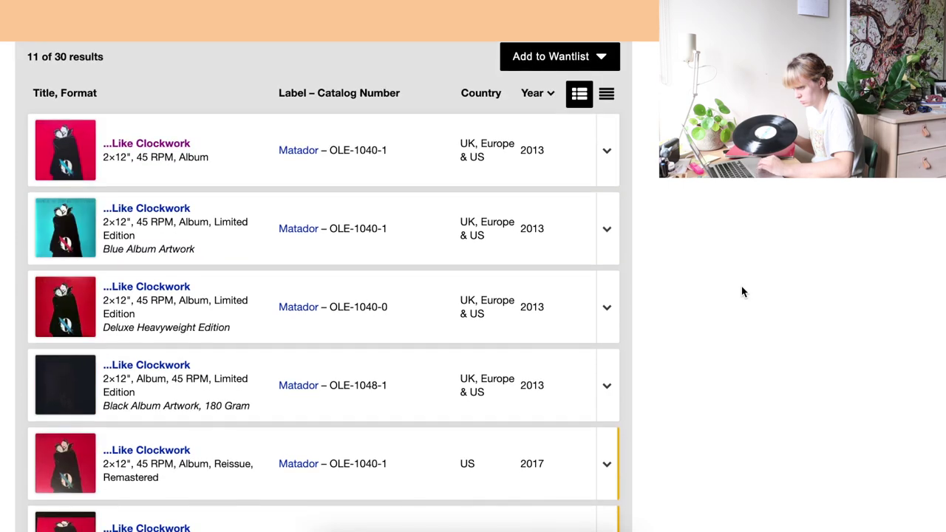
scroll(742, 287, down, 6)
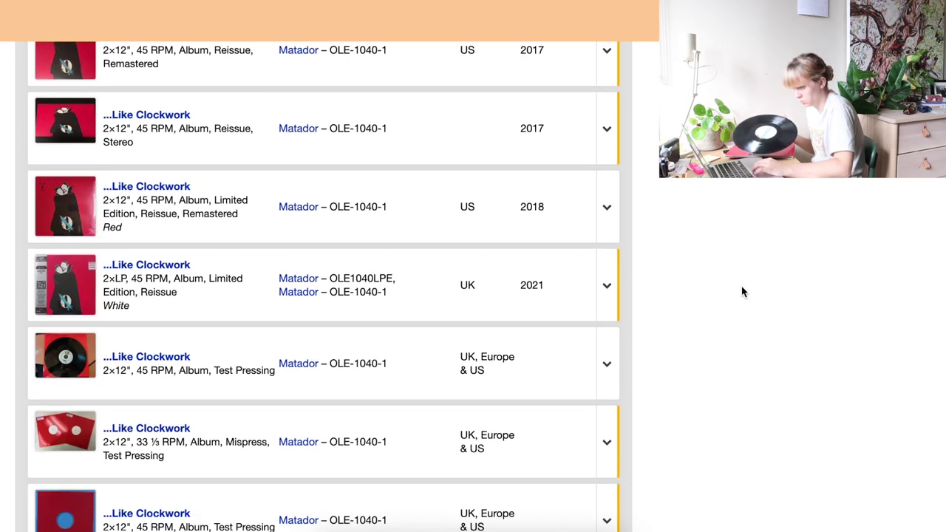
scroll(742, 287, up, 9)
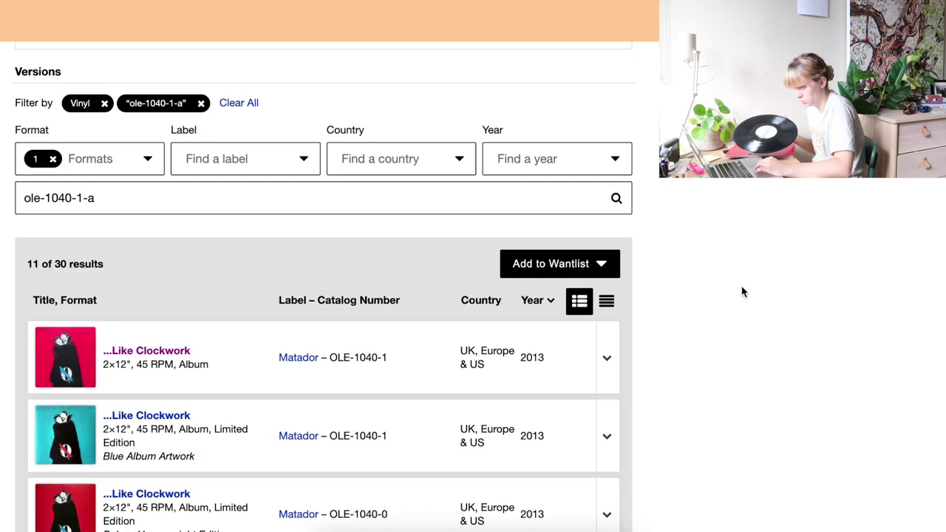
scroll(741, 287, down, 5)
scroll(742, 292, up, 2)
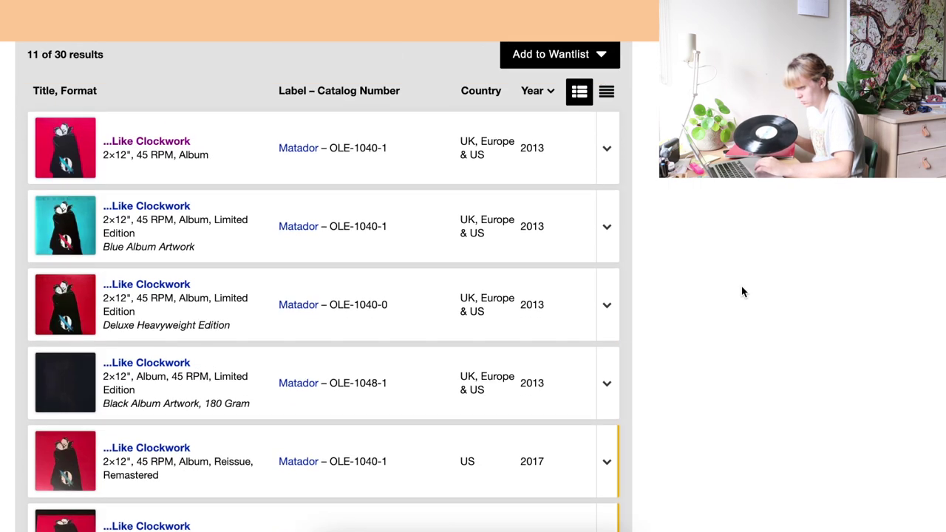
scroll(743, 292, up, 2)
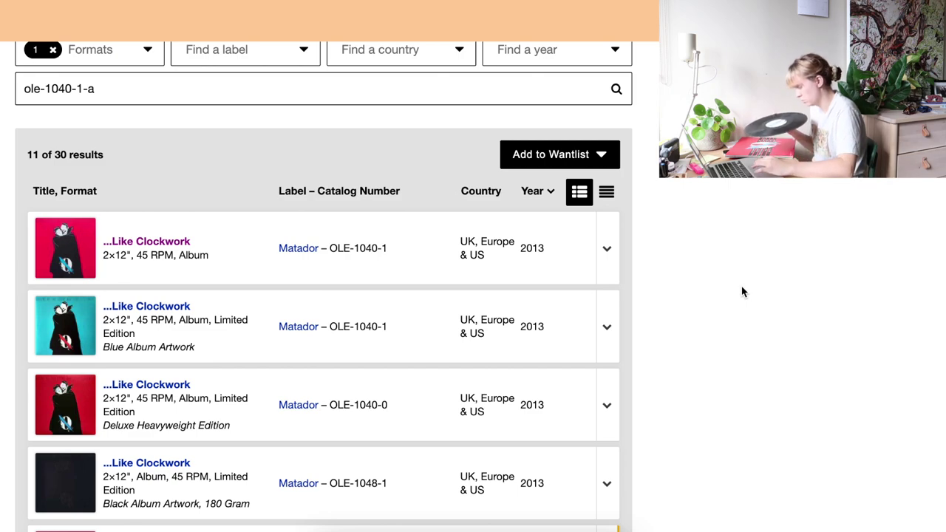
scroll(545, 264, up, 1)
click(254, 138)
text(mpo)
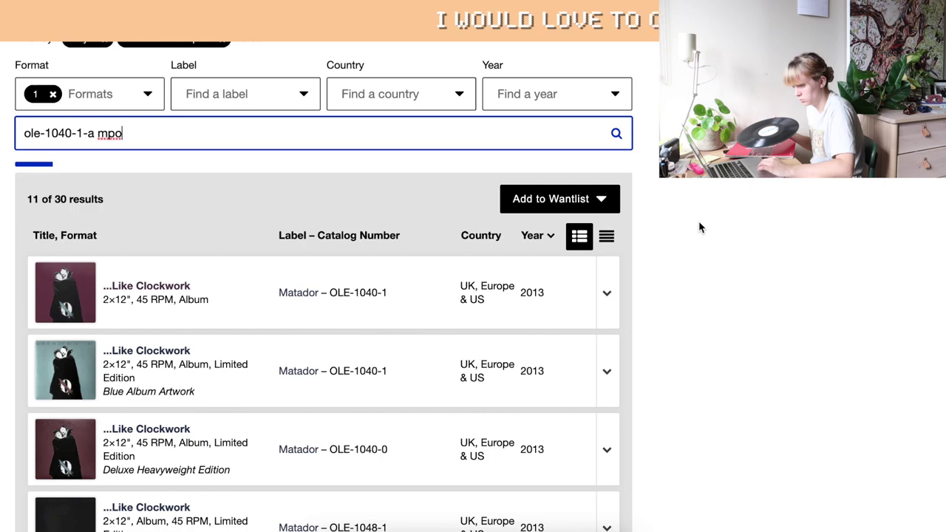
scroll(699, 227, down, 1)
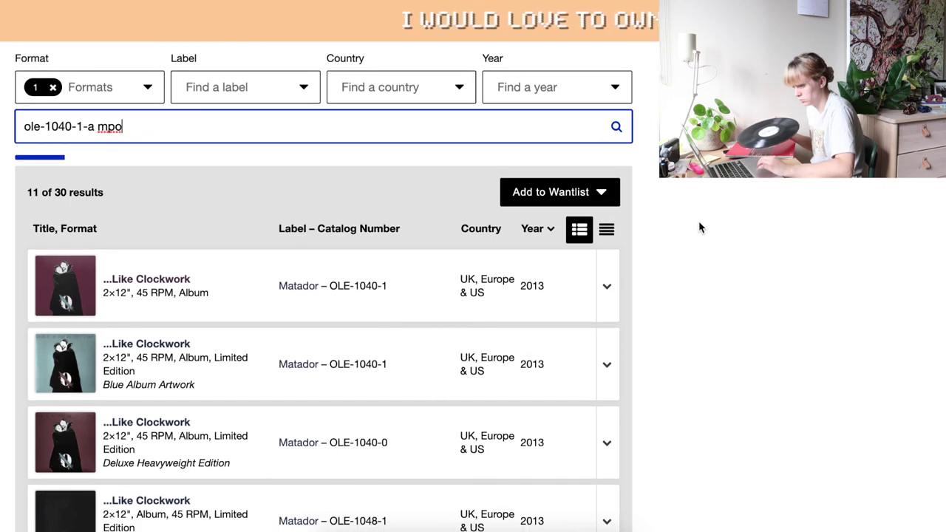
scroll(700, 226, down, 1)
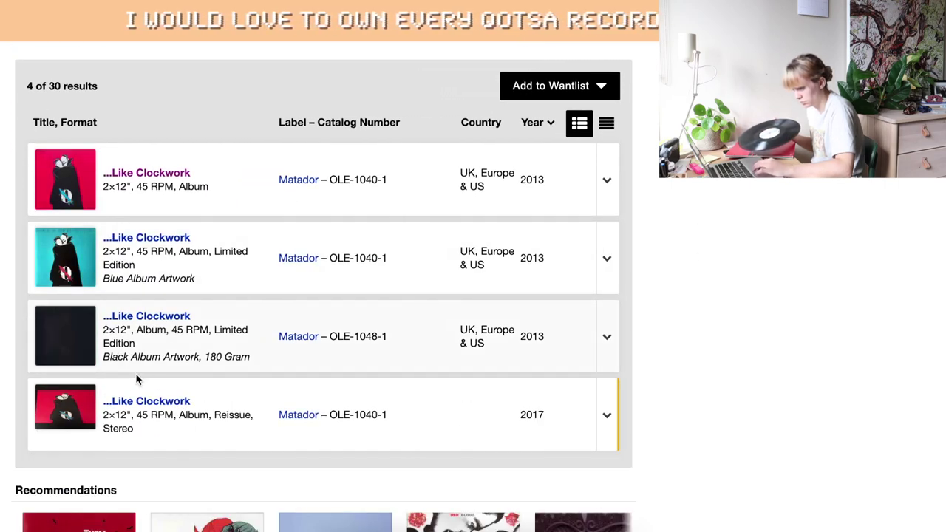
Step: Open the standard 2013 UK, Europe & US pressing of ...Like Clockwork (OLE-1040-1) in a new tab and add it to the collection
super+click(135, 177)
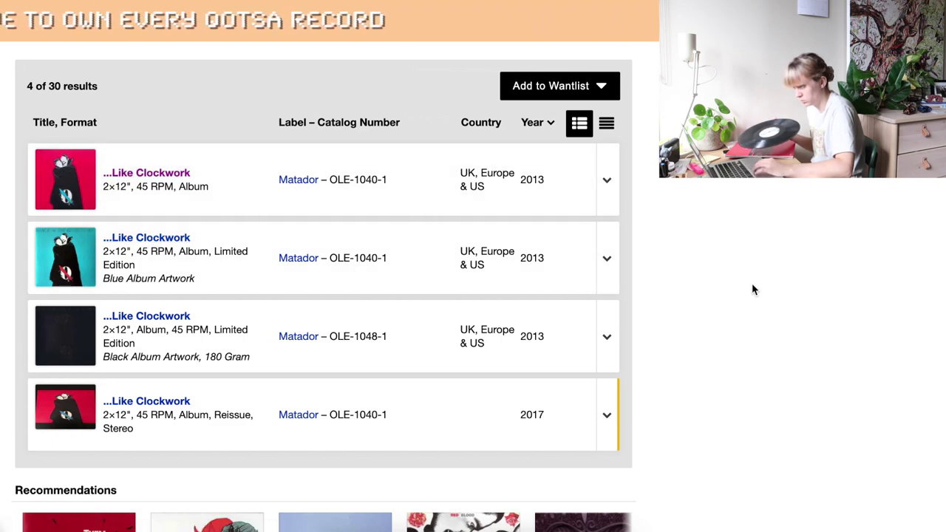
key(ctrl+Tab)
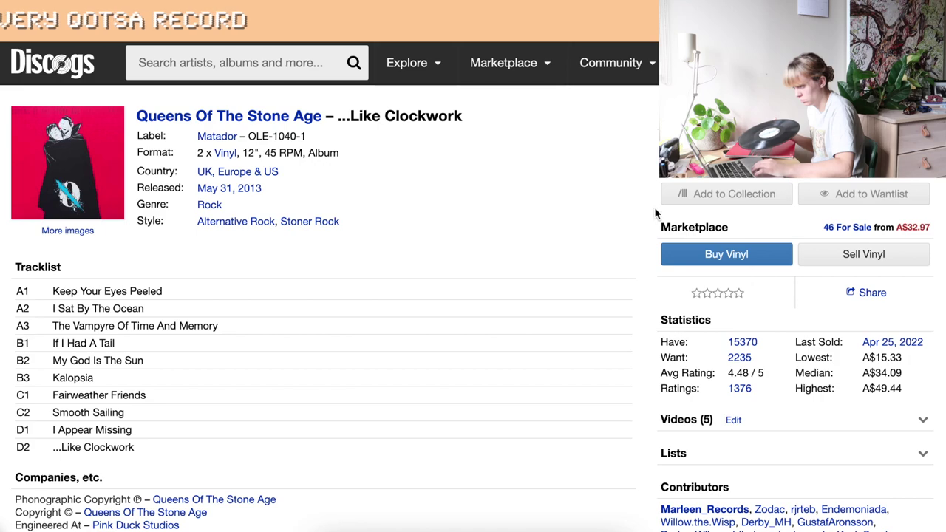
click(721, 191)
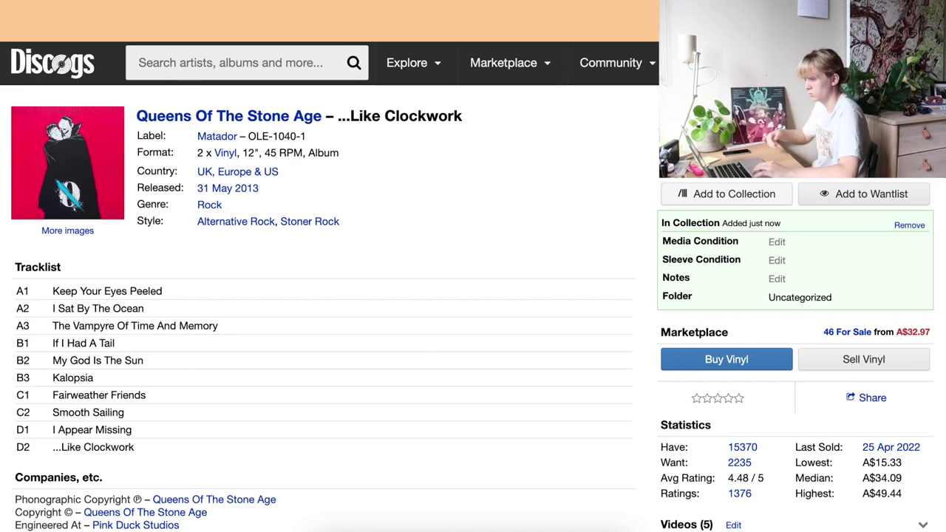
click(313, 52)
text(7)
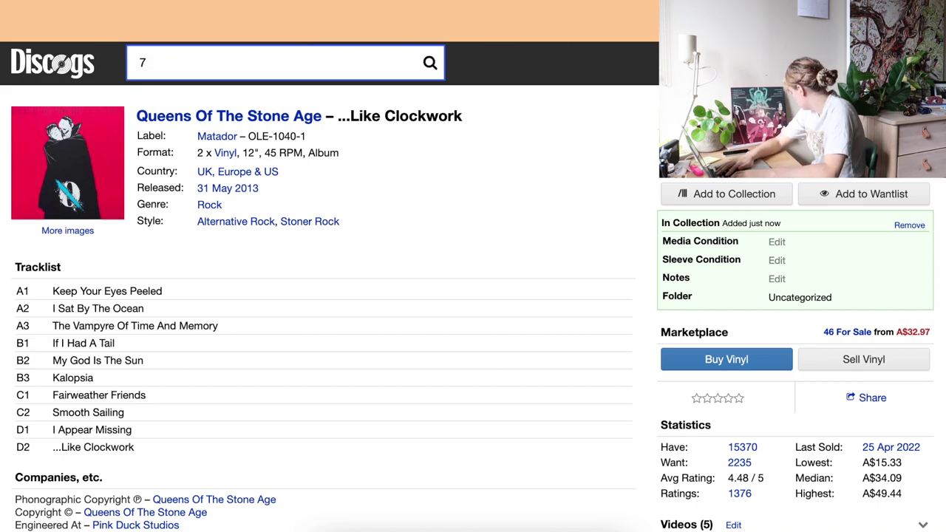
text(448)
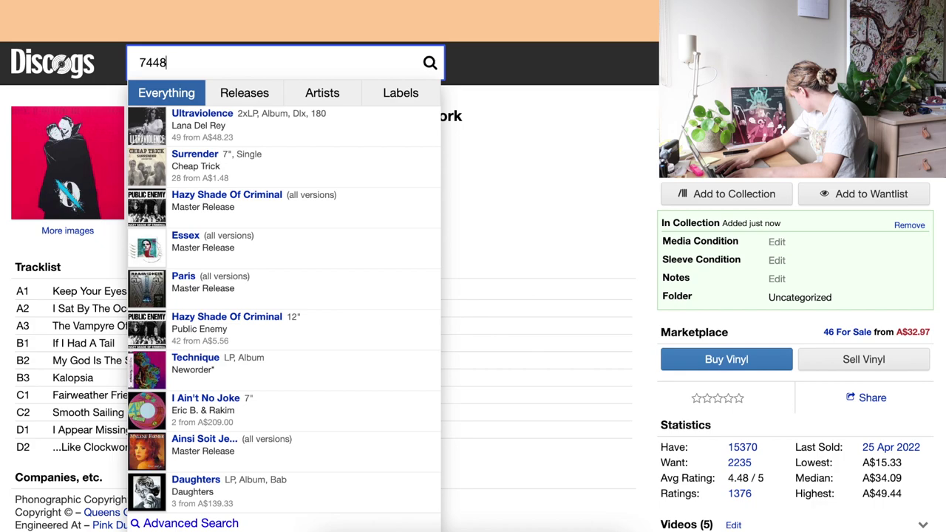
text(61112)
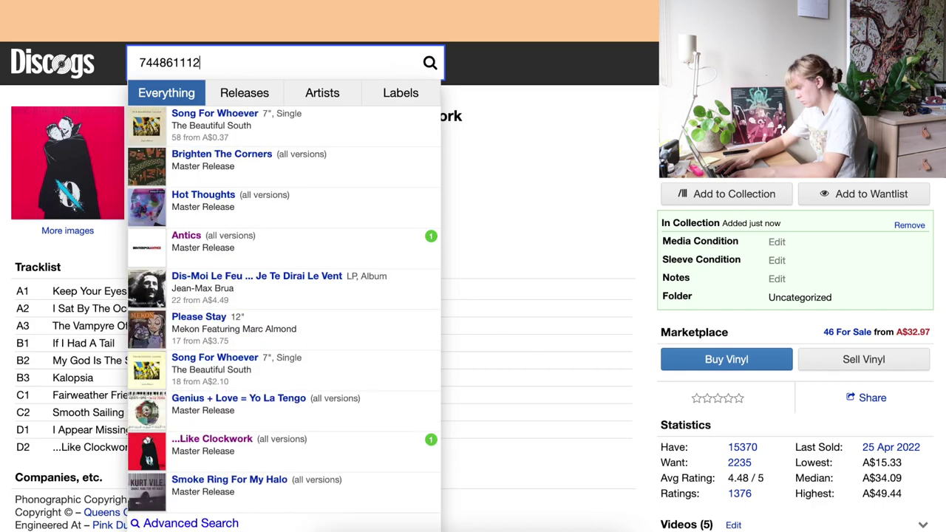
text(516)
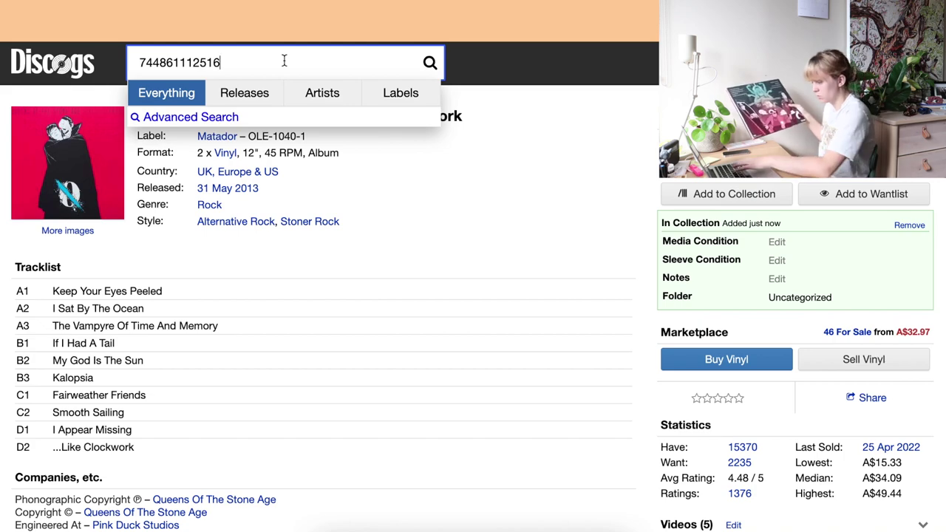
key(BackSpace)
text(8)
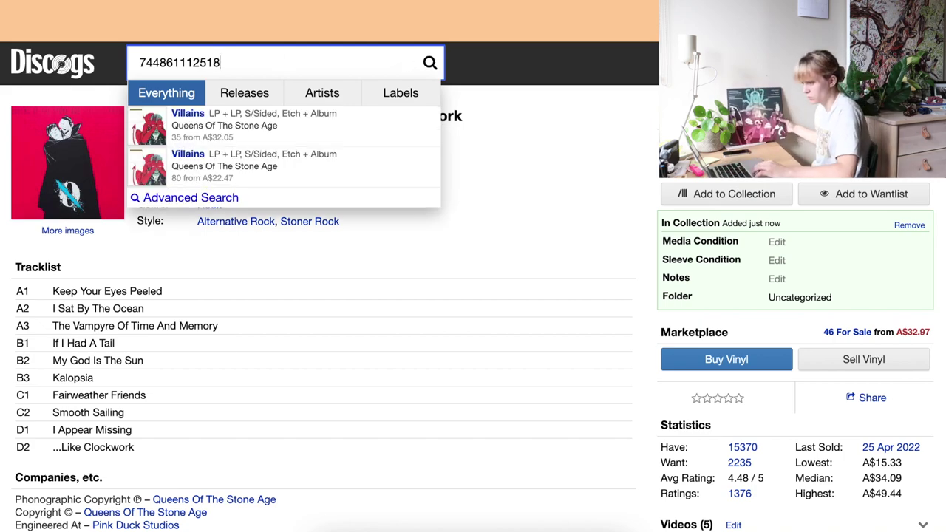
Step: Open both Queens Of The Stone Age Villains results in new tabs and switch to the European 2017 pressing
right_click(374, 134)
click(387, 137)
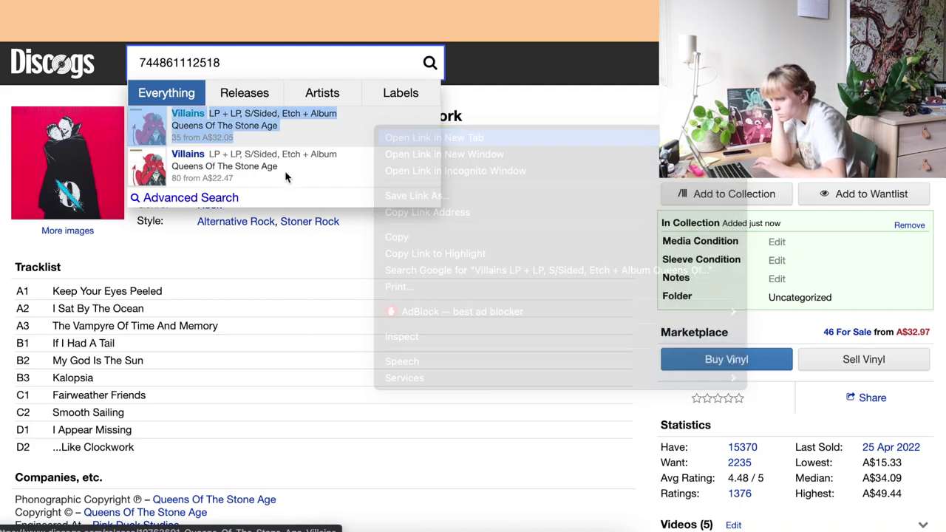
right_click(304, 177)
click(346, 181)
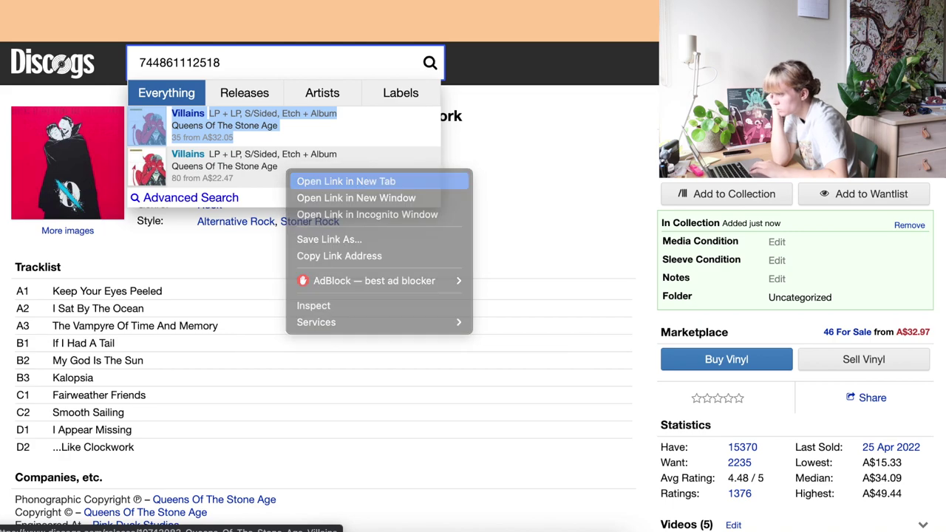
key(ctrl+Tab)
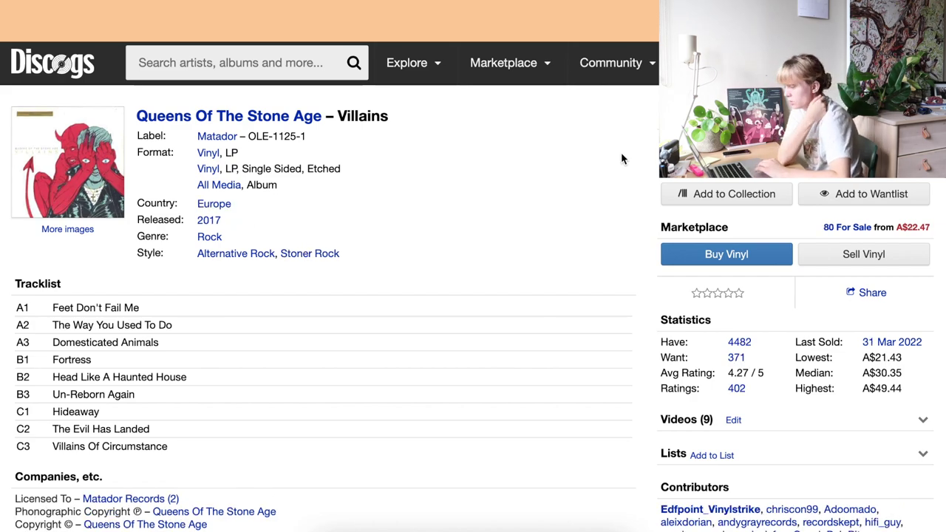
Step: Compare the notes and matrix/runout identifiers of the European and US pressings of Villains
scroll(622, 154, down, 1)
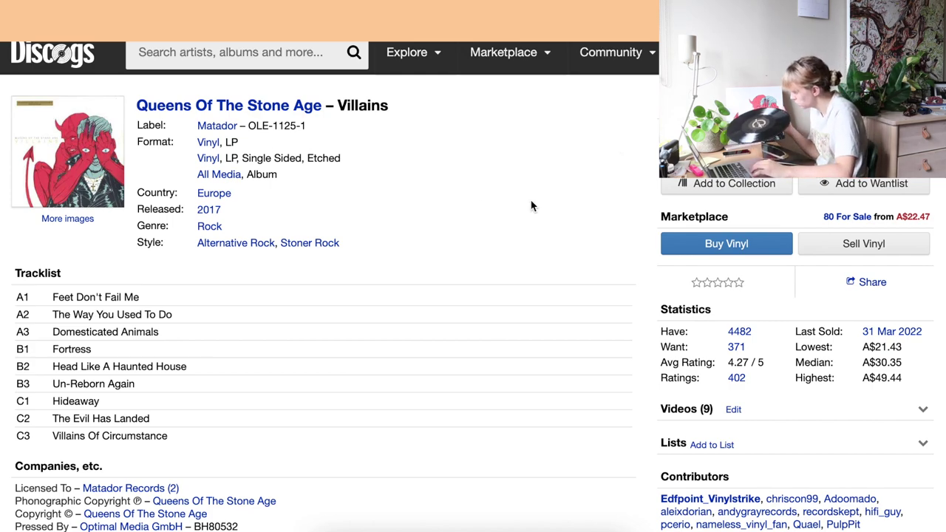
scroll(531, 206, down, 15)
scroll(531, 206, up, 8)
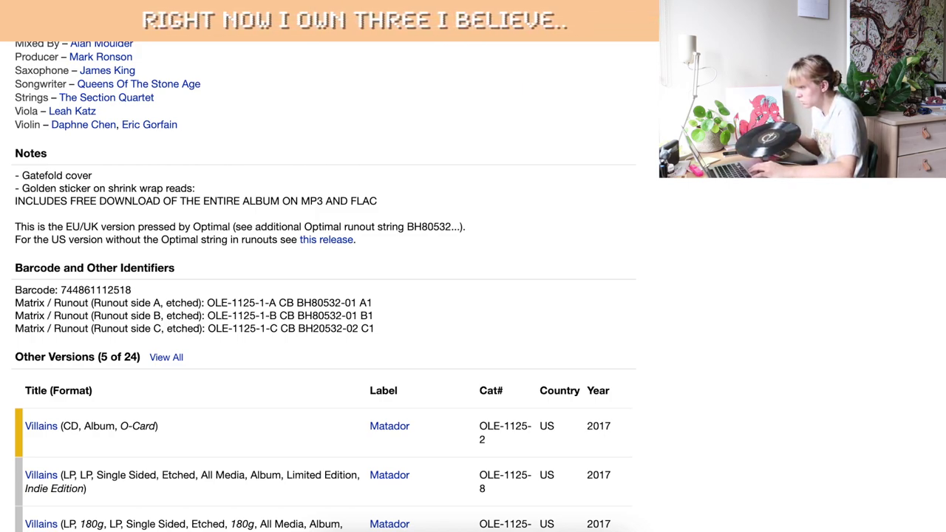
scroll(457, 220, up, 15)
scroll(456, 220, down, 20)
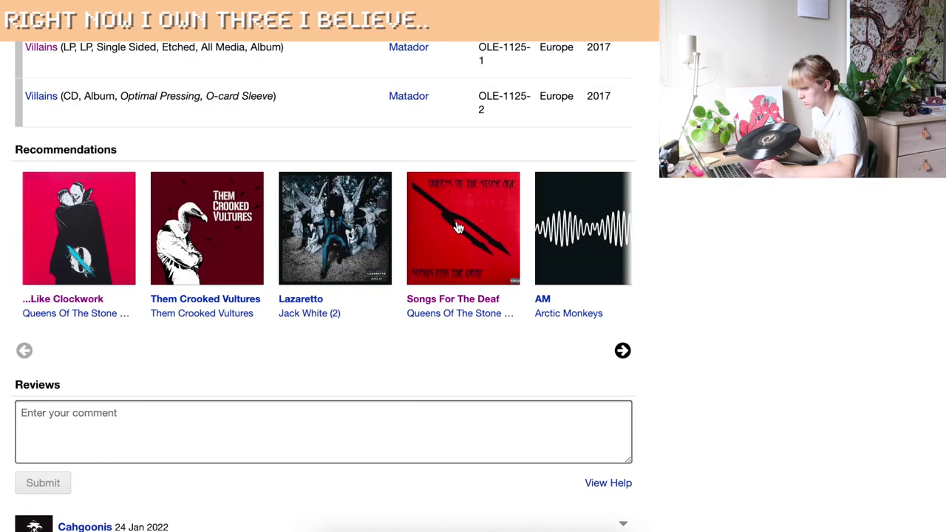
scroll(456, 220, up, 3)
scroll(459, 228, up, 5)
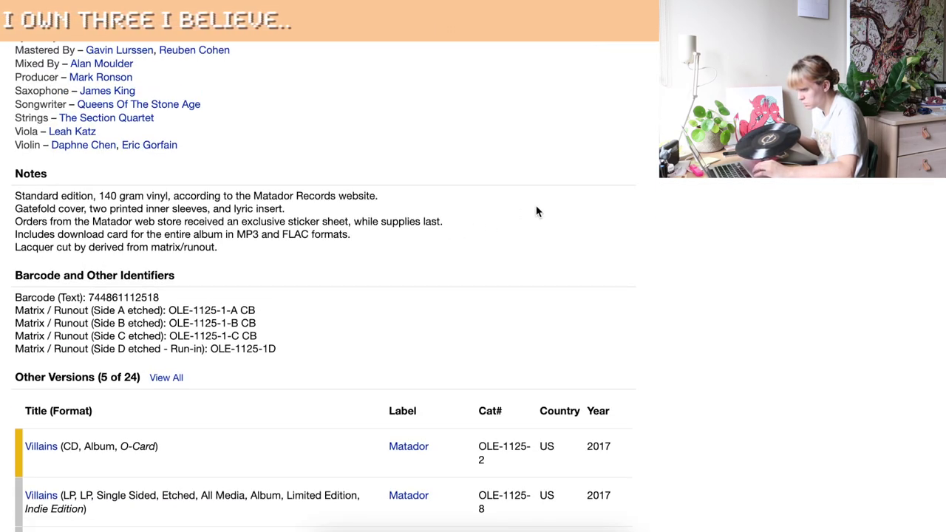
Step: Return to the European 2017 pressing of Villains (OLE-1125-1) and add it to the collection
key(alt+Left)
scroll(559, 166, up, 10)
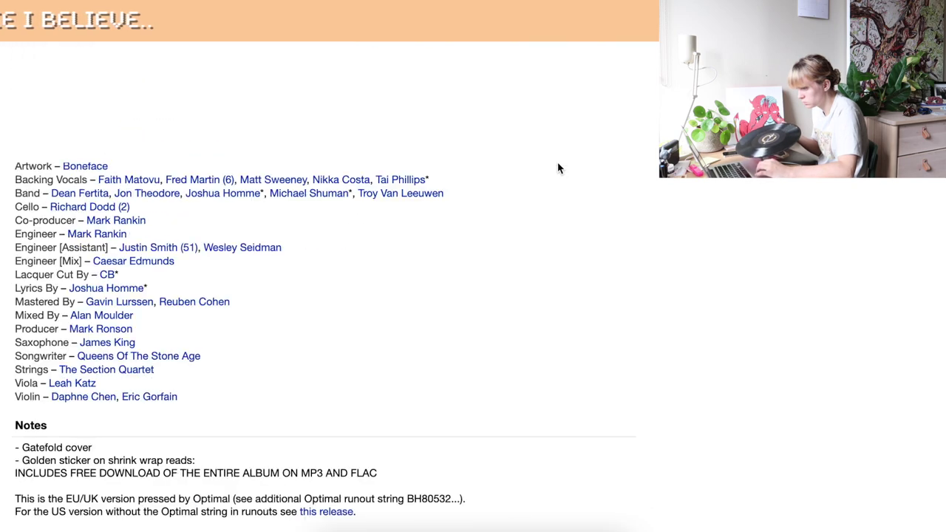
click(708, 195)
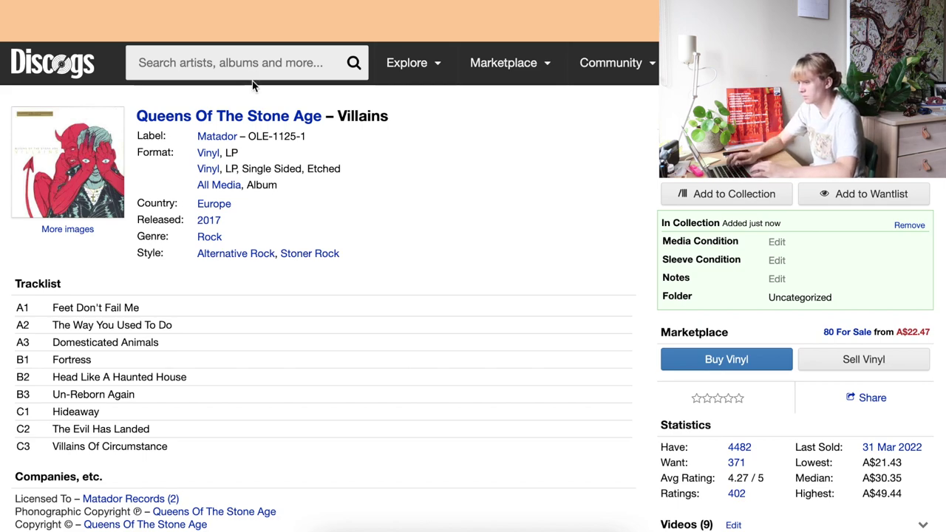
click(224, 58)
text(6)
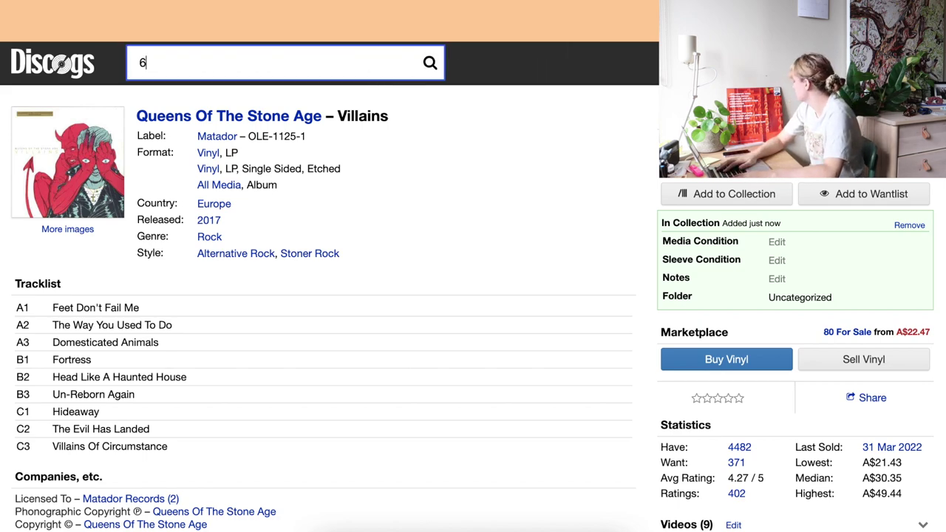
text(34)
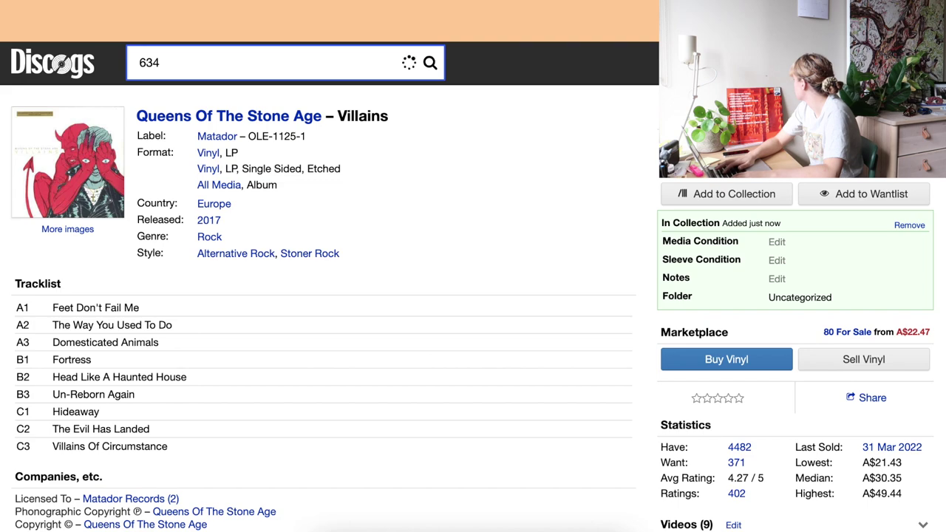
text(90407)
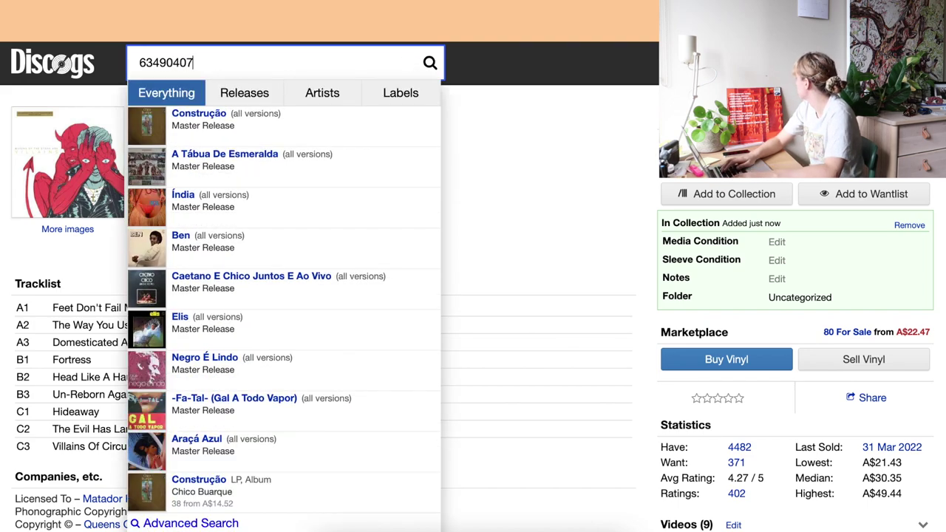
text(8010)
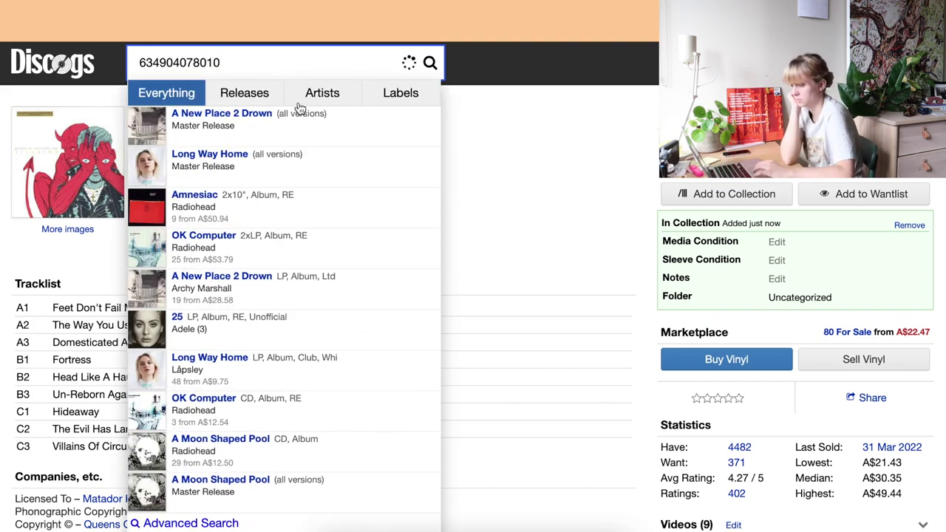
key(Return)
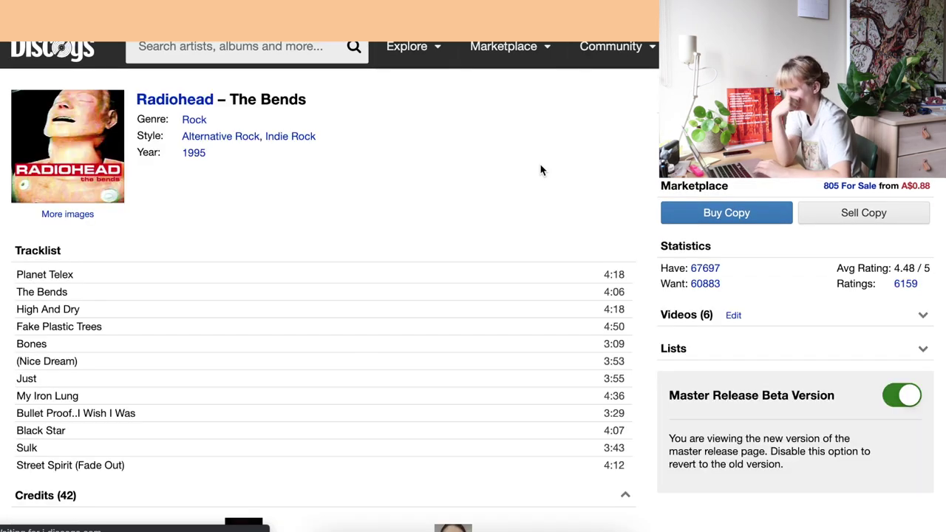
Step: Search the versions of The Bends for the identifier xllp780
scroll(540, 170, down, 10)
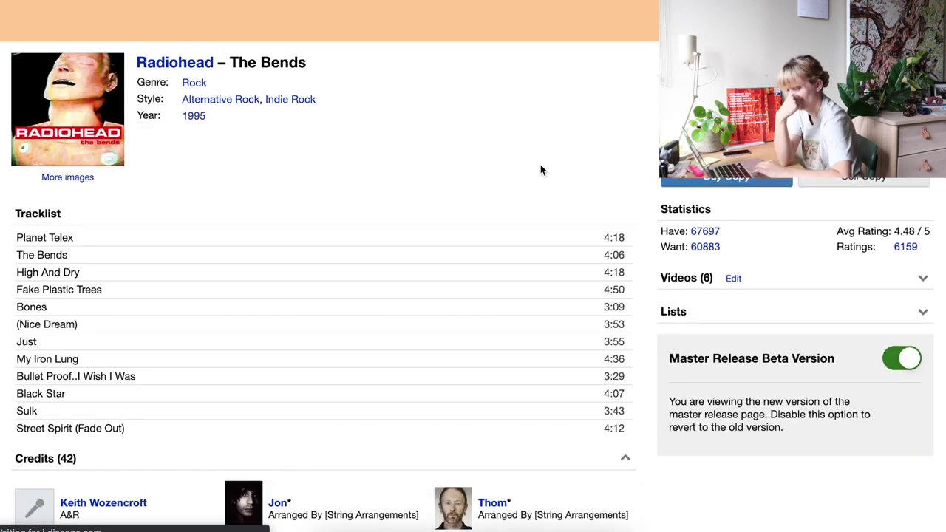
scroll(542, 169, up, 3)
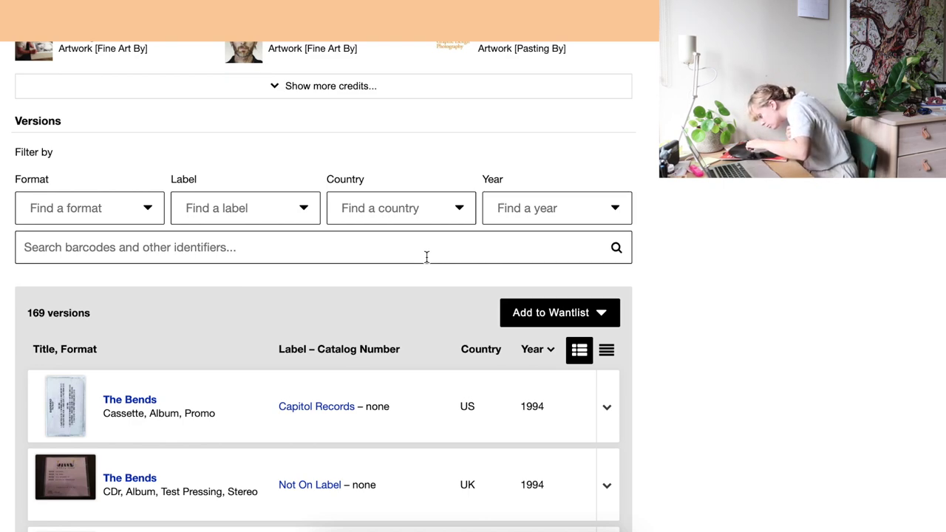
click(426, 256)
text(xs)
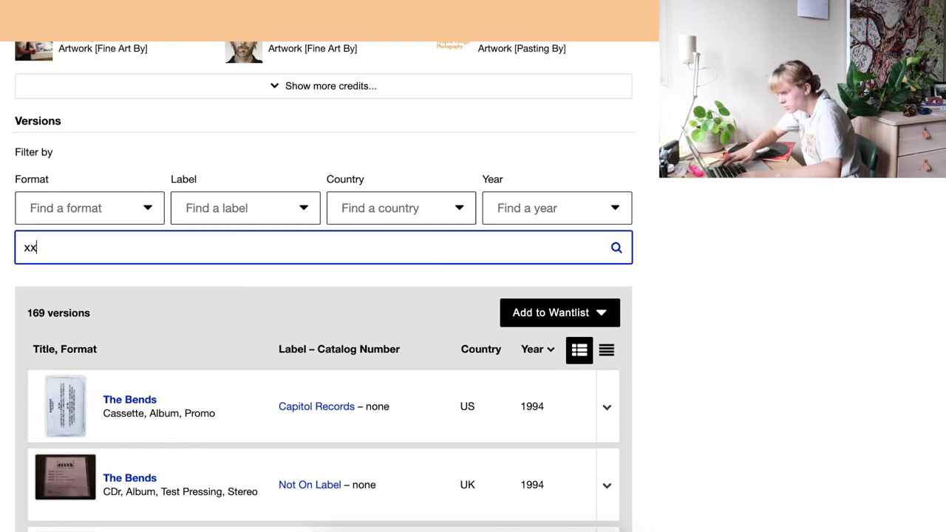
key(BackSpace)
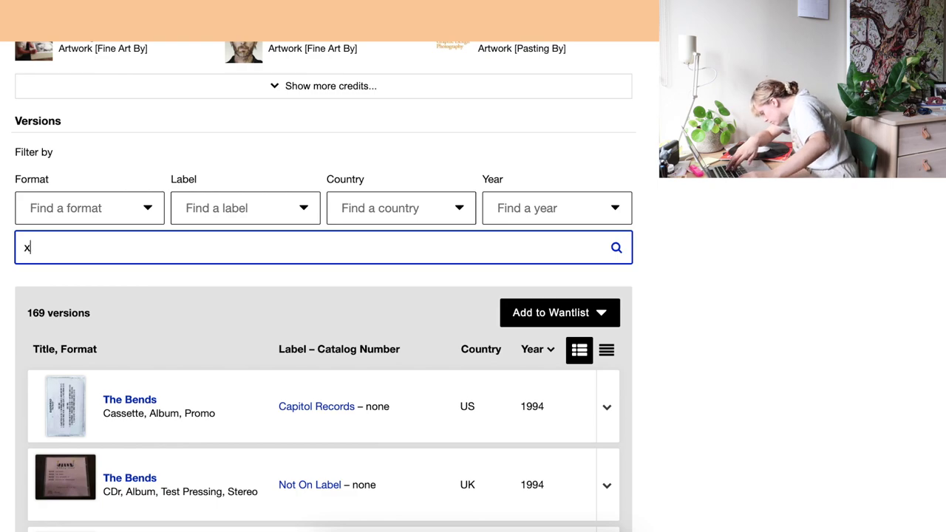
text(llp)
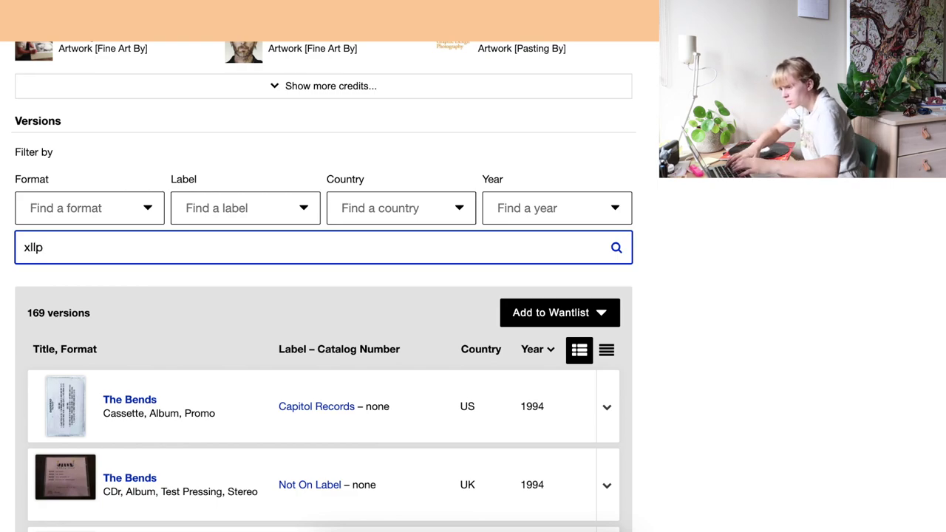
text(780)
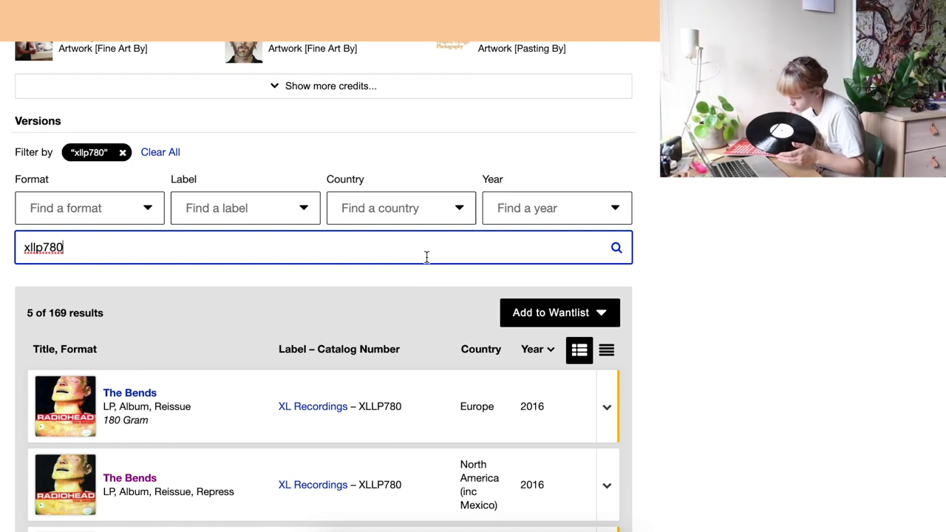
Step: Narrow the identifier search for The Bends to xllp780 14764de1/c
text(14)
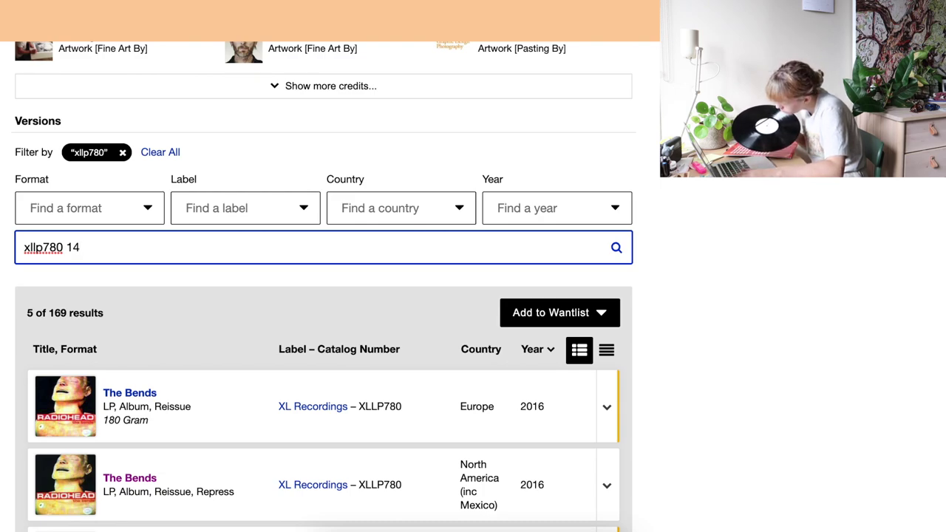
text(76)
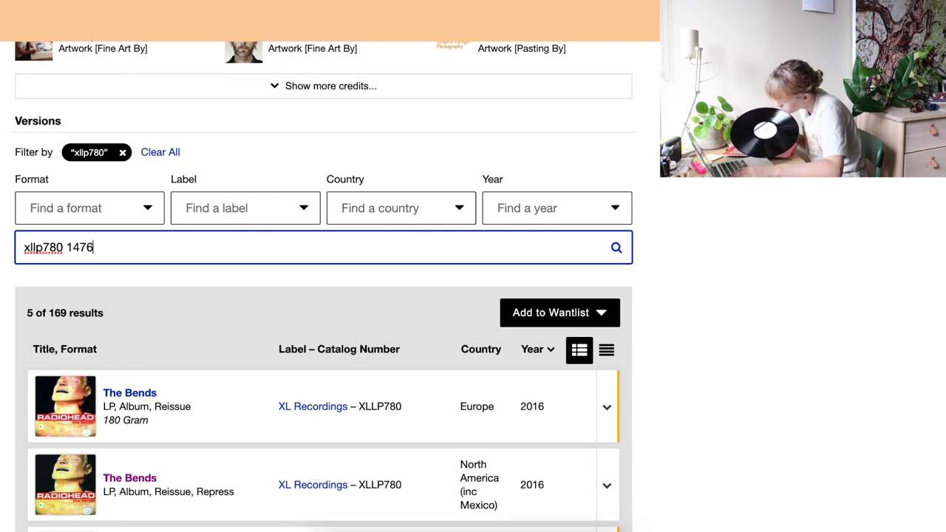
text(4)
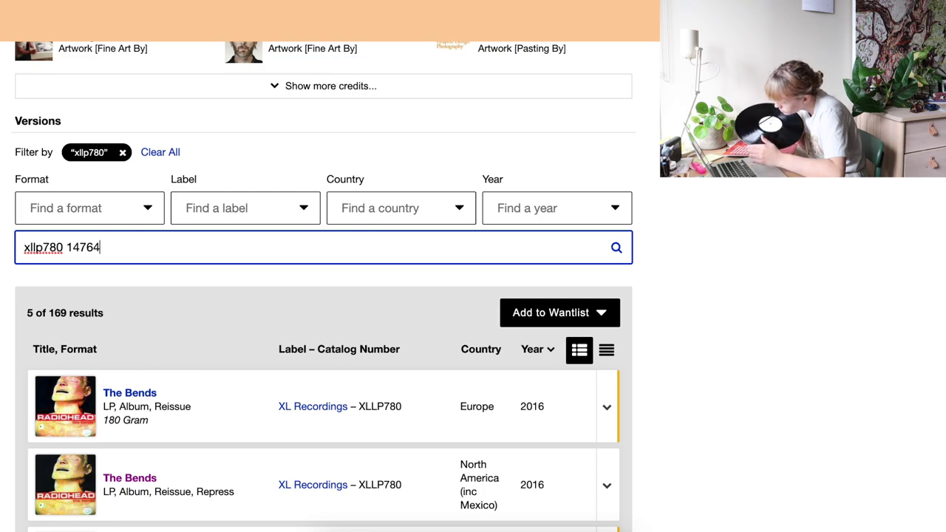
text(de)
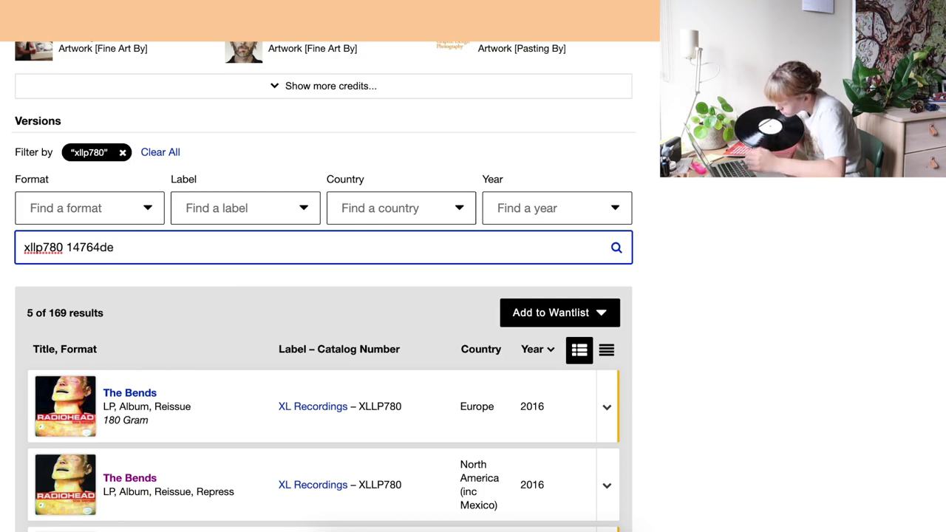
text(1/c)
key(Return)
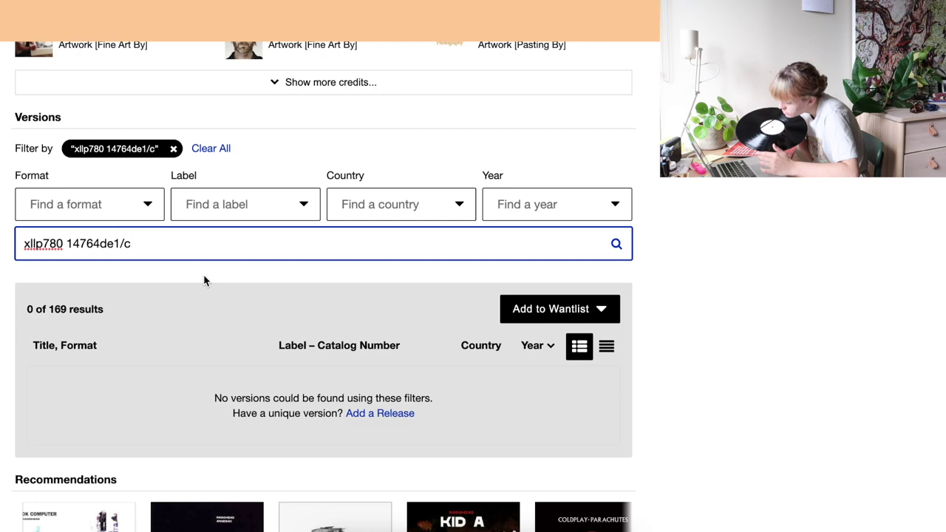
Step: Correct the runout in the identifier search to xllp780 147640e1/c
key(Left)
key(Left)
key(Left)
key(Left)
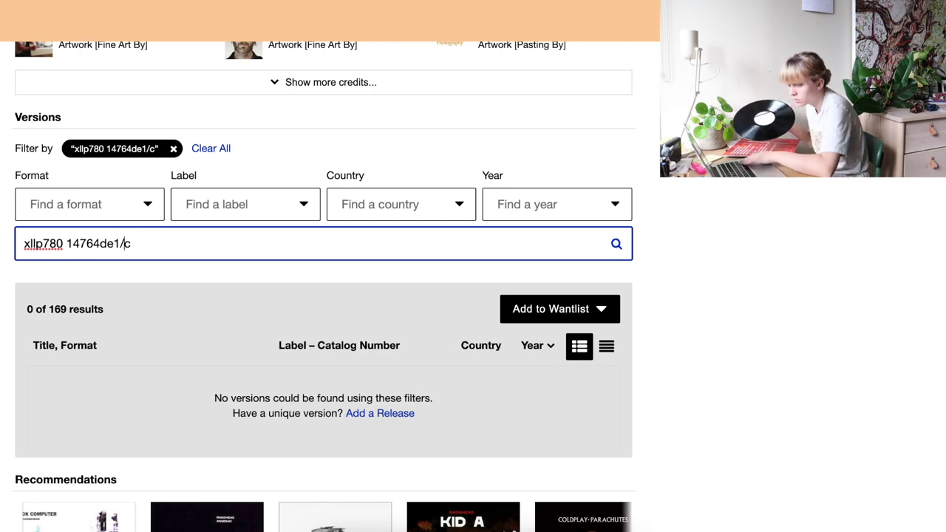
key(BackSpace)
text(0)
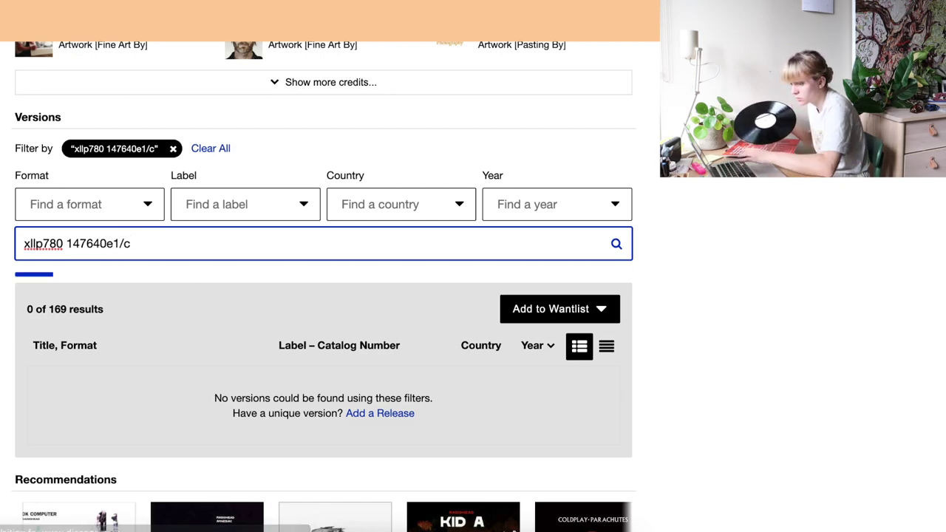
Step: Open the 2016 North America repress of The Bends (XLLP780) and add it to the collection
scroll(200, 271, down, 1)
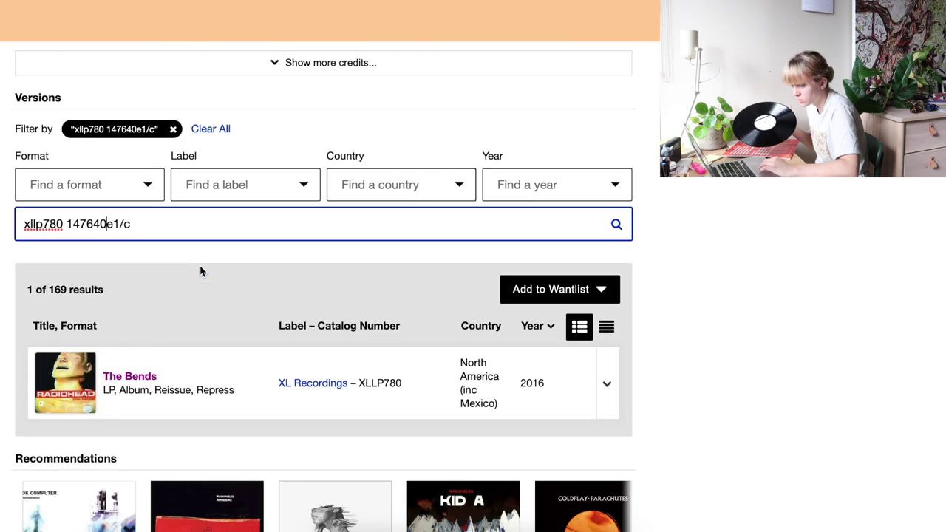
click(123, 378)
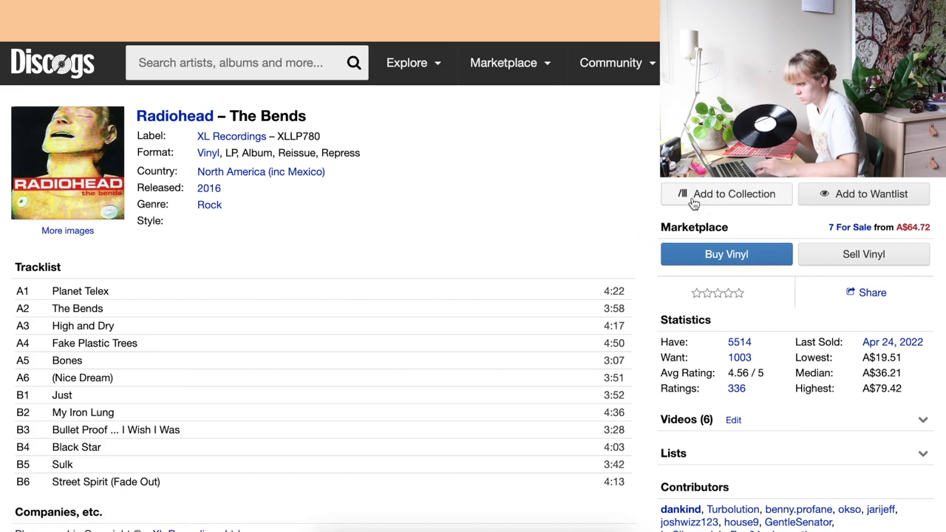
click(695, 198)
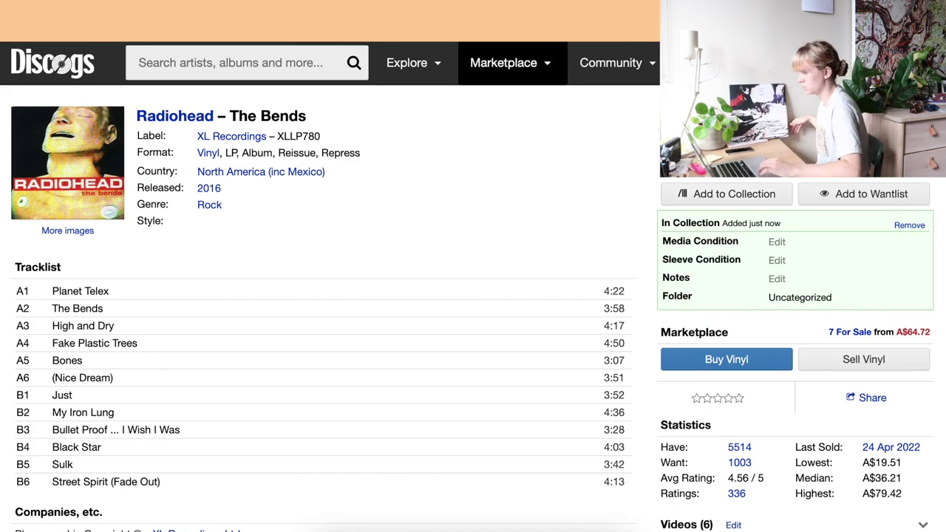
click(268, 52)
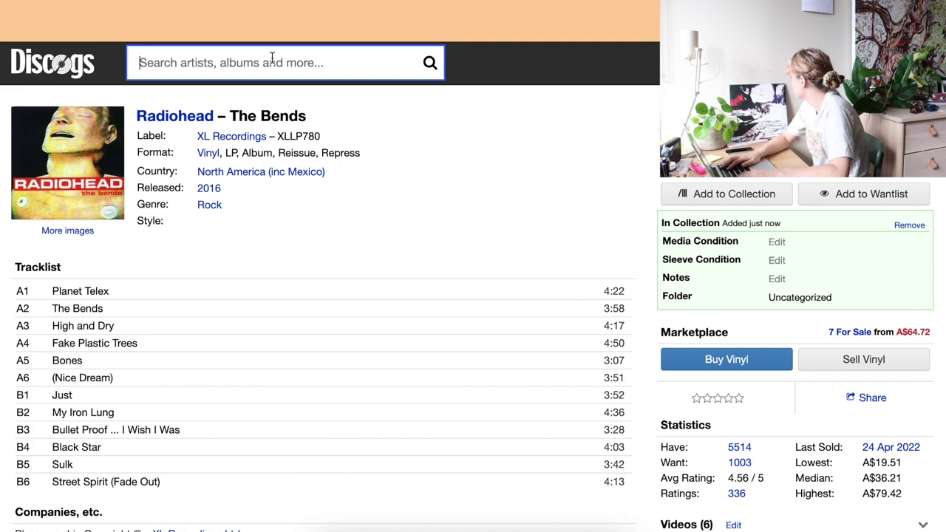
text(6349)
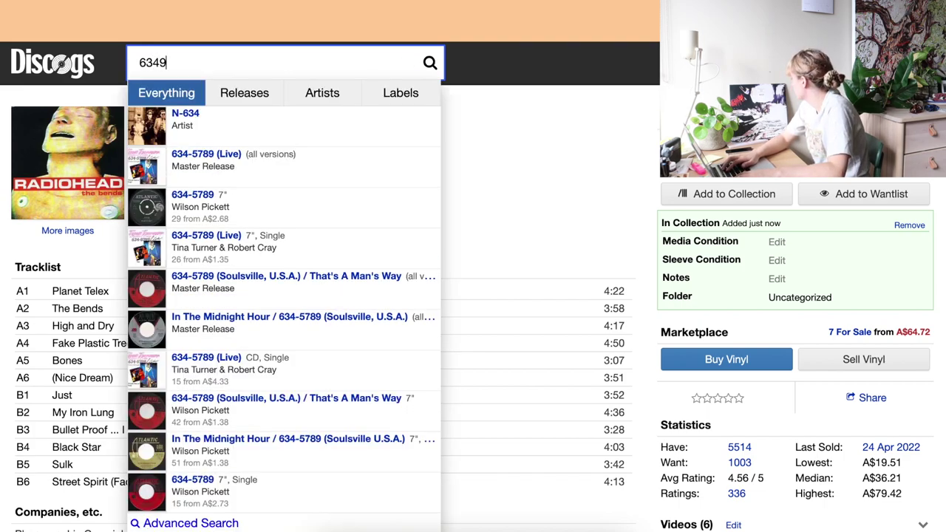
text(04078201)
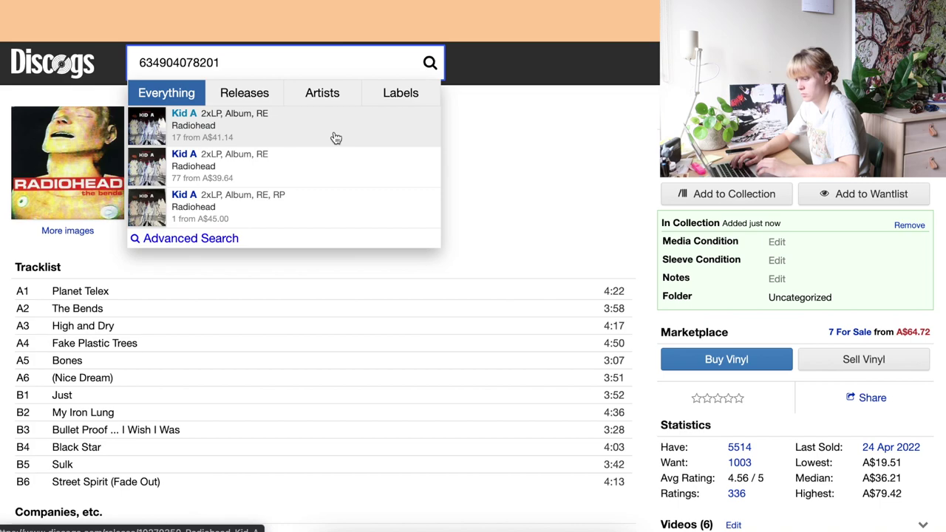
click(337, 139)
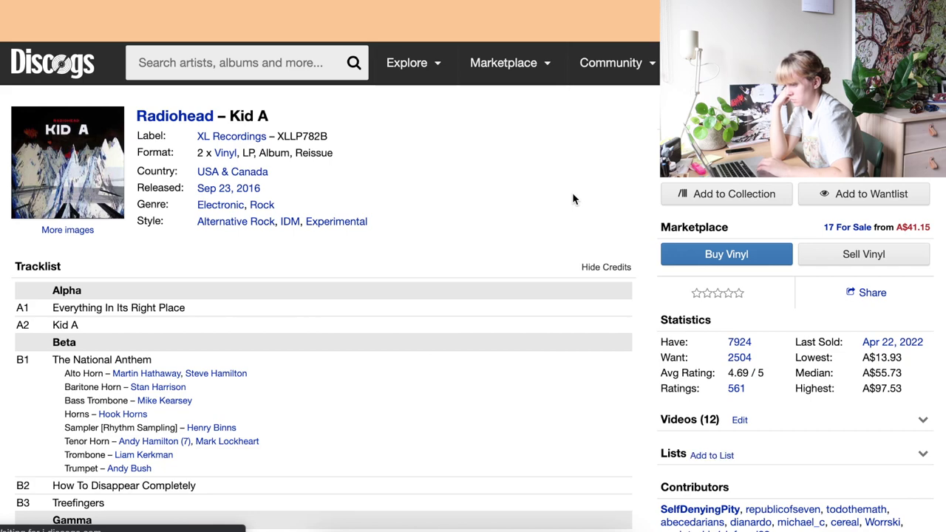
Step: Open the full list of Kid A versions and filter it to the Vinyl format
scroll(572, 197, down, 8)
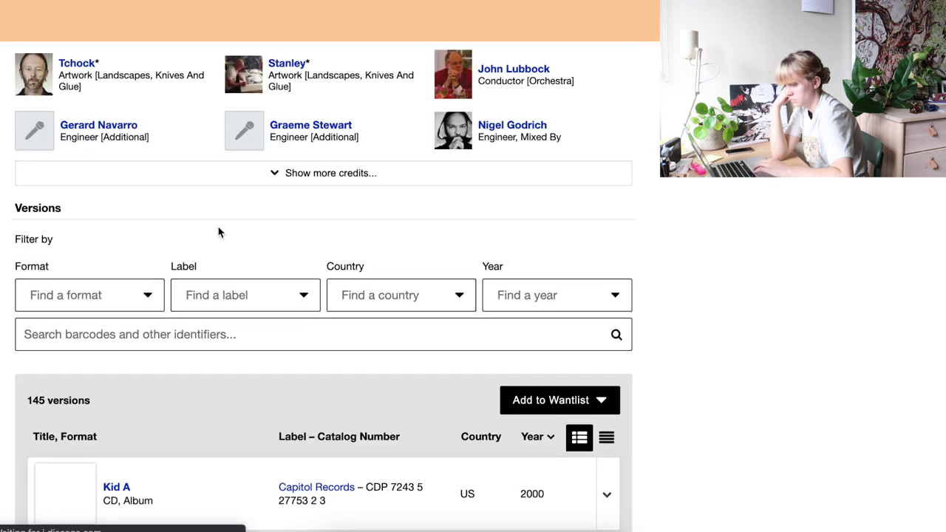
scroll(218, 233, down, 3)
click(56, 175)
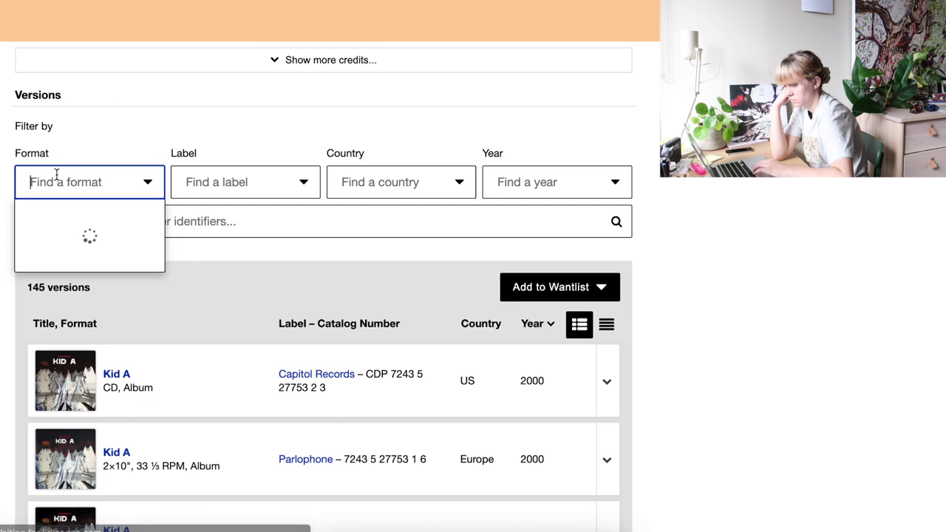
click(6, 231)
click(71, 191)
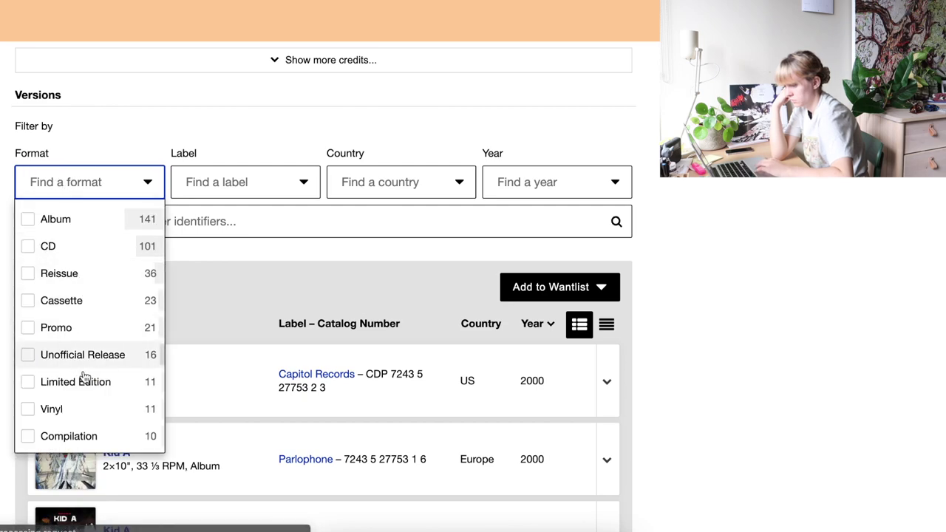
click(99, 410)
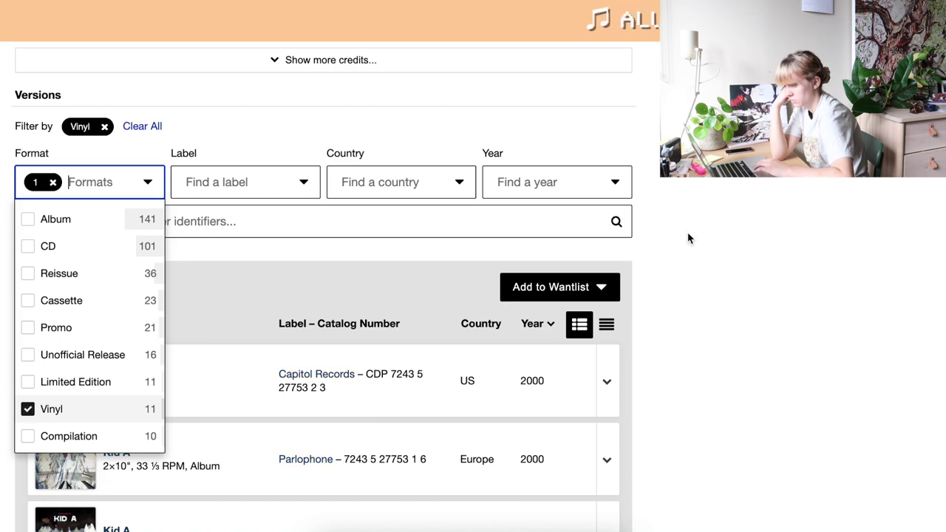
click(647, 213)
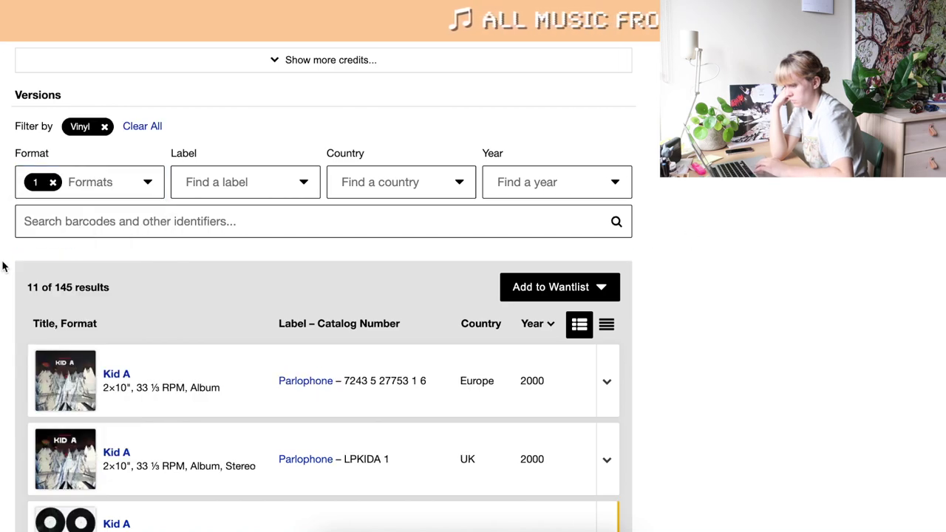
Step: Look through the vinyl versions of Kid A and search them for the identifier xllp722-3
scroll(6, 265, down, 3)
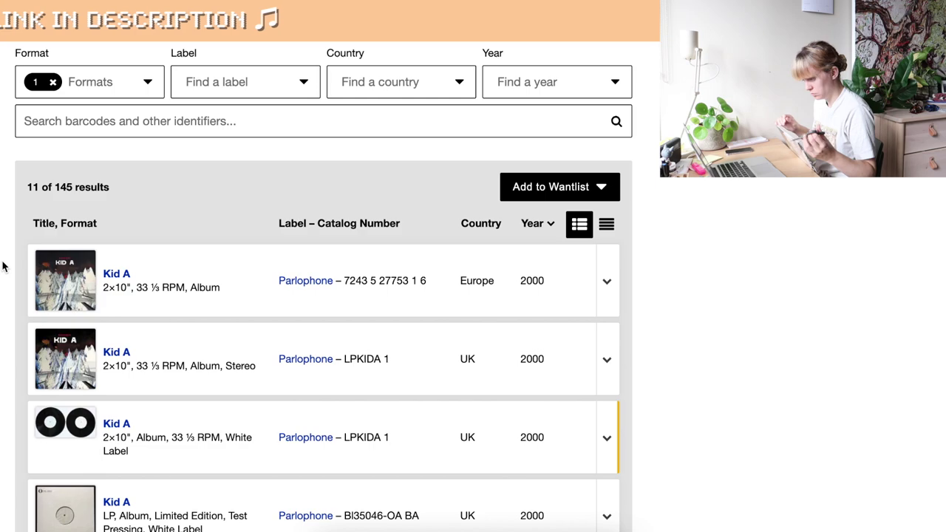
scroll(2, 267, down, 3)
scroll(3, 267, down, 5)
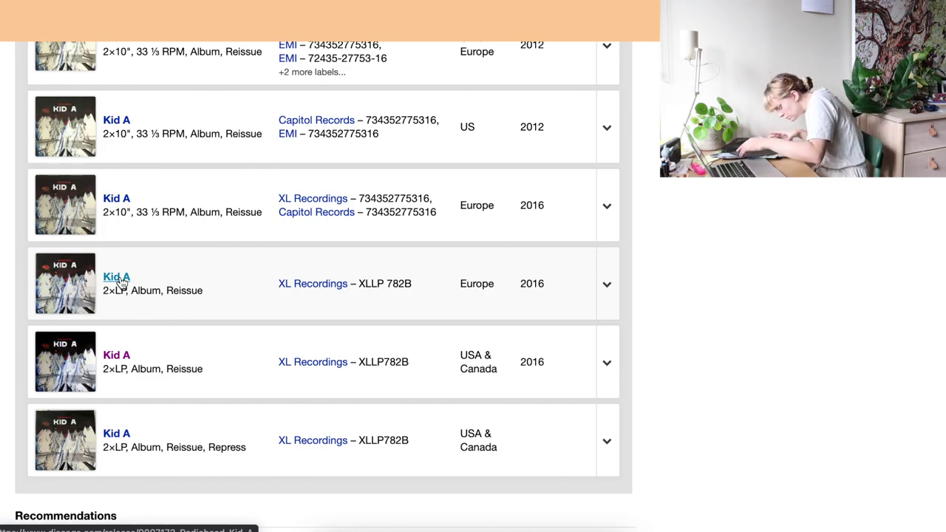
scroll(119, 281, up, 9)
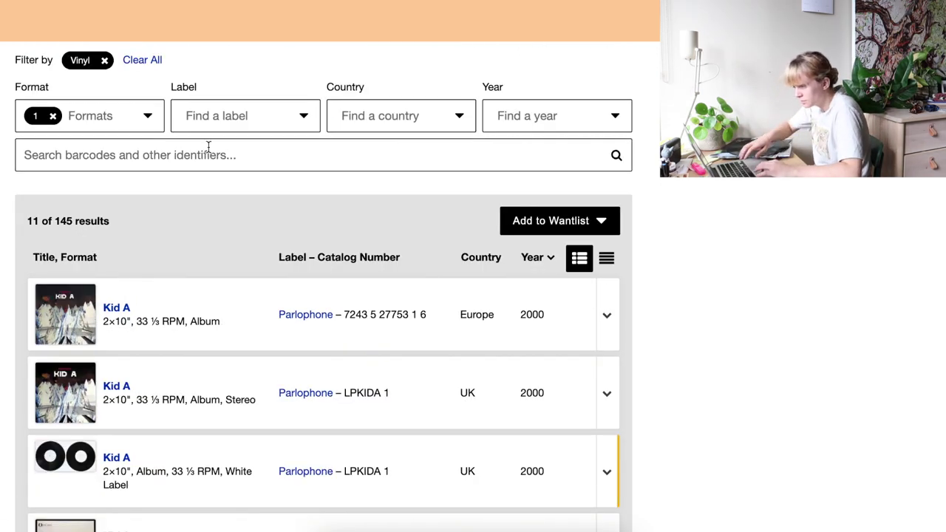
click(250, 144)
text(xllp722)
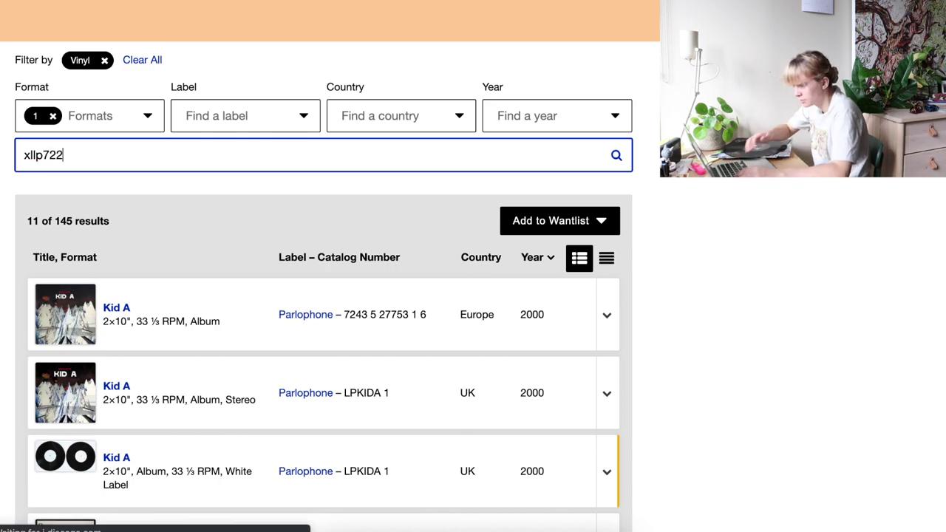
text(-3)
key(Return)
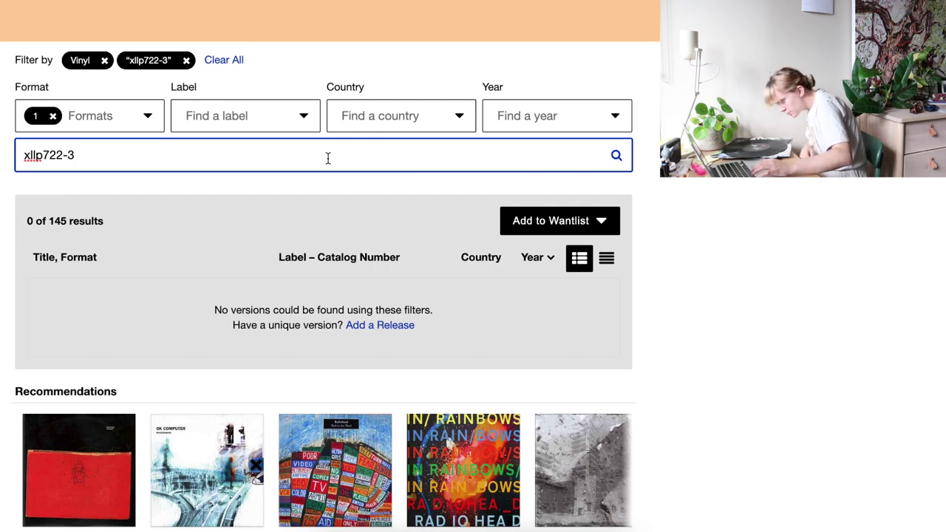
Step: Try the identifiers xllp722-b and xllp722 in the search of Kid A versions
key(BackSpace)
text(b)
key(Return)
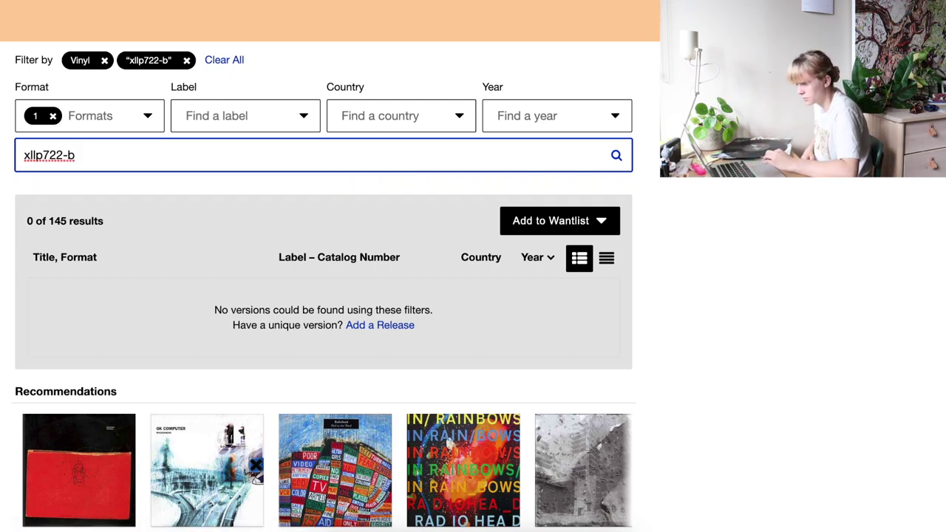
key(BackSpace)
key(BackSpace)
key(Return)
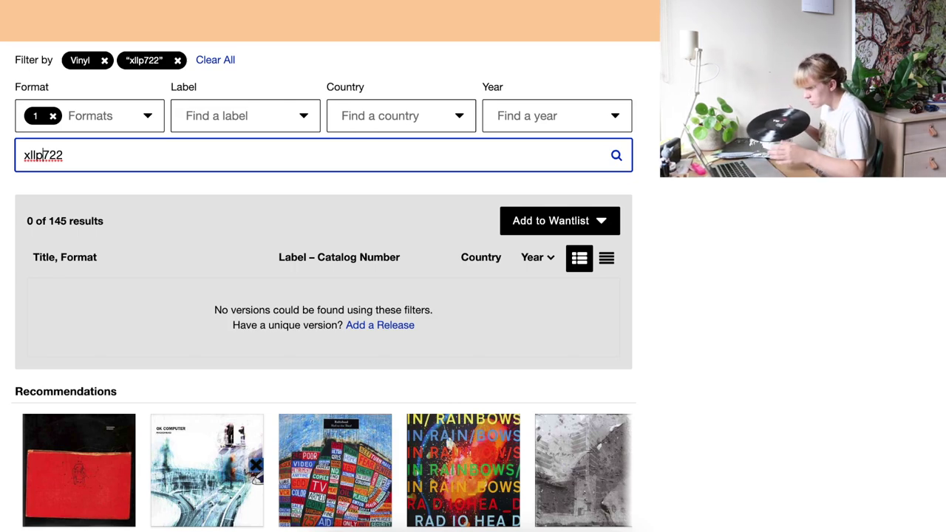
Step: Correct the identifier search to xllp782-3, and replace its suffix to search for xllp782-b
key(BackSpace)
key(BackSpace)
text(82)
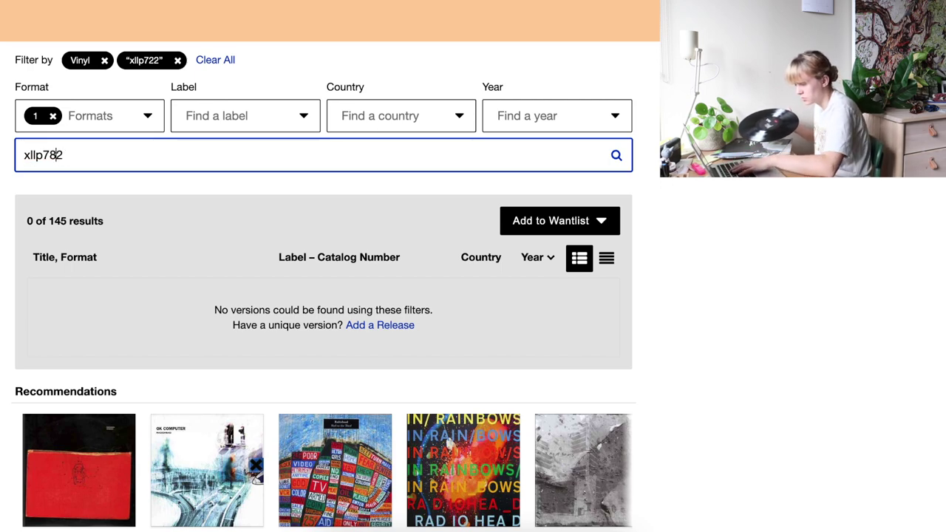
text(-3)
key(Return)
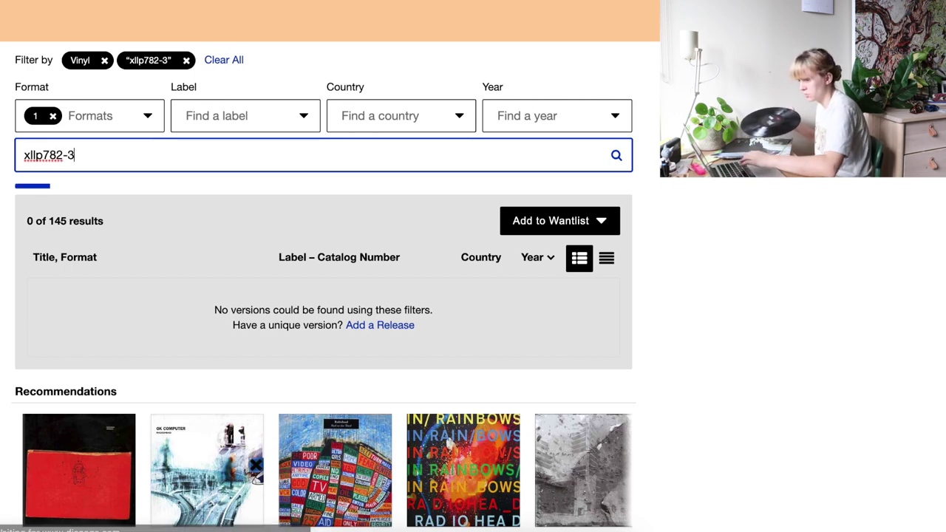
key(BackSpace)
text(b)
key(Return)
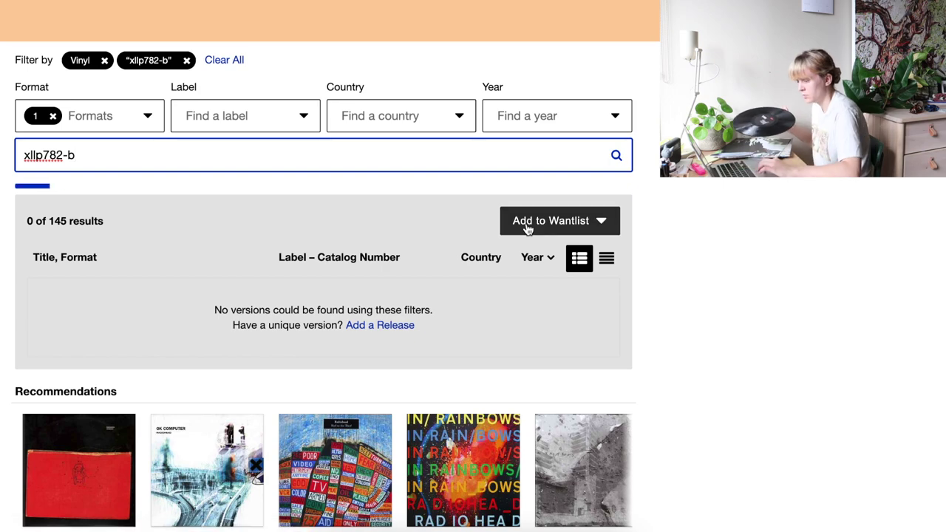
Step: Narrow the identifier search for Kid A to xllp782-b bg38574-01 b1
scroll(19, 291, down, 1)
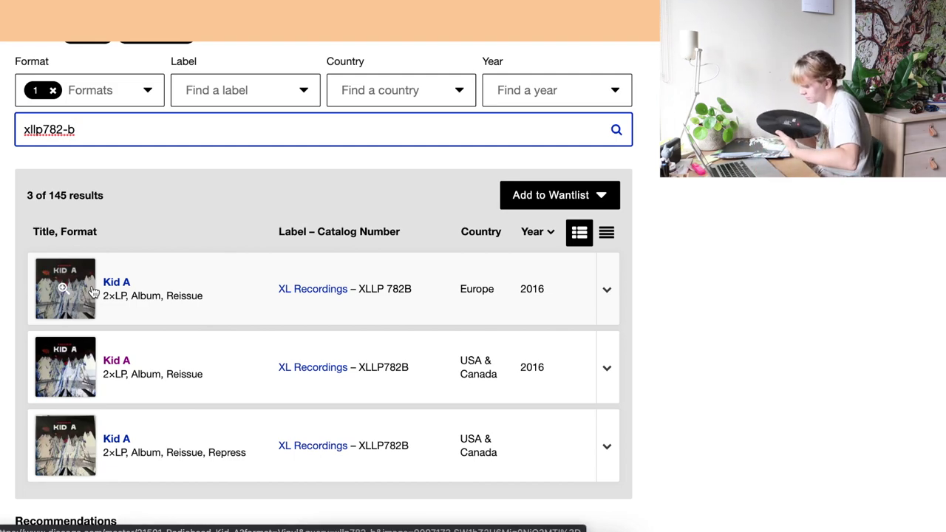
click(128, 137)
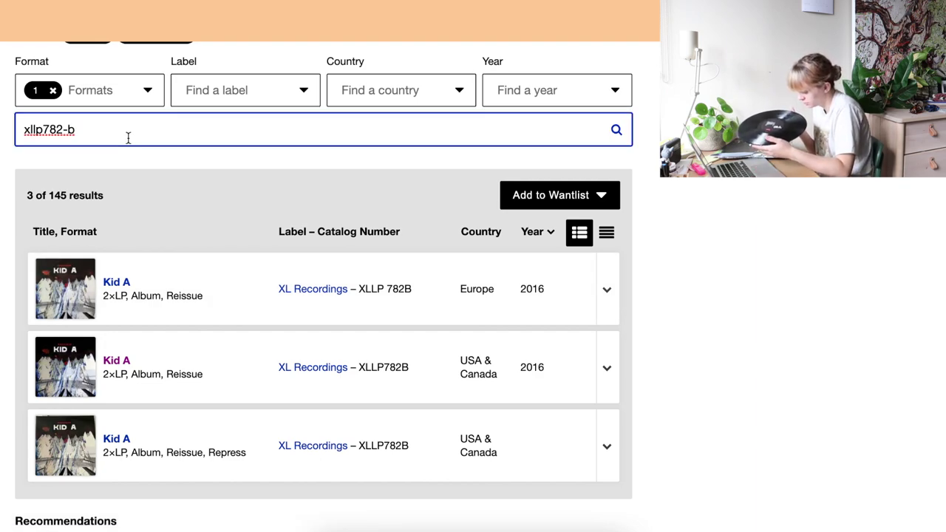
text(bg)
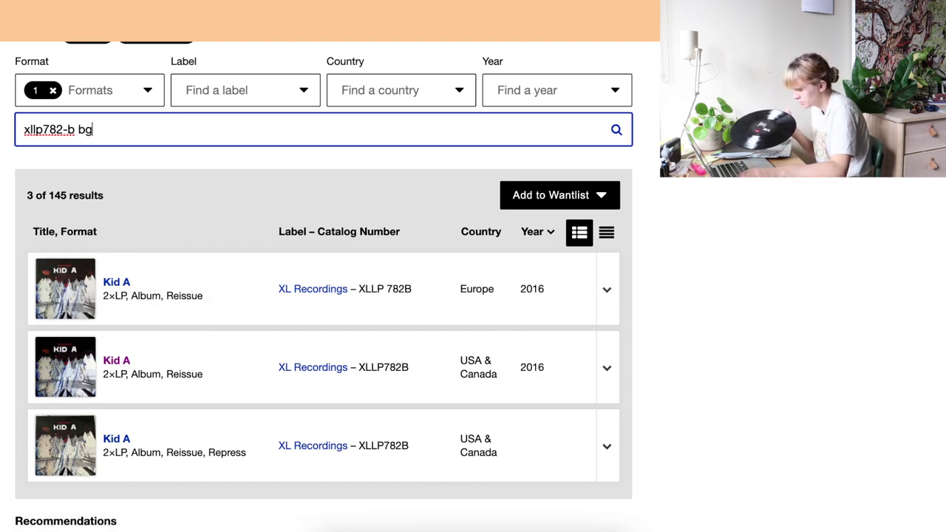
text(2)
key(BackSpace)
text(38574-01 b1)
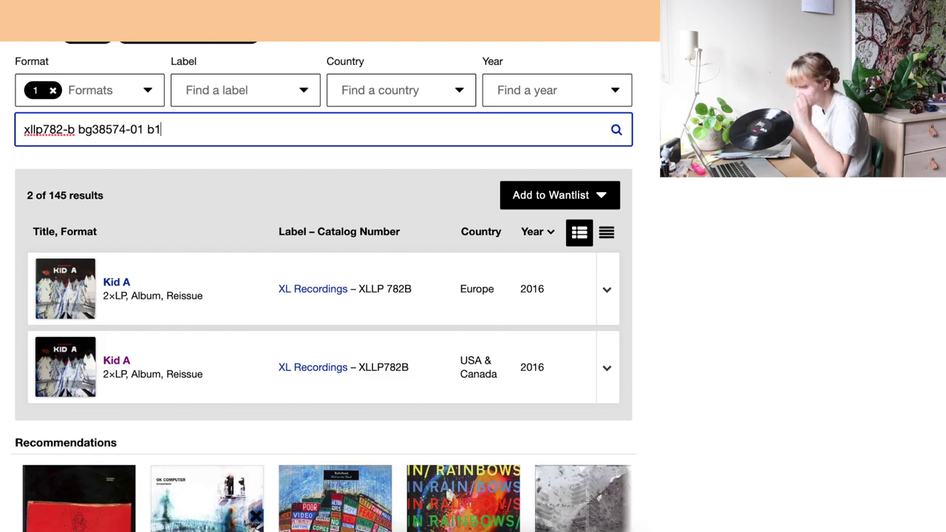
Step: Open the European and the USA & Canada 2016 reissues of Kid A in separate tabs and compare their details
right_click(117, 282)
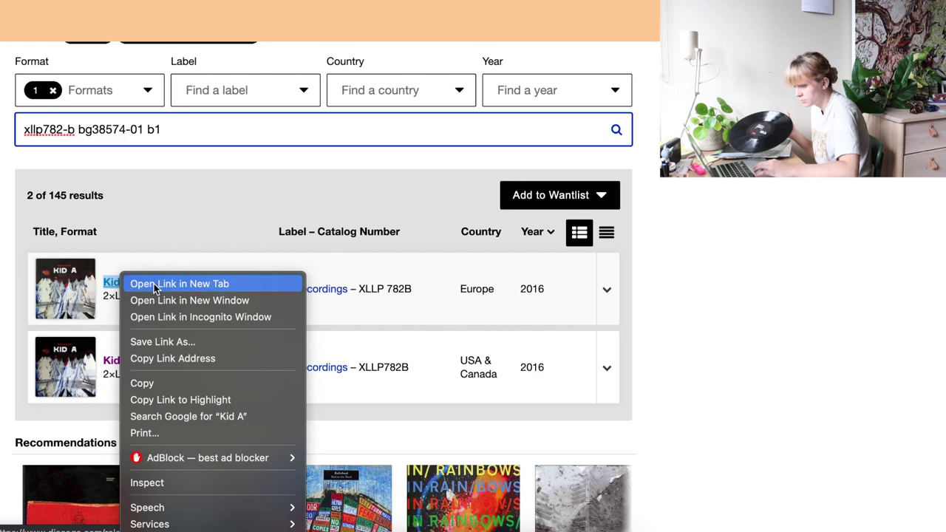
click(148, 281)
right_click(117, 366)
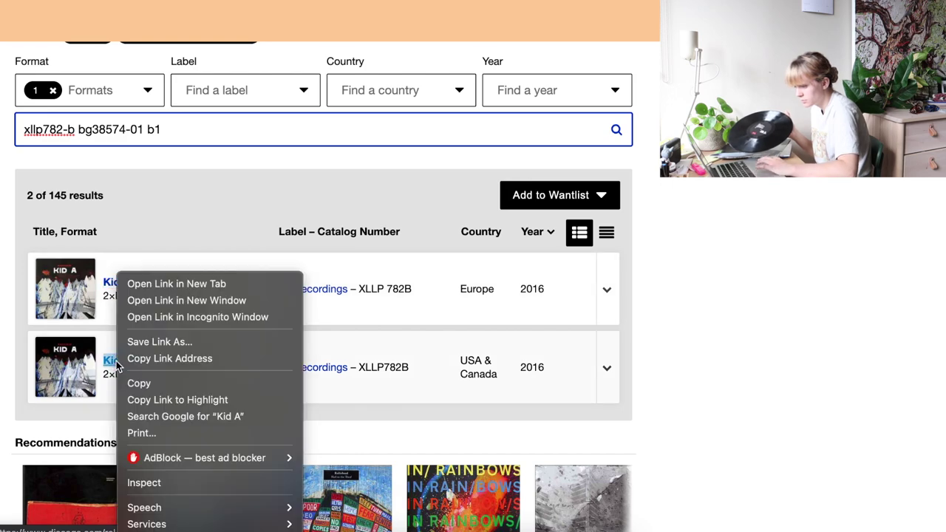
click(166, 283)
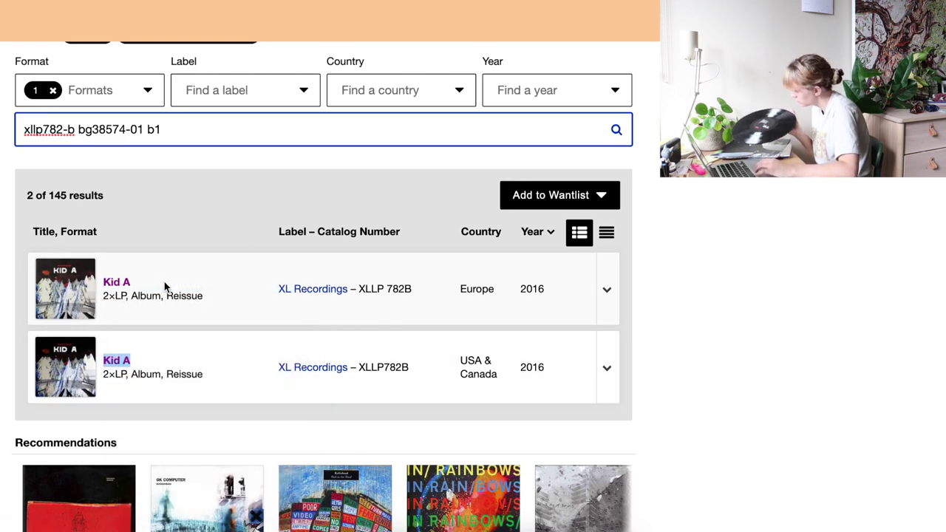
key(ctrl+Tab)
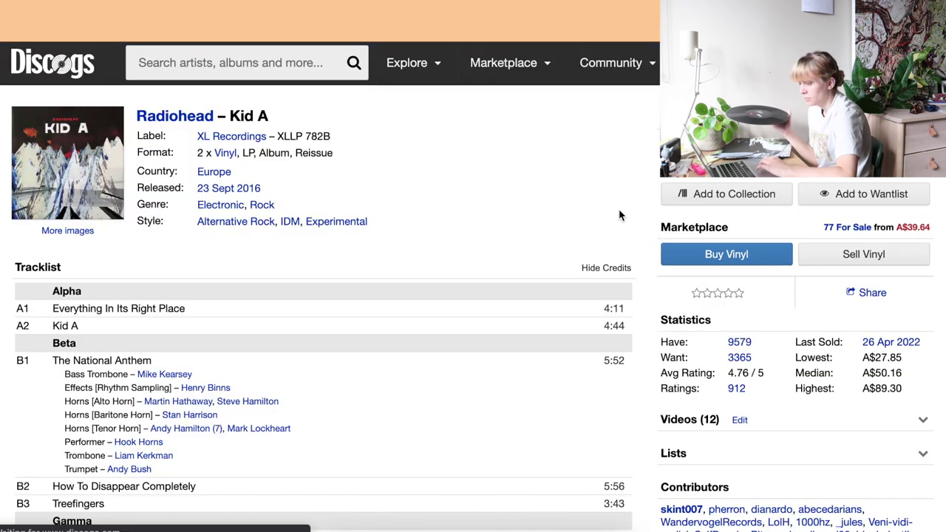
key(ctrl+Tab)
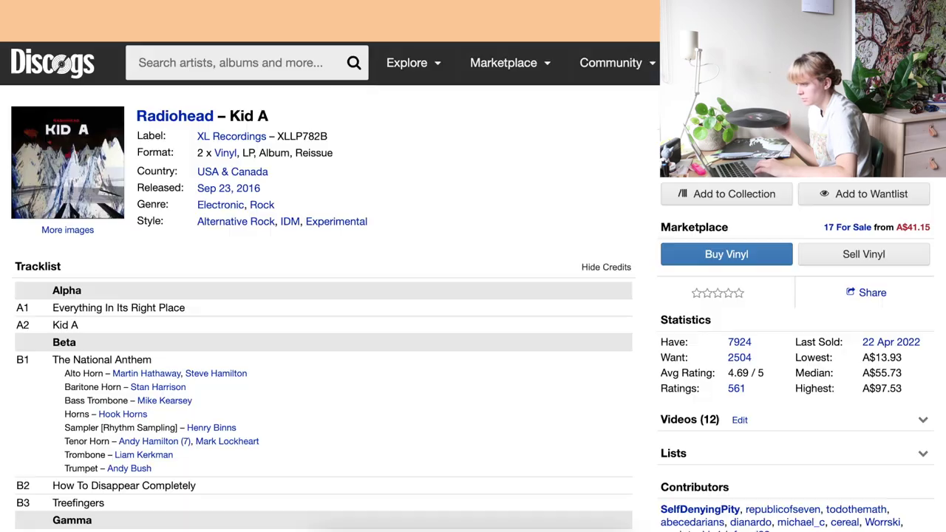
key(ctrl+Tab)
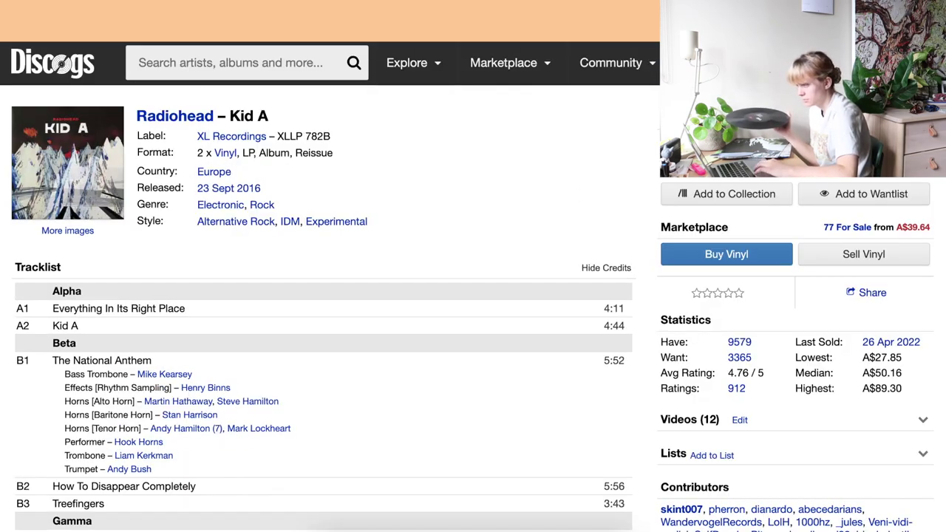
key(ctrl+Tab)
key(ctrl+Tab)
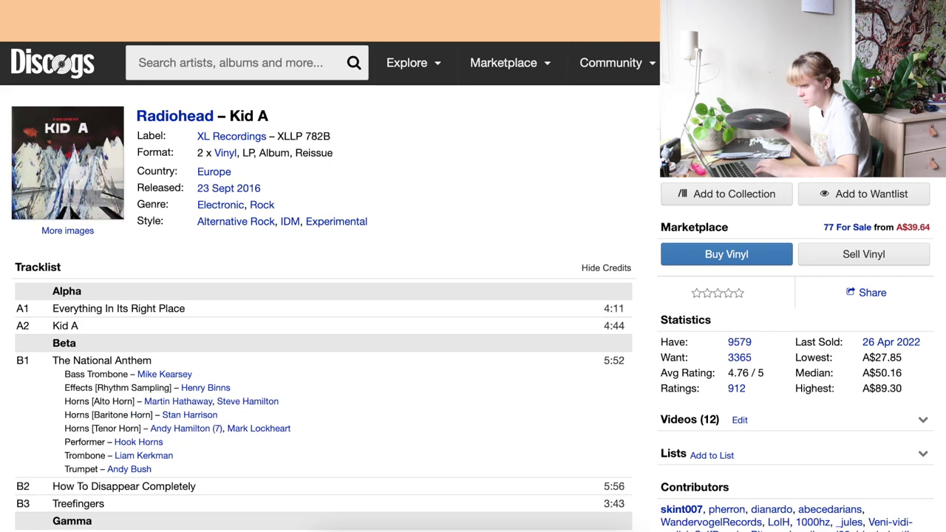
key(ctrl+Tab)
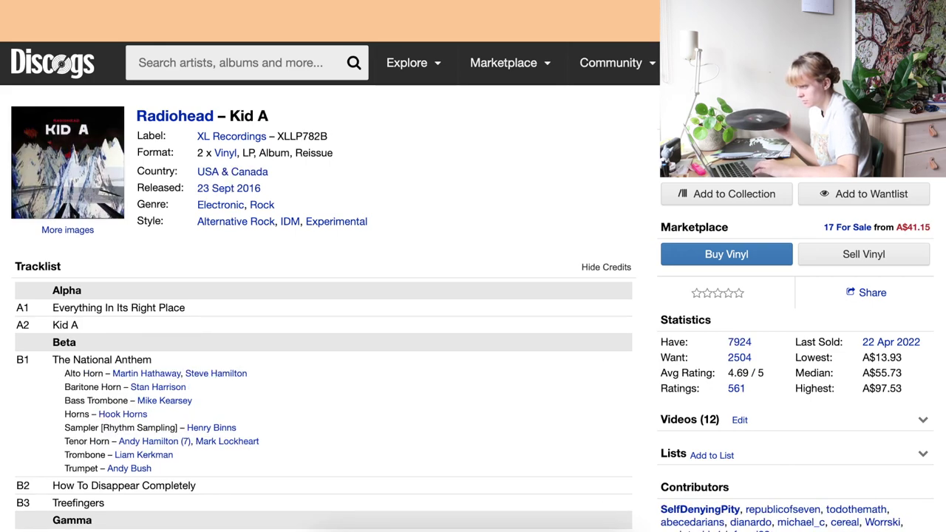
Step: Check the notes distinguishing the USA & Canada reissue, and add the 2016 European reissue of Kid A (XLLP 782B) to the collection
key(ctrl+Tab)
key(ctrl+Tab)
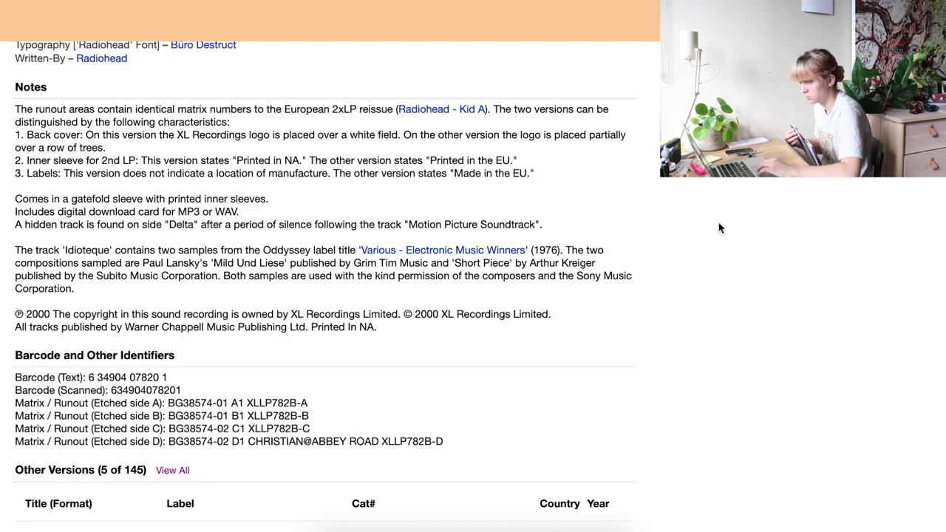
key(ctrl+Tab)
key(ctrl+Tab)
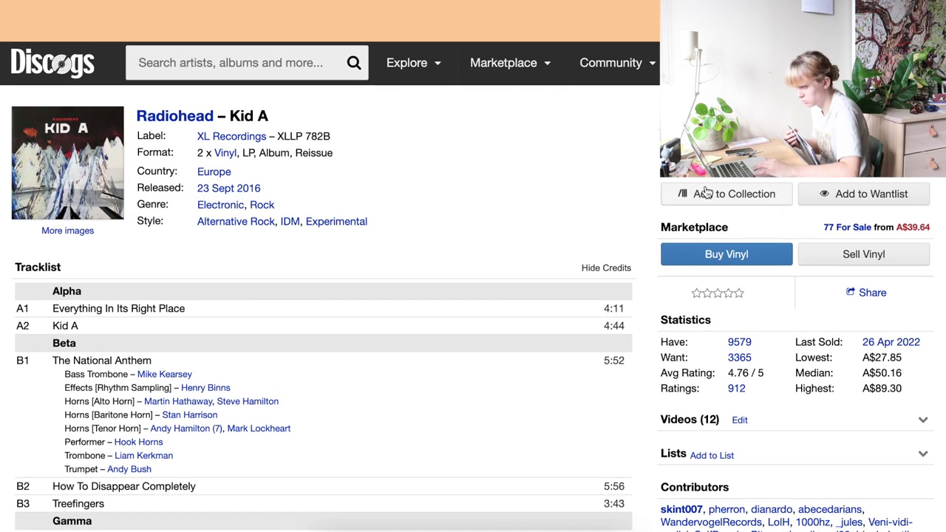
click(729, 194)
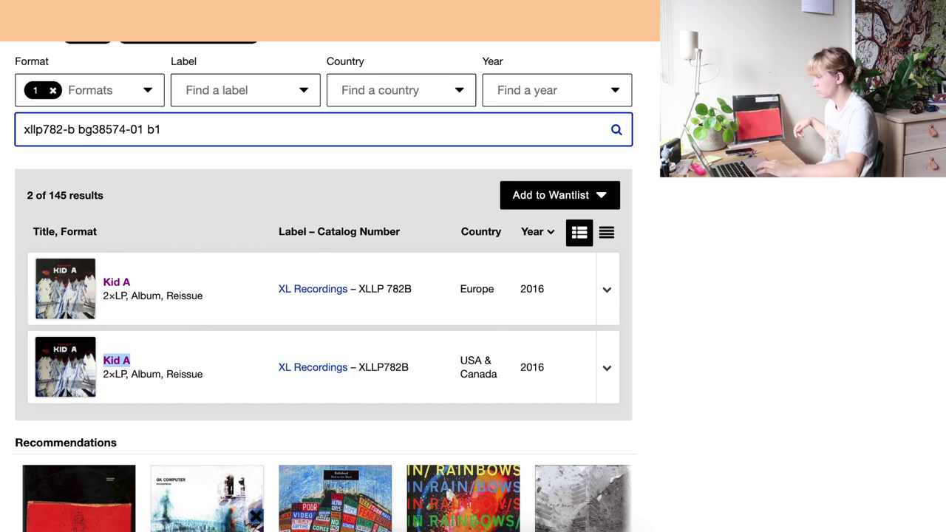
triple_click(340, 132)
text(7)
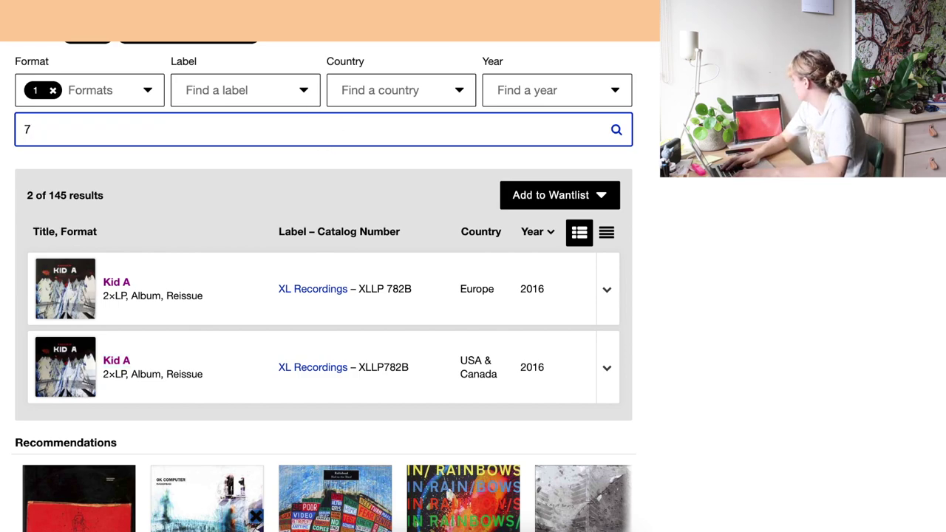
text(24353276416)
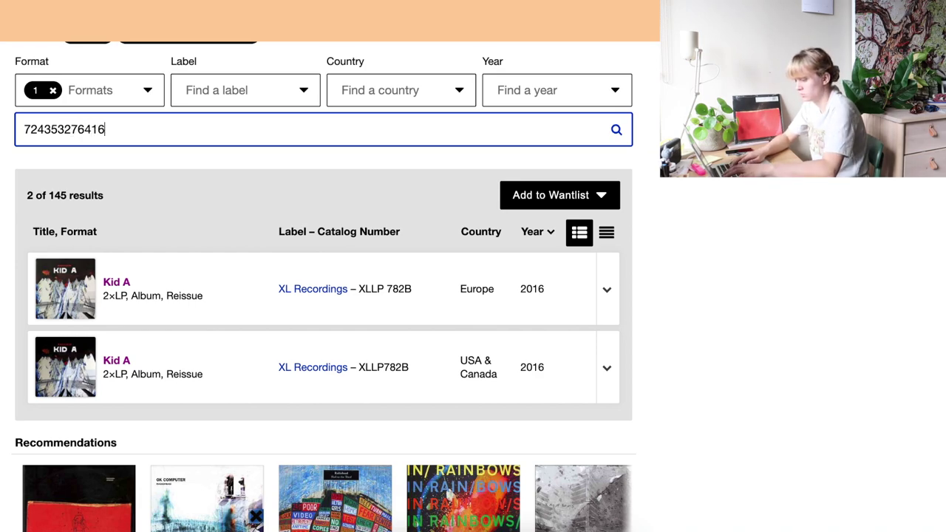
scroll(712, 281, down, 1)
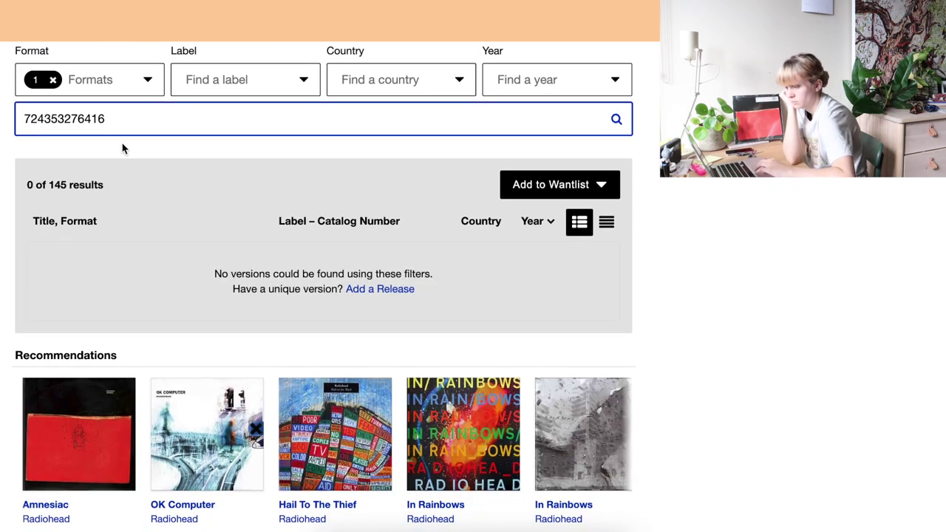
triple_click(16, 124)
key(ctrl+c)
key(ctrl+Tab)
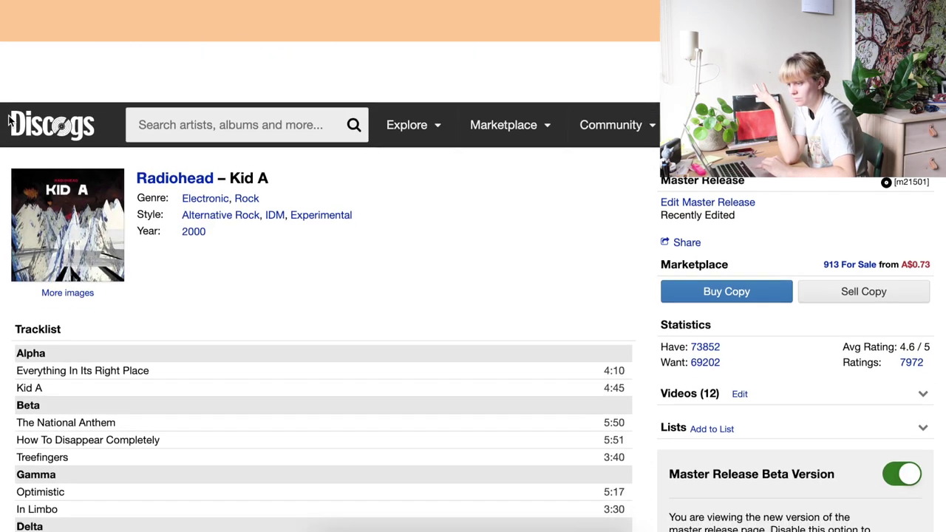
click(194, 74)
key(ctrl+v)
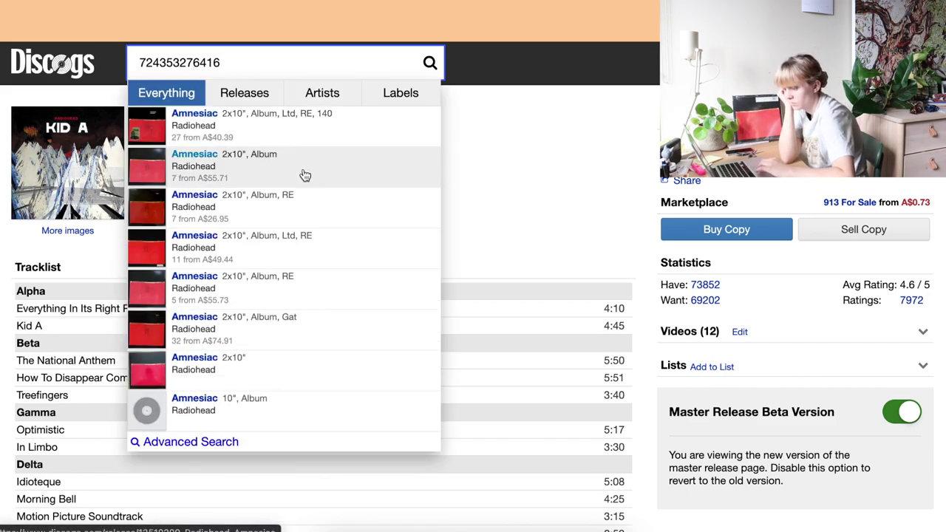
Step: Open the 2008 US Capitol reissue of Amnesiac from the matches and go to the album's full list of versions
click(337, 141)
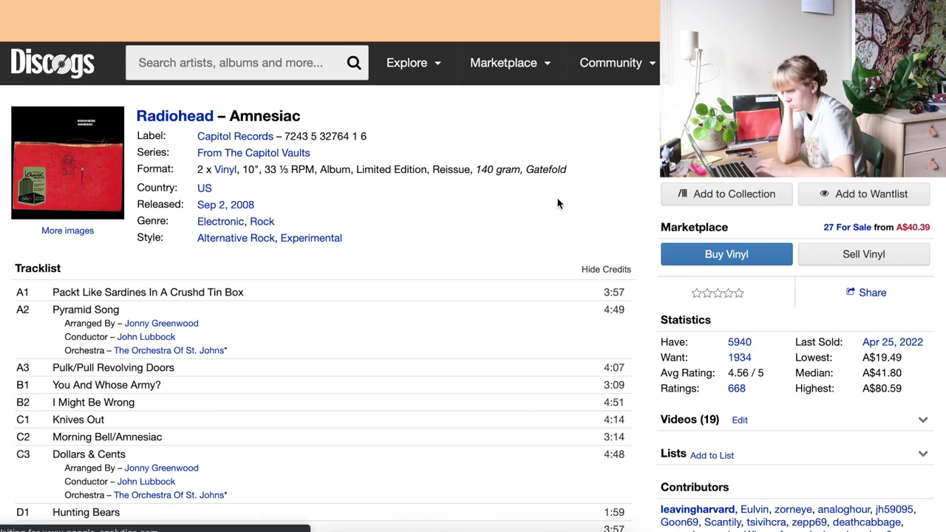
click(317, 240)
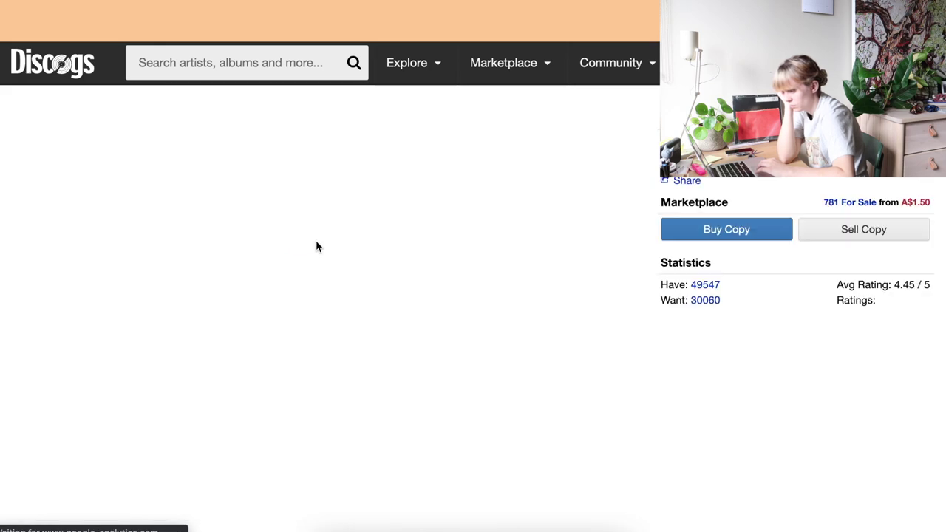
scroll(473, 258, down, 10)
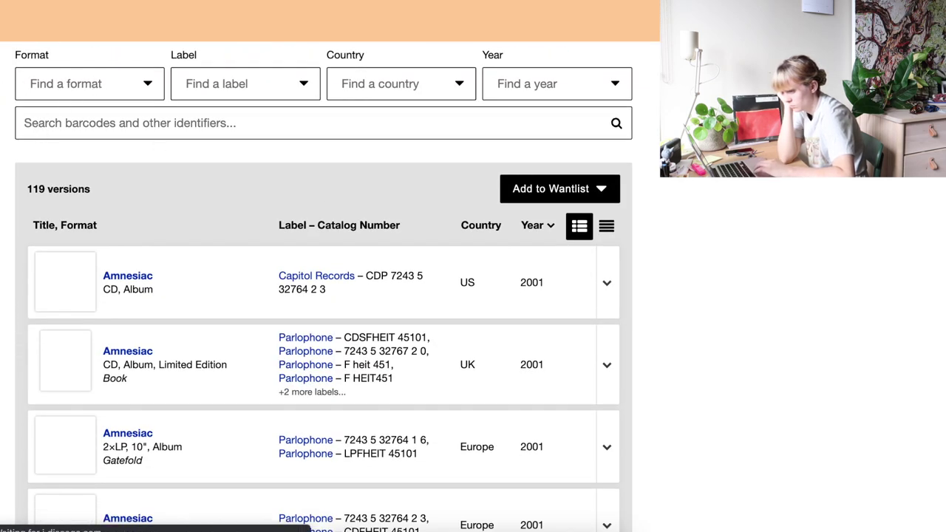
click(44, 87)
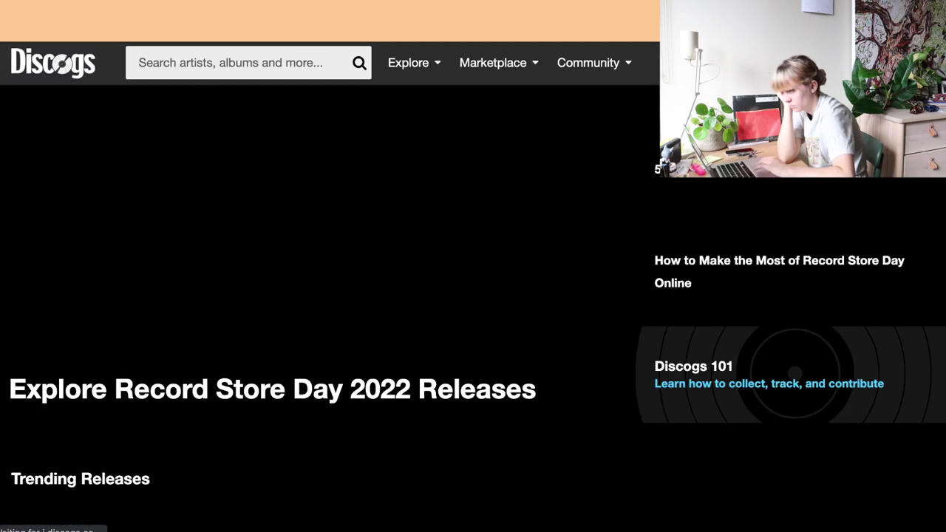
key(super+Left)
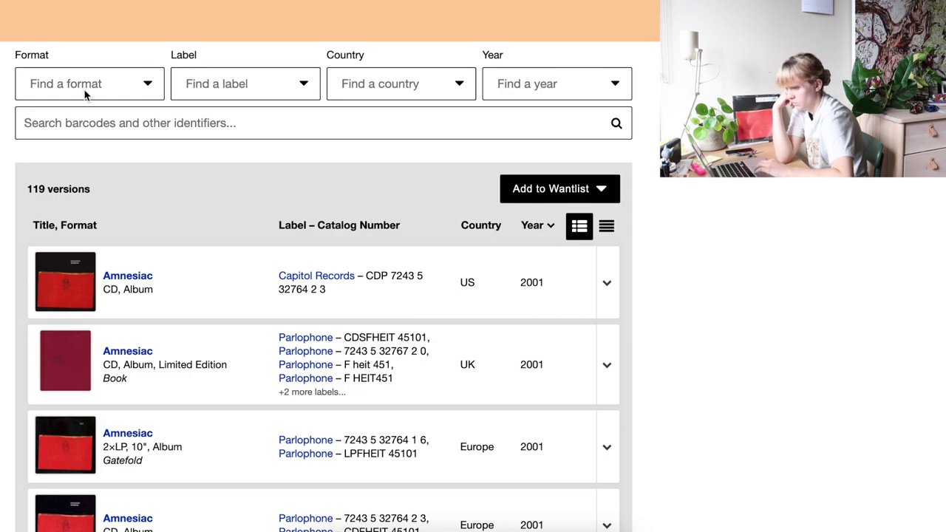
Step: Filter the Amnesiac versions to the 10" format
click(34, 88)
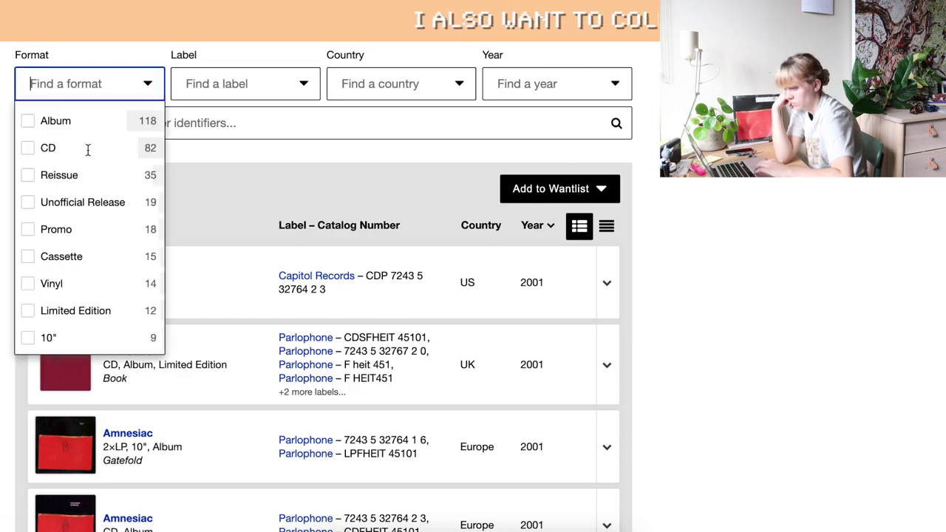
scroll(59, 184, down, 1)
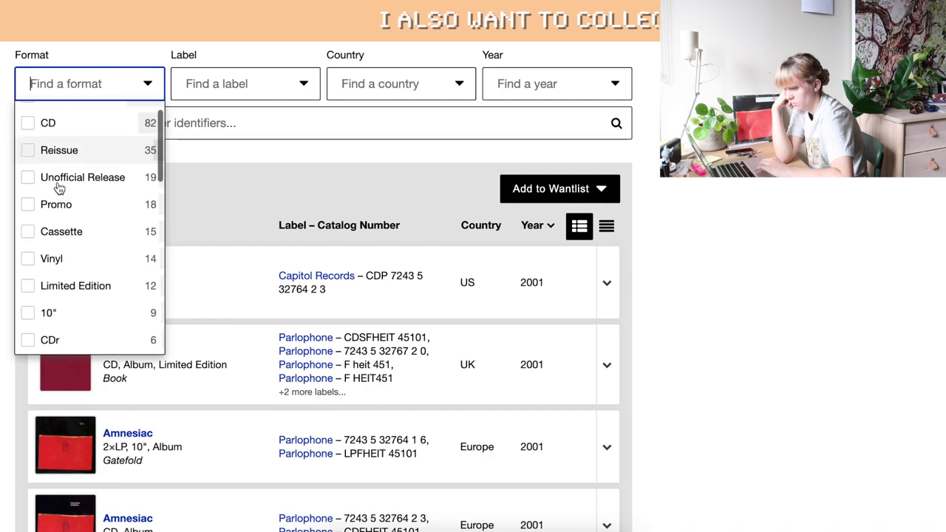
click(2, 211)
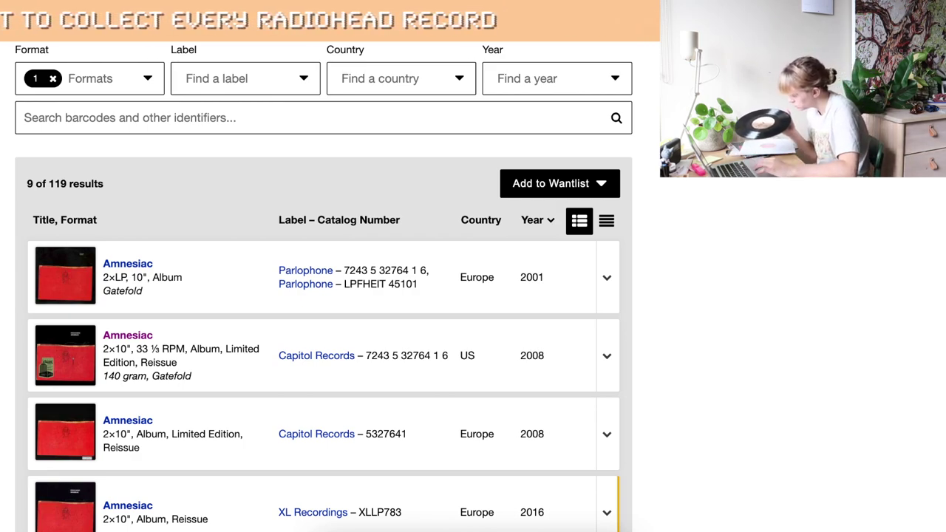
Step: Search the 10" Amnesiac versions' identifiers for 5327661
click(110, 116)
text(5)
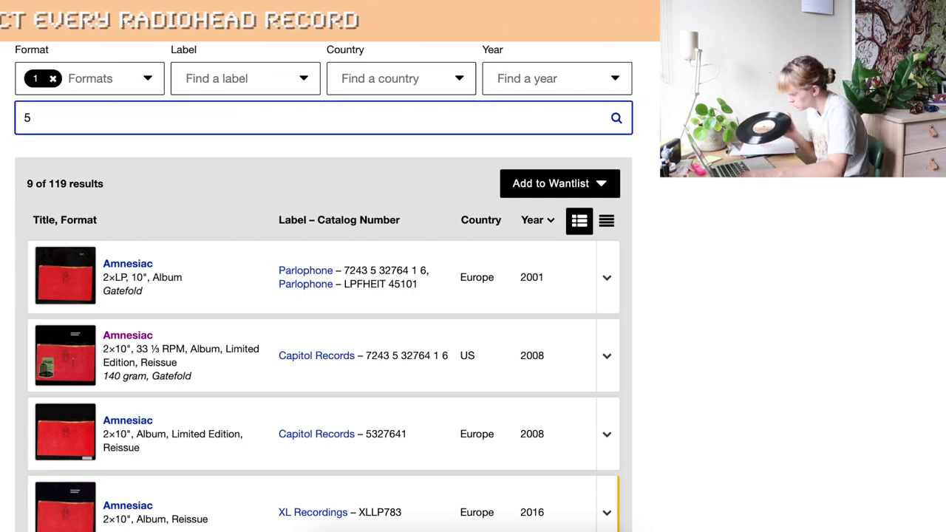
text(4)
key(BackSpace)
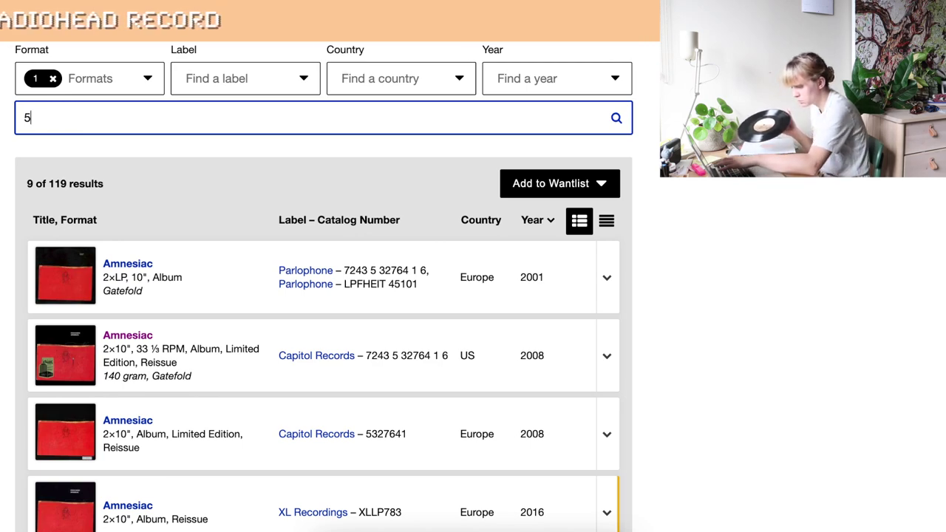
text(327)
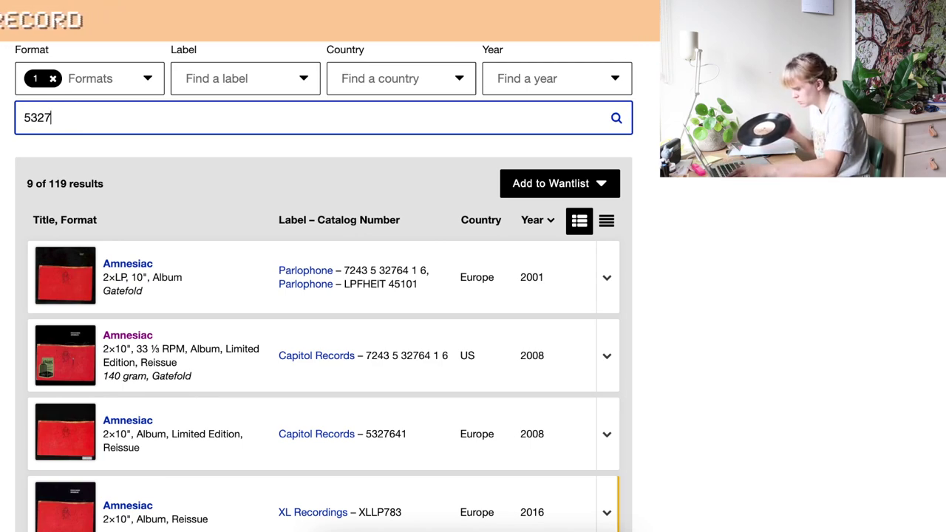
text(661)
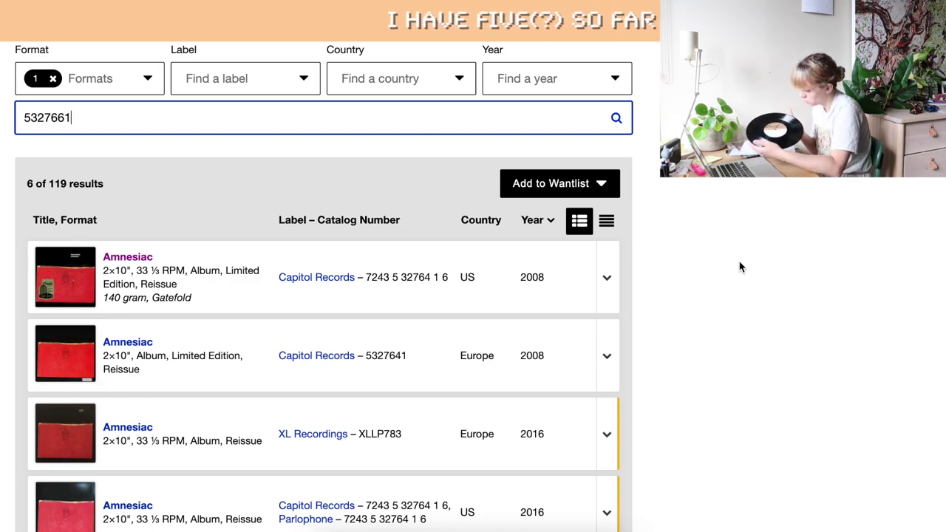
Step: Narrow the Amnesiac identifier search to 5327661 bc80243-02 d1 mk
text(b)
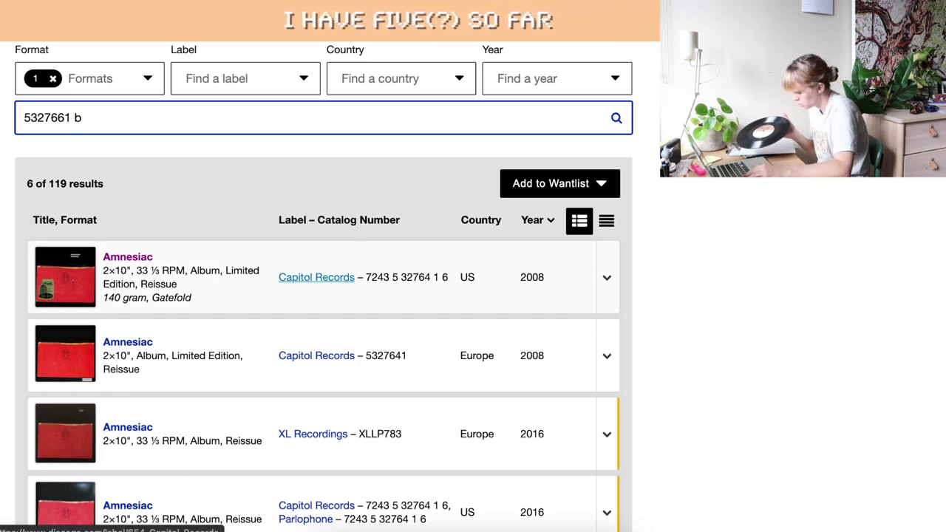
text(c80)
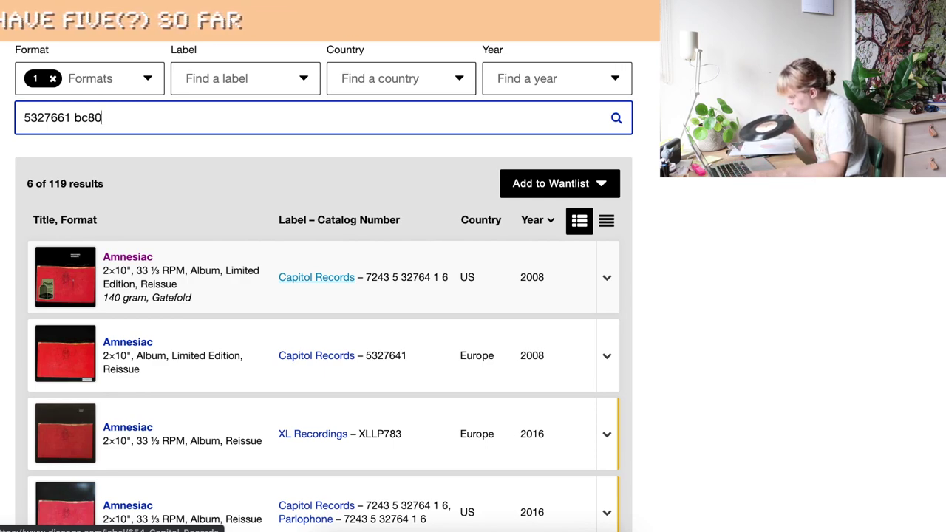
text(243)
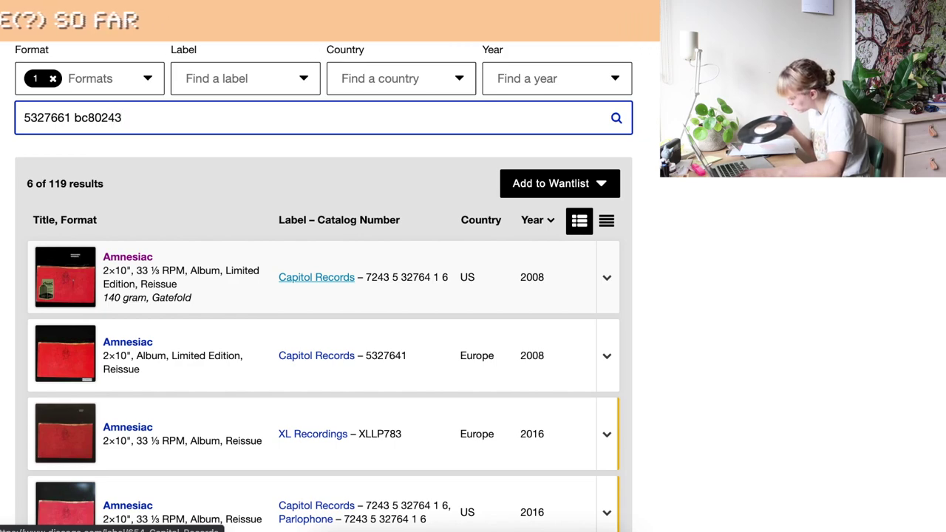
text(-02)
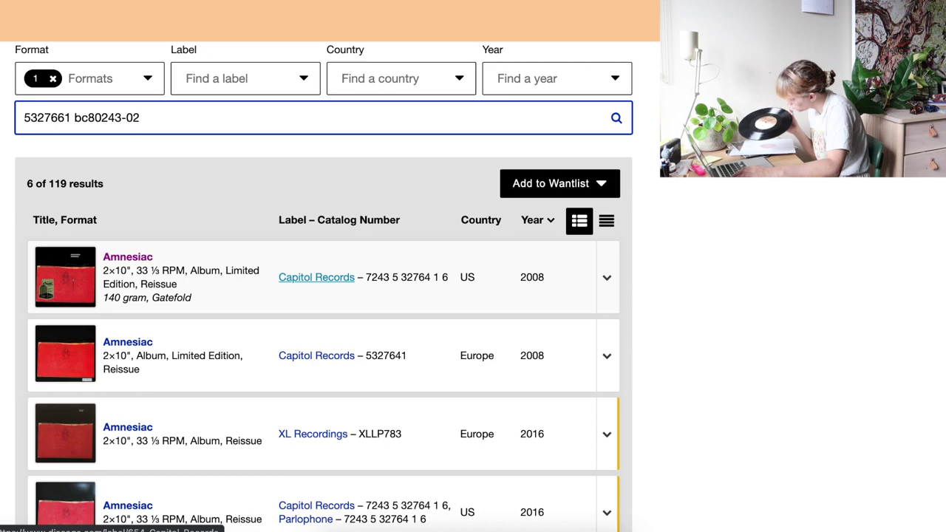
text( b)
key(BackSpace)
text(d1 mk)
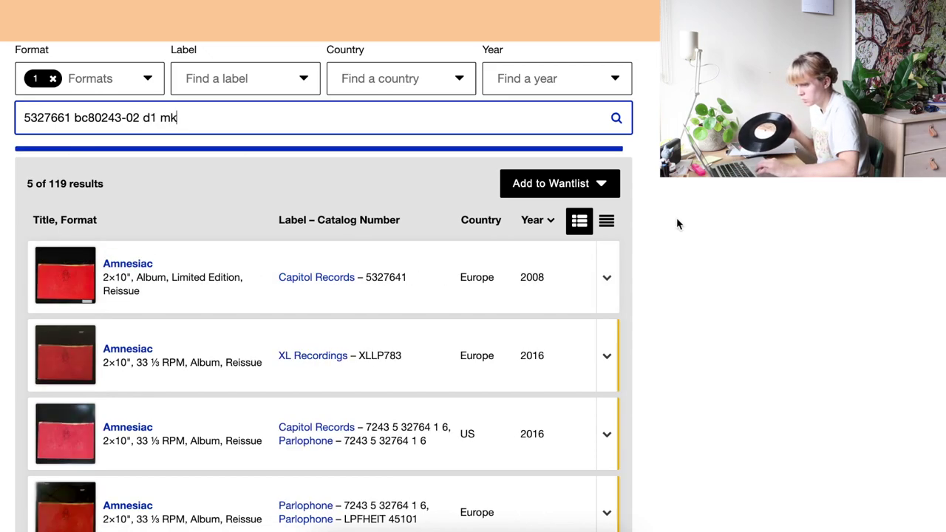
Step: Look through the matching Amnesiac versions and open the 2016 US reissue on Capitol Records and Parlophone at its identifiers
scroll(765, 235, down, 2)
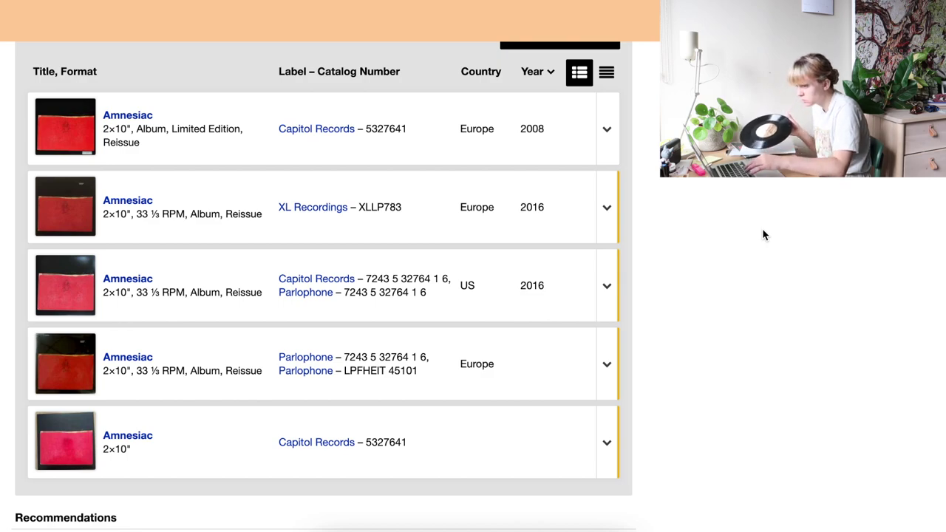
scroll(766, 235, up, 2)
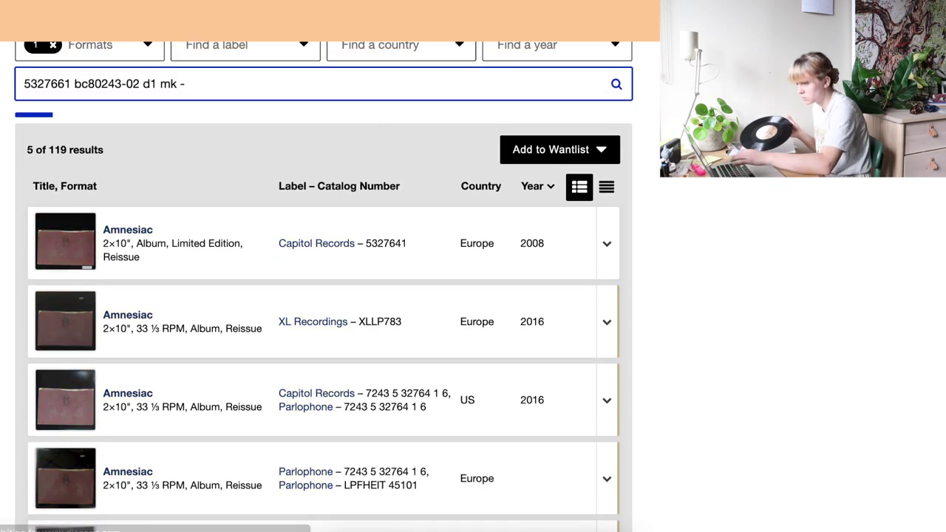
scroll(791, 285, down, 1)
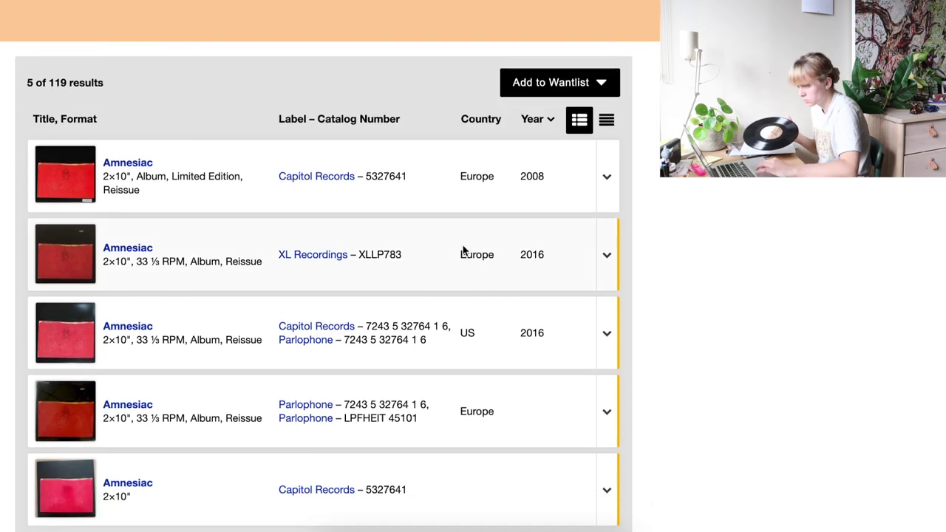
scroll(464, 252, down, 1)
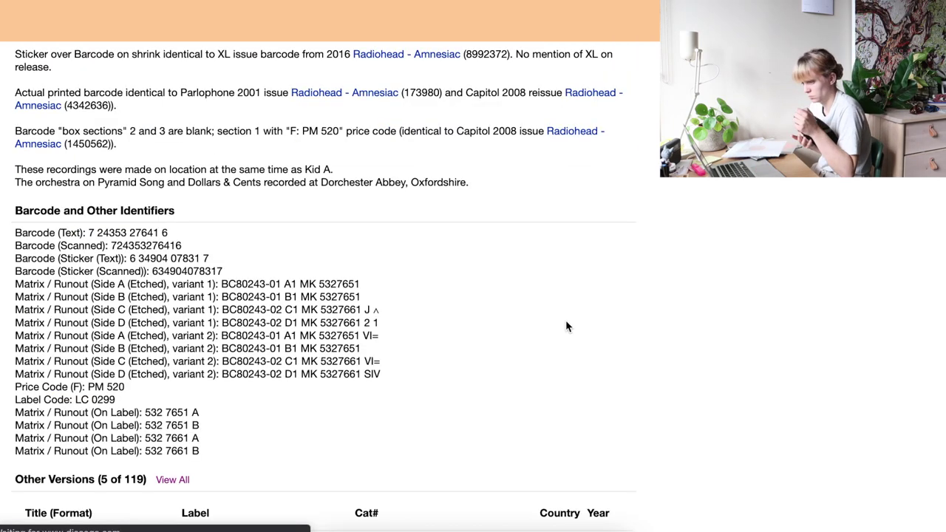
scroll(567, 326, up, 15)
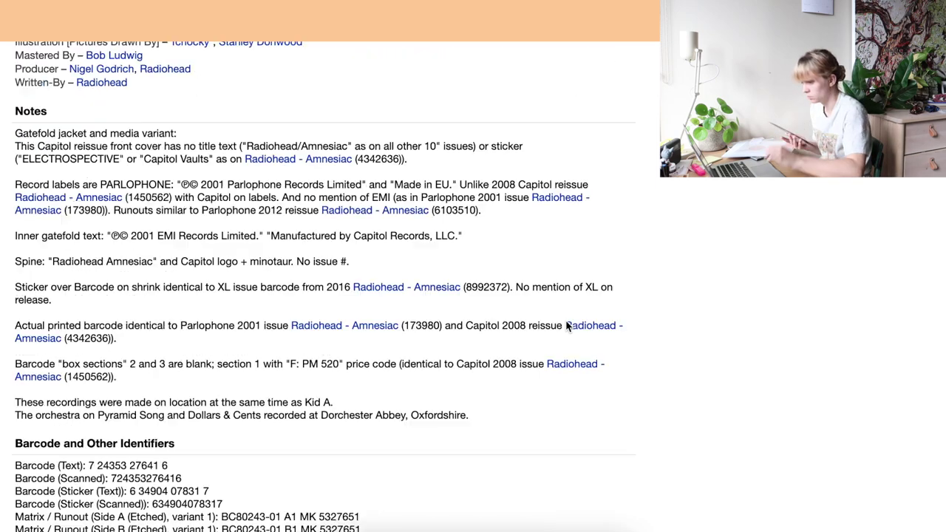
scroll(567, 326, down, 1)
click(714, 195)
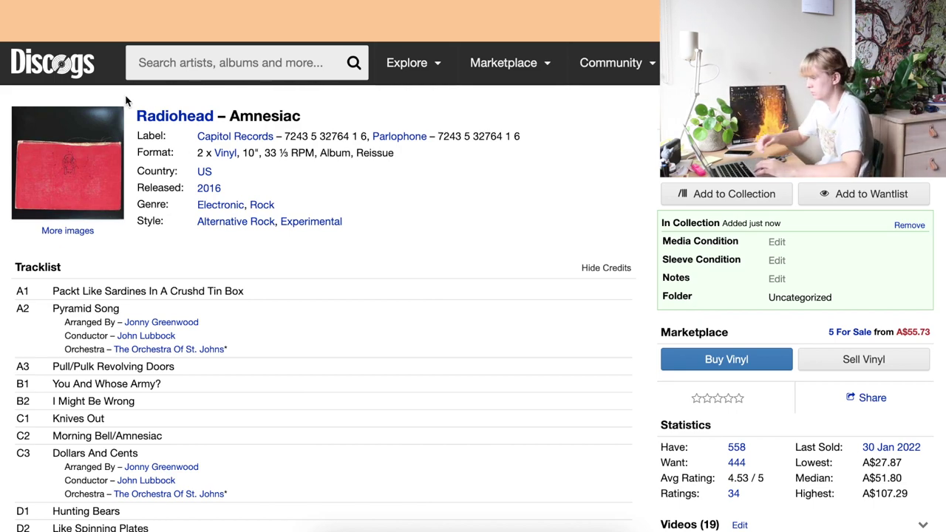
click(205, 61)
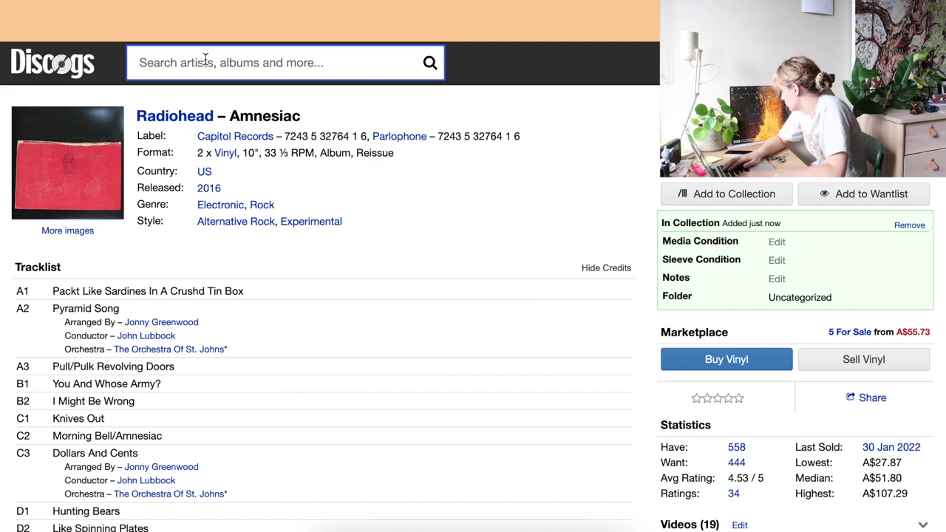
text(6349040)
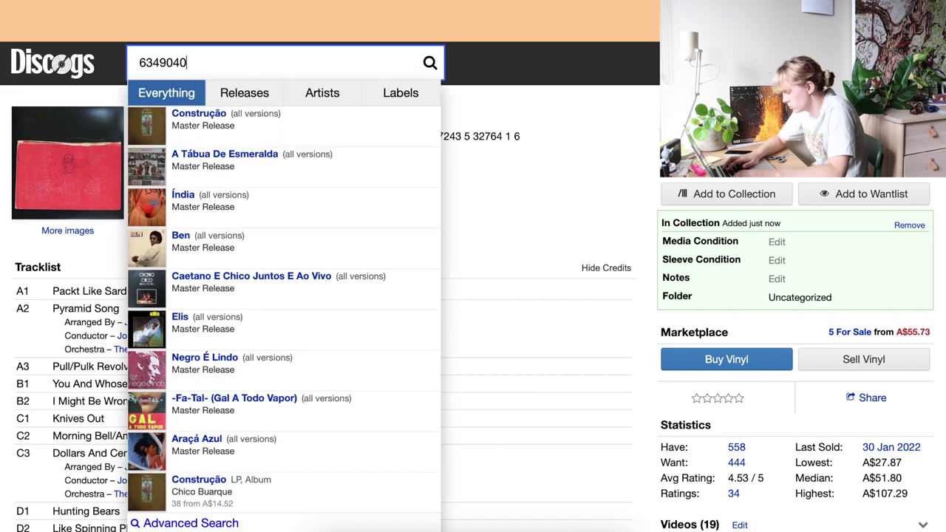
text(32418)
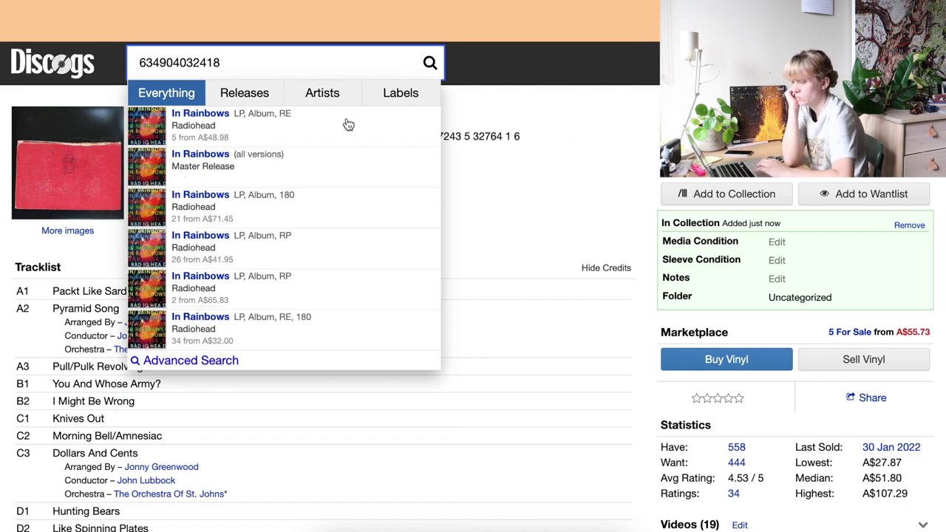
click(589, 300)
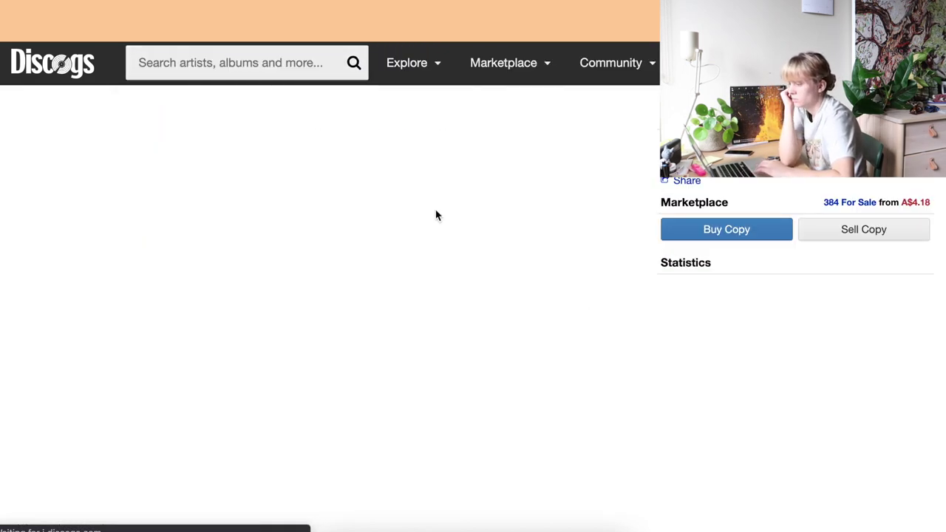
scroll(535, 247, down, 6)
scroll(536, 247, down, 3)
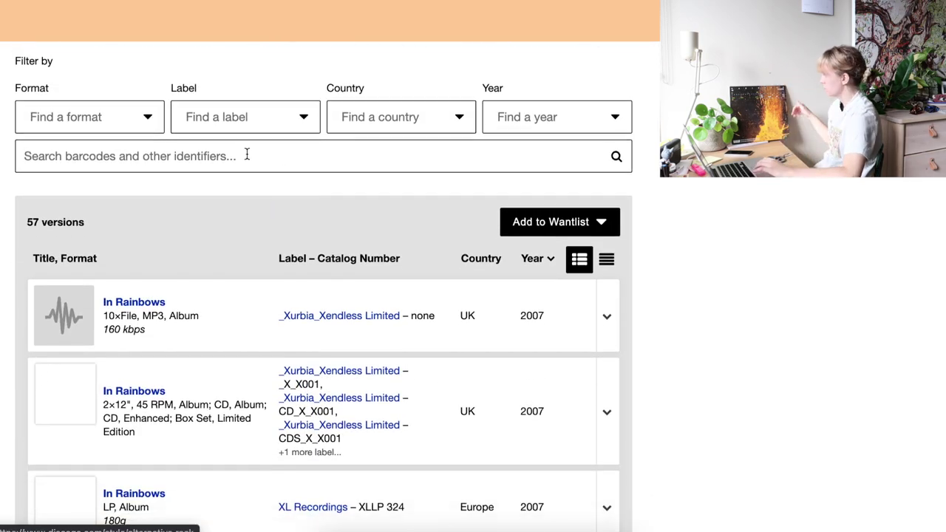
Step: Filter the In Rainbows versions by the identifier b716653-01 a1 and look through the matching pressings
click(158, 196)
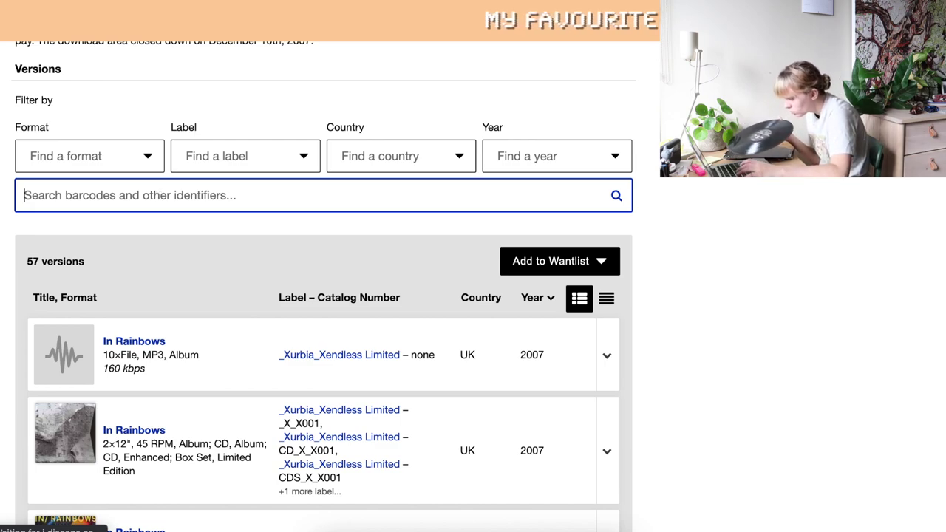
text(b7)
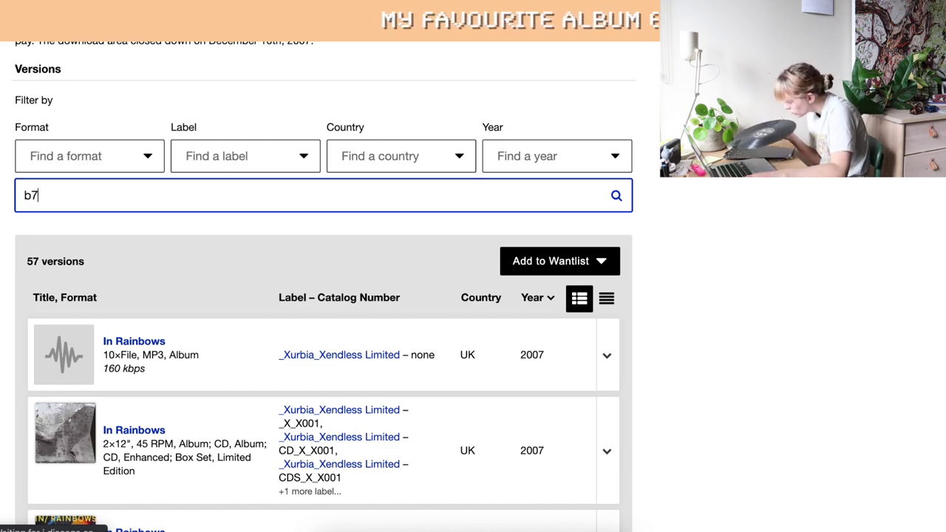
text(16)
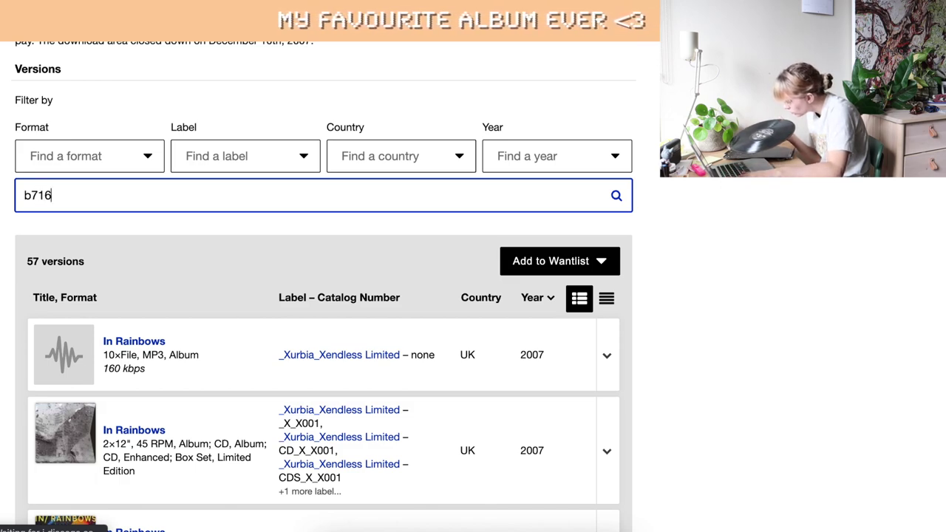
text(653)
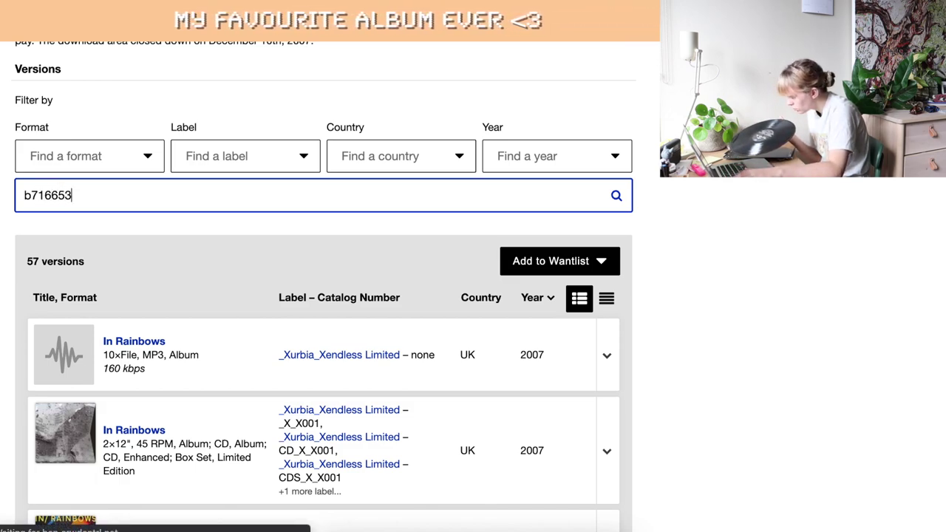
text(-01)
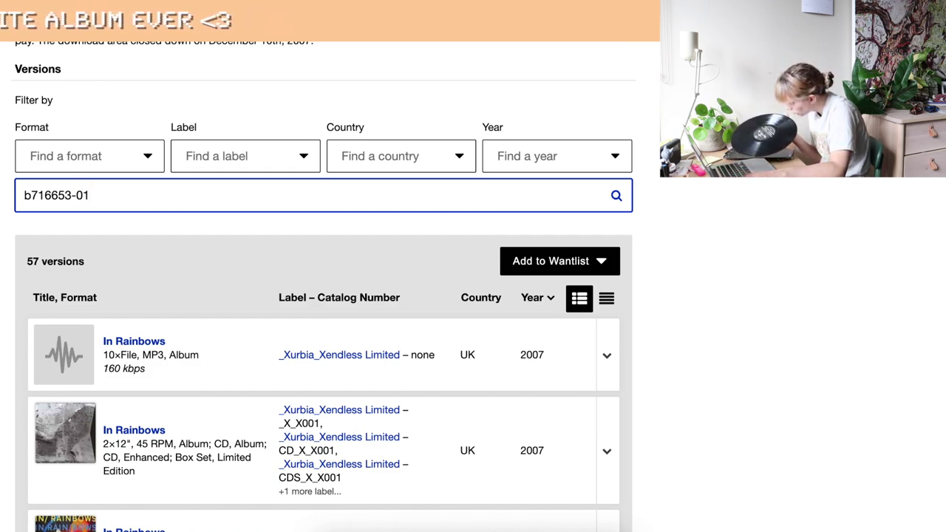
text(a1)
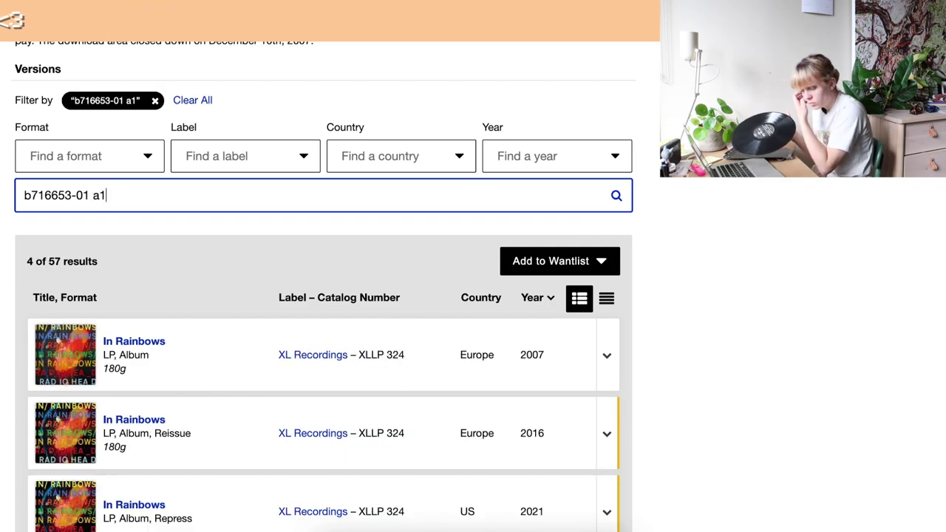
scroll(797, 345, down, 3)
scroll(798, 345, down, 1)
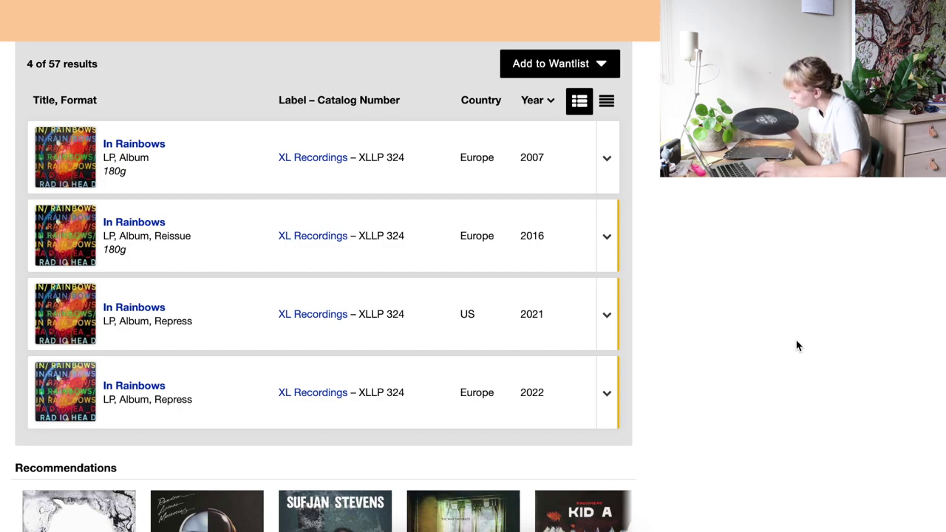
Step: Narrow the In Rainbows identifier search to b716653-01 a1 peachy
scroll(739, 294, up, 1)
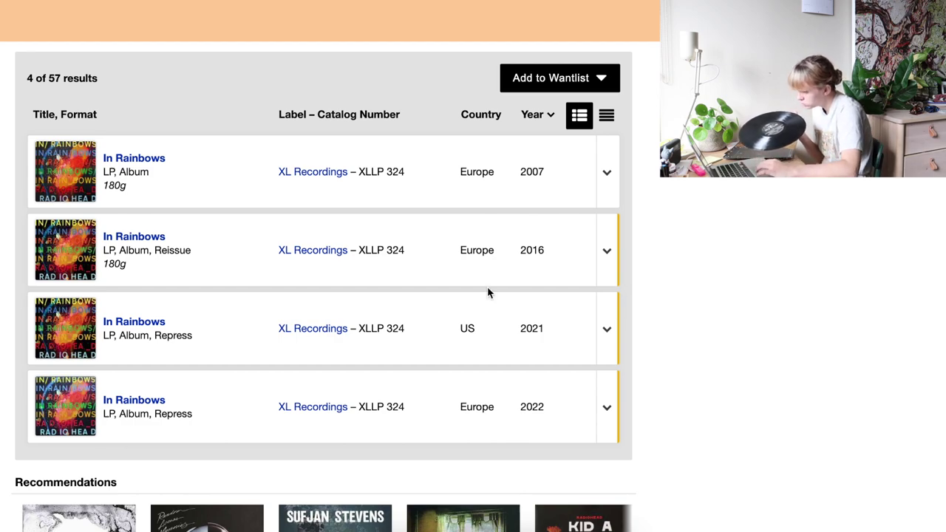
scroll(487, 292, up, 3)
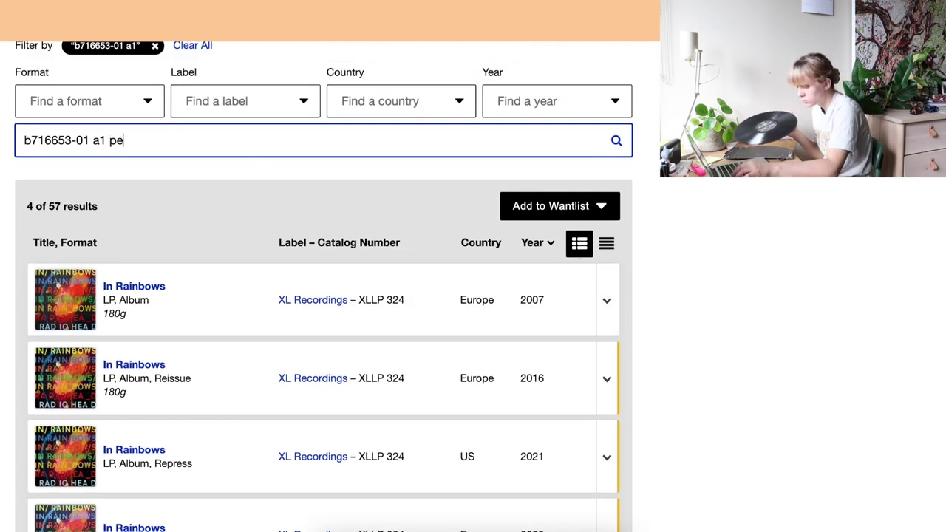
text(y)
key(Return)
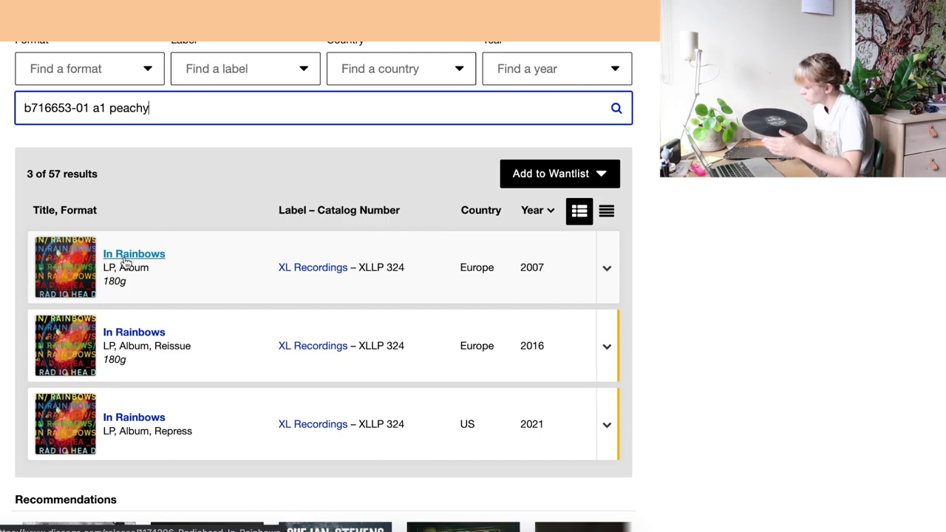
Step: Open the 2007 European In Rainbows release and the 2016 European reissue in separate new tabs
right_click(142, 254)
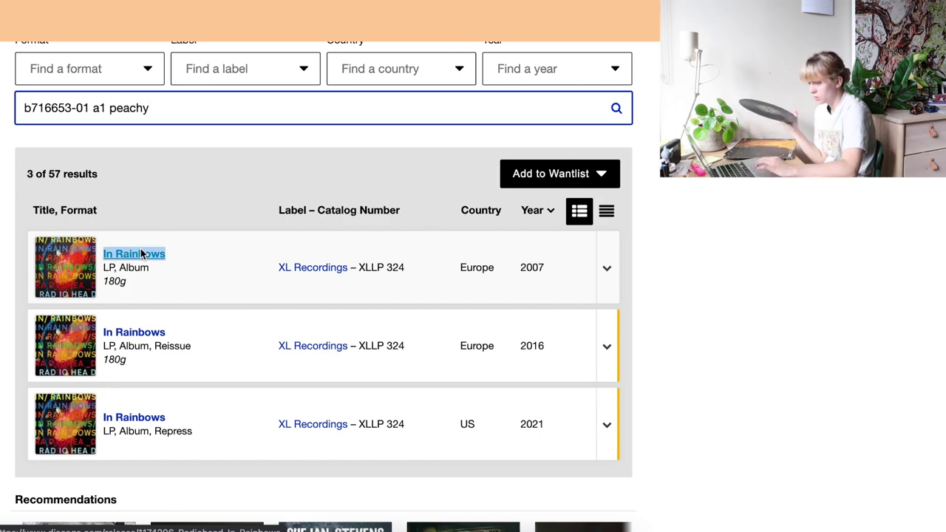
click(170, 256)
right_click(137, 338)
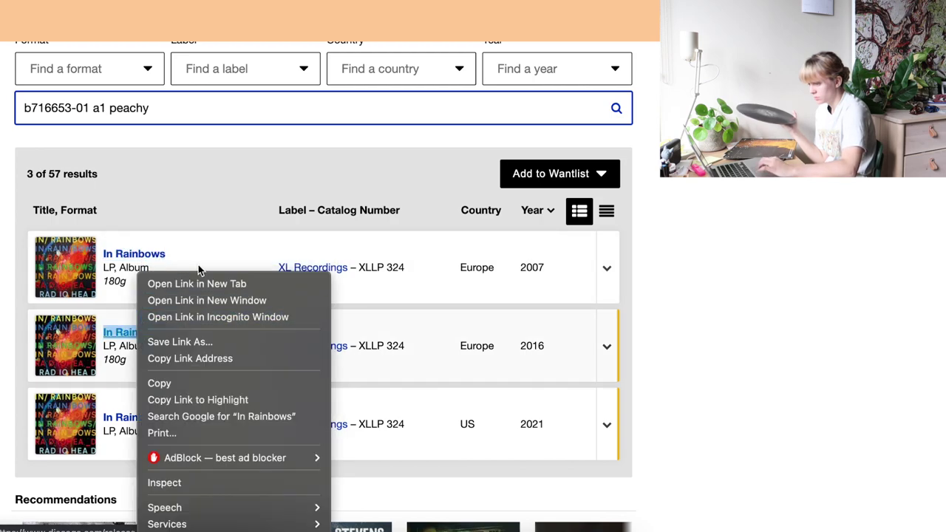
click(211, 282)
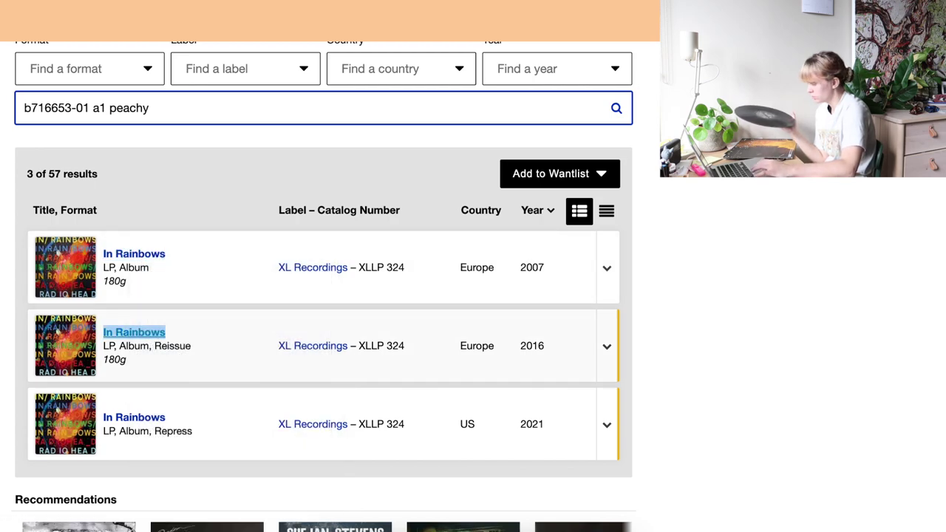
Step: Compare the notes and runout identifiers of the 2007 European In Rainbows original with those of the 2016 reissue
key(ctrl+Tab)
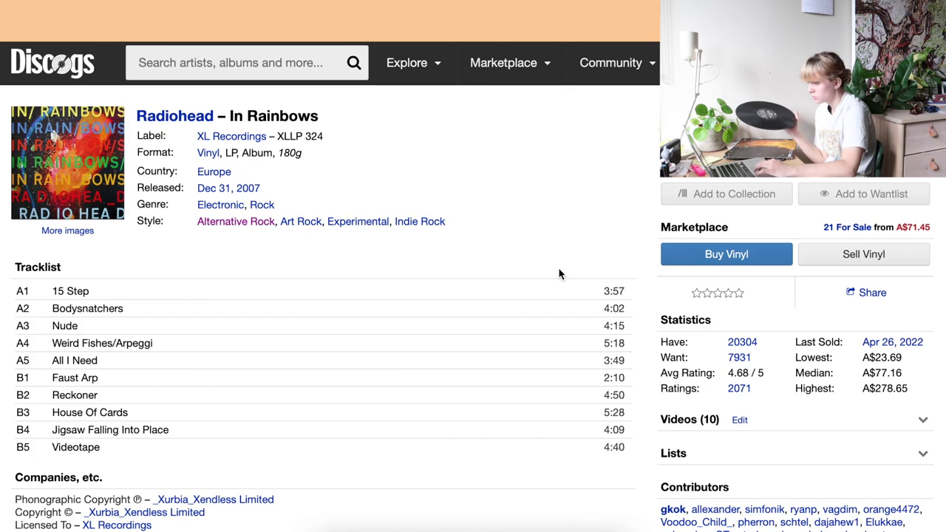
scroll(599, 206, down, 20)
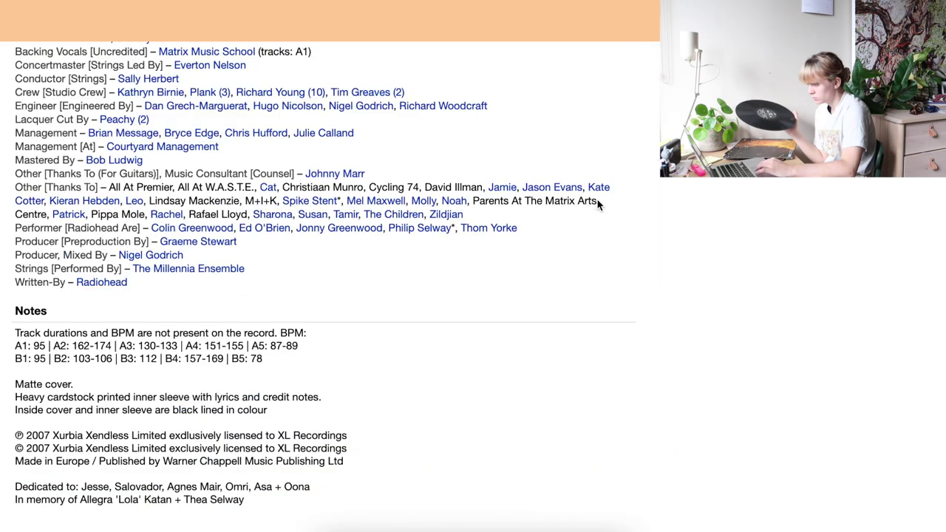
scroll(599, 205, up, 5)
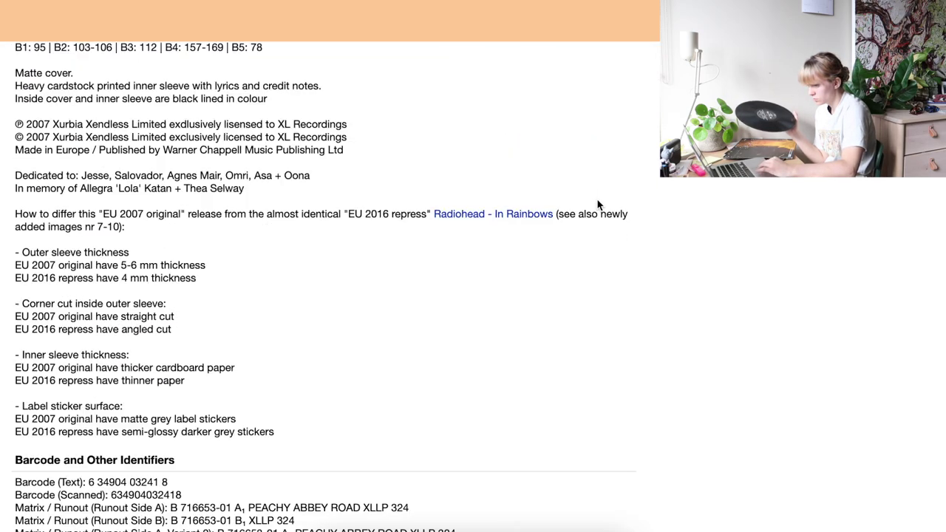
scroll(599, 205, down, 3)
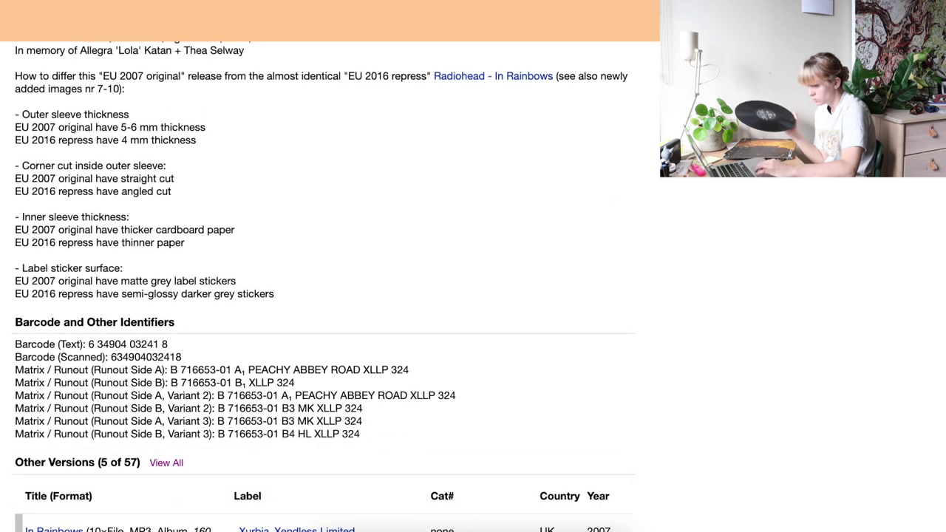
key(ctrl+Tab)
scroll(564, 251, down, 20)
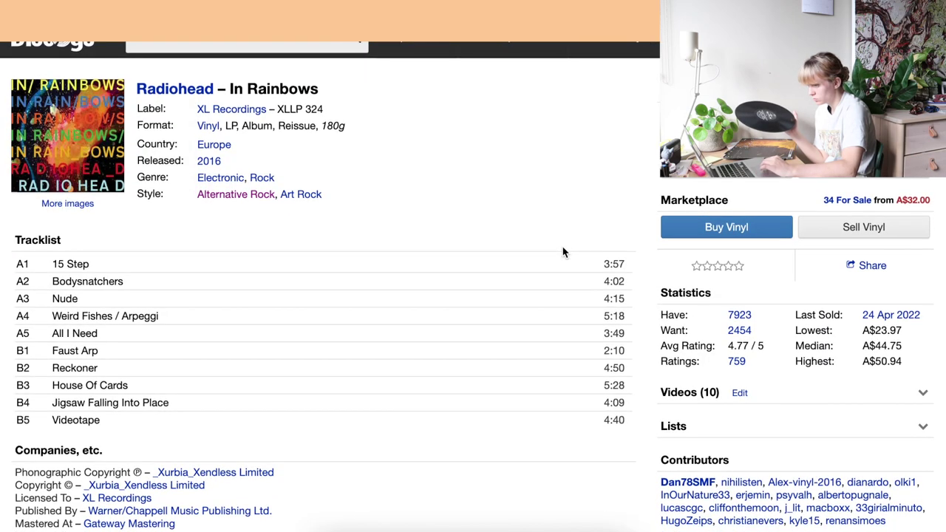
scroll(564, 252, up, 3)
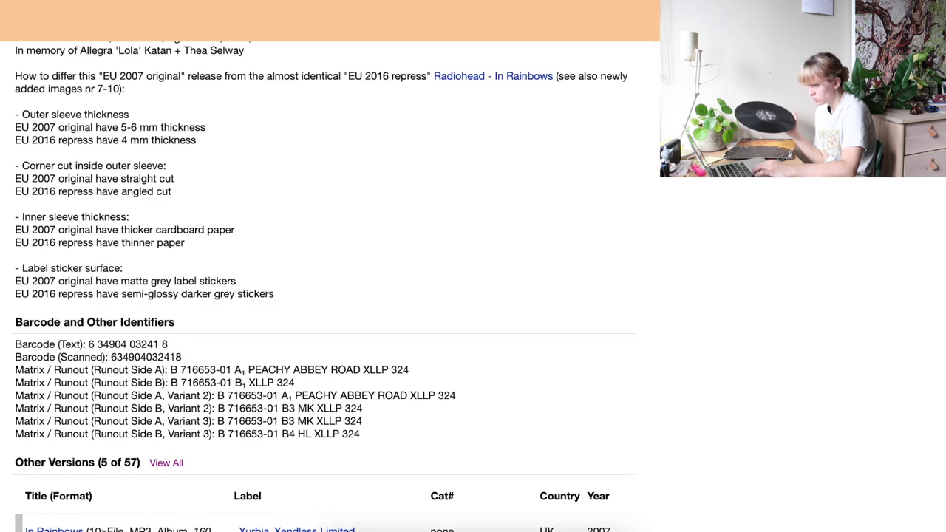
scroll(397, 332, up, 3)
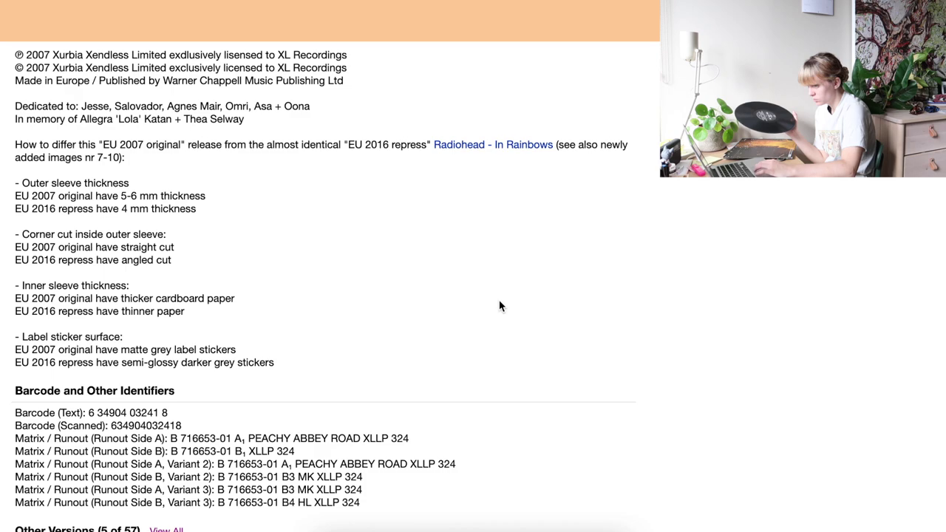
scroll(454, 270, up, 1)
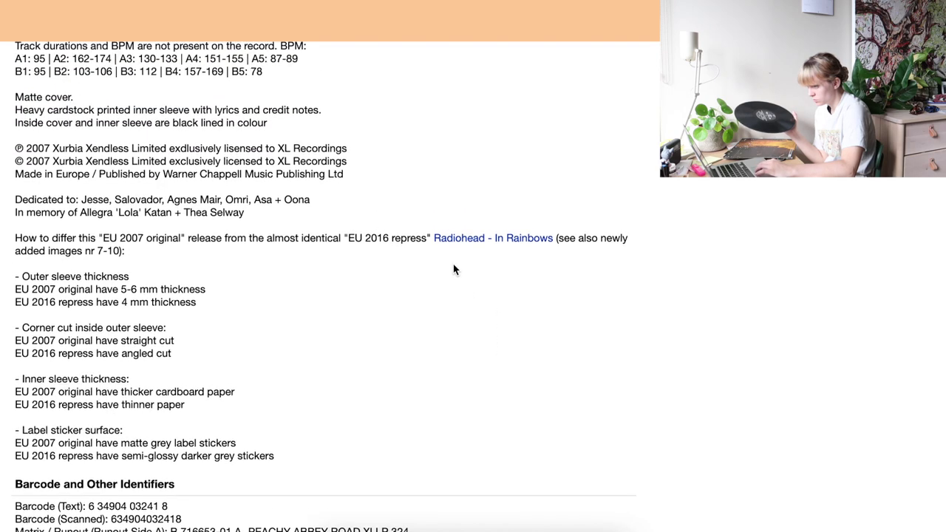
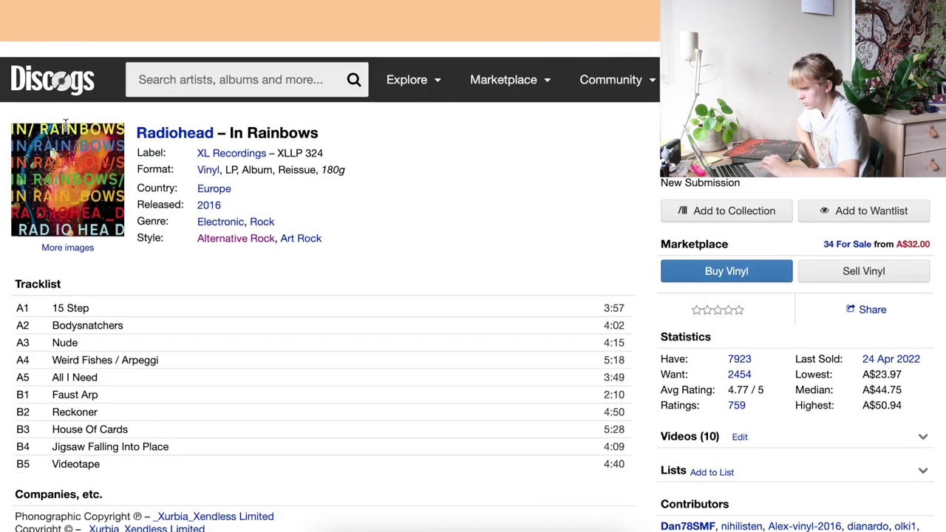
Step: Examine the record label photos of the 2016 In Rainbows reissue and the 2007 original to compare their finish and colour
click(93, 130)
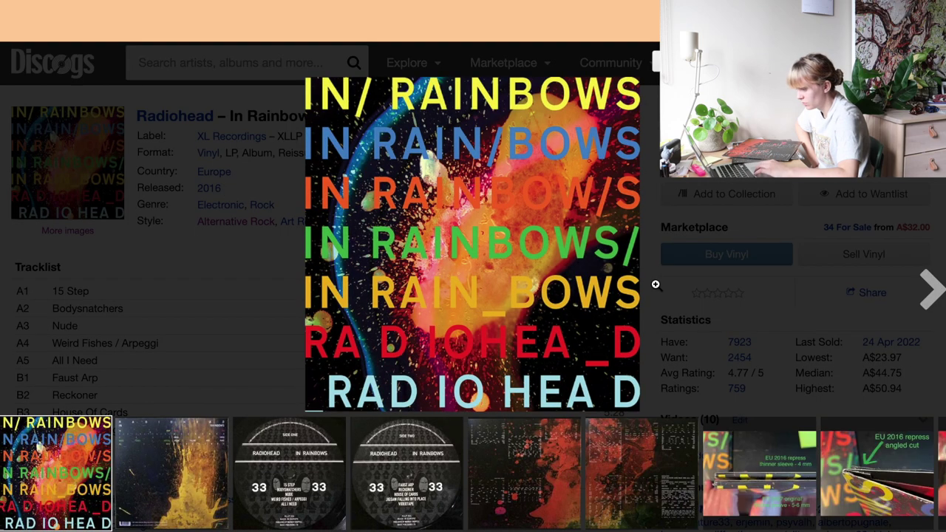
click(299, 459)
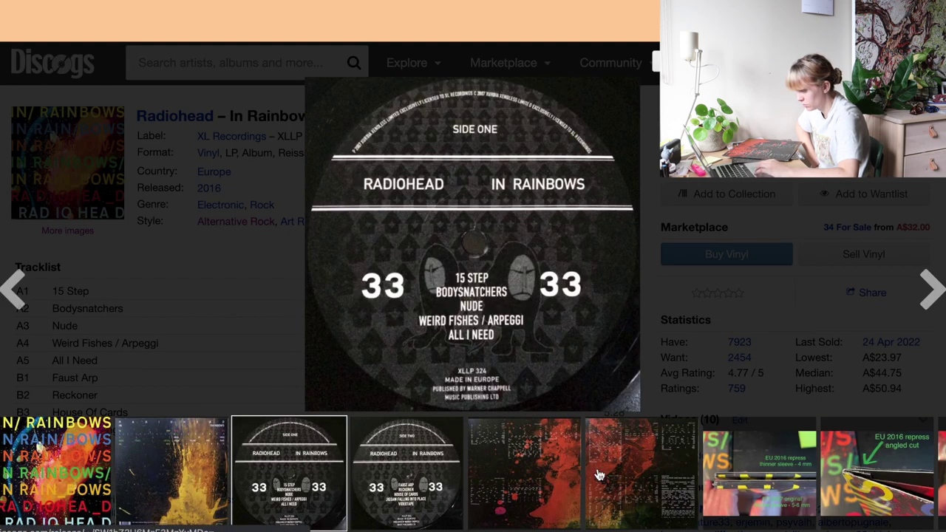
scroll(601, 475, down, 5)
click(545, 477)
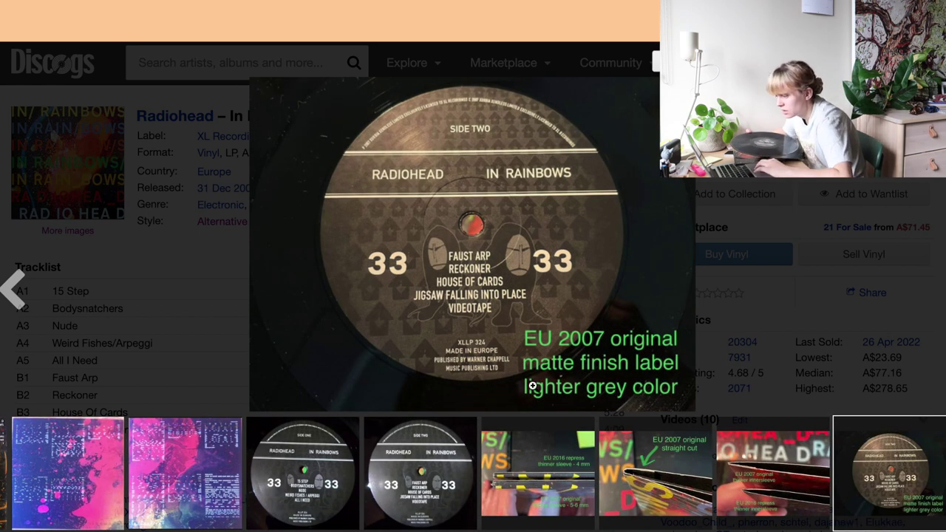
Step: Compare the sleeve thickness, corner cut, inner sleeve and label photos of both European pressings, and add the 2007 original to the collection
click(578, 491)
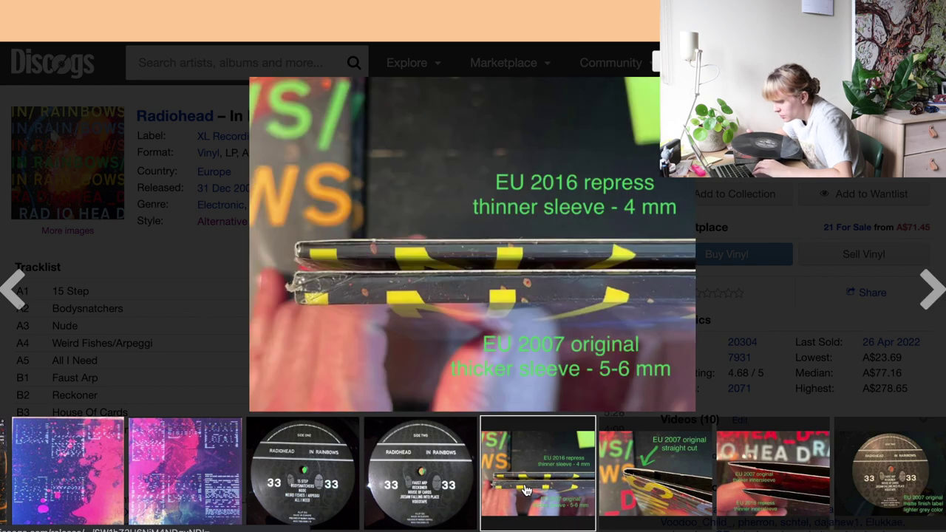
click(665, 463)
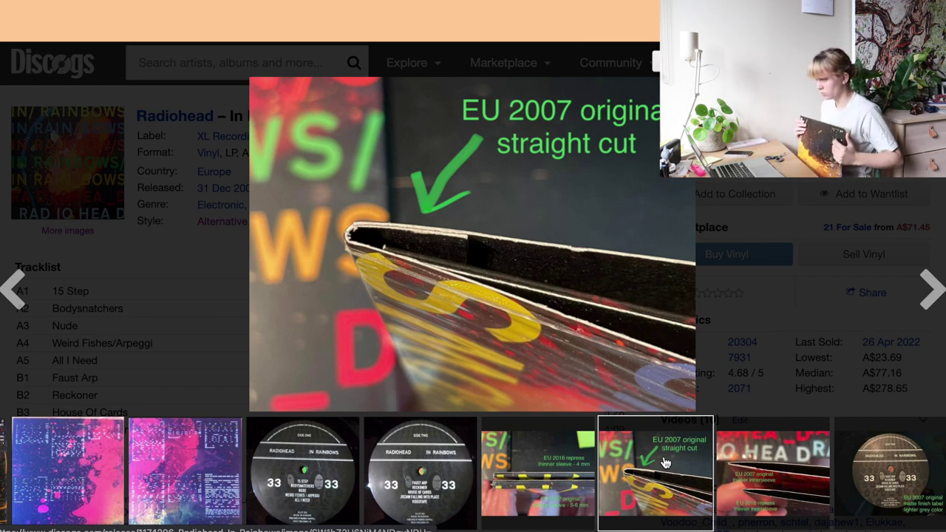
click(791, 481)
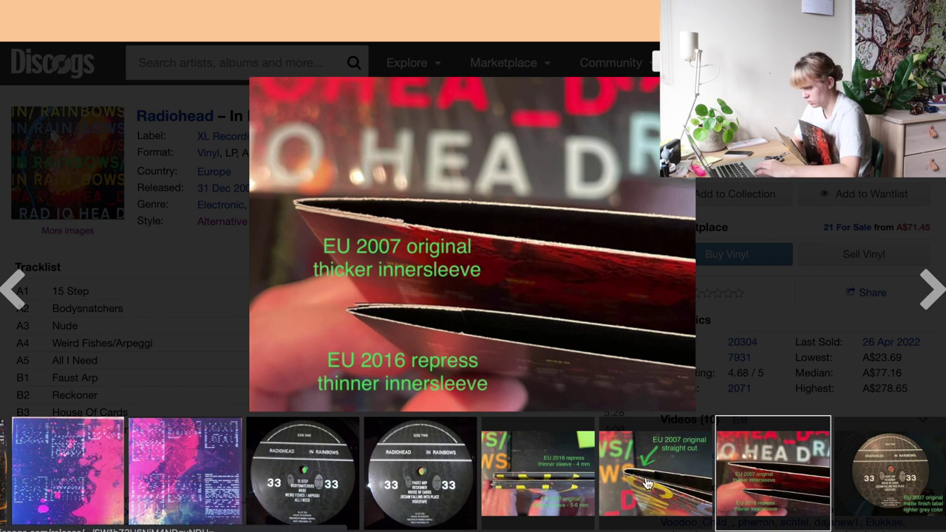
click(679, 493)
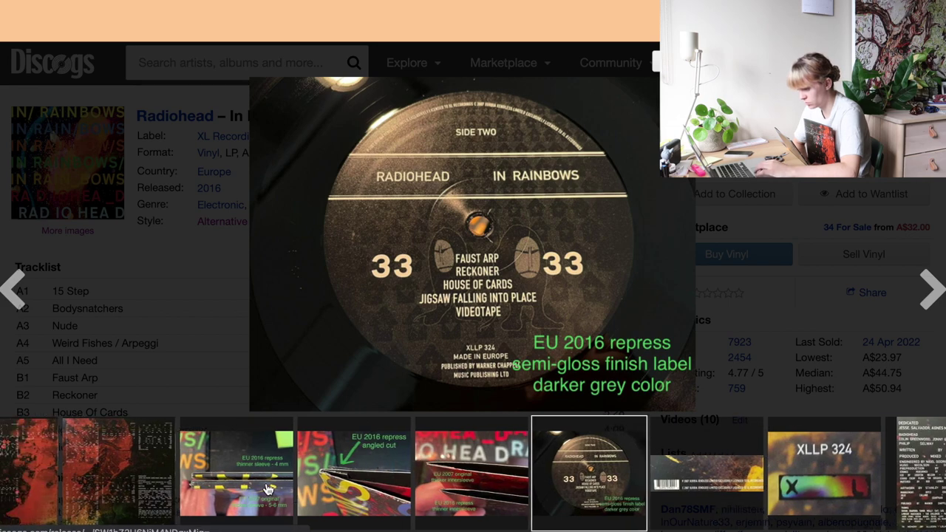
click(244, 493)
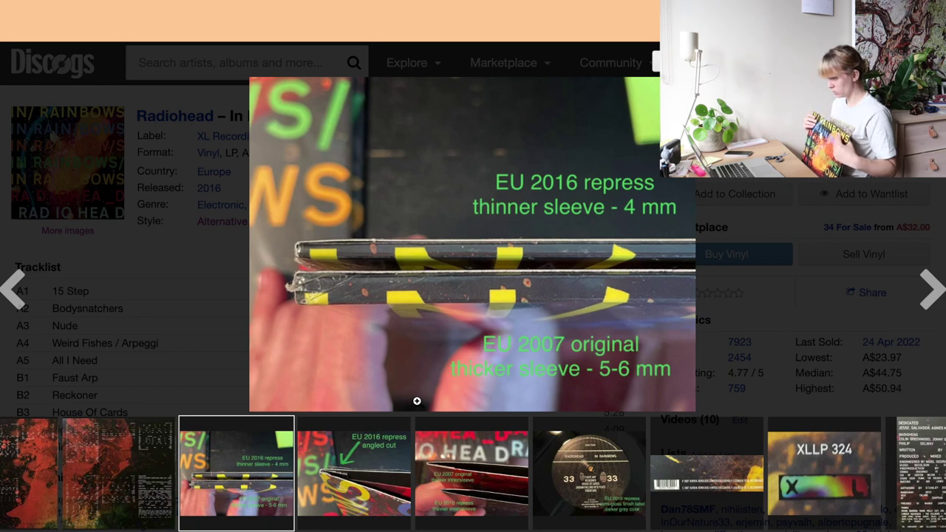
click(347, 479)
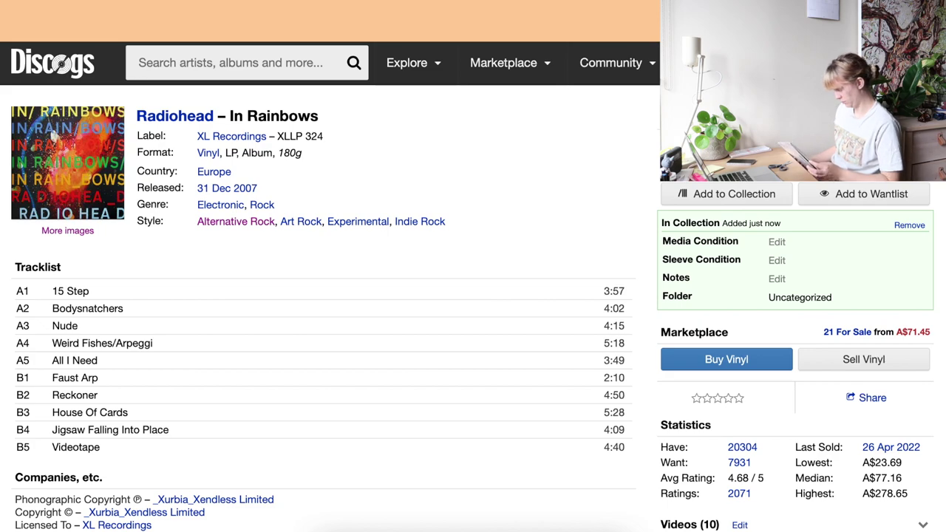
click(237, 73)
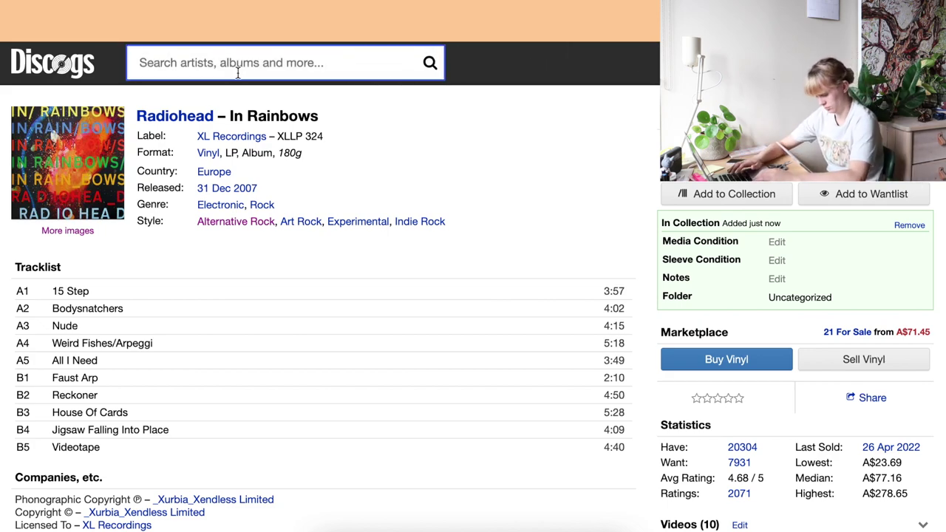
text(6)
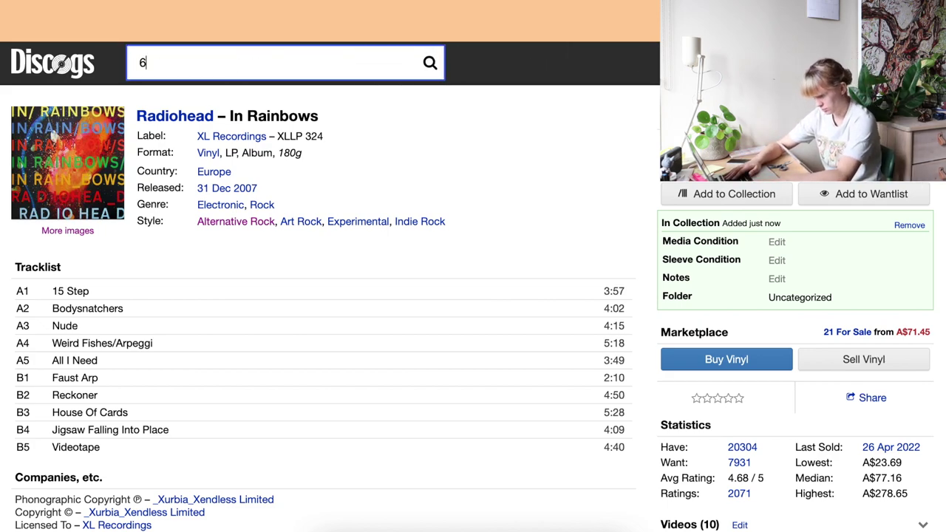
text(3490)
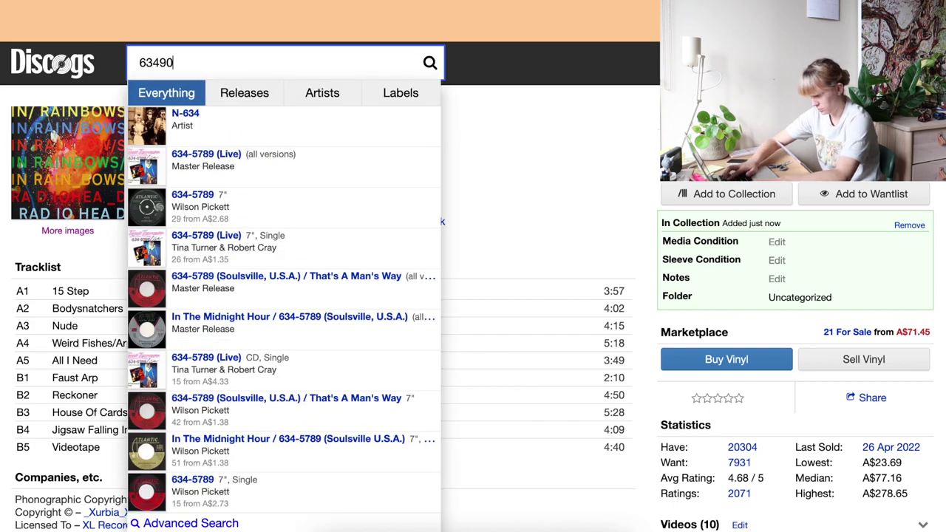
text(407)
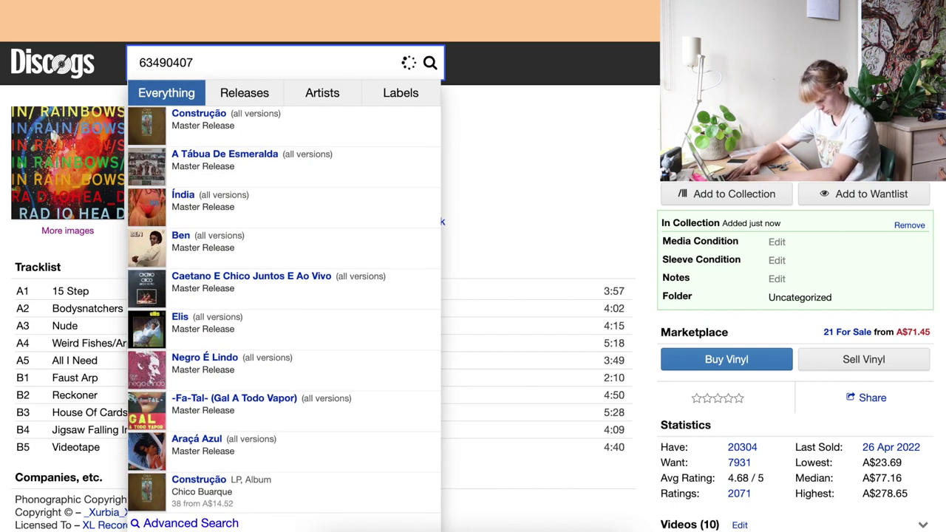
text(9017)
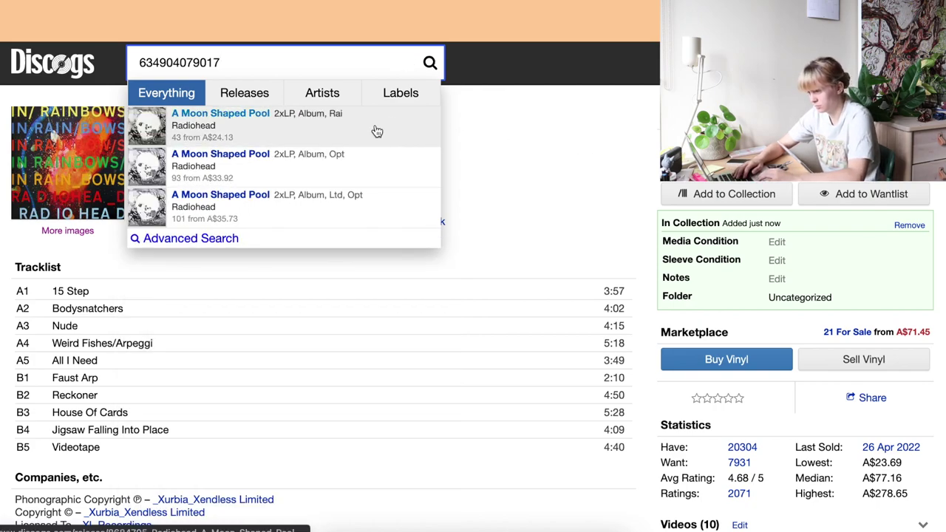
right_click(379, 131)
click(337, 128)
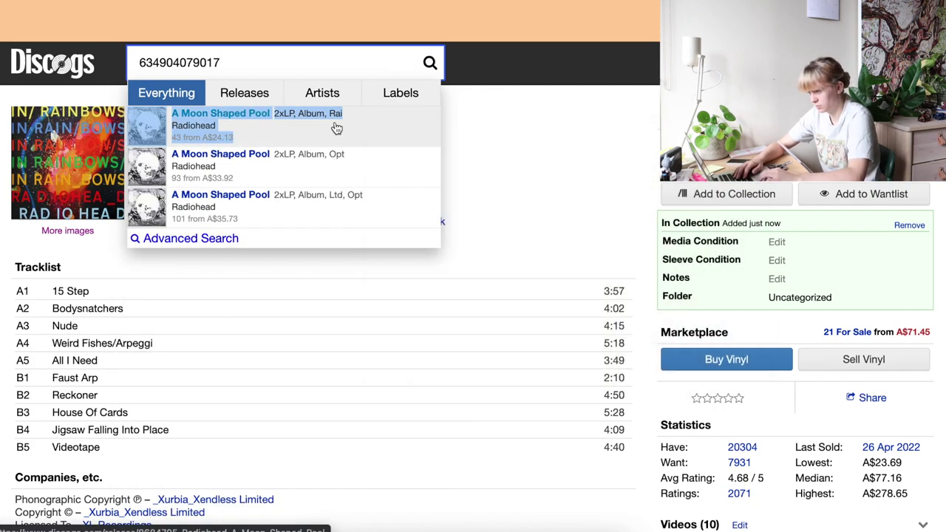
click(336, 128)
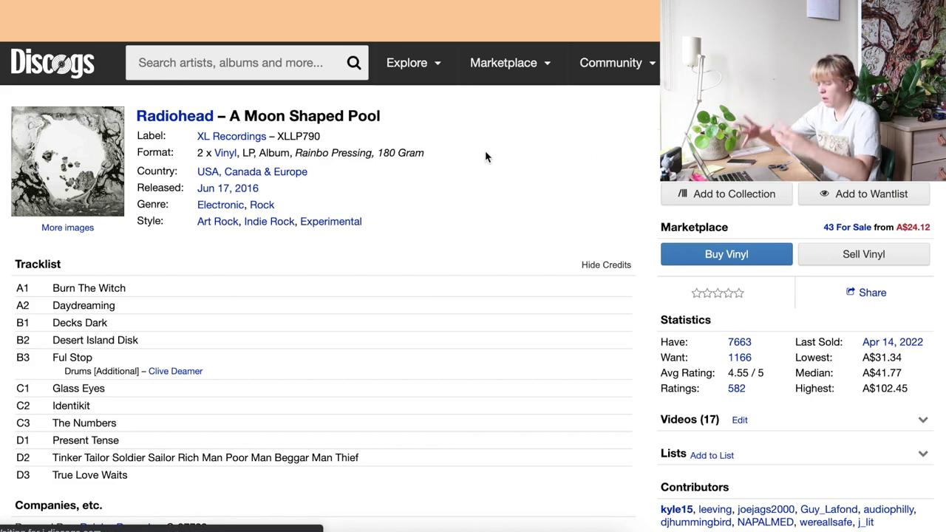
Step: Go to the overview of all A Moon Shaped Pool versions and filter the version list to the Vinyl format
key(alt+Left)
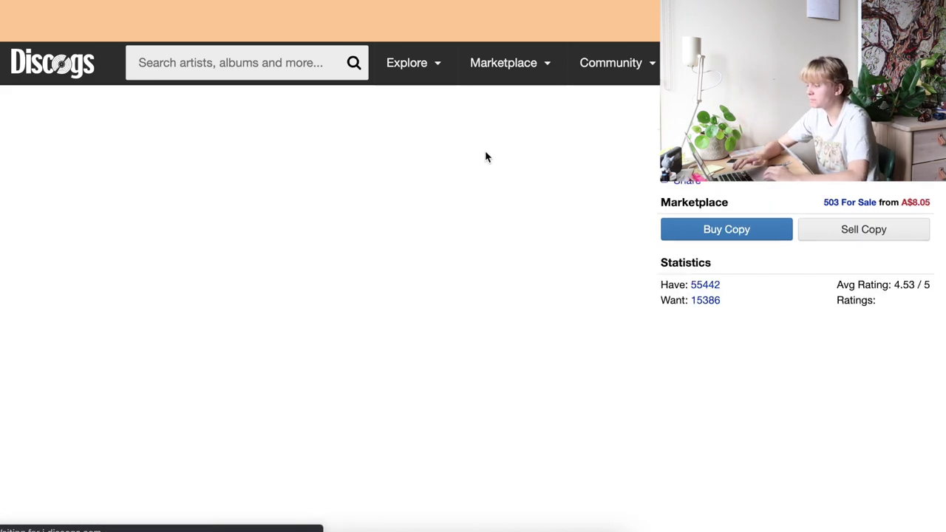
scroll(570, 215, down, 10)
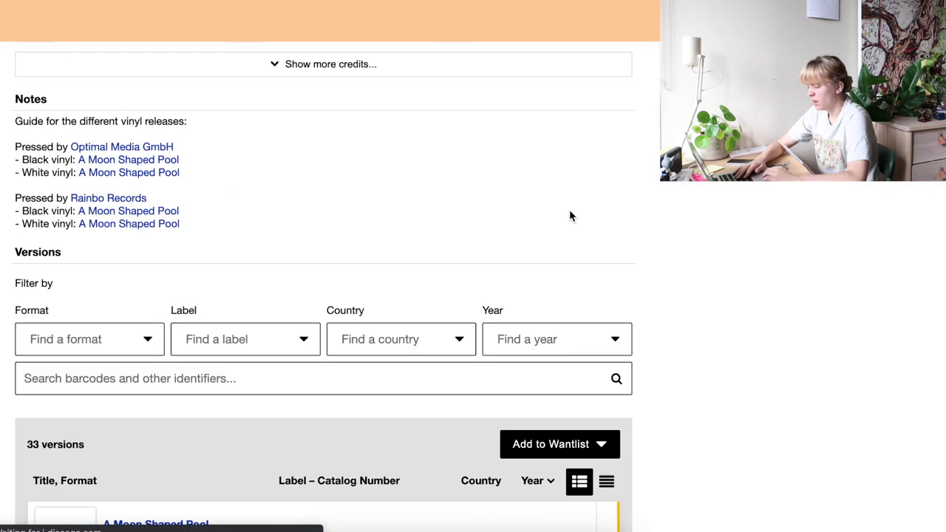
scroll(93, 416, down, 4)
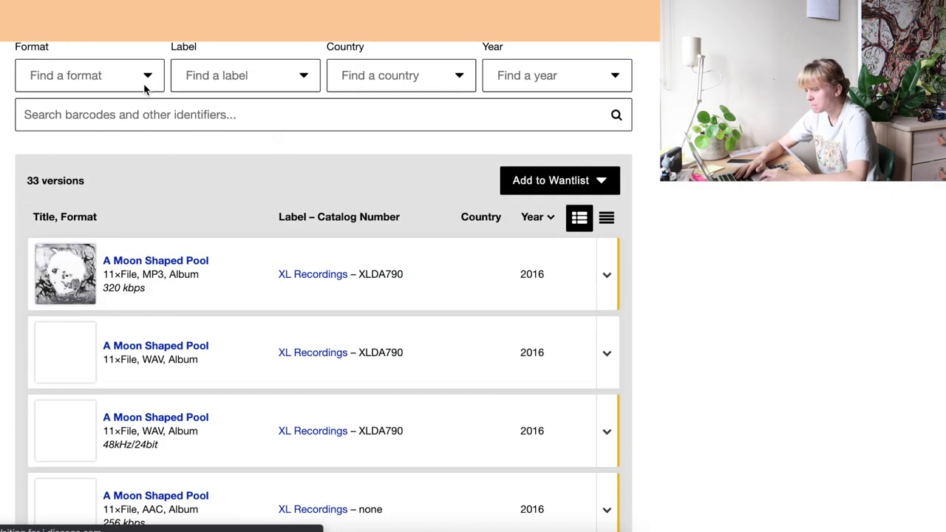
click(126, 77)
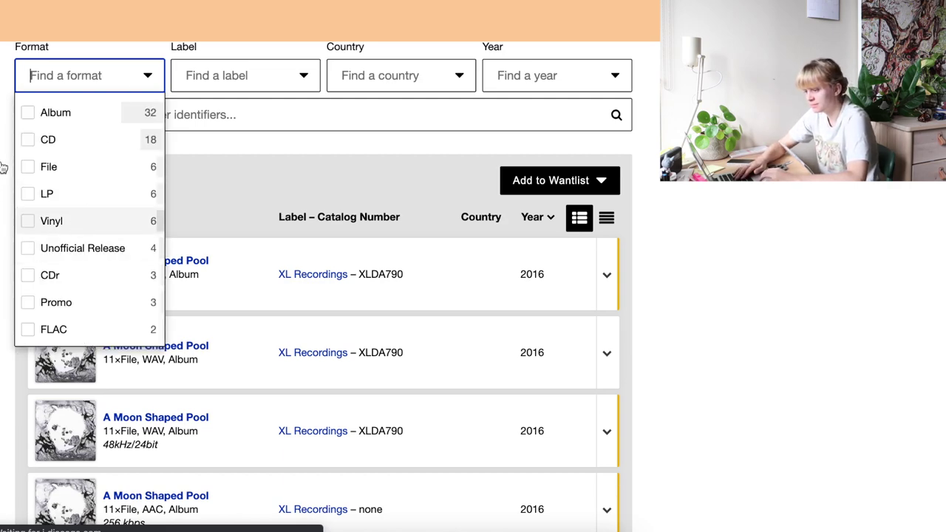
key(Return)
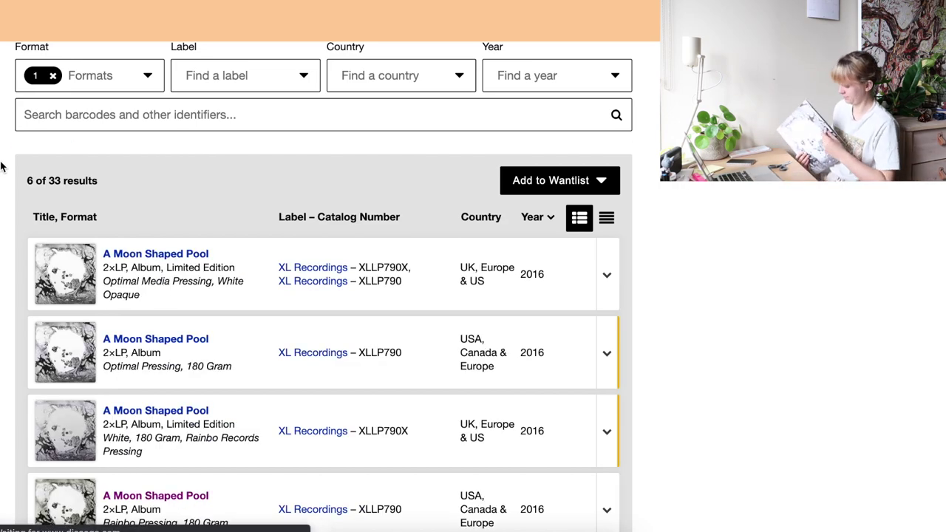
Step: Narrow the vinyl versions by the record's runout text "bazza alchemy t 01 synthesized xllp"
click(109, 117)
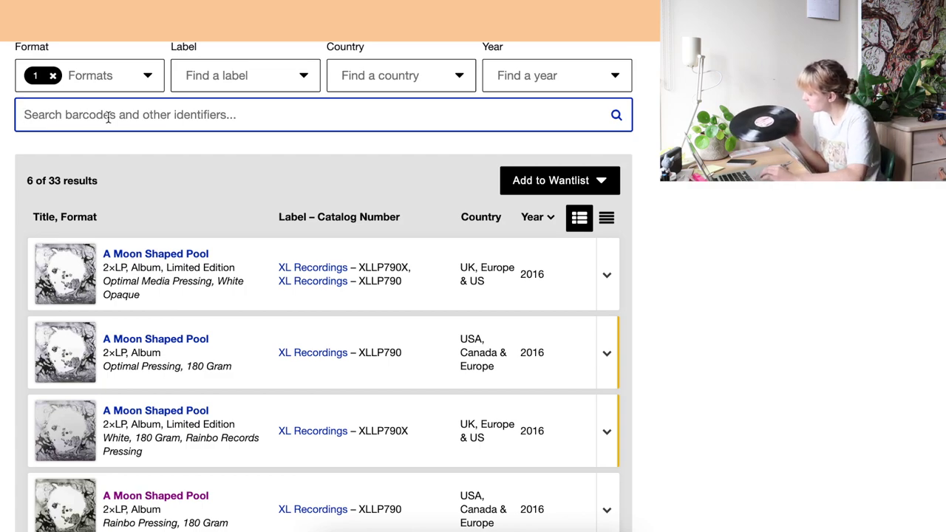
text(ba)
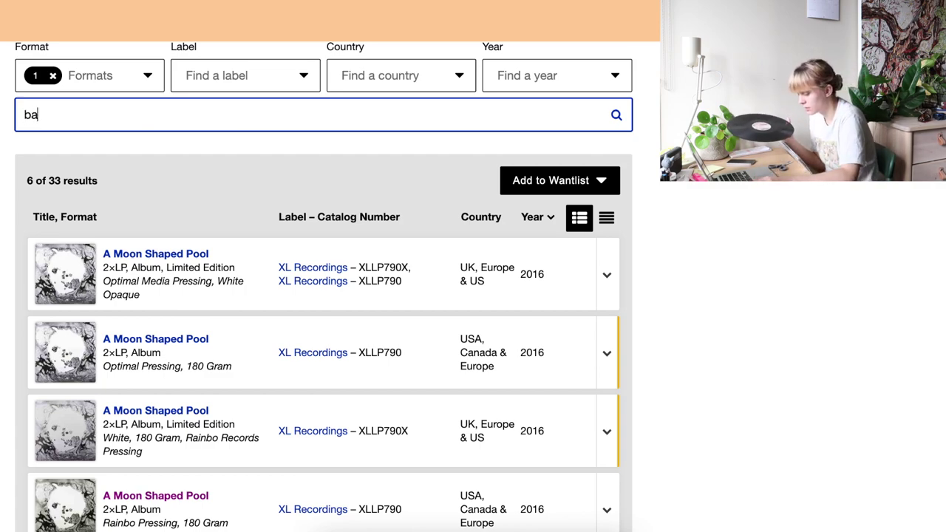
text(zza)
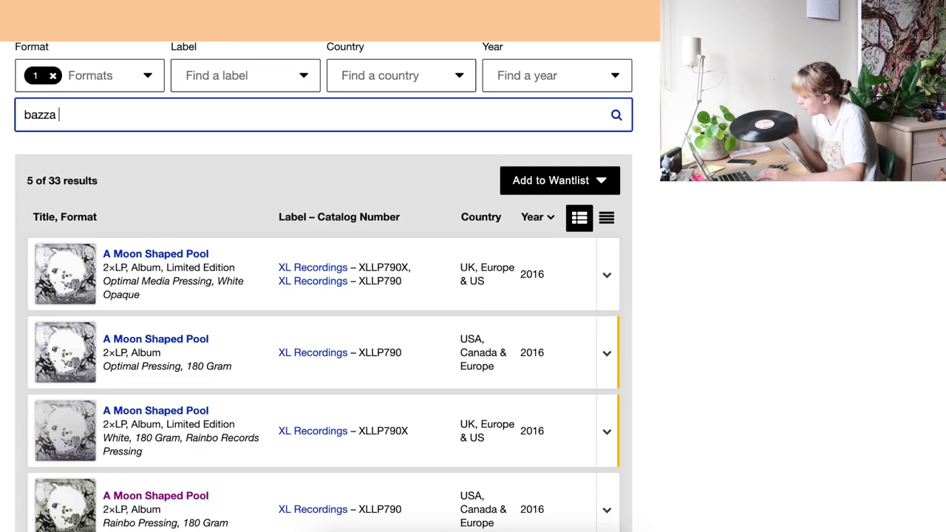
text( alchemy)
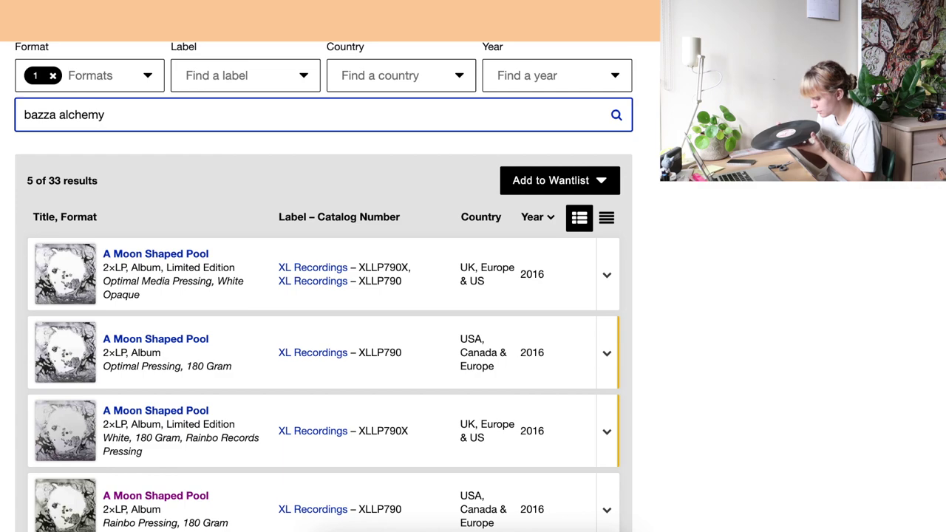
text(t)
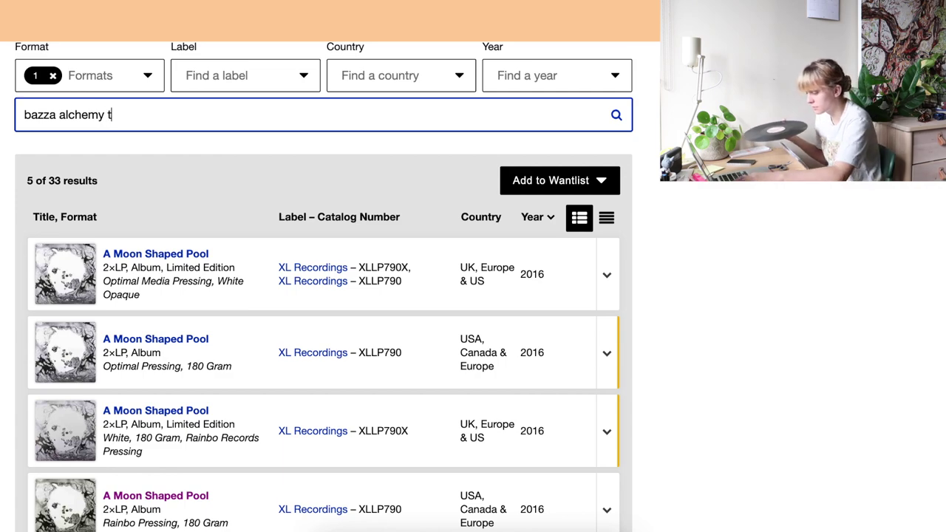
text( 01)
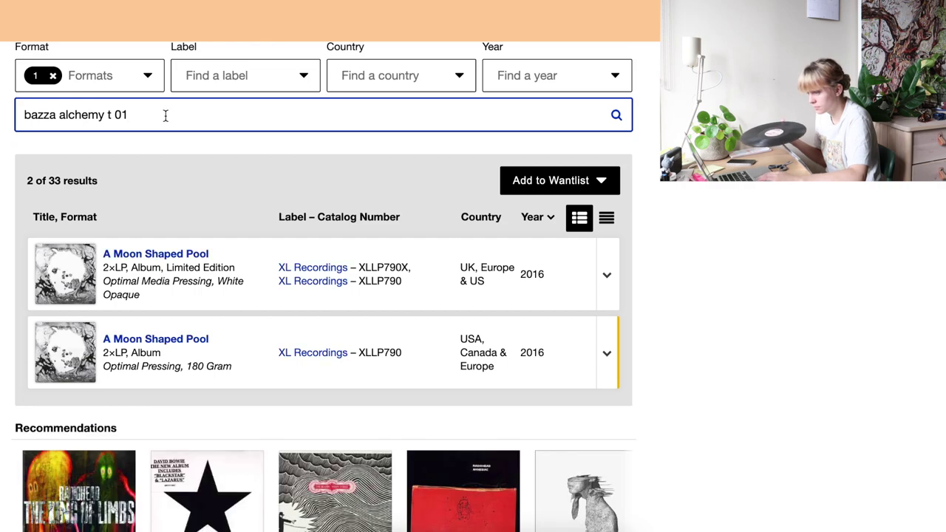
text( sy)
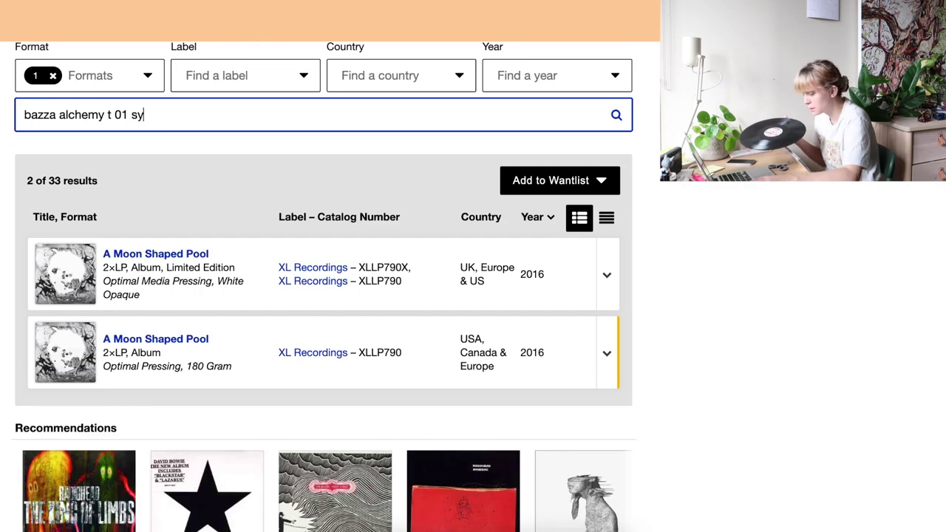
text(nthe)
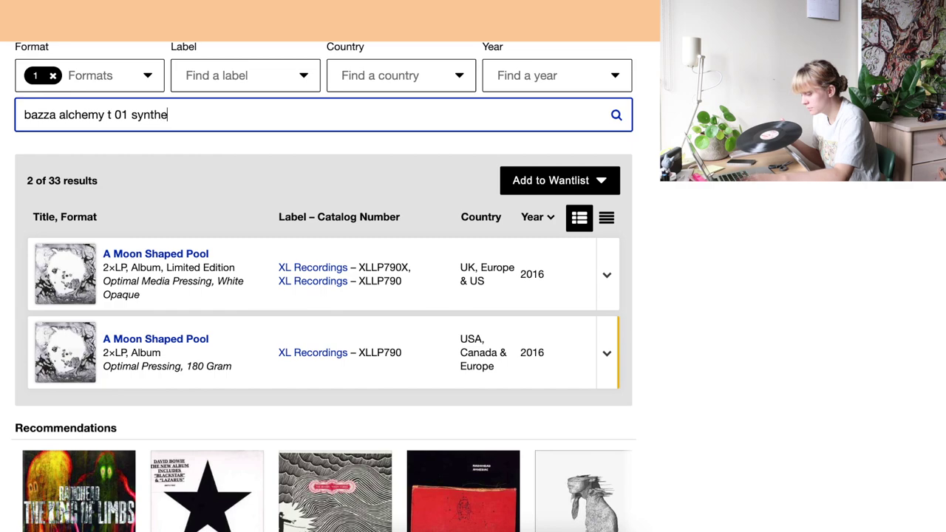
text(sized x)
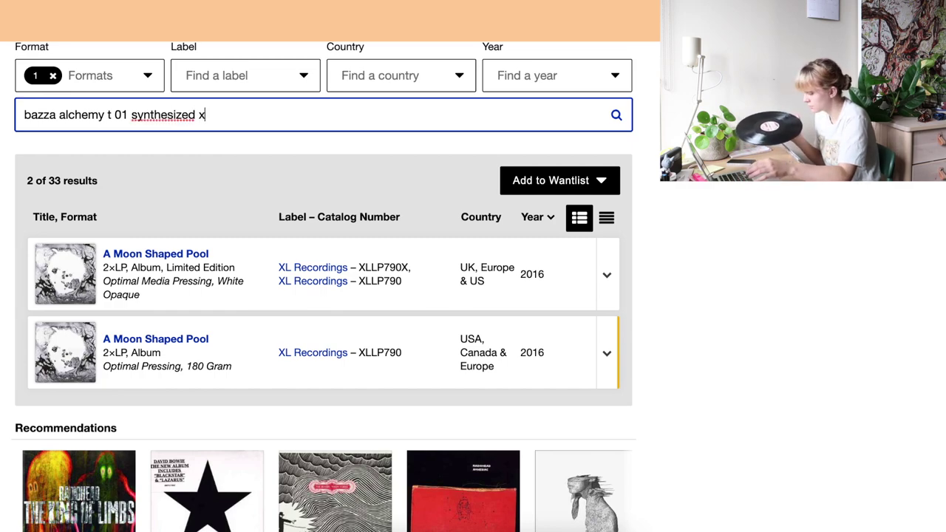
text(llo)
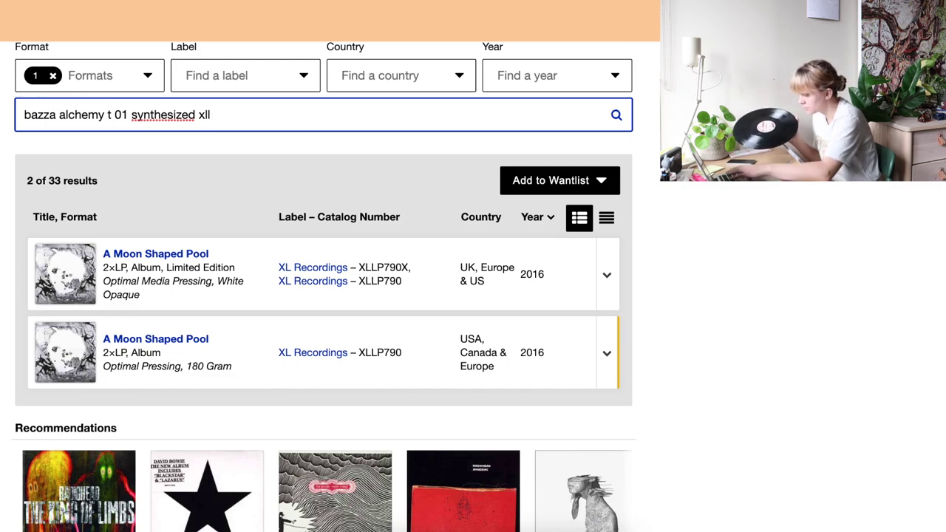
key(Return)
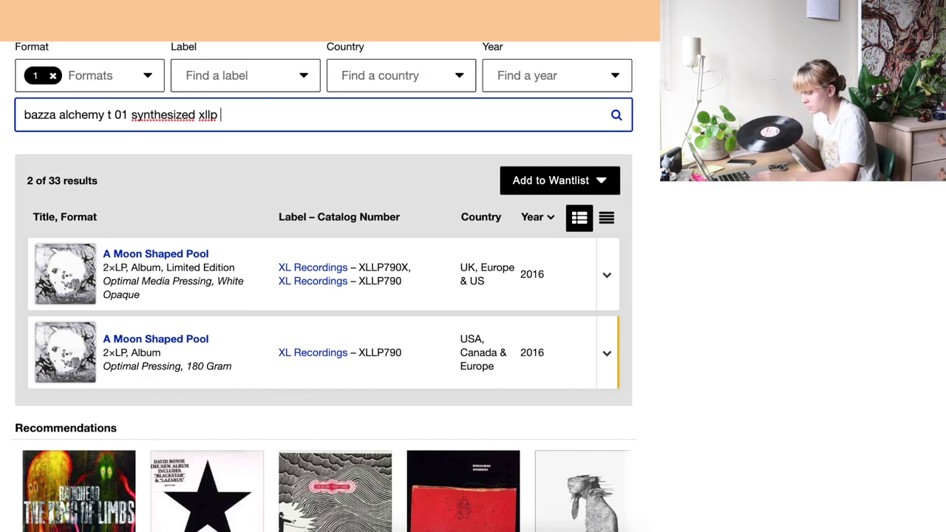
Step: Add 790-a3 to the end of the identifier filter and run the search
text(790)
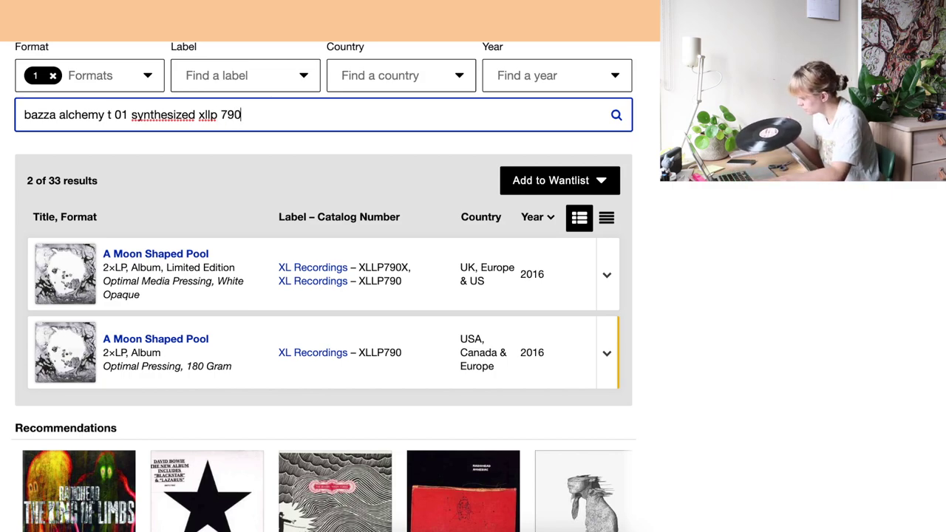
text(-a)
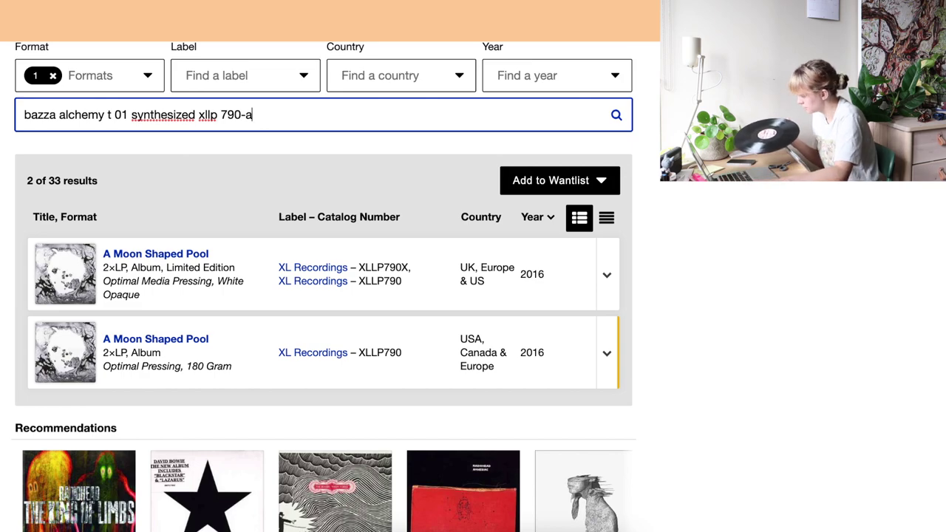
text(3)
key(Return)
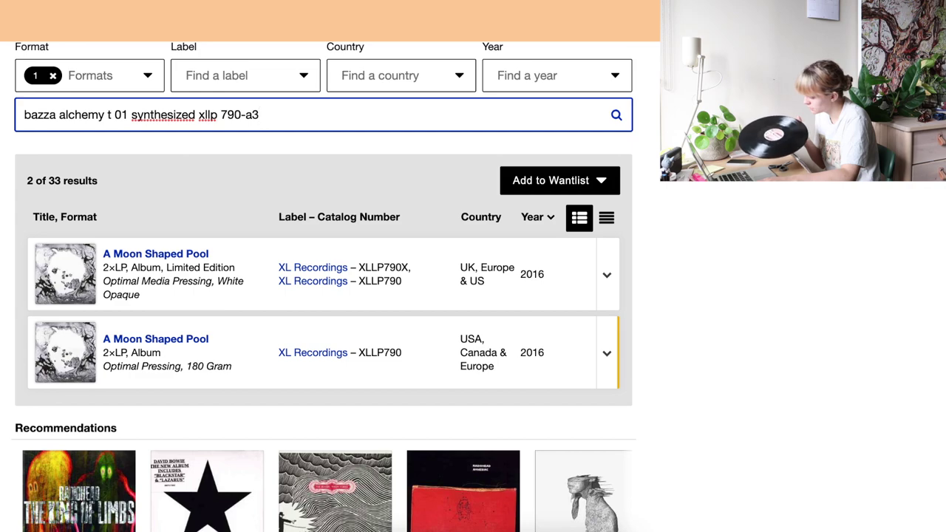
Step: Insert "bg32644 o1 a2" after "alchemy" in the identifier filter to narrow the version search
click(105, 114)
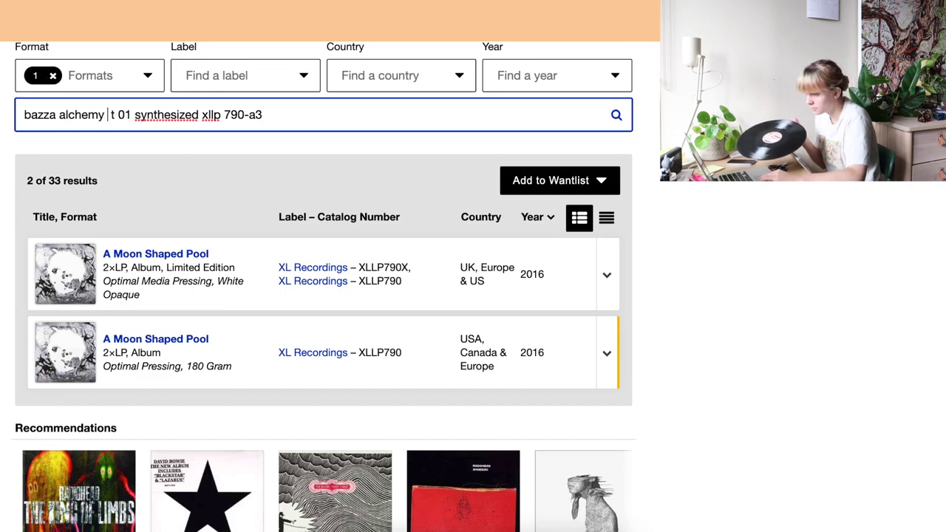
text(bg)
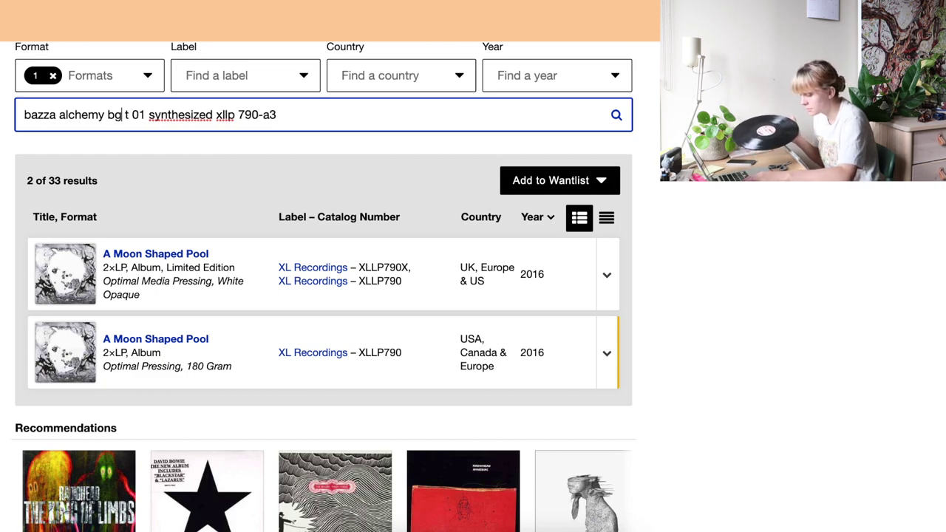
text(32)
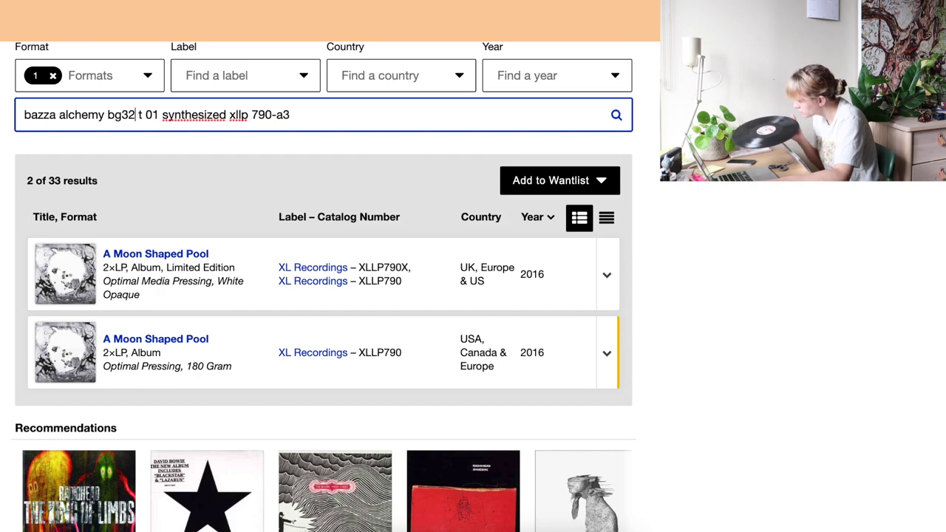
text(6)
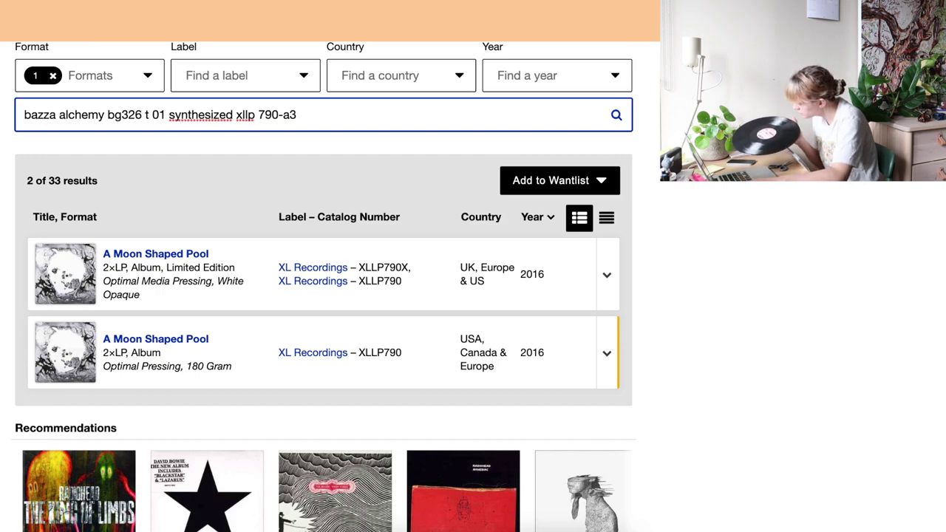
text(44 o)
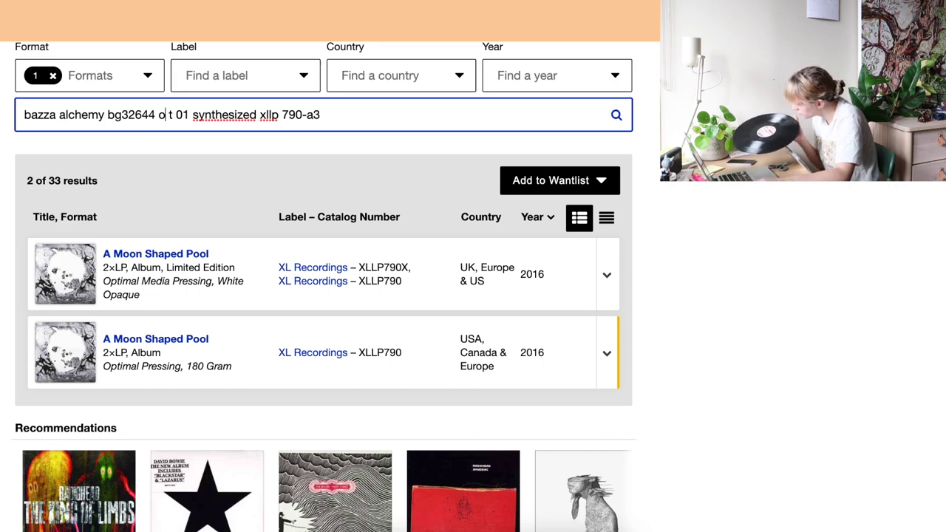
text(1)
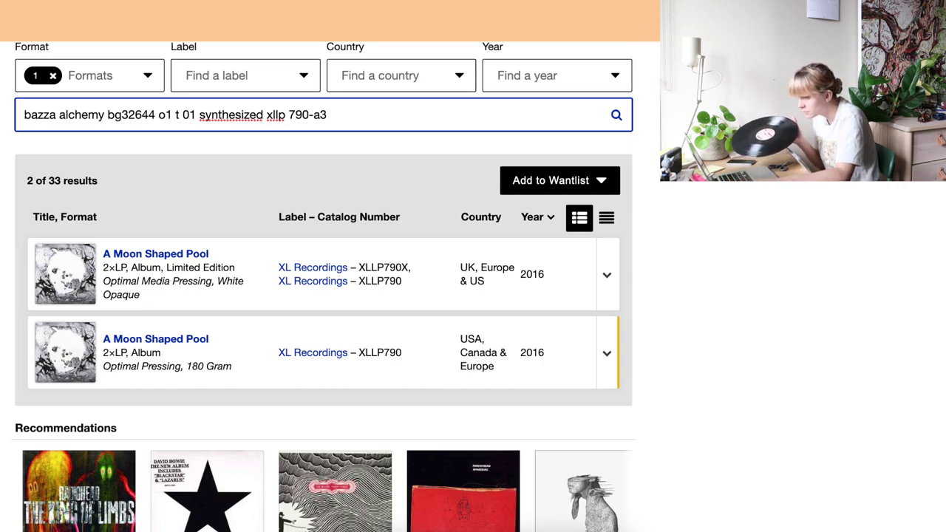
text( a2)
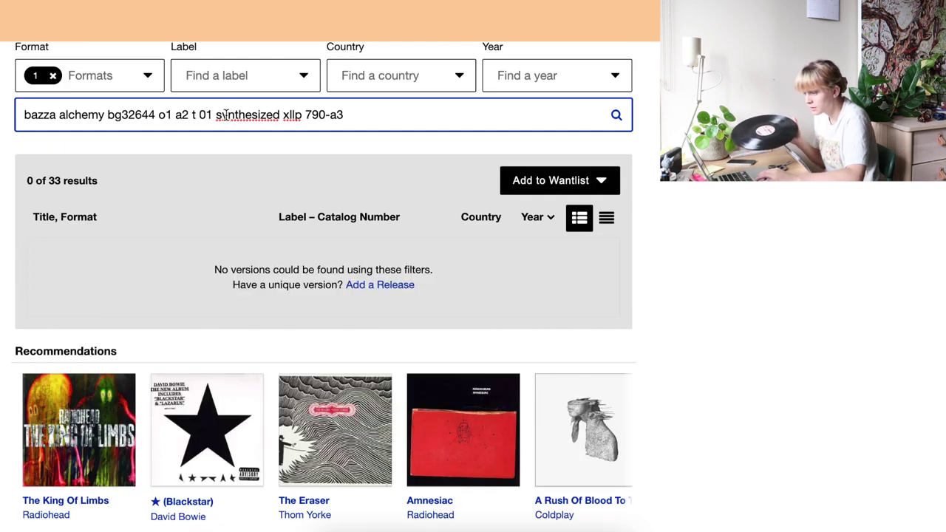
Step: Remove "o1 a2" from the identifier filter and search for "bazza alchemy bg32644 t 01 synthesized xllp 790-a3"
drag(193, 115, 601, 114)
key(BackSpace)
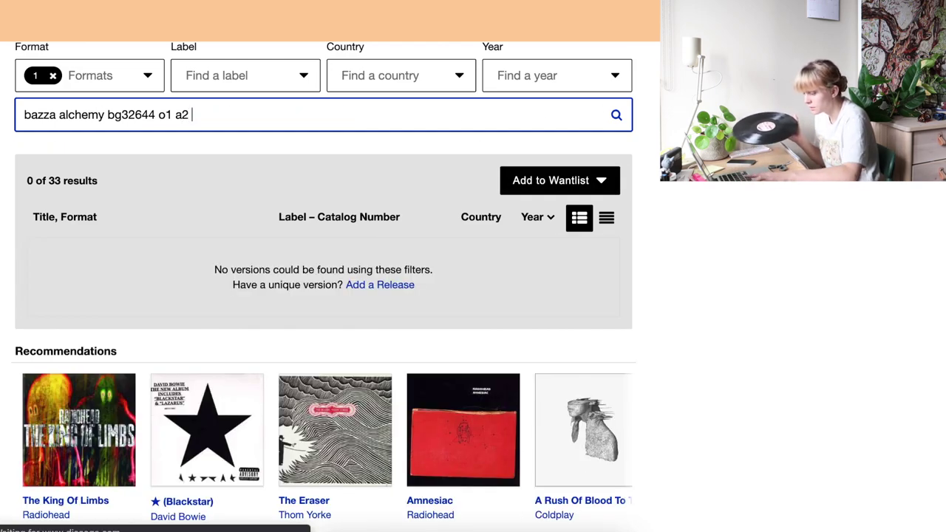
key(BackSpace)
key(BackSpace)
key(BackSpace)
key(BackSpace)
key(BackSpace)
key(BackSpace)
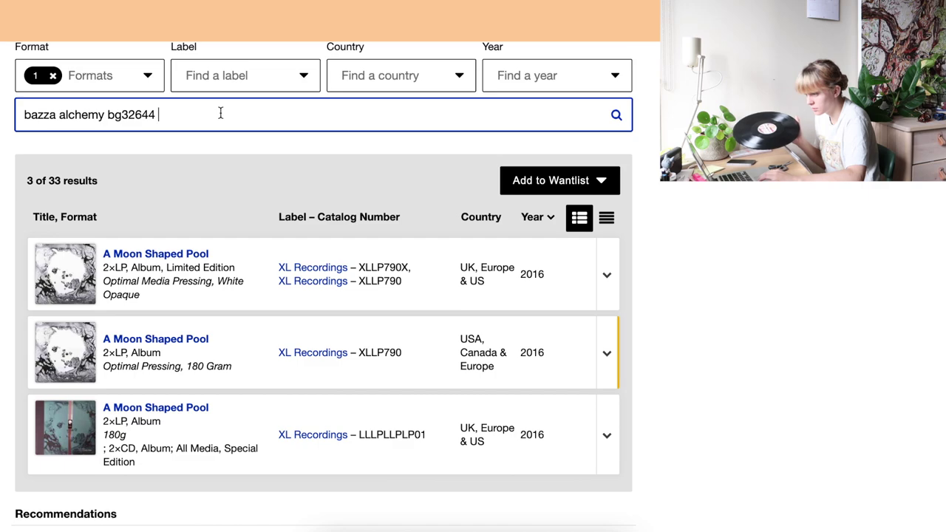
text(t 01 synthesized xllp 790-a3)
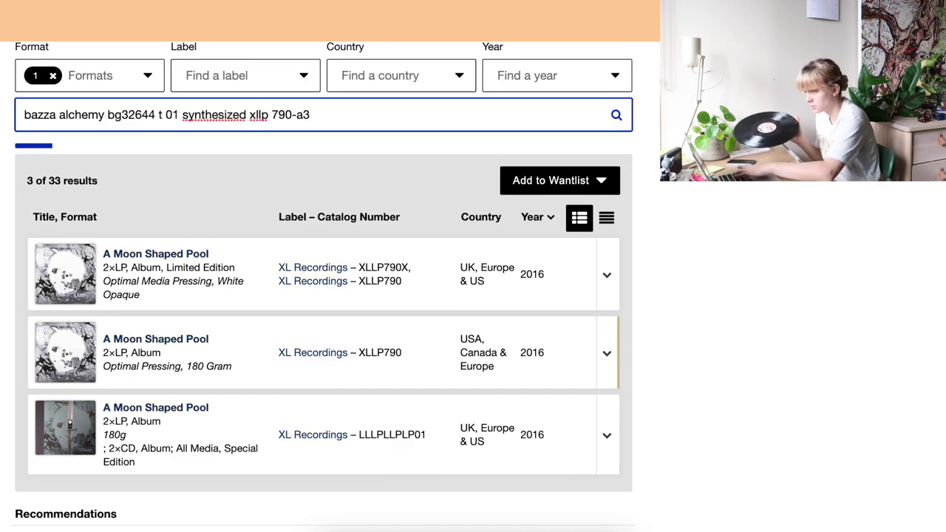
Step: Open the two matching A Moon Shaped Pool versions in separate tabs
right_click(138, 254)
click(126, 332)
right_click(103, 268)
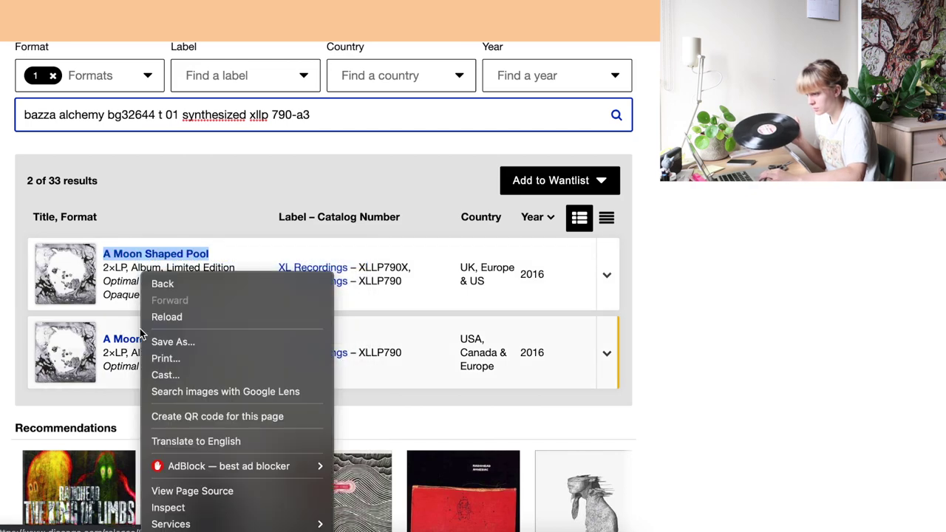
click(299, 315)
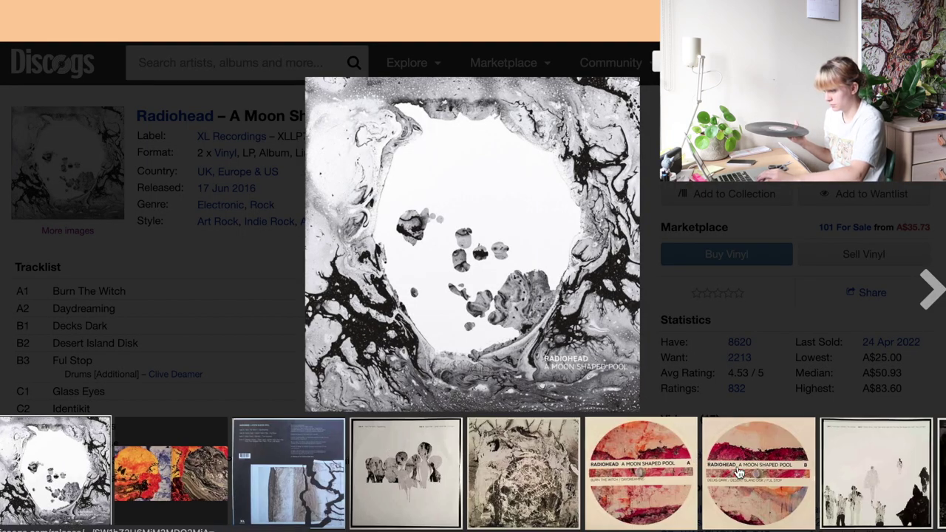
Step: Look through the images of the limited edition A Moon Shaped Pool release, including the side D record label
scroll(666, 473, right, 5)
scroll(739, 472, right, 2)
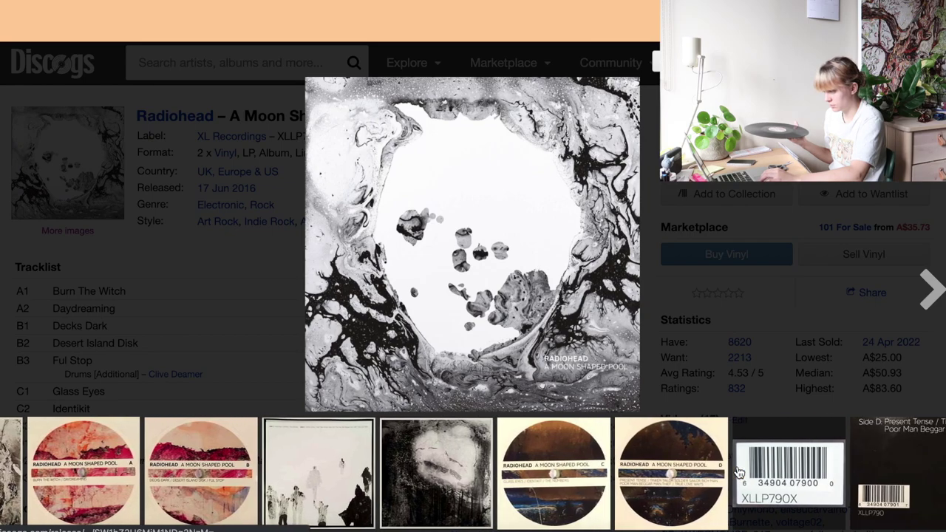
click(672, 473)
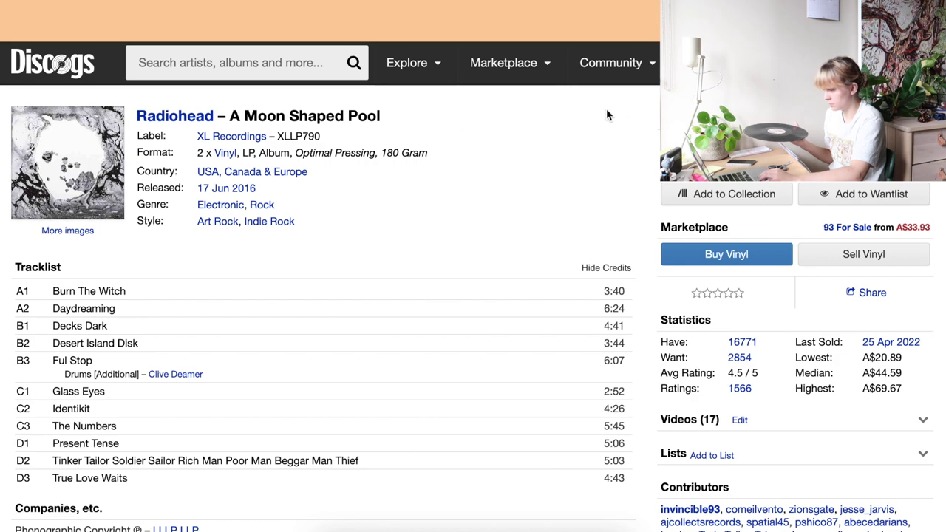
Step: Check the 180 Gram release's cover image and compare its side A variant 3 matrix / runout entry with the record
click(63, 157)
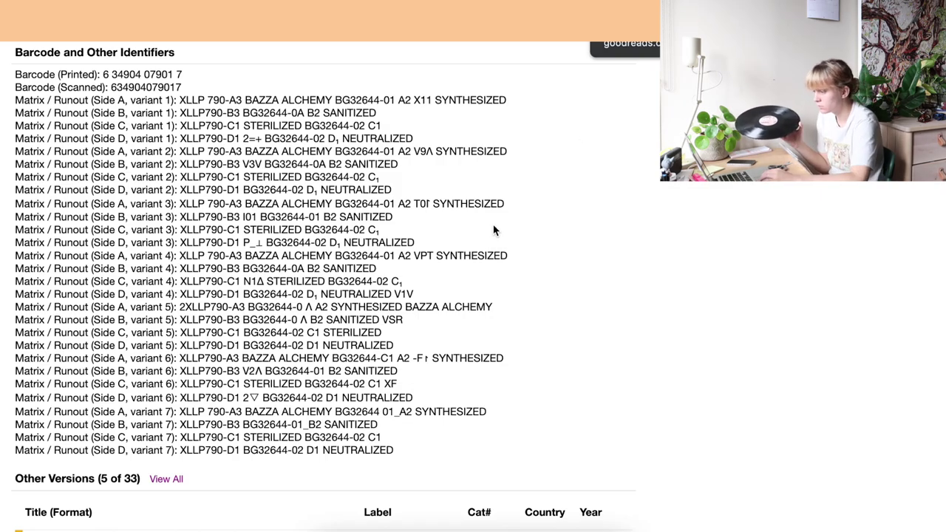
drag(377, 190, 547, 196)
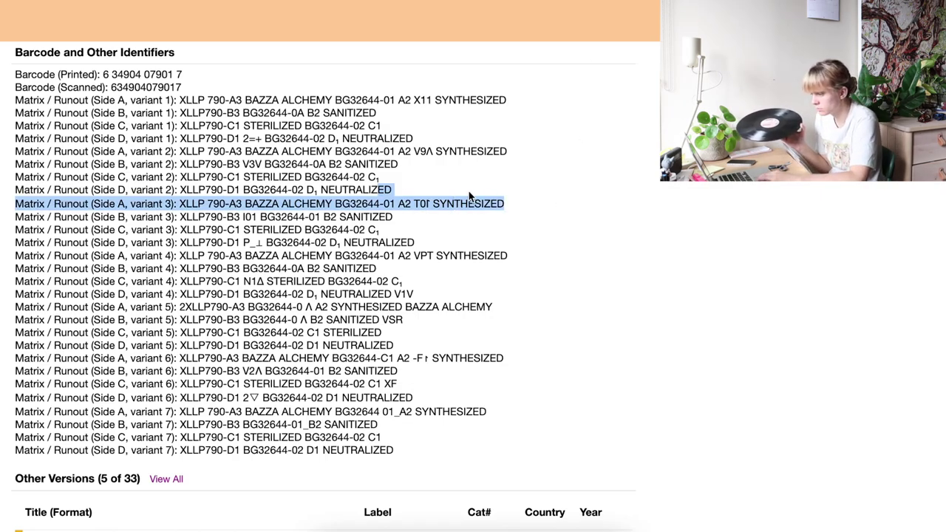
click(355, 202)
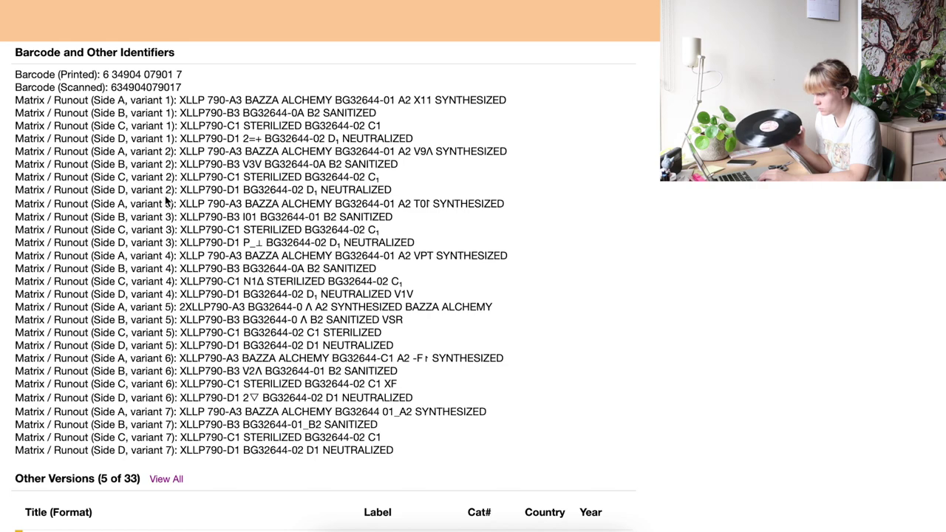
drag(261, 216, 355, 215)
drag(516, 204, 178, 203)
Step: Add the 180 Gram Optimal Pressing of A Moon Shaped Pool to the collection
scroll(579, 171, up, 5)
scroll(580, 170, up, 10)
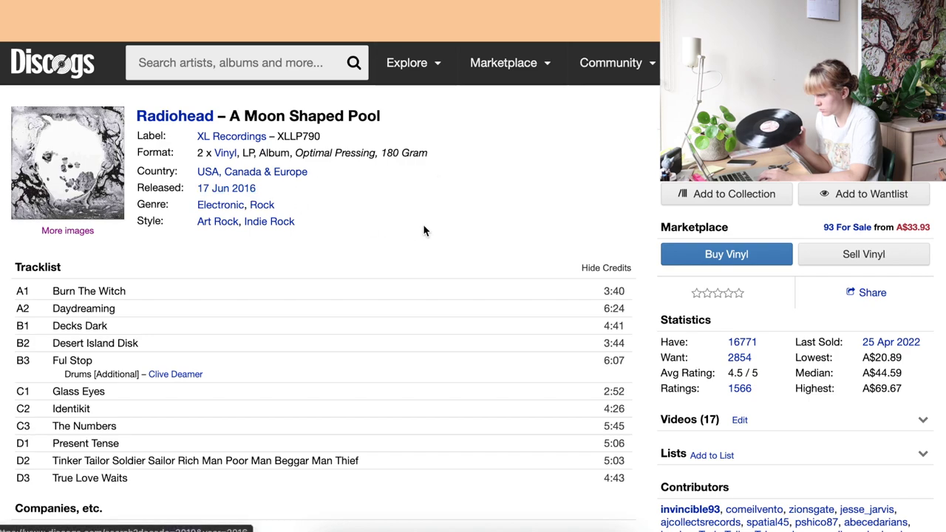
click(710, 193)
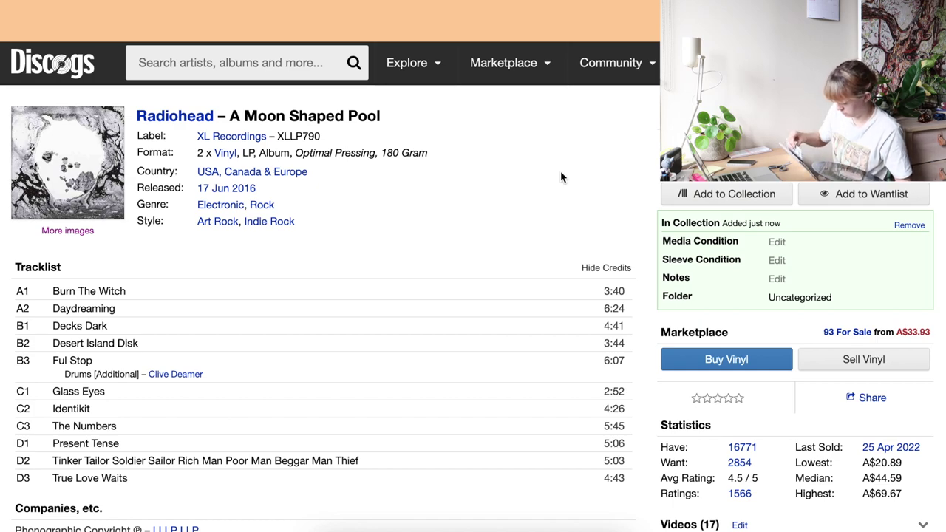
Step: Search the database for "stereo 2675223" and open the Greek release of The Best Of Rainbow
key(slash)
text(ste)
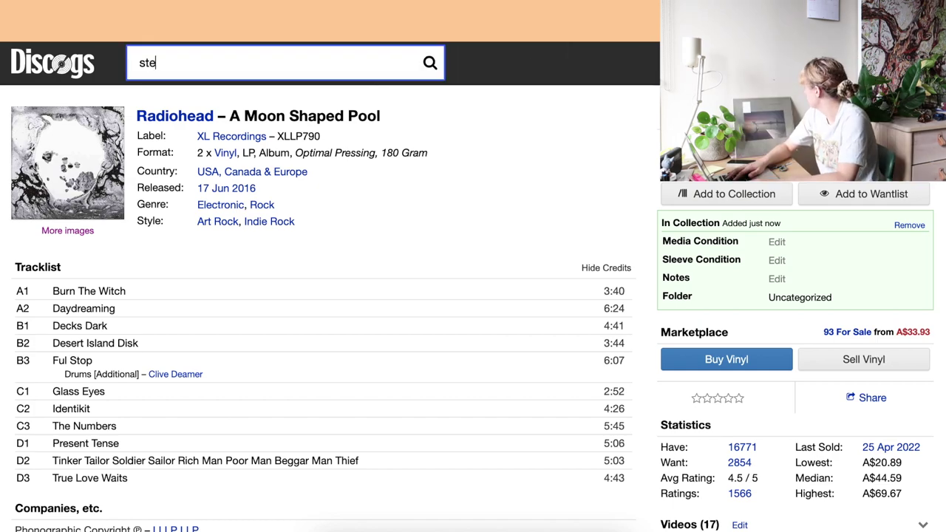
text(2)
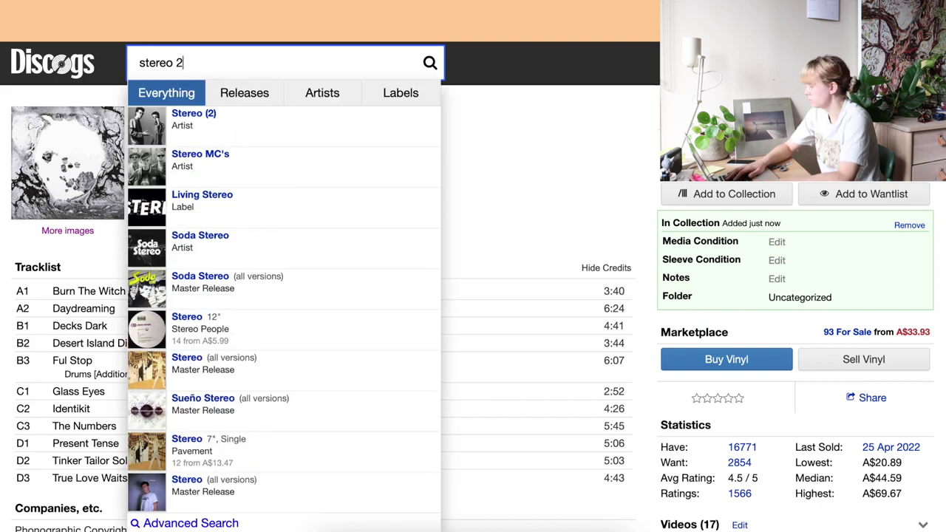
text(67)
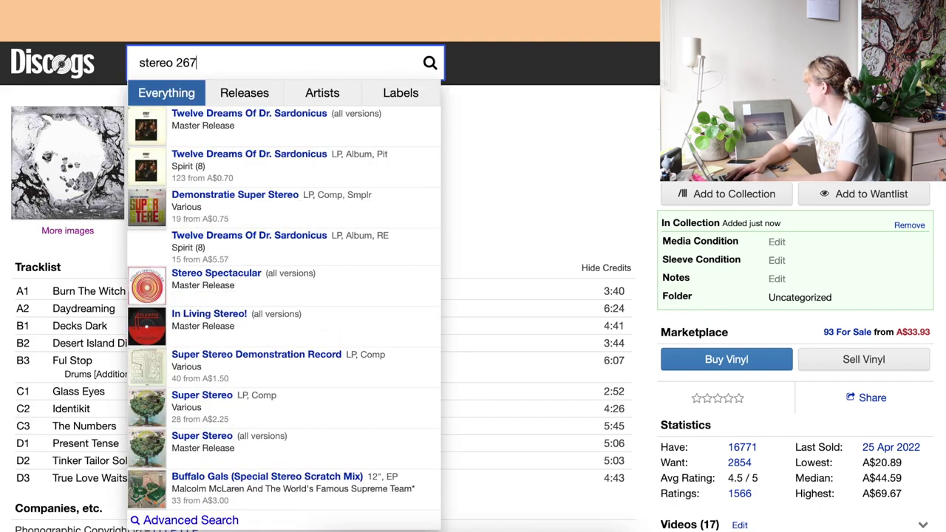
text(5223)
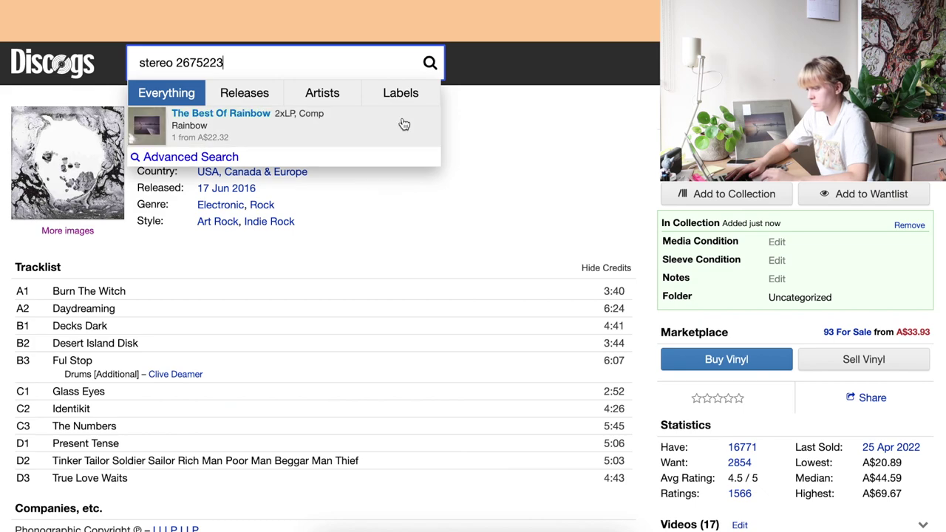
click(346, 132)
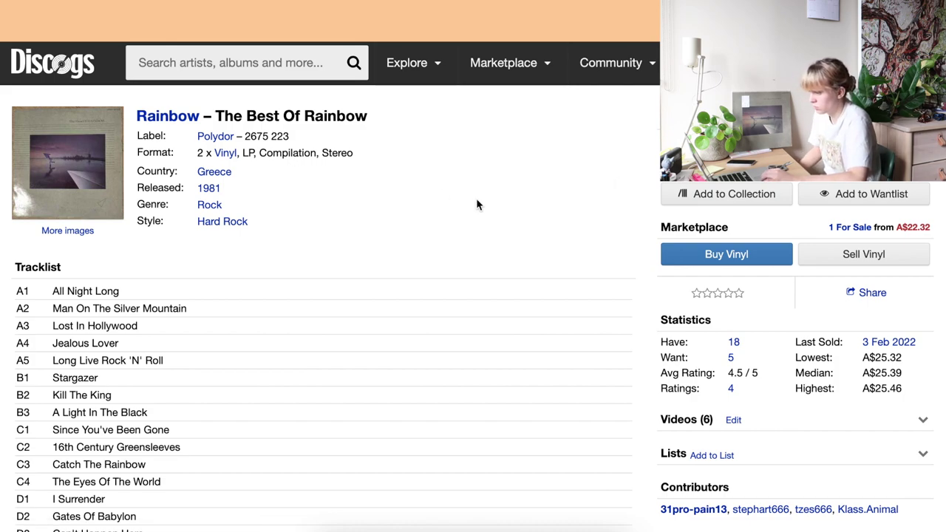
Step: Go to the list of all versions of The Best Of Rainbow and filter it by format Vinyl and country Germany
key(super+bracketleft)
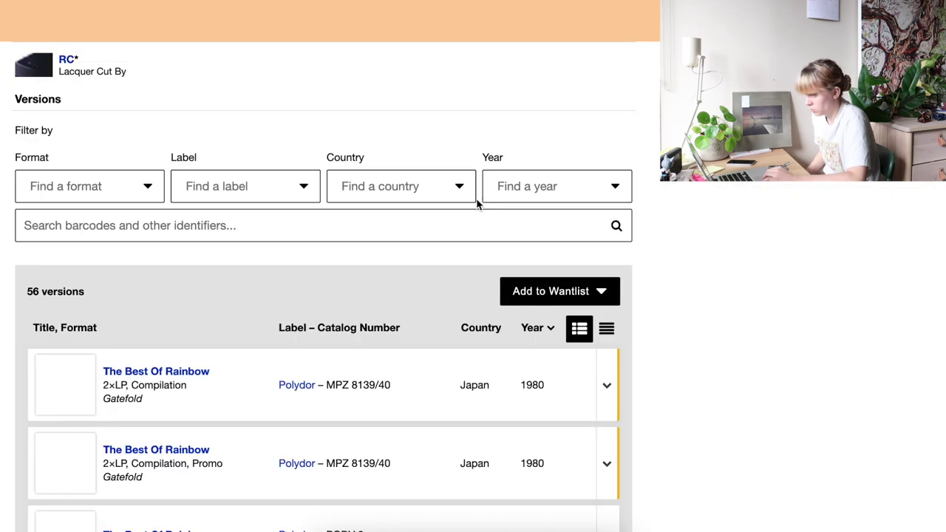
click(88, 179)
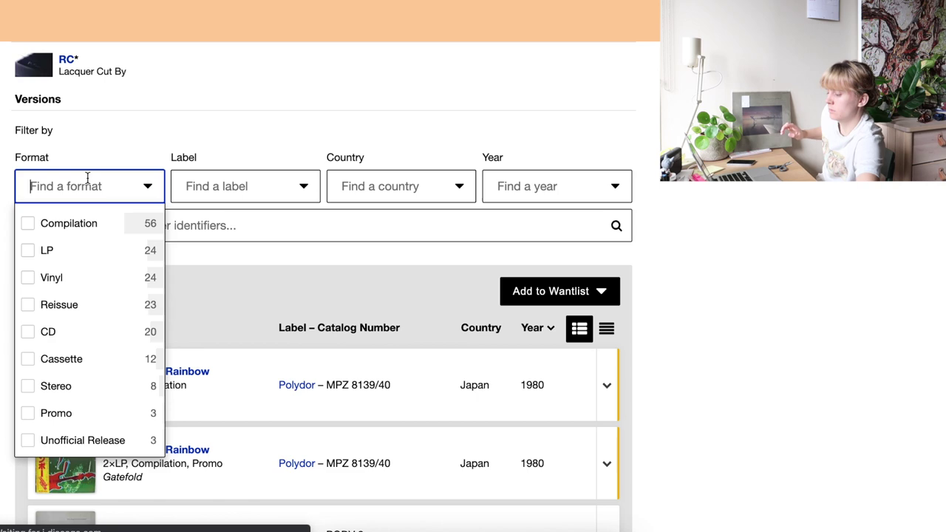
click(110, 282)
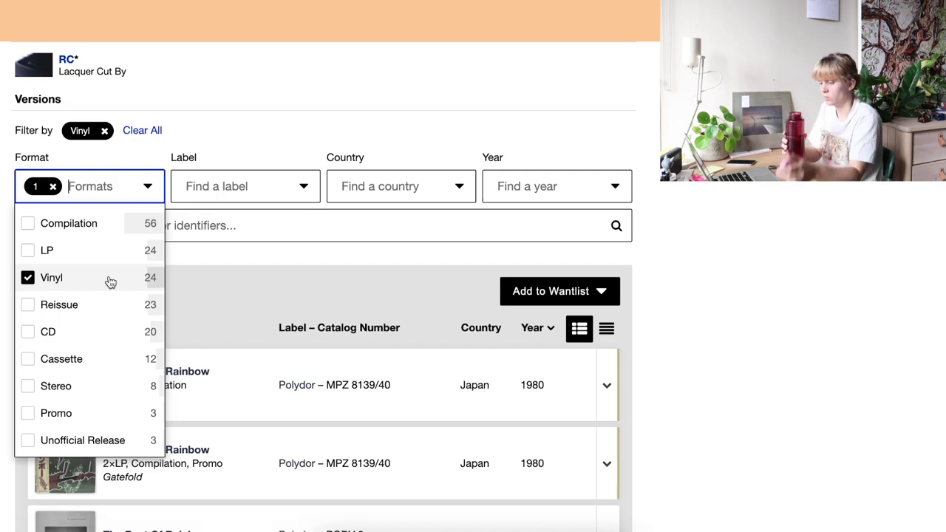
click(400, 186)
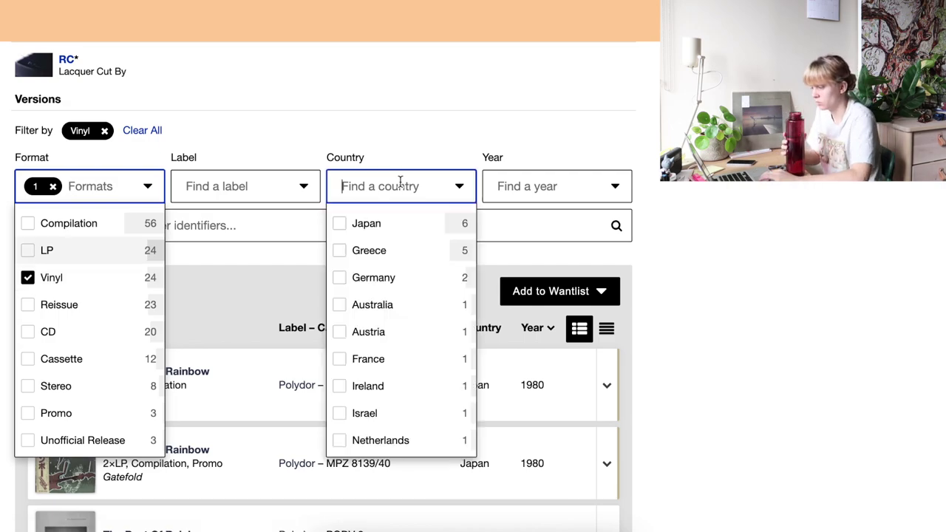
click(377, 278)
Step: Open both German 1981 versions of The Best Of Rainbow in new tabs and switch to the first one
scroll(691, 272, down, 3)
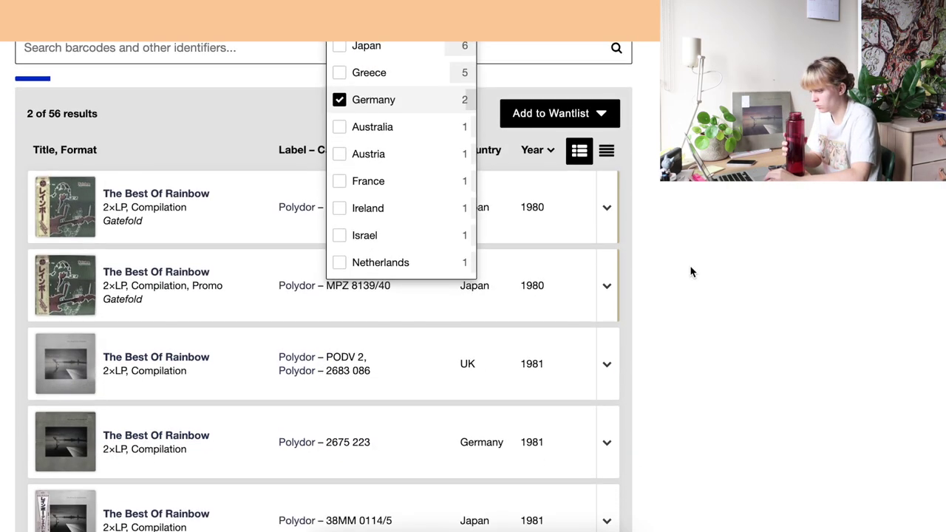
right_click(169, 205)
click(186, 206)
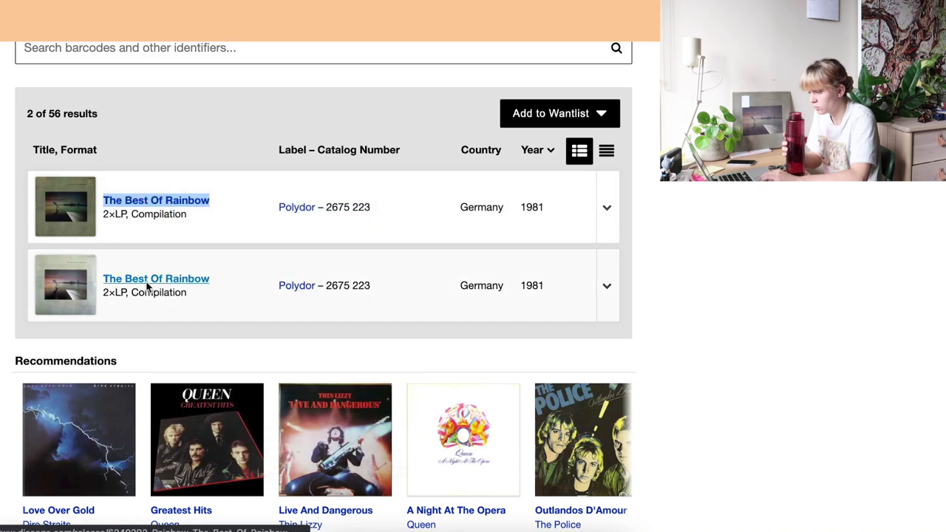
right_click(147, 285)
click(185, 278)
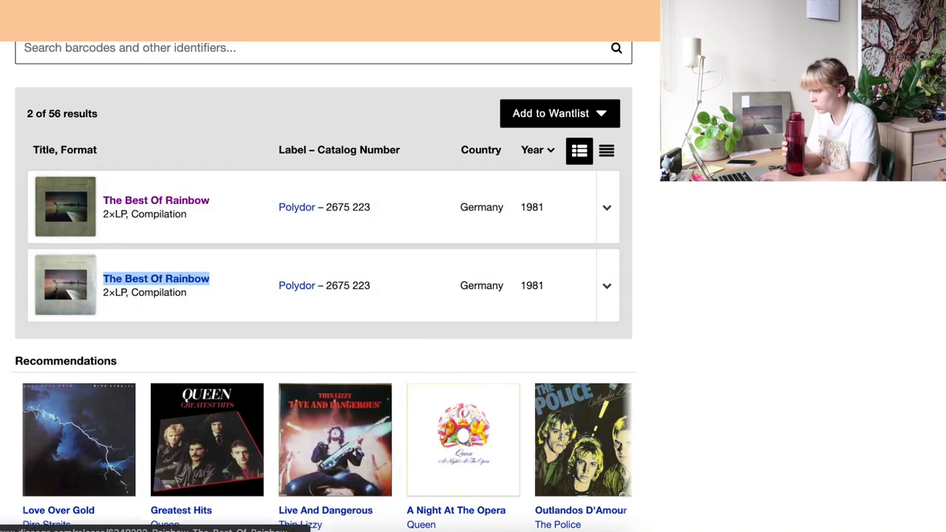
key(ctrl+Tab)
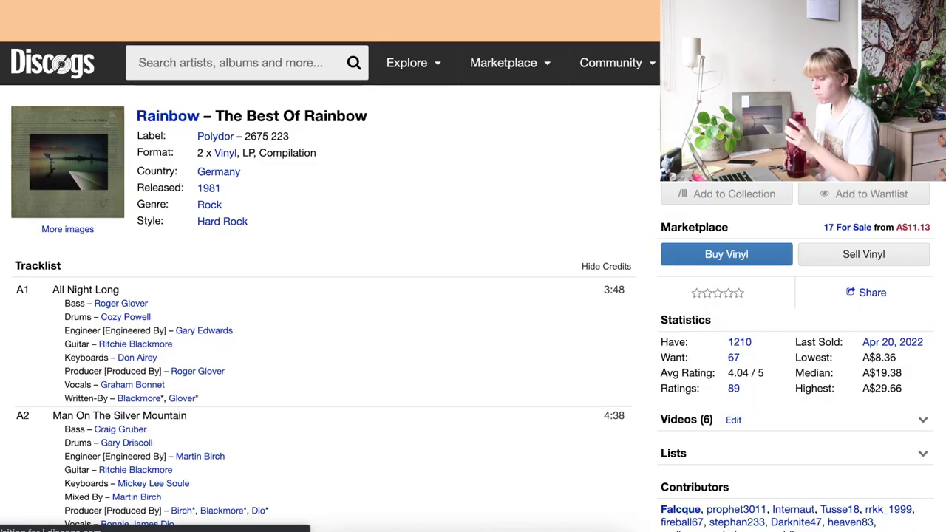
Step: Check the matrix and runout identifiers of the German 1981 release of The Best Of Rainbow and add it to the collection
scroll(617, 174, down, 20)
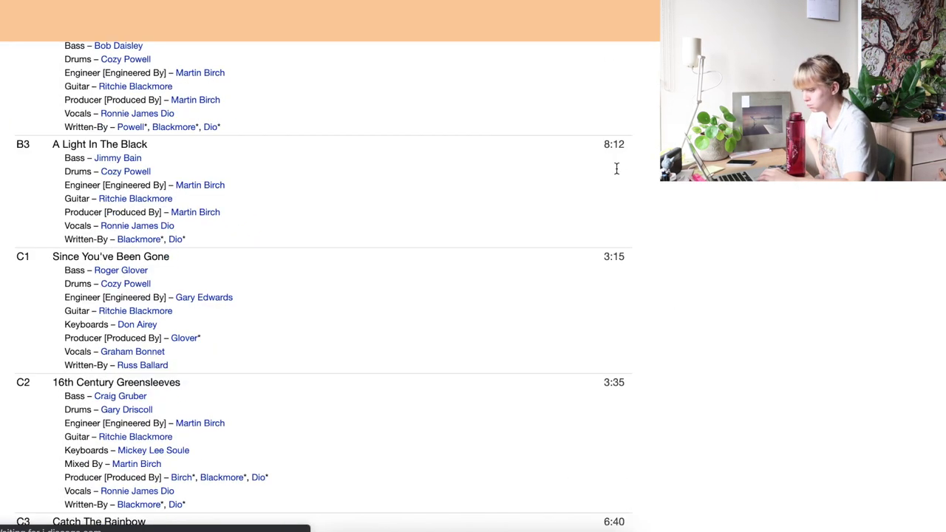
scroll(617, 174, down, 10)
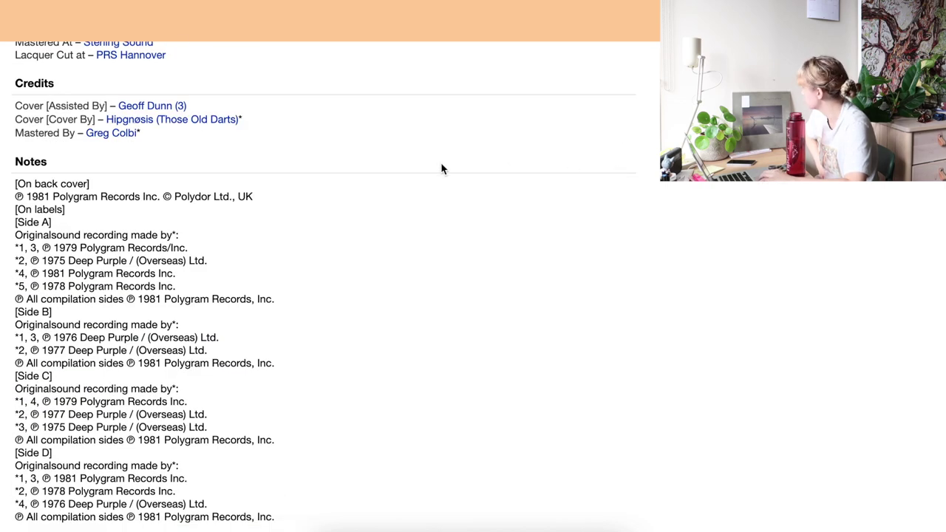
scroll(441, 169, down, 5)
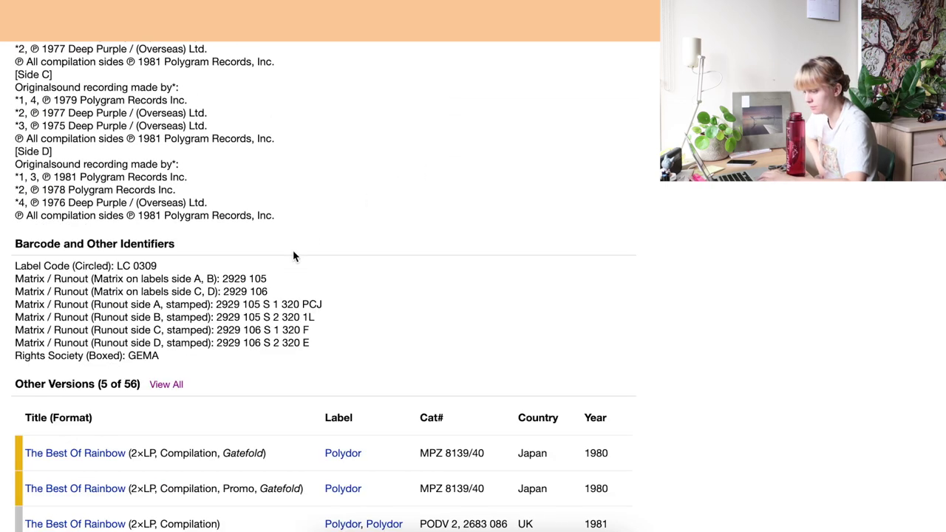
scroll(440, 305, down, 10)
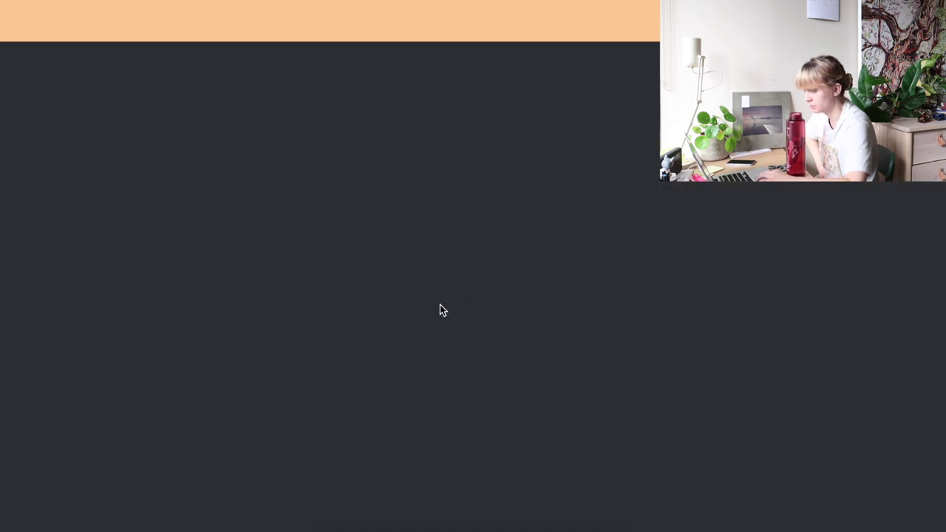
scroll(440, 304, up, 10)
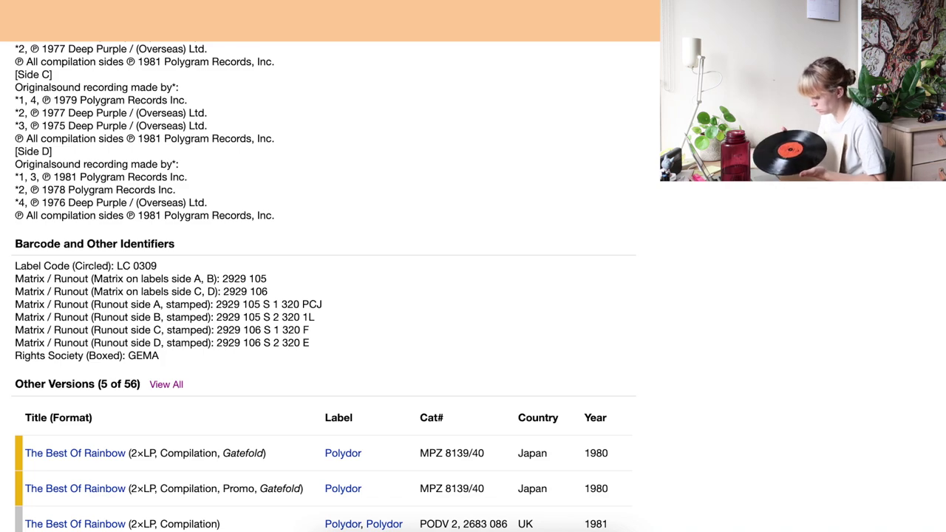
scroll(417, 188, up, 20)
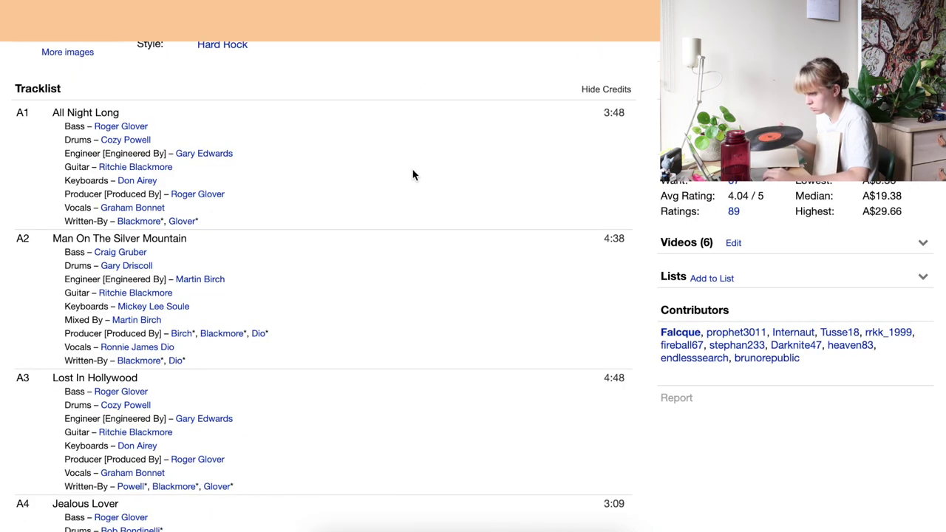
scroll(417, 188, down, 1)
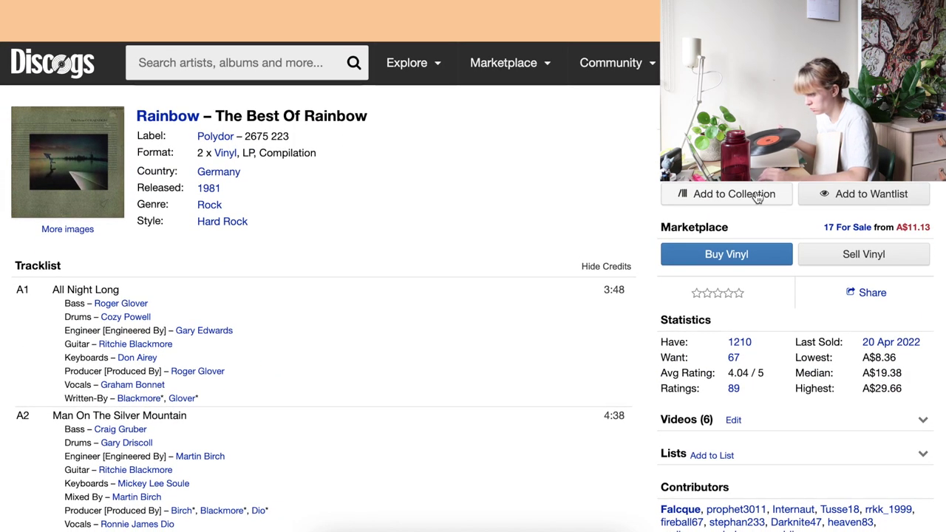
click(756, 194)
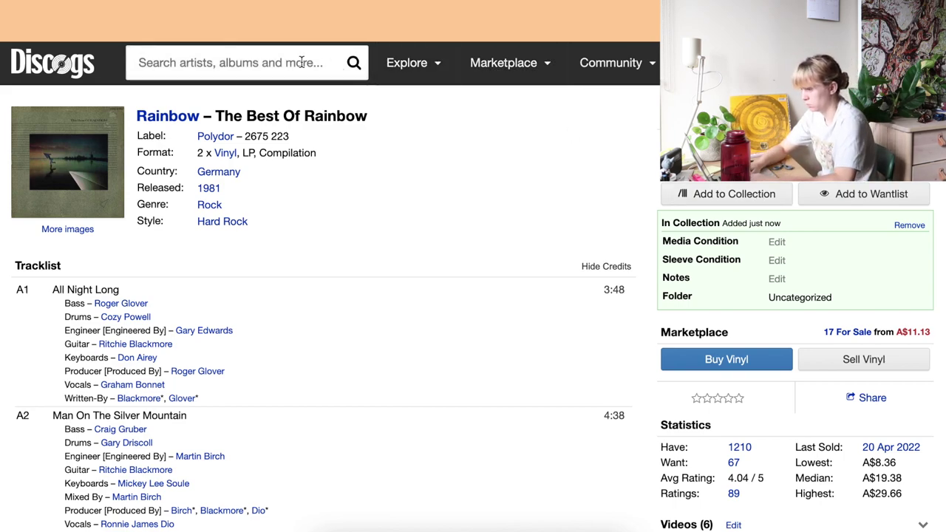
click(336, 63)
text(07599)
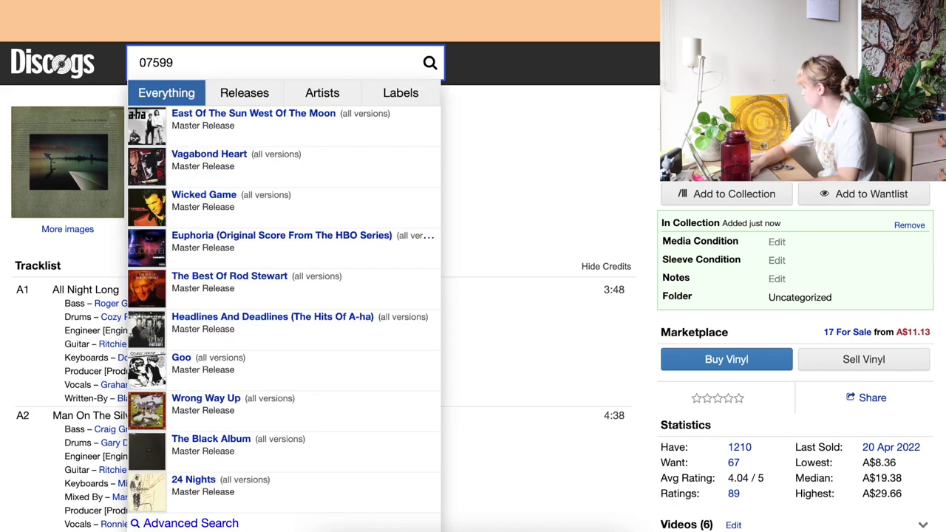
text(257)
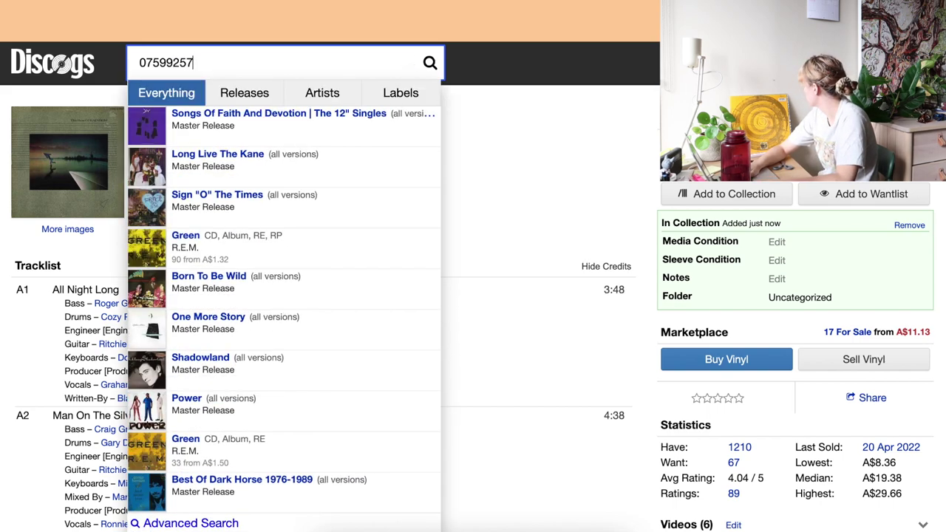
text(9513)
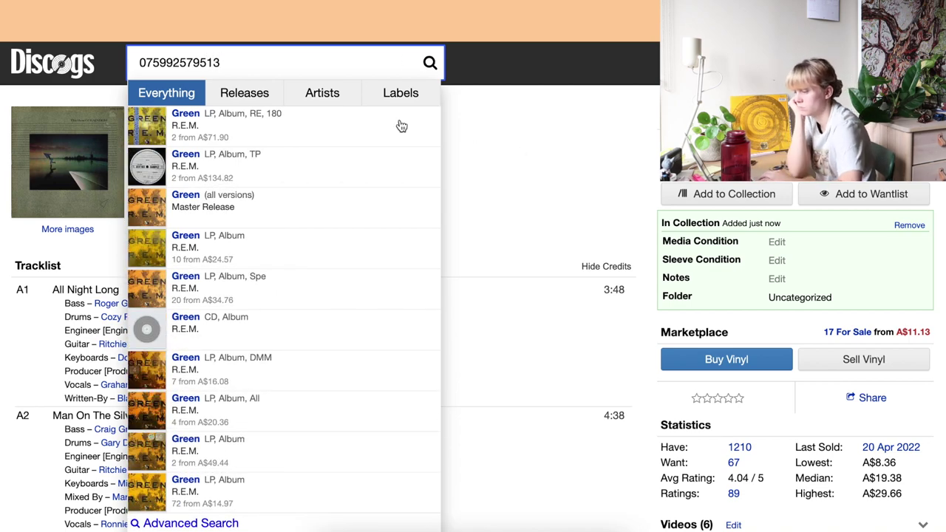
click(346, 128)
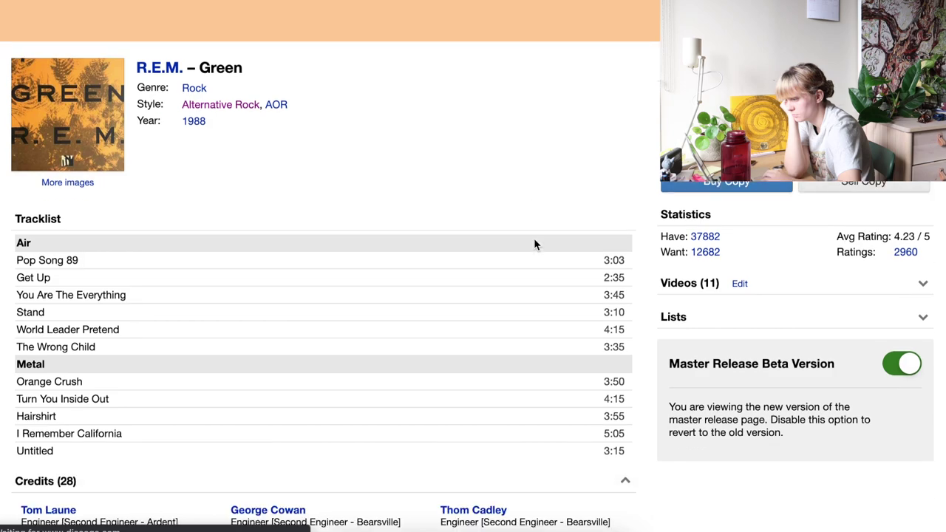
Step: Filter the versions of Green by the identifier "mx 301744"
scroll(534, 239, down, 7)
scroll(187, 289, down, 1)
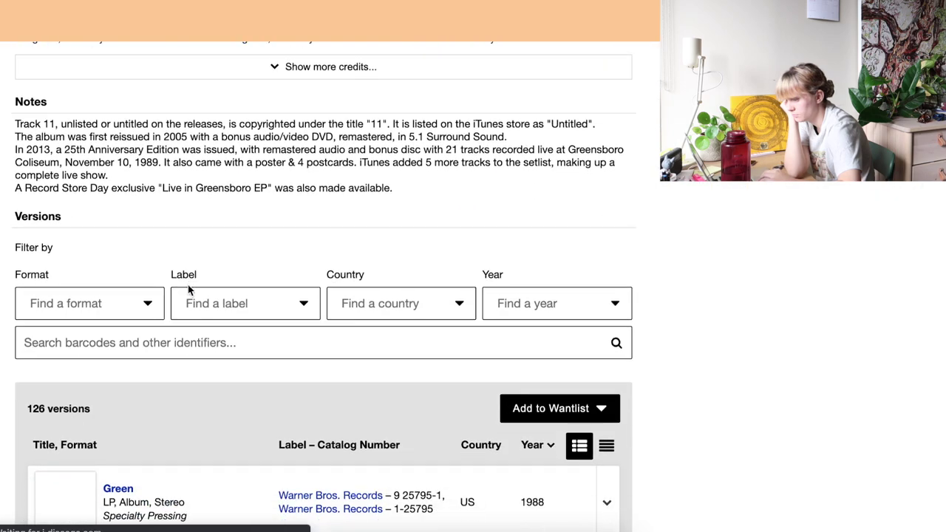
click(126, 340)
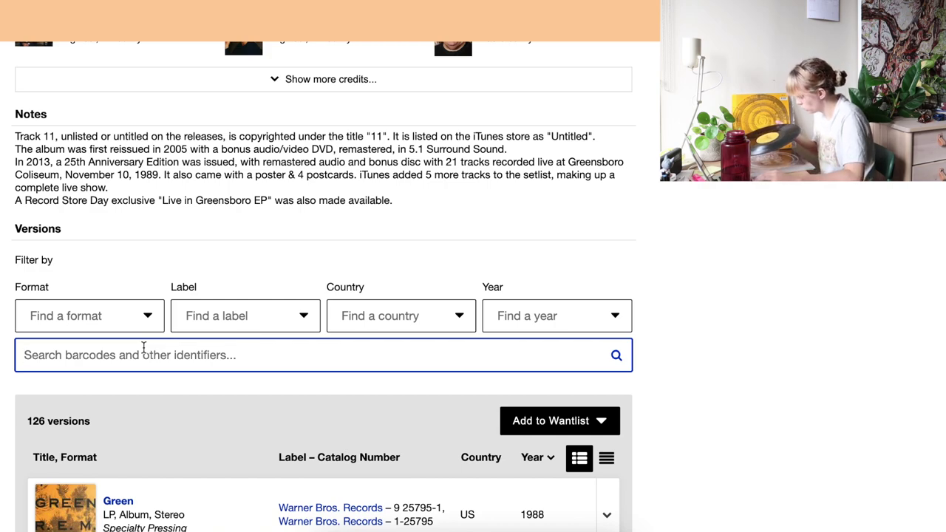
text(m)
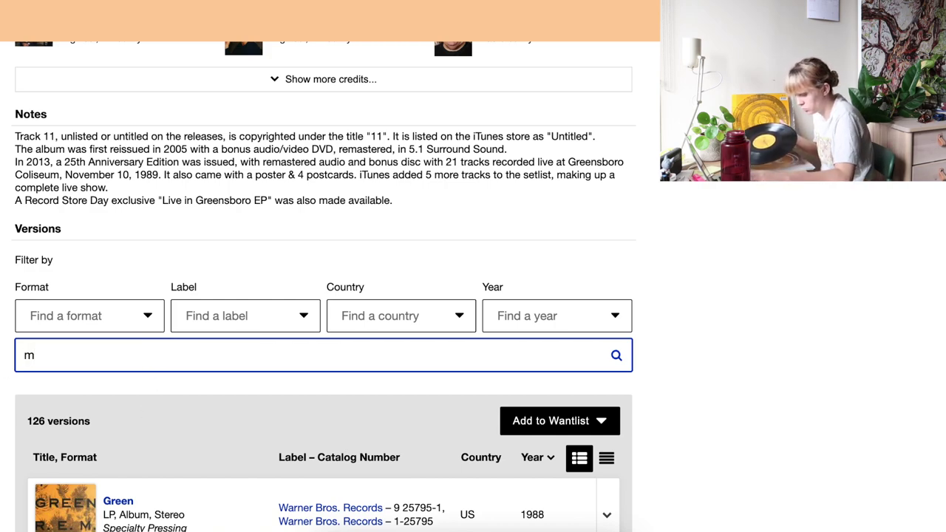
text(x 301)
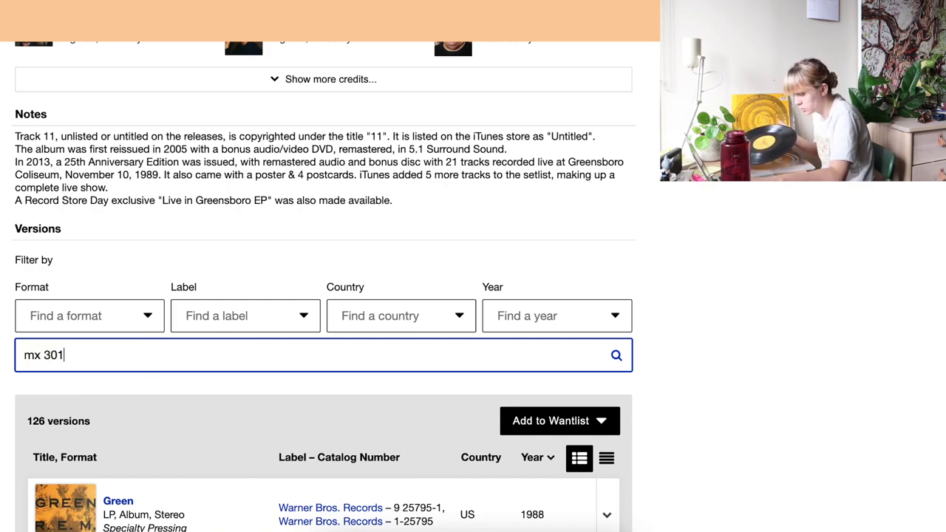
text(744)
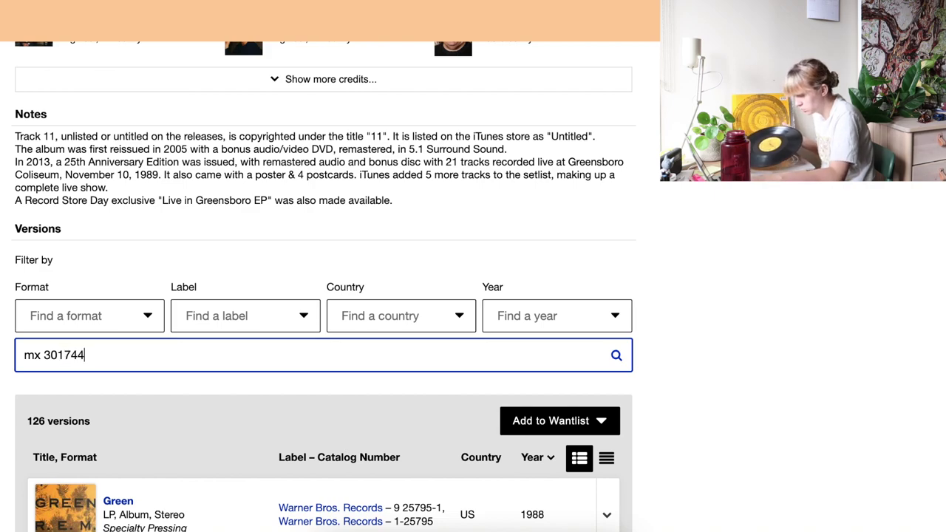
key(Return)
Step: Open the Australian 1988 vinyl version of Green and add it to the collection
scroll(205, 199, down, 3)
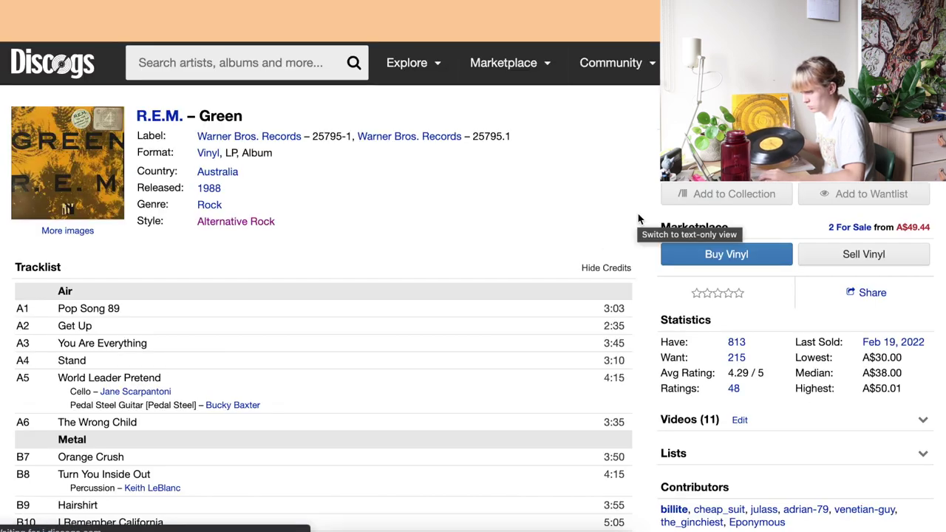
click(703, 197)
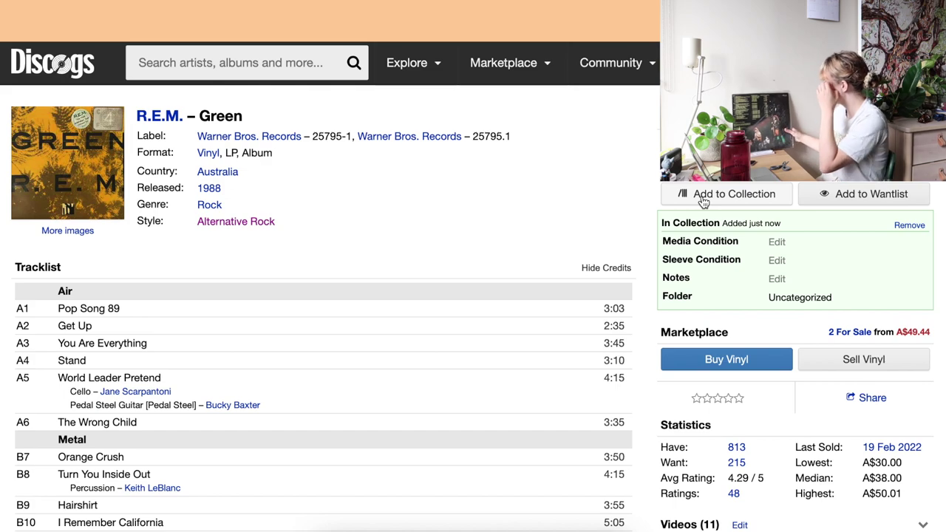
Step: Search the database for "rost 1/2" and open the master release of Rolled Gold - The Very Best Of The Rolling Stones
click(311, 74)
text(rost)
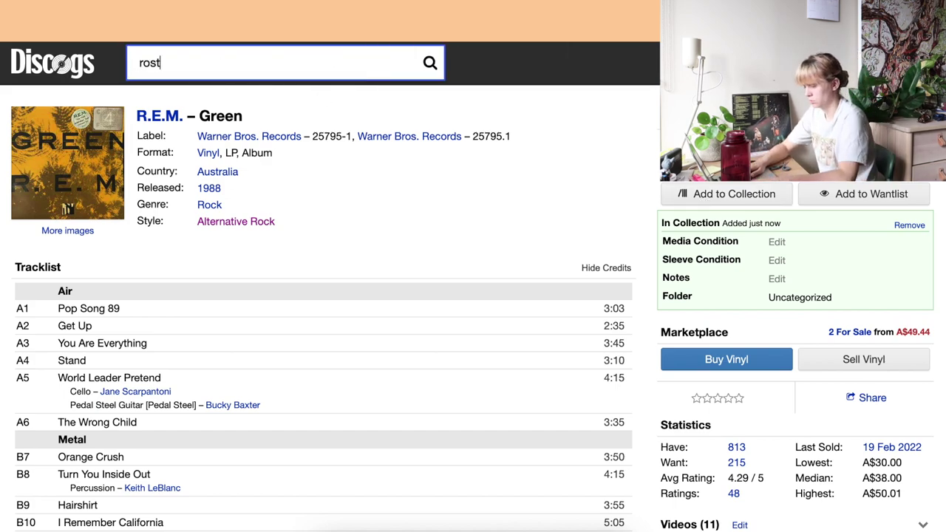
text( 1/2)
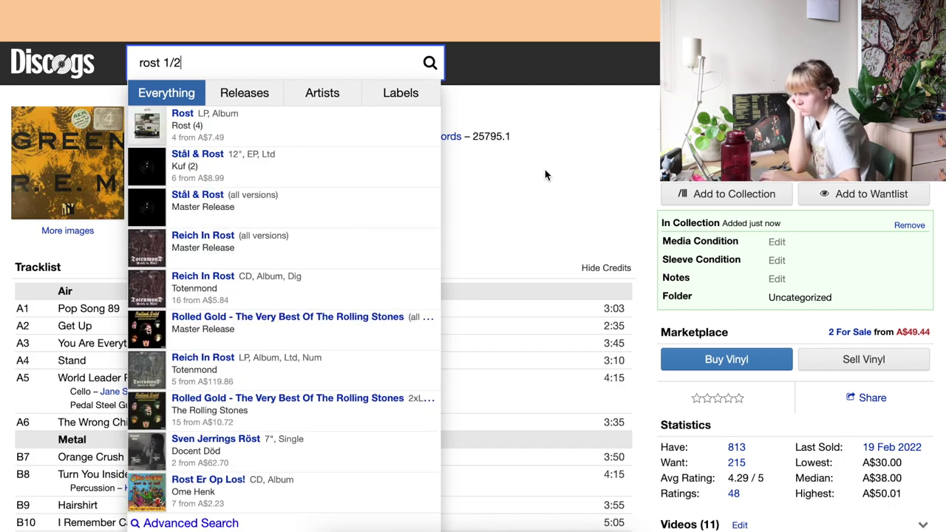
click(375, 325)
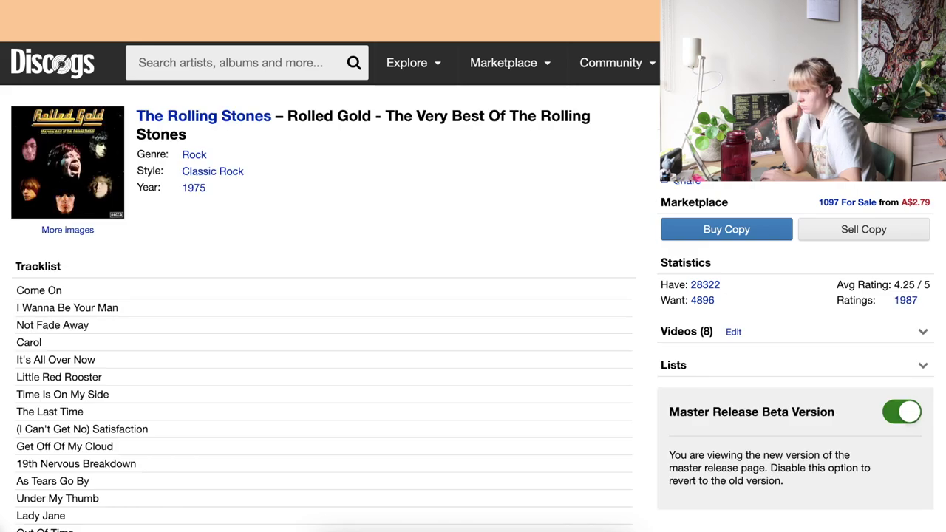
Step: Filter the versions of Rolled Gold by the identifier "rost 1-2c-3"
scroll(582, 214, down, 8)
scroll(581, 214, down, 4)
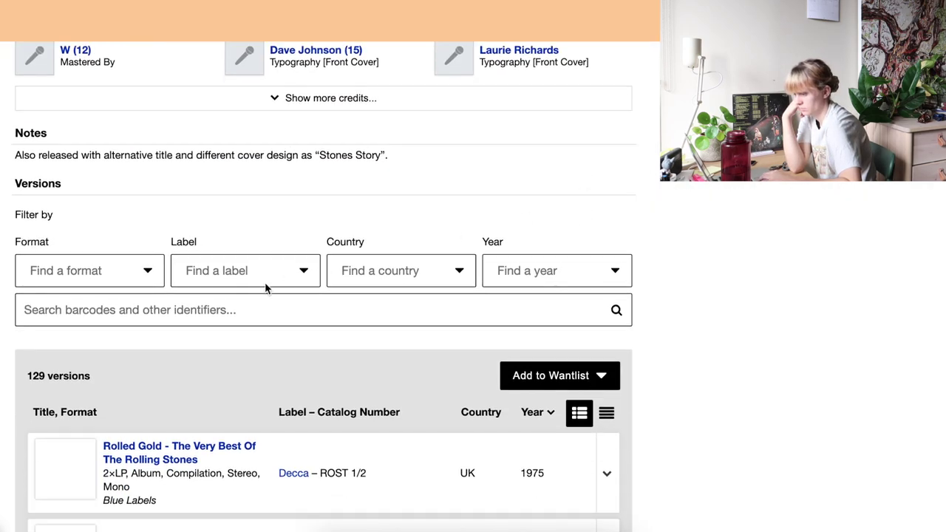
click(140, 220)
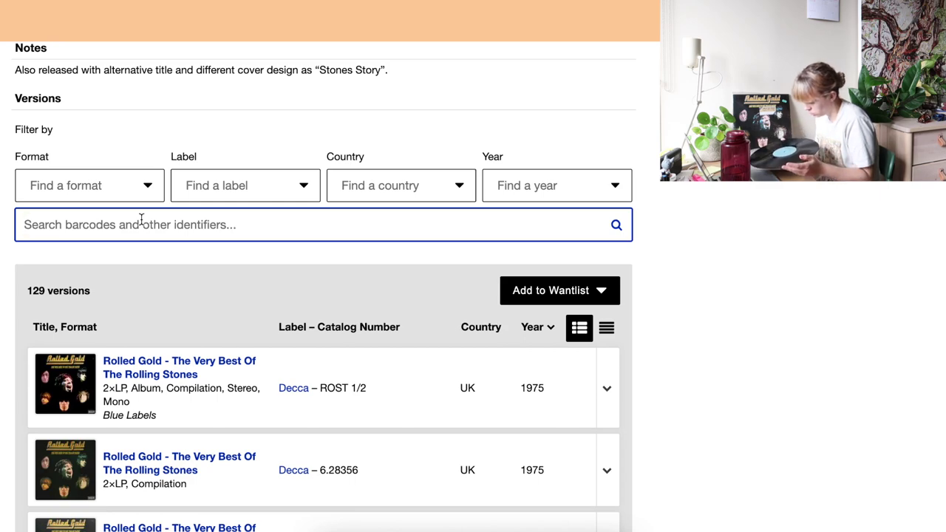
text(rost)
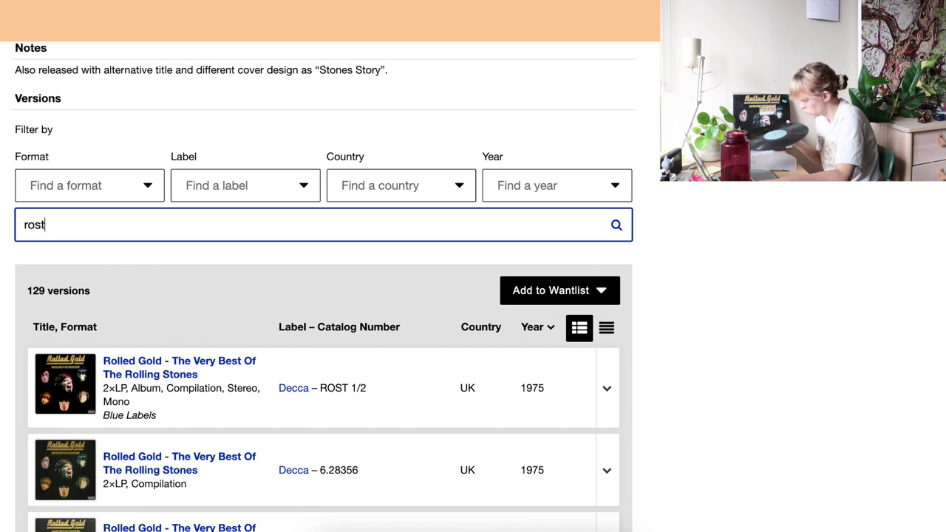
text( 1-2c)
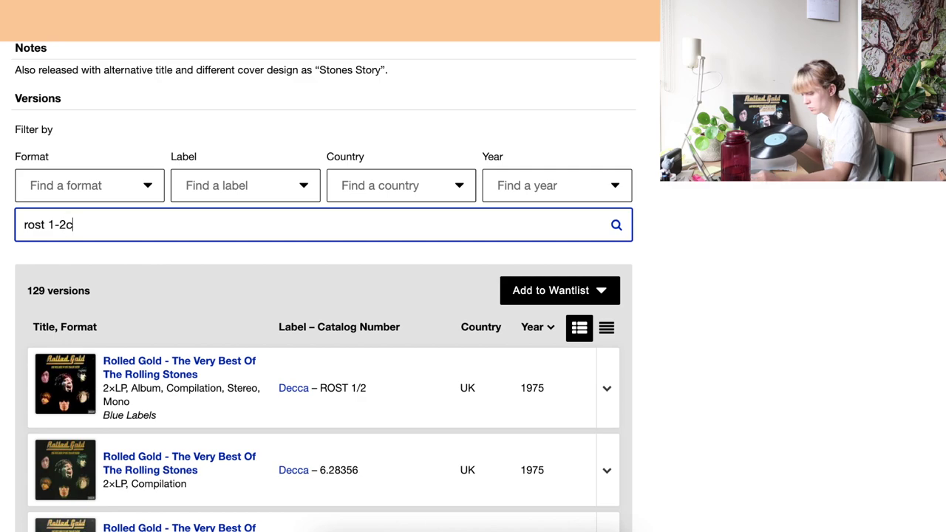
text(-)
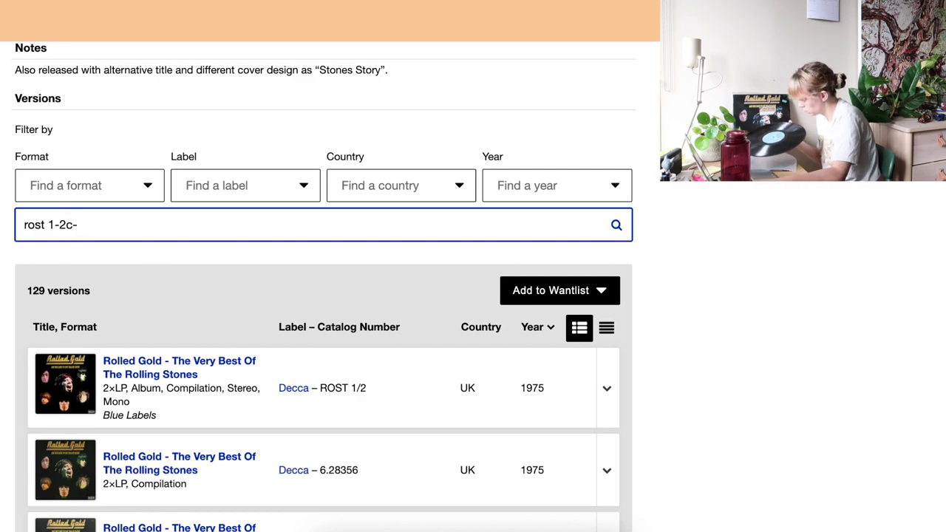
text(3)
key(Return)
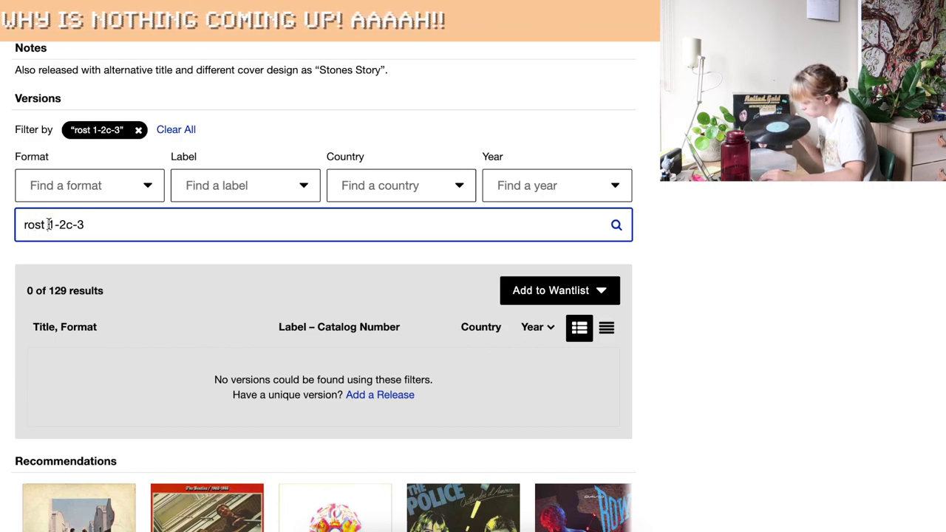
Step: Try filtering the Rolled Gold versions by the identifier "post 1-2c-3" instead
click(33, 224)
key(BackSpace)
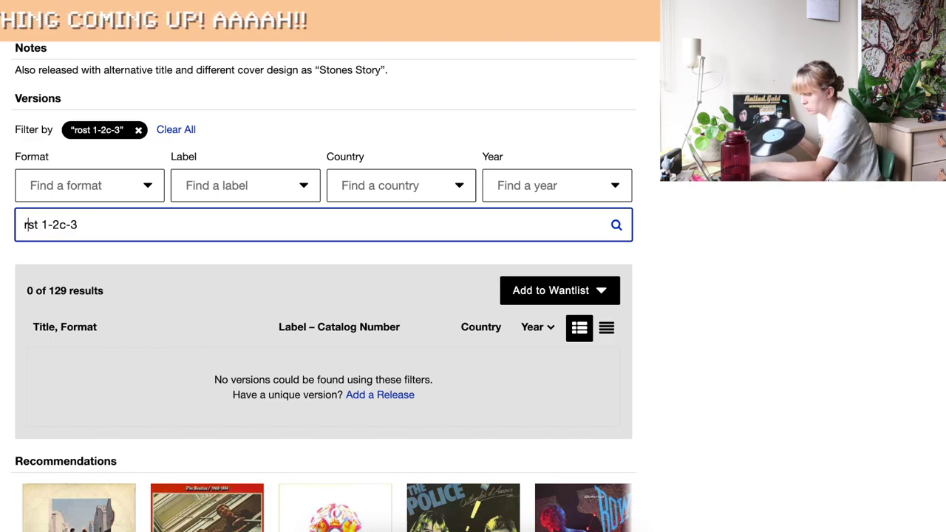
text(p)
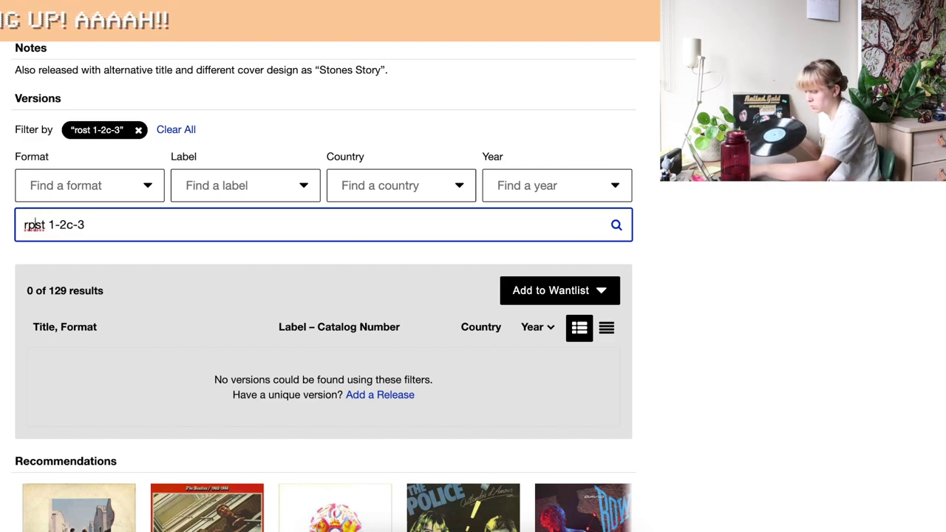
key(BackSpace)
key(BackSpace)
key(XF86AudioRaiseVolume)
text(po)
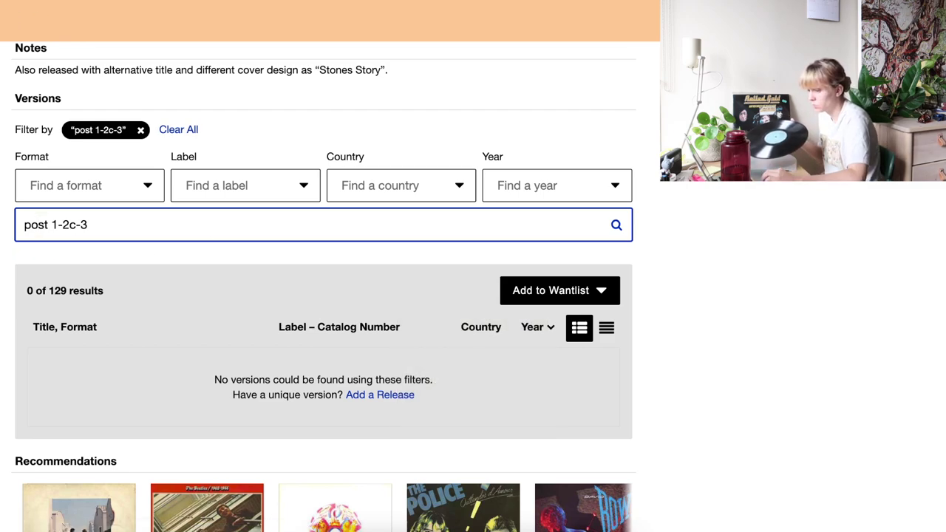
scroll(90, 259, up, 1)
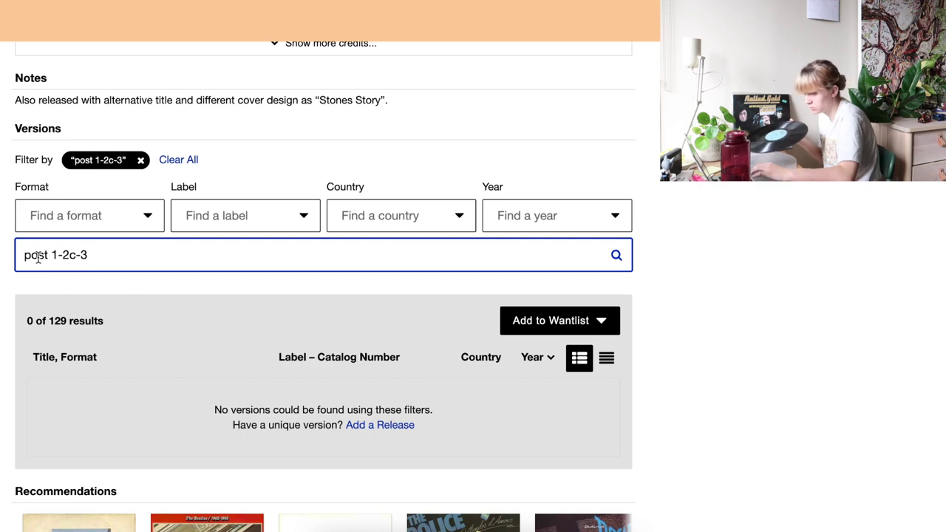
key(BackSpace)
key(BackSpace)
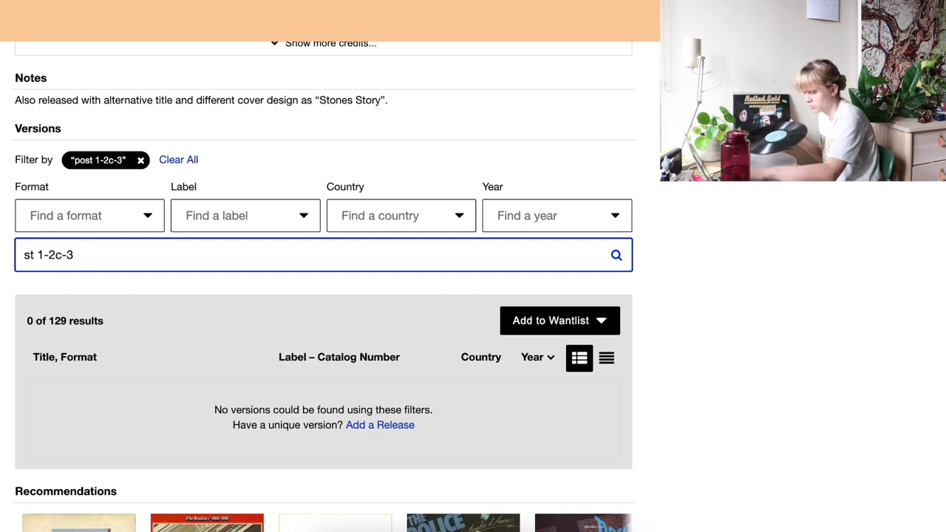
text(ro)
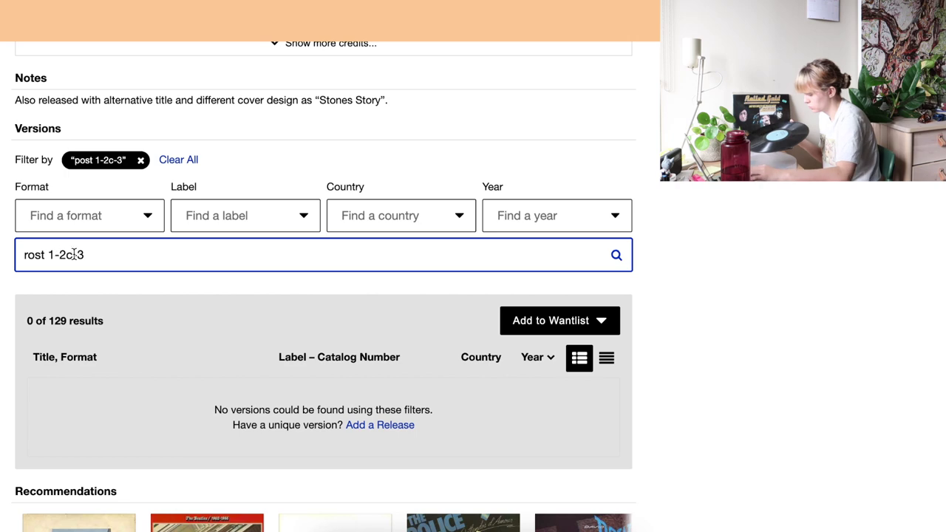
click(117, 255)
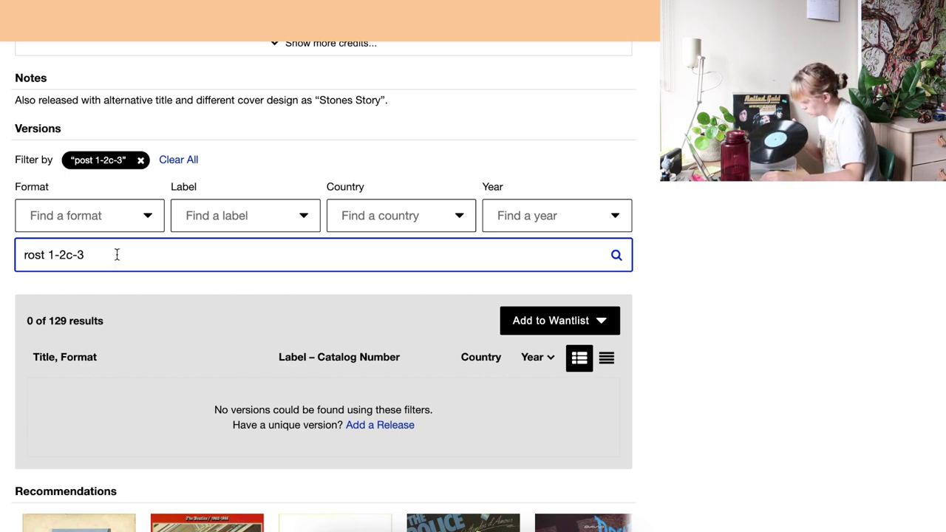
Step: Clear the identifier text and its filter from the Rolled Gold versions, and filter them by the Vinyl format
drag(103, 255, 22, 254)
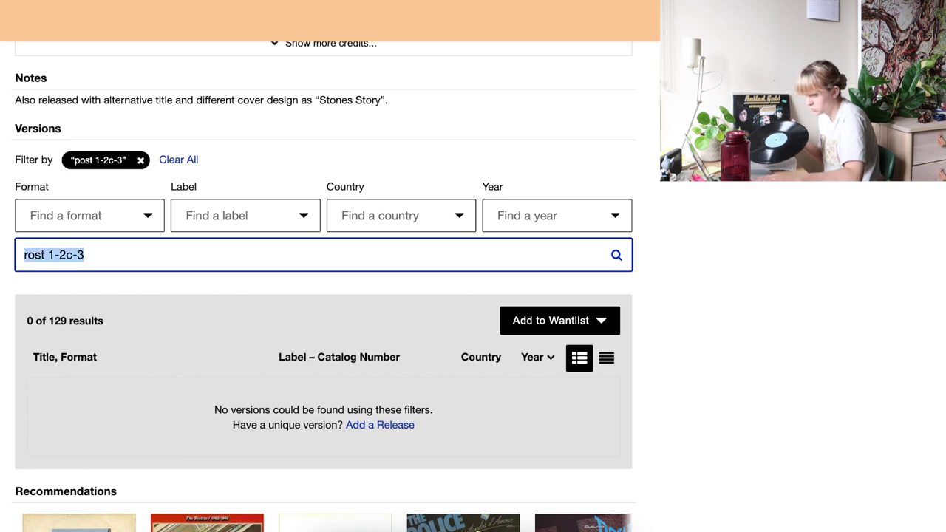
key(BackSpace)
click(76, 215)
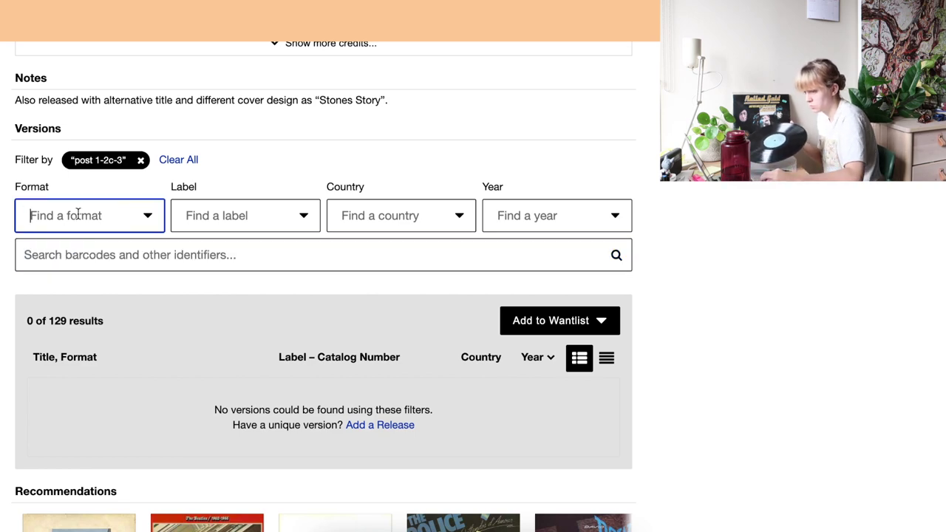
click(148, 222)
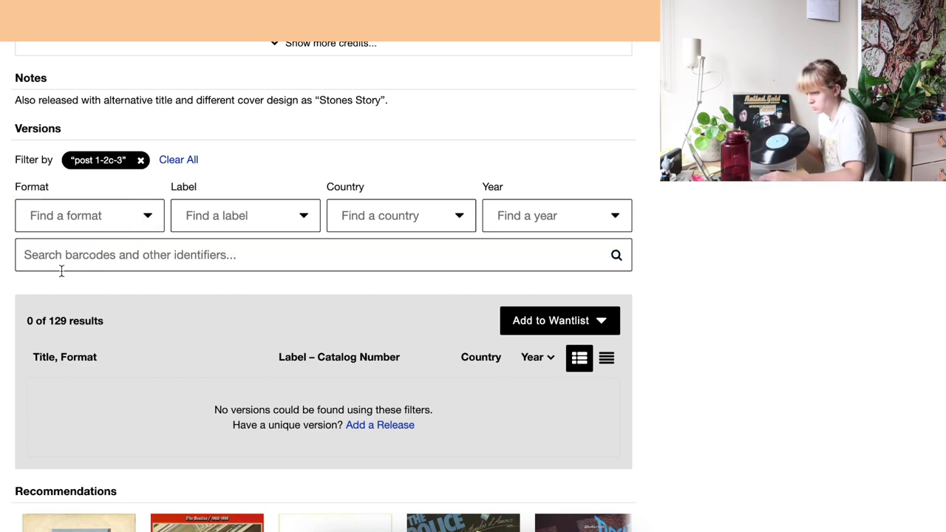
click(140, 159)
click(142, 215)
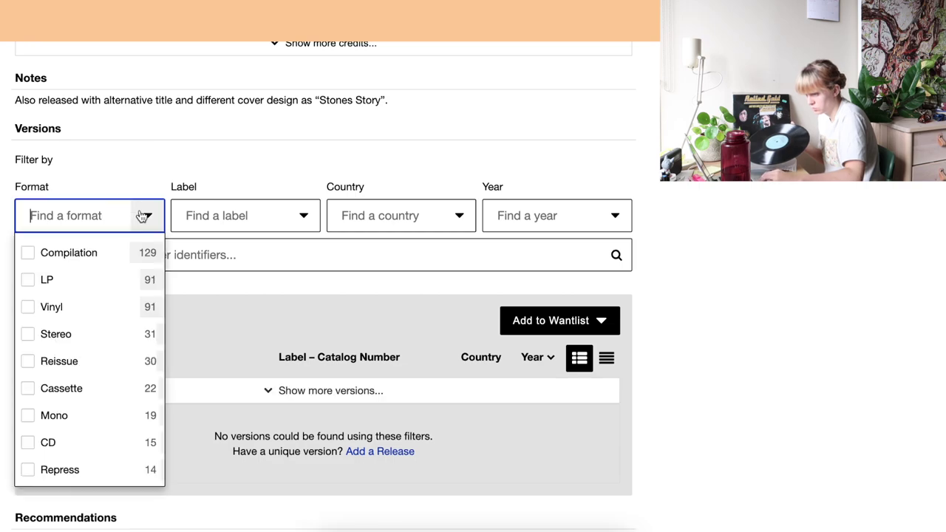
click(59, 311)
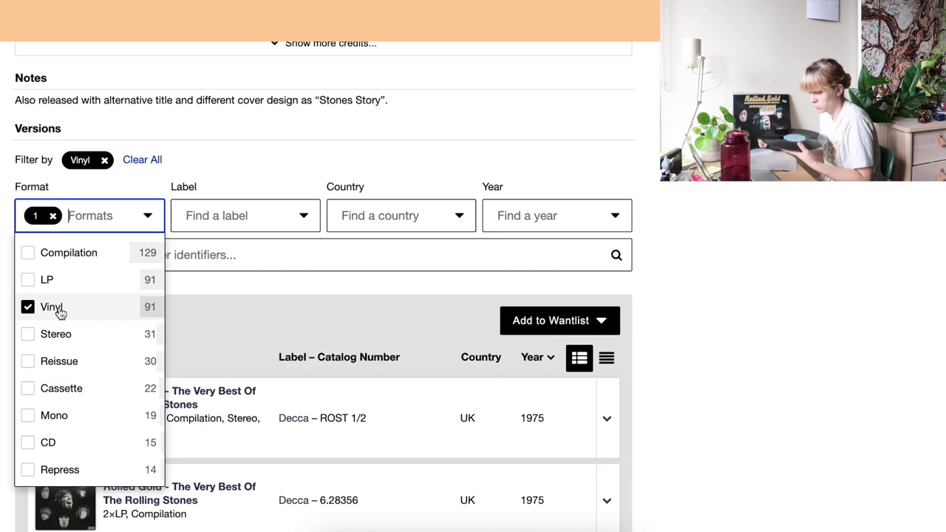
click(693, 336)
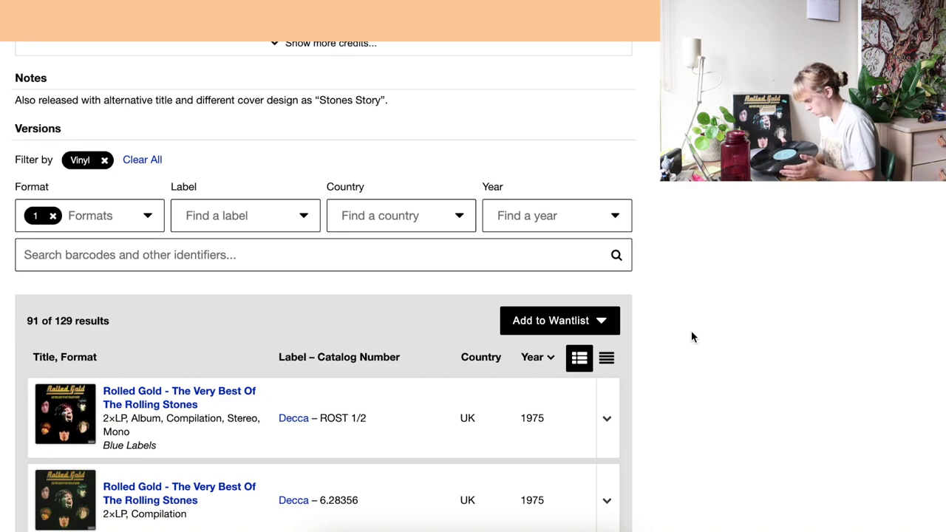
Step: Filter the vinyl versions of Rolled Gold by the label PolyGram
click(291, 214)
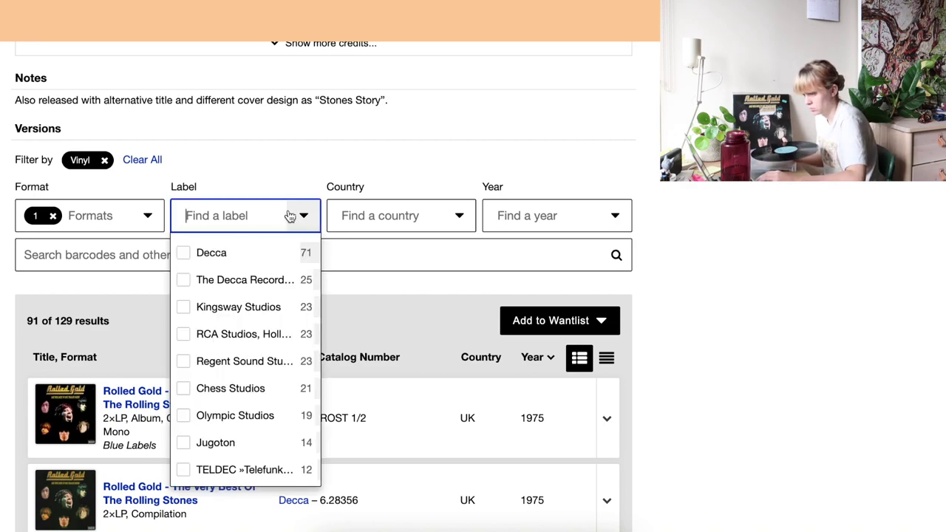
scroll(257, 358, down, 5)
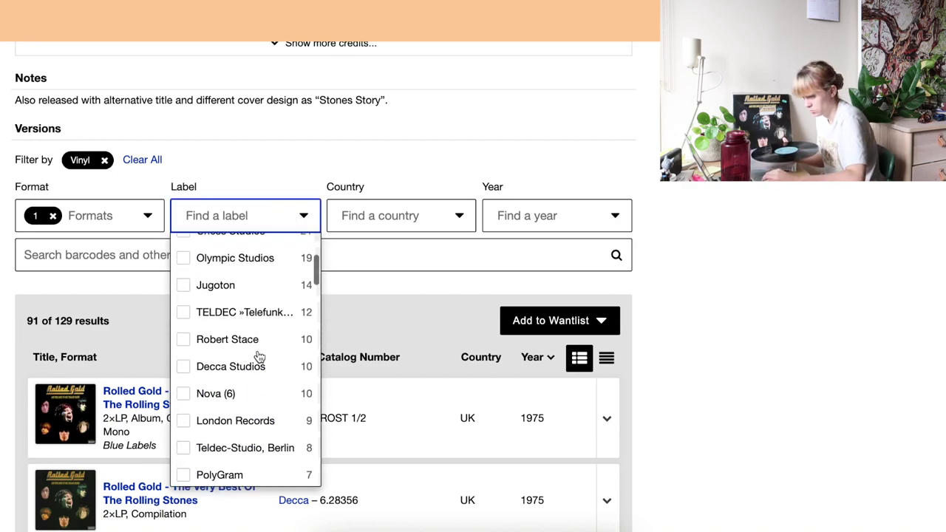
scroll(257, 355, up, 5)
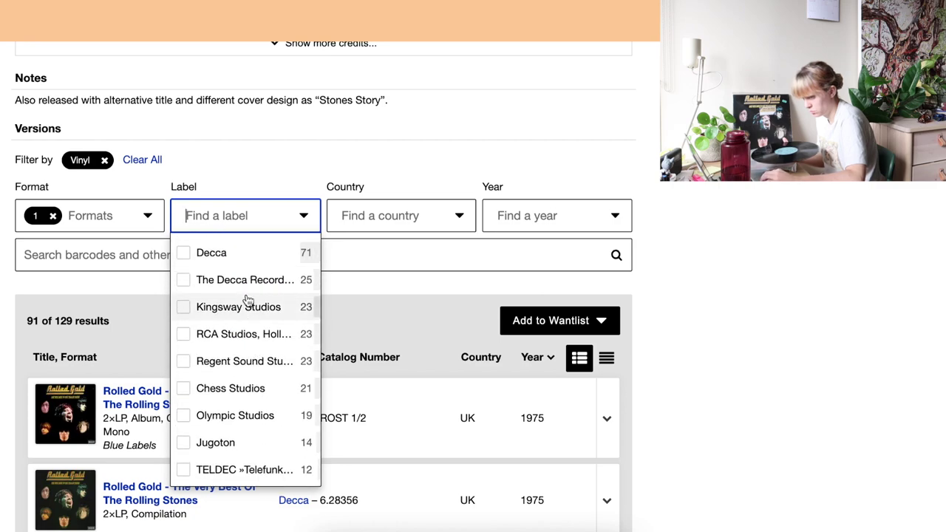
scroll(247, 299, down, 5)
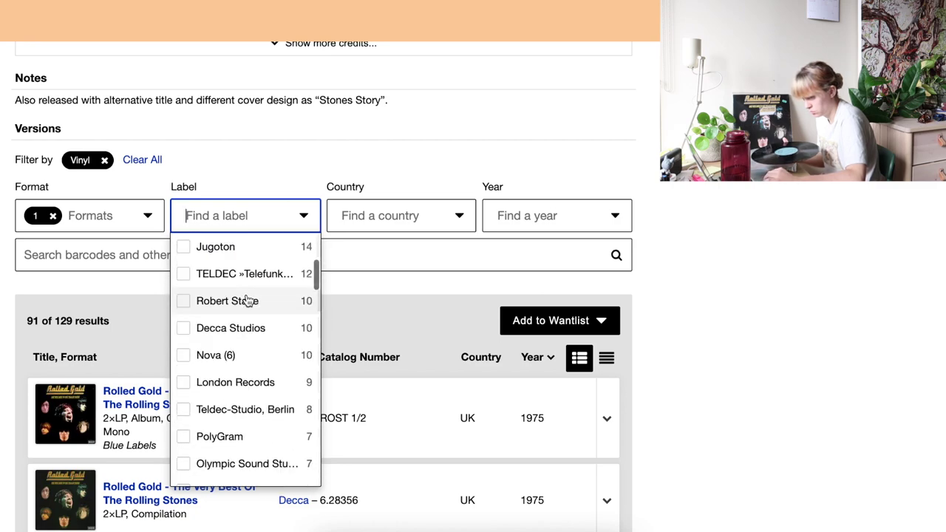
scroll(248, 300, down, 1)
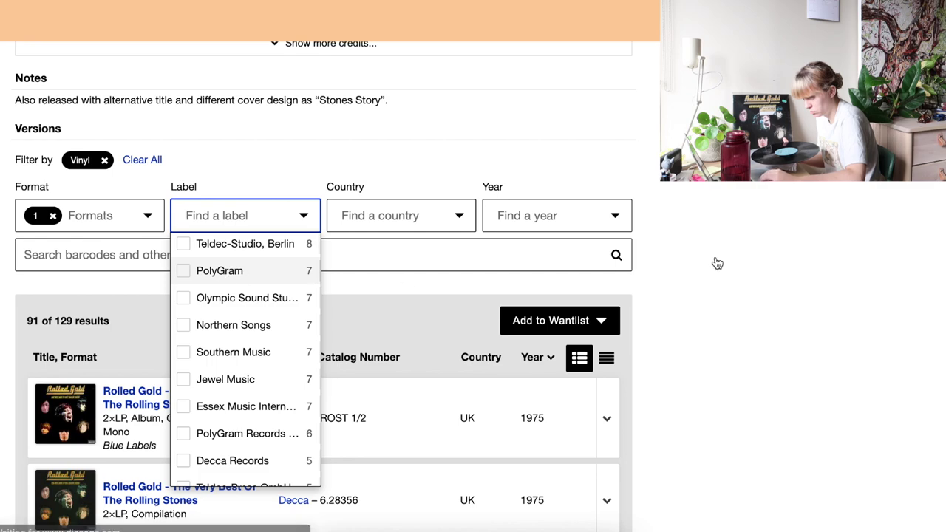
key(Return)
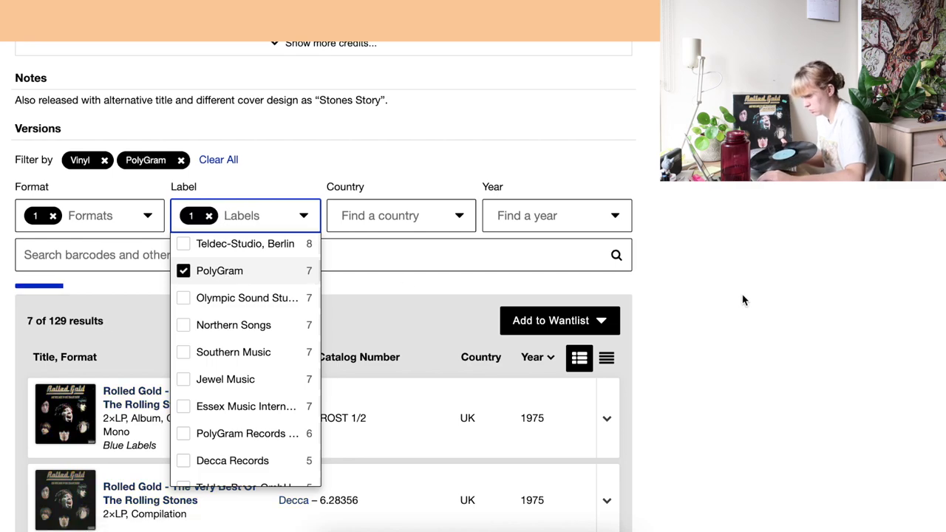
Step: Look through the filtered versions and open the 1975 Australasian Decca ROST 1/2 gatefold reissue of Rolled Gold
scroll(739, 298, down, 2)
scroll(740, 299, down, 2)
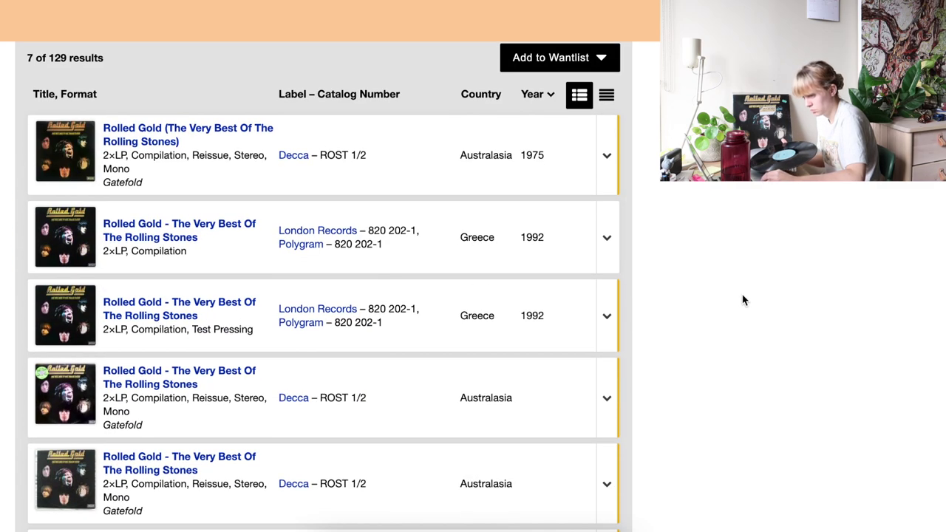
scroll(744, 300, down, 5)
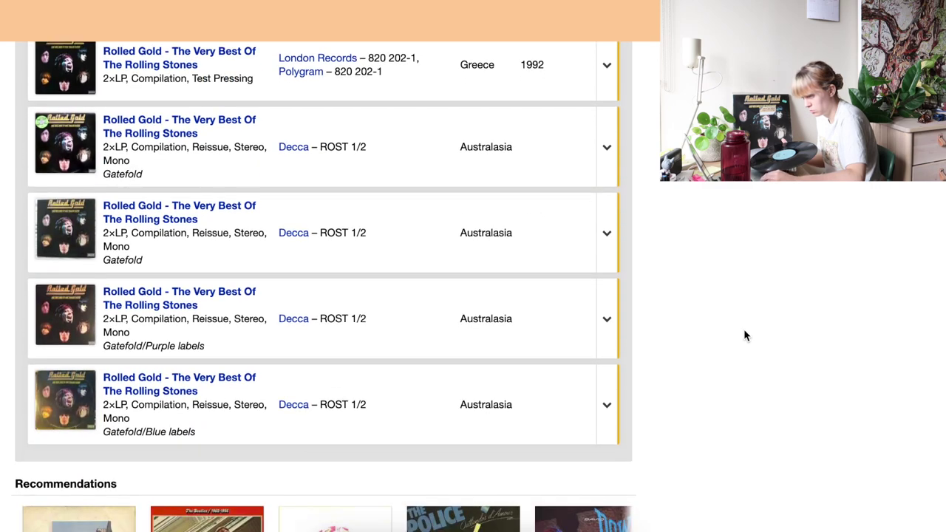
scroll(744, 329, up, 7)
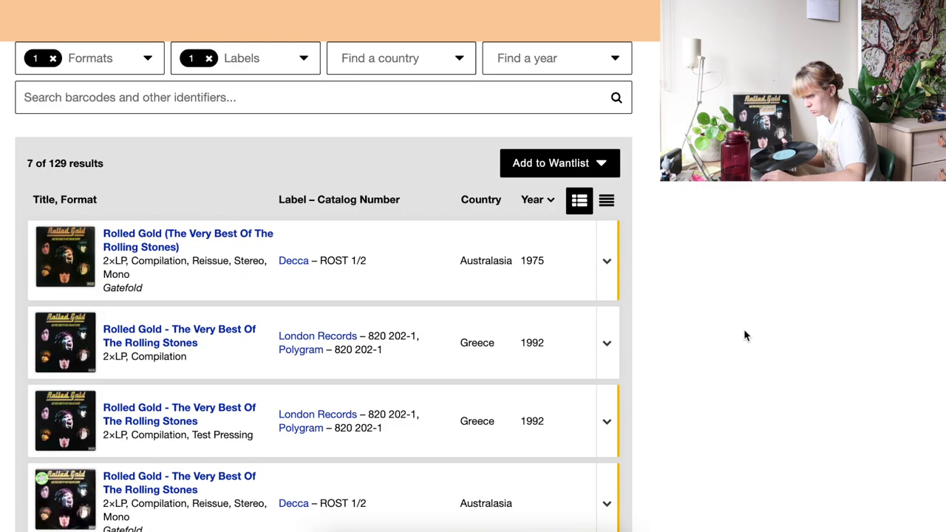
click(151, 242)
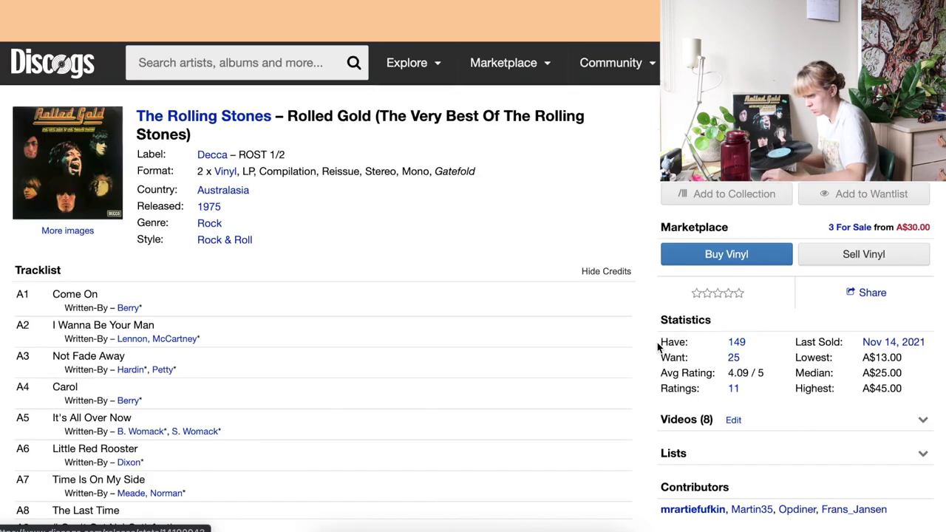
Step: Check the release's notes and matrix/runout identifiers against the record, and add this Rolled Gold pressing to the collection
scroll(657, 342, down, 20)
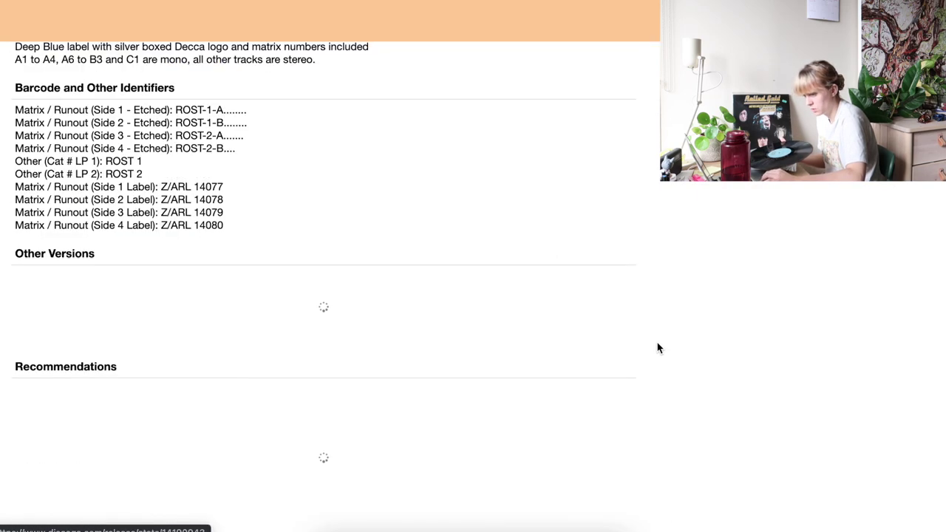
scroll(327, 306, up, 5)
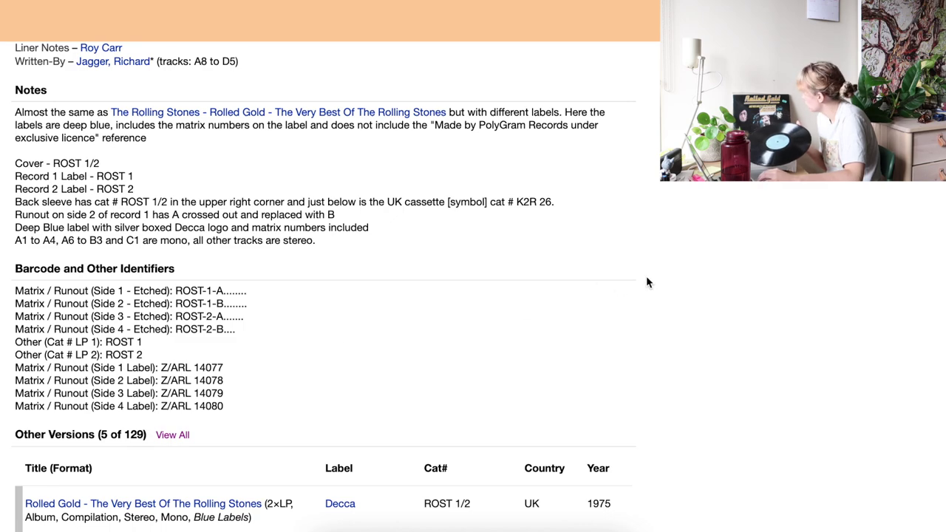
key(Home)
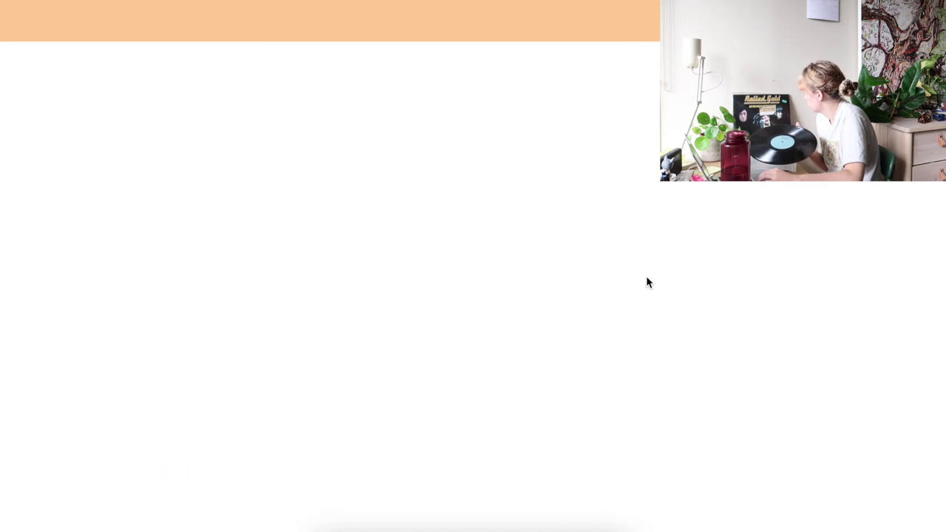
click(692, 194)
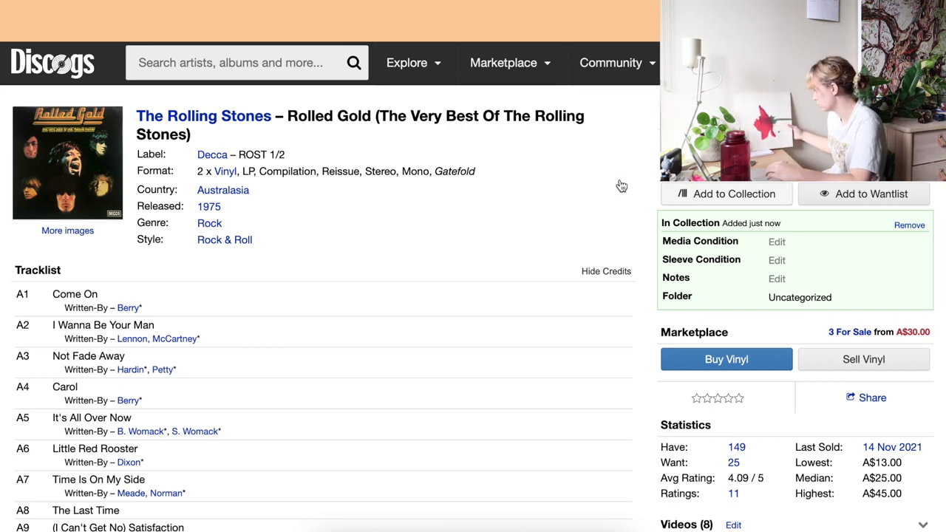
click(302, 74)
text(8)
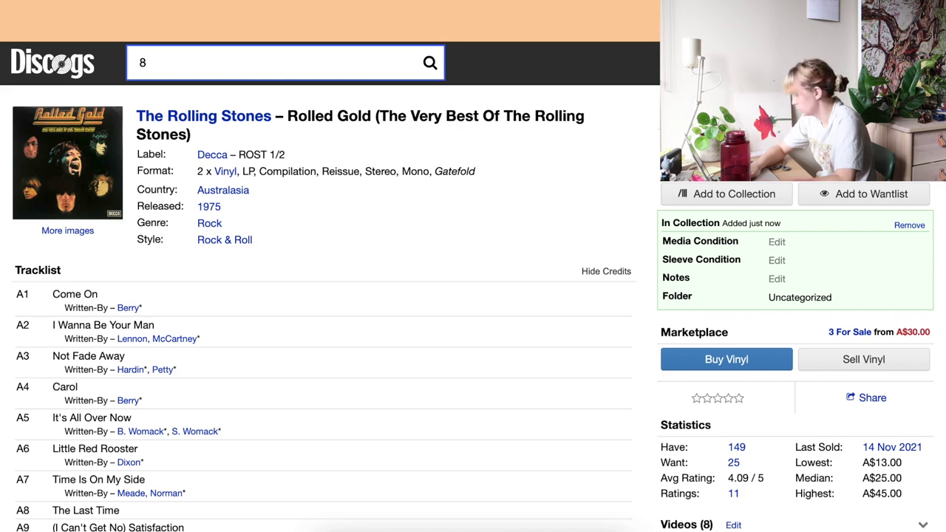
text(71)
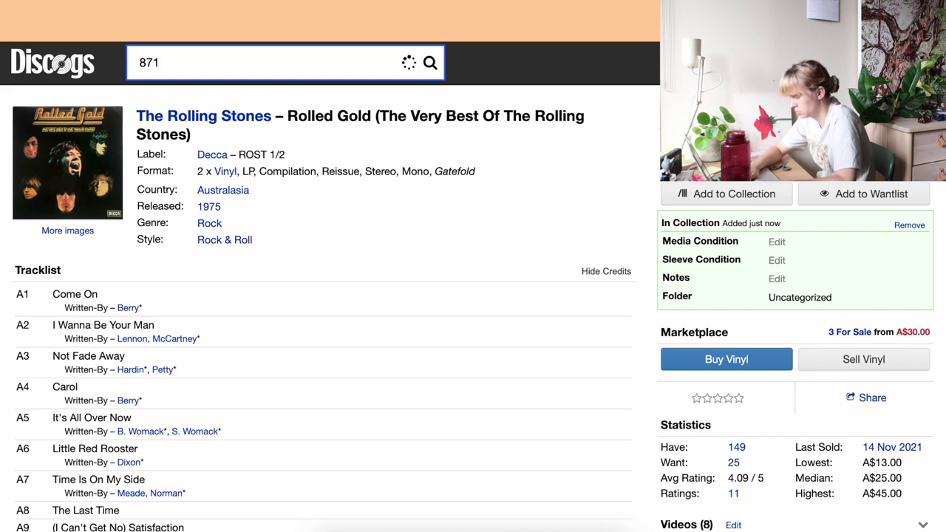
text(363)
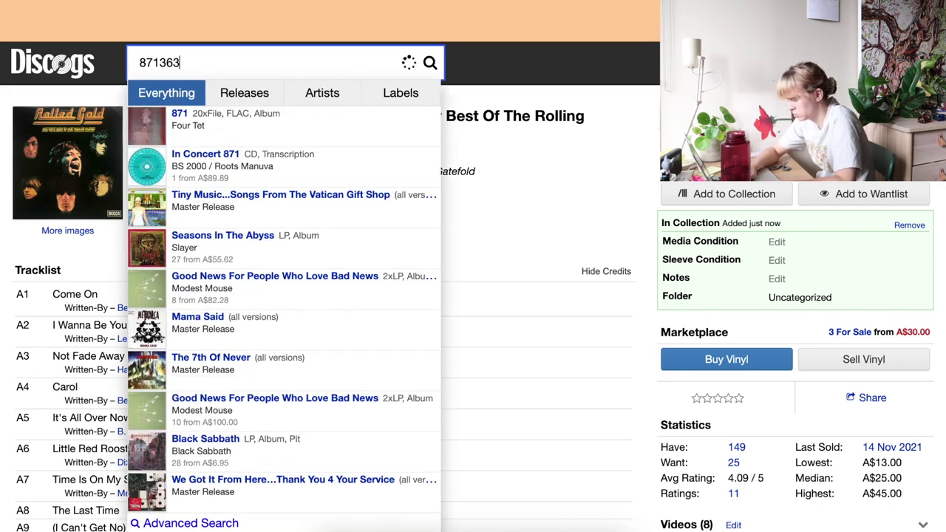
text(602)
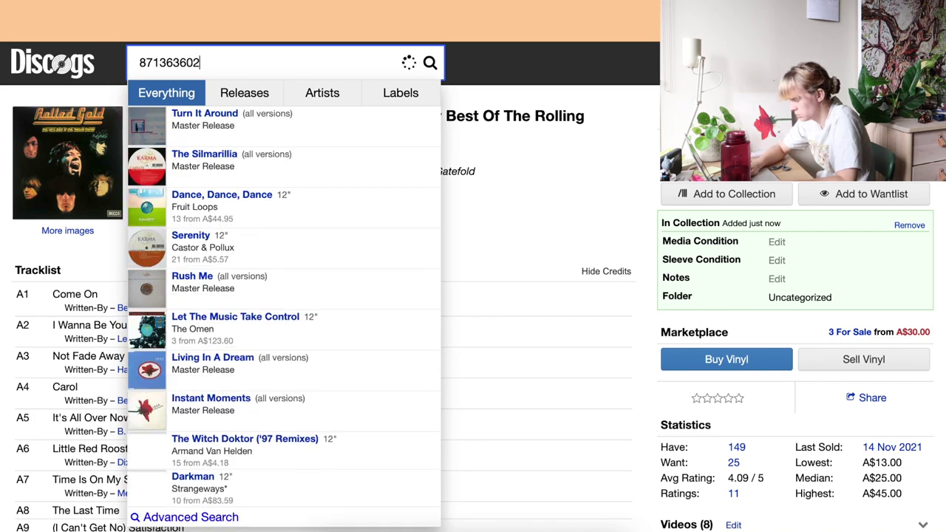
text(5355)
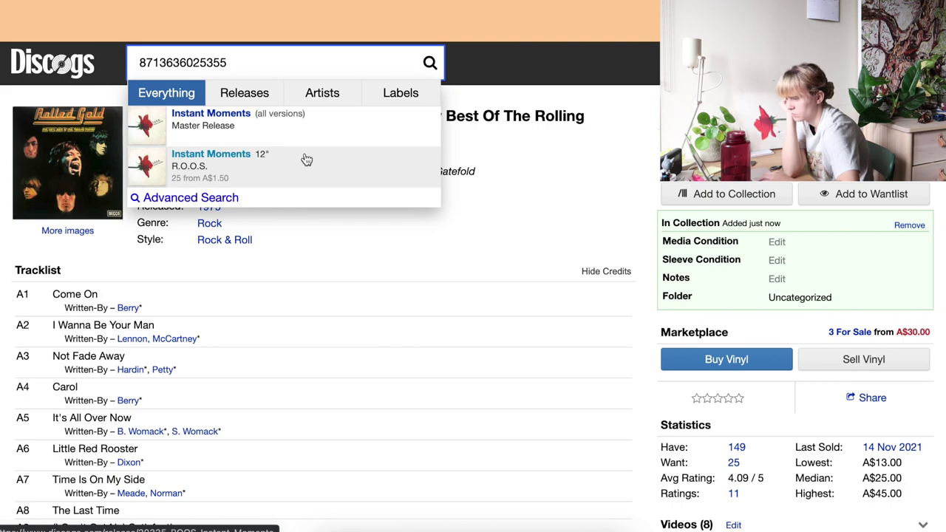
click(498, 212)
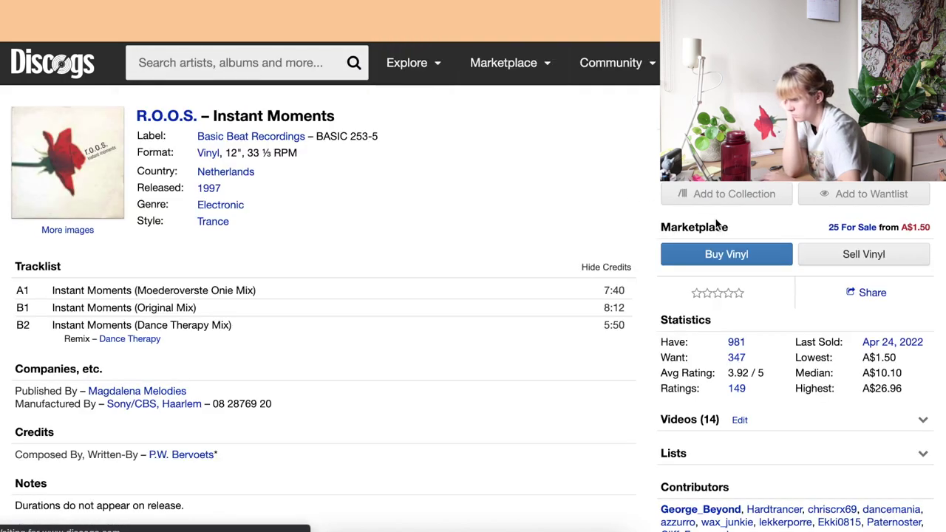
click(708, 196)
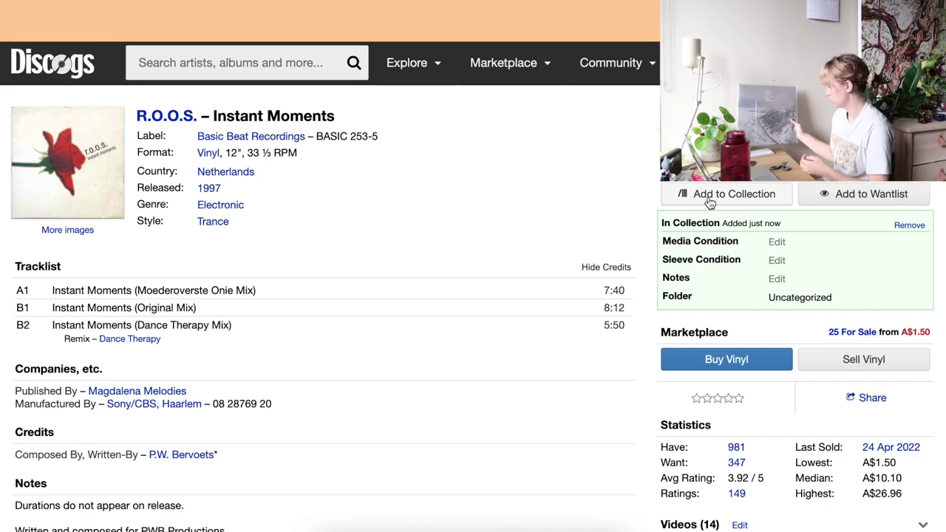
click(277, 59)
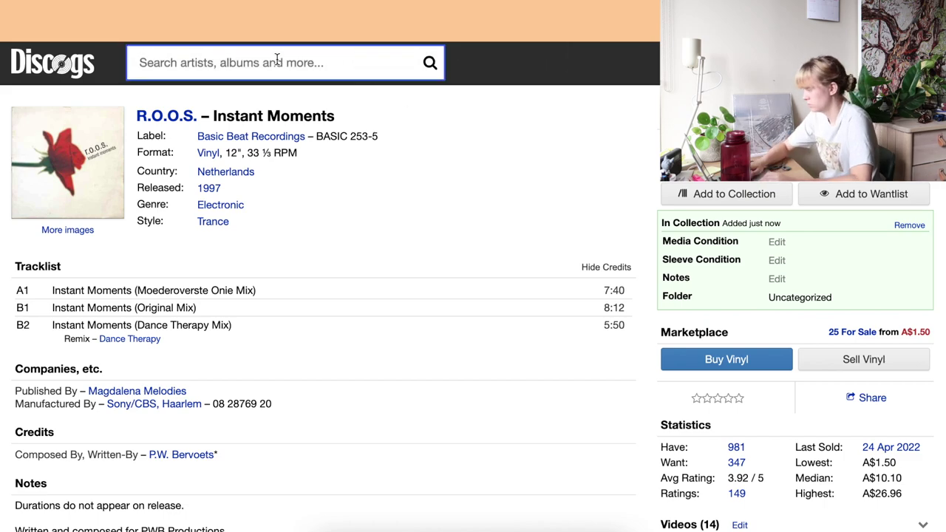
text(65660)
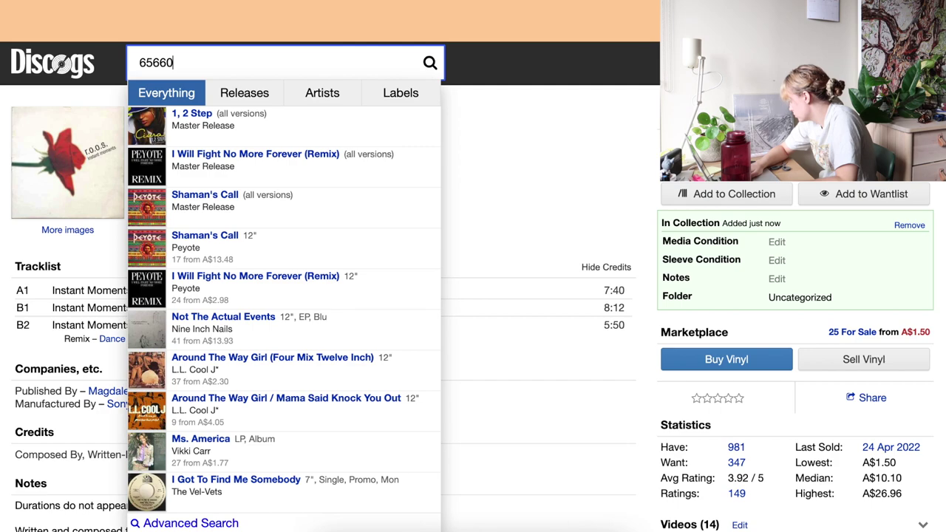
text(515)
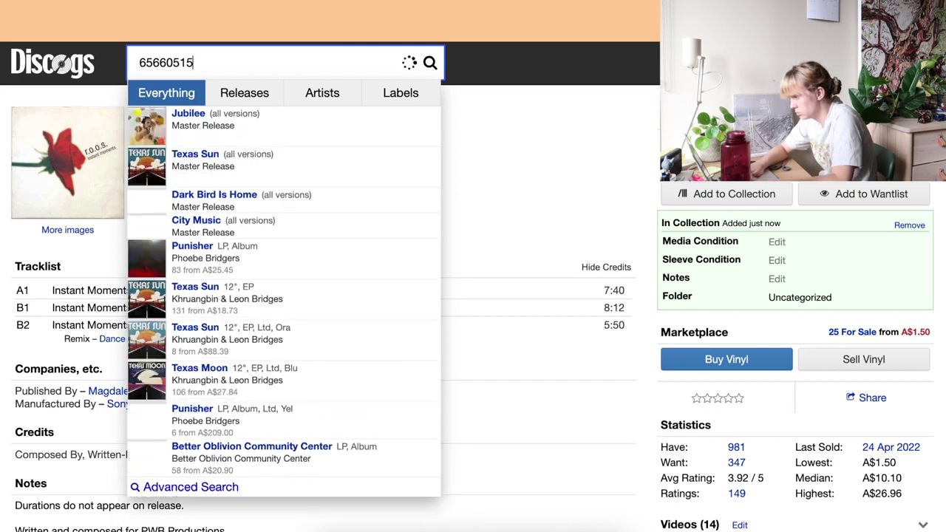
text(0437)
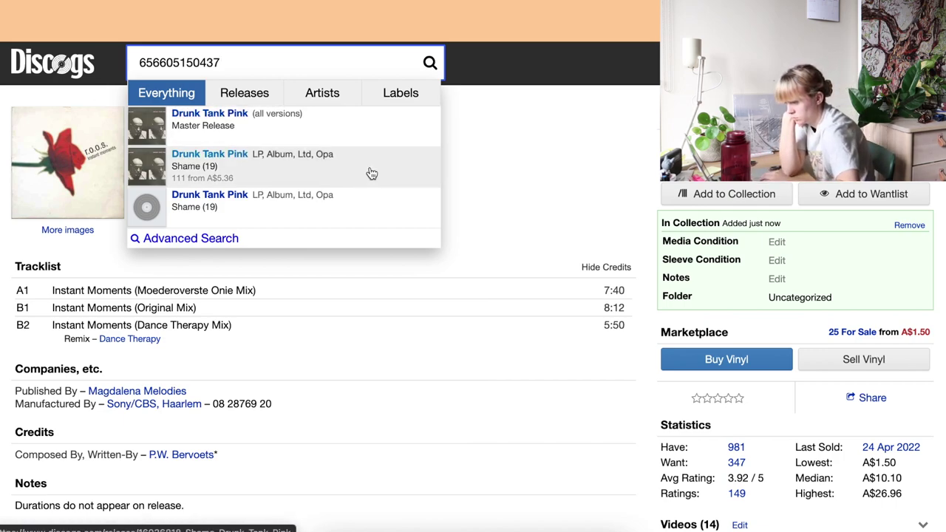
click(467, 158)
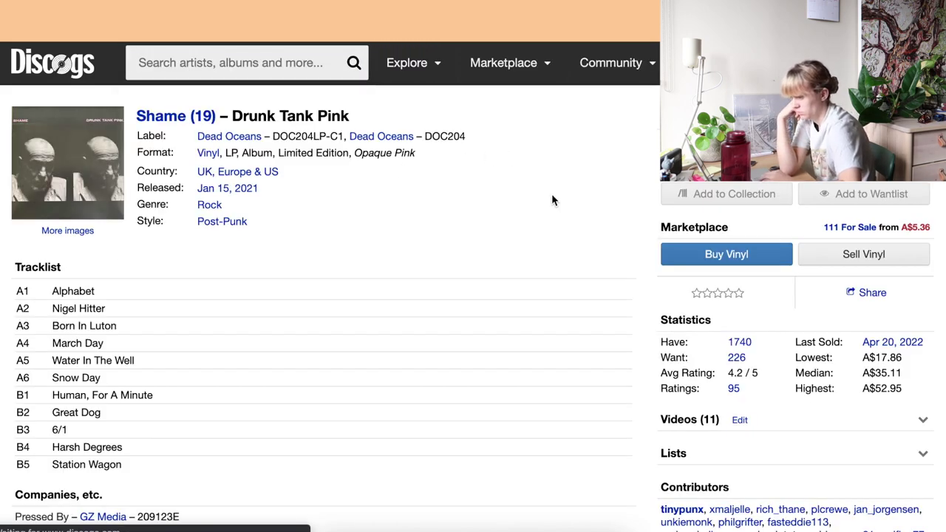
scroll(552, 194, down, 6)
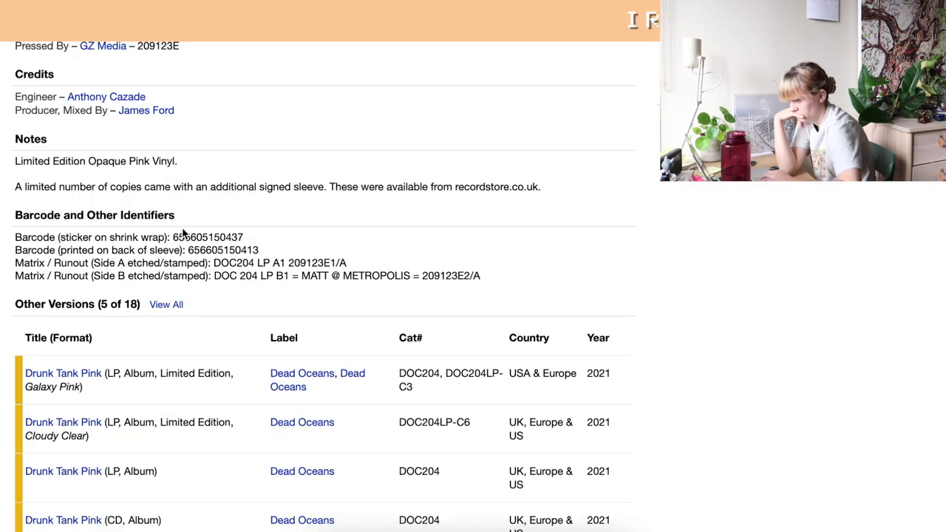
drag(174, 236, 300, 241)
key(ctrl+c)
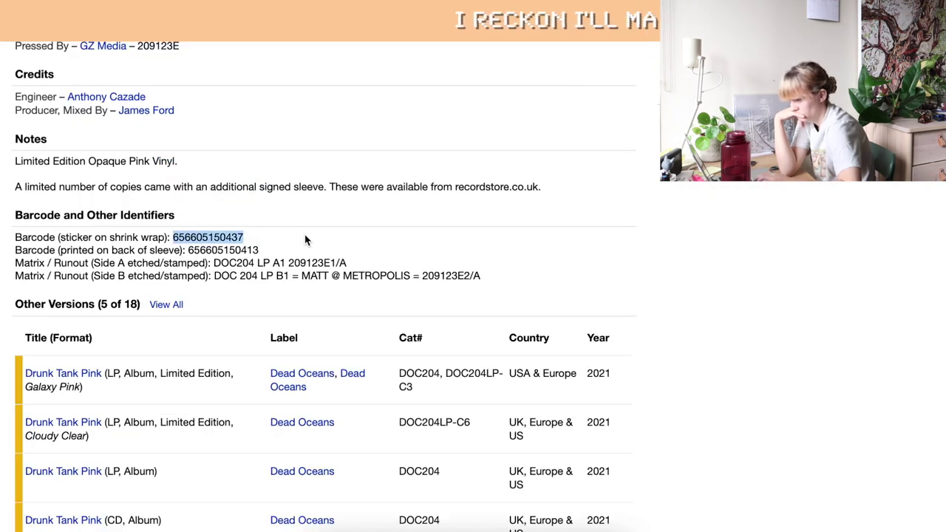
click(637, 200)
scroll(637, 197, up, 6)
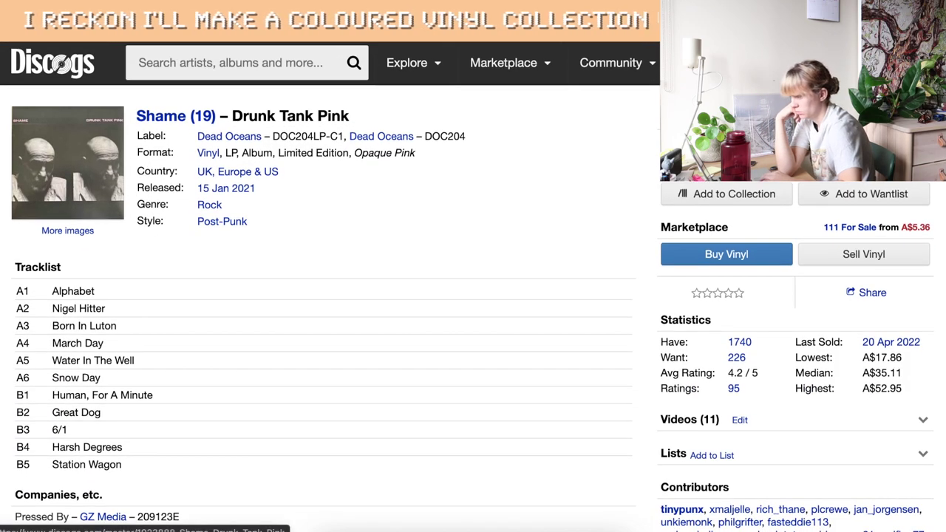
click(482, 231)
scroll(300, 297, down, 6)
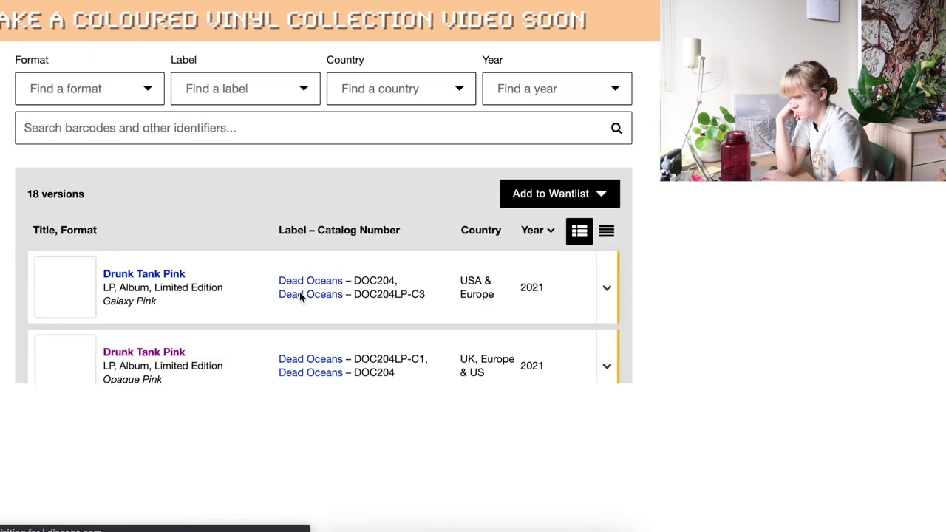
click(107, 130)
key(ctrl+v)
key(Return)
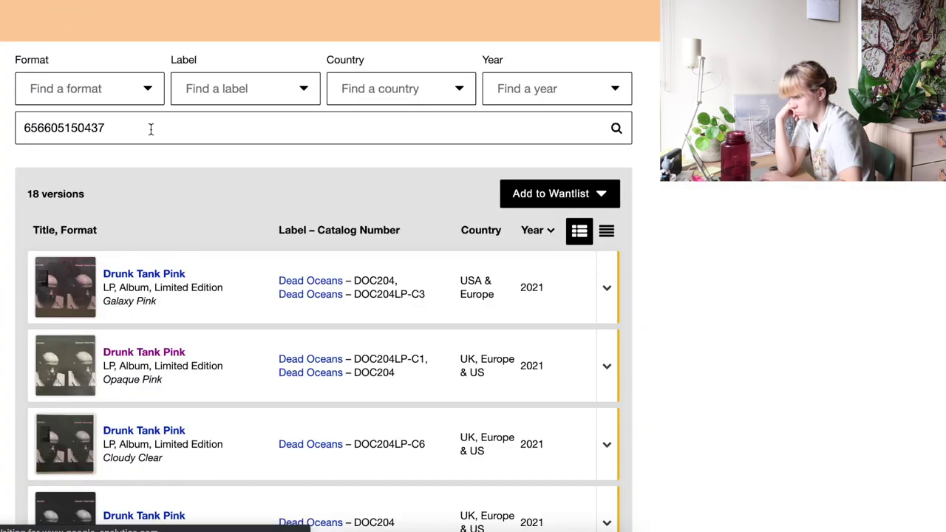
click(150, 130)
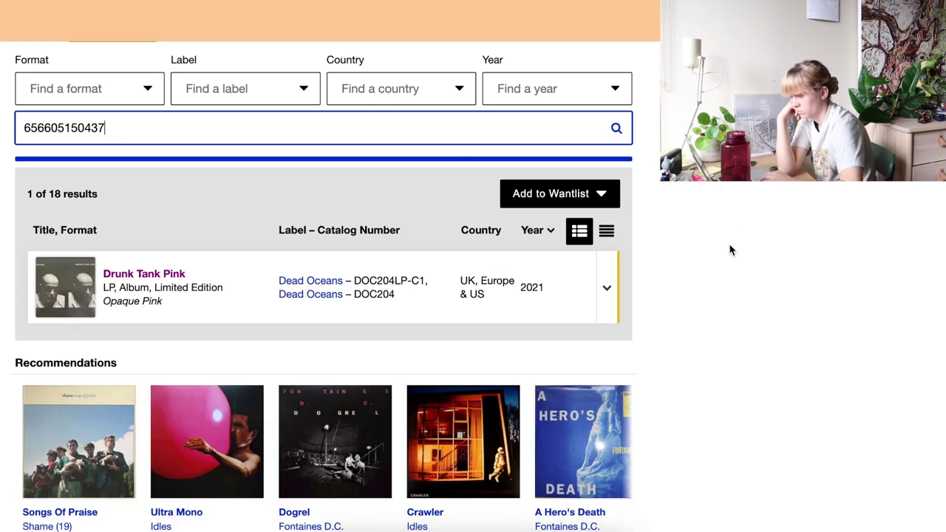
click(142, 275)
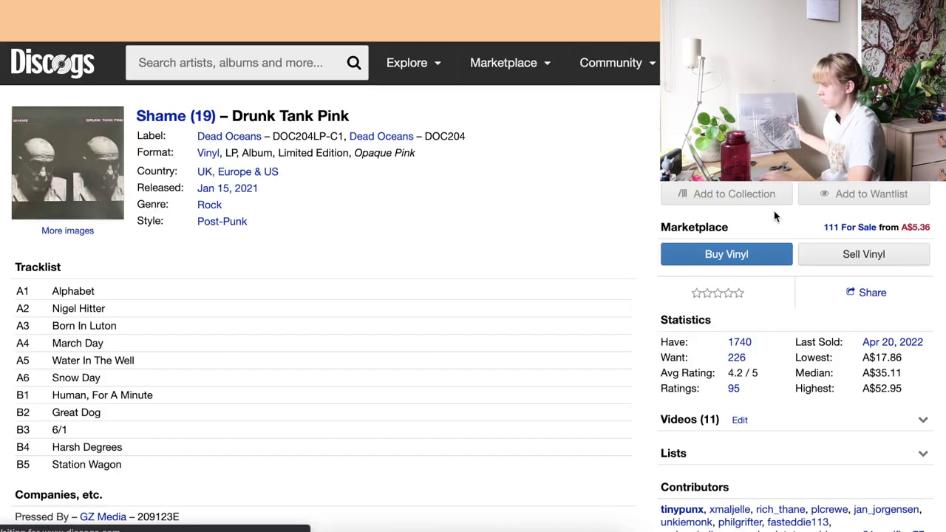
click(737, 194)
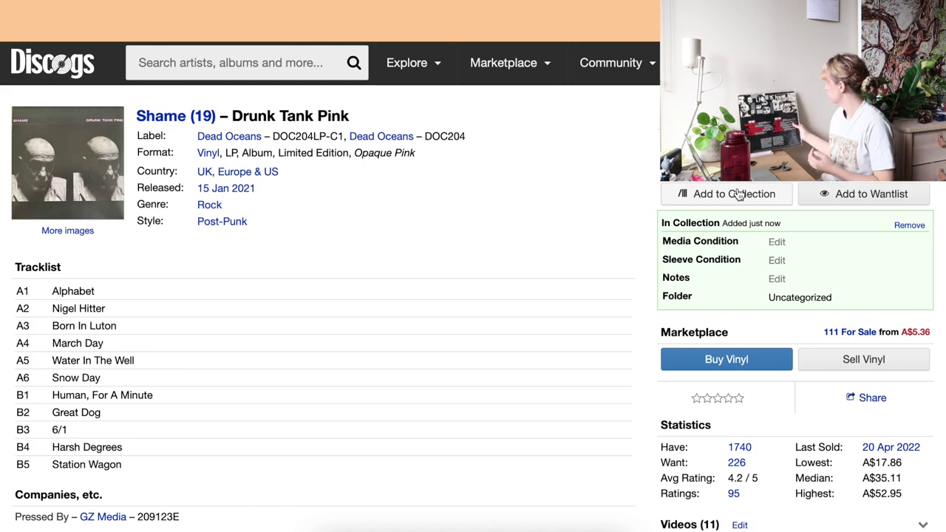
Step: Search the database for "musicassette 3170 621"
click(256, 67)
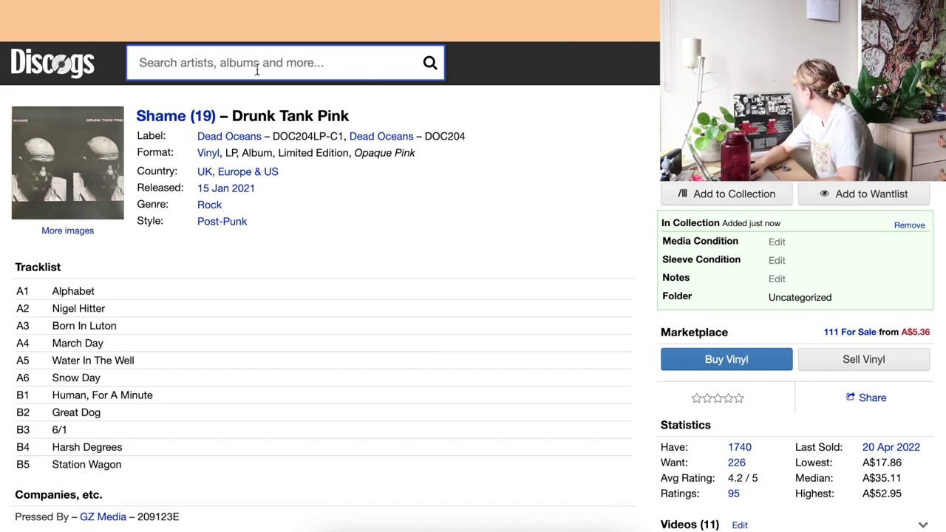
text(musicass)
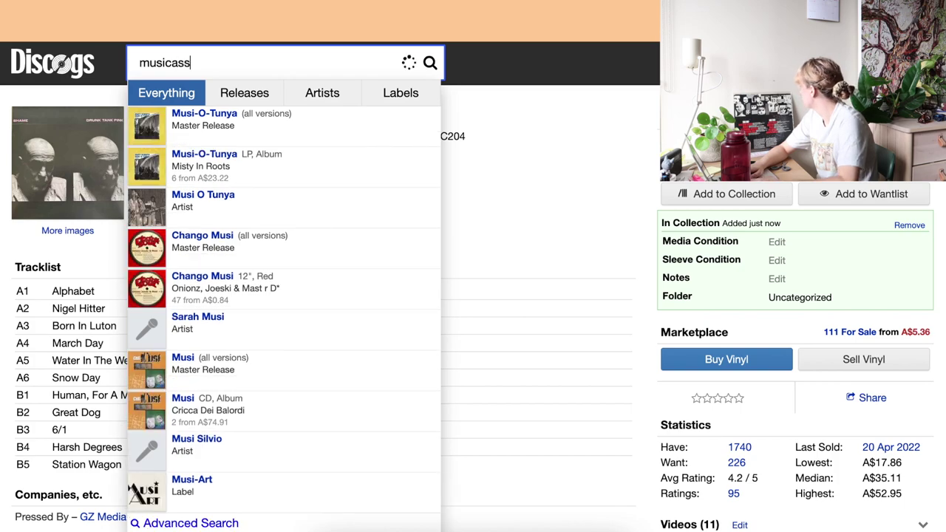
text(ette )
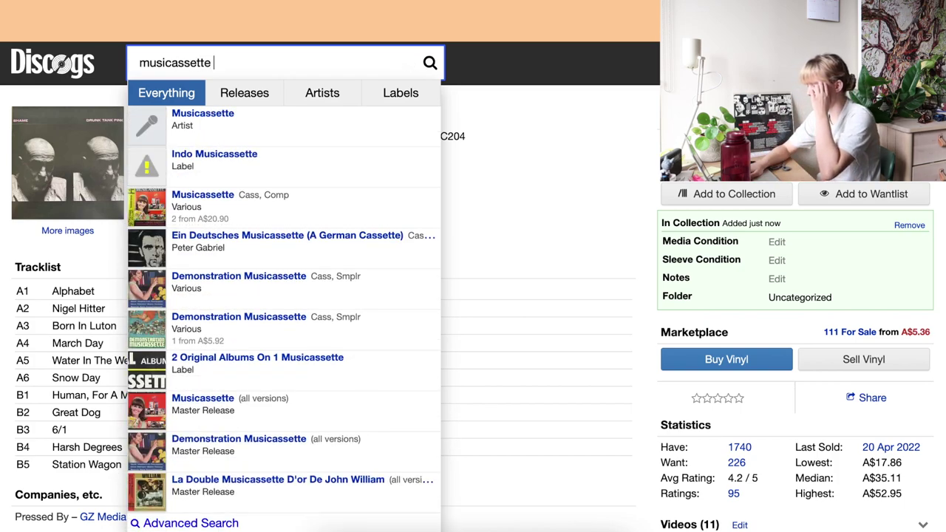
text(3)
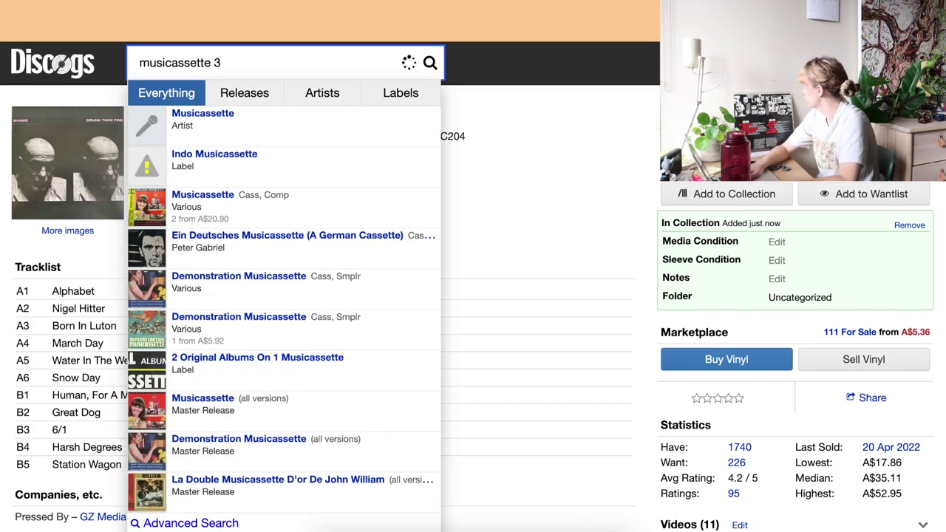
text(170 )
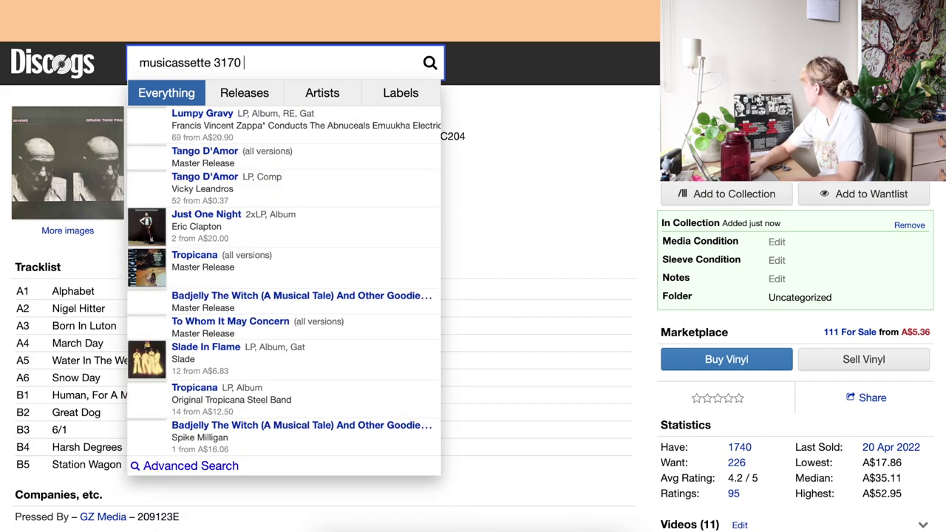
text(621)
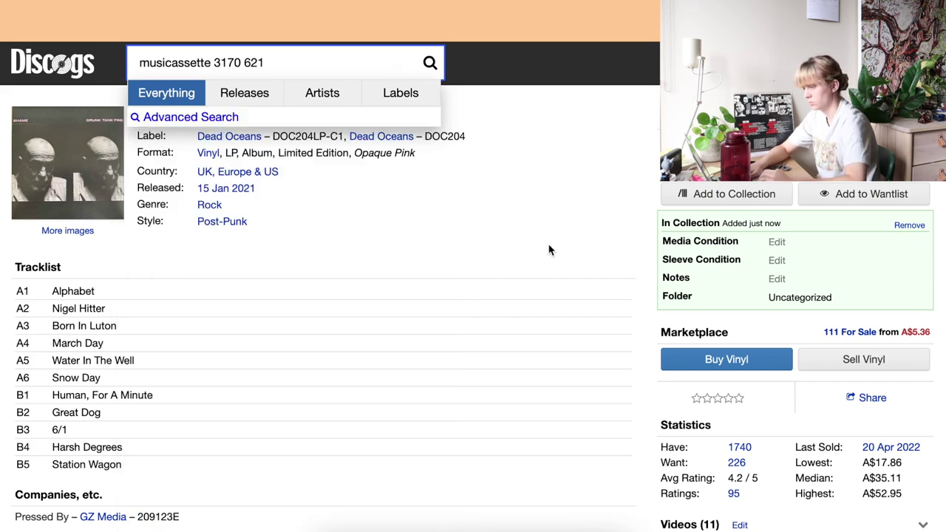
Step: Reduce the search to 3170 621 and open the master release of Once Upon A Time/The Singles by Siouxsie And The Banshees
double_click(215, 65)
key(BackSpace)
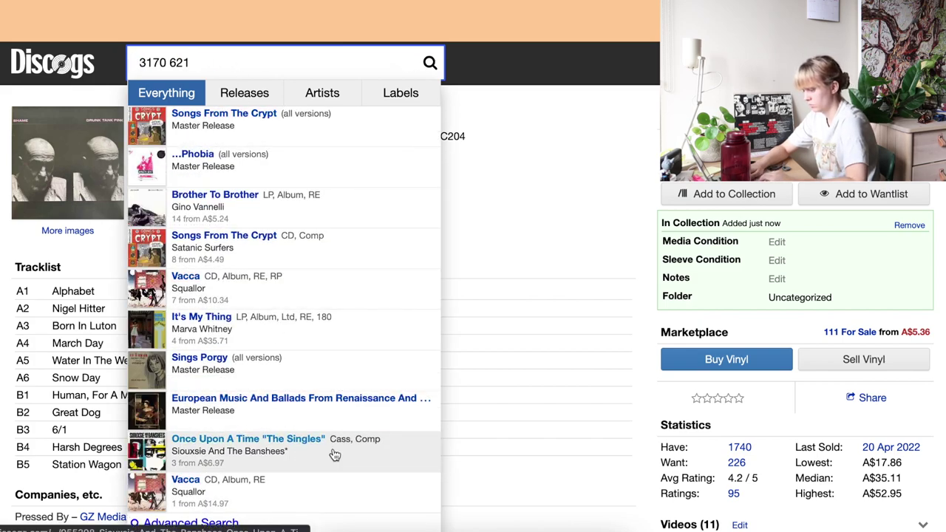
click(573, 334)
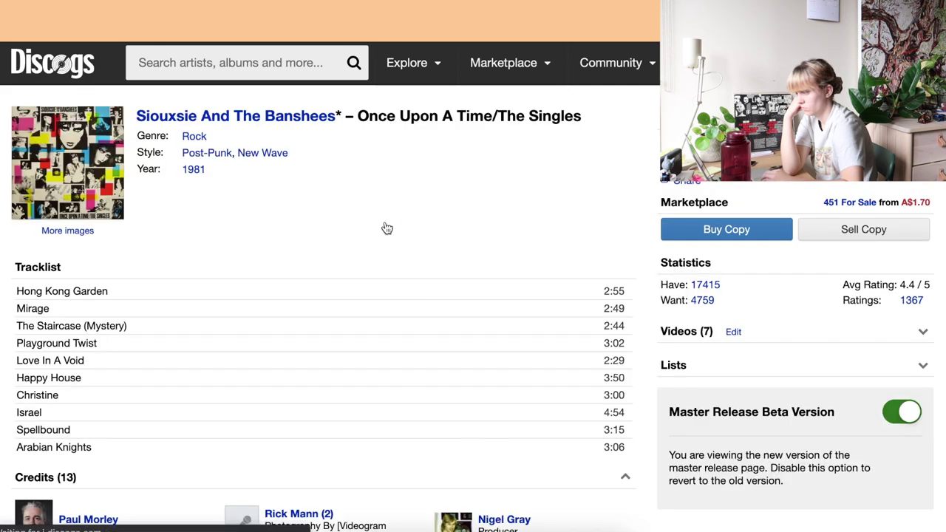
Step: Filter the versions of Once Upon A Time/The Singles by the identifier 2383 621
scroll(385, 225, down, 10)
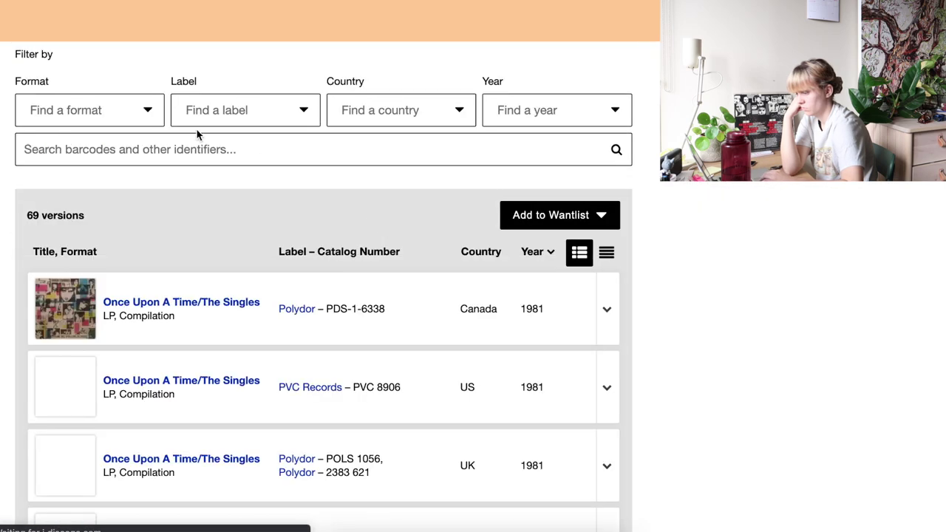
click(190, 150)
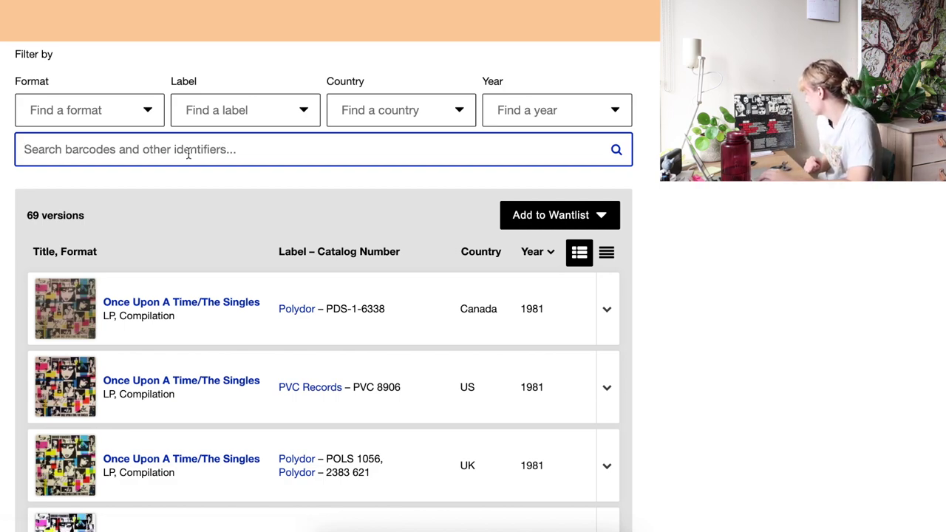
text(2)
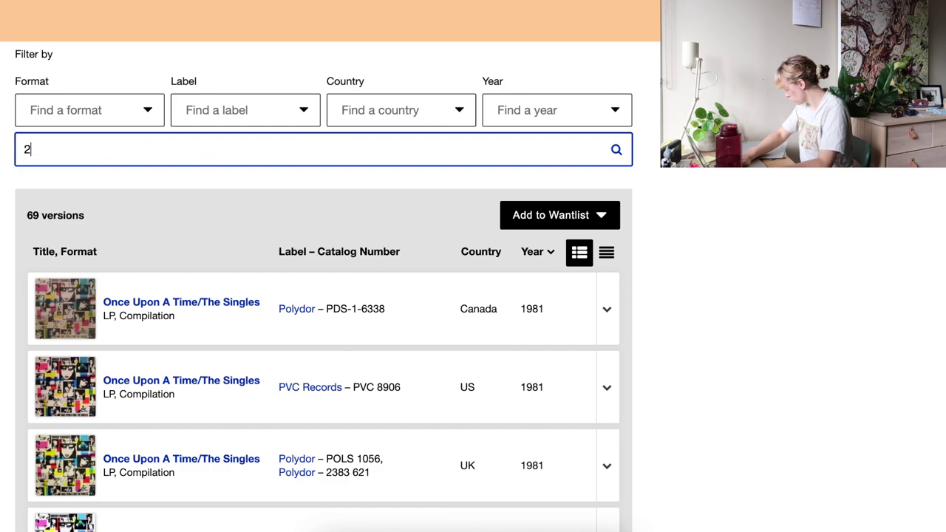
text(383 62)
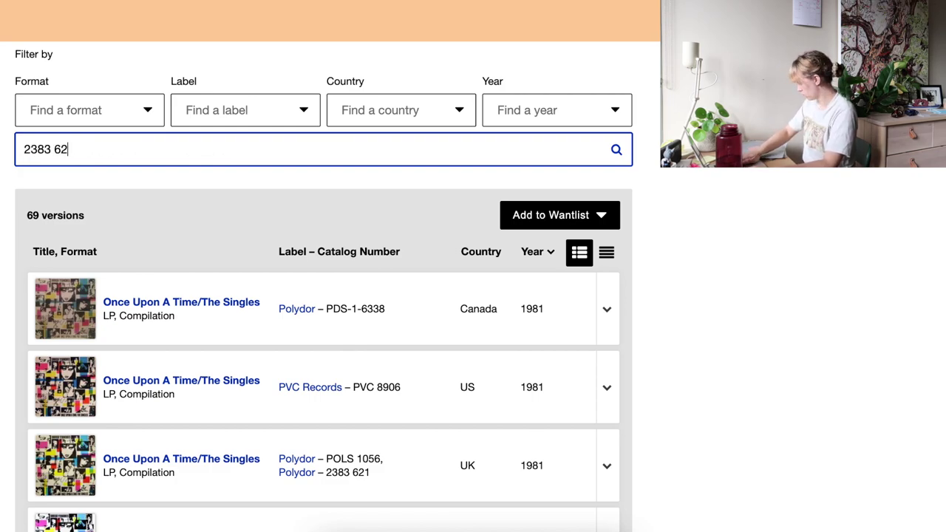
text(1)
key(Return)
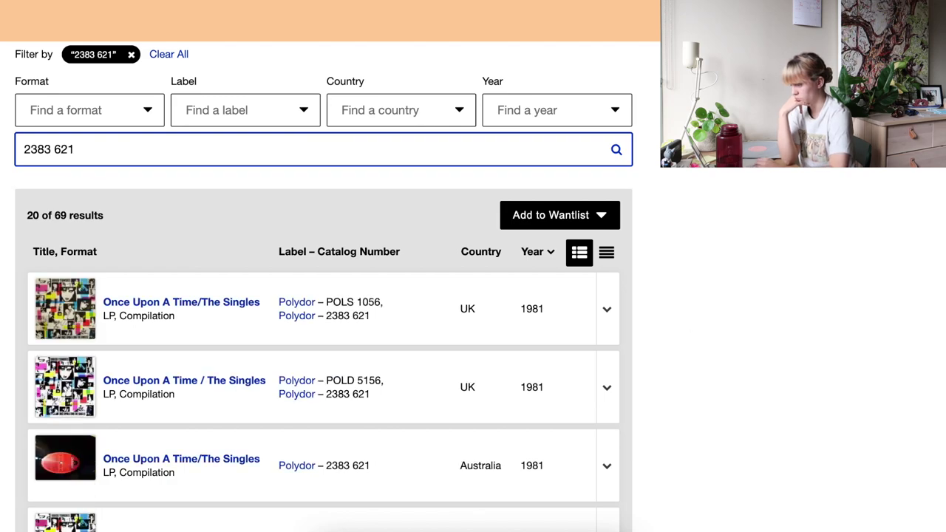
Step: Limit the filtered versions to the Vinyl format
click(77, 117)
click(83, 197)
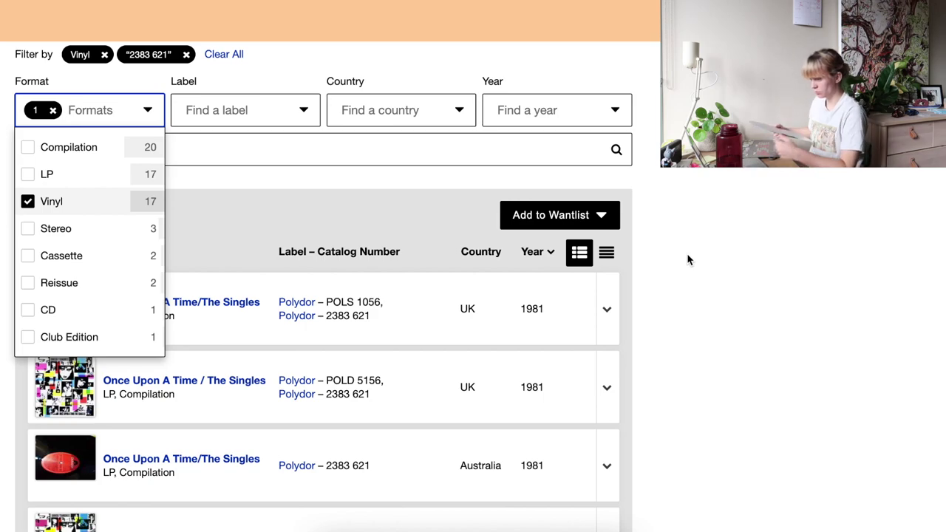
click(688, 260)
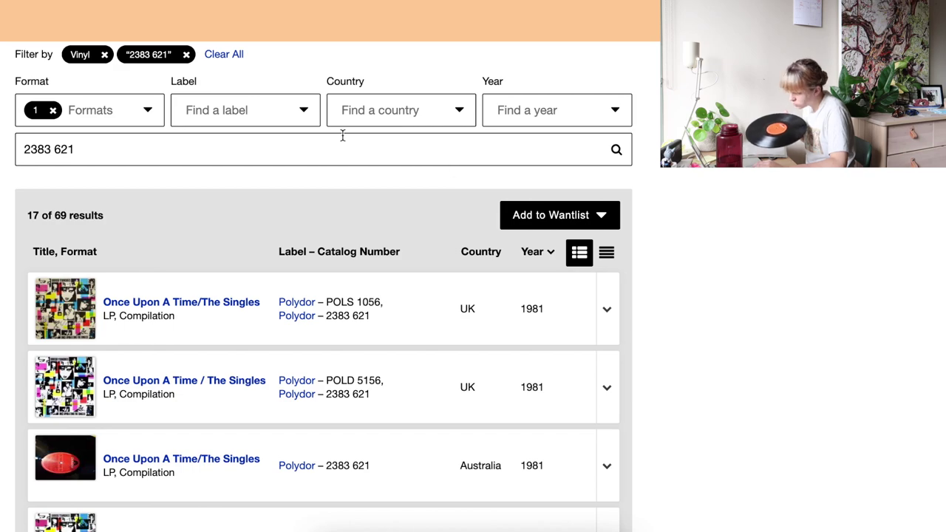
Step: Narrow the vinyl versions to the identifier 2383 621a and open the first 1981 Australasian Polydor LP in a new tab
click(261, 145)
text(a)
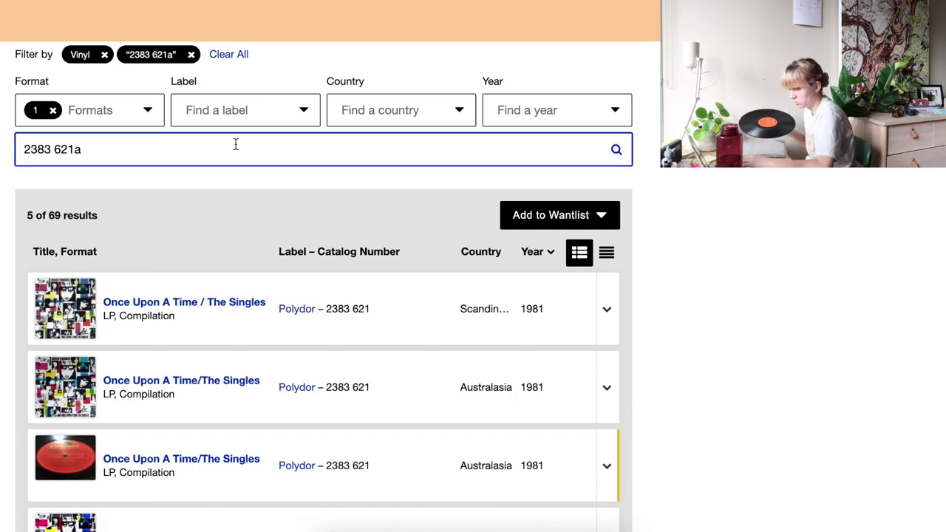
scroll(235, 144, down, 3)
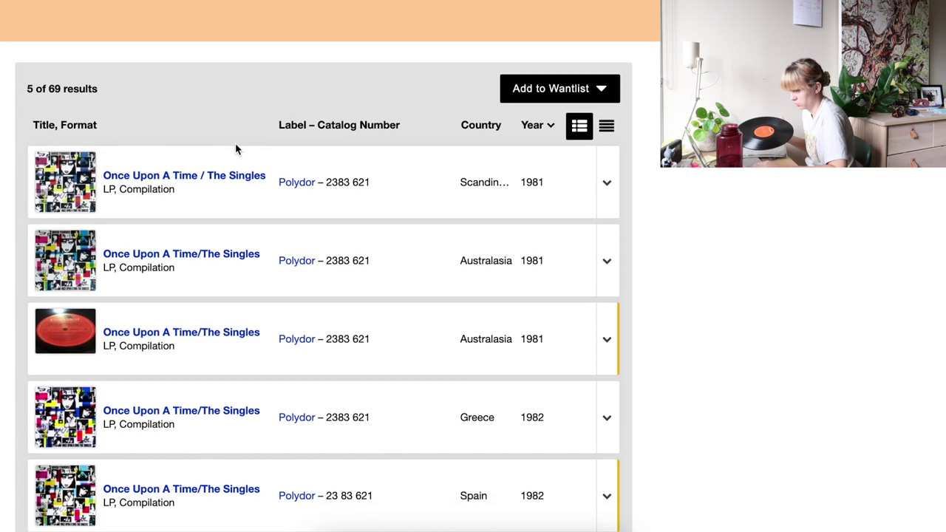
scroll(235, 150, down, 1)
right_click(150, 222)
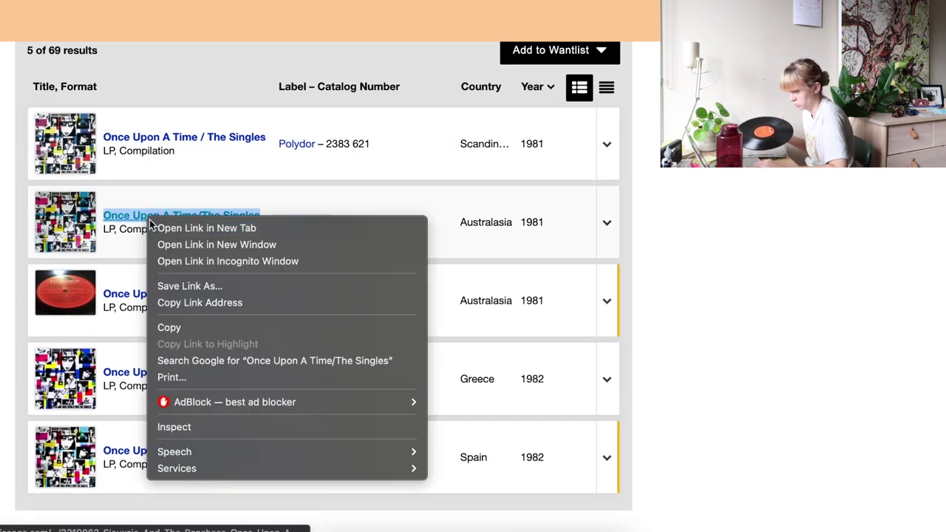
click(167, 228)
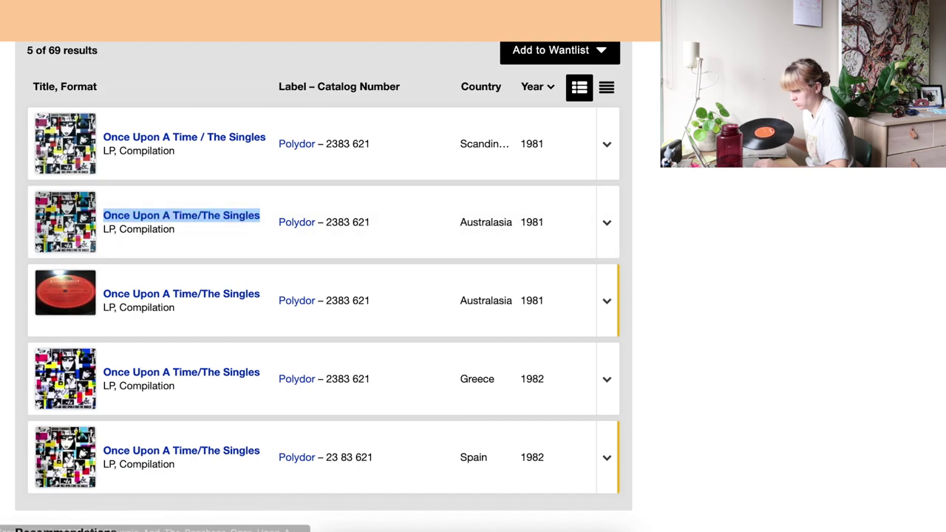
key(ctrl+Tab)
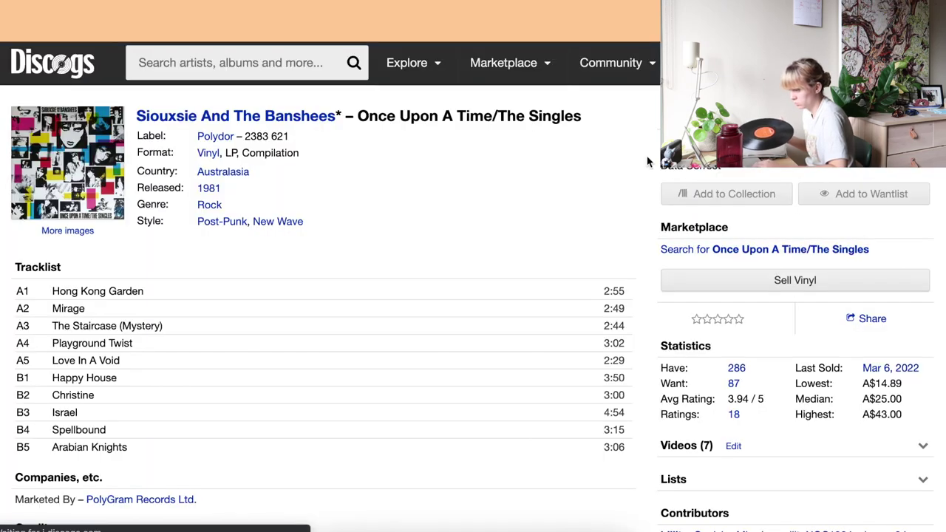
Step: Check the notes and matrix/runout identifiers of the Australasian Once Upon A Time/The Singles pressing against the record
scroll(625, 183, down, 10)
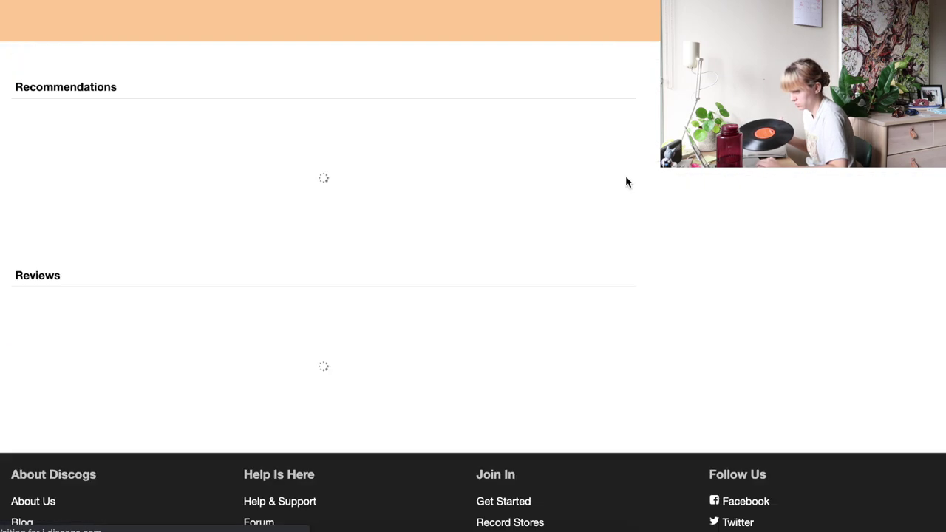
scroll(625, 182, up, 3)
scroll(626, 183, up, 8)
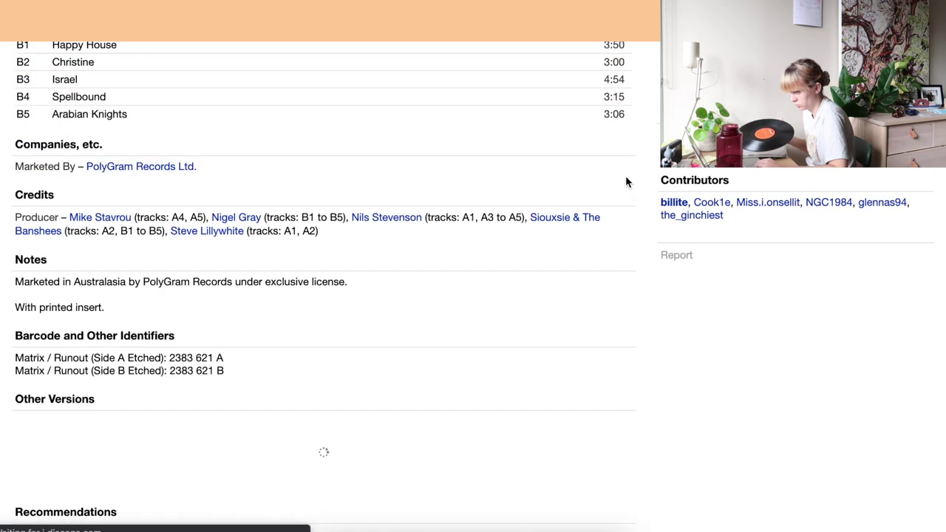
Step: Add the 1981 Australasian pressing of Once Upon A Time/The Singles to the collection after checking its runout identifiers
scroll(625, 182, down, 5)
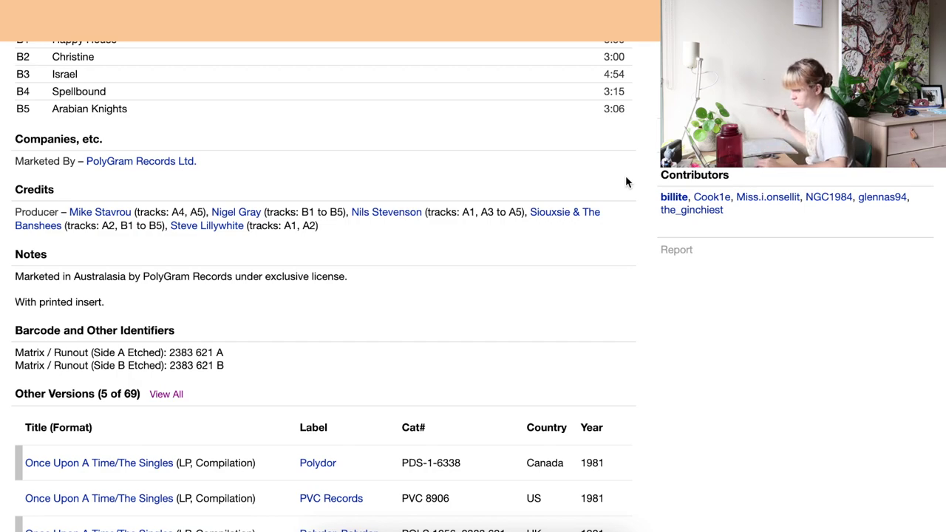
scroll(625, 175, up, 5)
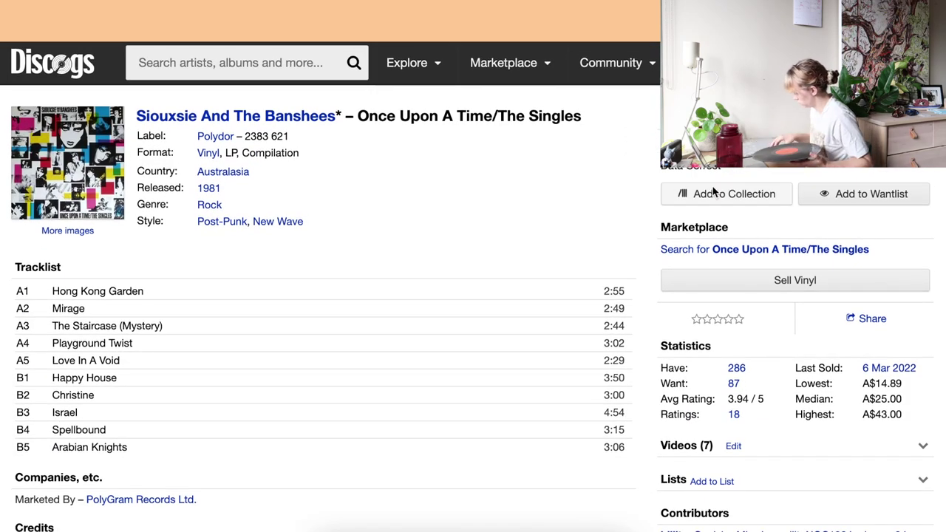
click(714, 192)
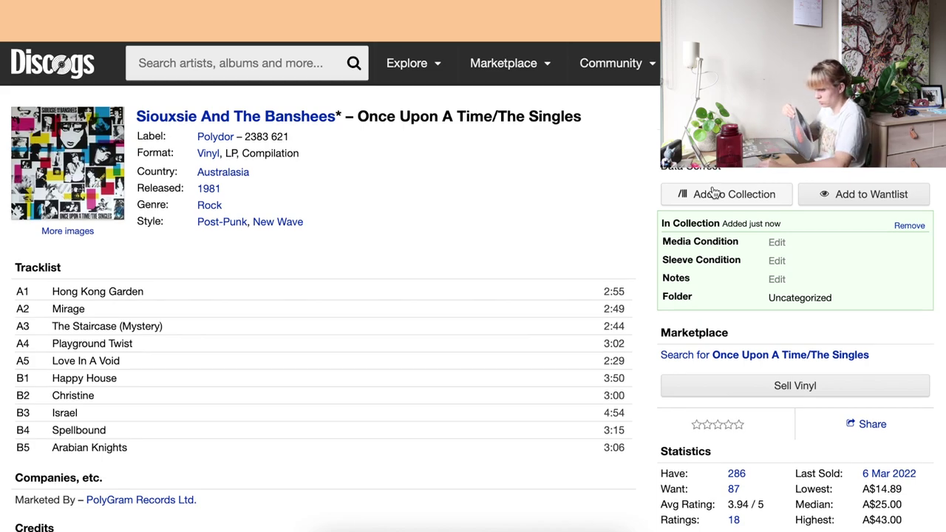
scroll(715, 192, down, 5)
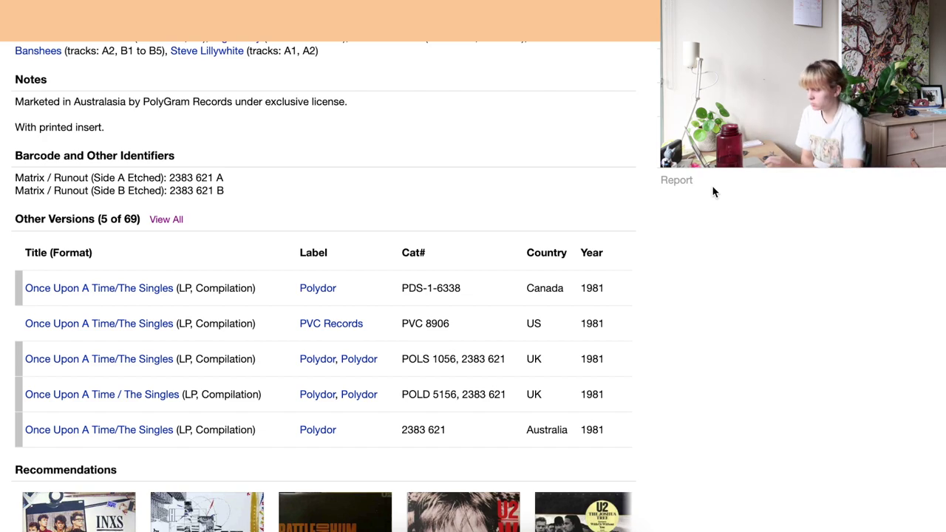
scroll(714, 191, up, 10)
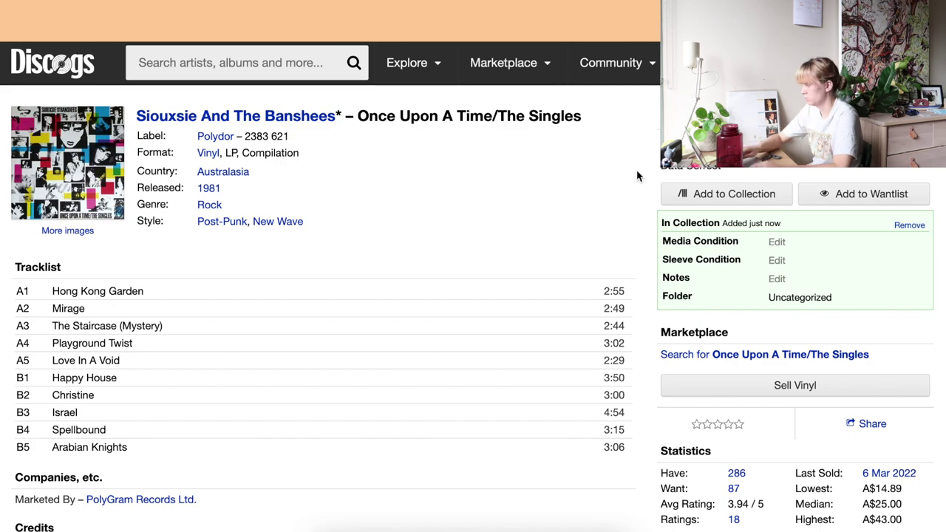
Step: Find The Concert In Central Park by the catalog number 2ghs2012 and add the Australian 2xLP to the collection
click(223, 66)
text(2)
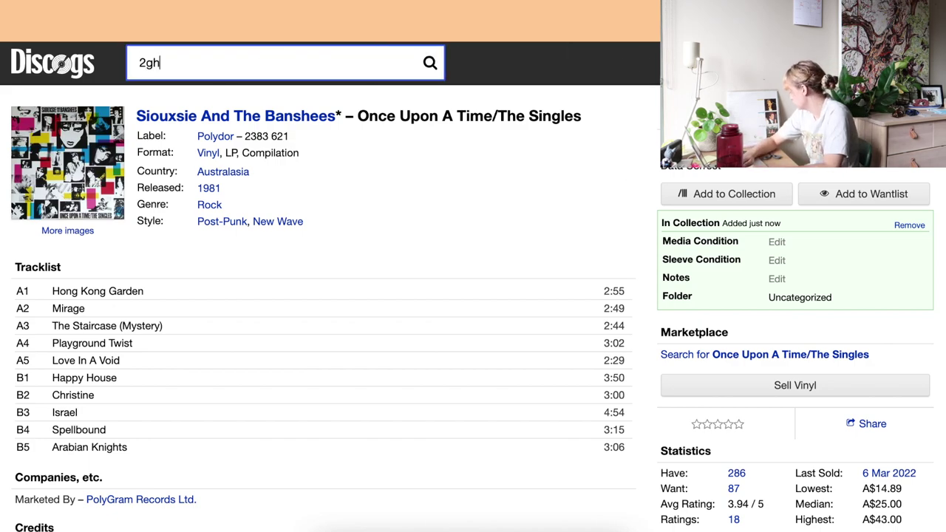
text(ghs202)
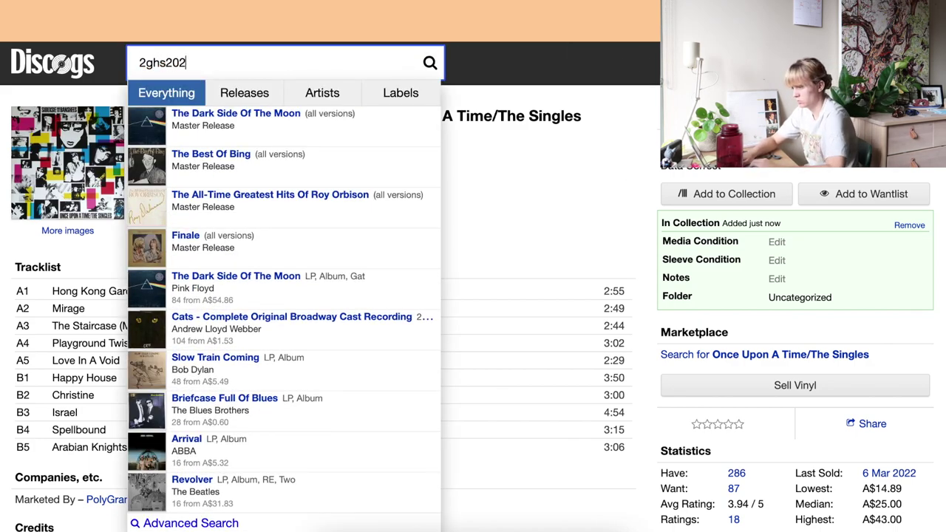
text(1)
key(BackSpace)
key(BackSpace)
text(1)
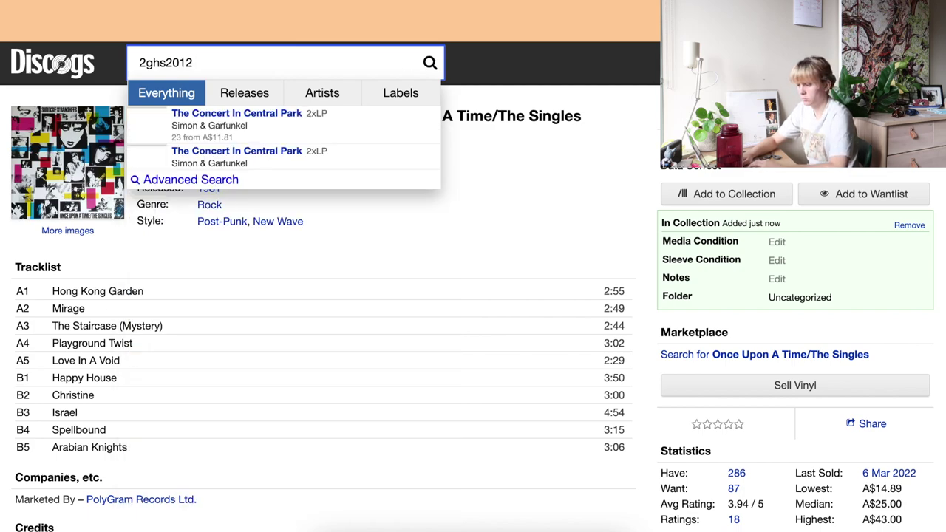
click(364, 129)
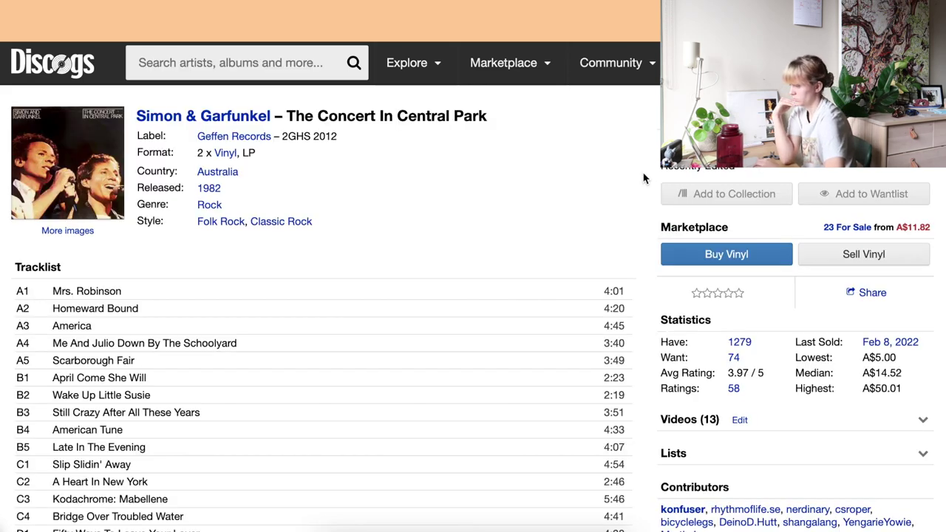
click(730, 195)
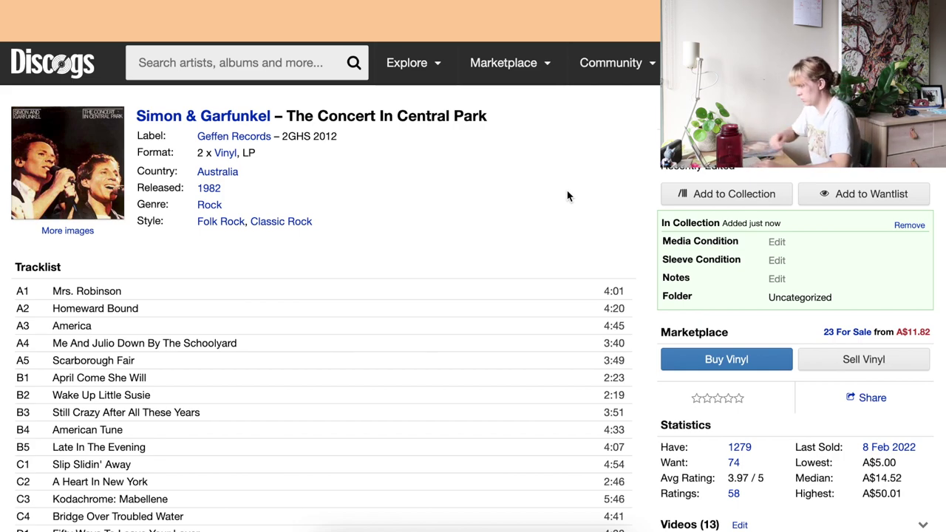
Step: Find The Smiths' Interview picture disc by the catalog number mm 1207 and add it to the collection
click(270, 66)
text(mm )
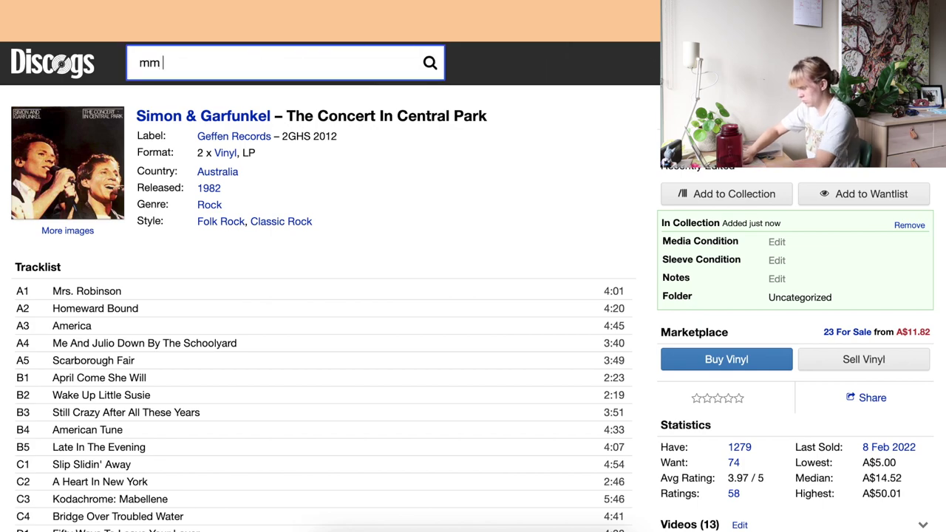
text(1207)
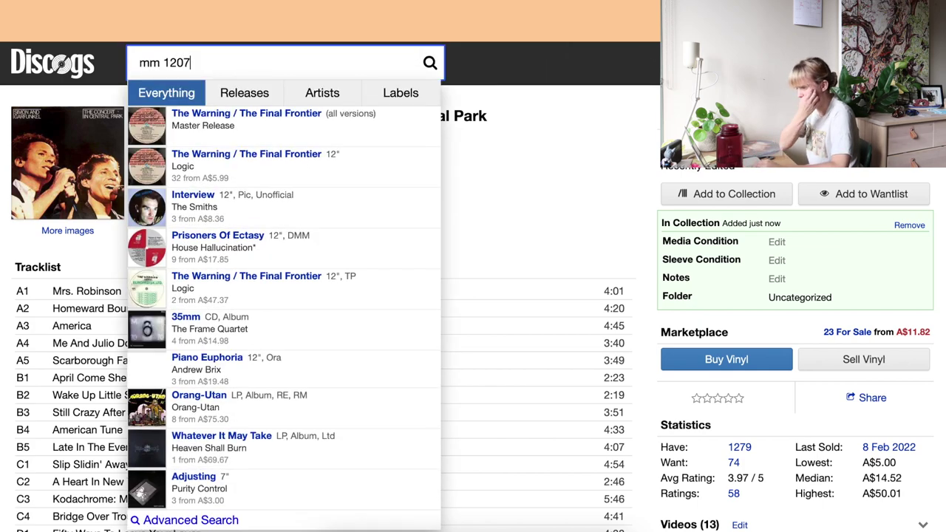
click(310, 205)
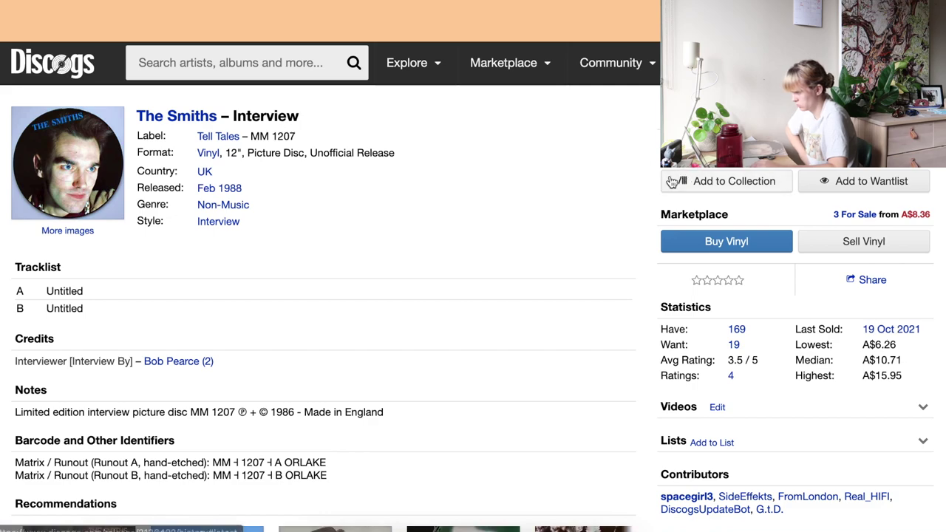
click(697, 182)
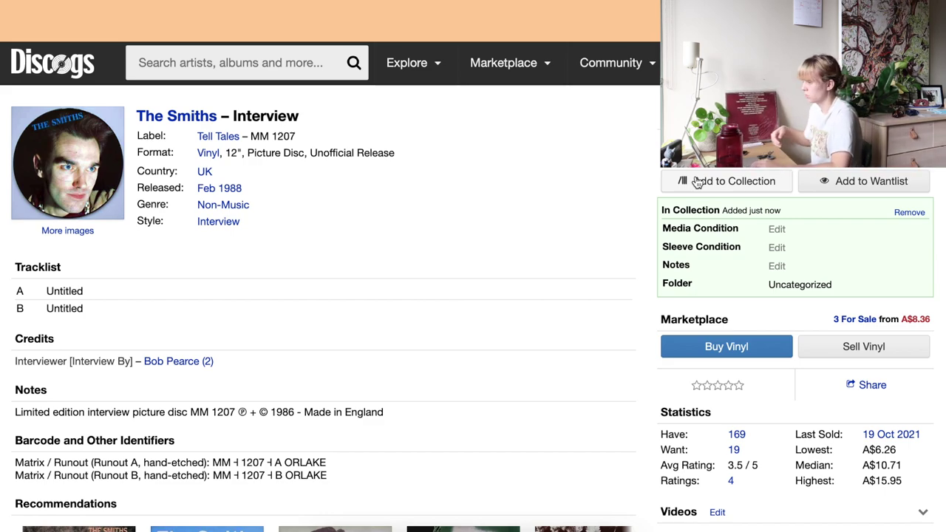
Step: Search for the catalog number rtranz 004 and open the master release of The Smiths' self-titled album
click(291, 57)
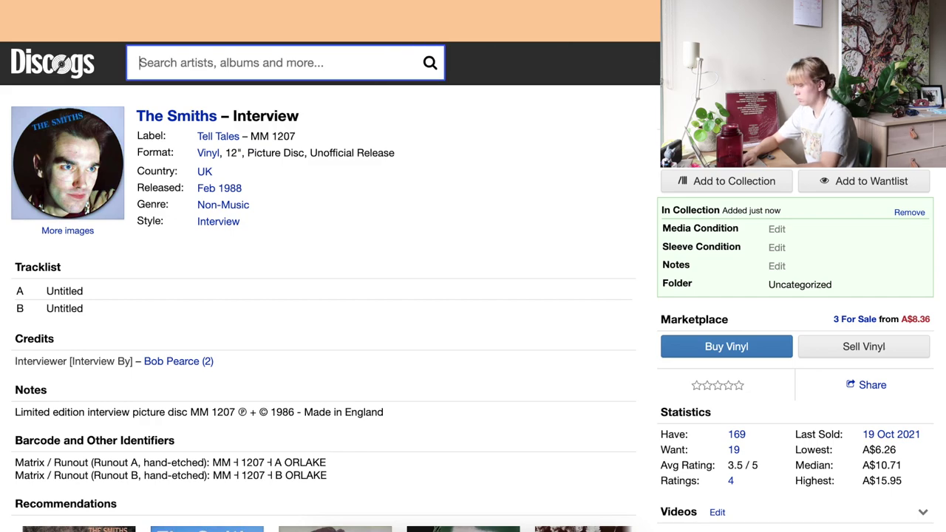
text(rtra)
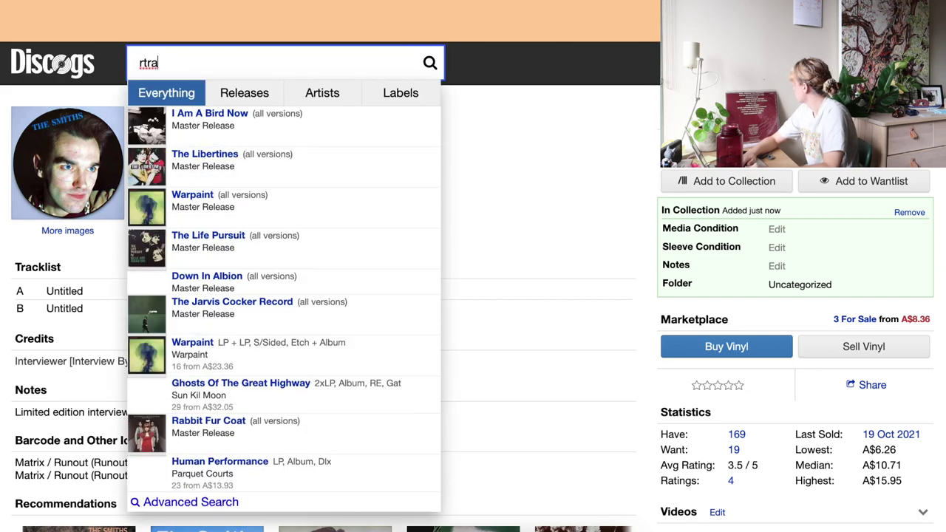
text(nz 004)
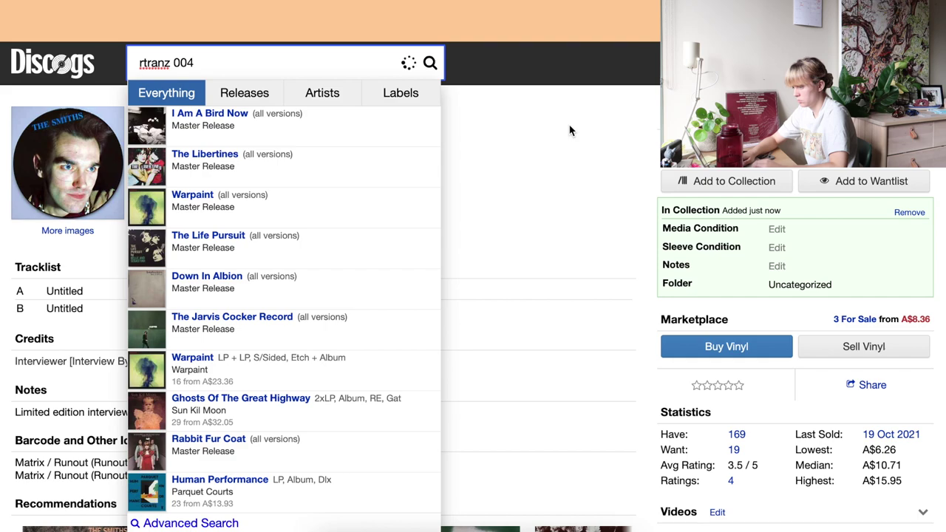
click(300, 129)
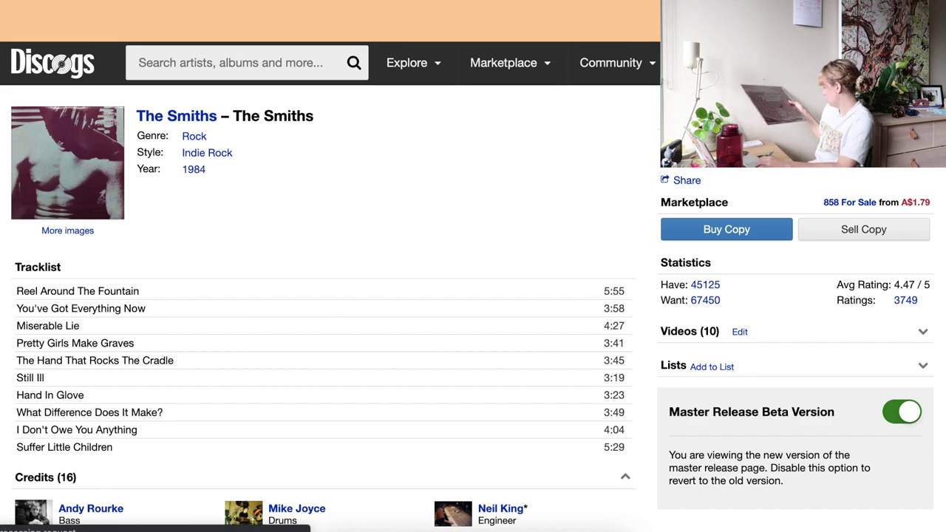
Step: Limit the versions of The Smiths to Australian vinyl pressings with the identifier mx203925
scroll(587, 173, down, 3)
scroll(606, 158, up, 3)
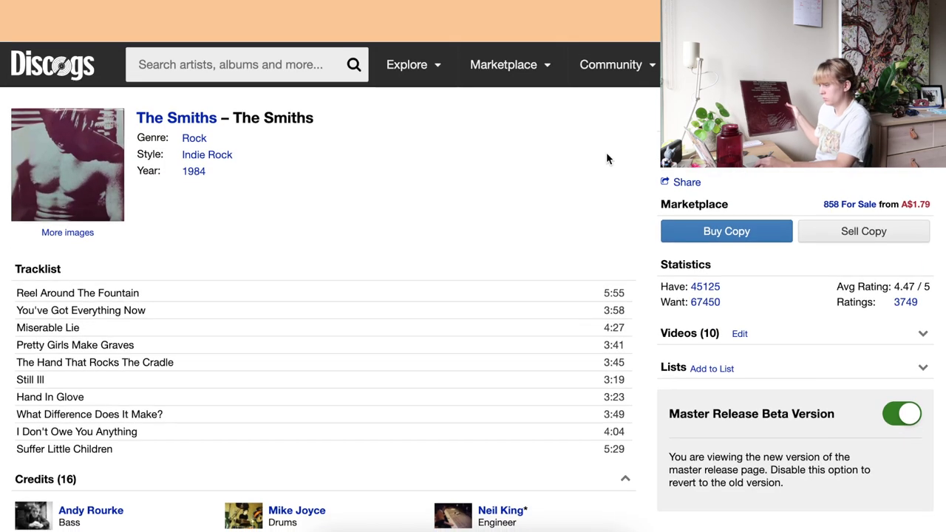
scroll(606, 158, down, 8)
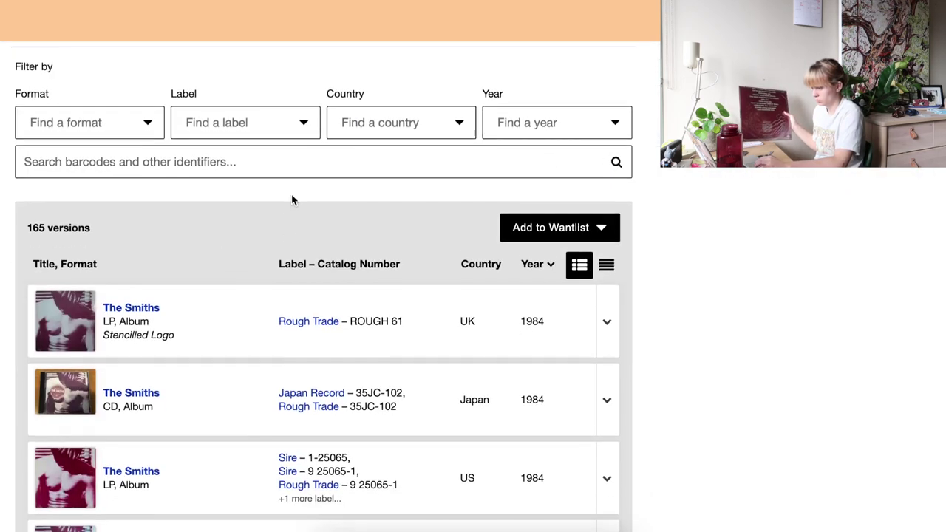
click(257, 150)
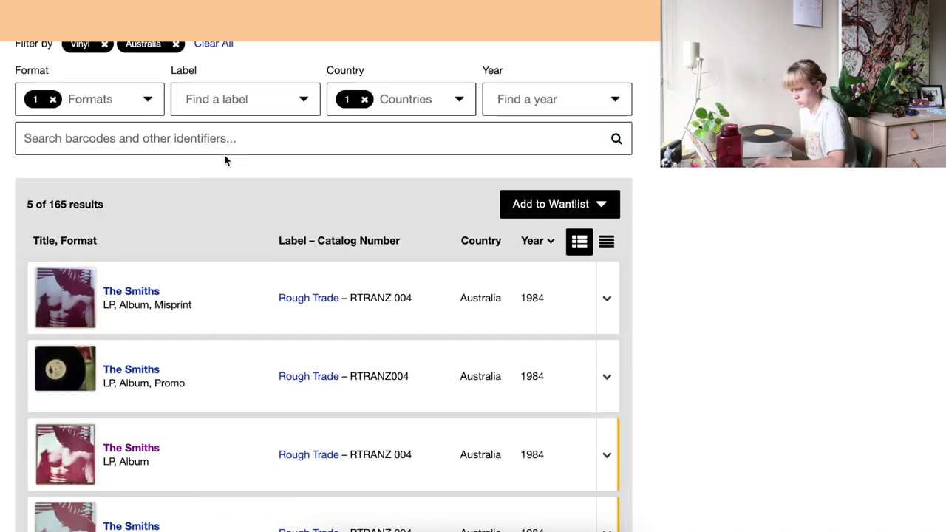
click(190, 139)
text(mx203925)
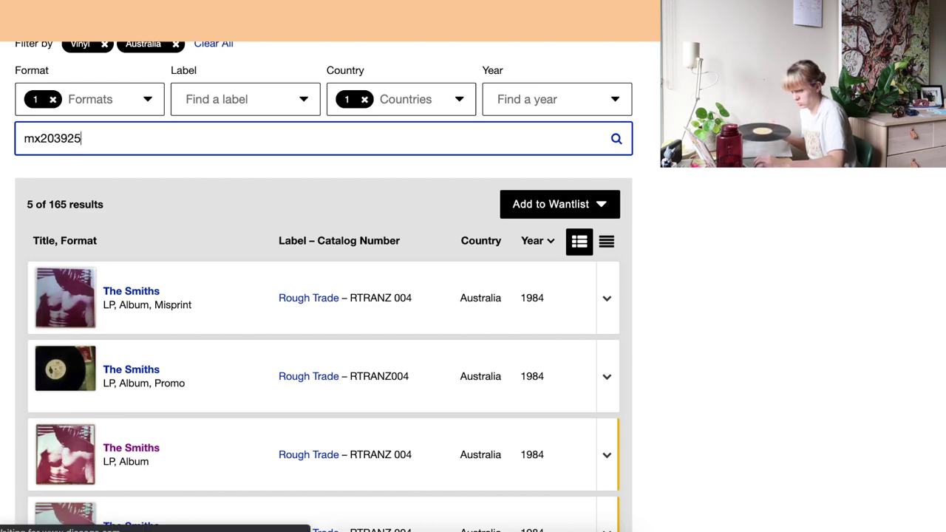
key(Return)
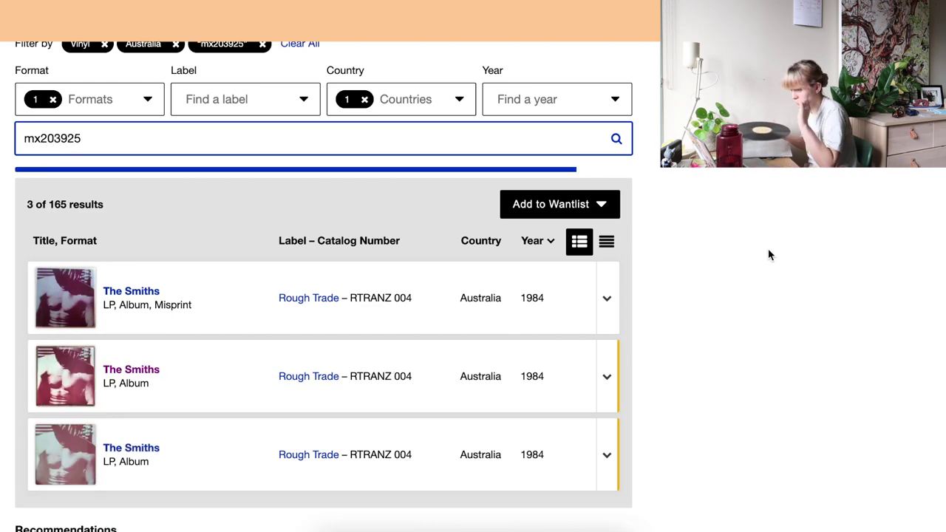
Step: Open each of the filtered RTRANZ 004 pressings, including the misprint, in a new tab
scroll(768, 255, down, 1)
right_click(138, 222)
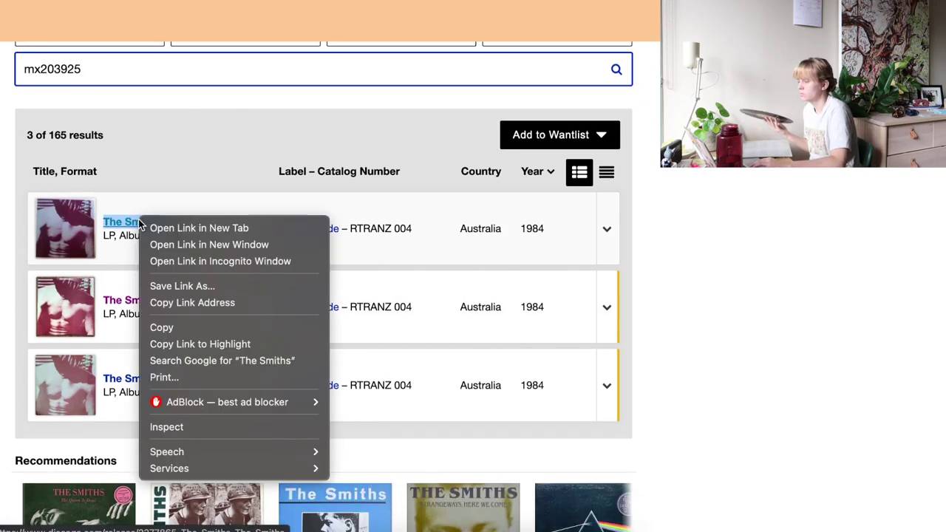
click(127, 325)
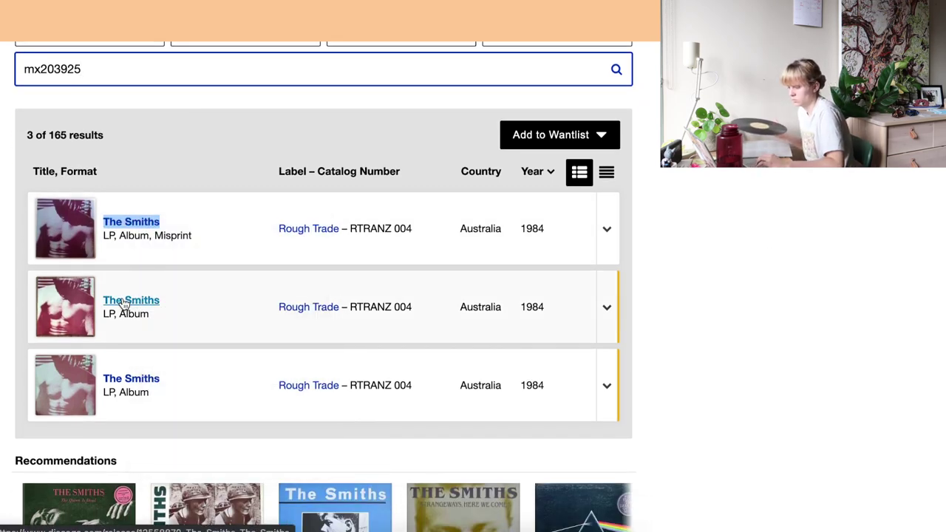
right_click(125, 303)
click(177, 281)
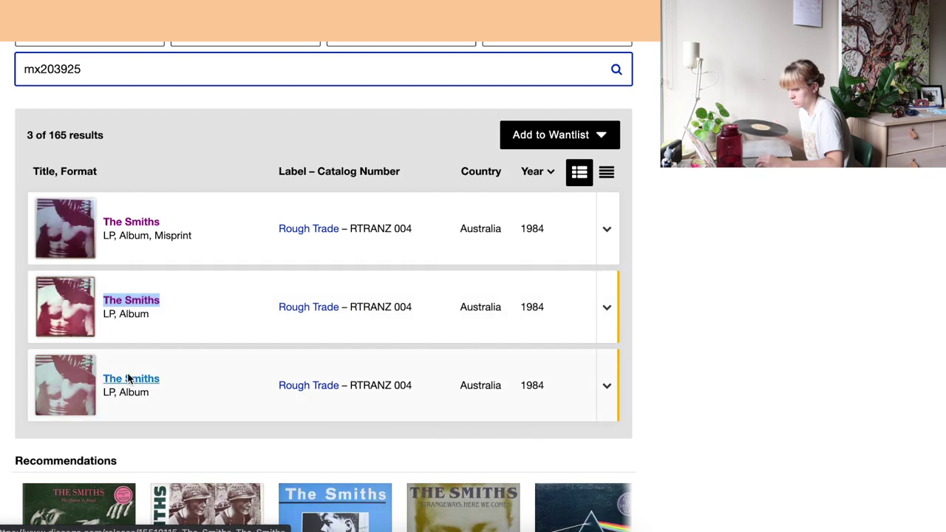
right_click(128, 379)
click(177, 278)
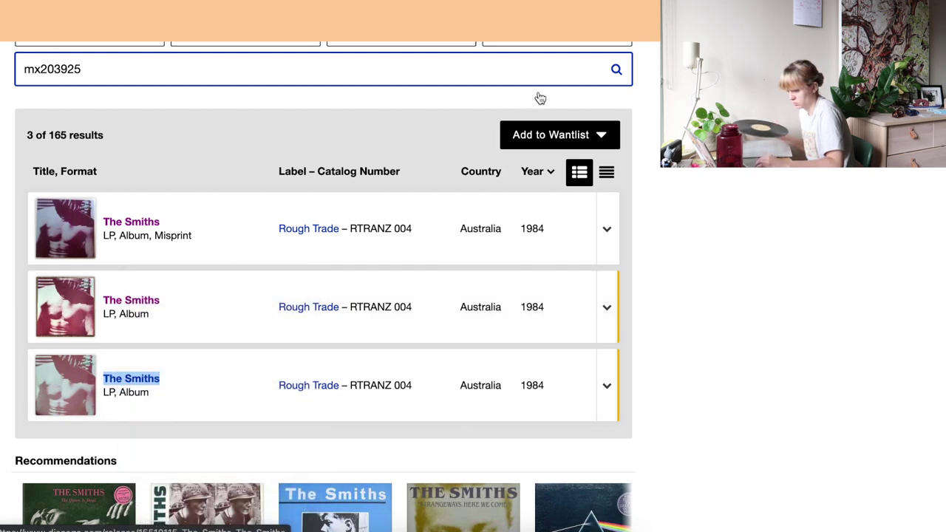
Step: Compare the label, sleeve and inner sleeve photos of the Australian RTRANZ 004 pressings with the owned record
key(ctrl+Tab)
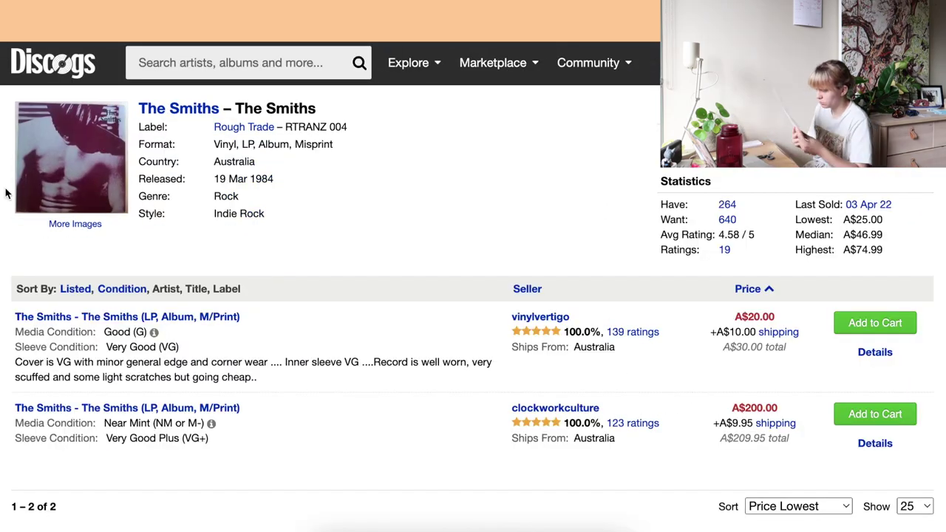
click(59, 170)
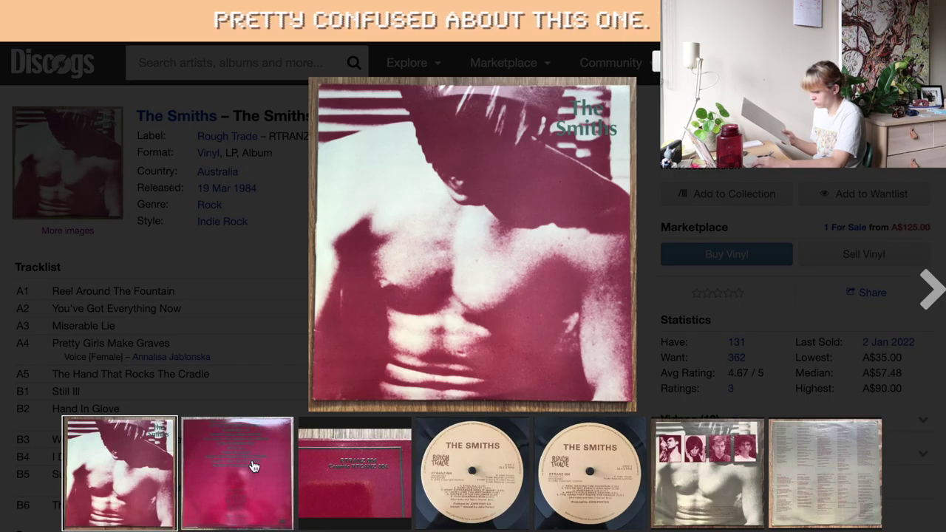
click(503, 477)
click(558, 482)
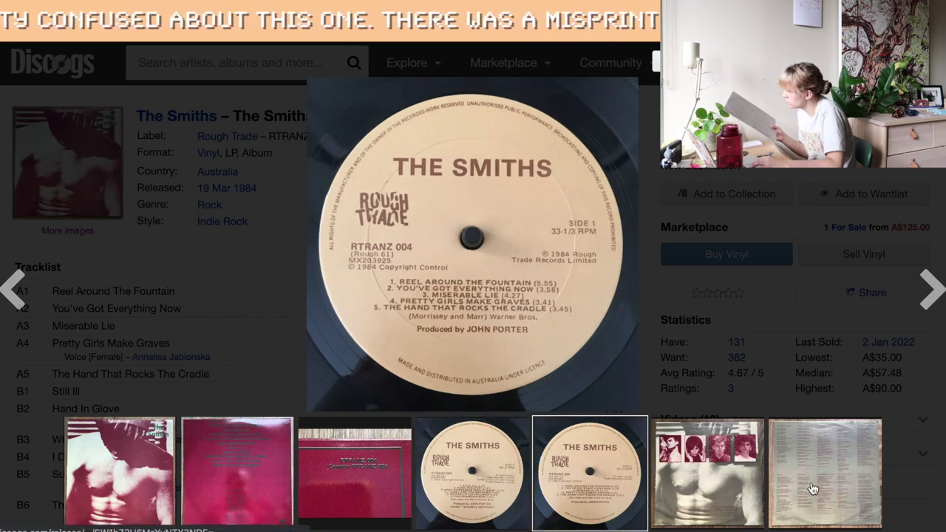
key(Right)
key(Right)
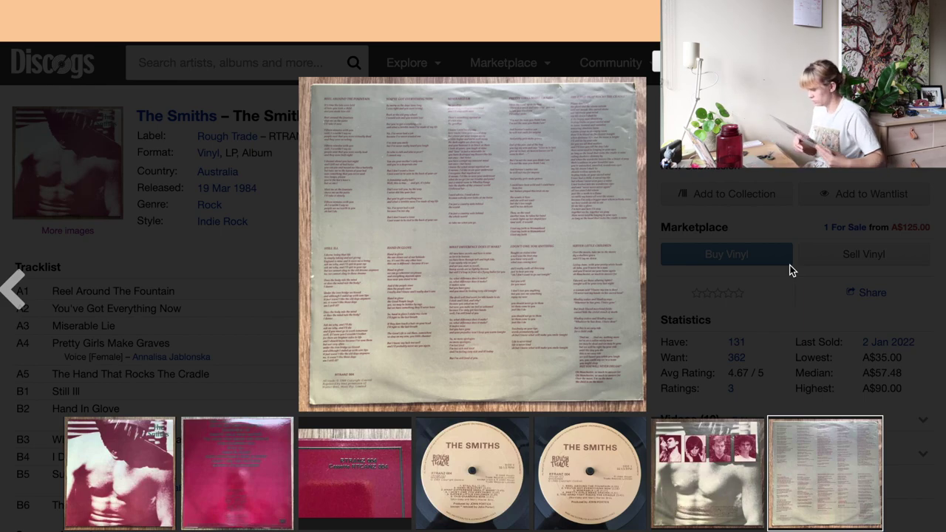
click(789, 265)
Step: Check the notes, label codes and matrix/runout identifiers of the Australian RTRANZ 004 album pressing
scroll(332, 326, down, 10)
scroll(332, 326, down, 1)
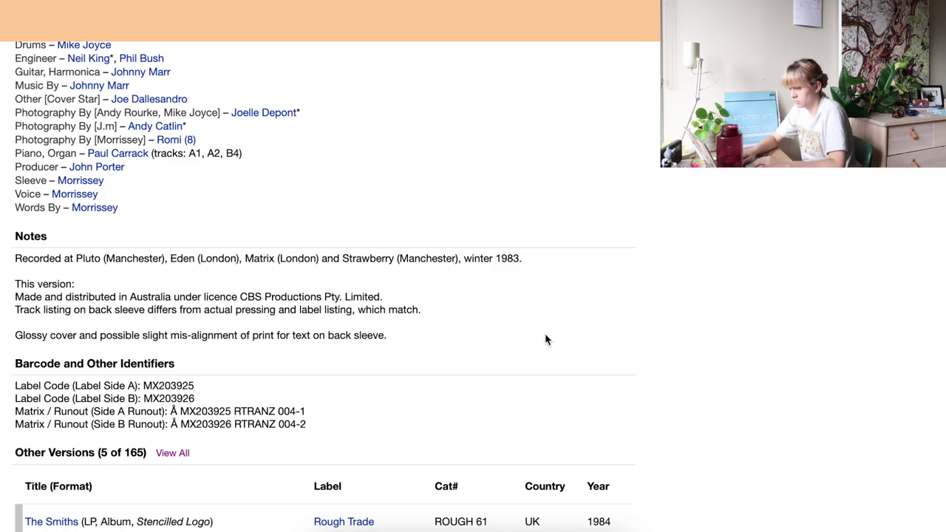
scroll(252, 233, up, 10)
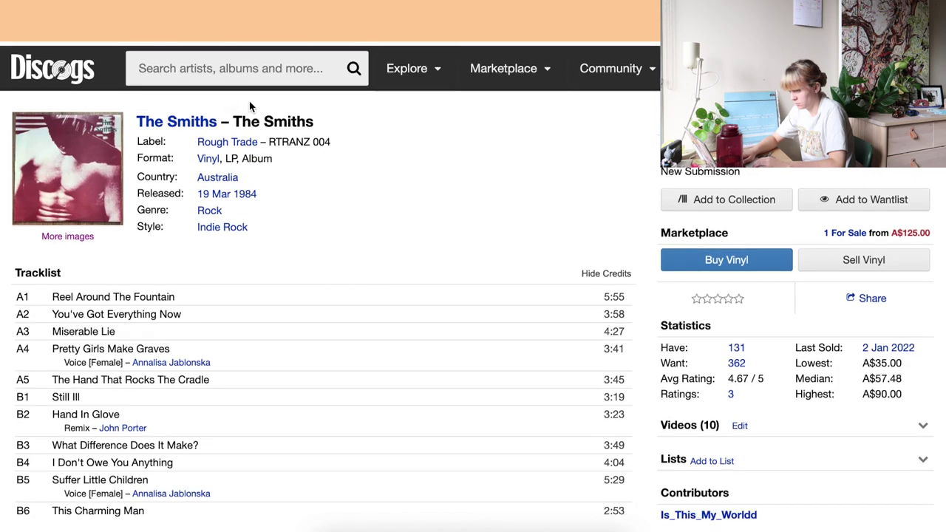
Step: Search the database for the catalog number rtranz 009
click(294, 63)
text(r)
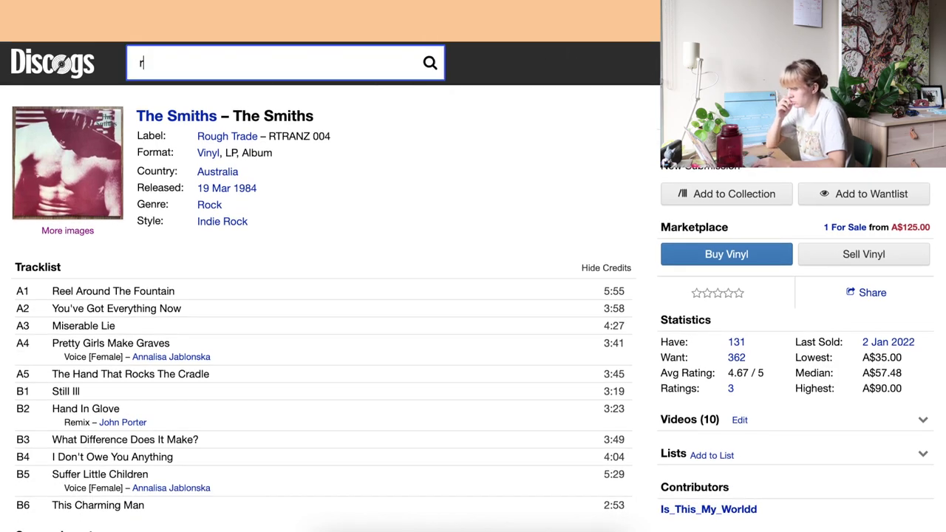
text(tranz 009)
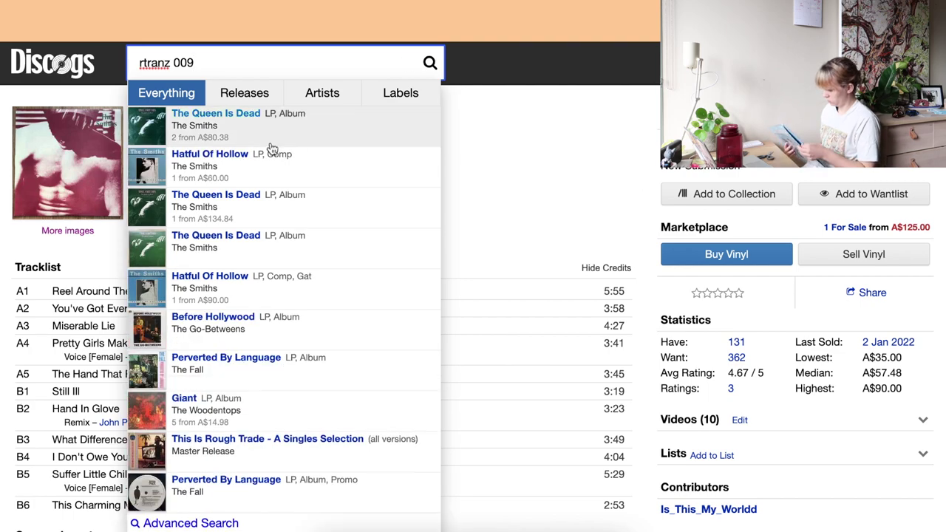
Step: Open The Smiths' Hatful Of Hollow from the search suggestions and filter its master release versions by the runout identifier mx215271
click(342, 163)
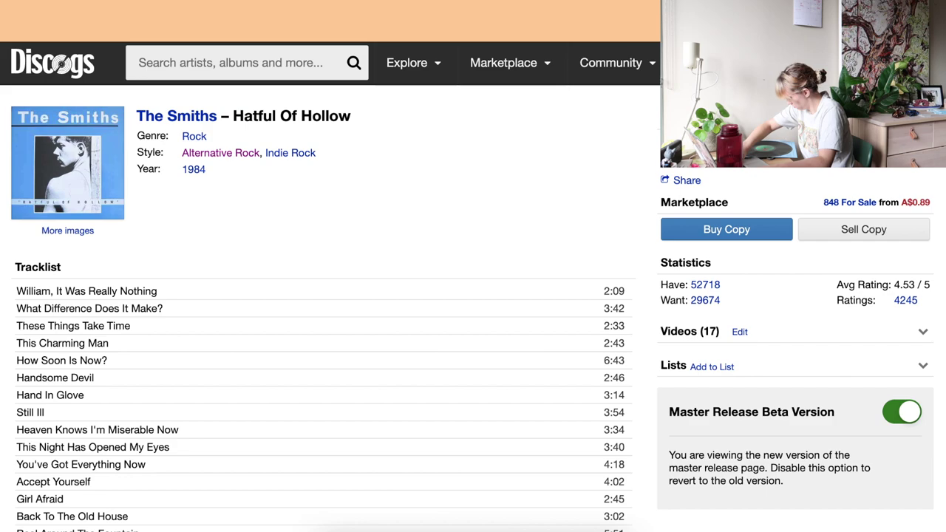
scroll(518, 186, down, 5)
scroll(288, 328, down, 3)
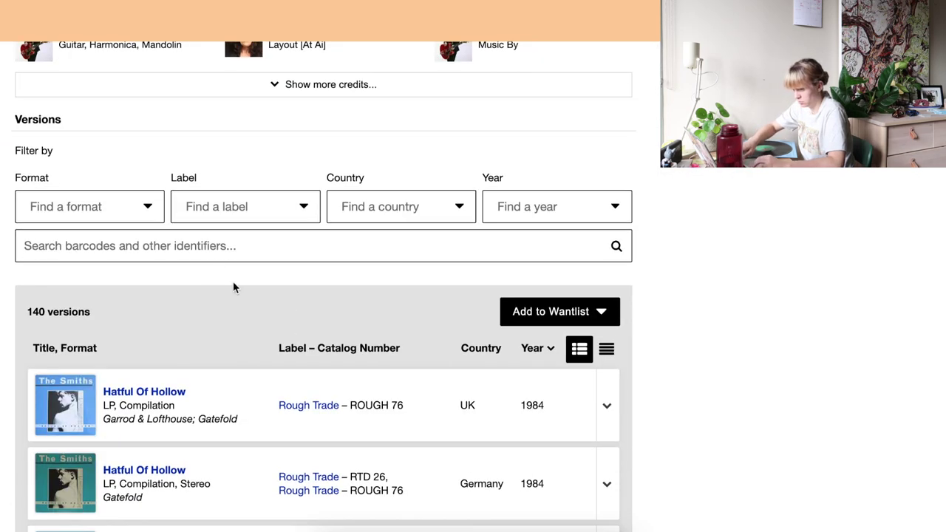
click(191, 238)
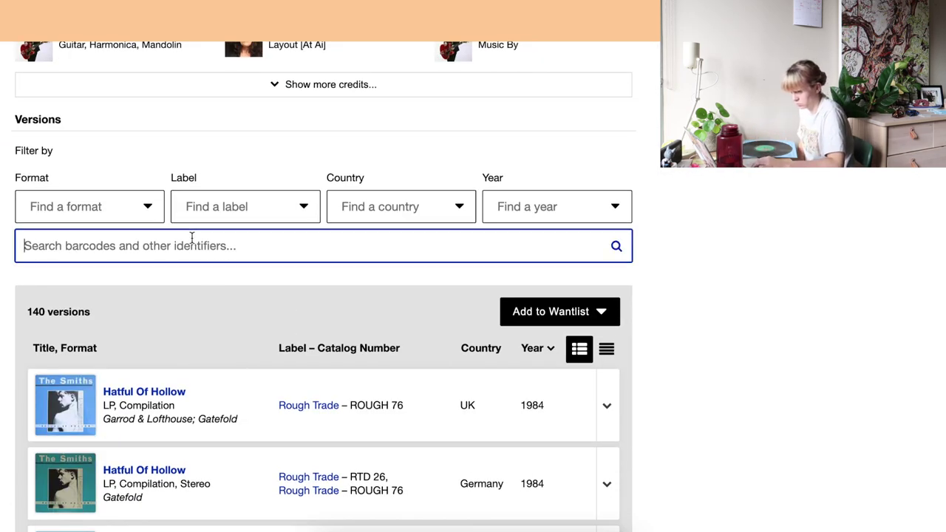
text(mx215)
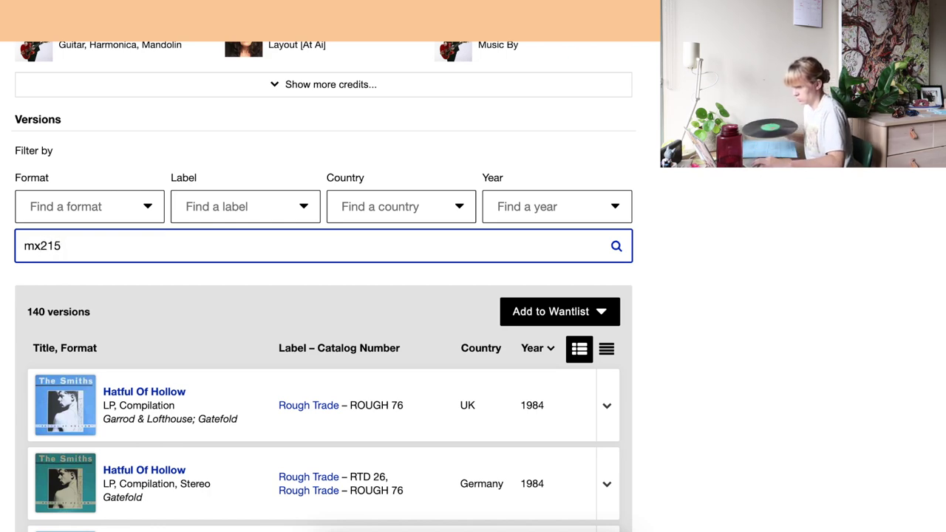
text(271)
key(Return)
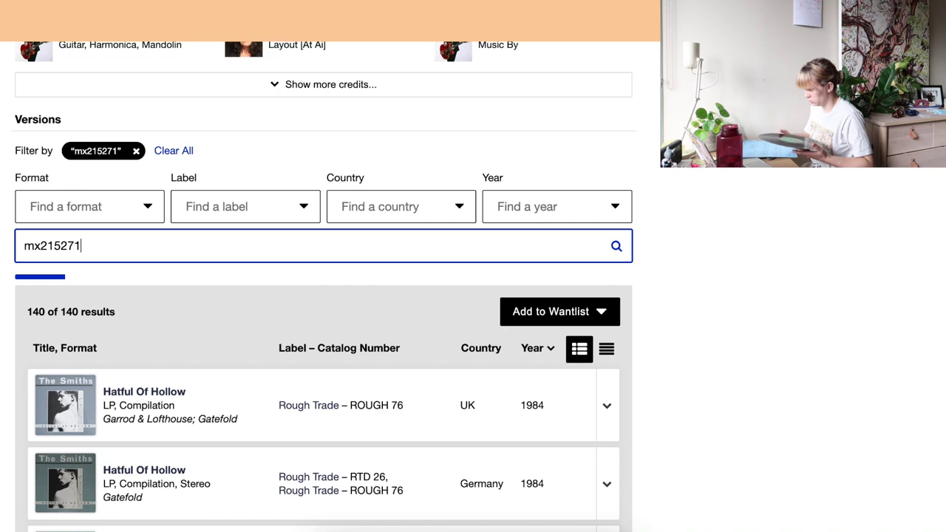
Step: Open the Australian RTRANZ 009 pressing of Hatful Of Hollow and add it to the collection
scroll(725, 250, down, 3)
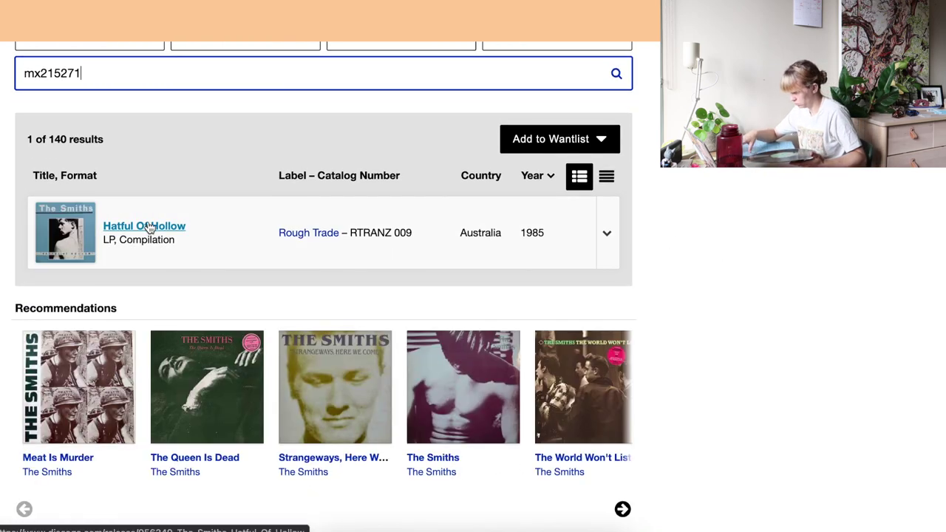
click(150, 228)
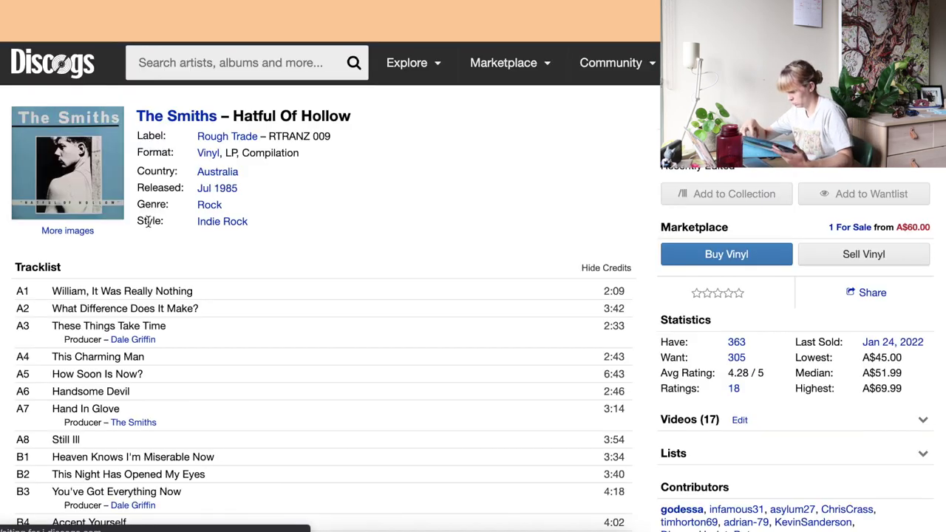
click(717, 198)
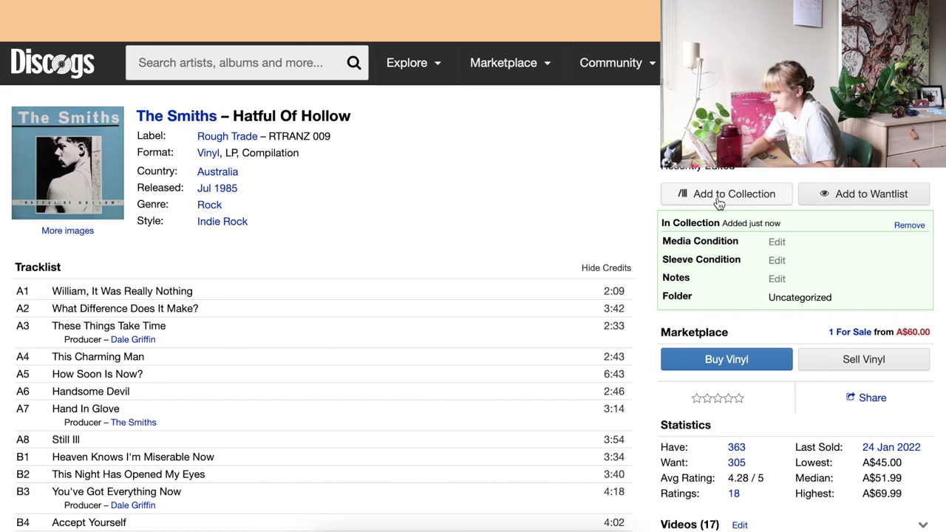
Step: Search the database for the catalog number 450978 1 and open The Smiths' The World Won't Listen
click(302, 72)
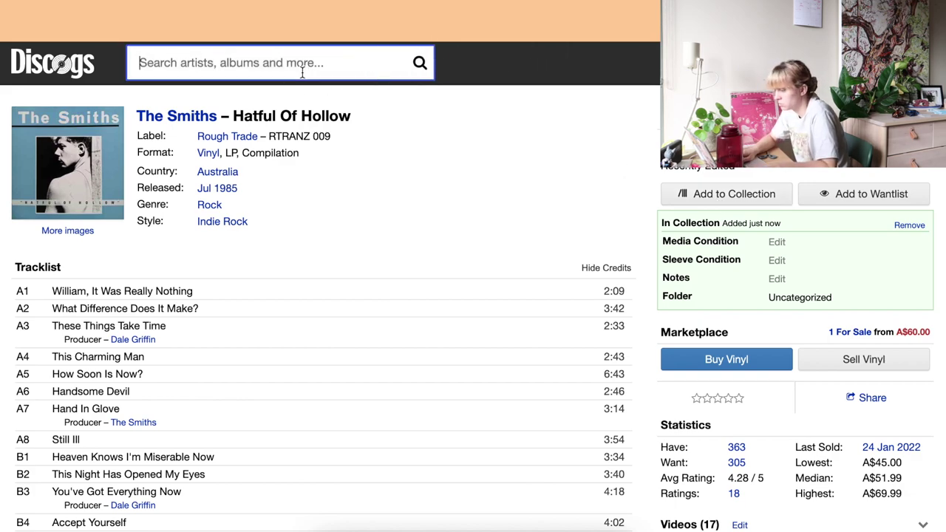
text(45)
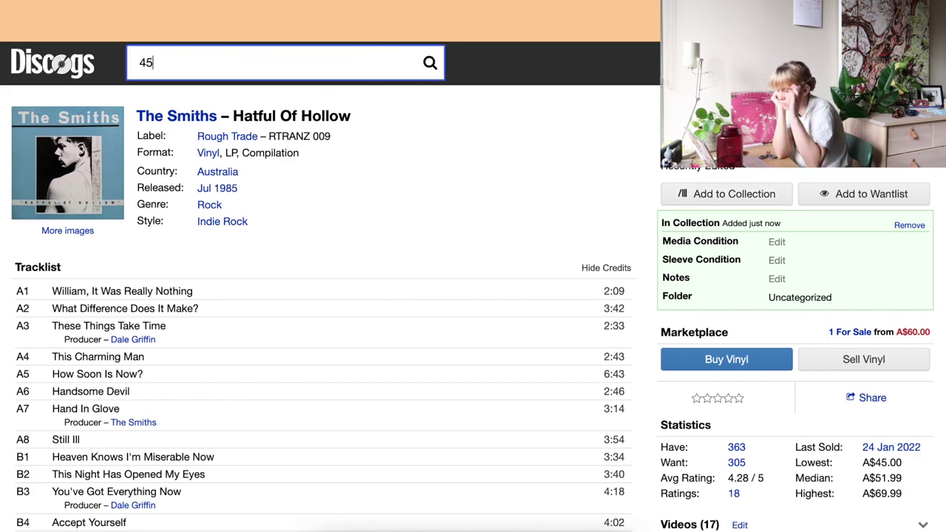
text(0)
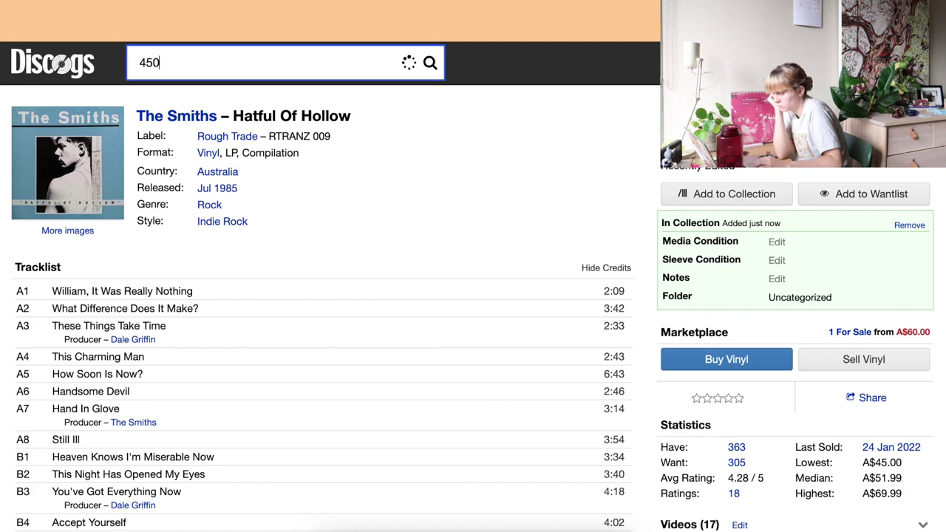
text(8)
text(7)
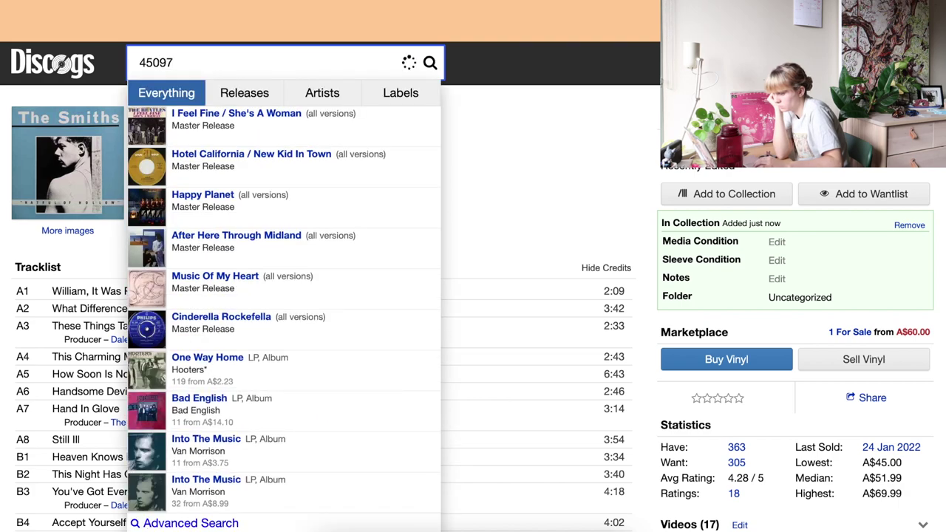
text(8 1)
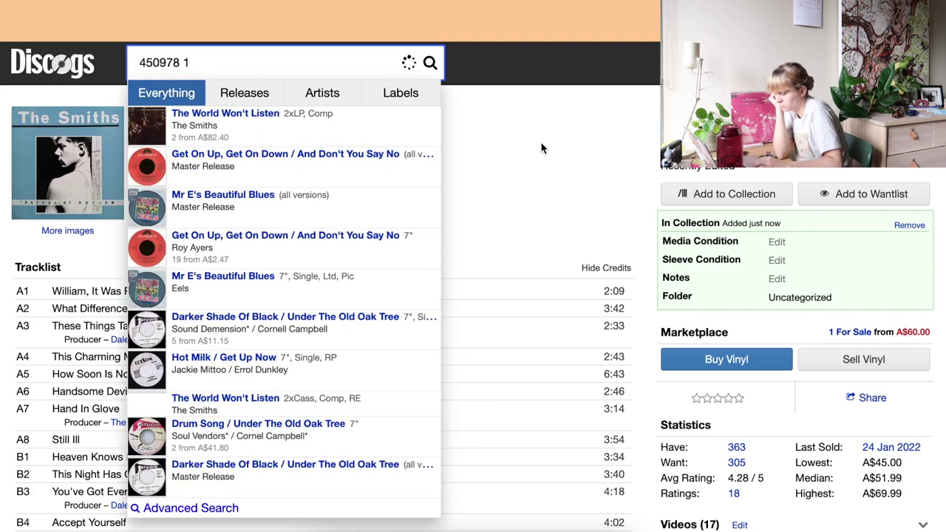
click(360, 132)
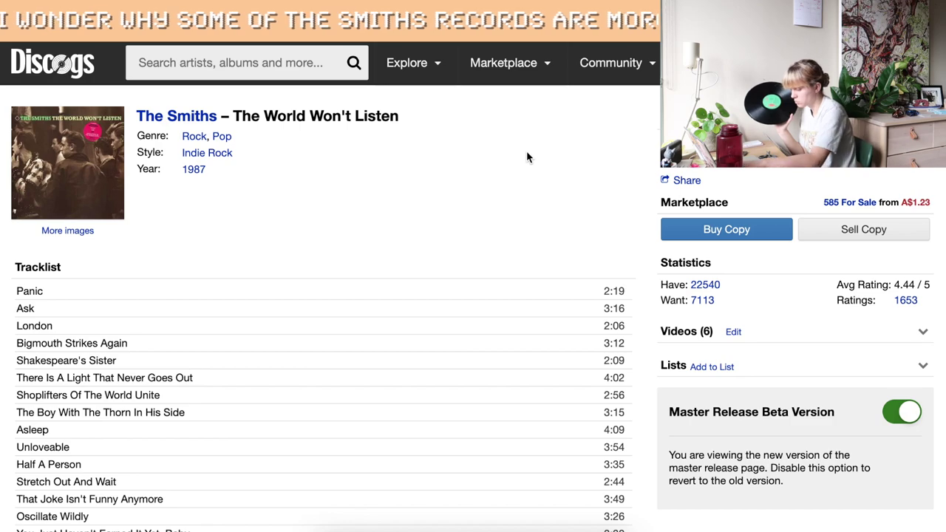
Step: Filter the versions of The World Won't Listen by the runout identifier mx218825
scroll(528, 157, down, 1)
scroll(526, 156, down, 15)
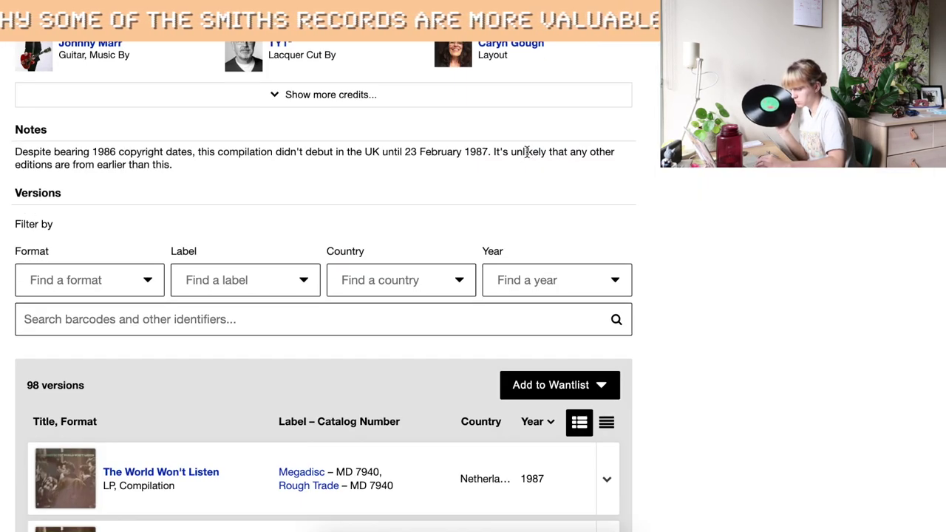
click(345, 312)
text(mx)
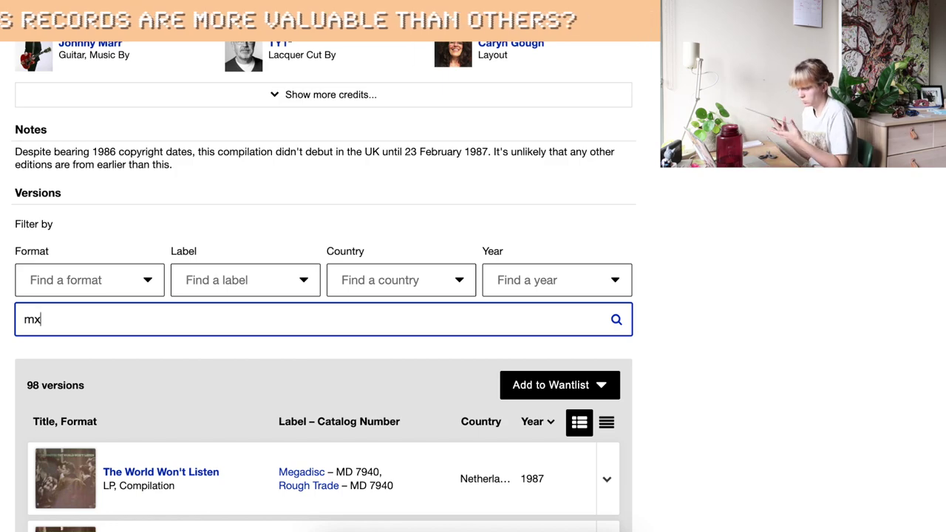
text(218825)
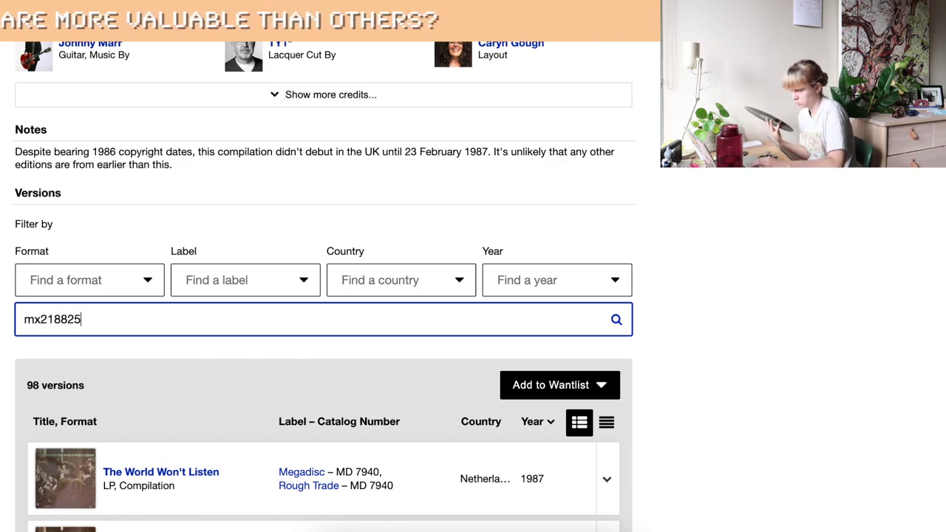
Step: Open the Australian 450978 1 double LP of The World Won't Listen and add it to the collection
scroll(532, 318, down, 3)
scroll(691, 342, down, 2)
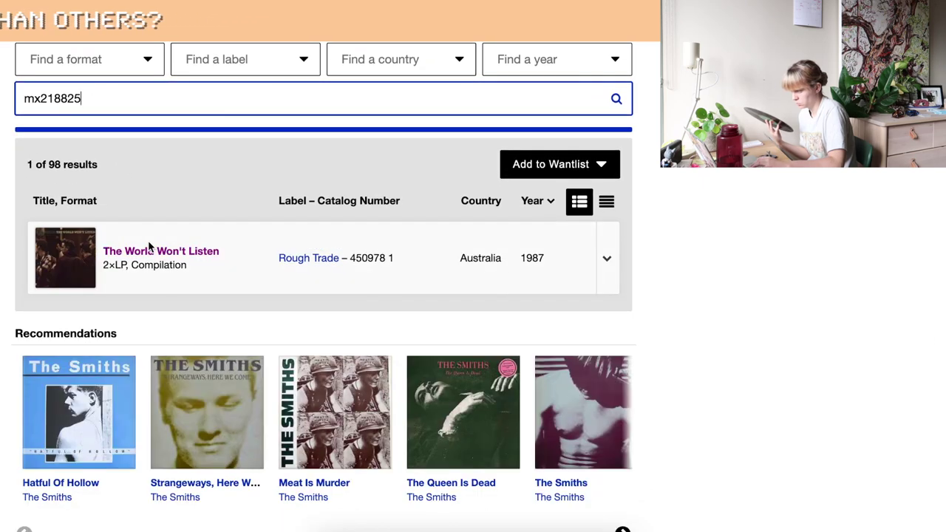
click(163, 251)
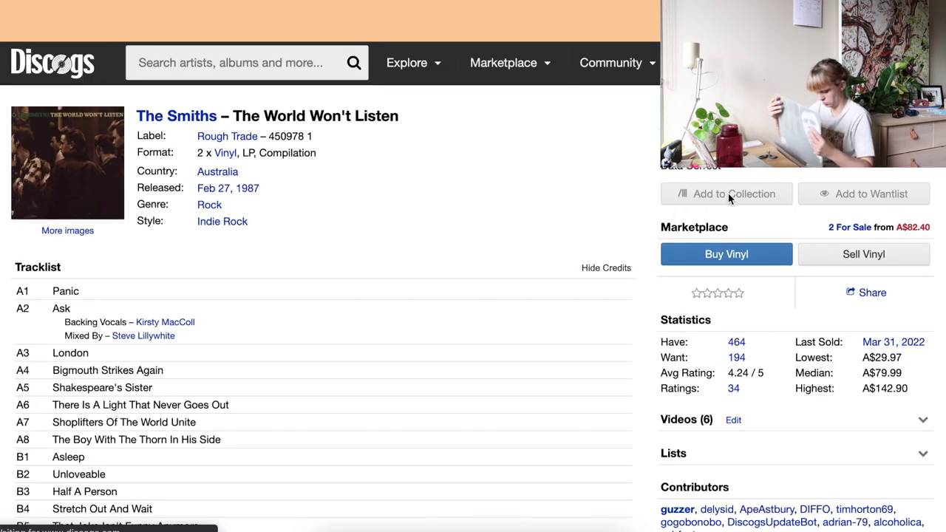
click(698, 200)
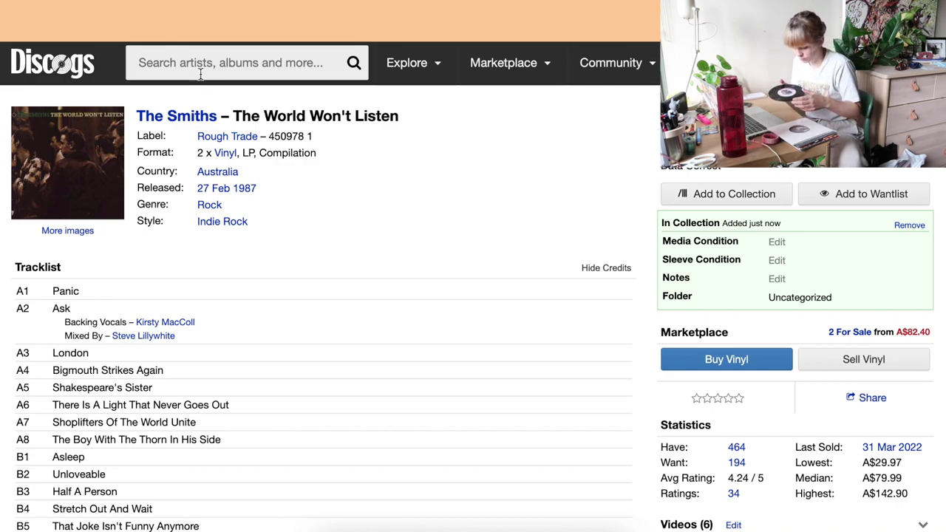
Step: Search the database for stg003 ze53, open Sampa The Great's Weoo 7-inch and add it to the collection
click(225, 65)
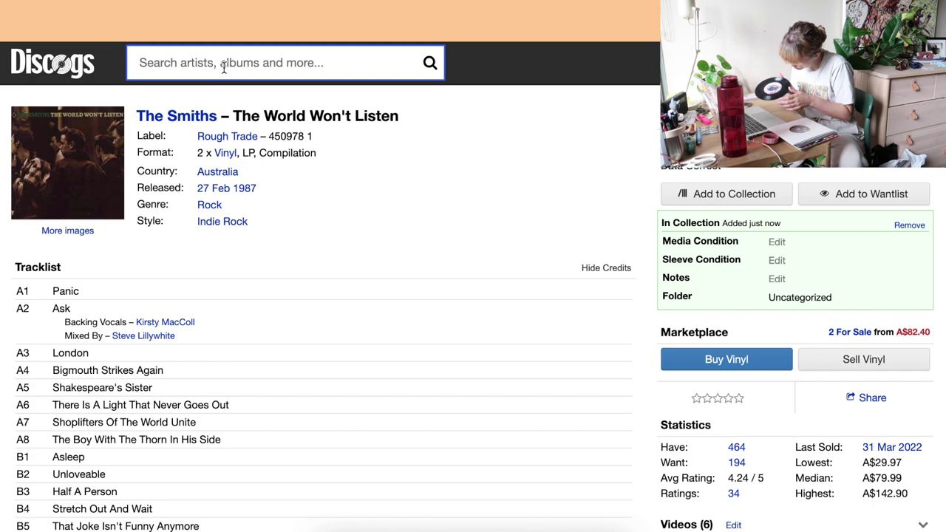
text(stg003)
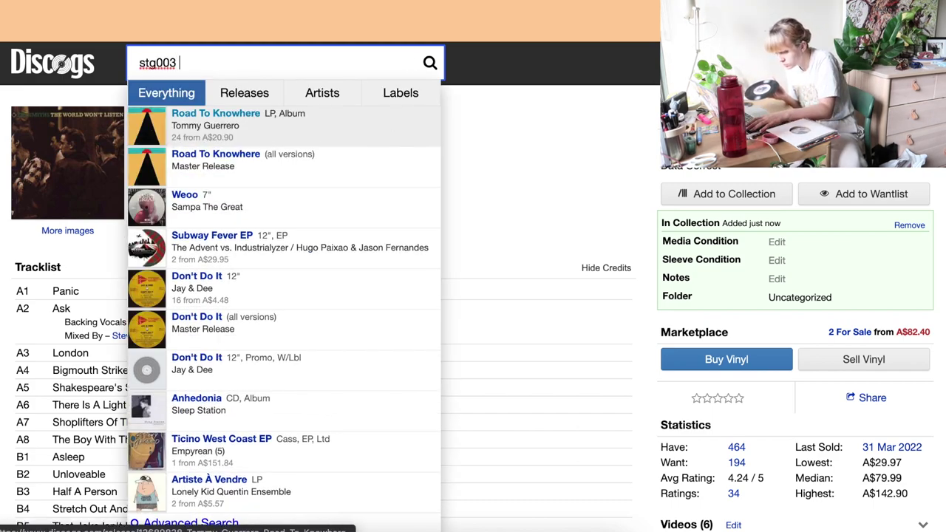
text( ze53)
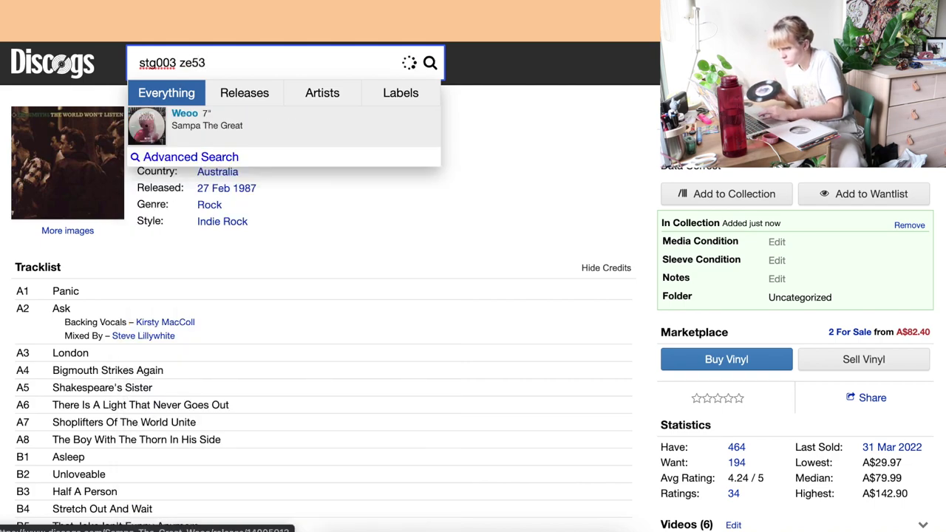
click(570, 173)
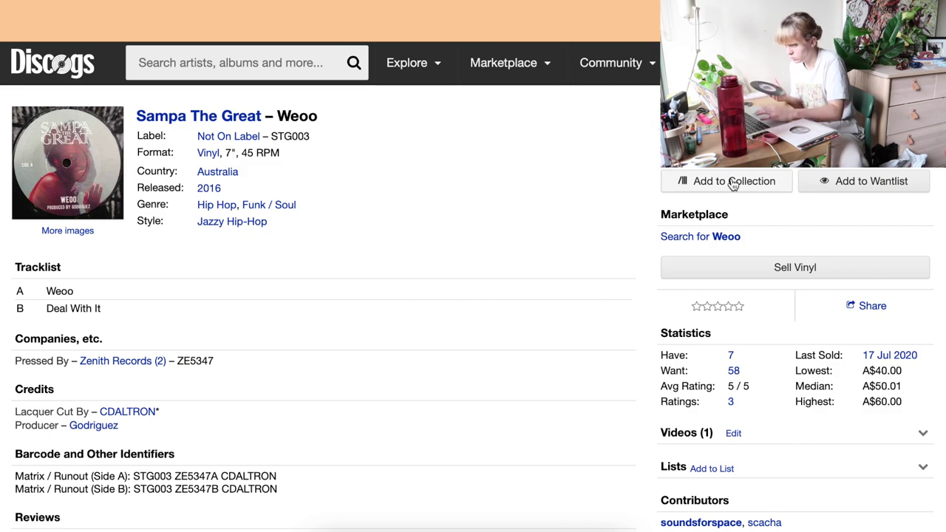
click(733, 184)
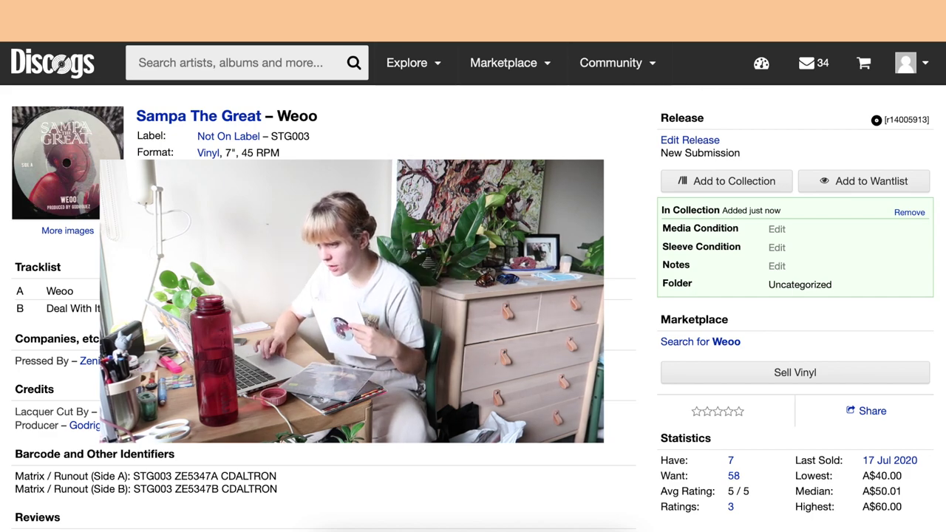
scroll(473, 296, down, 6)
scroll(543, 187, up, 10)
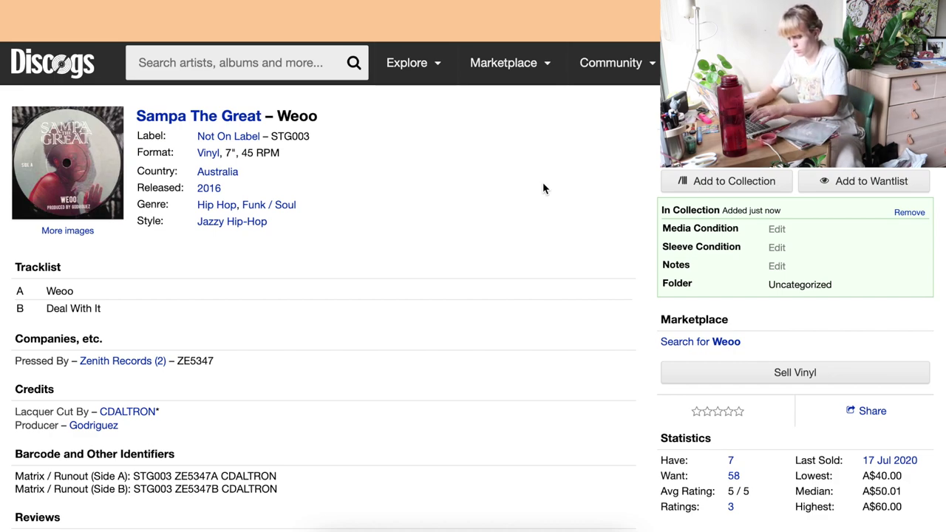
click(278, 74)
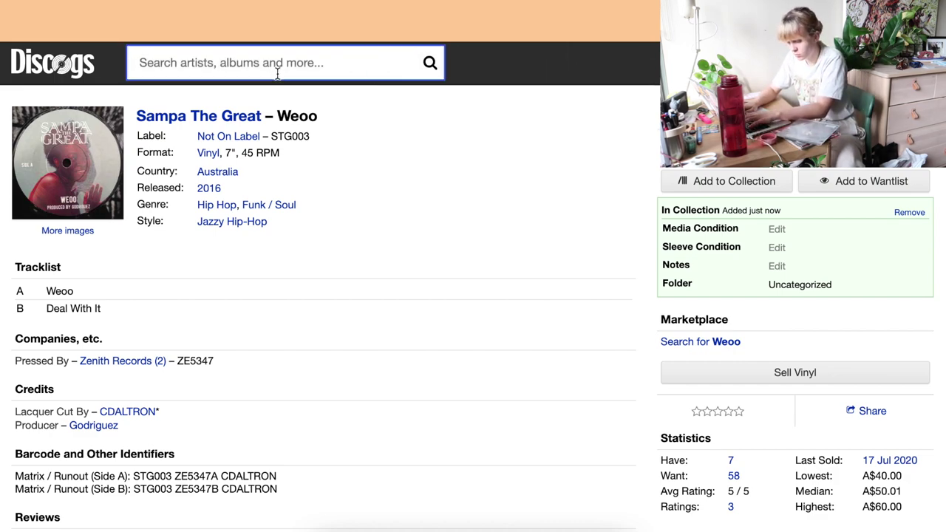
text(939960)
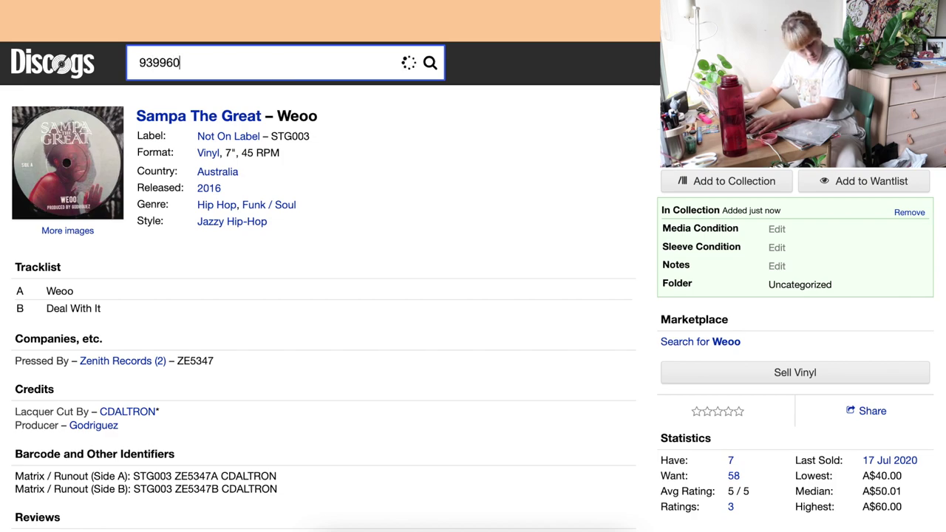
text(102)
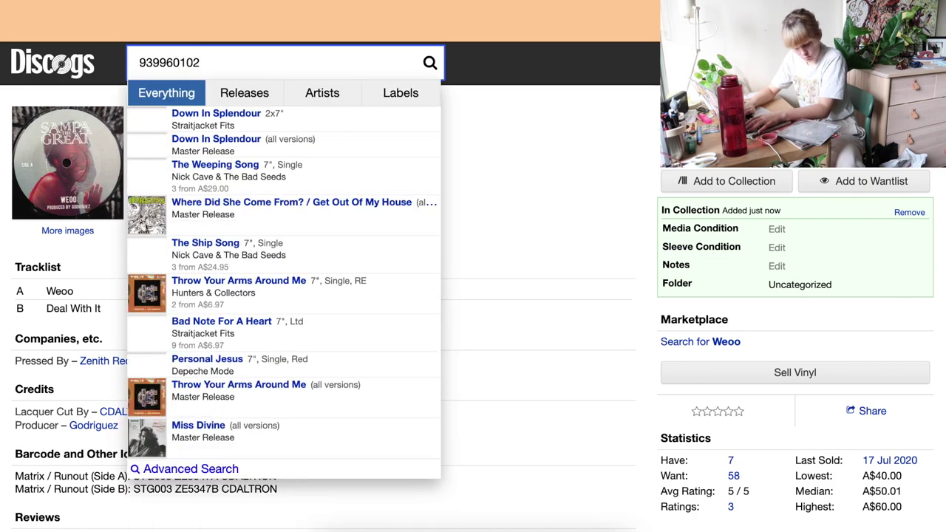
text(45576)
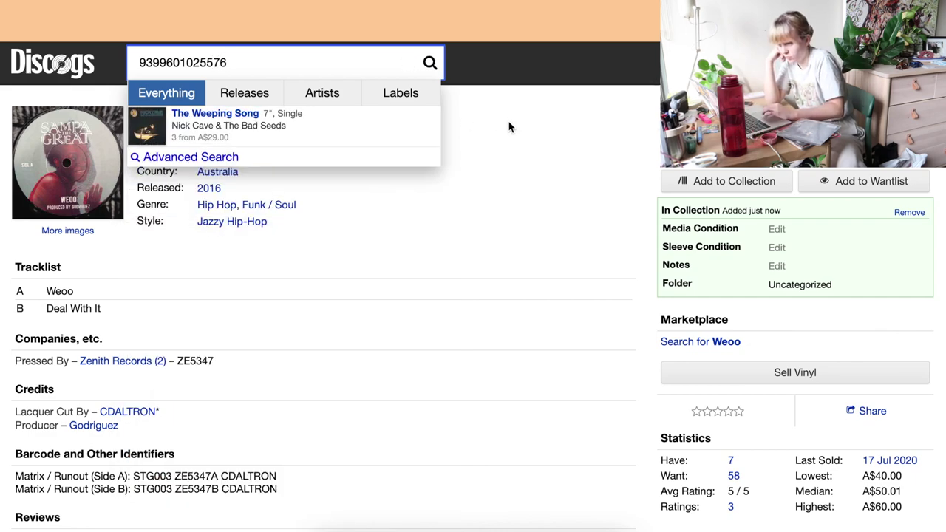
click(316, 133)
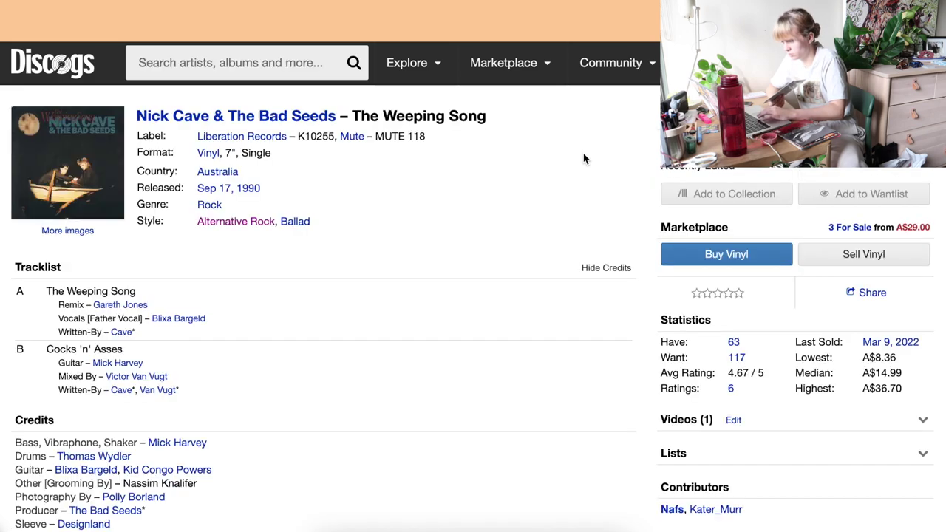
click(686, 195)
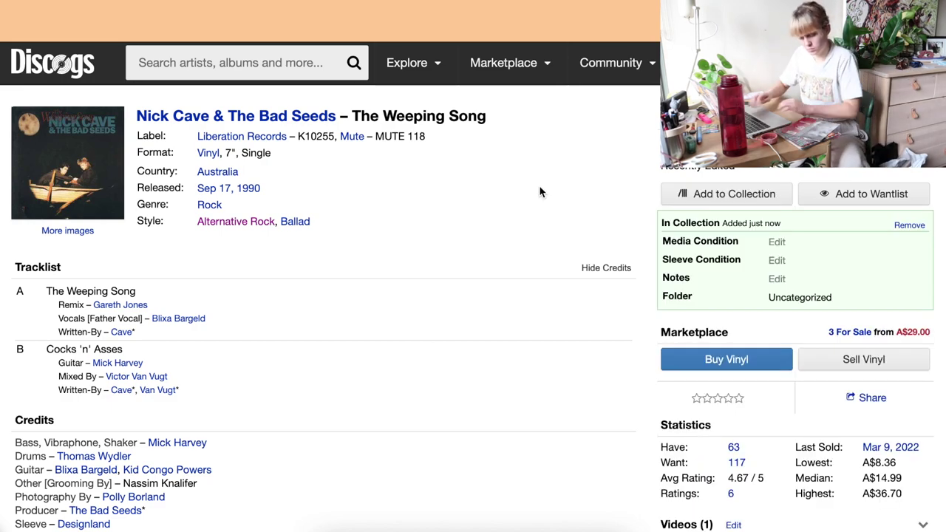
click(303, 49)
text(50)
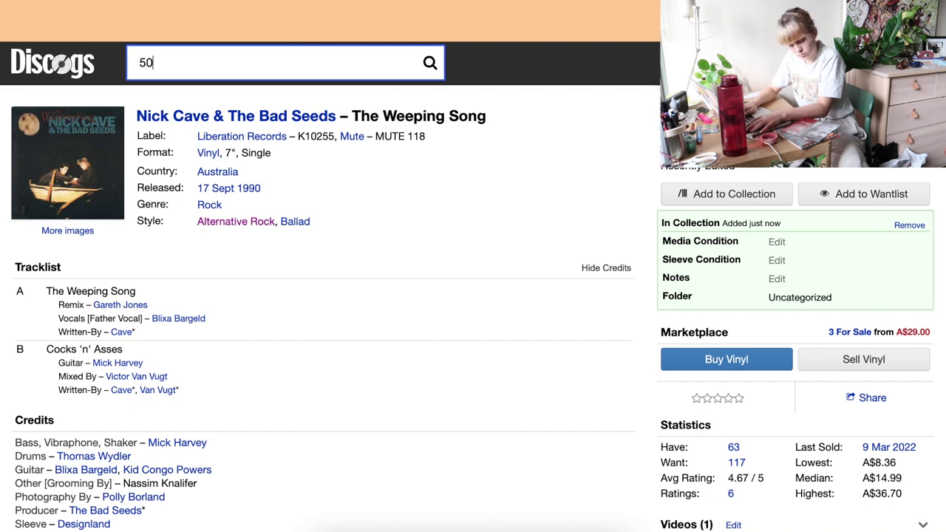
text(129)
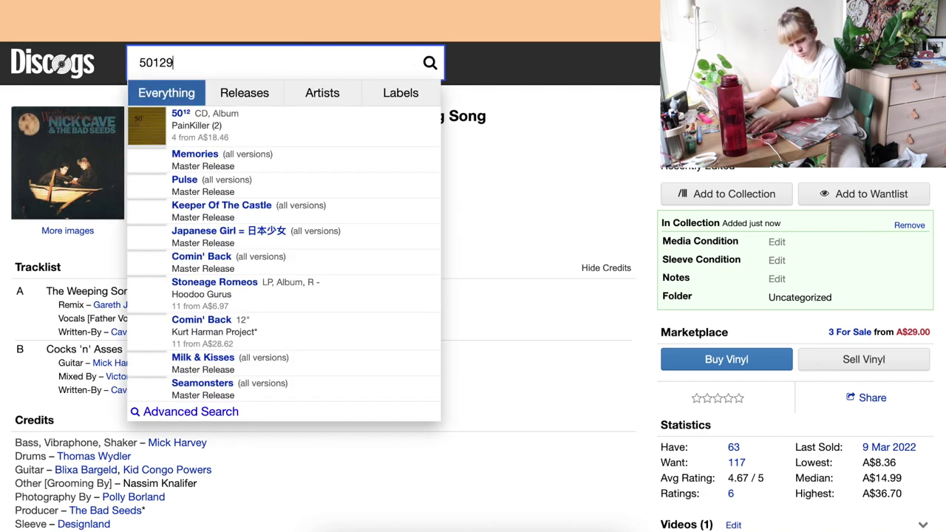
text(80001)
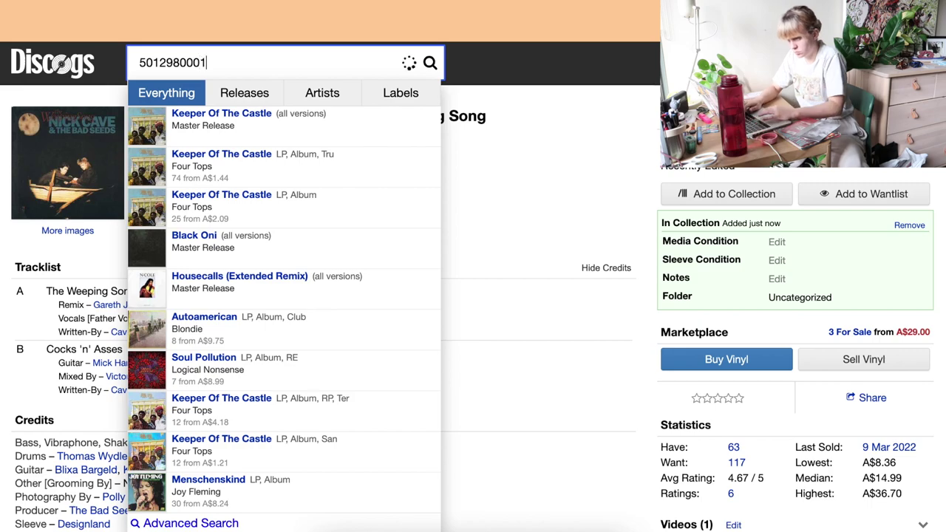
text(873)
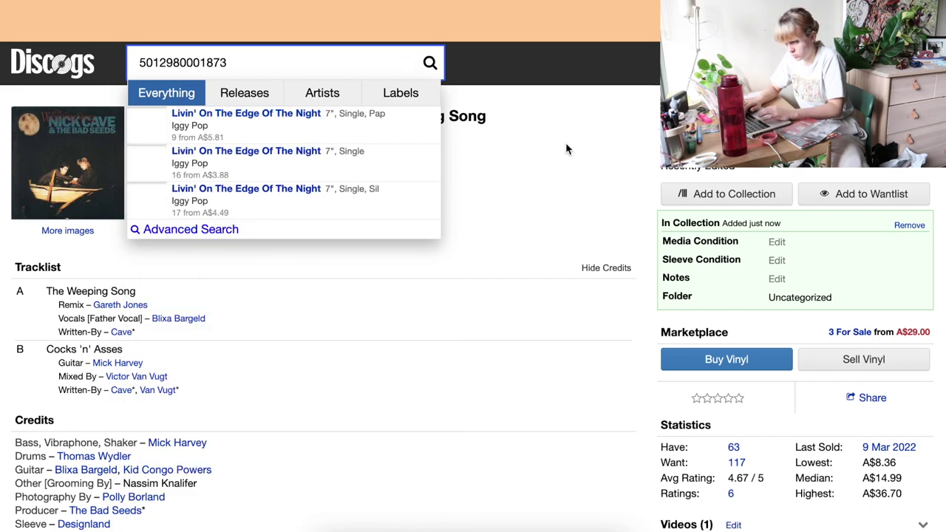
right_click(376, 132)
click(397, 138)
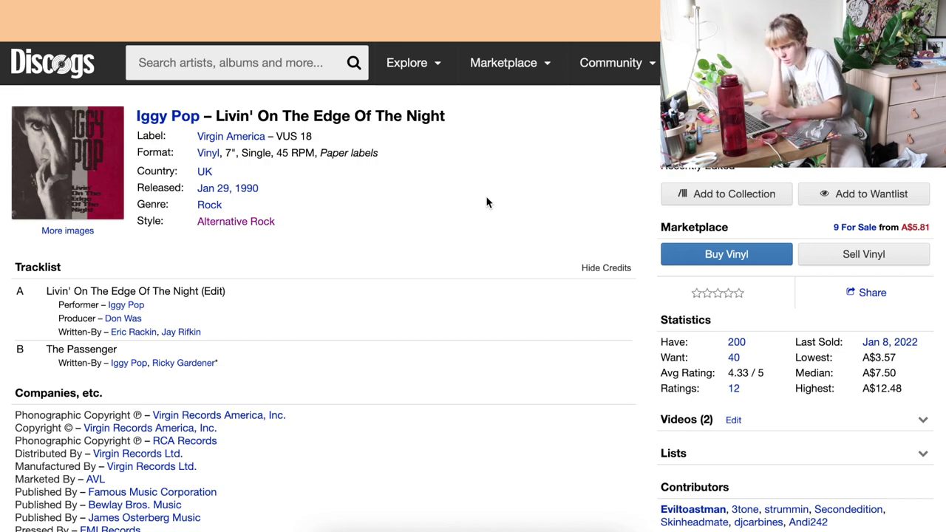
scroll(352, 249, down, 8)
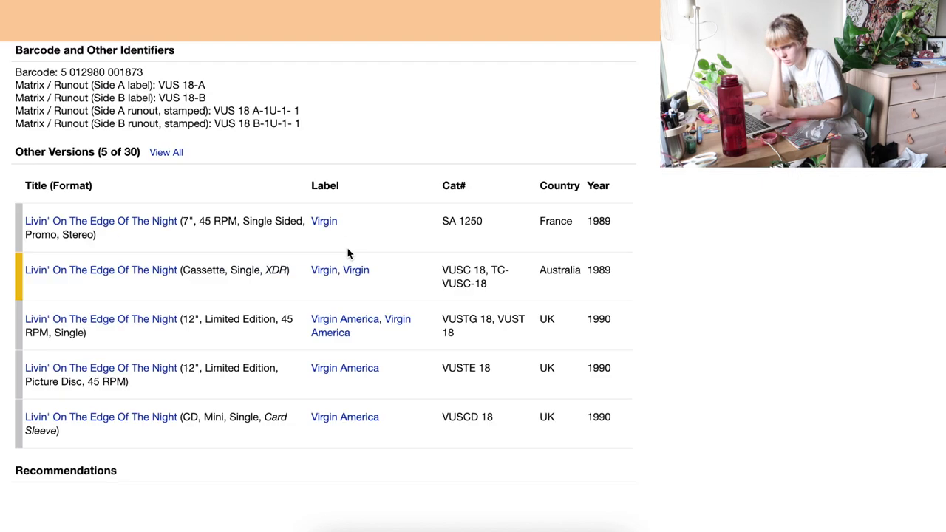
scroll(433, 157, up, 10)
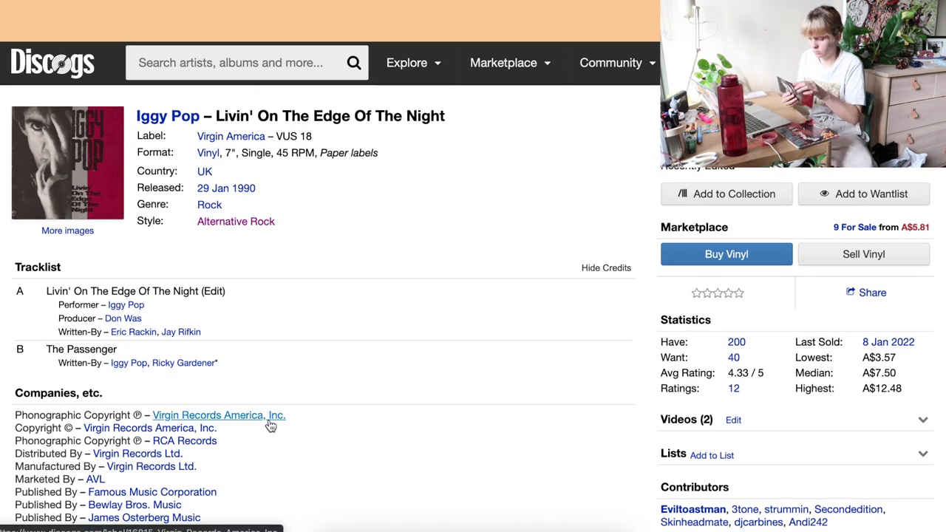
Step: Open the master release of Livin' On The Edge Of The Night and filter its versions to the 7" format
key(alt+Left)
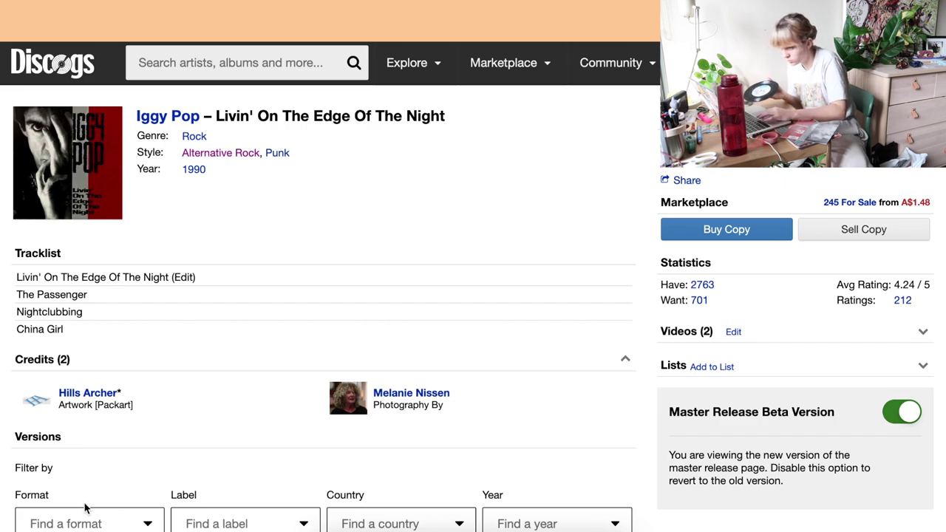
scroll(204, 311, down, 6)
click(166, 68)
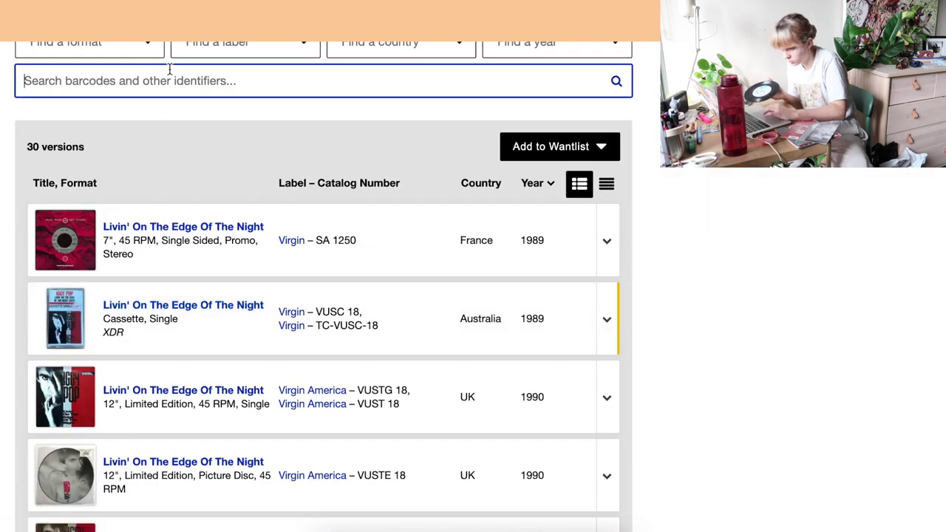
scroll(111, 187, up, 2)
click(111, 184)
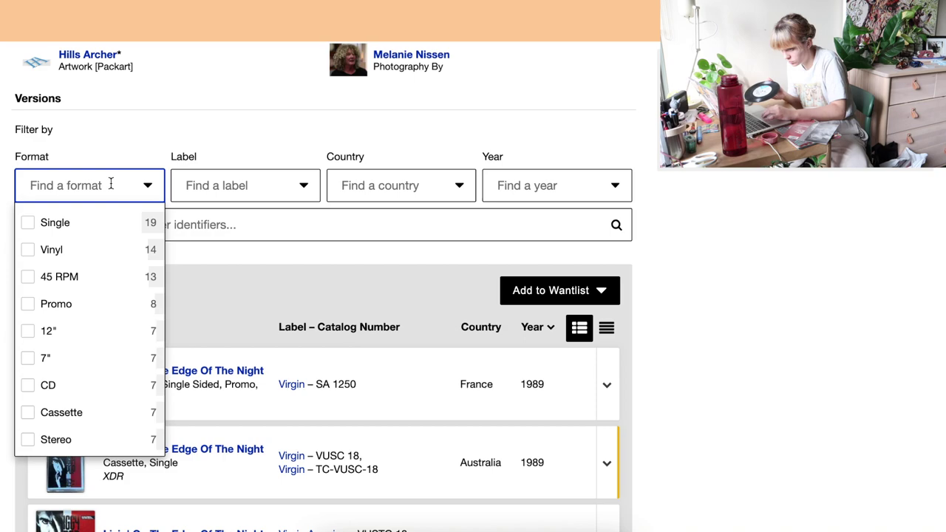
click(4, 215)
Step: Filter the 7" versions of Livin' On The Edge Of The Night by the identifier vus 18 a
click(91, 227)
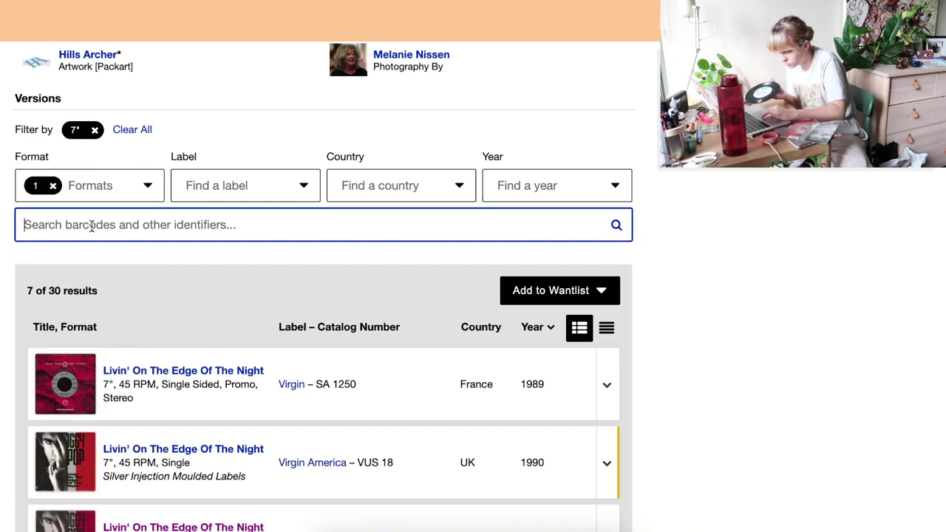
scroll(91, 227, down, 3)
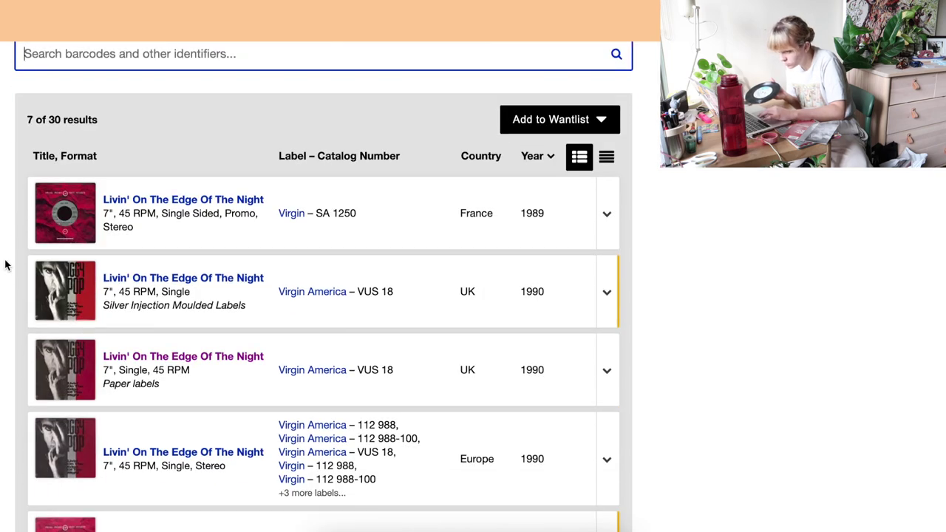
scroll(11, 276, up, 1)
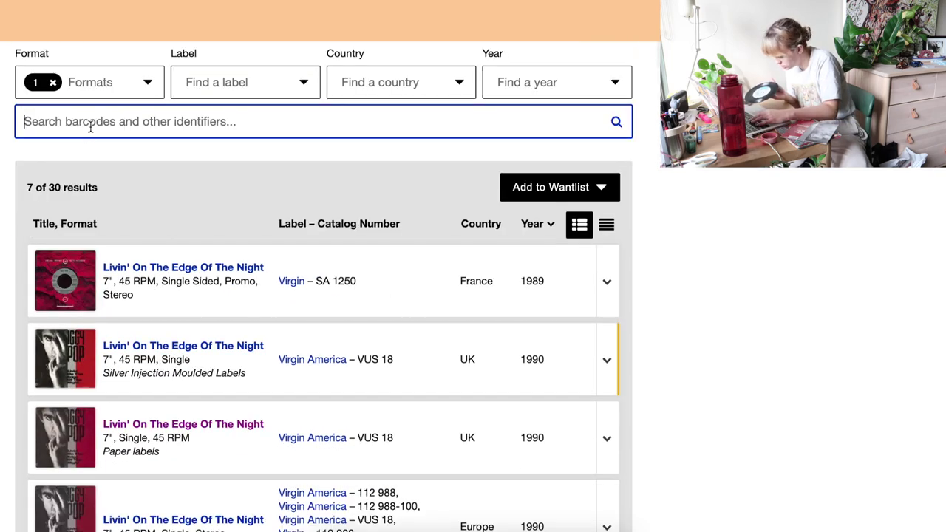
text(vus 18 a)
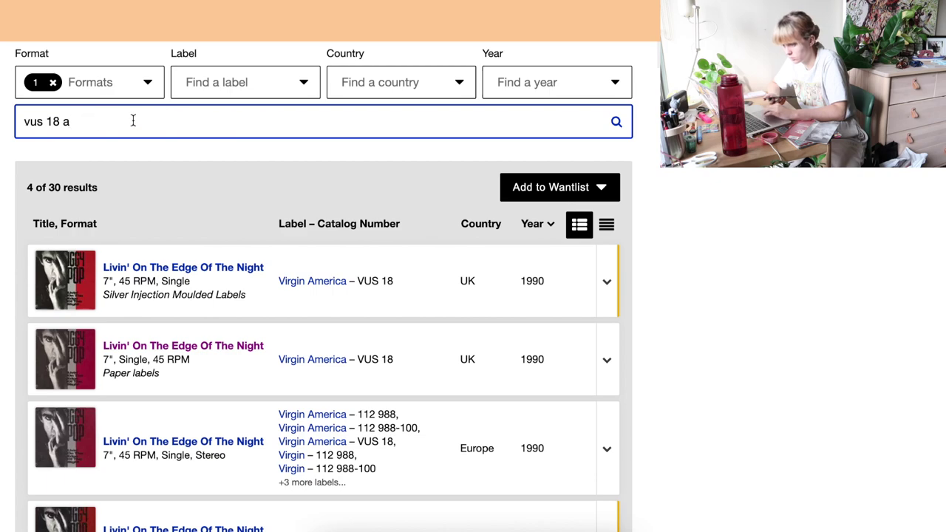
key(Return)
scroll(1, 142, down, 5)
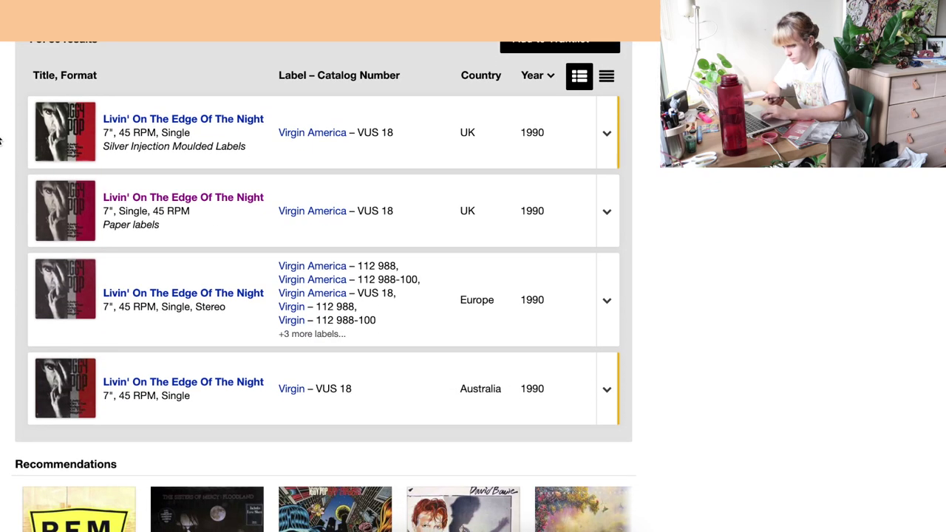
scroll(0, 142, up, 1)
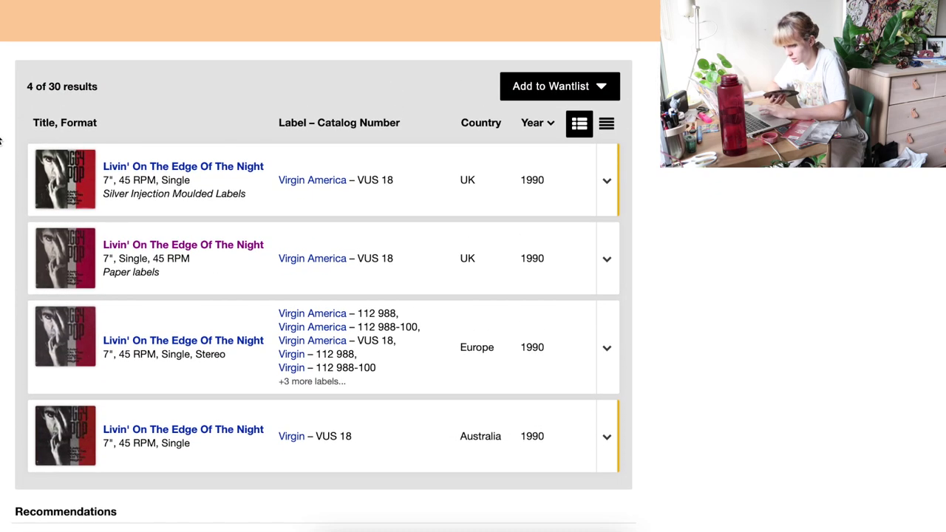
Step: Open the Australian Virgin VUS 18 version of Livin' On The Edge Of The Night, check its runout identifiers and add it to the collection
right_click(185, 427)
click(277, 285)
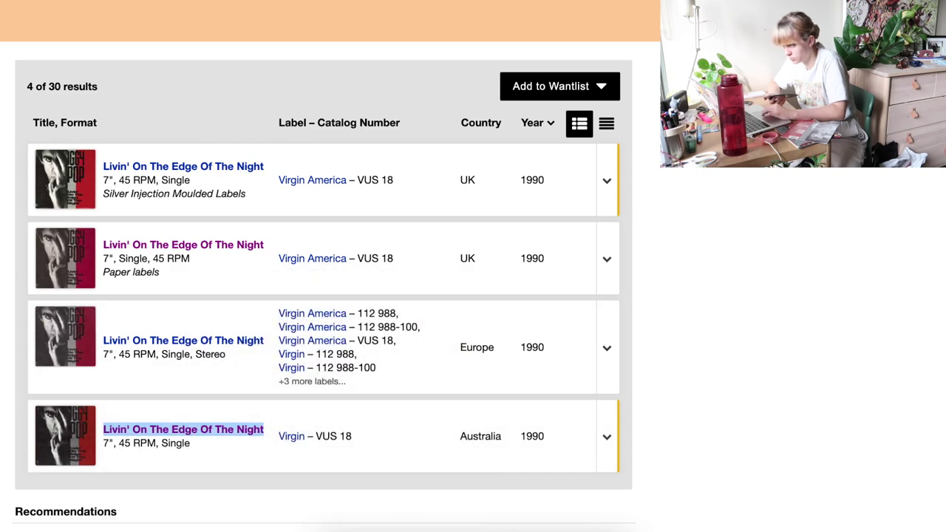
key(ctrl+Tab)
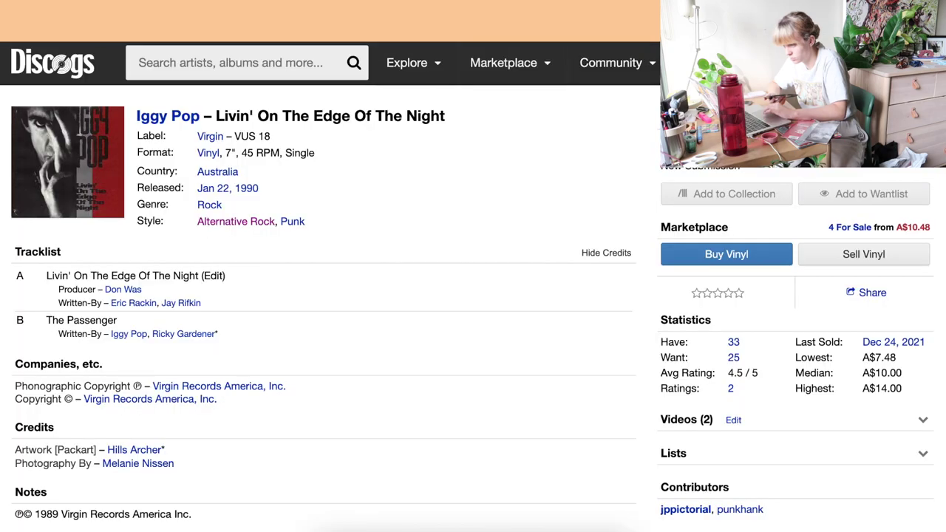
key(ctrl+shift+Tab)
key(ctrl+Tab)
scroll(452, 150, down, 5)
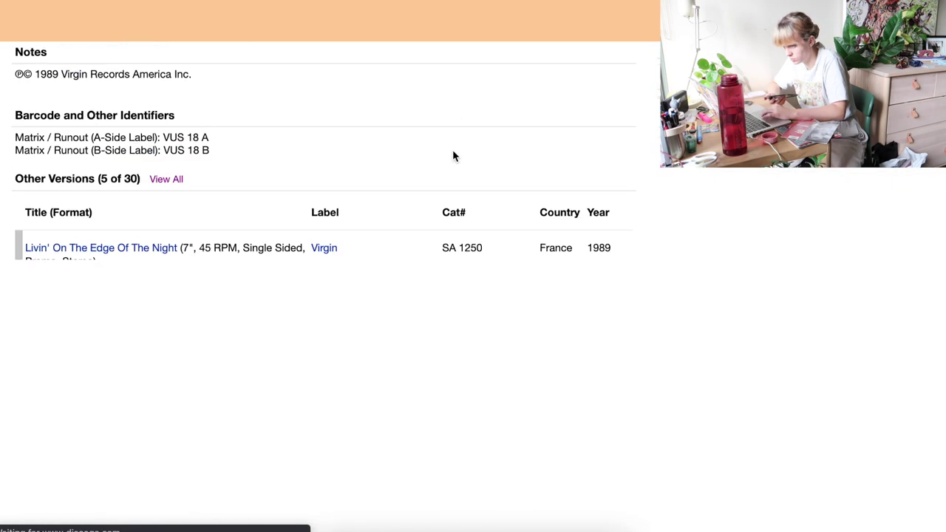
scroll(1, 216, up, 5)
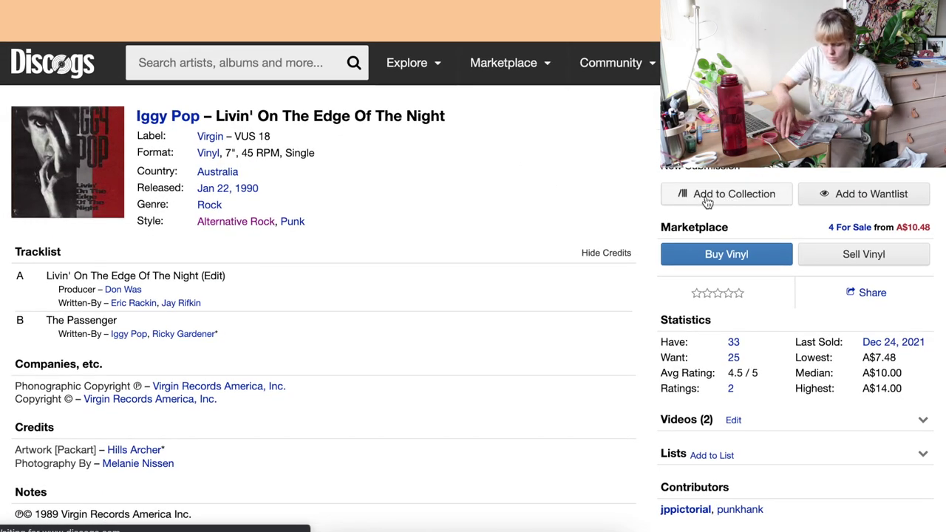
click(707, 198)
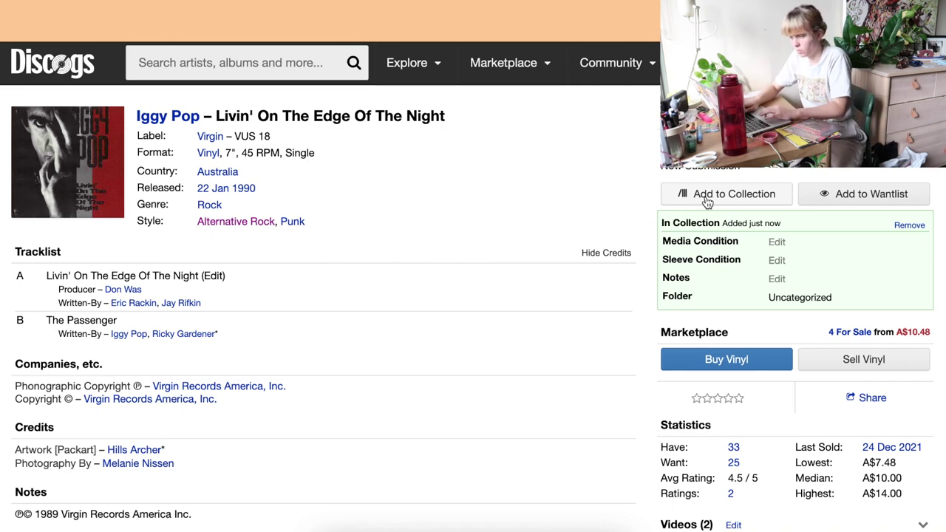
click(270, 62)
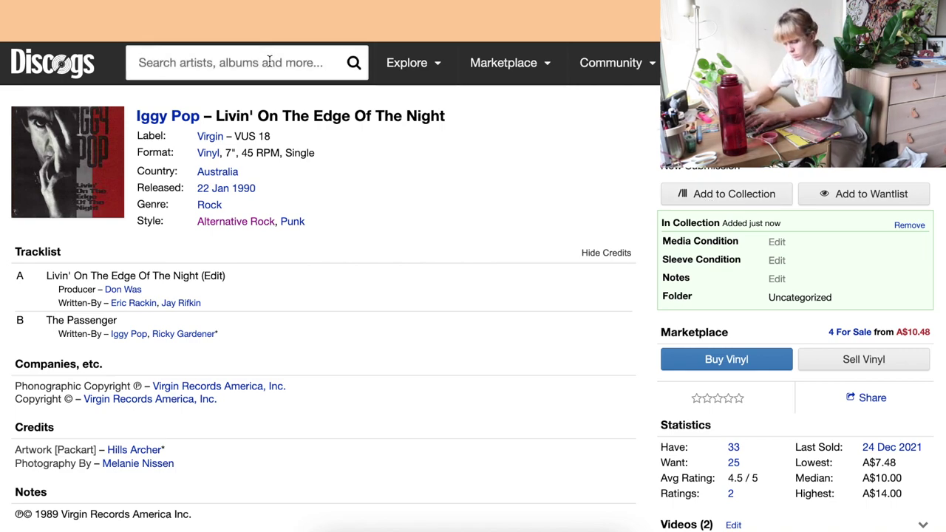
text(93996)
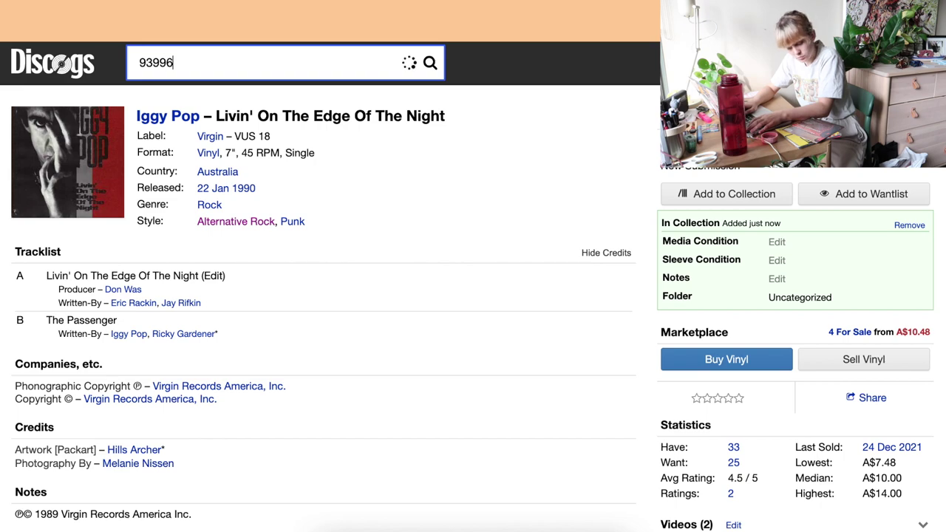
text(01010176)
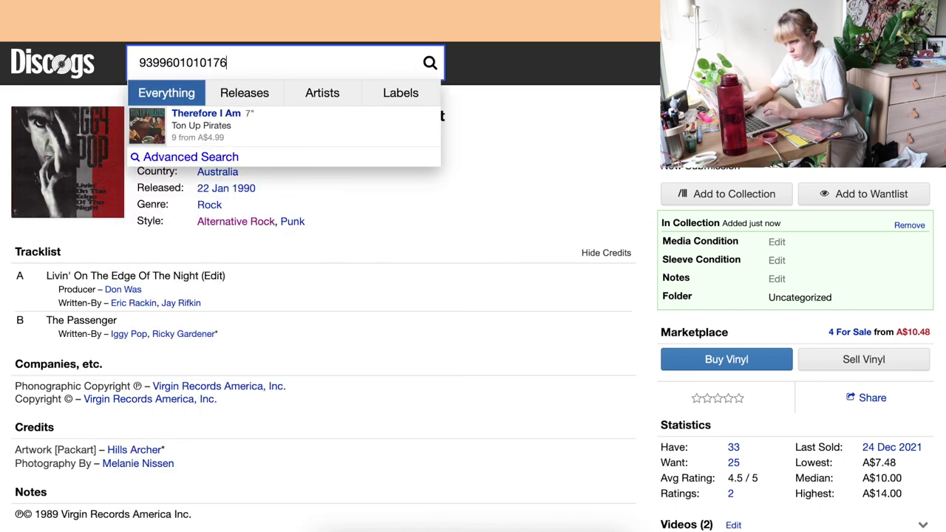
click(322, 136)
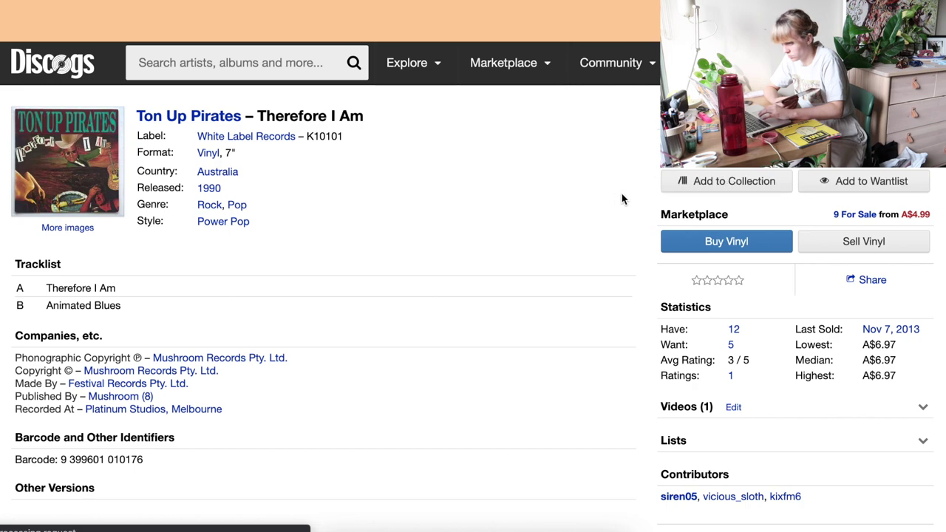
click(706, 185)
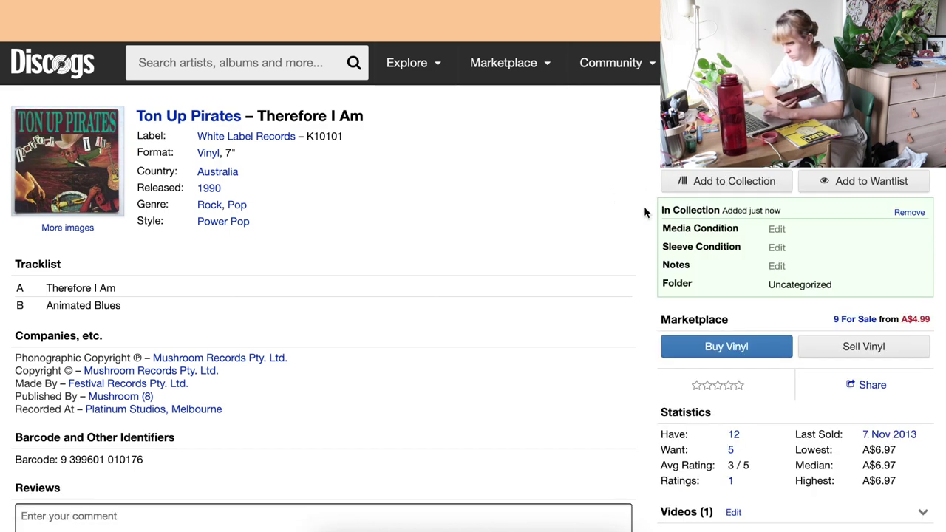
scroll(644, 213, down, 3)
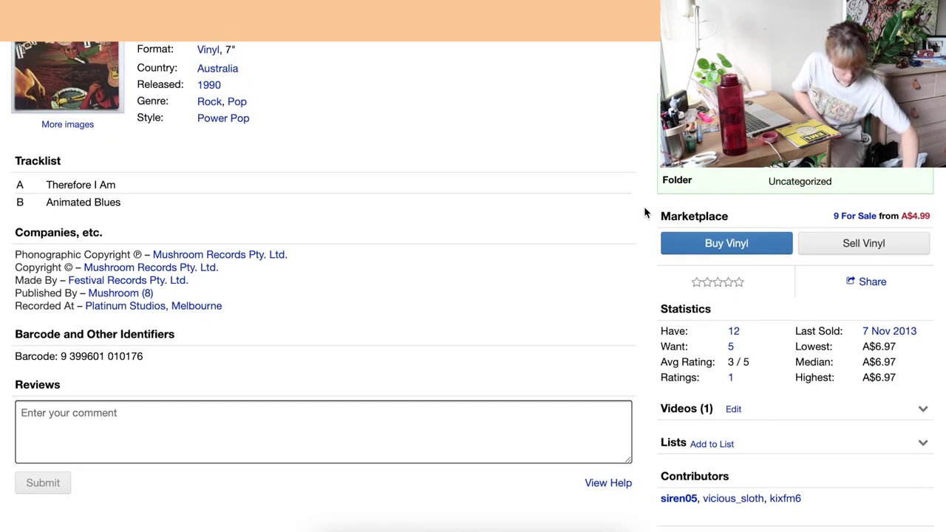
scroll(644, 212, up, 3)
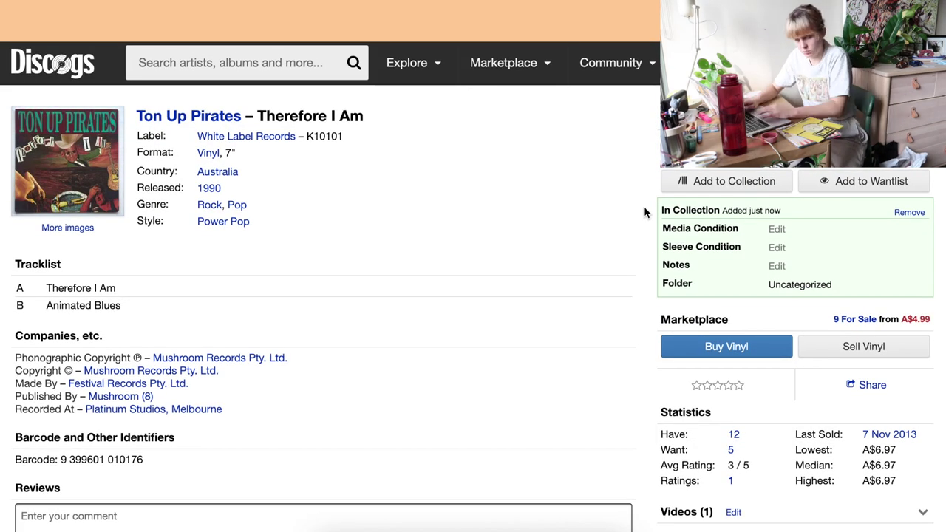
Step: Search for emi 2331b, open Morrissey's Australian Ouija Board, Ouija Board 7-inch single and add it to the collection
click(259, 71)
text(emi)
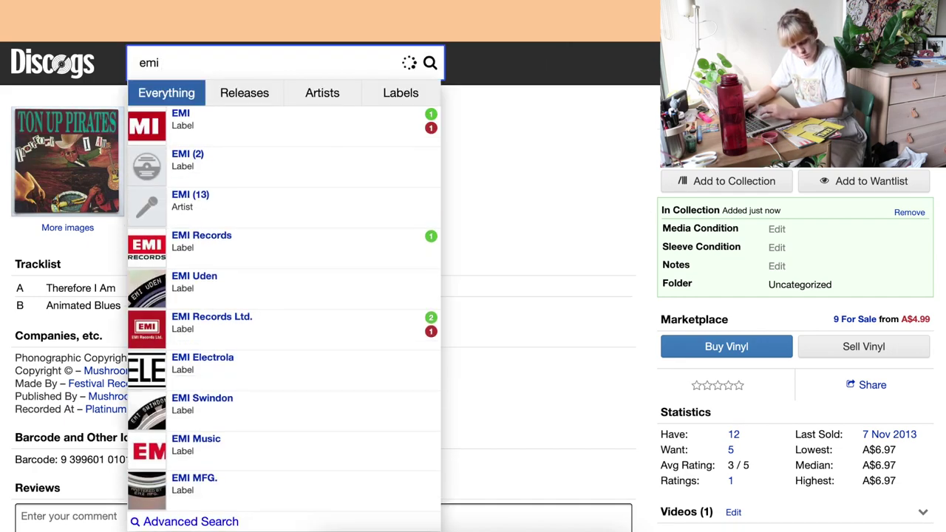
text( 2331)
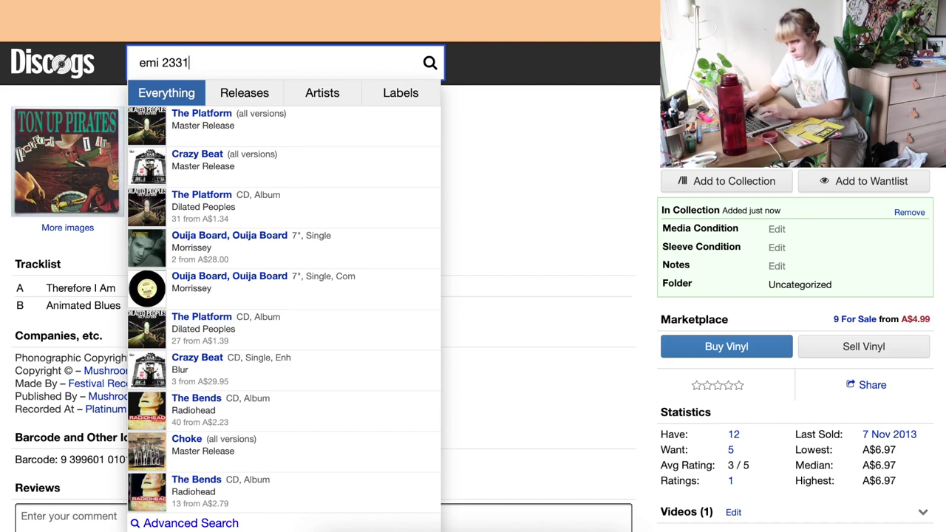
text( b)
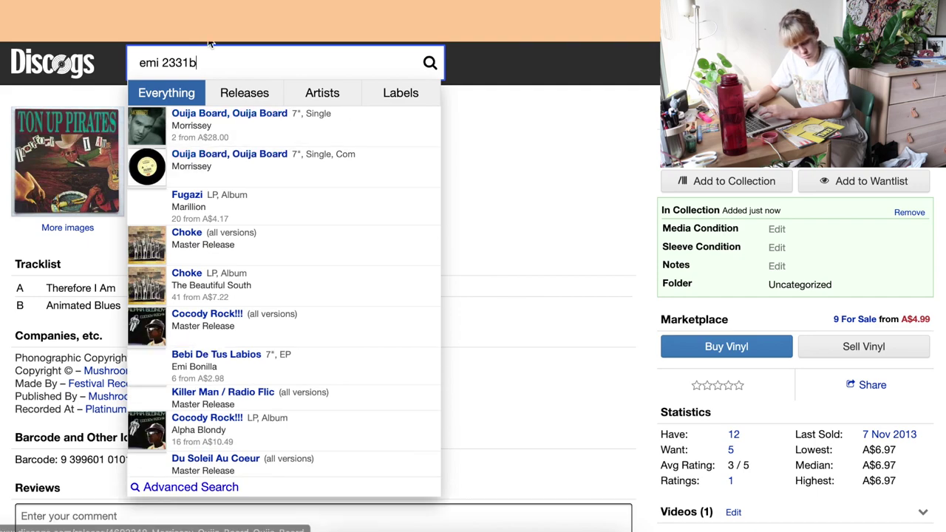
click(274, 127)
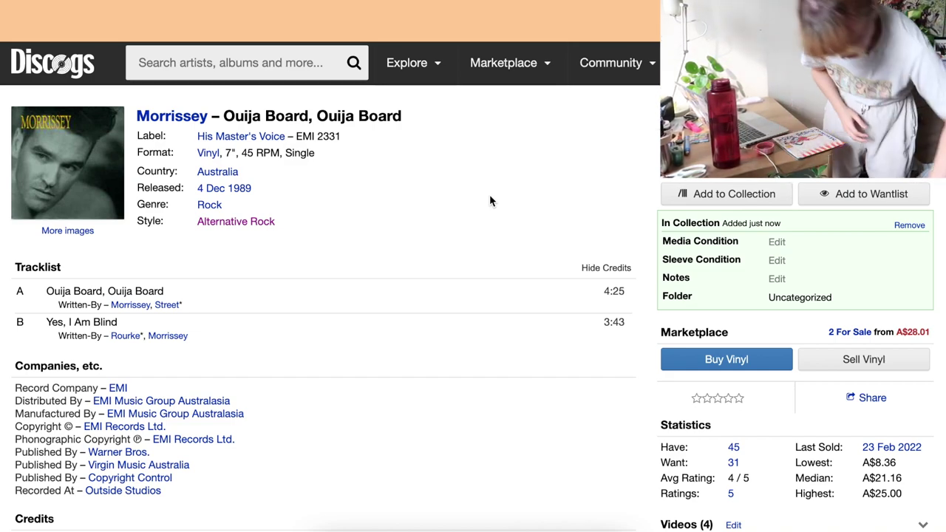
Step: Search for pow-0035, open Toni Basil's Australian Mickey 7-inch single and add it to the collection
click(228, 54)
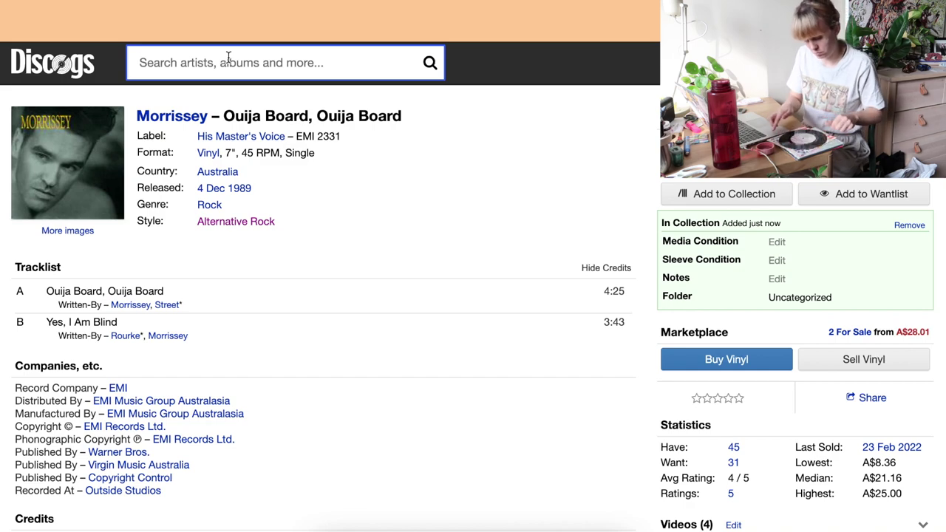
text(pow-)
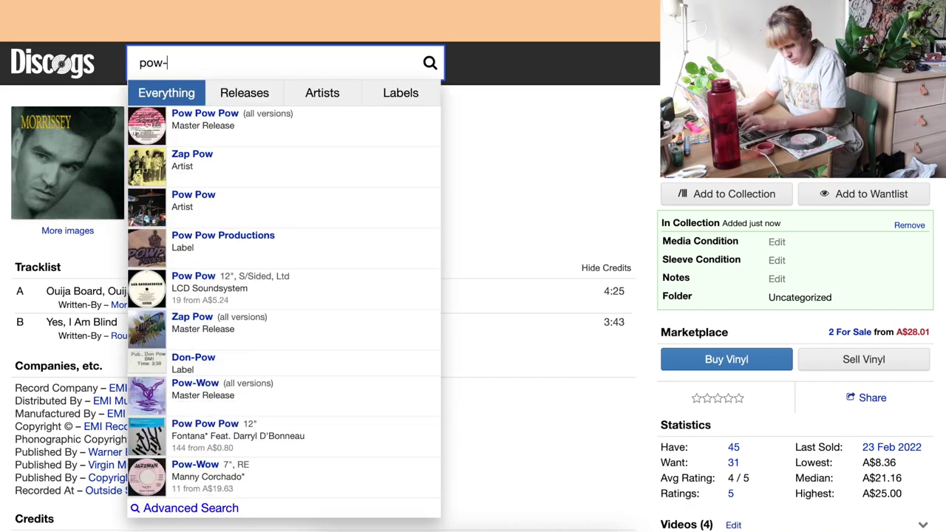
text(0035)
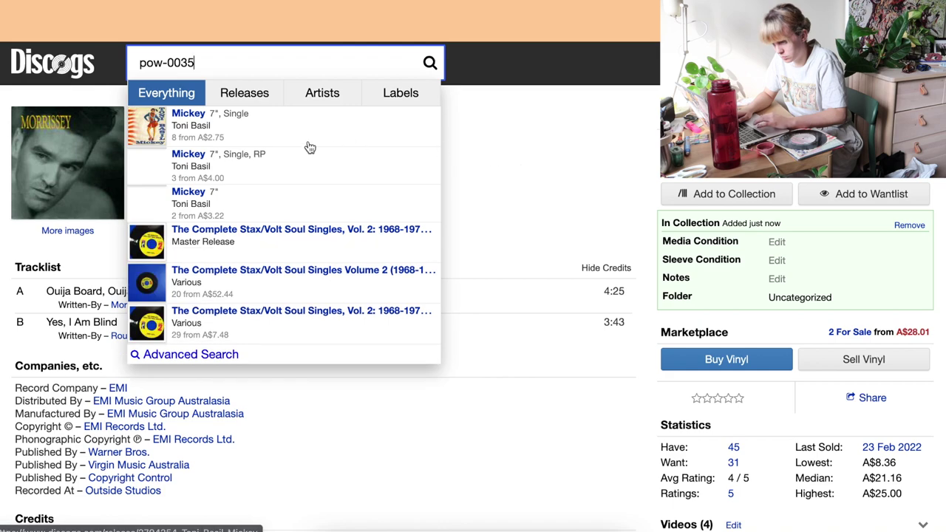
click(303, 142)
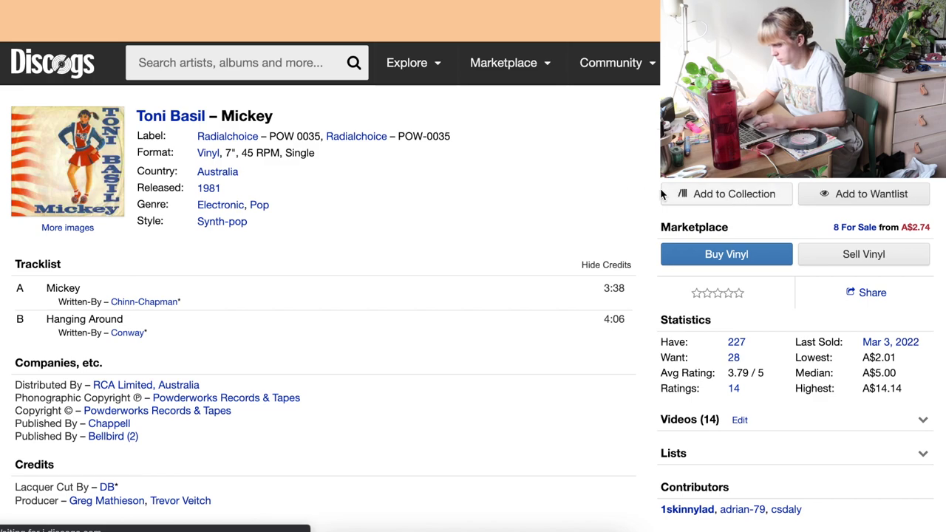
click(703, 195)
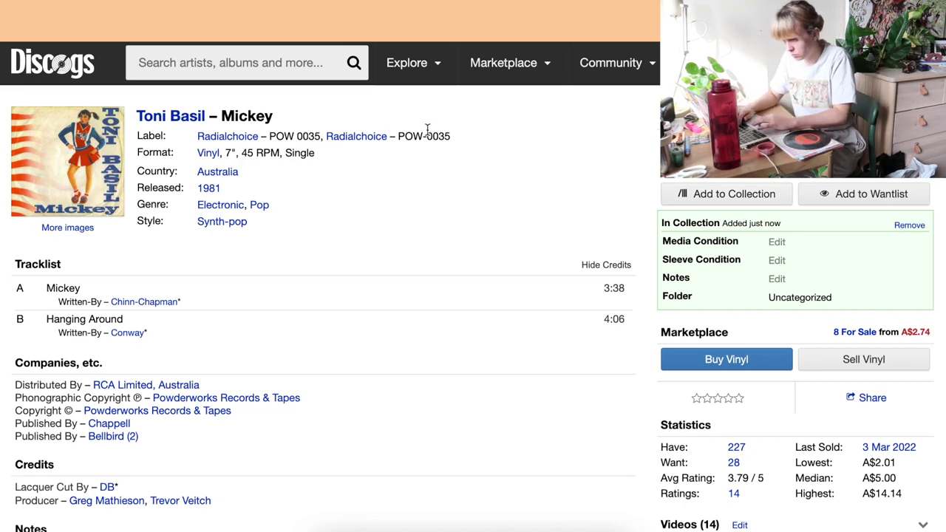
Step: Search for moo-03, open the 7-inch Slice: A Half A Cow Compilation and add it to the collection
click(281, 63)
text(moo)
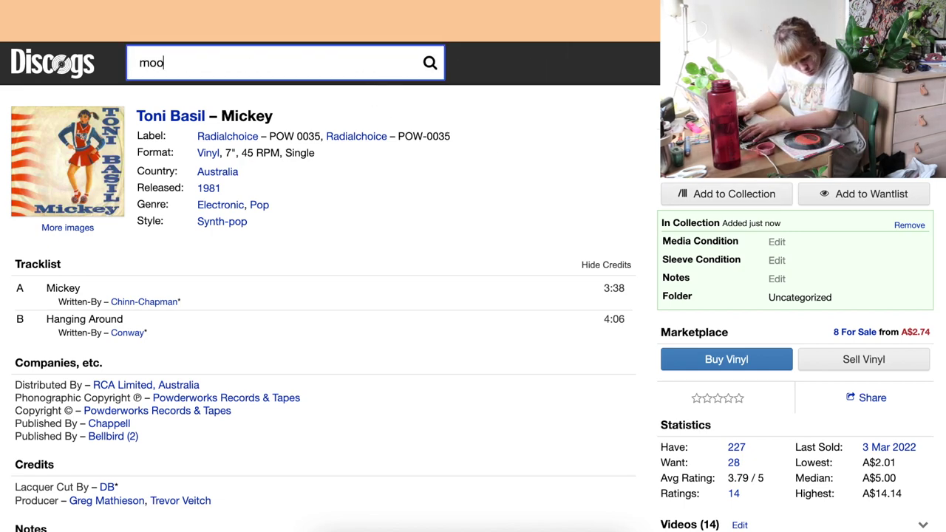
text(-03)
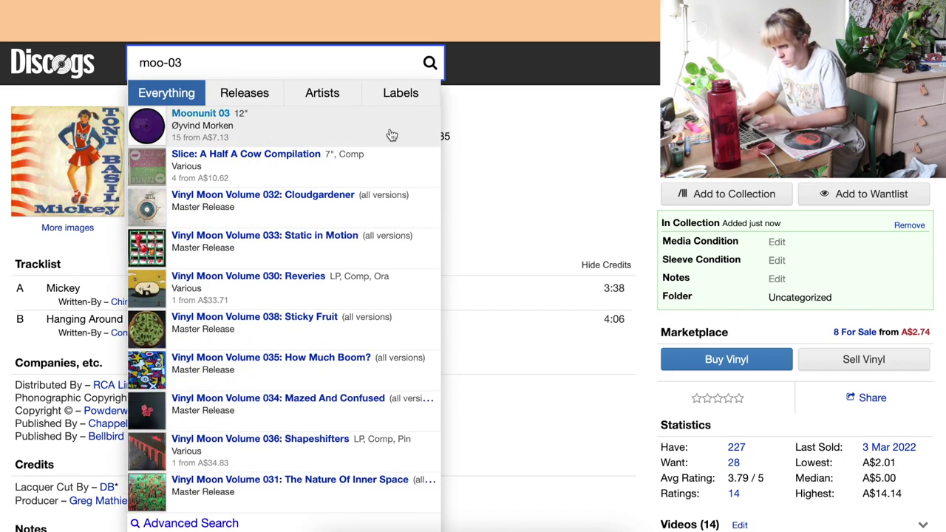
click(352, 167)
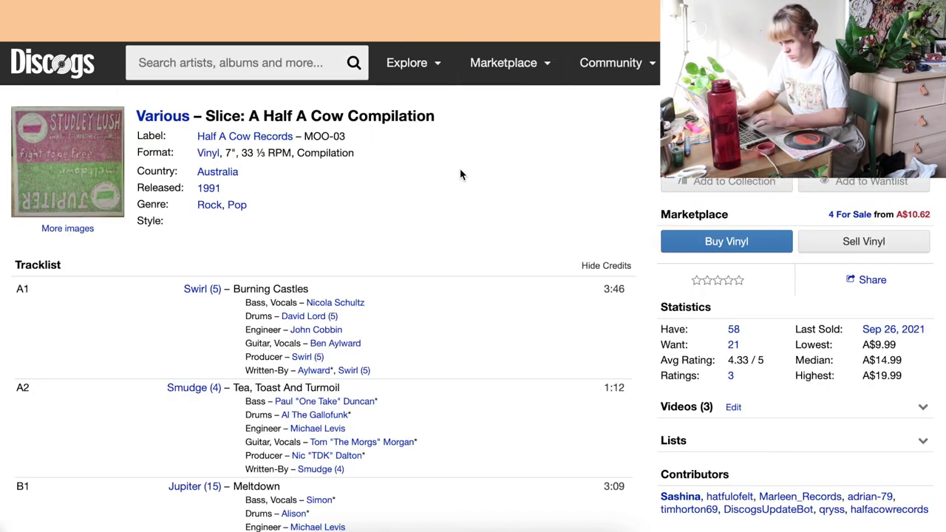
click(722, 183)
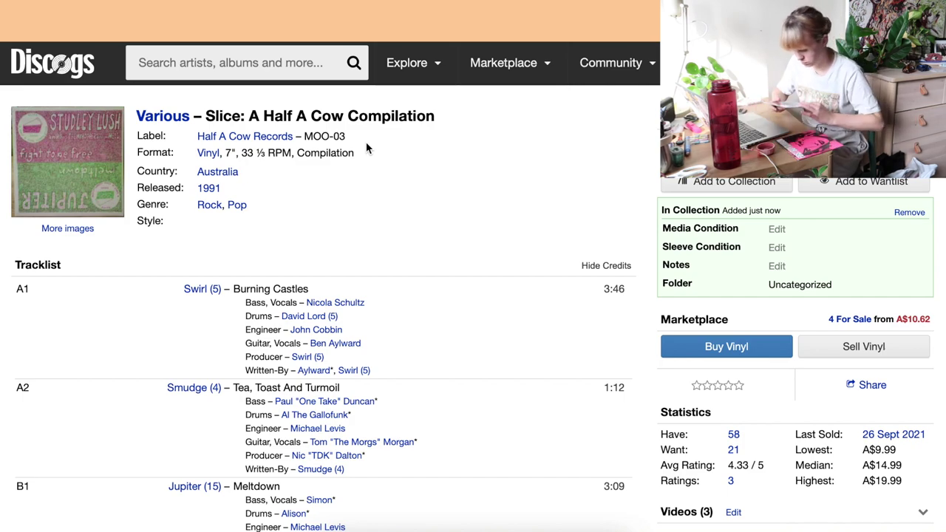
click(198, 54)
text(8880)
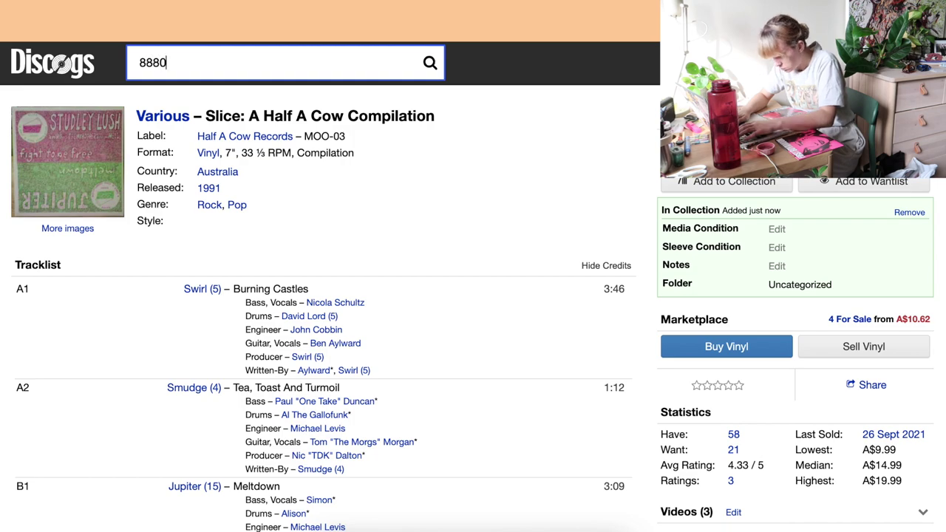
text(7216)
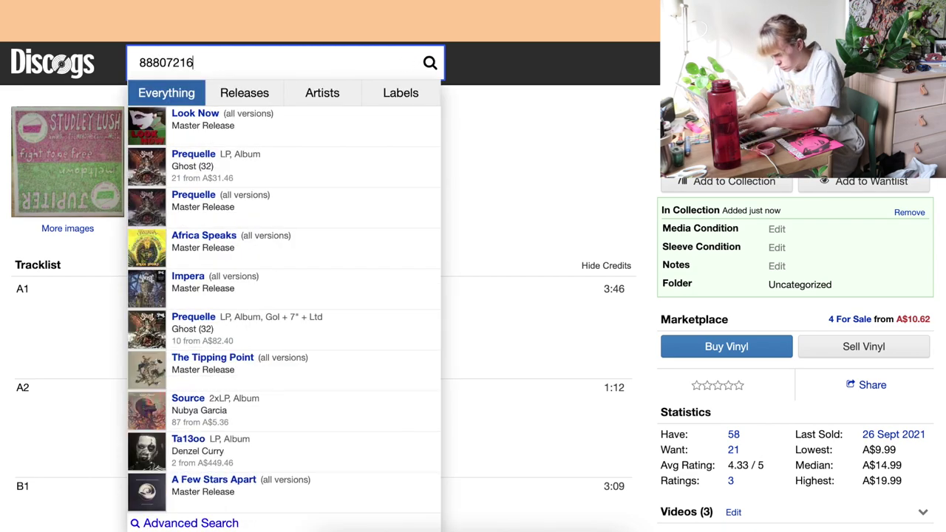
text(190)
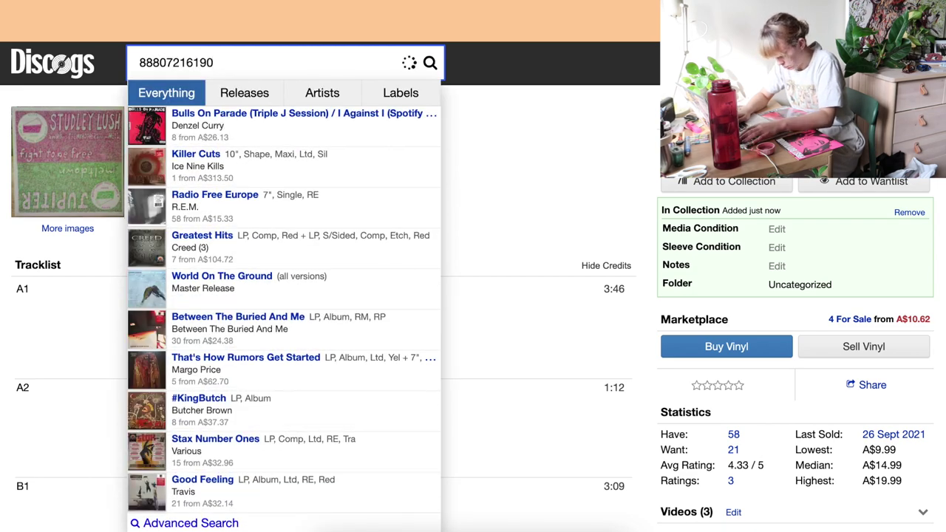
text(0)
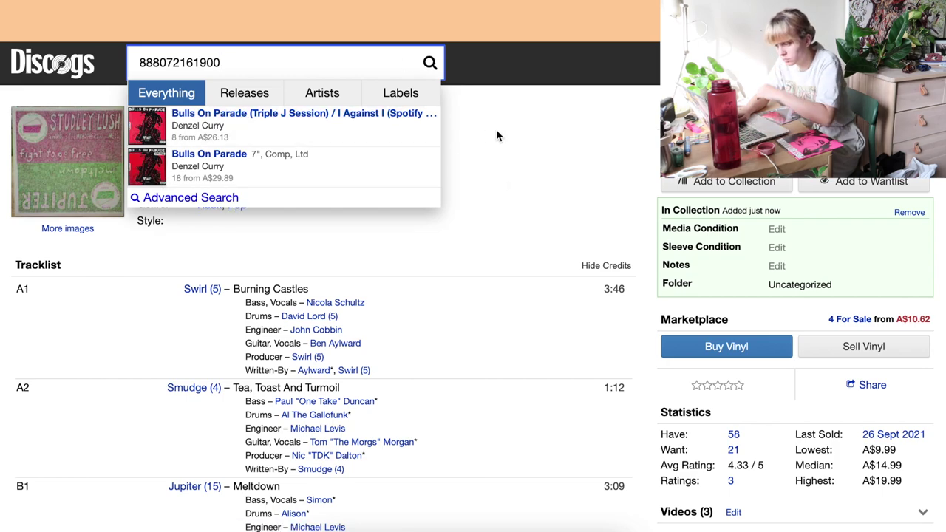
Step: Open both Denzel Curry Bulls On Parade releases in new tabs, compare their identifiers and add the Loma Vista LVR01041 7-inch to the collection
right_click(258, 126)
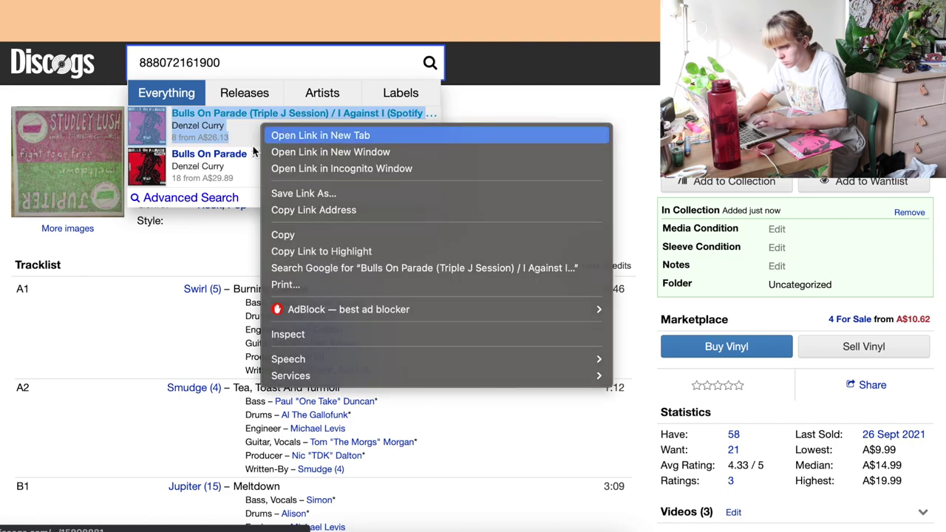
click(254, 151)
right_click(244, 161)
click(260, 169)
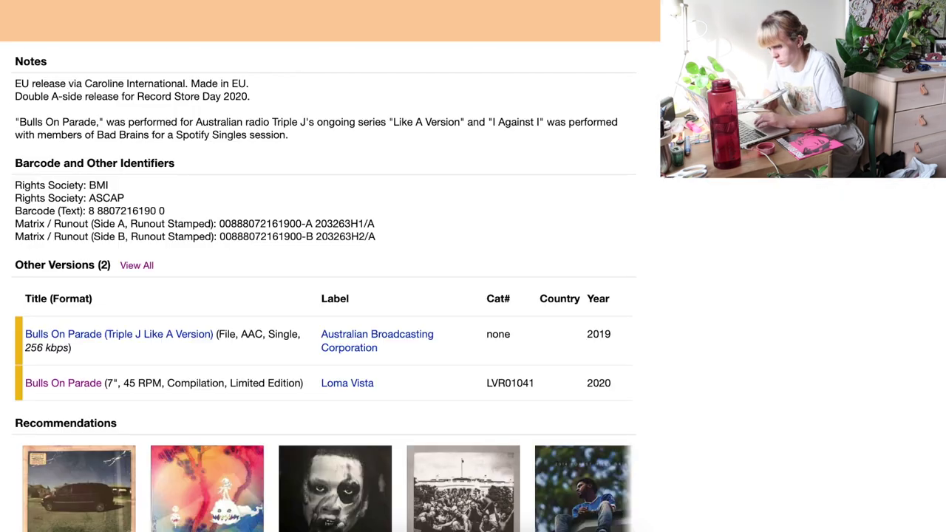
scroll(549, 161, up, 10)
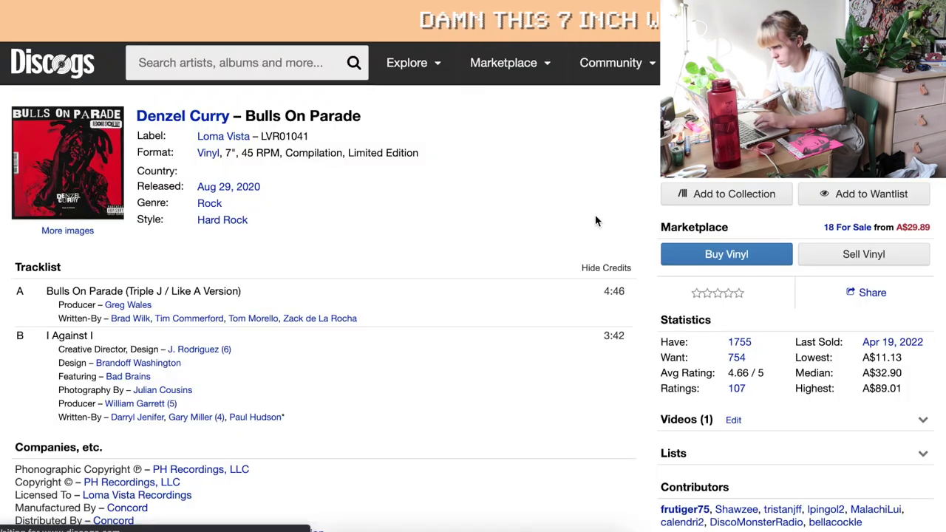
click(728, 196)
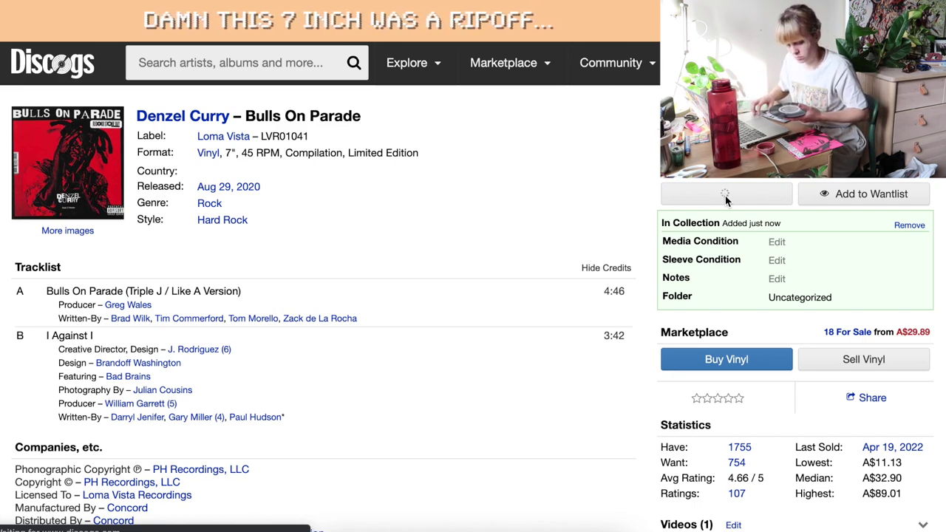
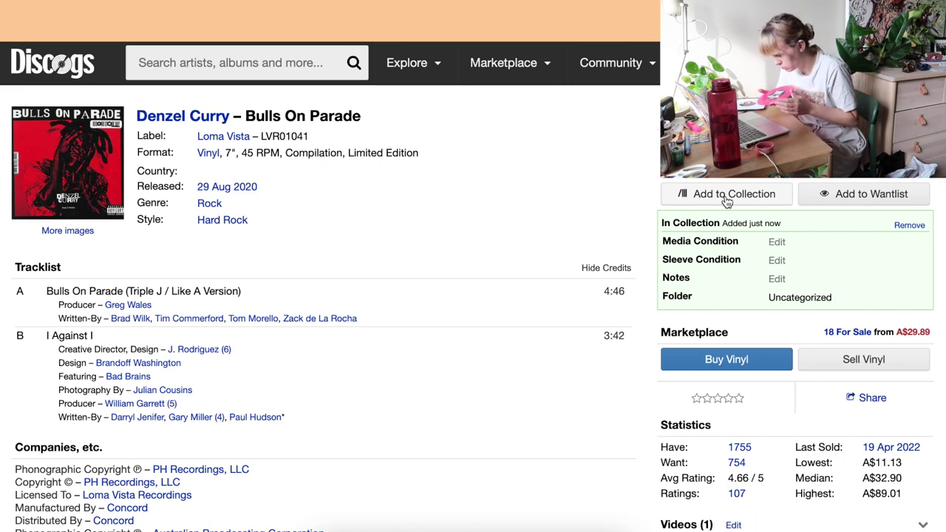
Step: Search for the pressing number 205352h, open First Boy On The Moon's Sofia 7-inch and add it to the collection
click(264, 63)
text(20)
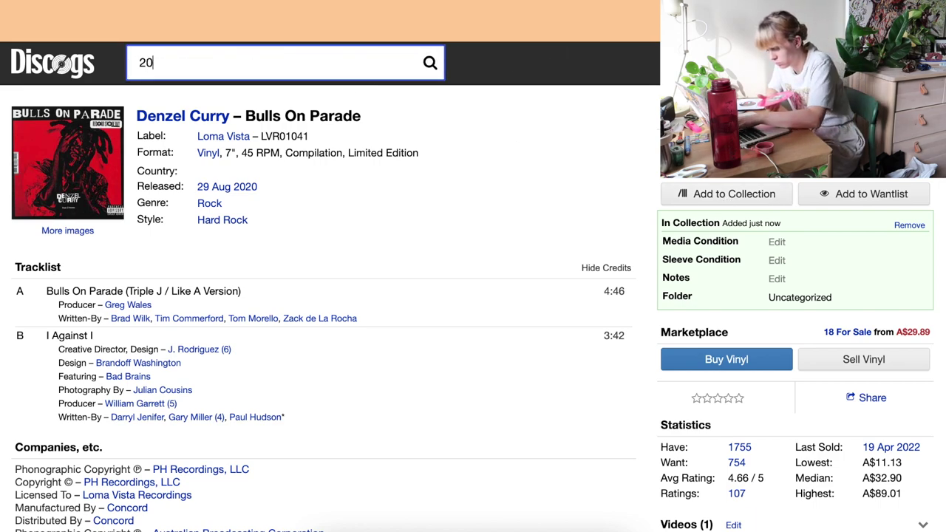
text(535)
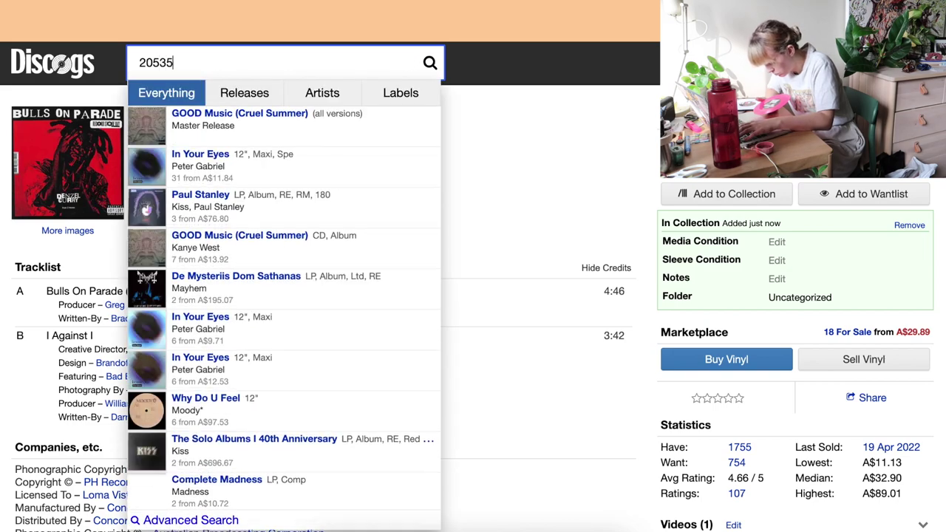
text(2h1)
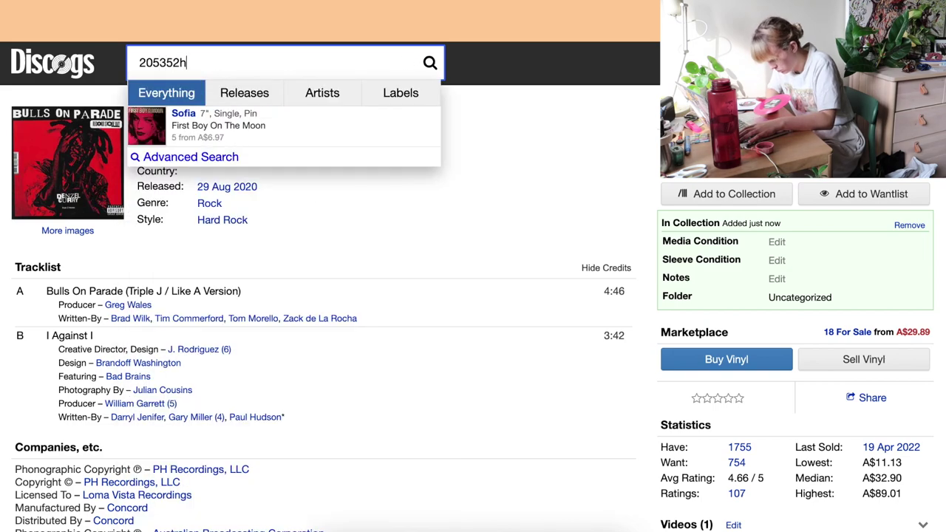
click(306, 127)
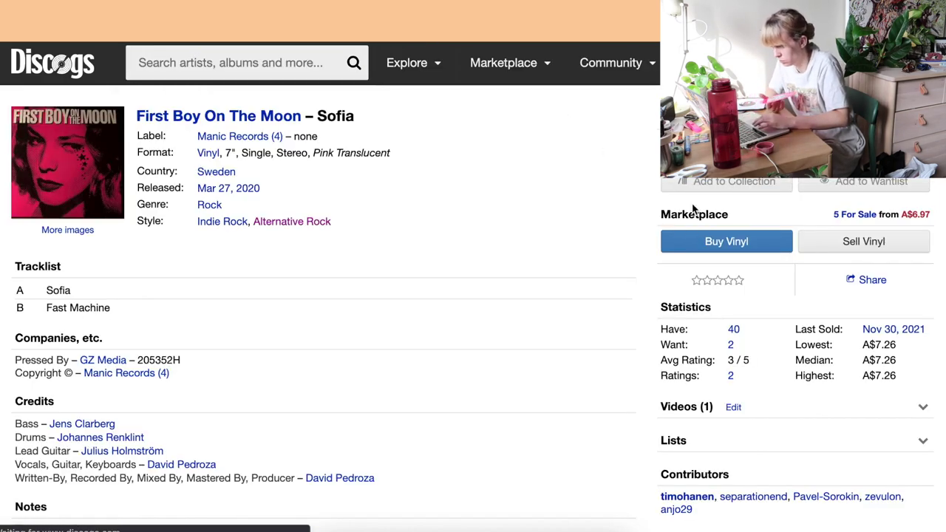
click(709, 185)
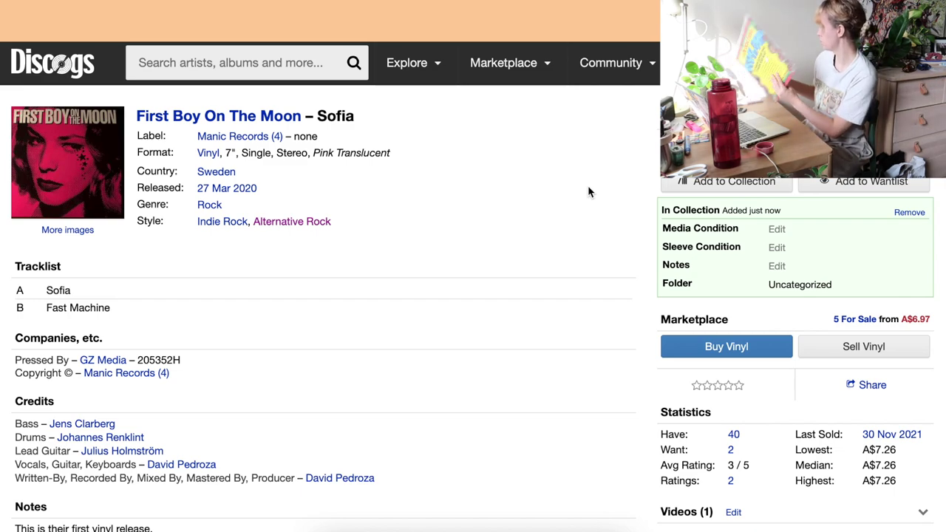
Step: Search for crin-tv-117, open the All The Best From Scotland LP and add it to the collection
click(217, 52)
text(crim)
key(BackSpace)
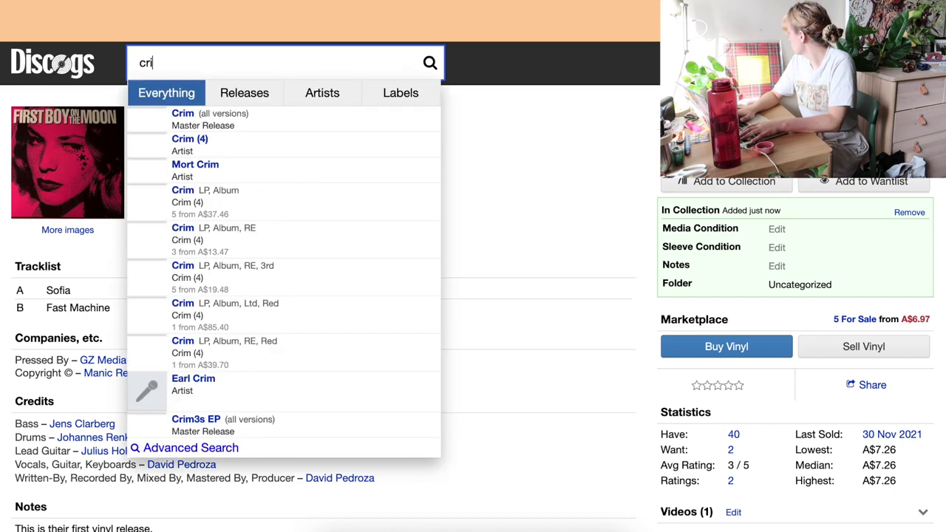
text(n-tv-117)
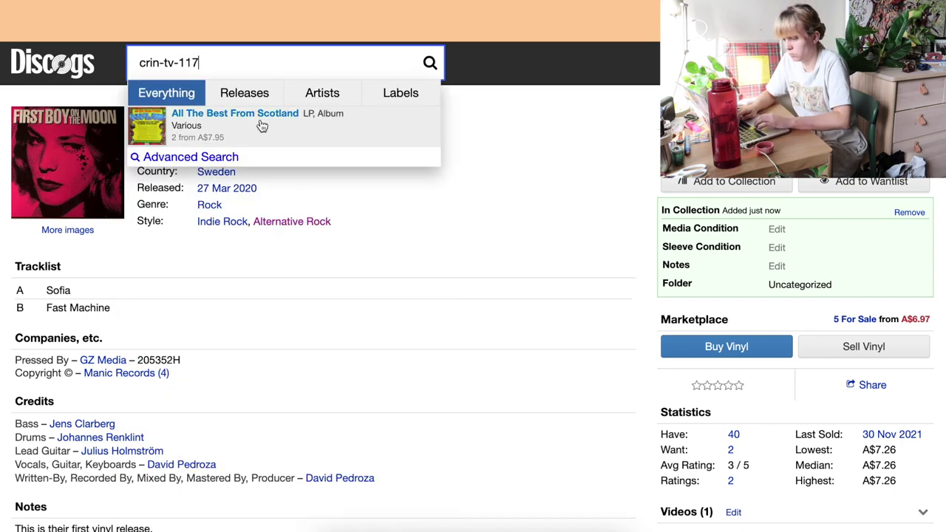
click(277, 133)
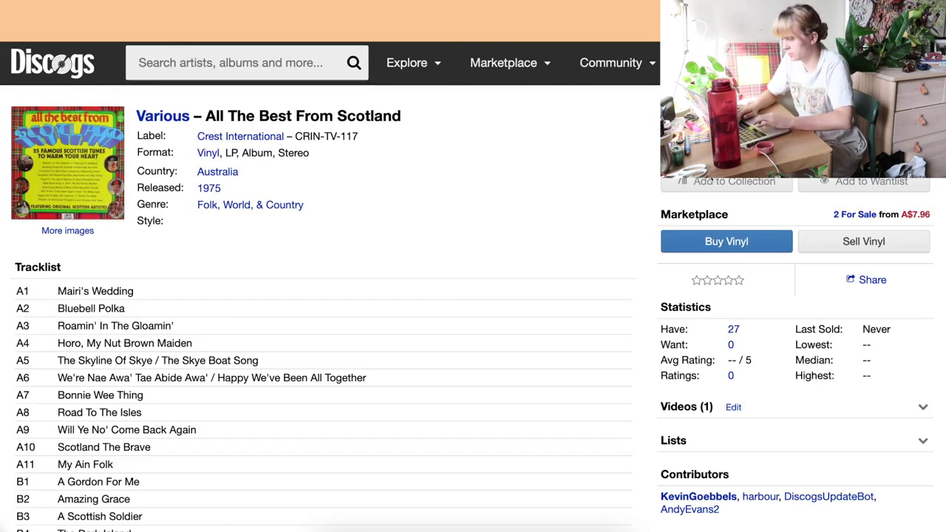
click(710, 189)
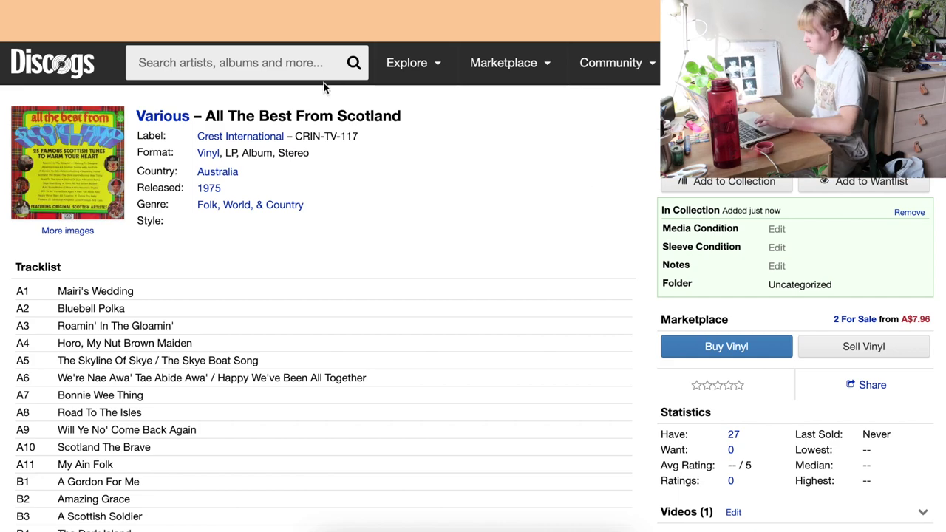
Step: Search for lib5114 and open the Violent Femmes self-titled master release
click(278, 59)
text(lib)
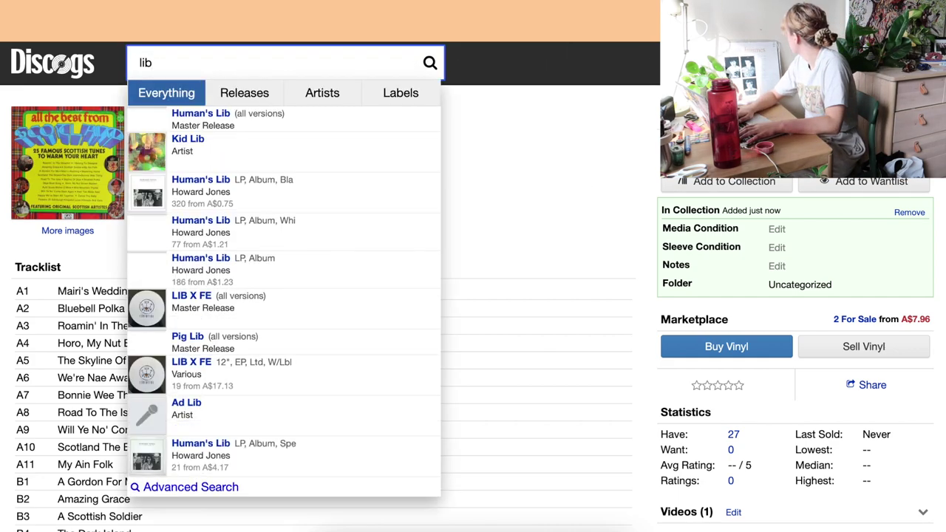
text(5114)
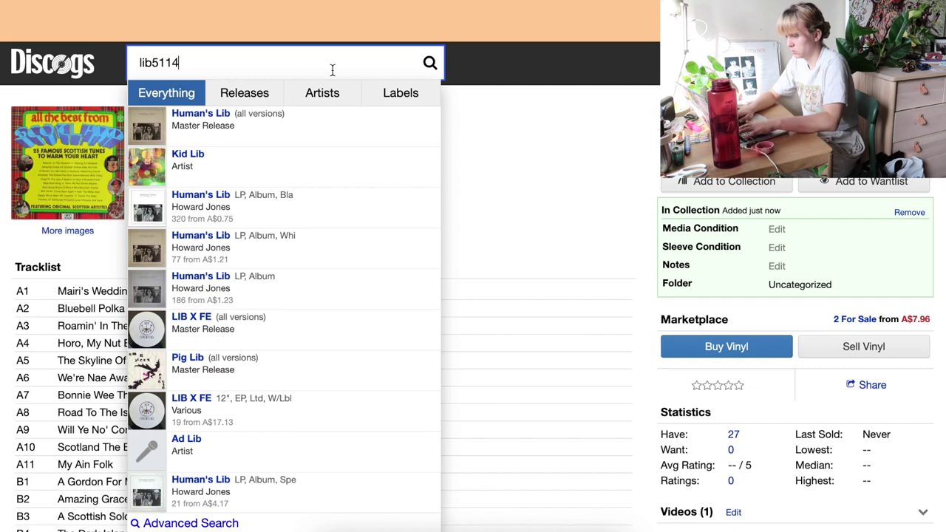
click(283, 116)
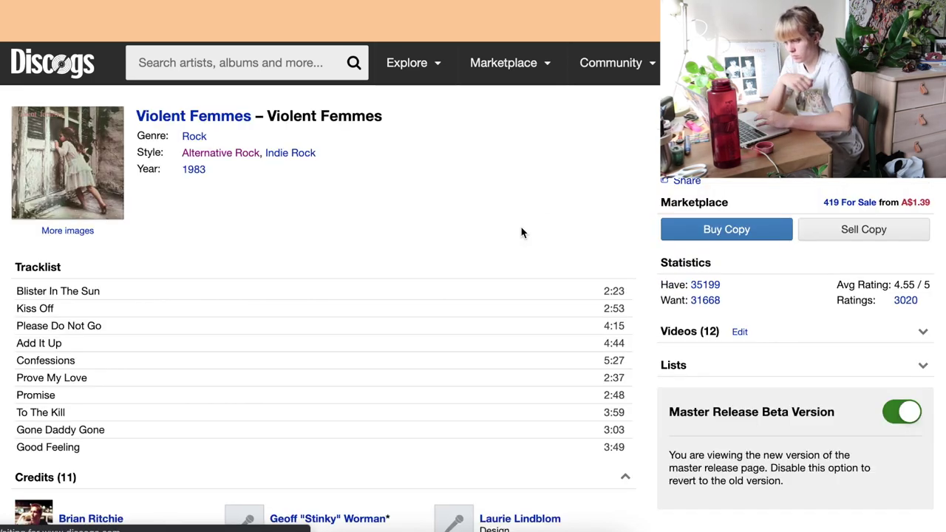
Step: Filter the Violent Femmes master release's versions to the LP format
scroll(521, 233, down, 2)
scroll(522, 233, down, 5)
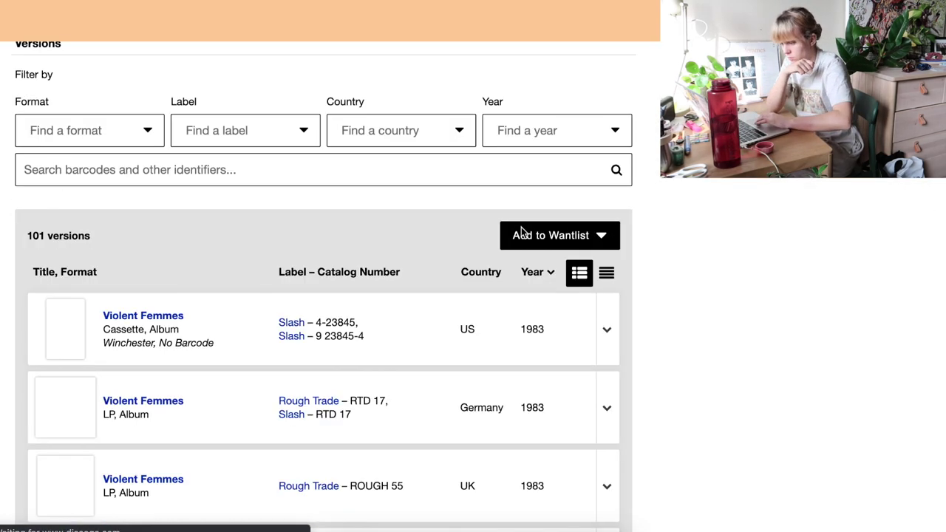
click(136, 134)
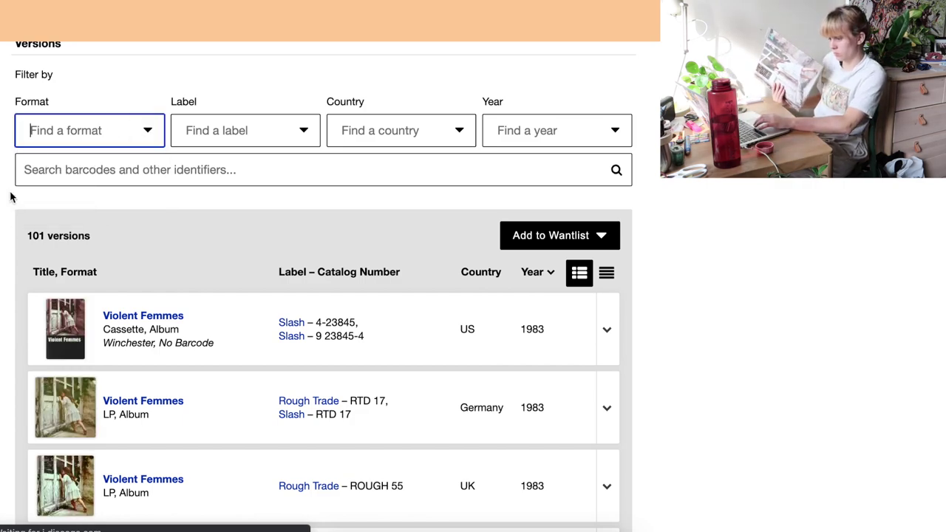
click(48, 131)
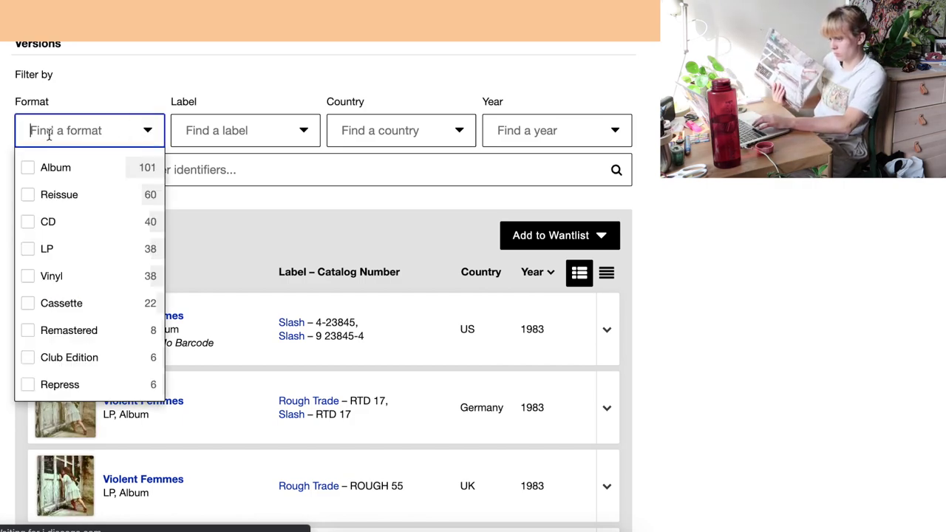
click(49, 252)
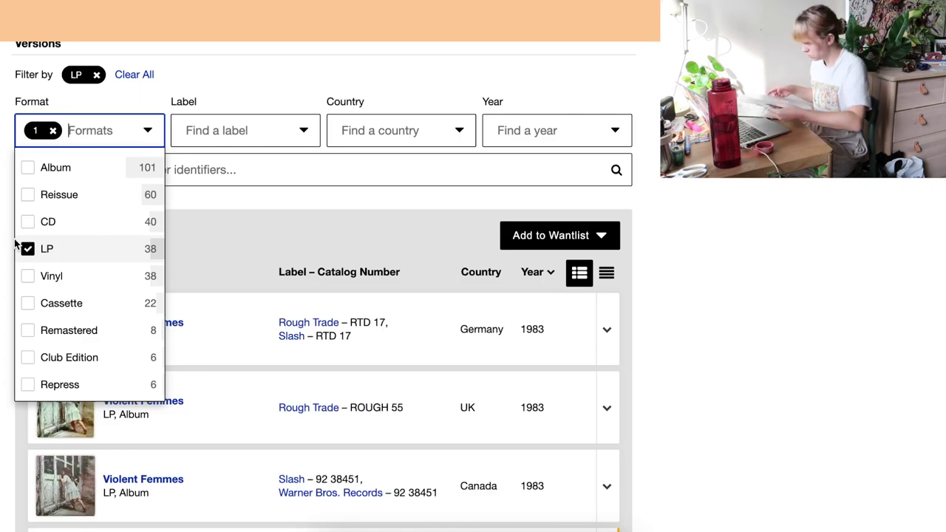
Step: Search the versions for the identifier mx219365, open the 1987 Australian LIB5114 reissue and add it to the collection
click(221, 170)
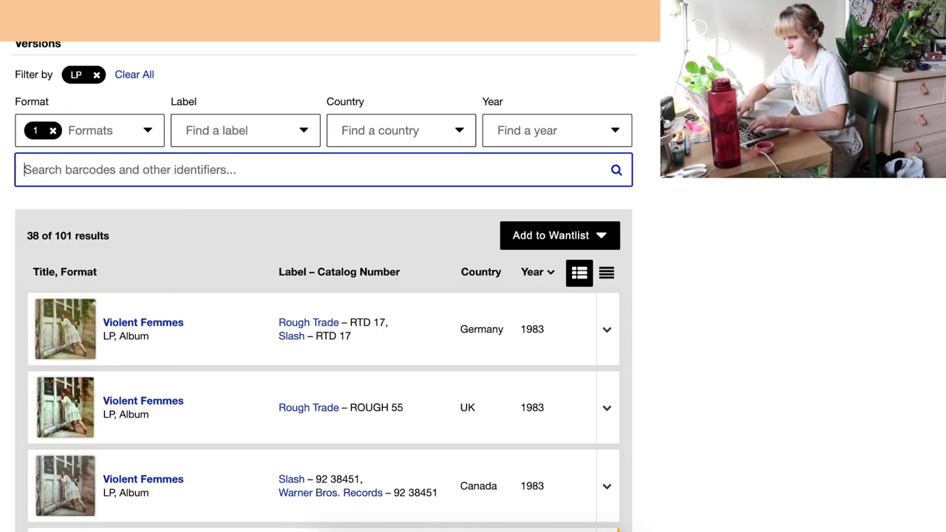
text(mx2193)
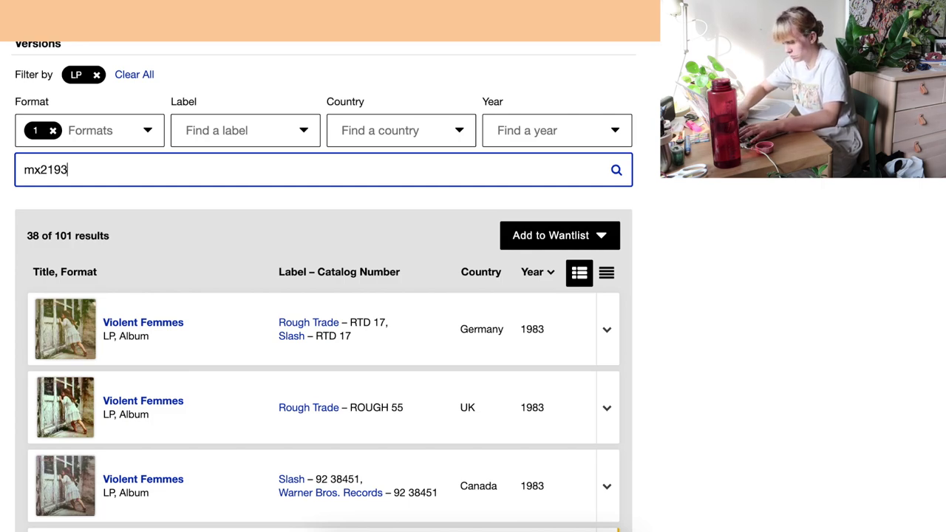
text(65)
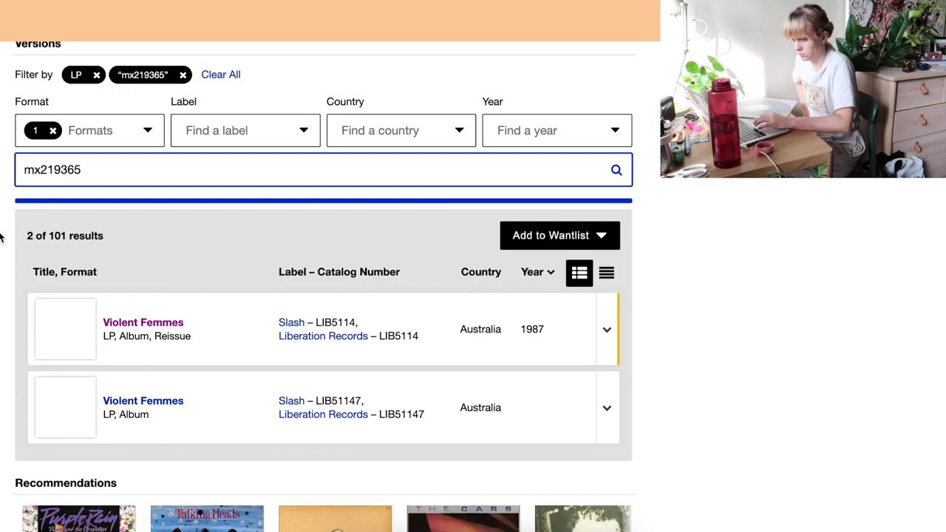
scroll(124, 252, down, 1)
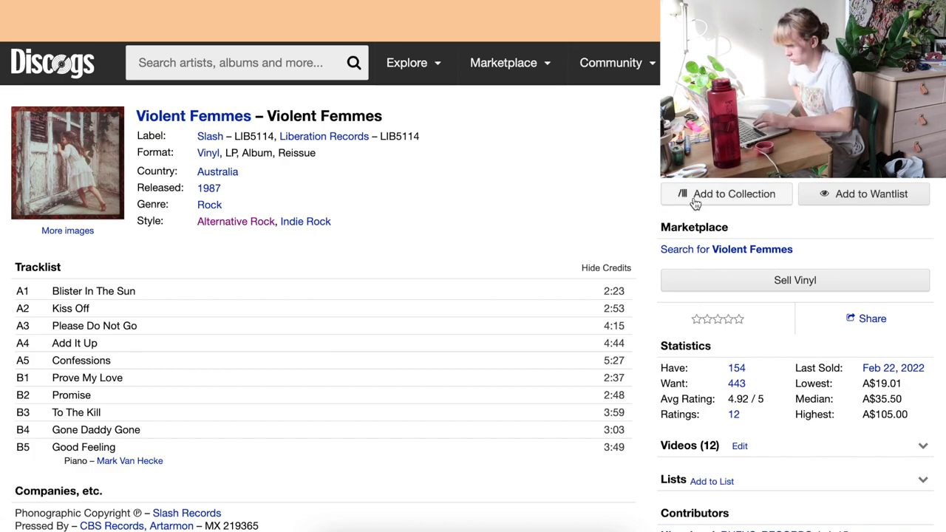
click(695, 200)
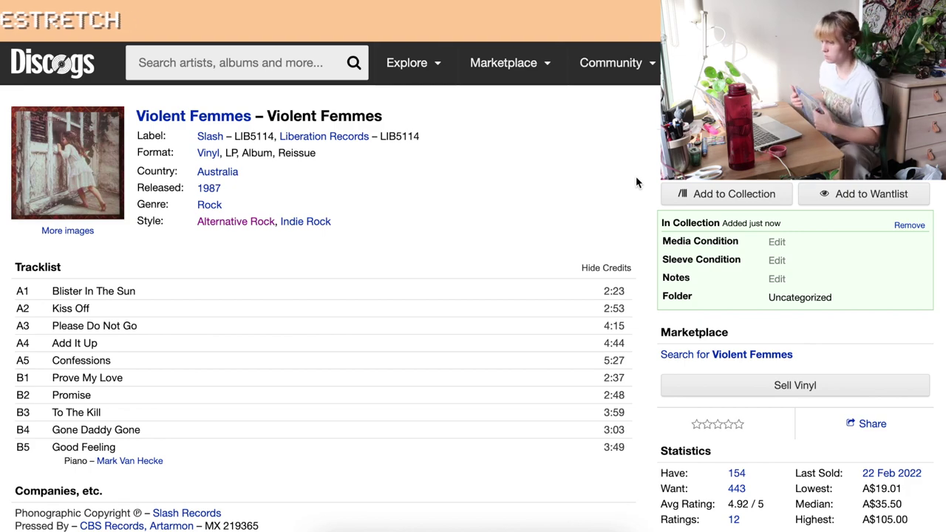
Step: Search the database for 25 002 downunda and open Uriah Heep's Downunda master release
click(237, 63)
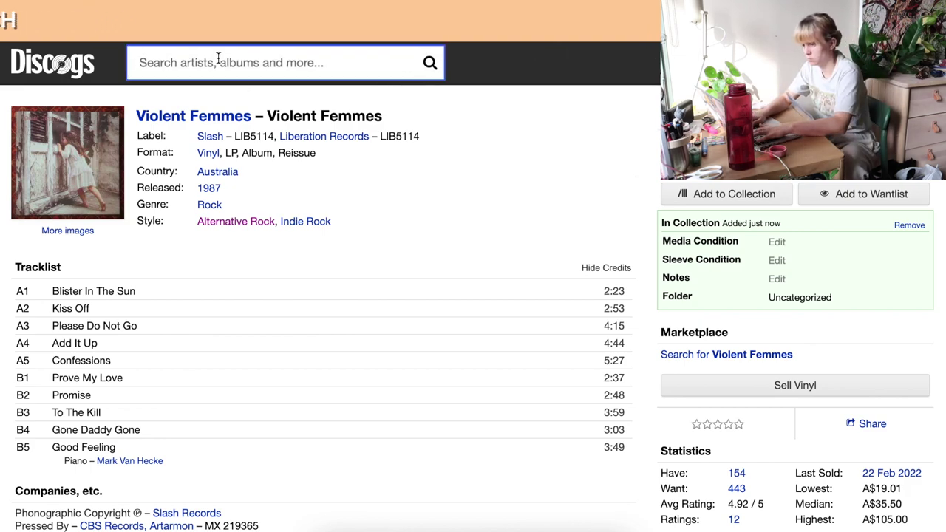
text(25 002)
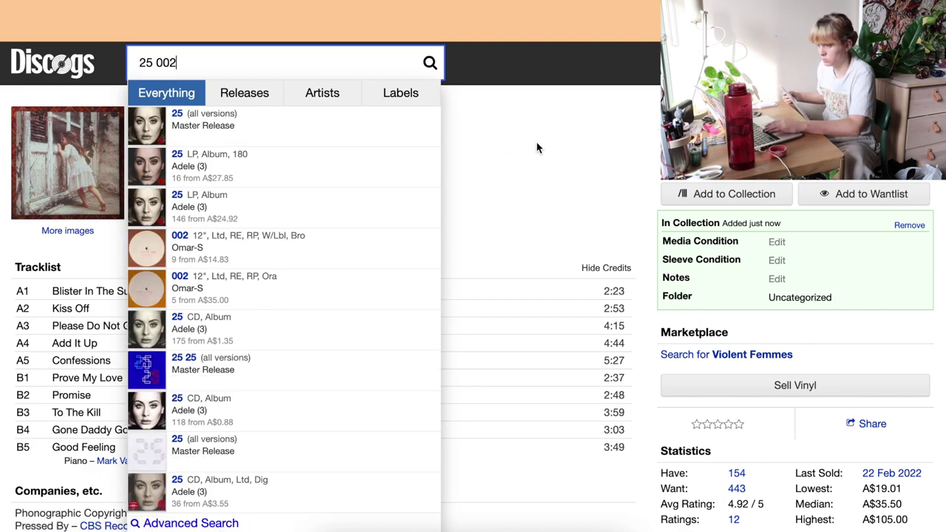
text( downunda)
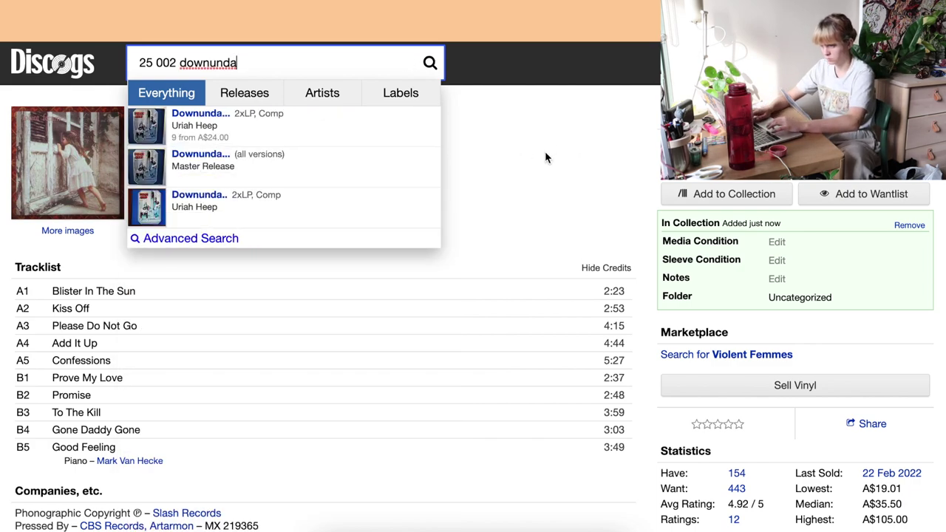
click(340, 131)
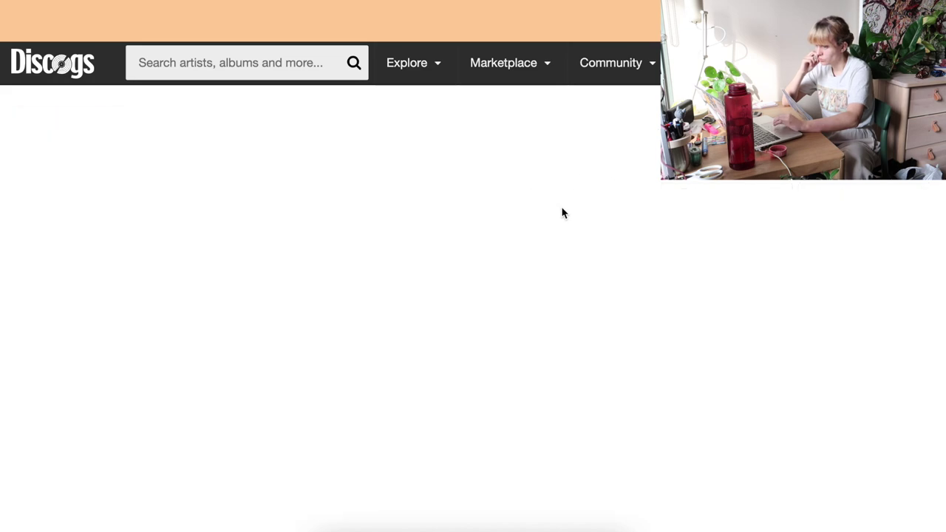
Step: Open the 1974 Australian Bronze 25 002 version of Downunda and add the double LP to the collection
scroll(562, 213, down, 6)
scroll(562, 213, down, 5)
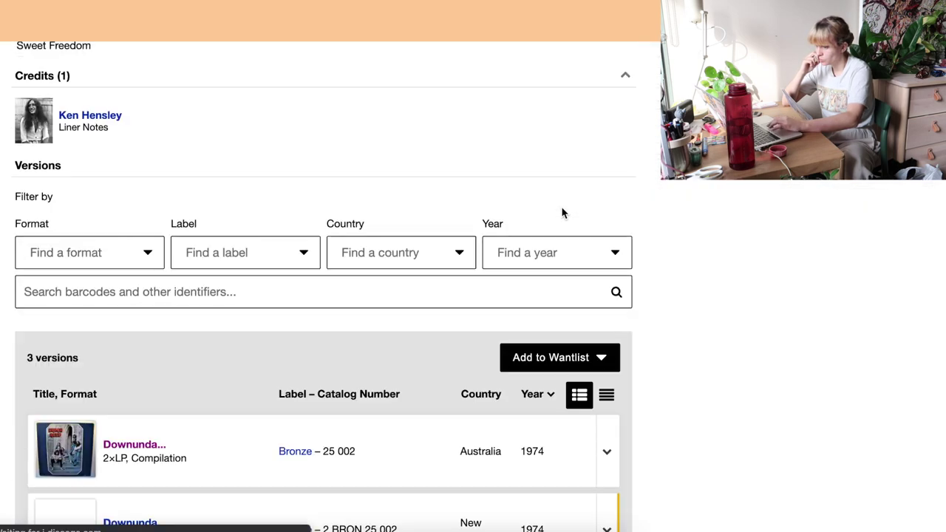
click(117, 163)
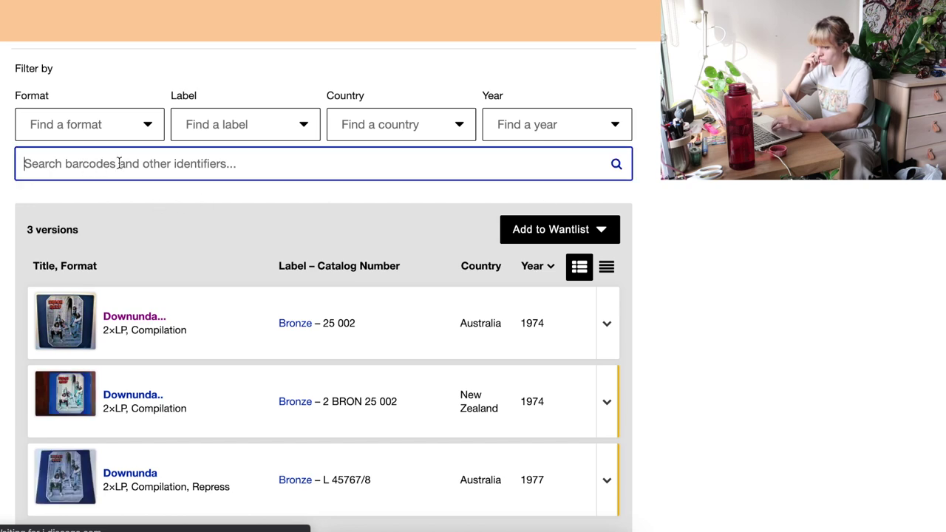
scroll(119, 168, down, 1)
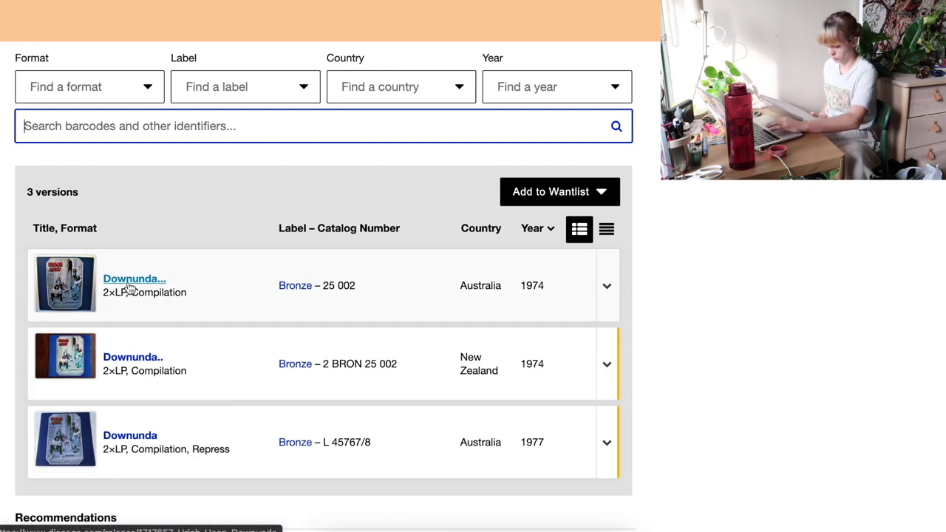
click(431, 291)
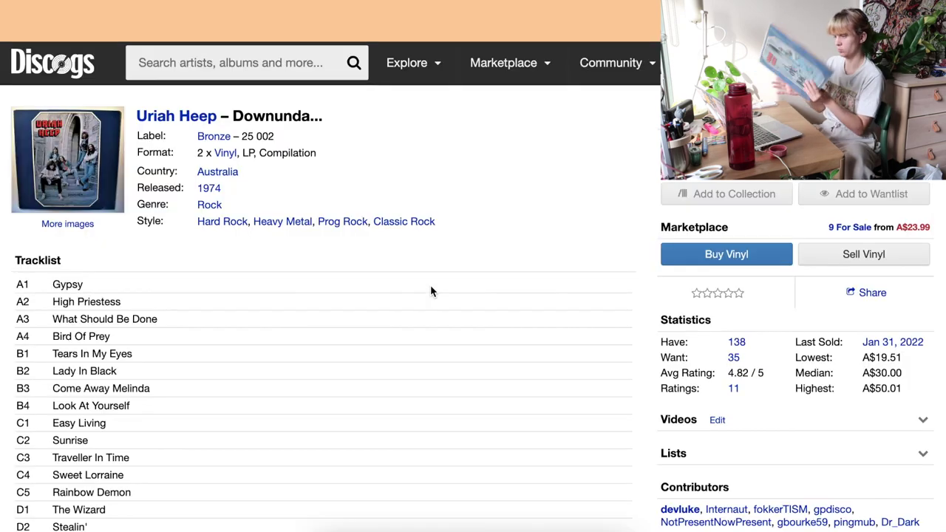
click(703, 194)
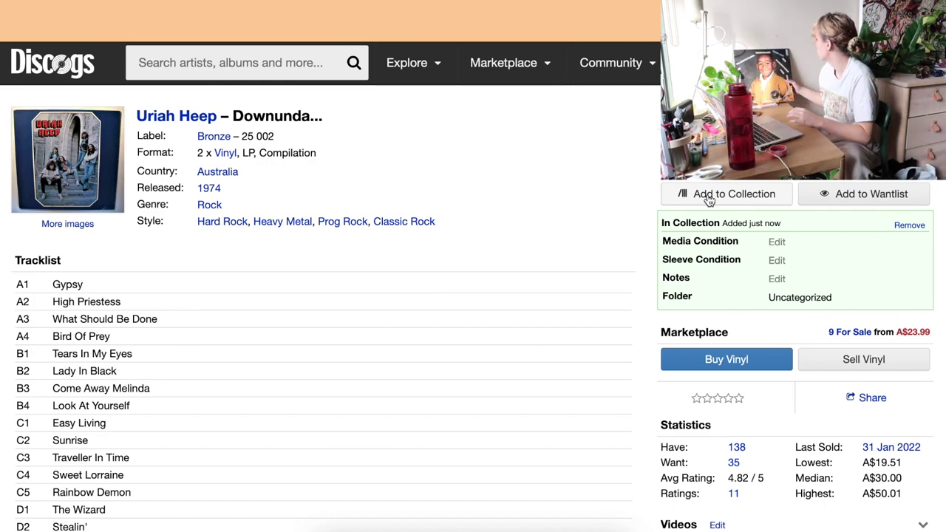
click(253, 55)
text(63)
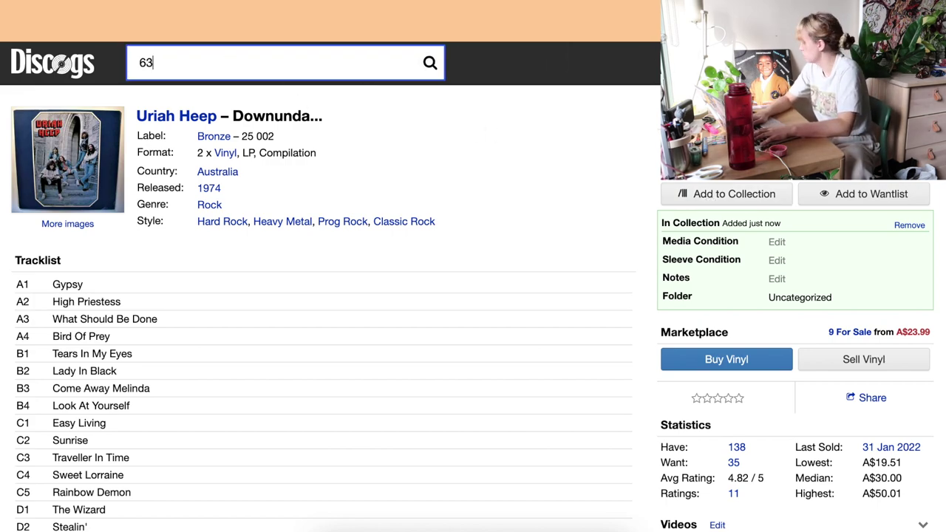
text(490)
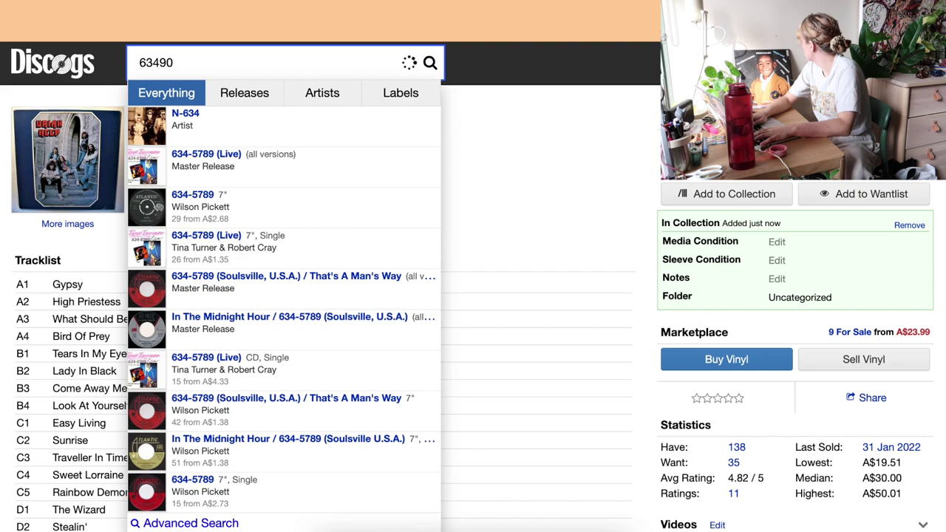
text(4052)
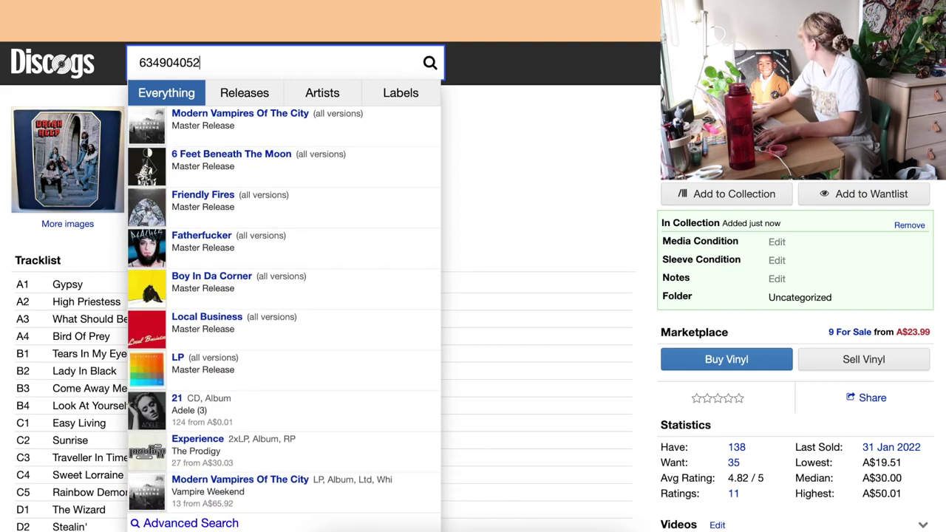
text(911)
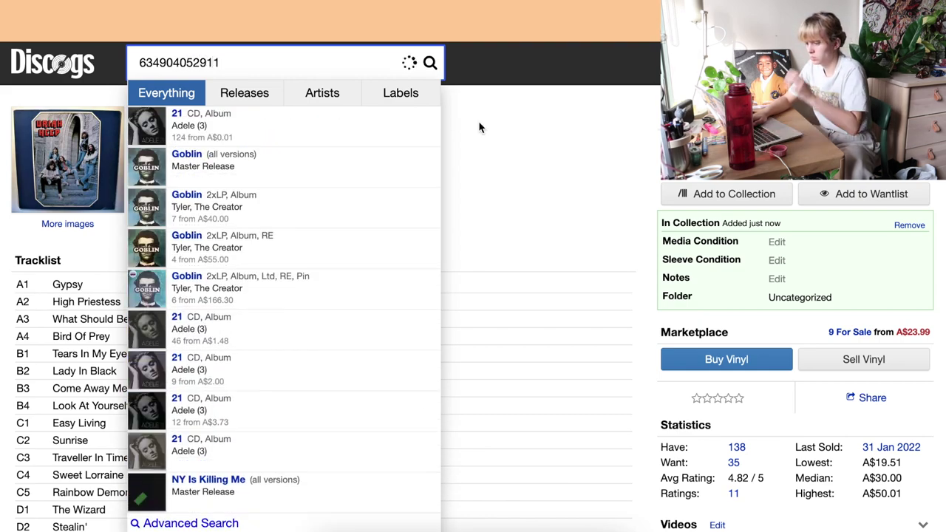
click(335, 146)
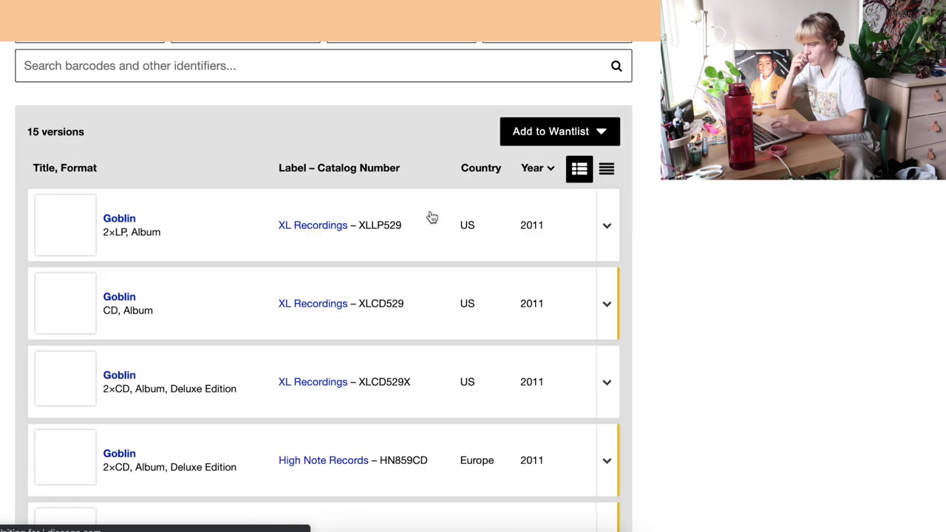
Step: Filter the Goblin versions to vinyl, open the 2011 US XLLP529 double LP and add it to the collection
scroll(470, 258, down, 12)
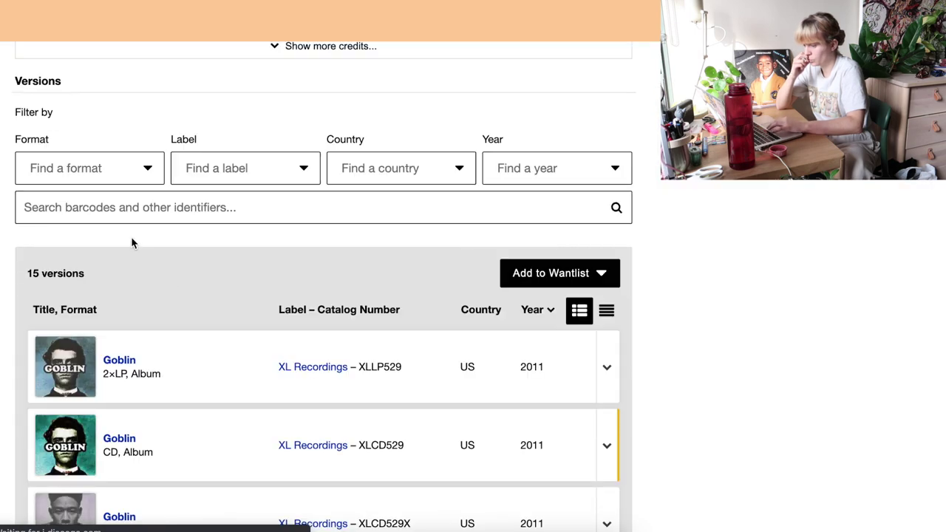
click(89, 111)
click(27, 257)
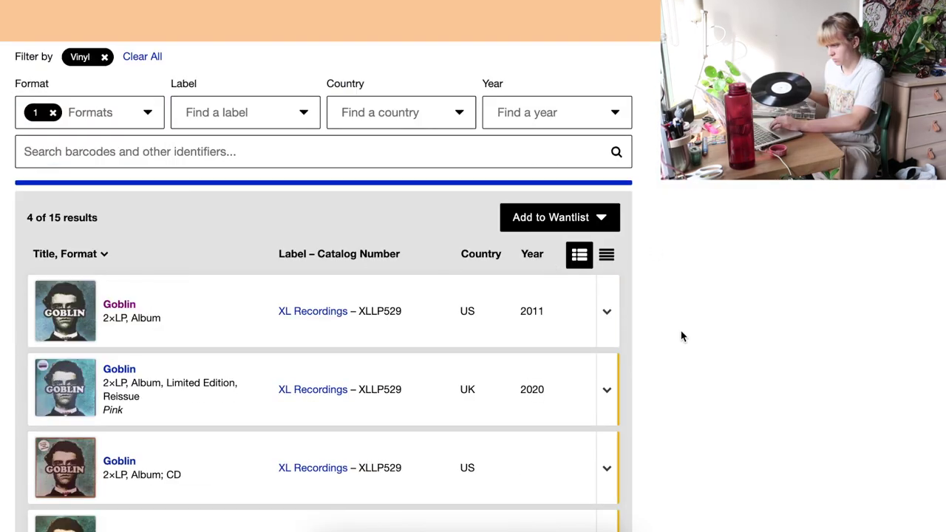
scroll(681, 331, down, 2)
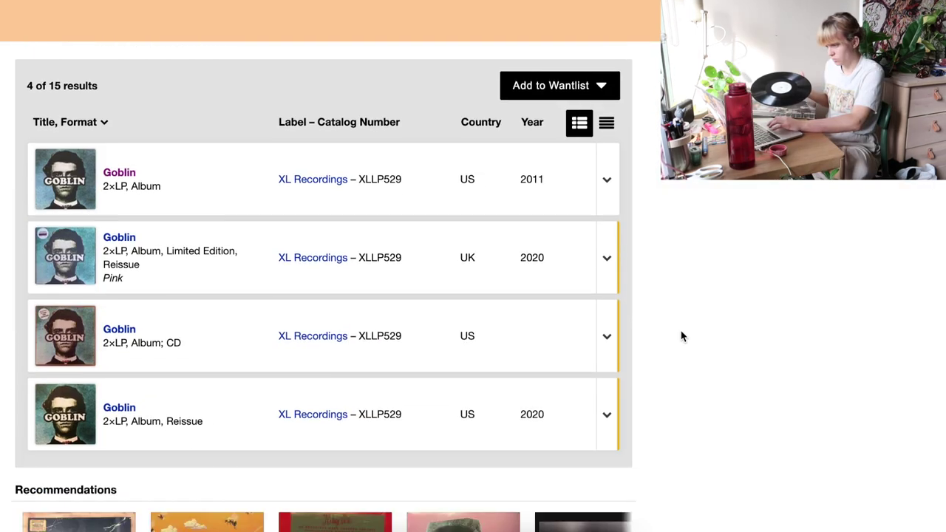
click(119, 172)
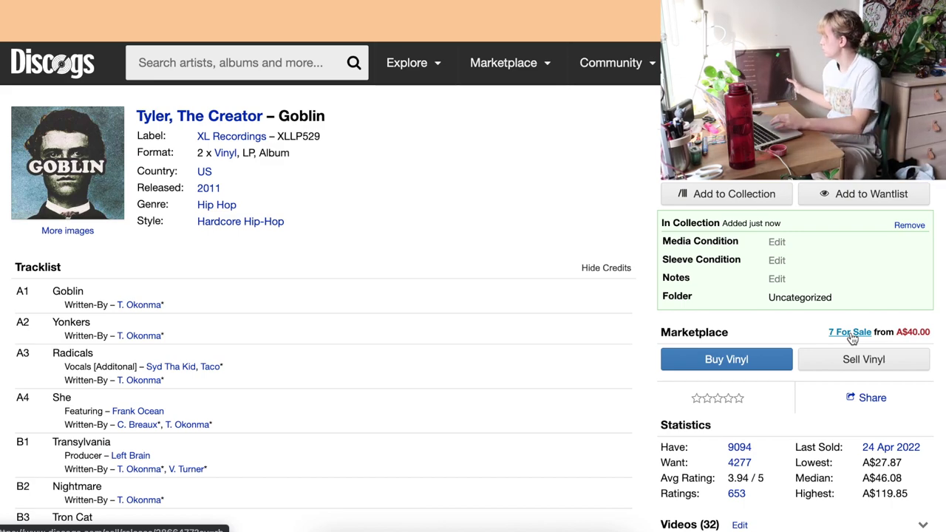
Step: Search for the catalog number 60774-1 and open the Tracy Chapman master release
click(264, 59)
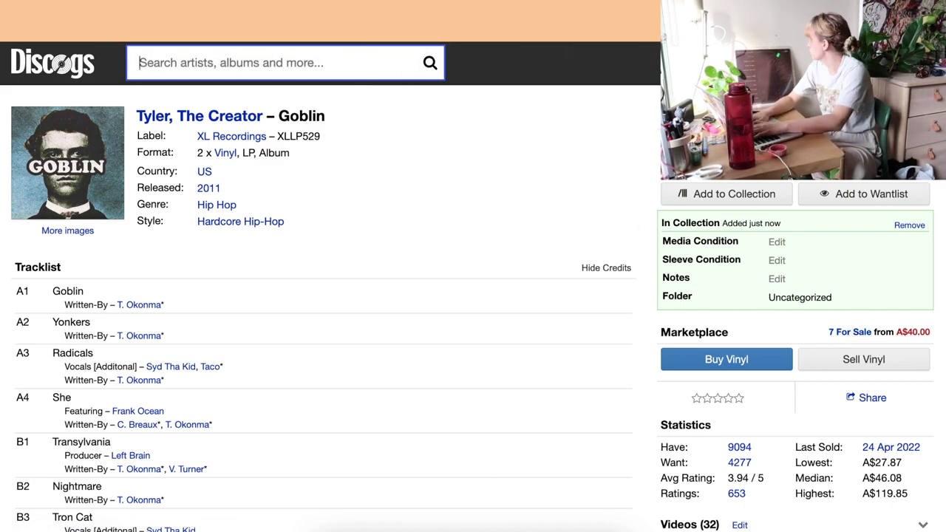
text(60774-1)
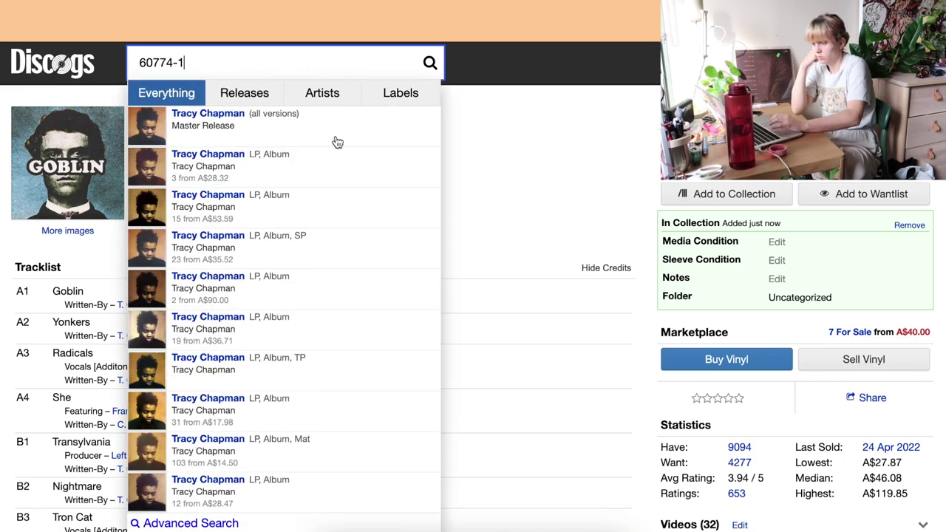
click(301, 117)
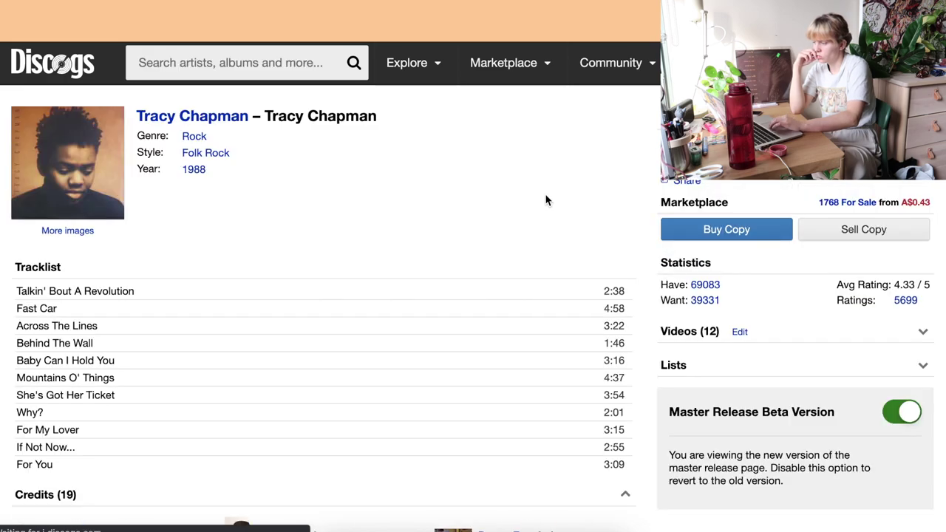
Step: Search the Tracy Chapman versions for the identifier mx300852 and open the 1988 Australia & New Zealand Elektra 60774-1 LP
scroll(554, 238, down, 10)
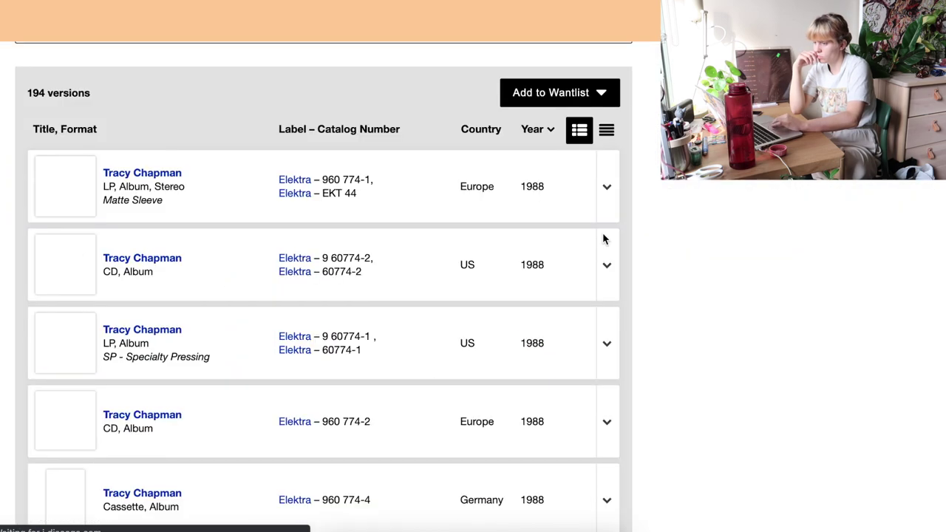
scroll(603, 239, up, 3)
click(173, 177)
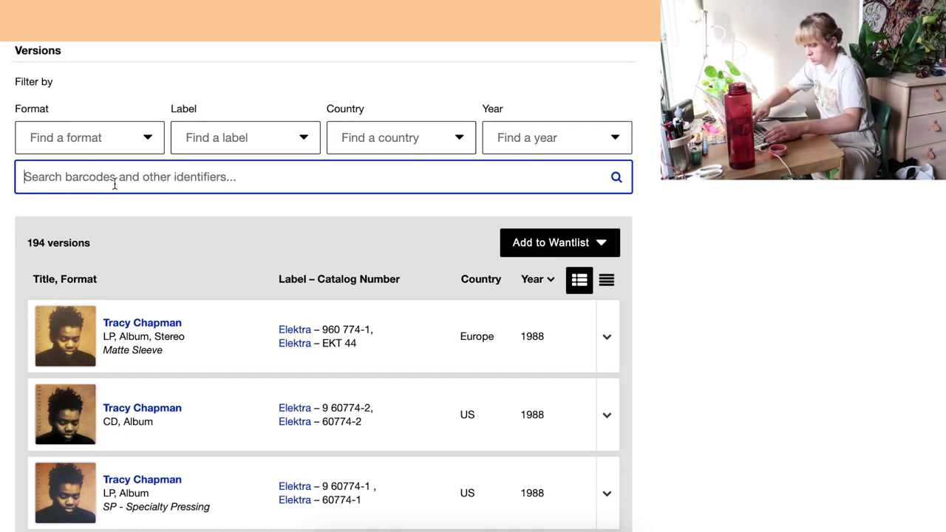
text(mx300852)
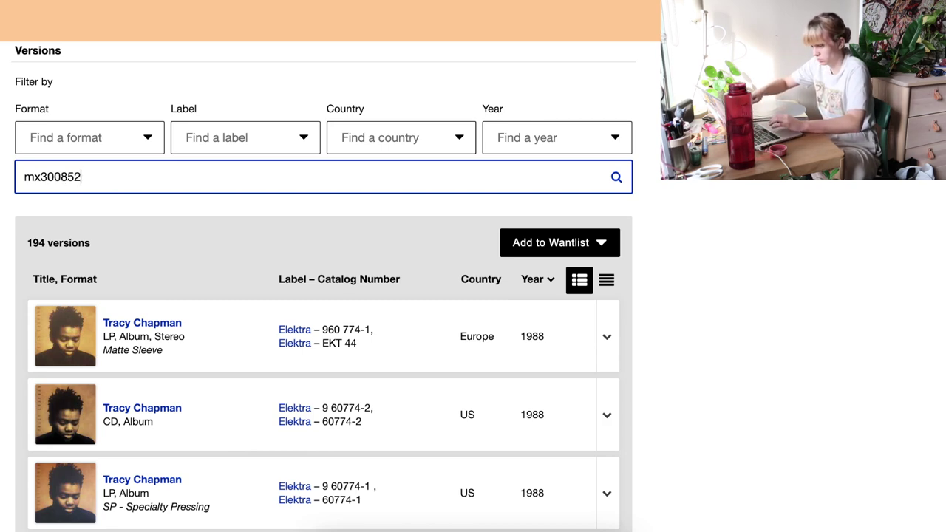
key(Return)
scroll(401, 277, down, 2)
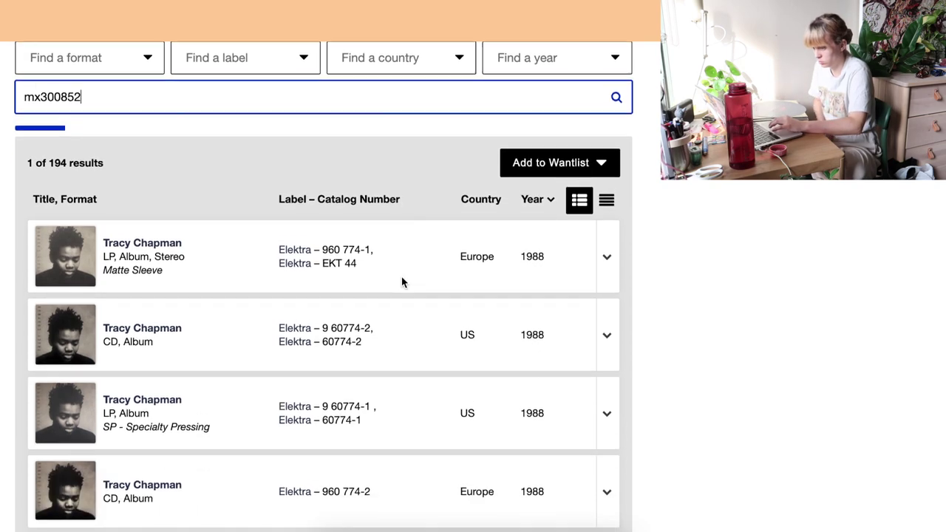
click(131, 243)
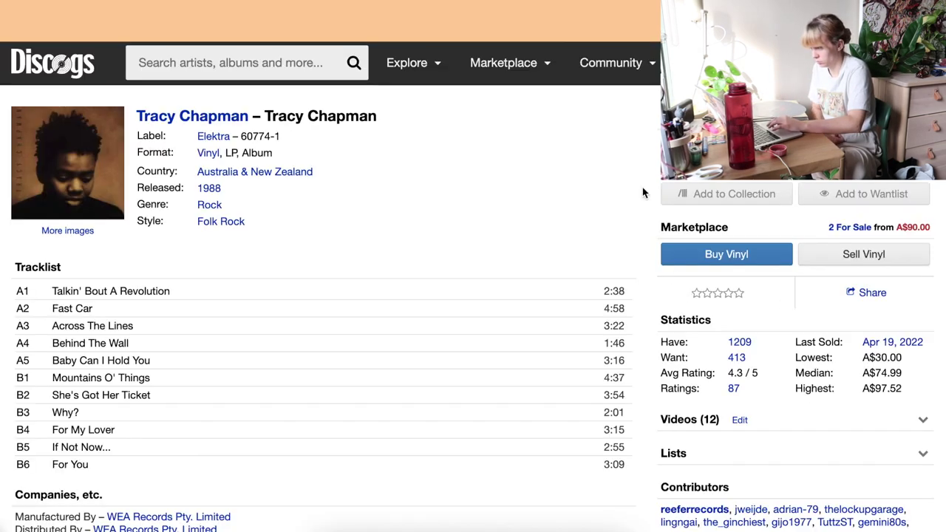
Step: Add the 1988 Tracy Chapman LP to the collection, and search for the catalog number 60888.1 to open the Crossroads master release
click(732, 197)
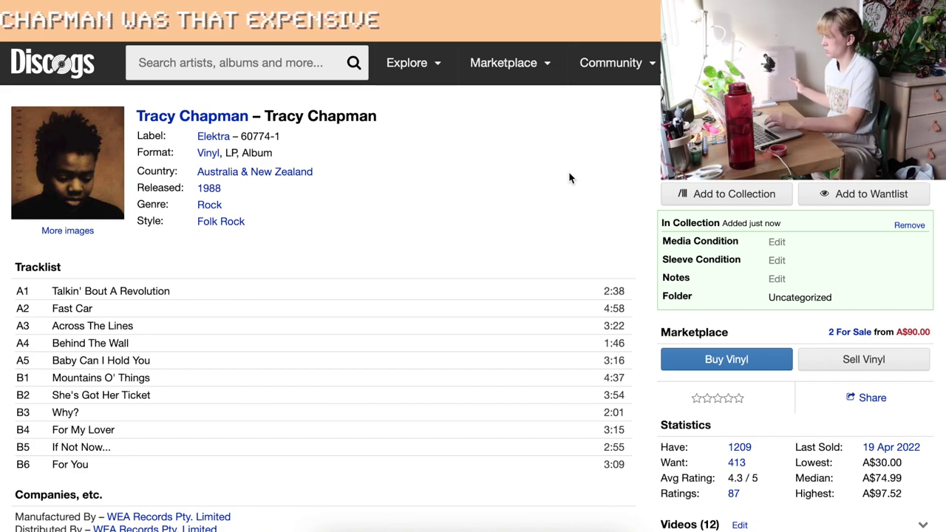
click(267, 67)
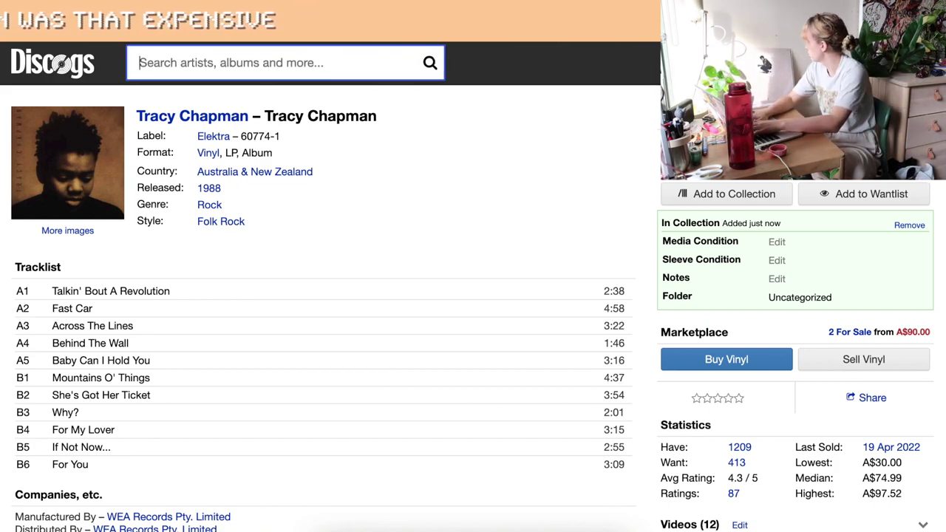
text(60888.1)
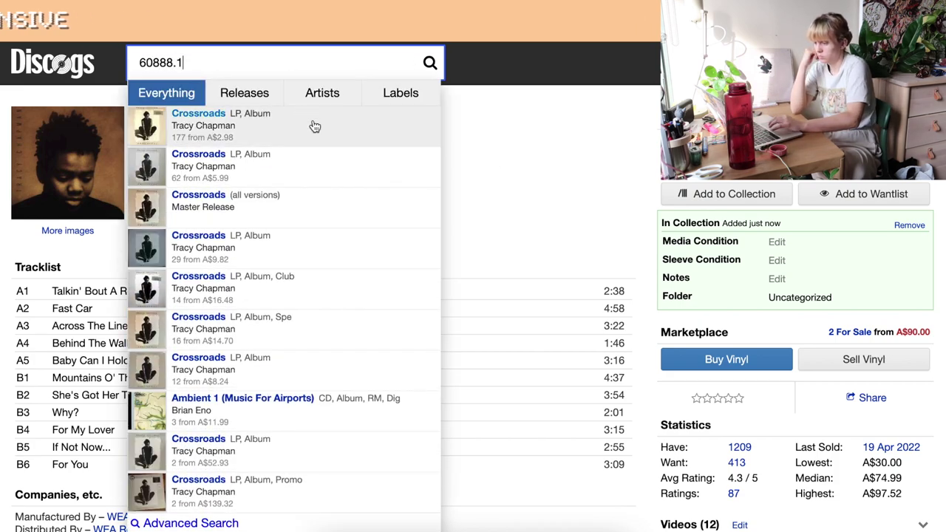
click(315, 125)
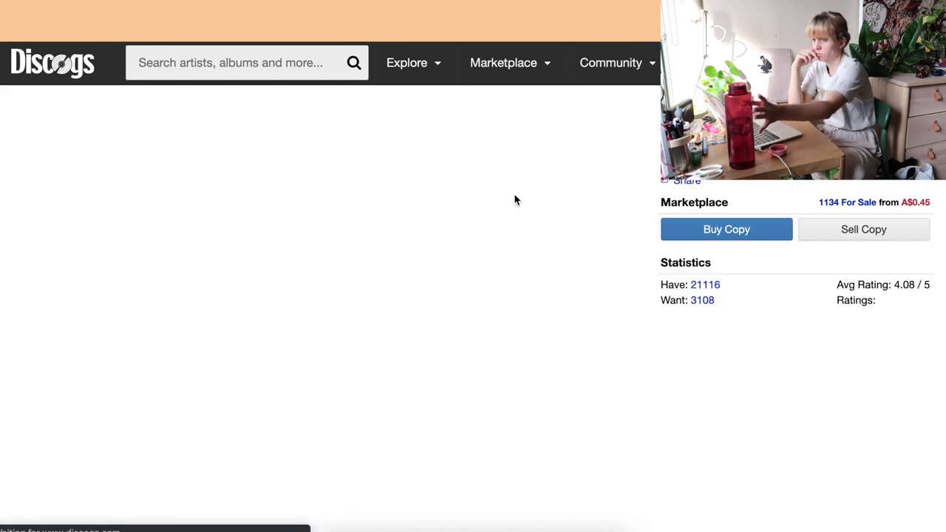
Step: Search the Crossroads versions for the identifier mx304216 and add the 1989 Australian Elektra 60888-1 LP to the collection
scroll(515, 200, down, 6)
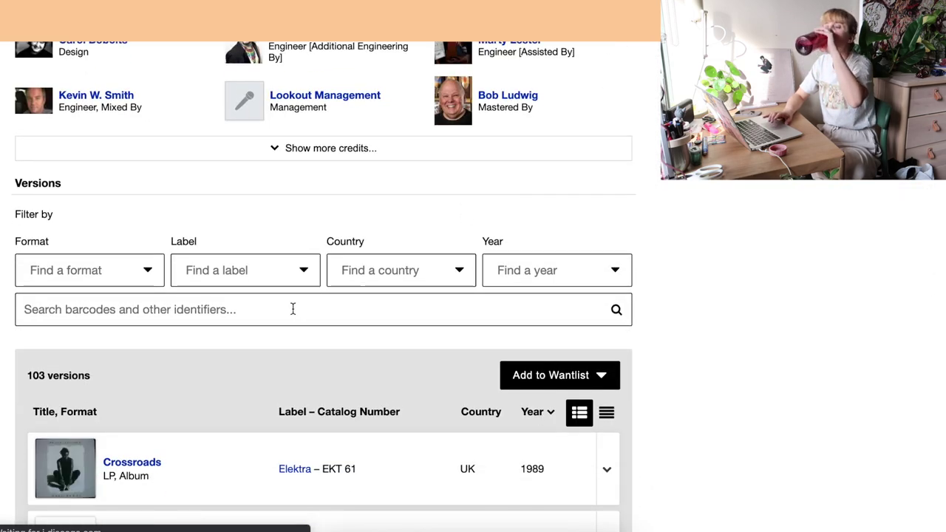
click(292, 309)
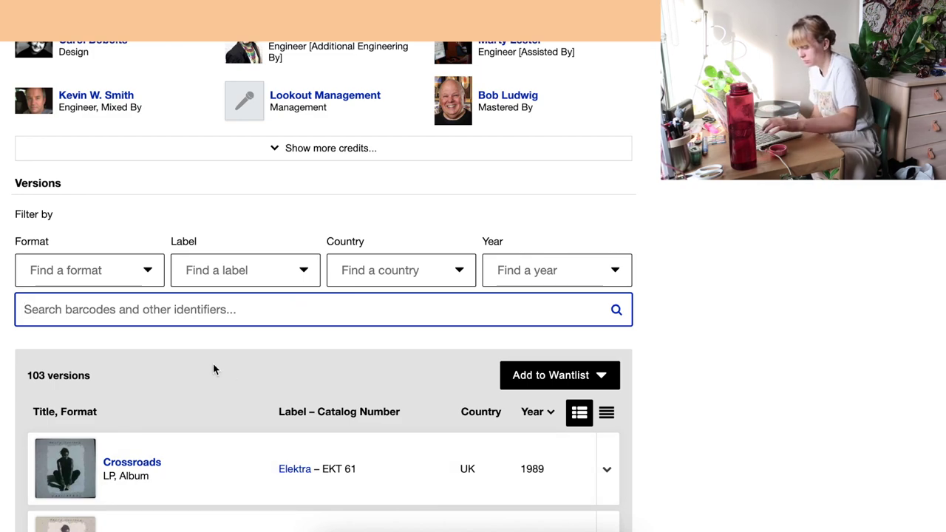
text(mx3)
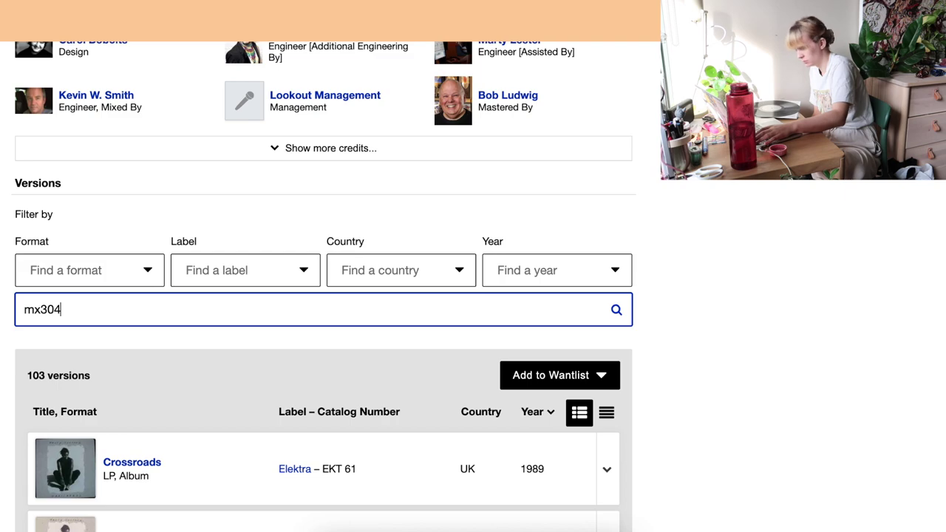
text(04216)
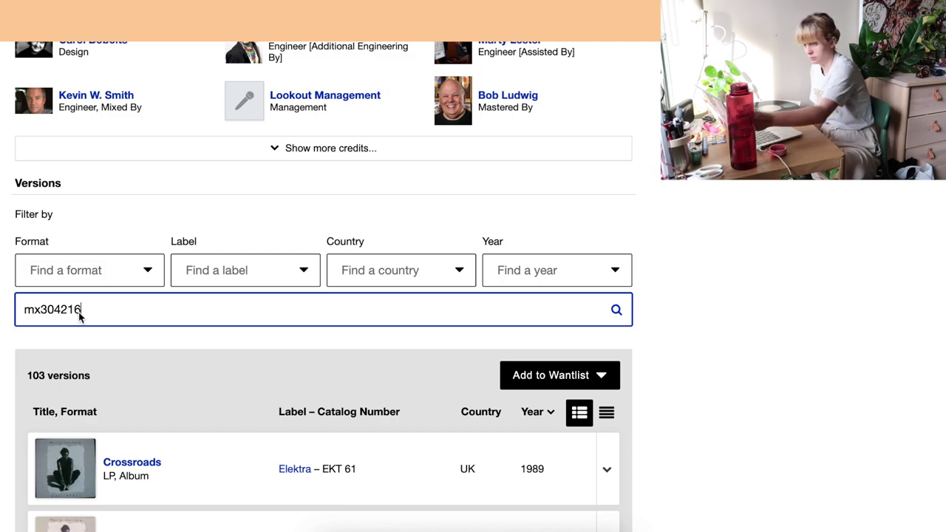
scroll(756, 416, down, 3)
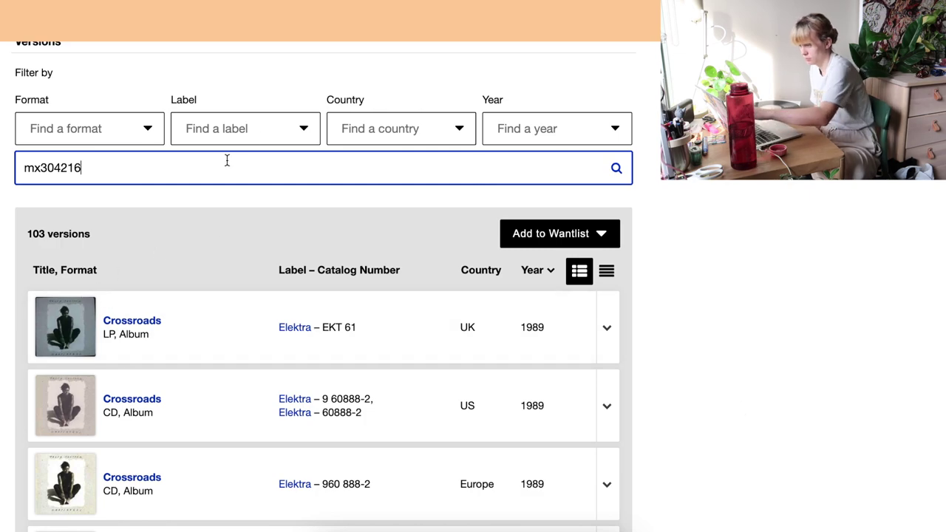
key(Return)
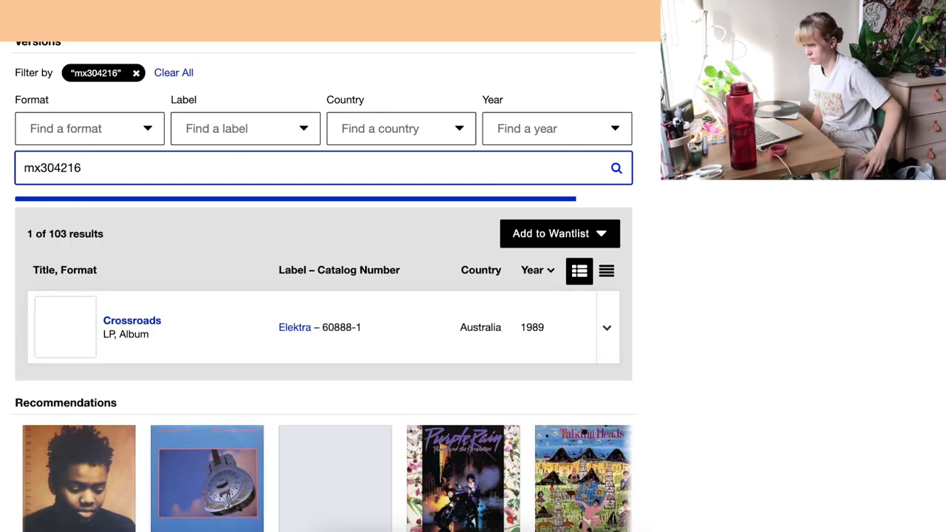
click(150, 326)
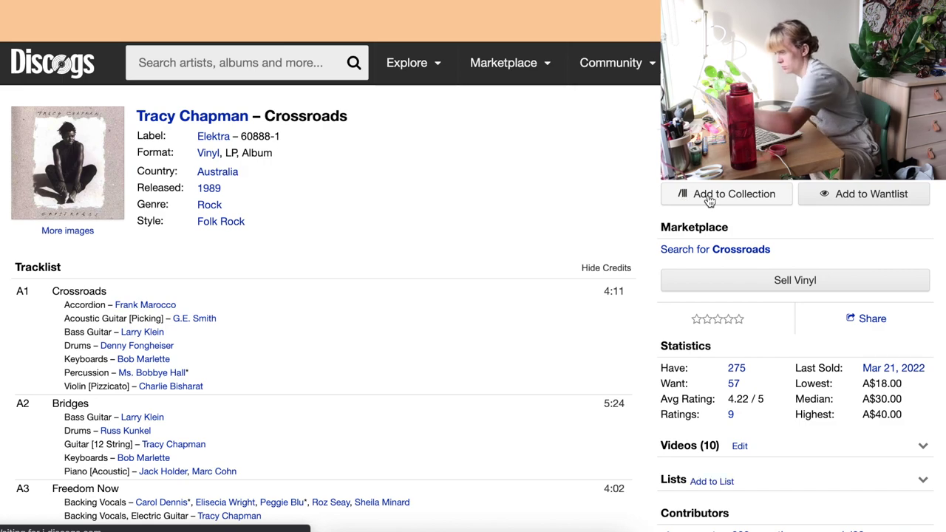
click(709, 198)
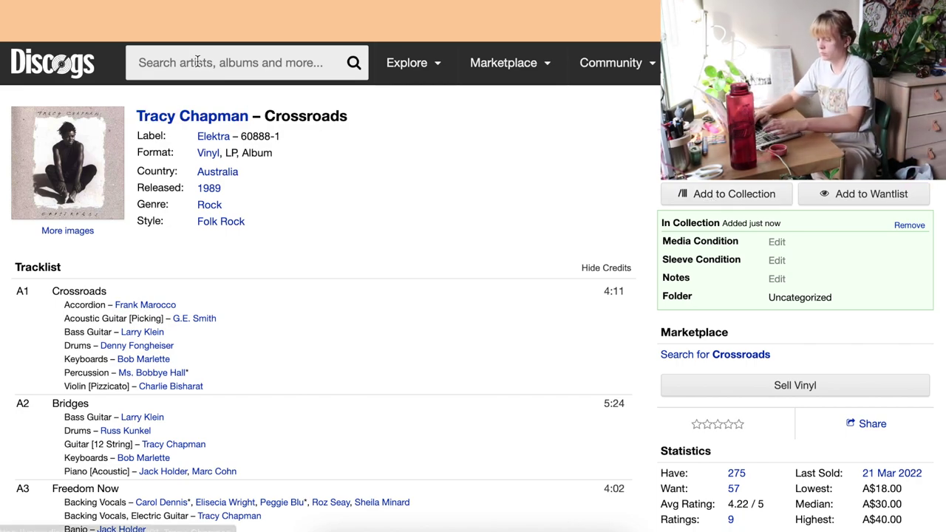
Step: Search for "anda 74 ton up pirates" and add the 12-inch A Dirt Road So Far by Ton Up Pirates to the collection
click(244, 62)
text(anda 74 )
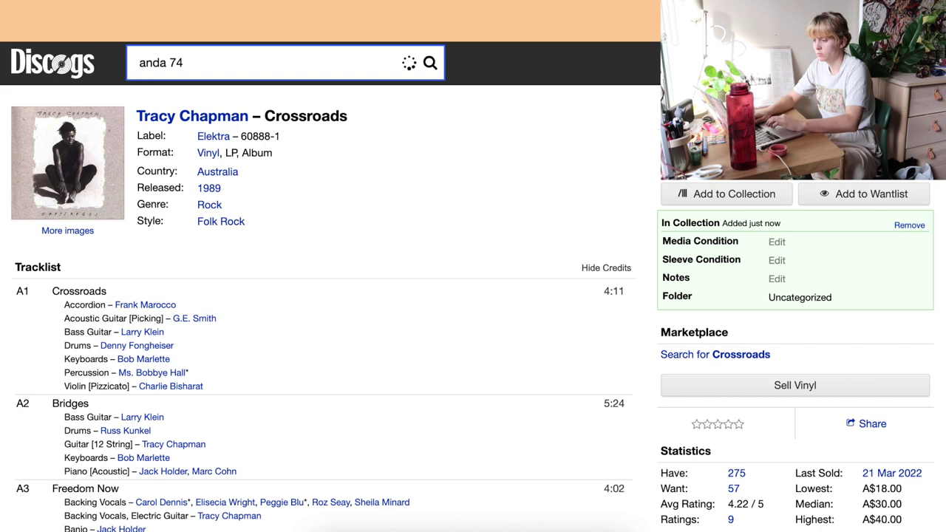
text(top u)
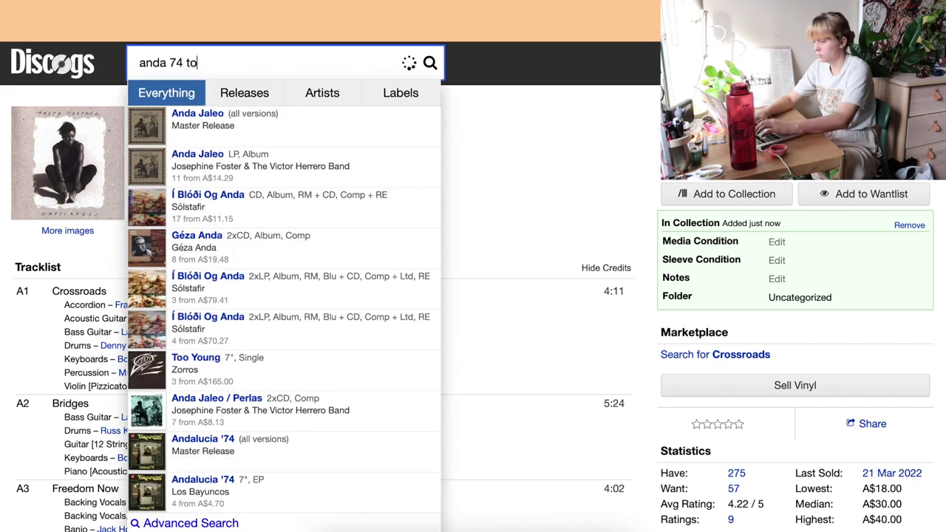
key(BackSpace)
key(BackSpace)
key(BackSpace)
text(n u)
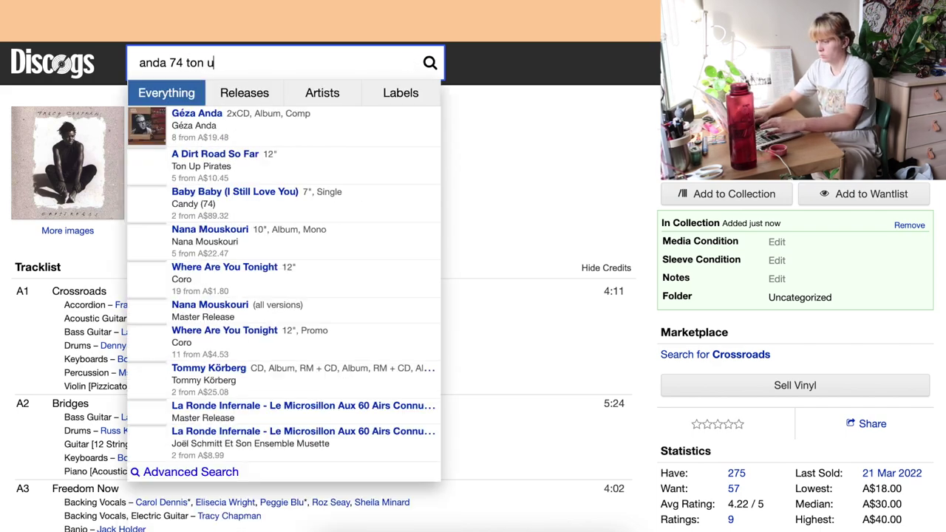
text(p pirates)
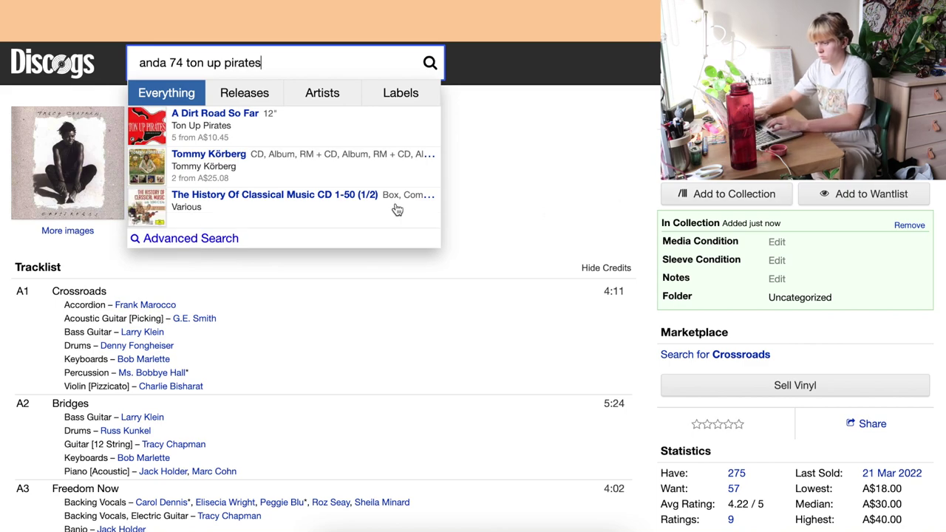
click(318, 116)
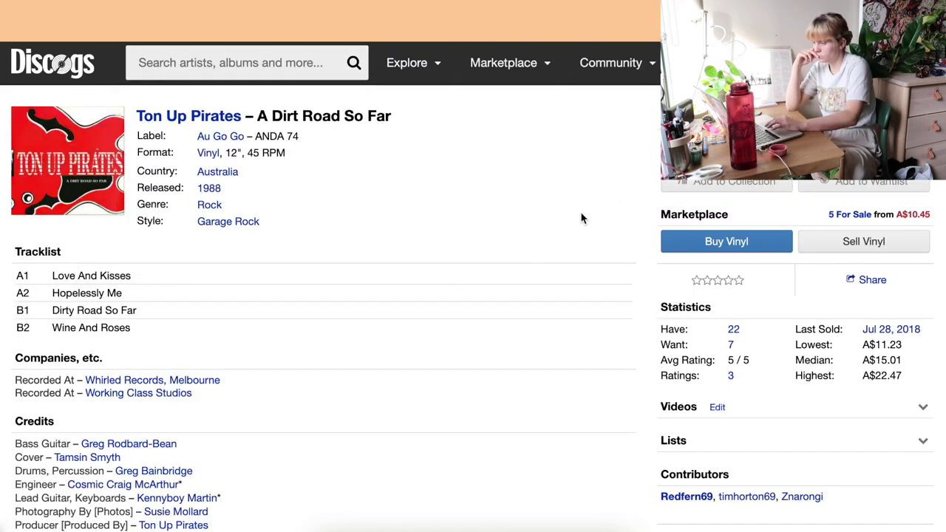
click(712, 186)
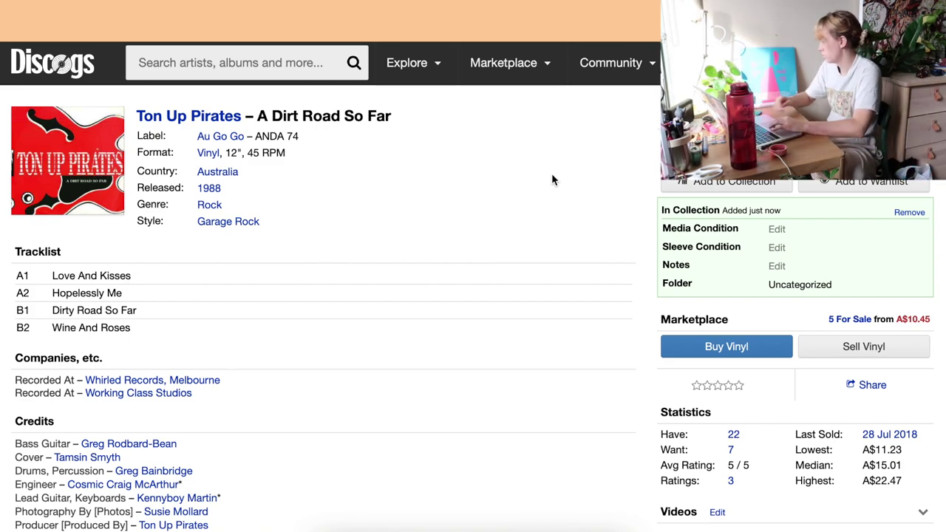
click(283, 62)
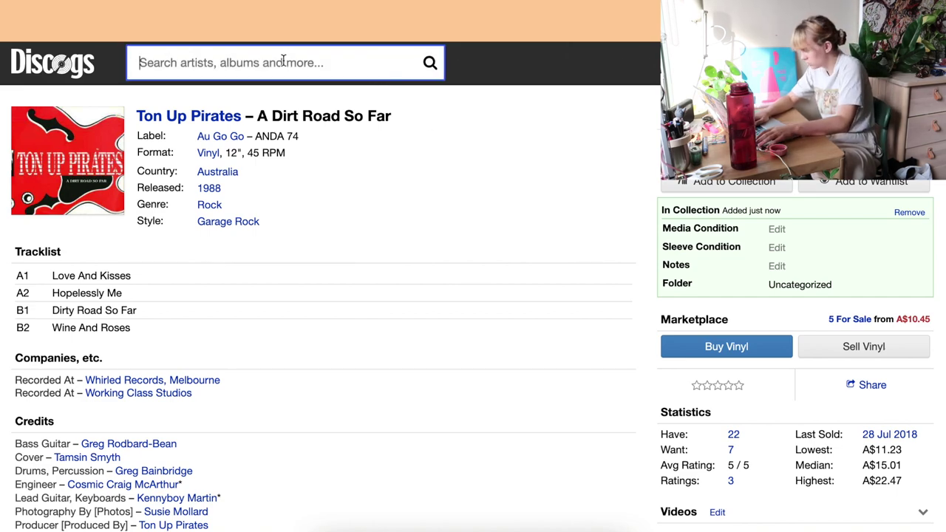
text(191)
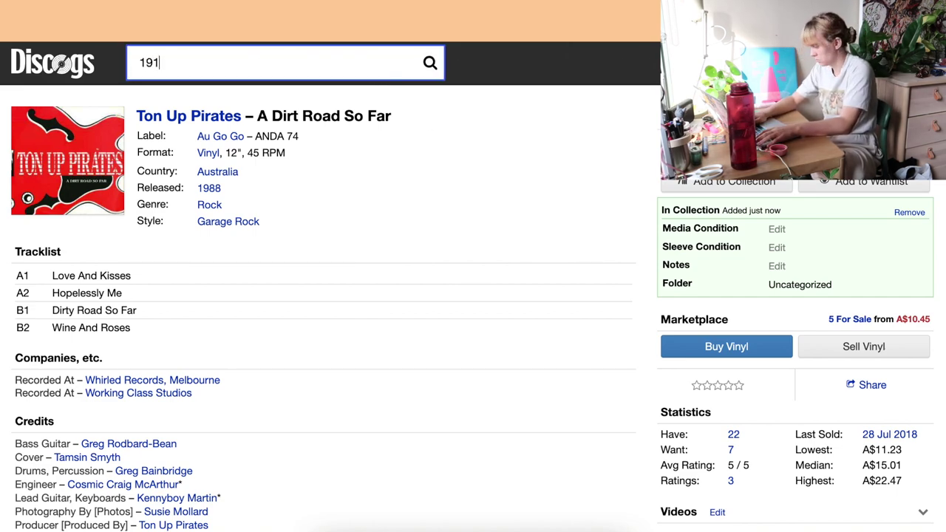
text(404)
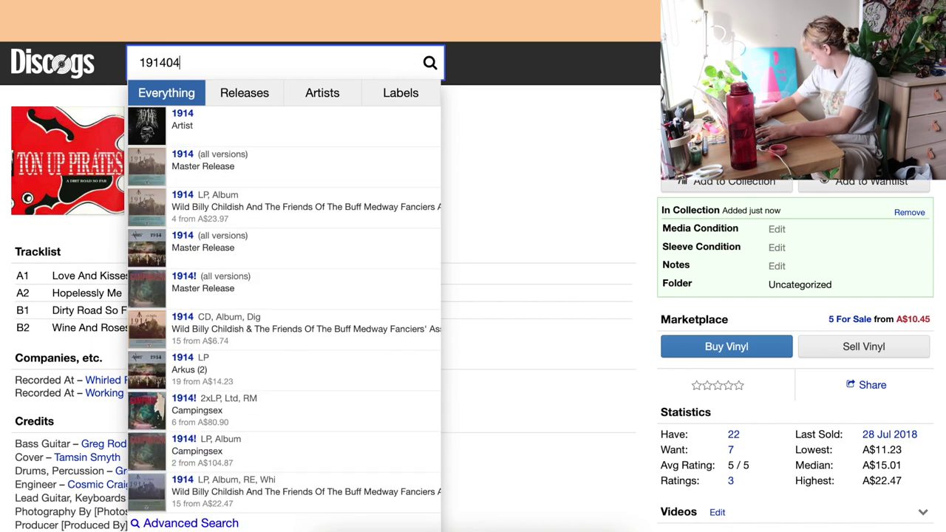
text(0)
text(9)
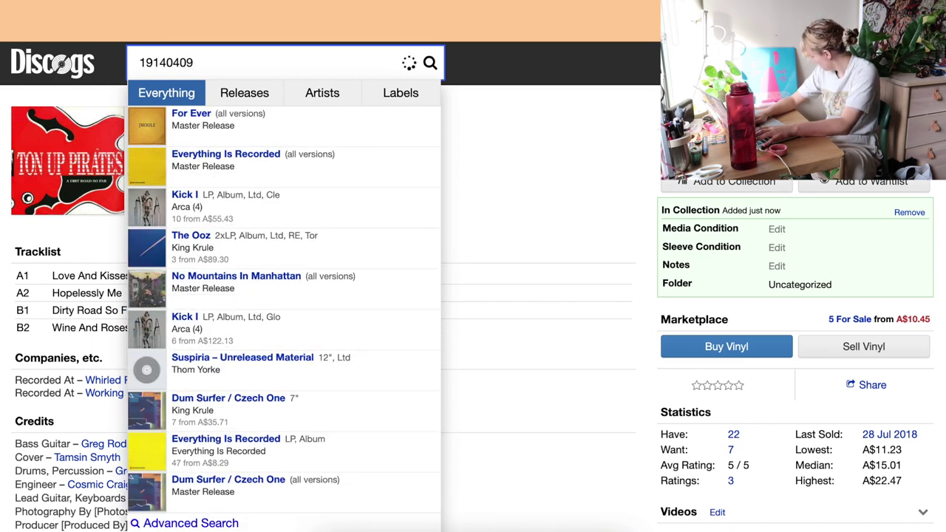
text(3610)
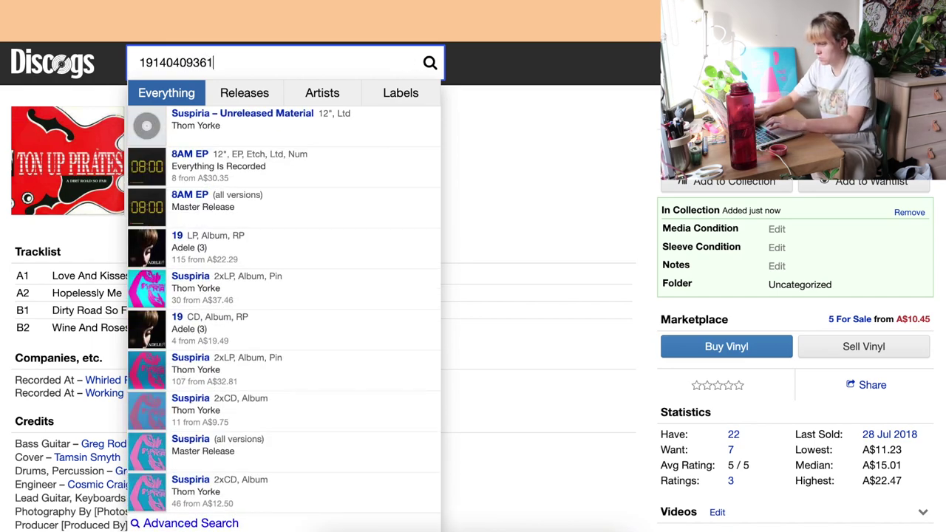